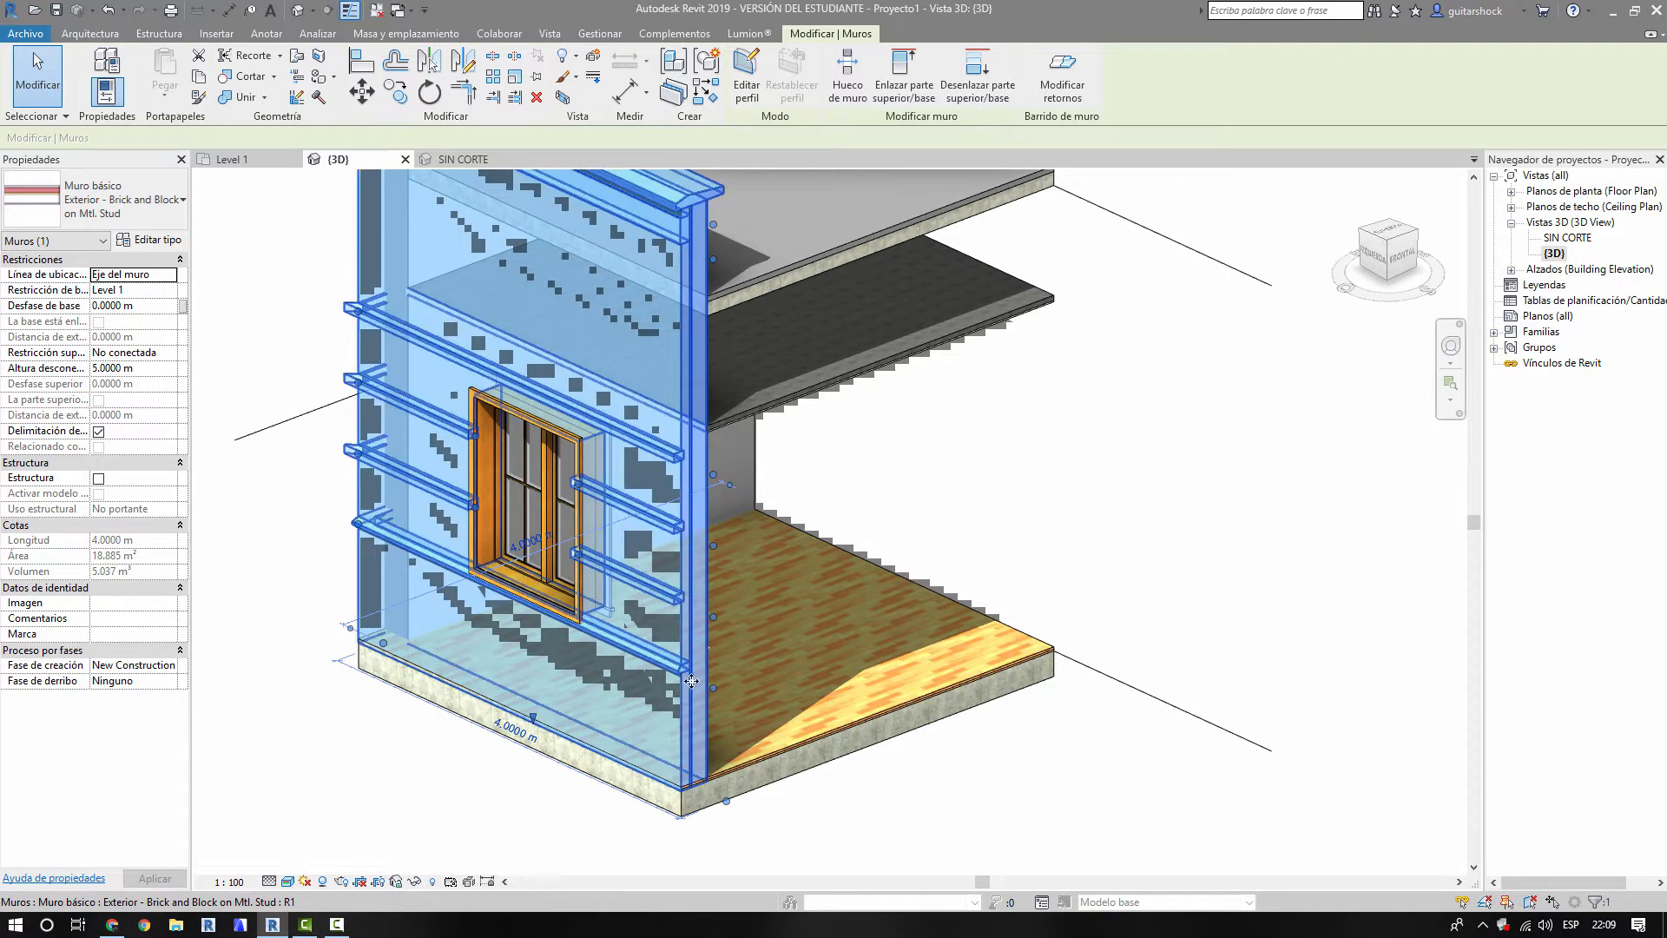
- Deselect the wall and examine the brick facade, window, parapet and floor slabs of the sectioned 3D model
left_click(1003, 504)
middle_click_drag(774, 507, 748, 595)
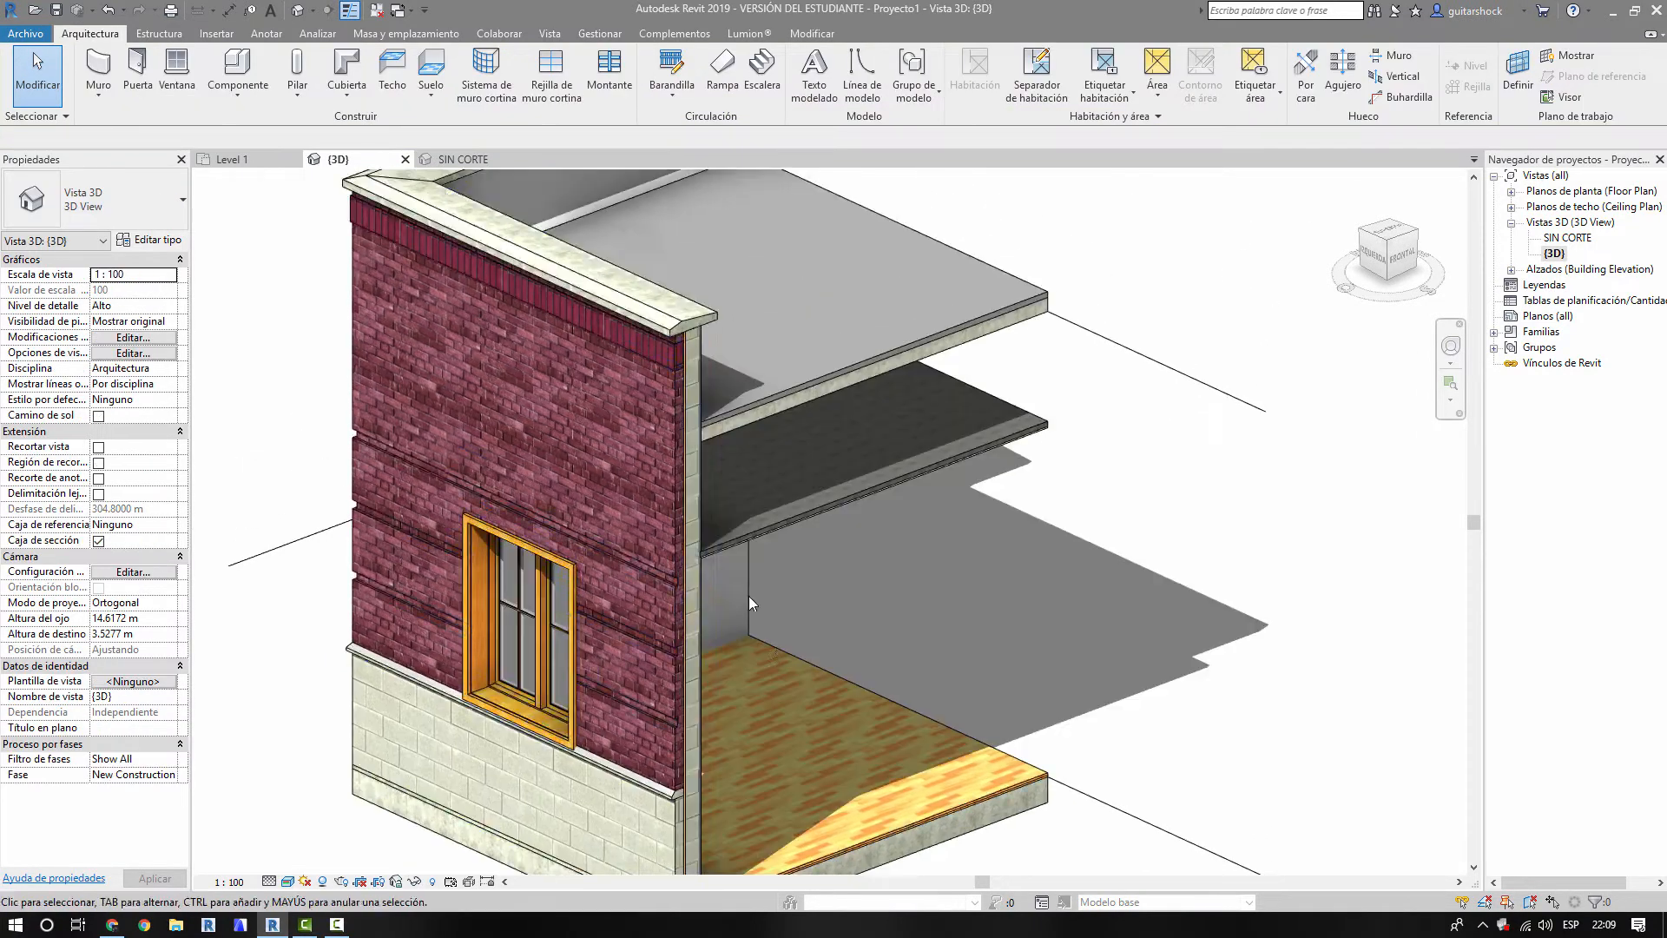
scroll(710, 765, "up", 5)
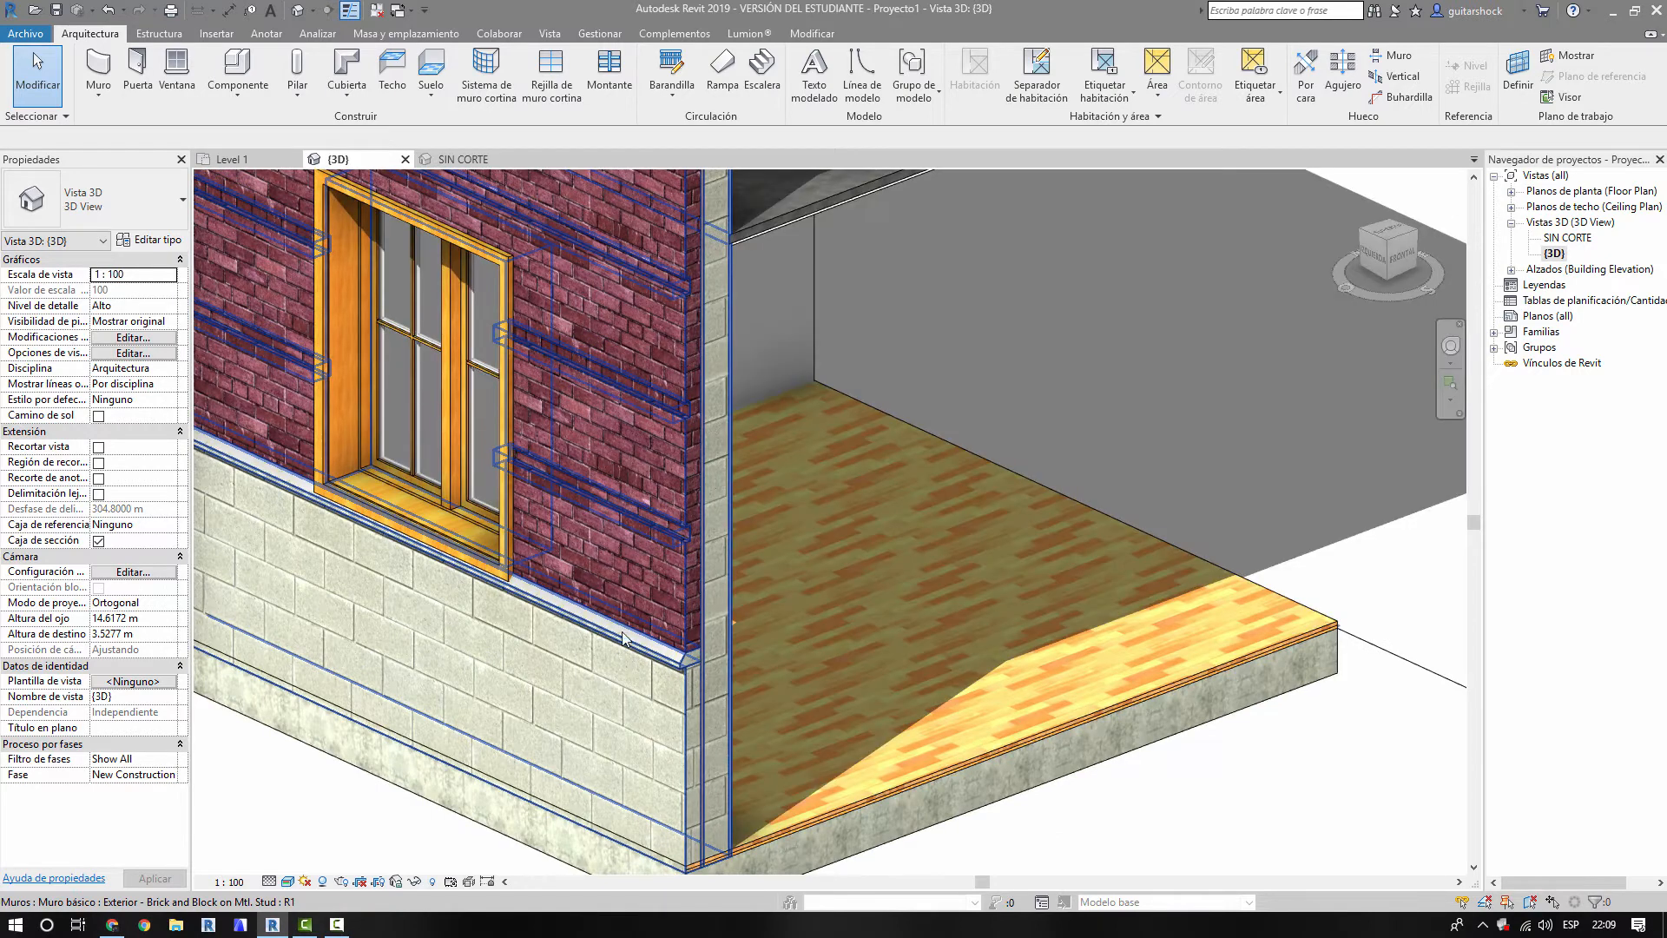
middle_click_drag(646, 521, 640, 603)
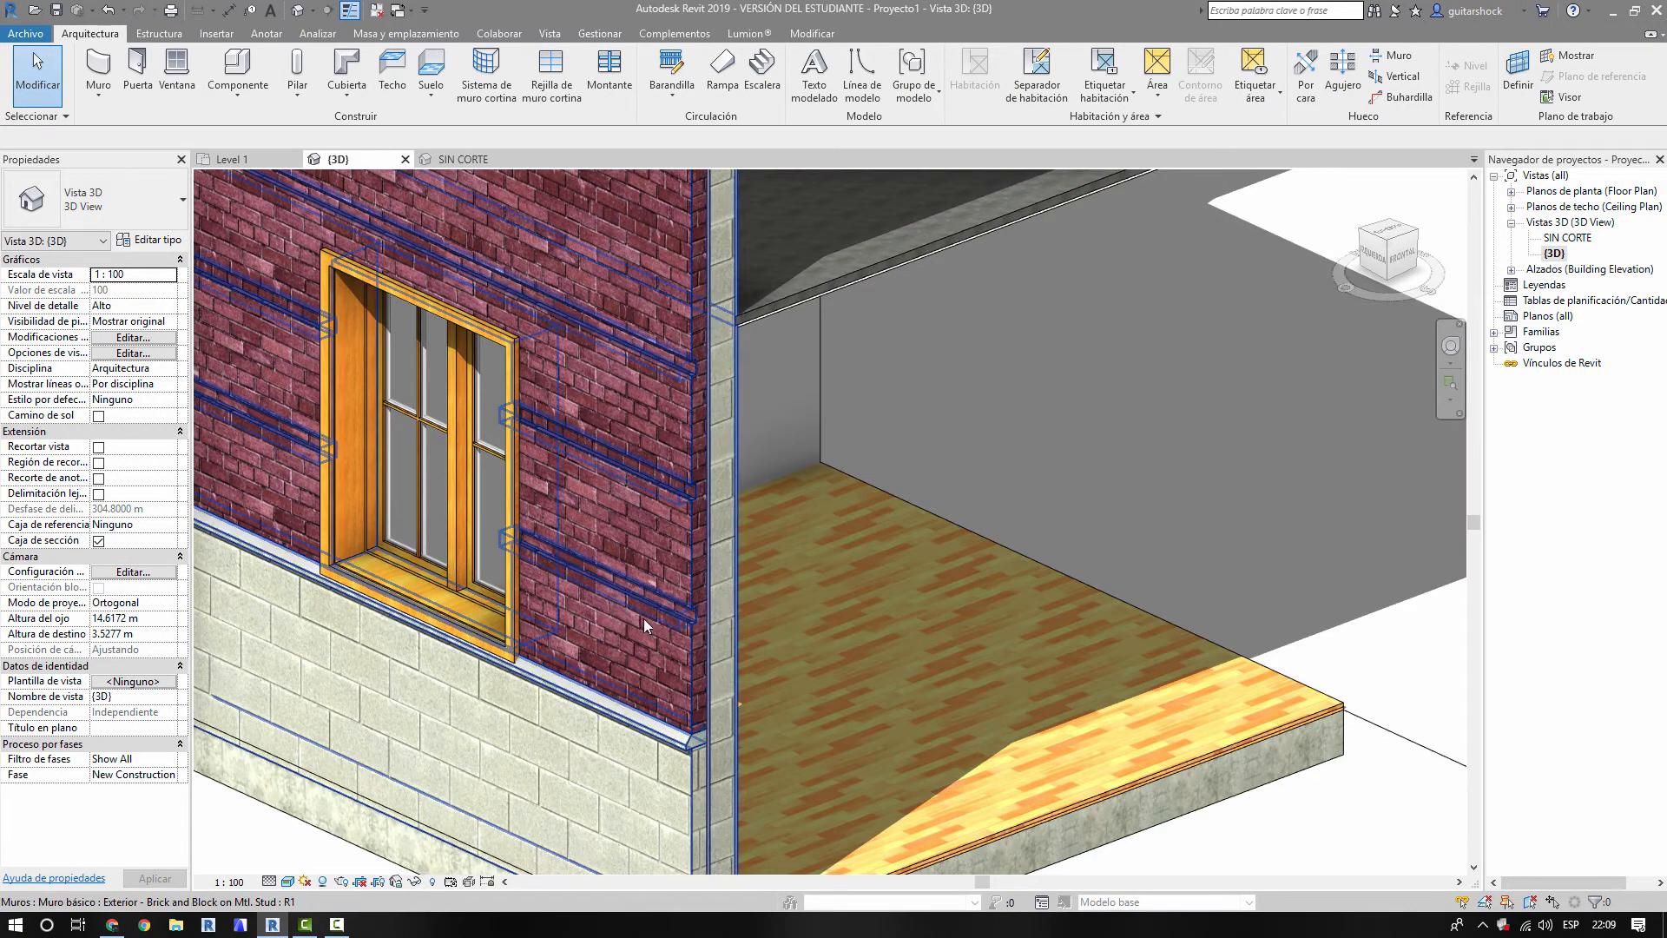
middle_click_drag(644, 556, 649, 632)
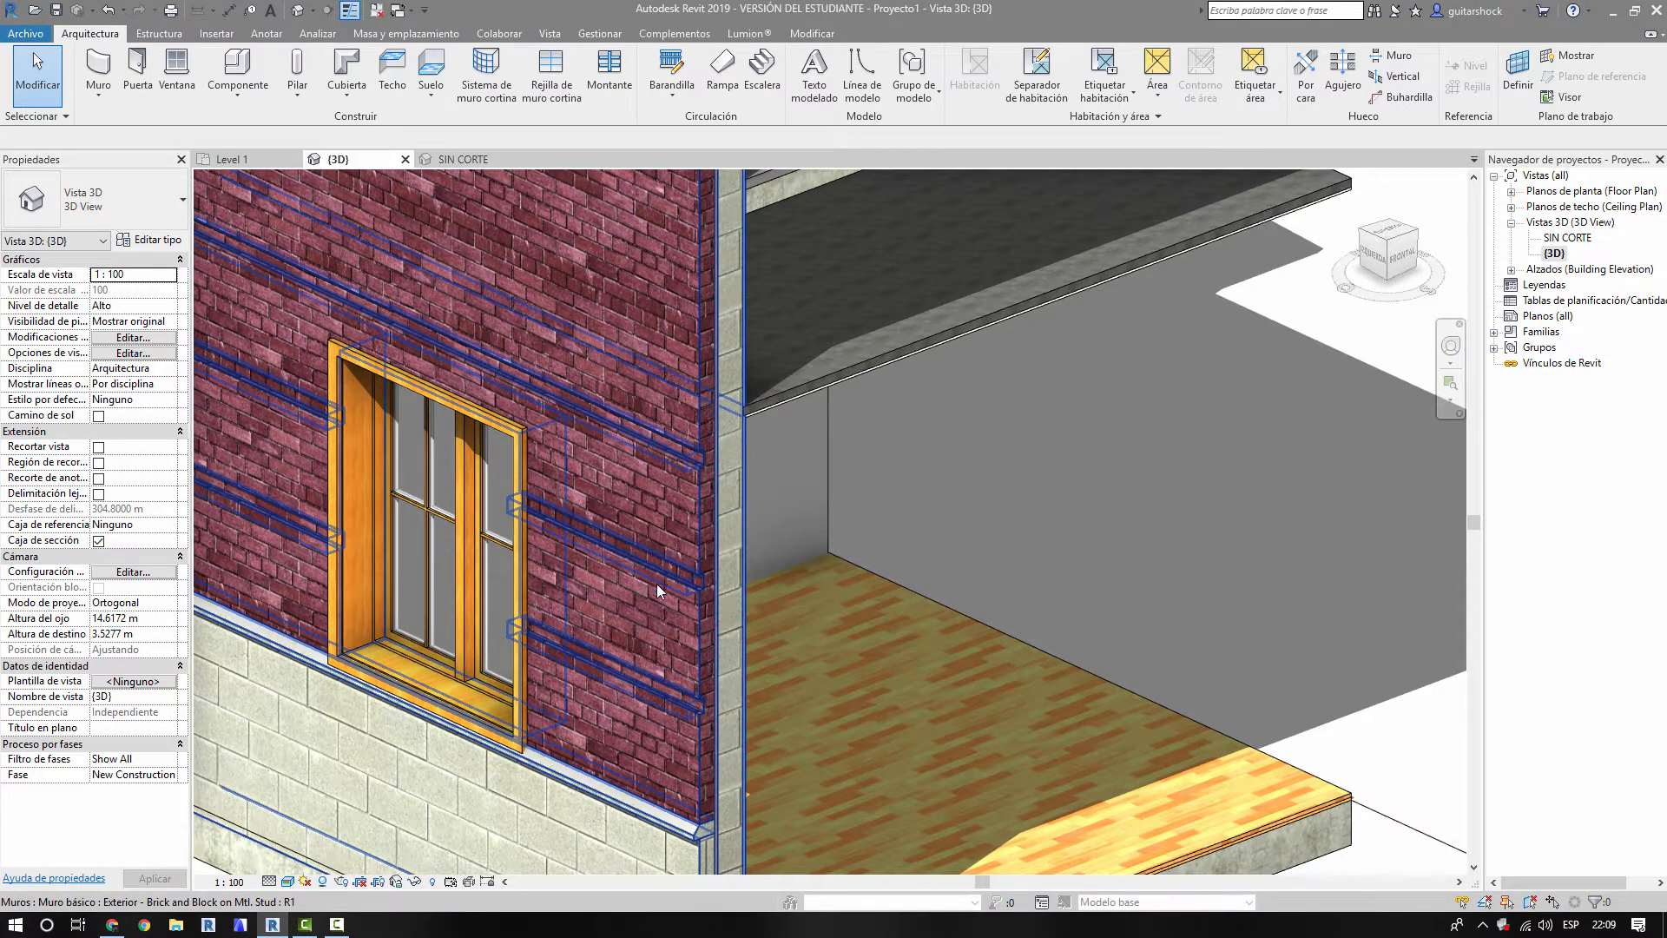
middle_click_drag(609, 464, 622, 600)
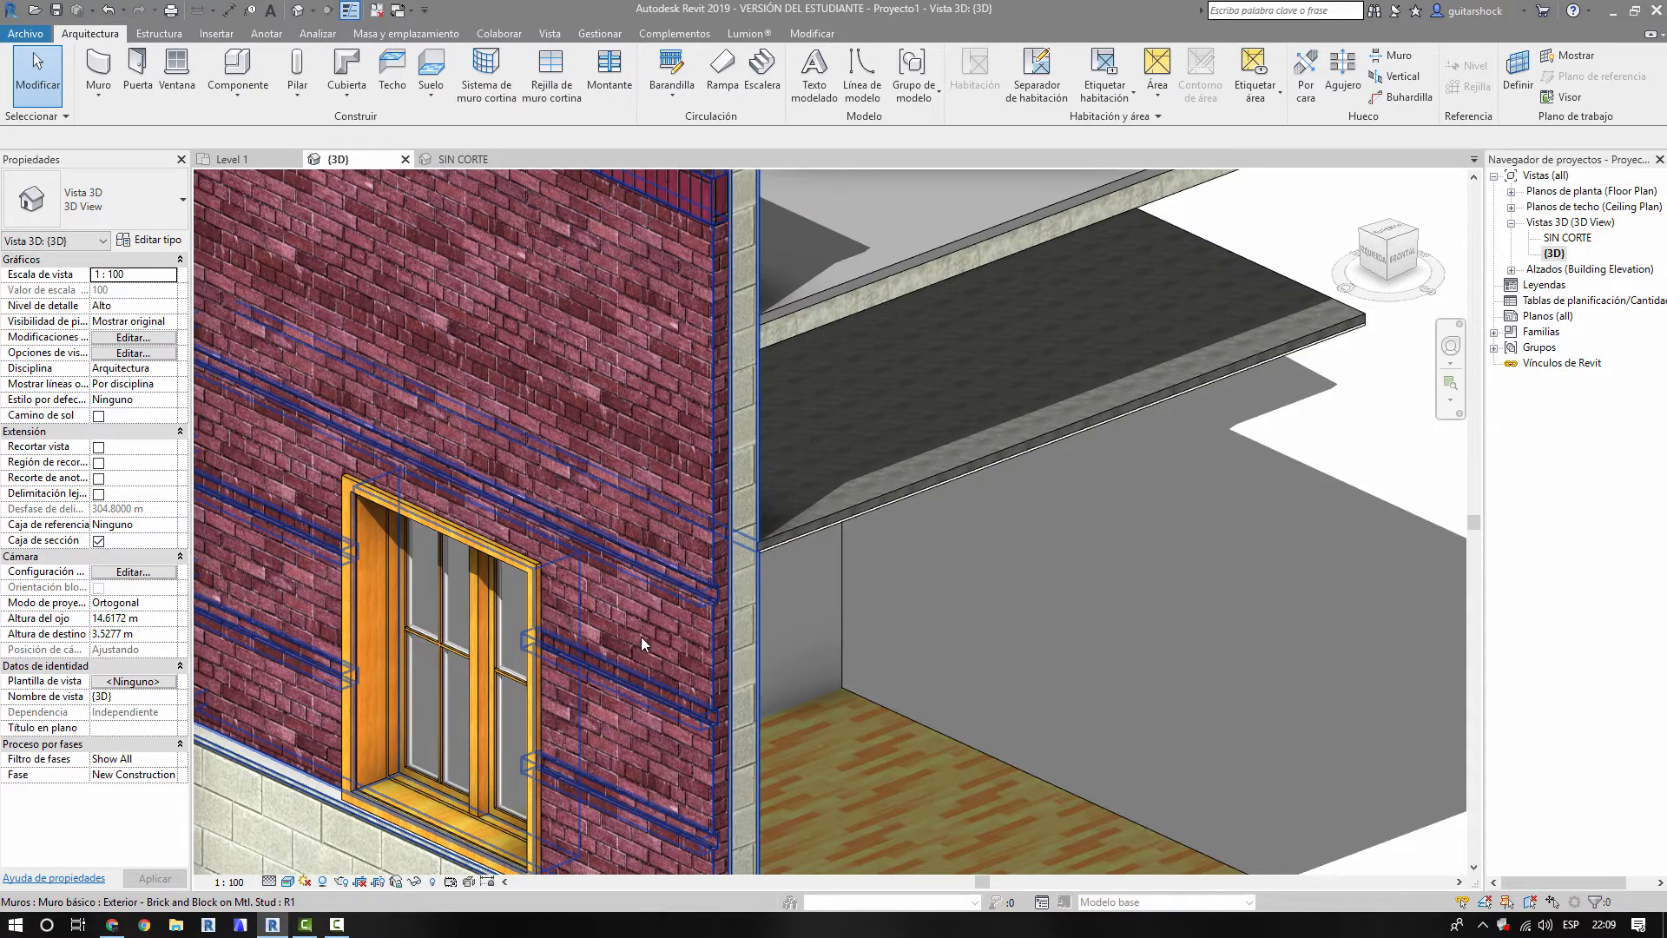
scroll(641, 638, "down", 3)
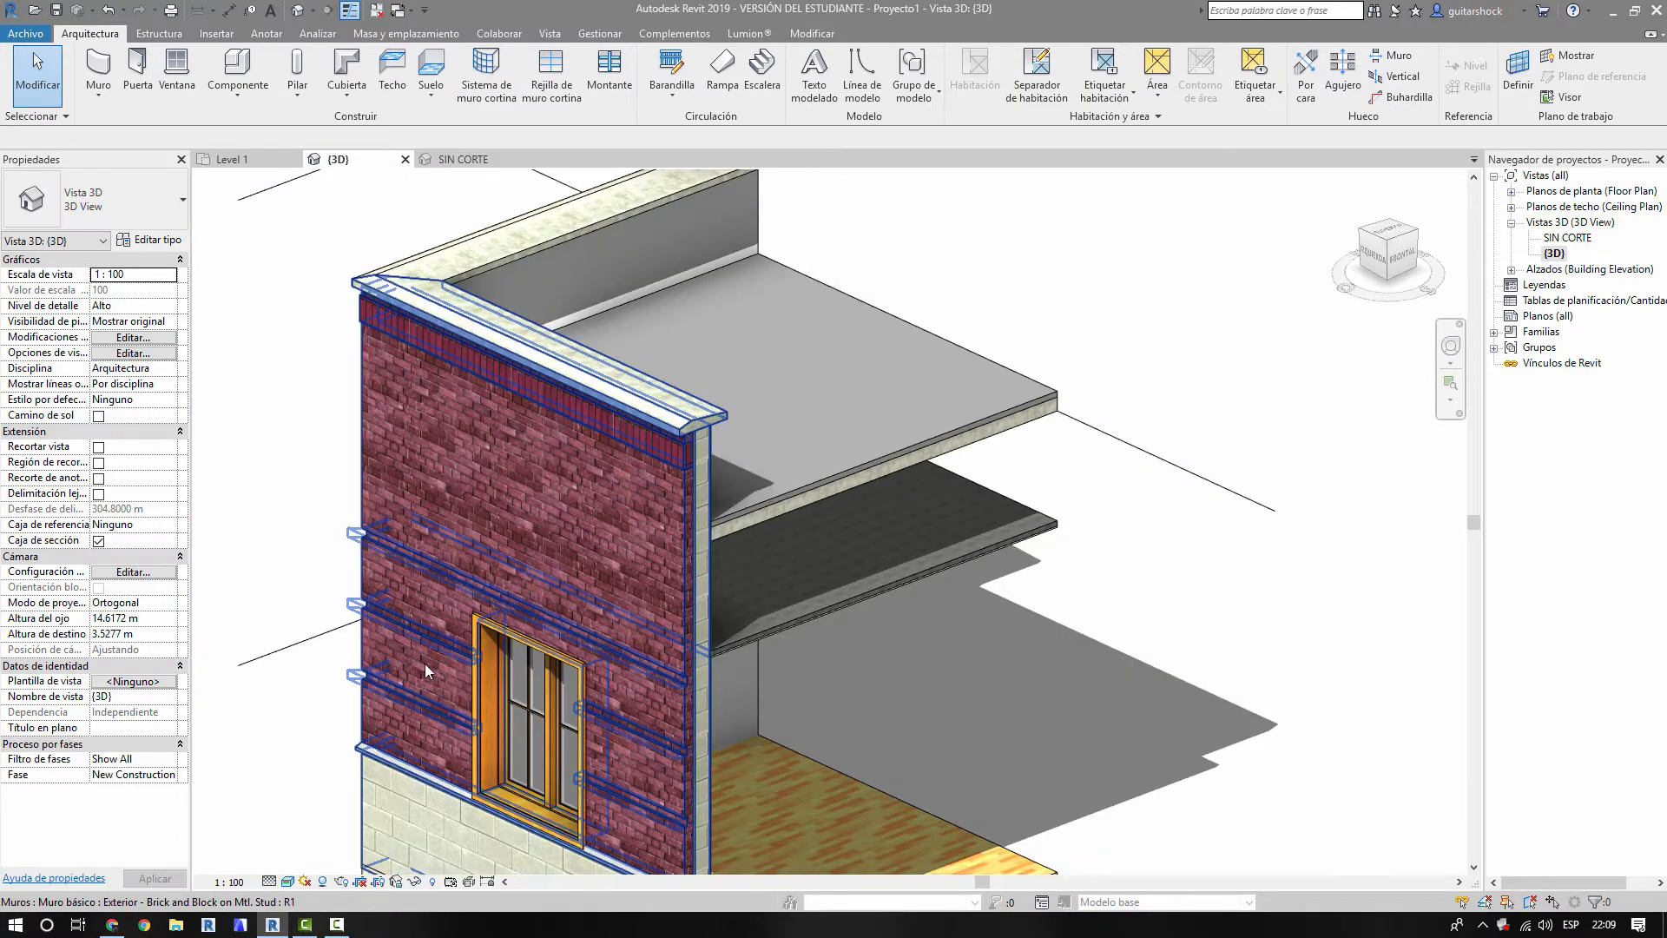
scroll(688, 441, "up", 3)
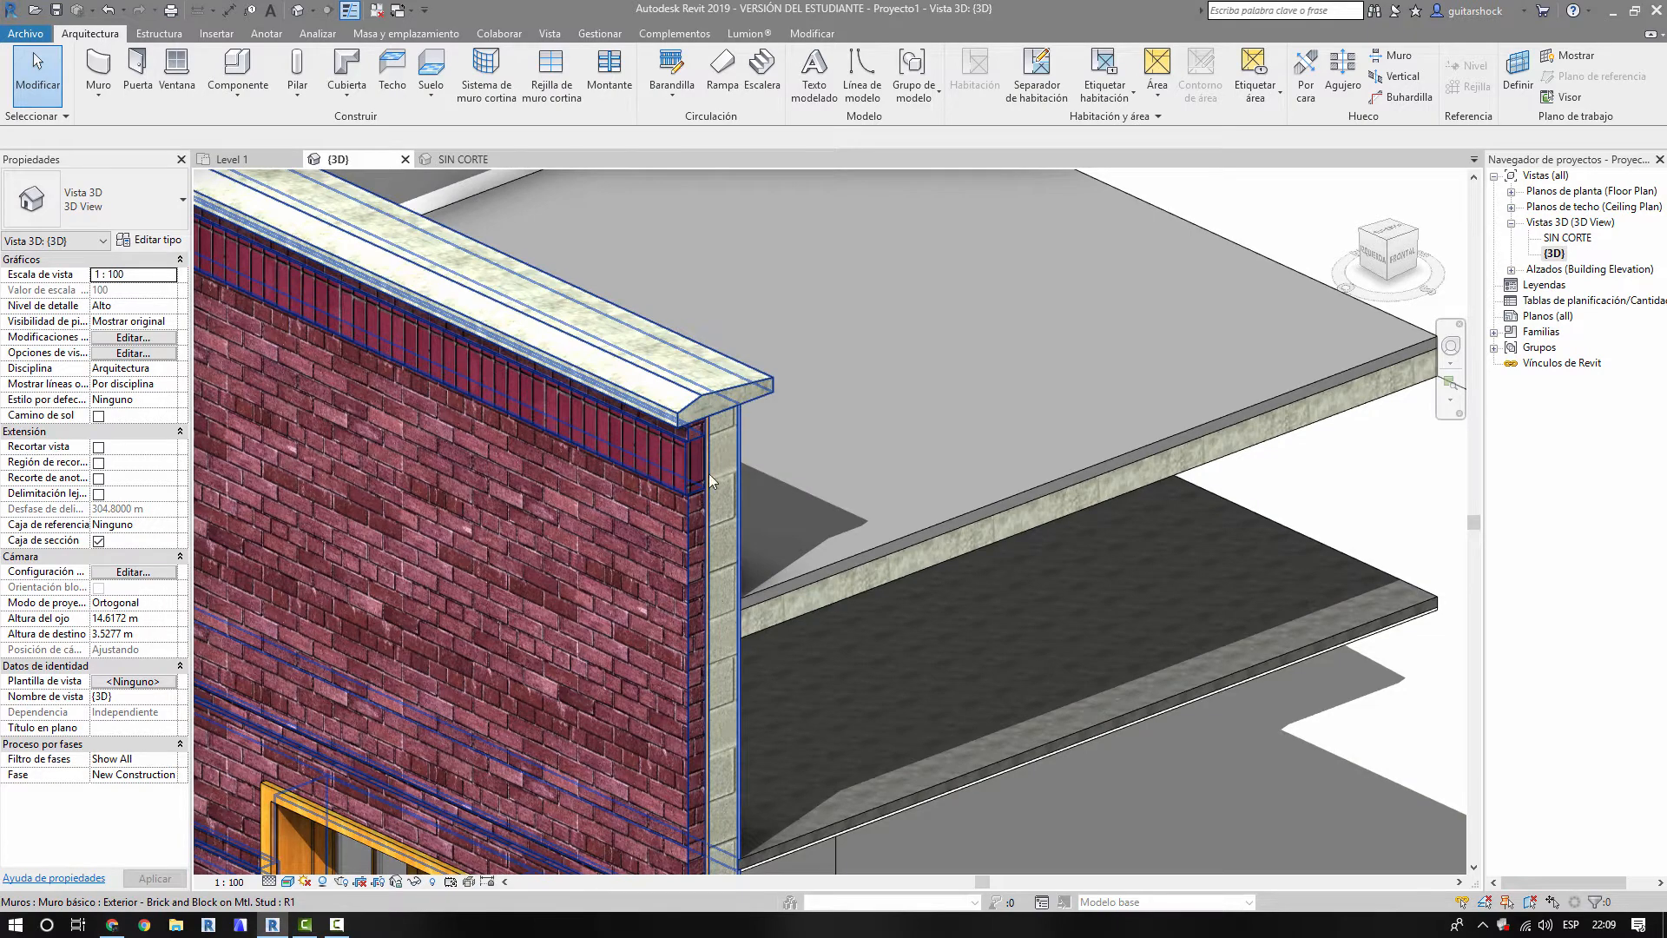
scroll(703, 590, "down", 1)
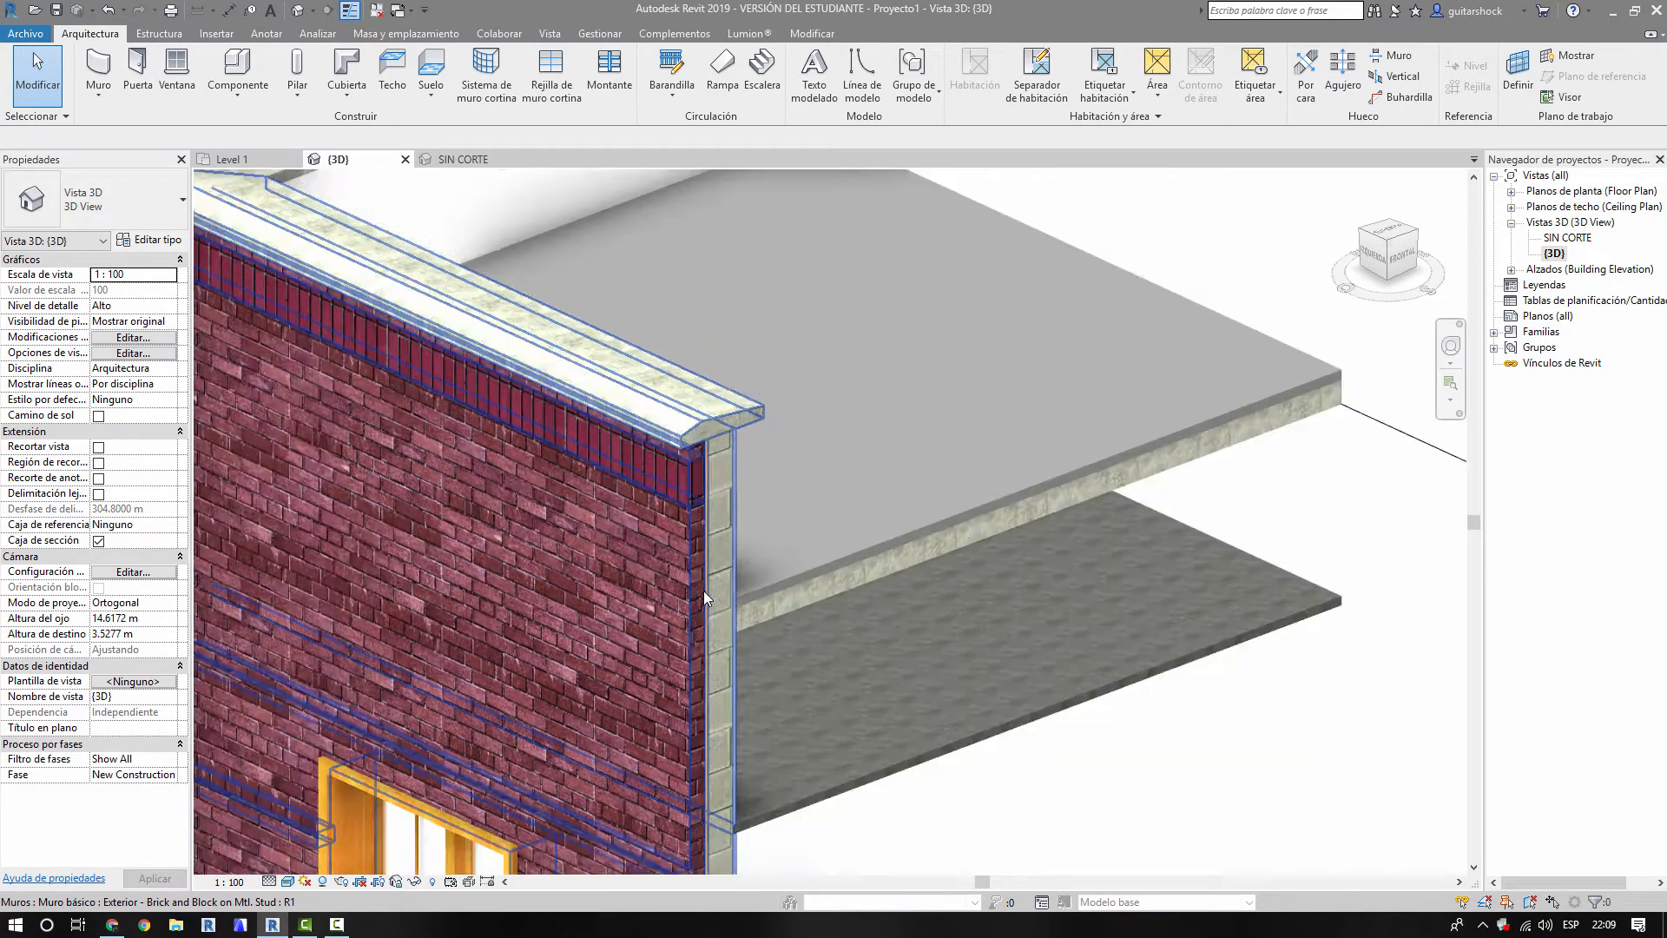
scroll(703, 590, "down", 2)
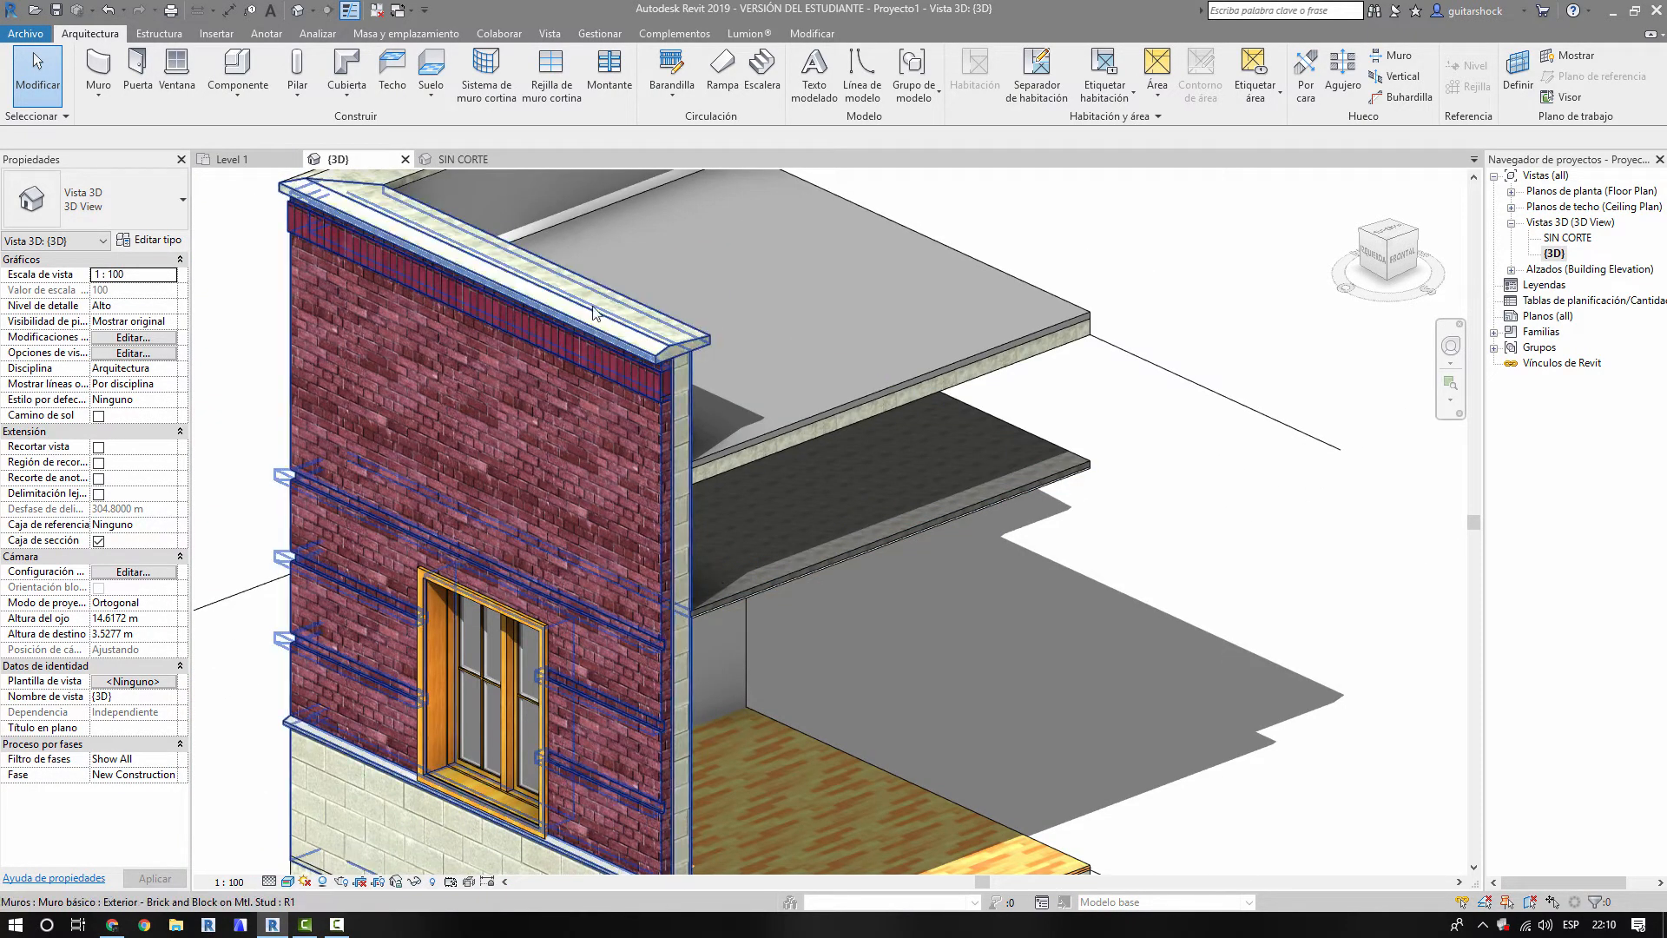
scroll(702, 521, "down", 2)
middle_click_drag(706, 540, 820, 744, "shift")
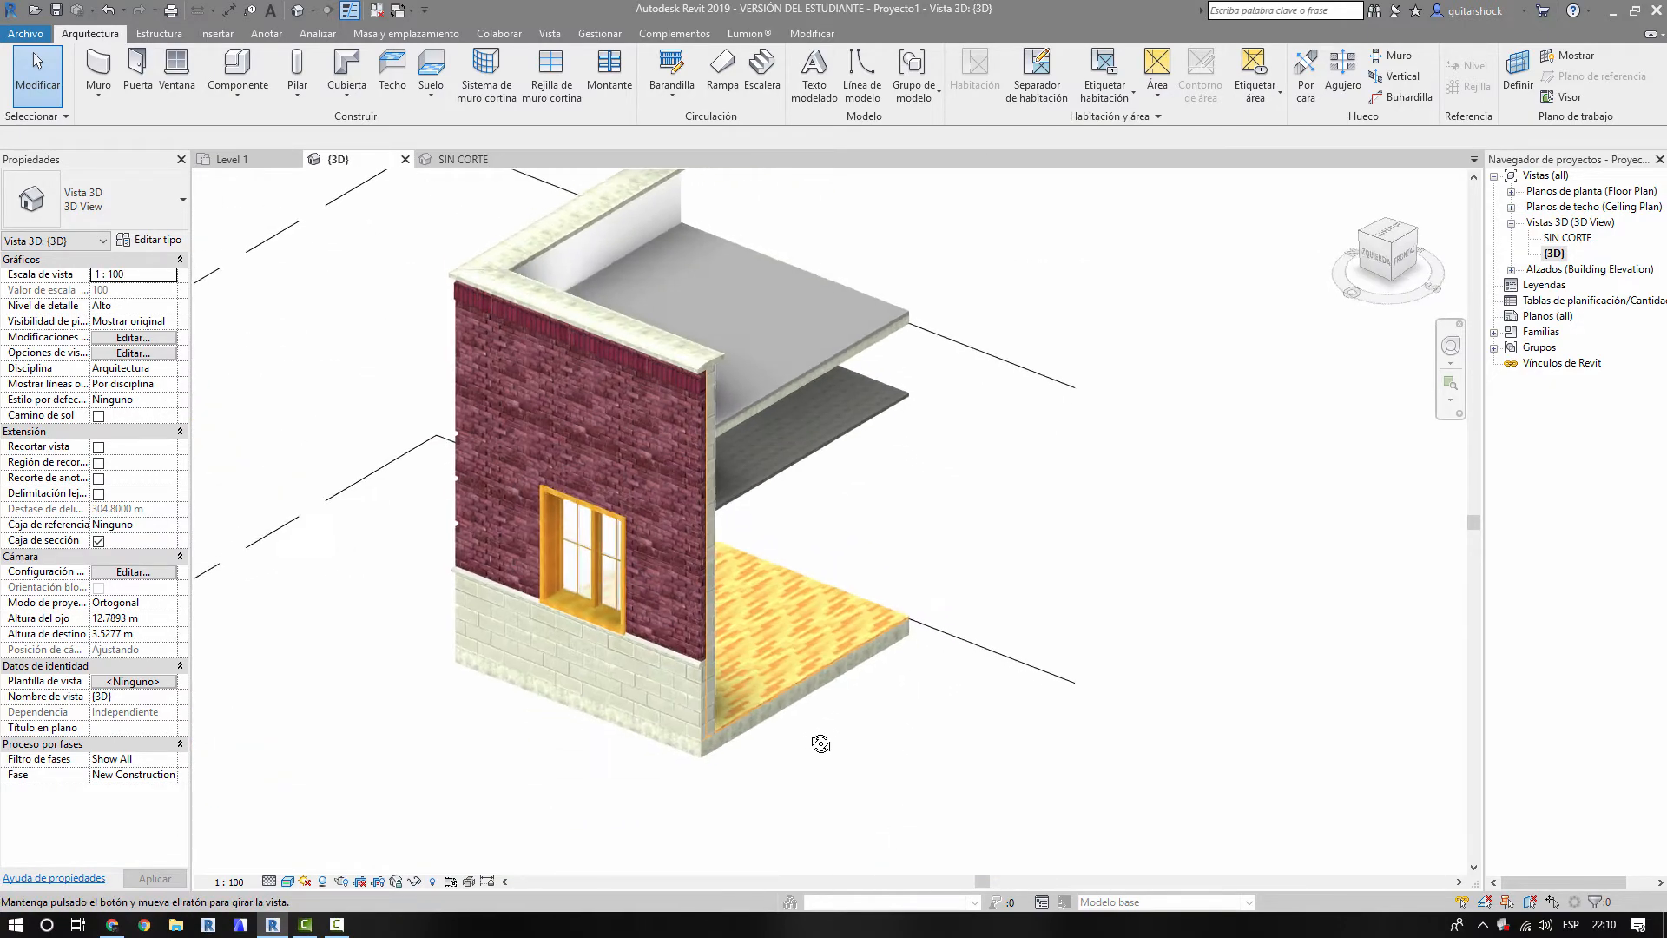
scroll(711, 737, "up", 5)
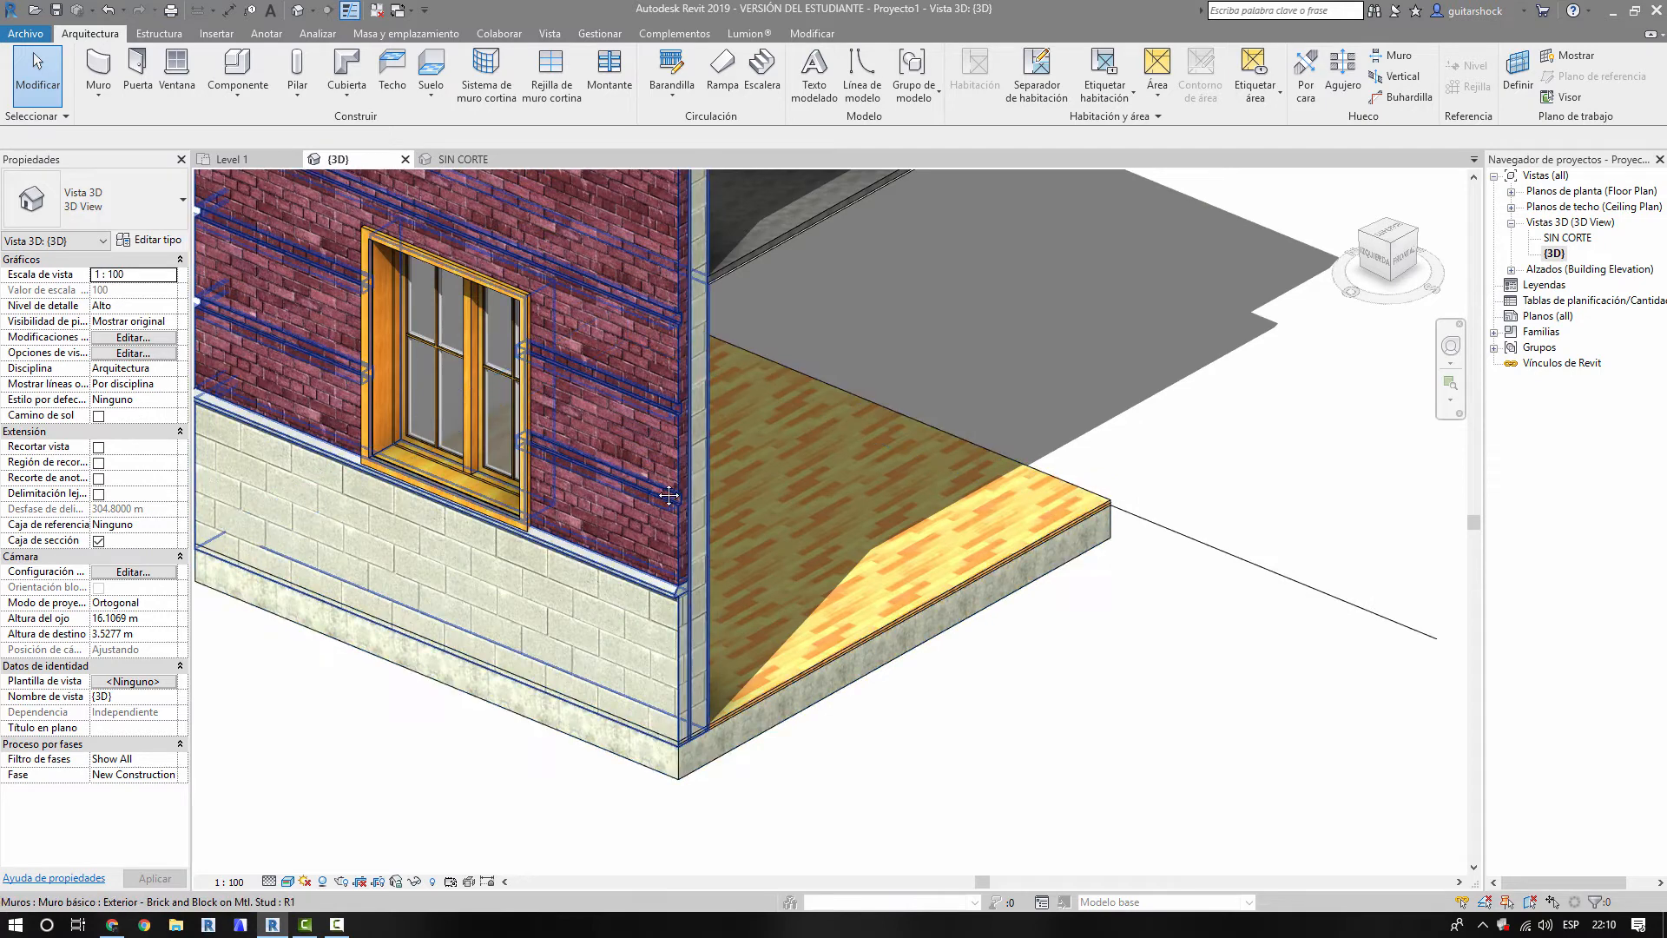
middle_click_drag(669, 496, 612, 699)
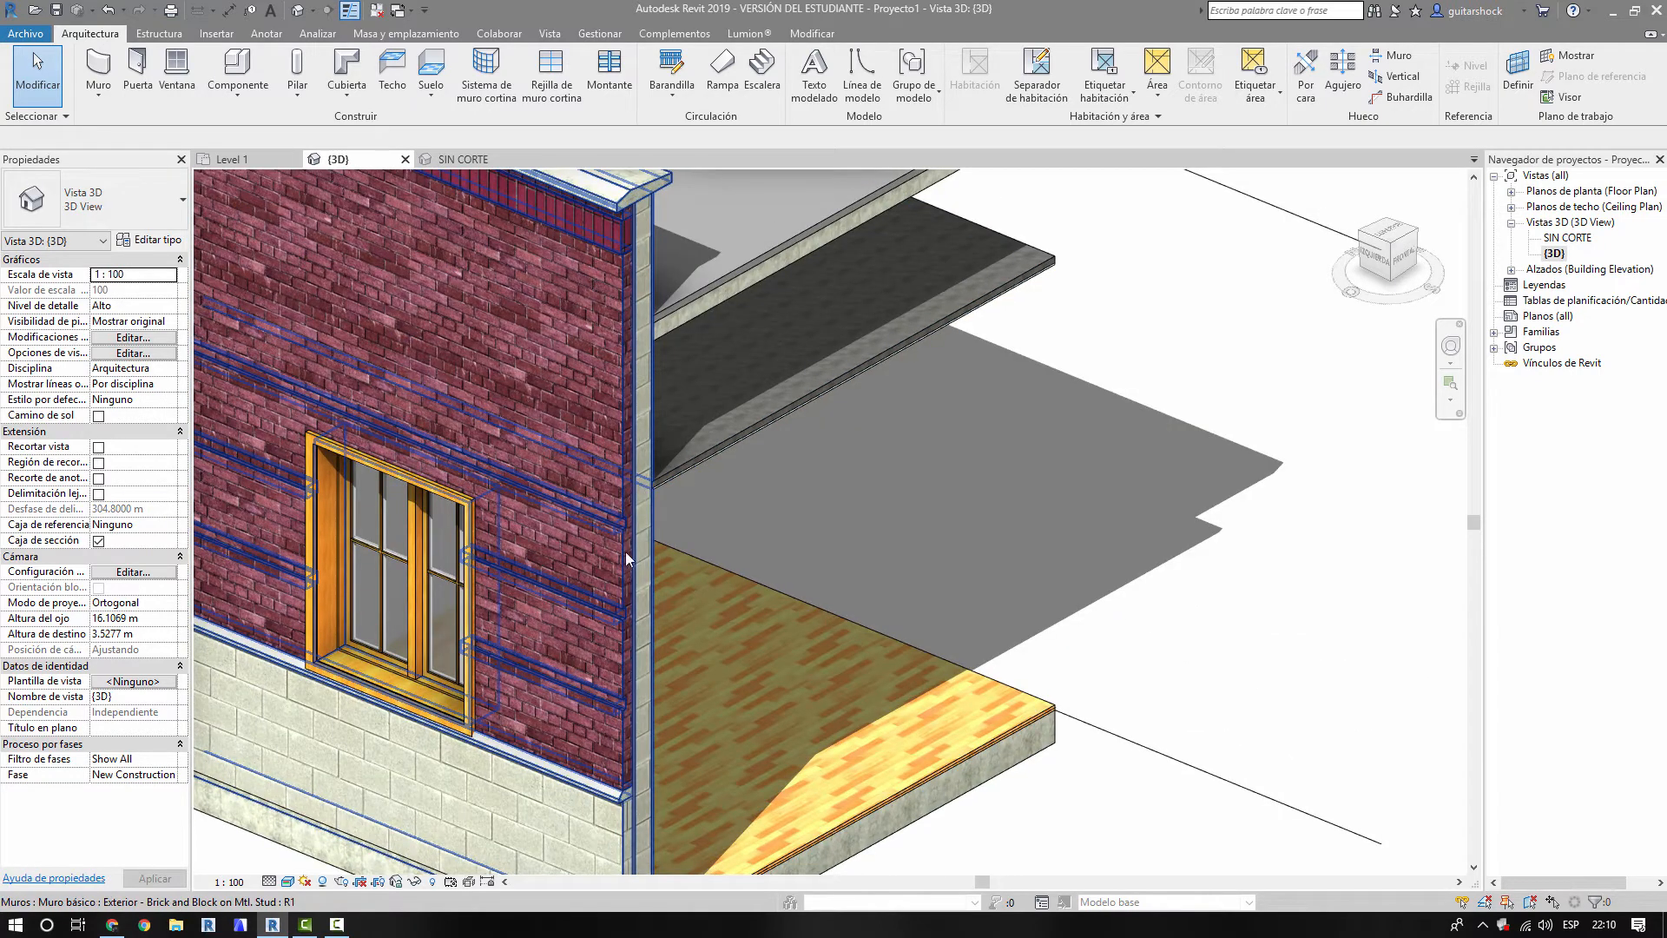
- Set the 3D view's visual style to hidden line (Línea oculta) at the cut corner of wall and floor
left_click(287, 882)
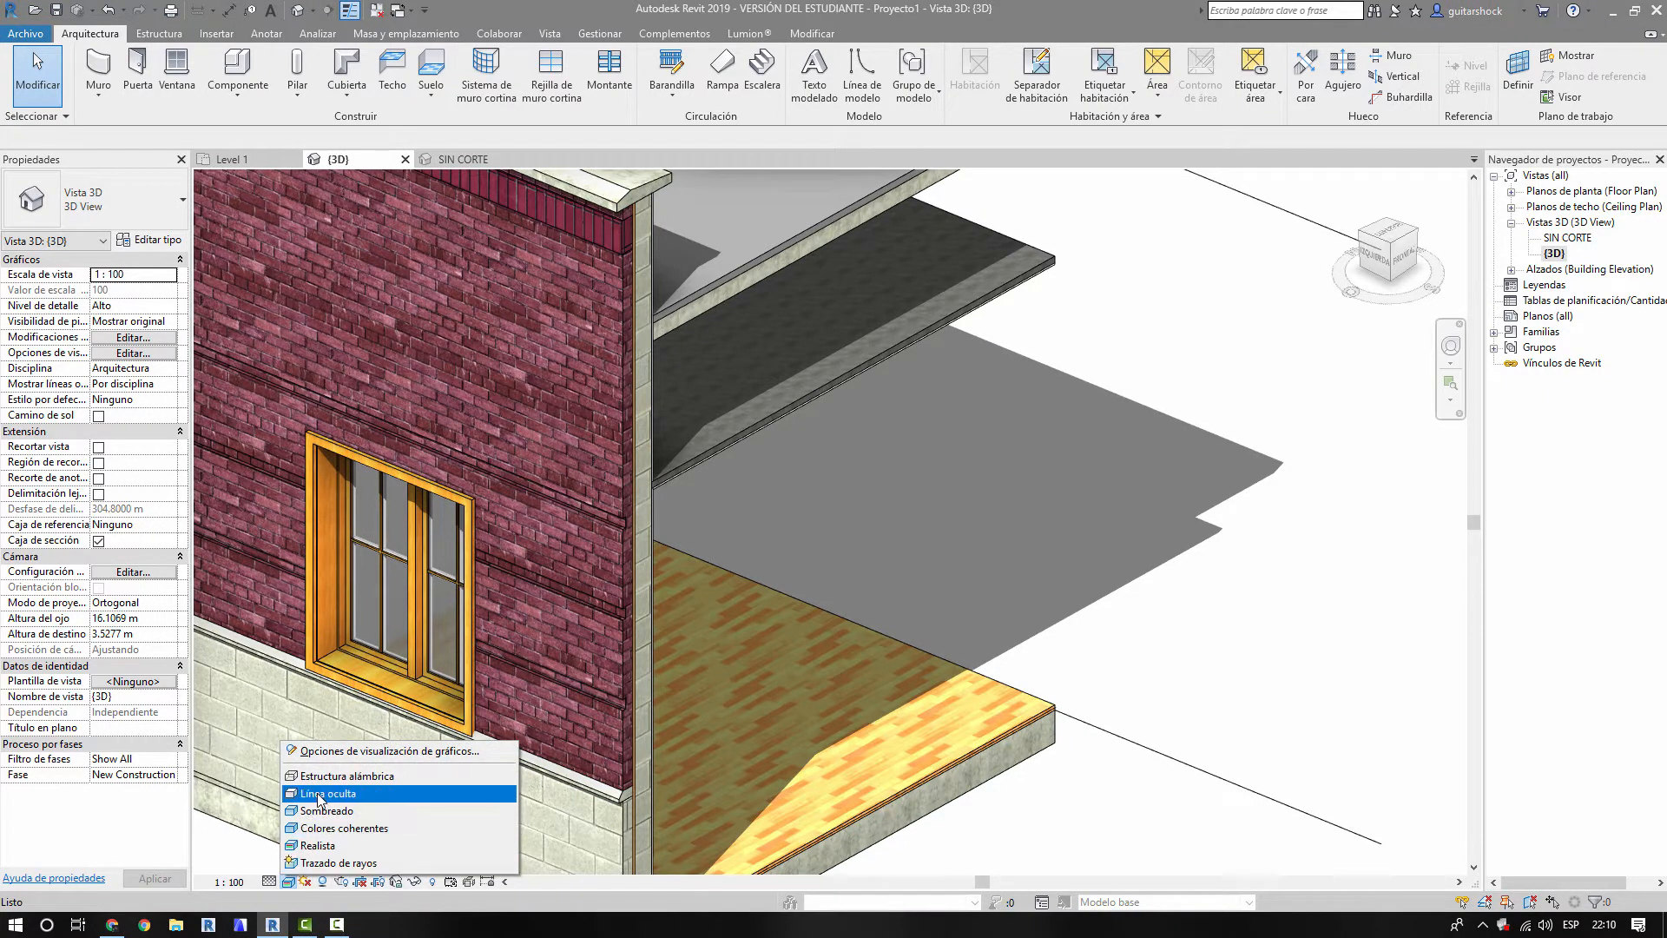
left_click(320, 793)
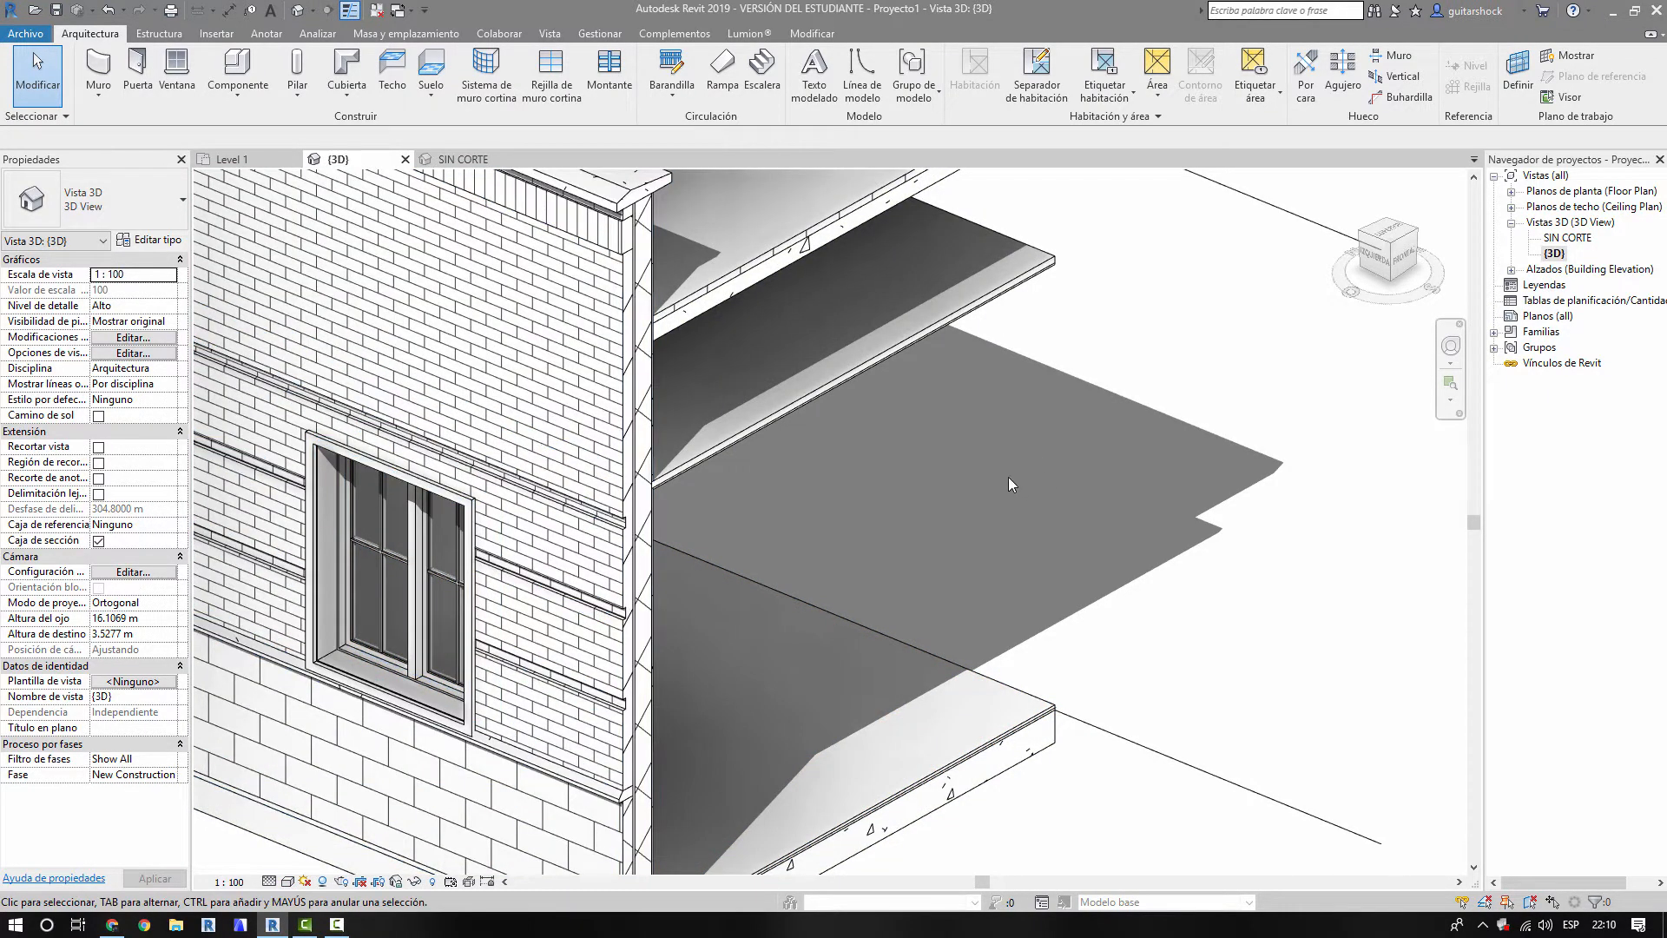
middle_click_drag(1009, 479, 847, 528, "shift")
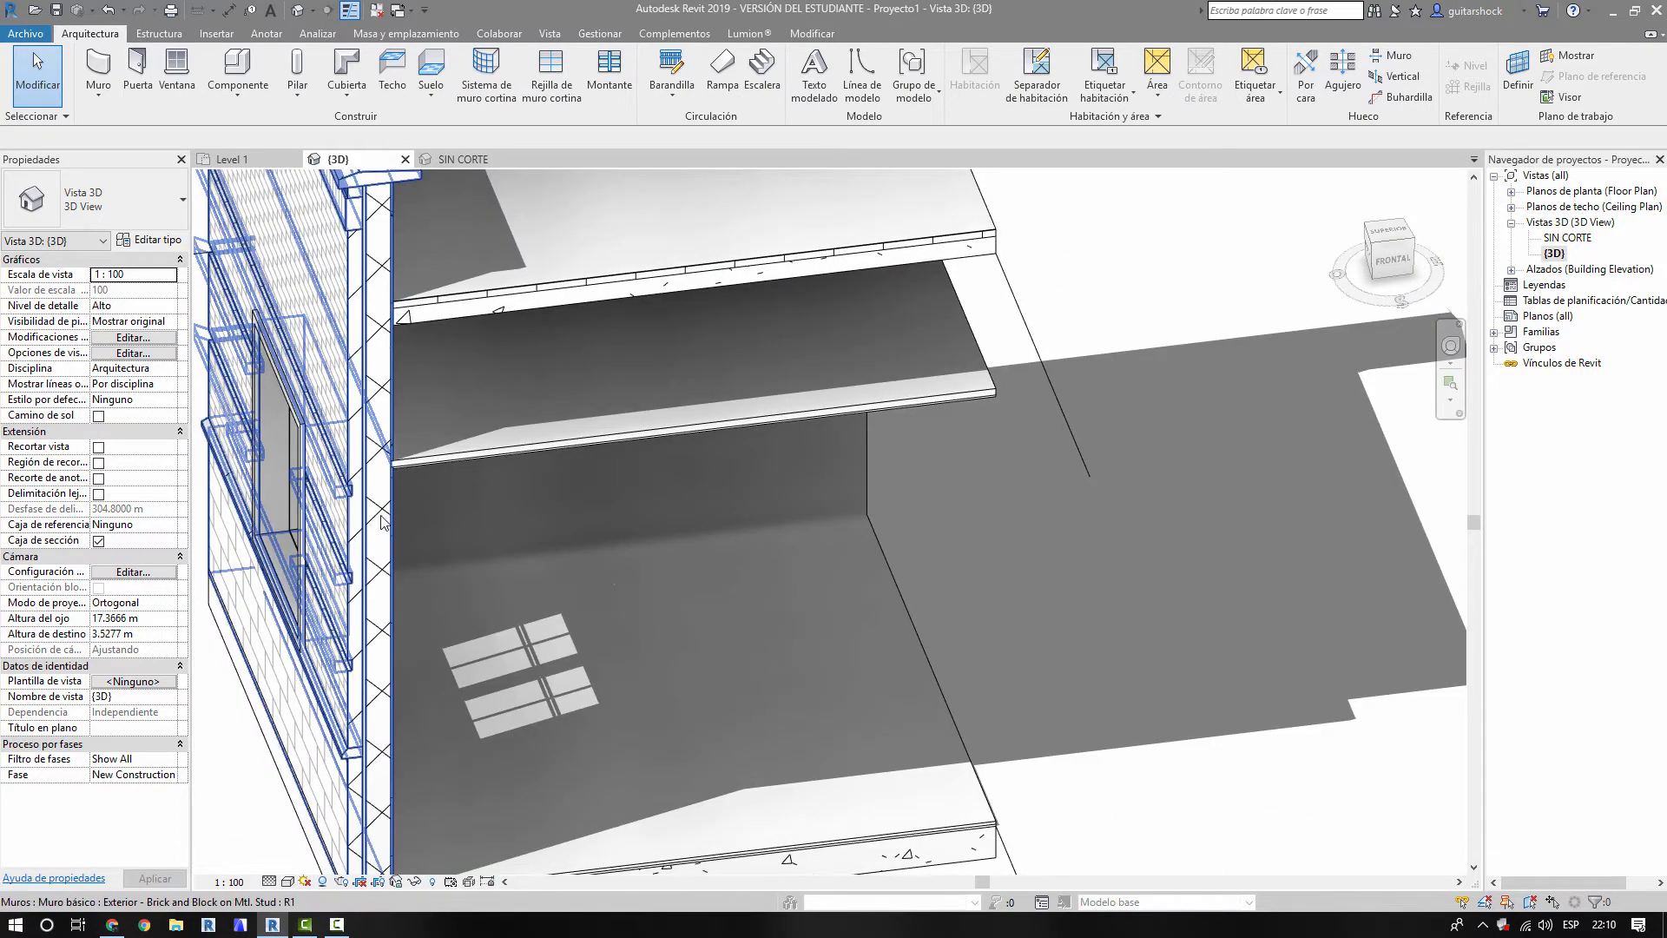
middle_click_drag(461, 674, 618, 442)
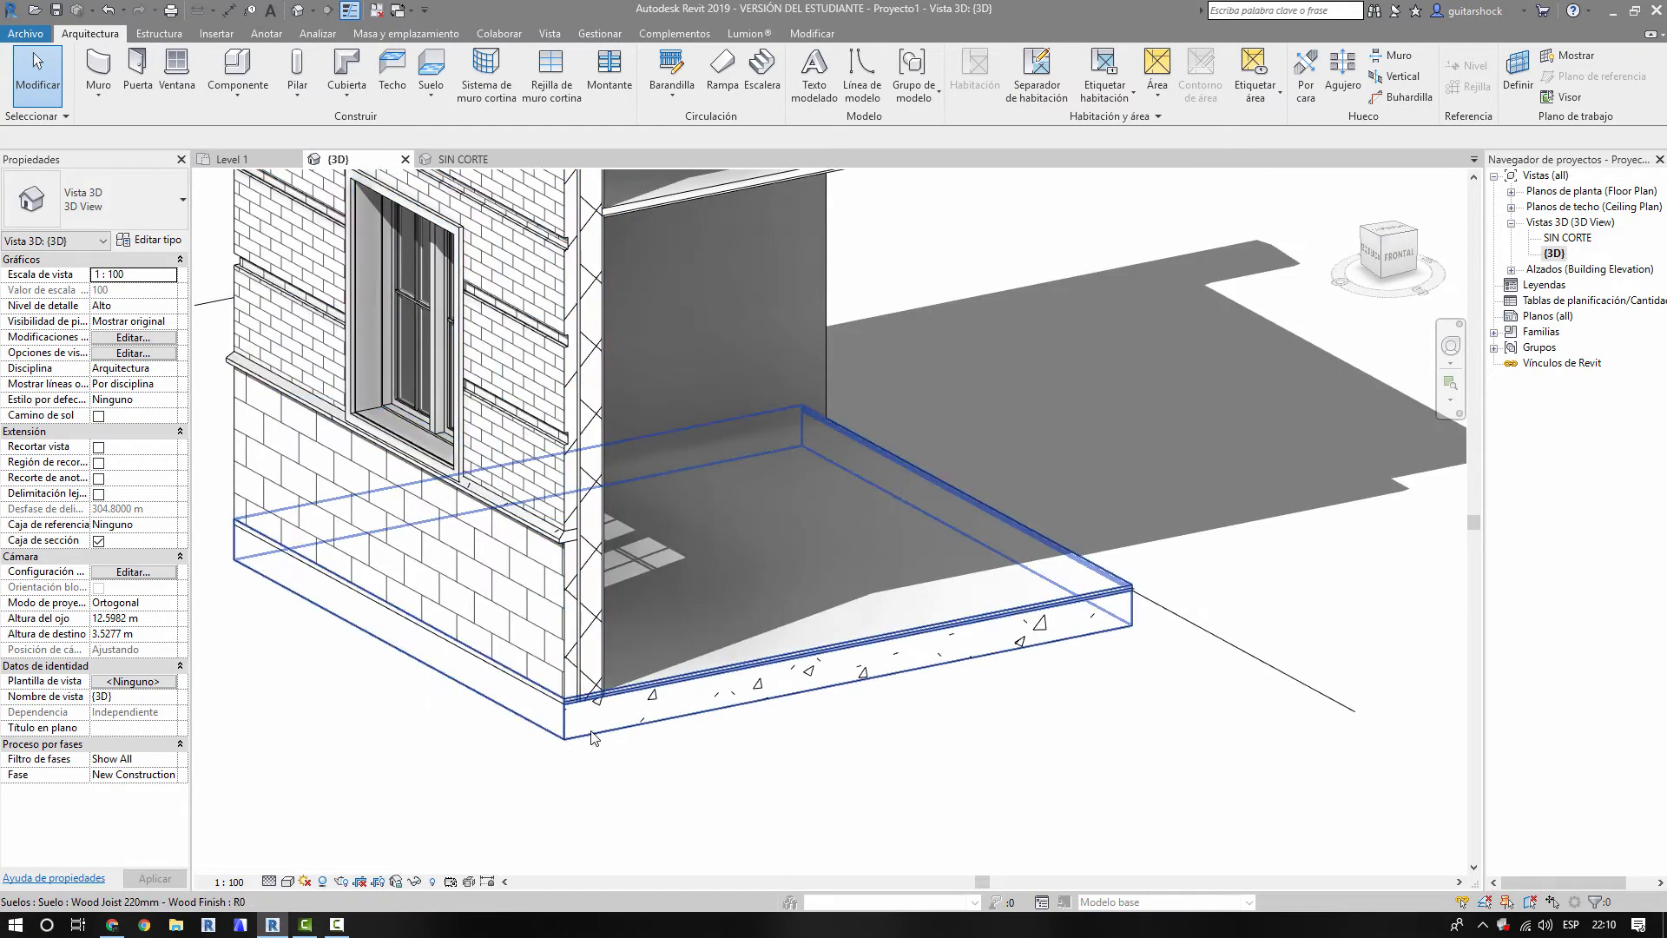
scroll(608, 653, "up", 3)
- Inspect the wood-finish floor and the exterior brick wall where they overlap at the cut corner, selecting each in turn
left_click(643, 661)
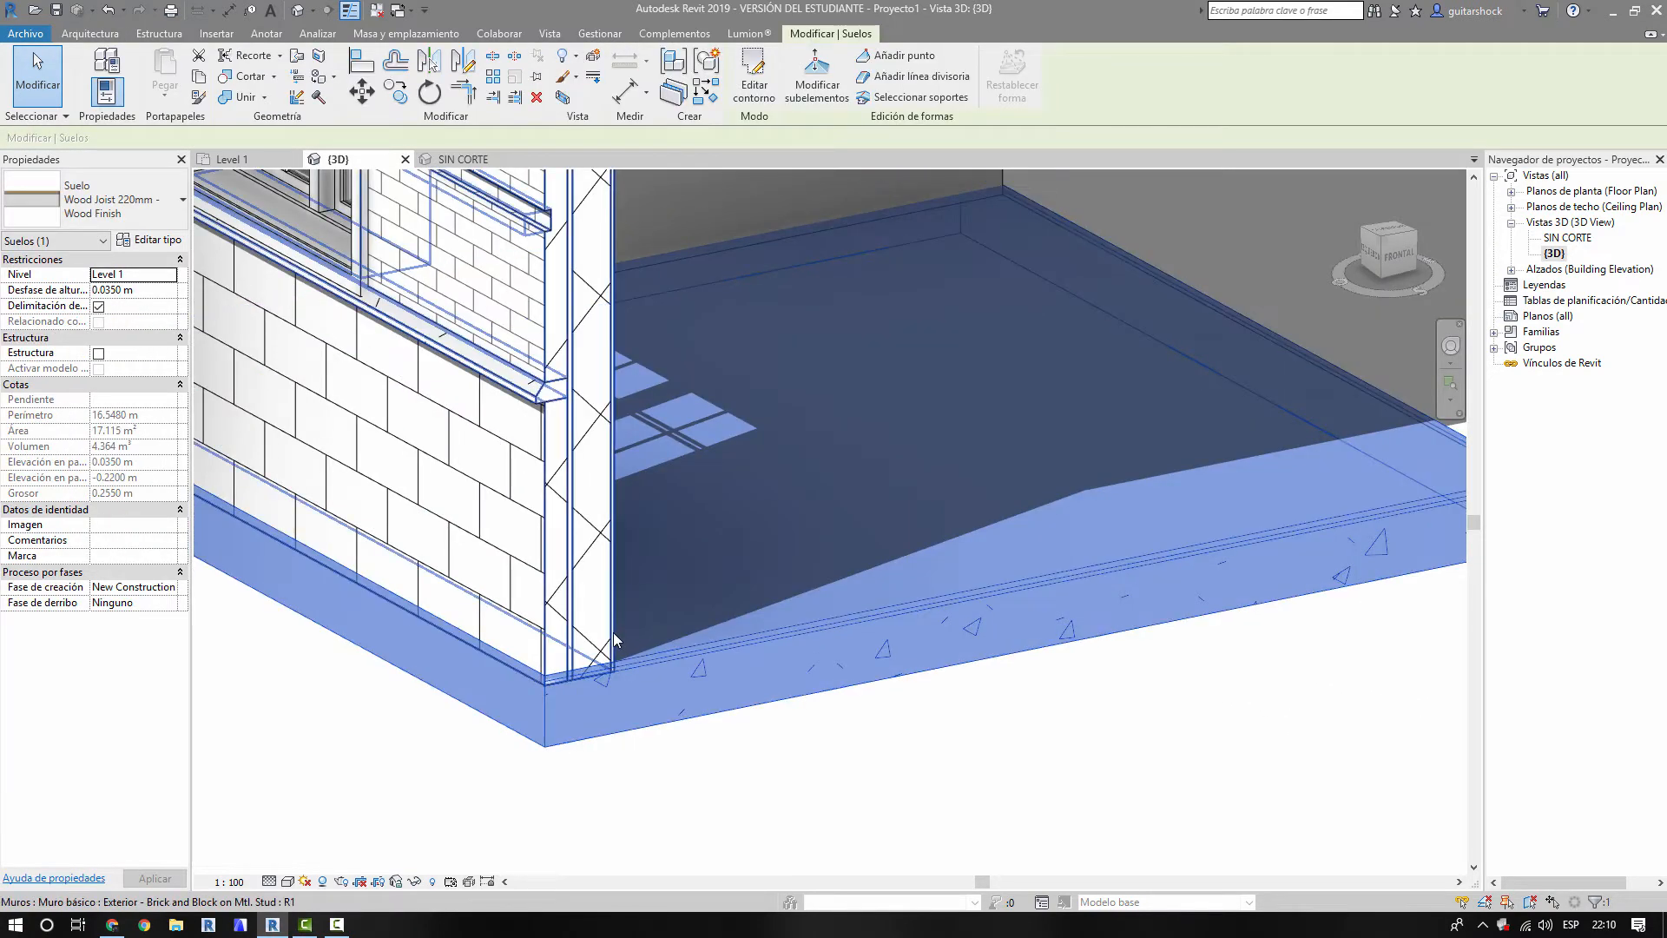
left_click(619, 666)
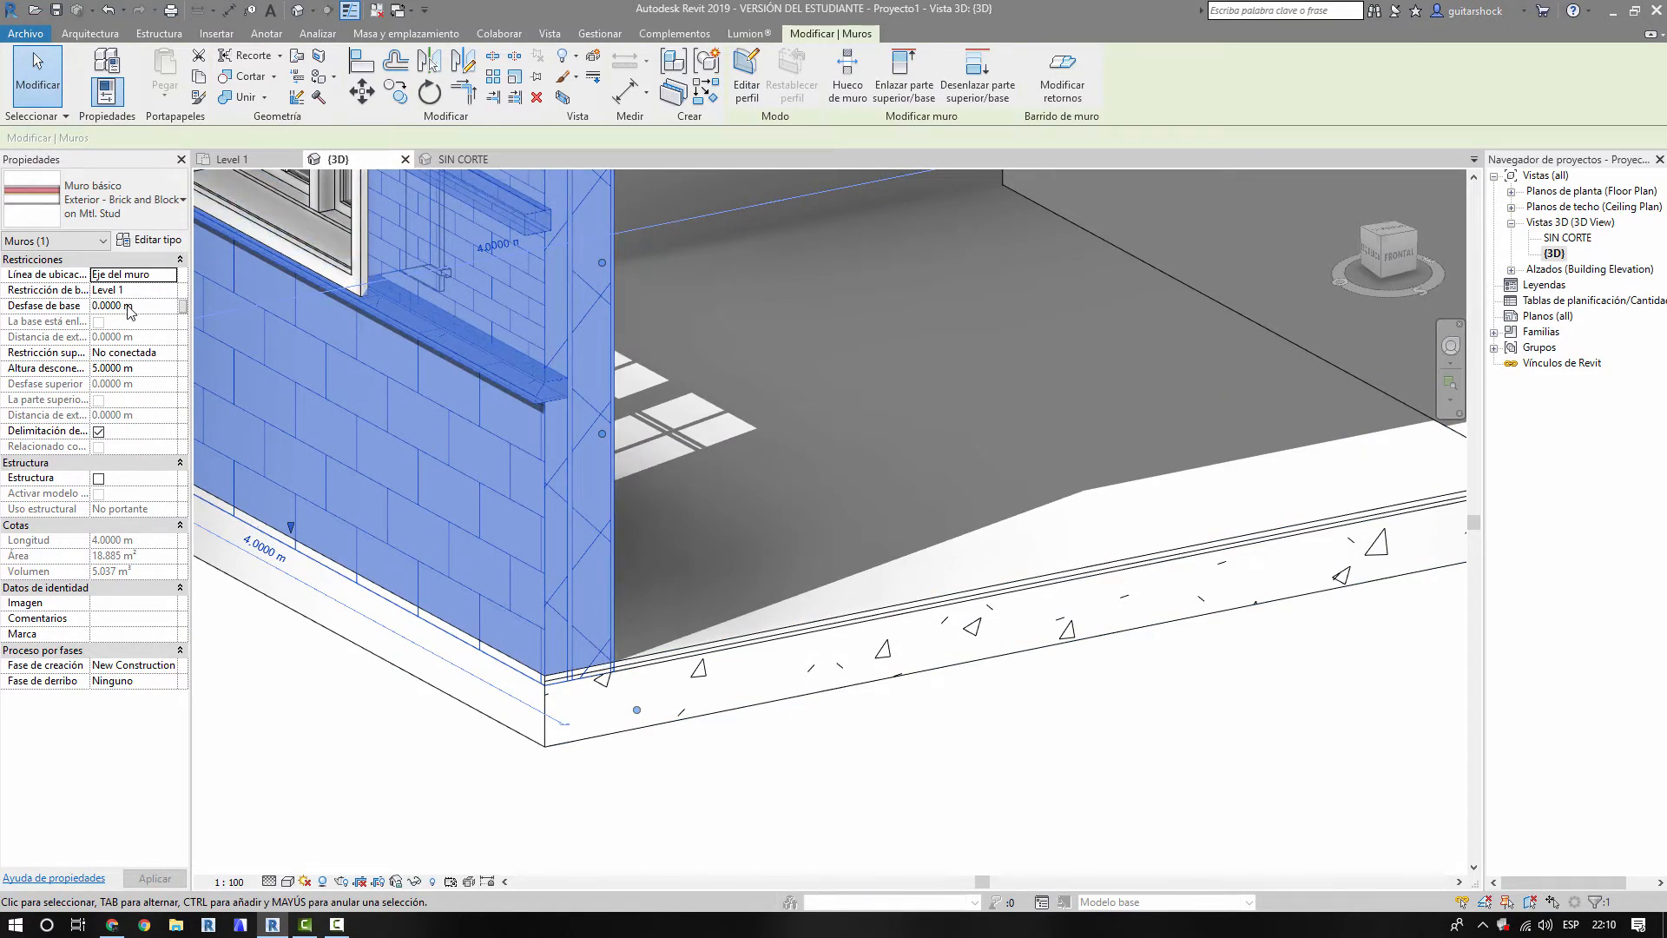
left_click(638, 680)
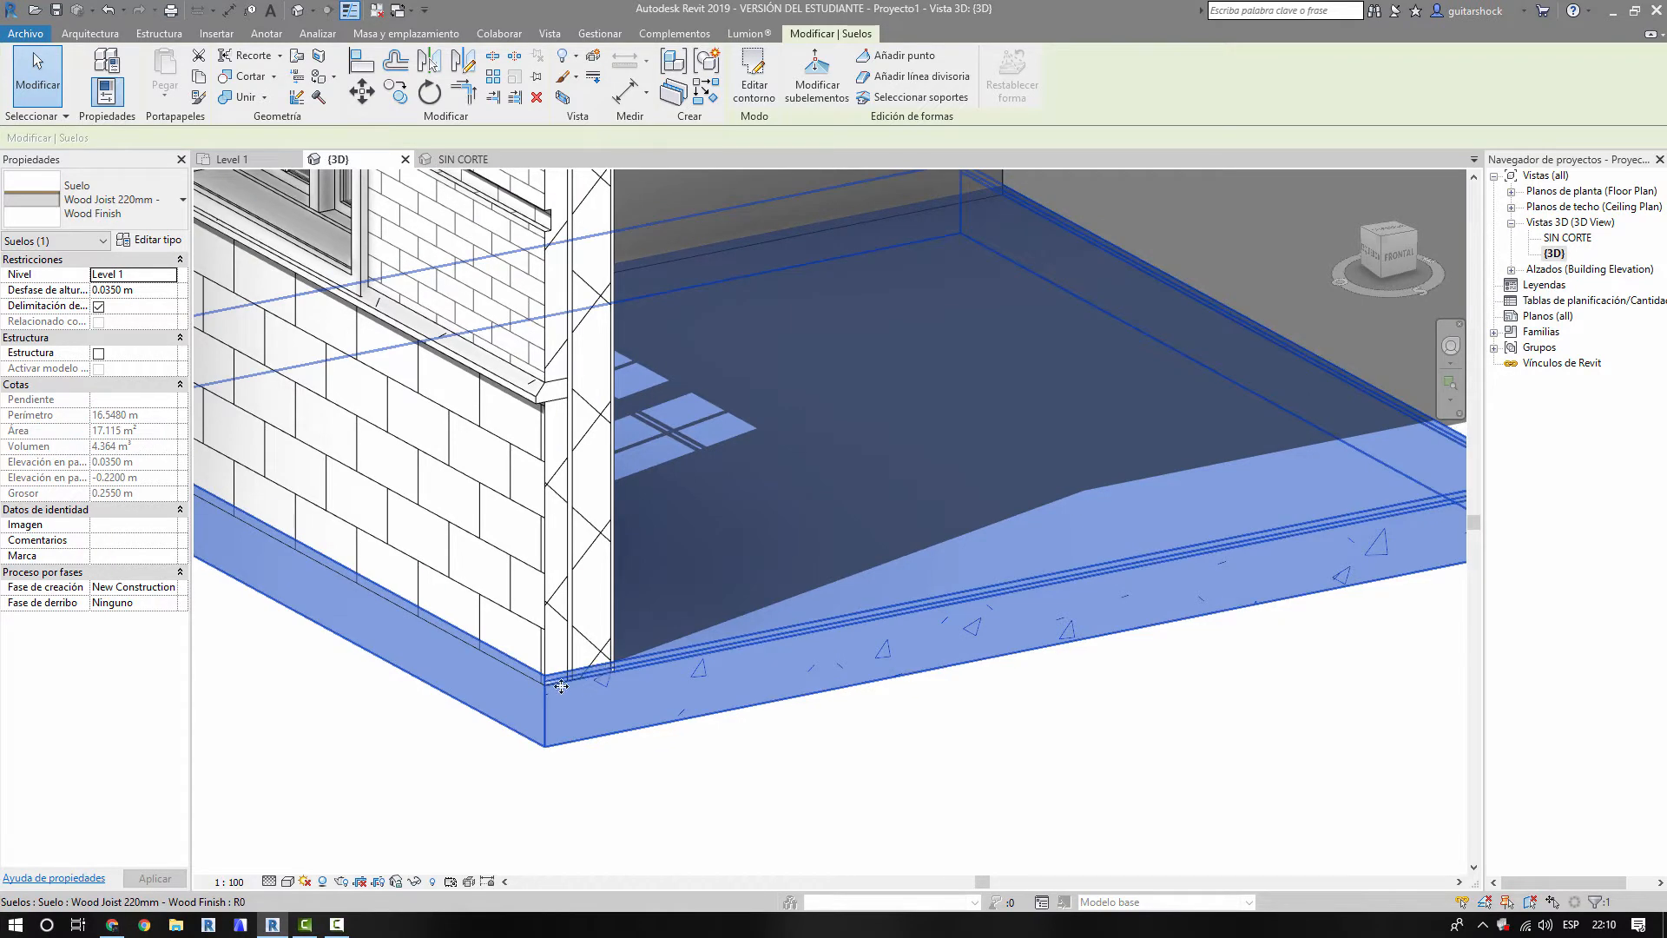
key("Escape")
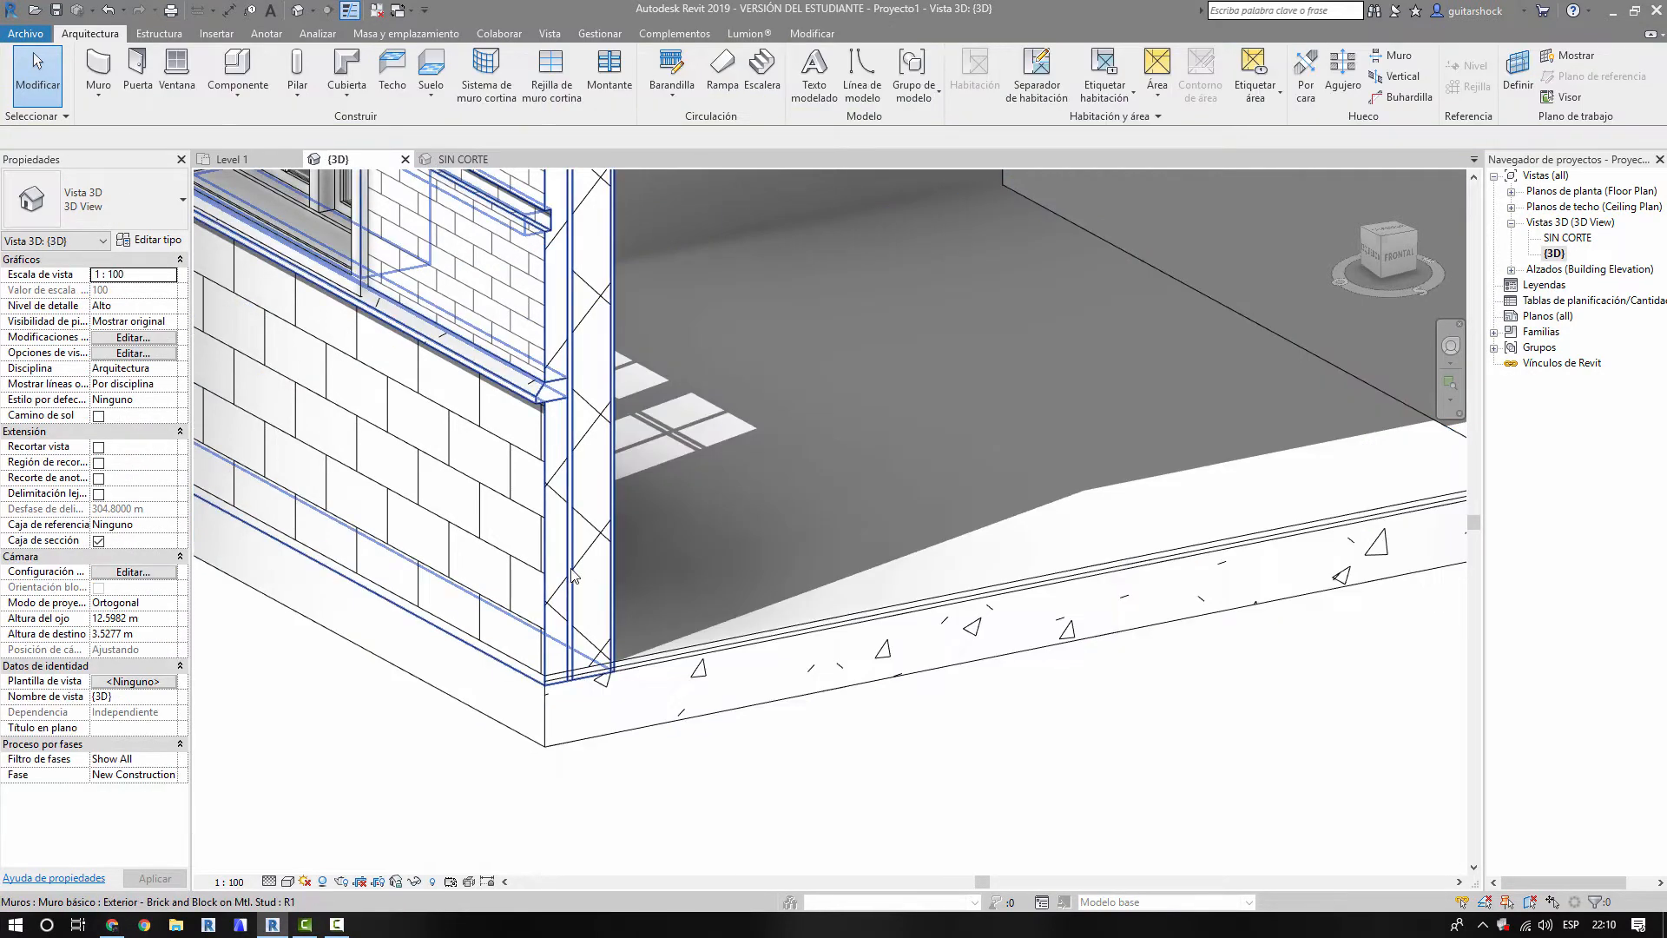
left_click(568, 580)
left_click(678, 656)
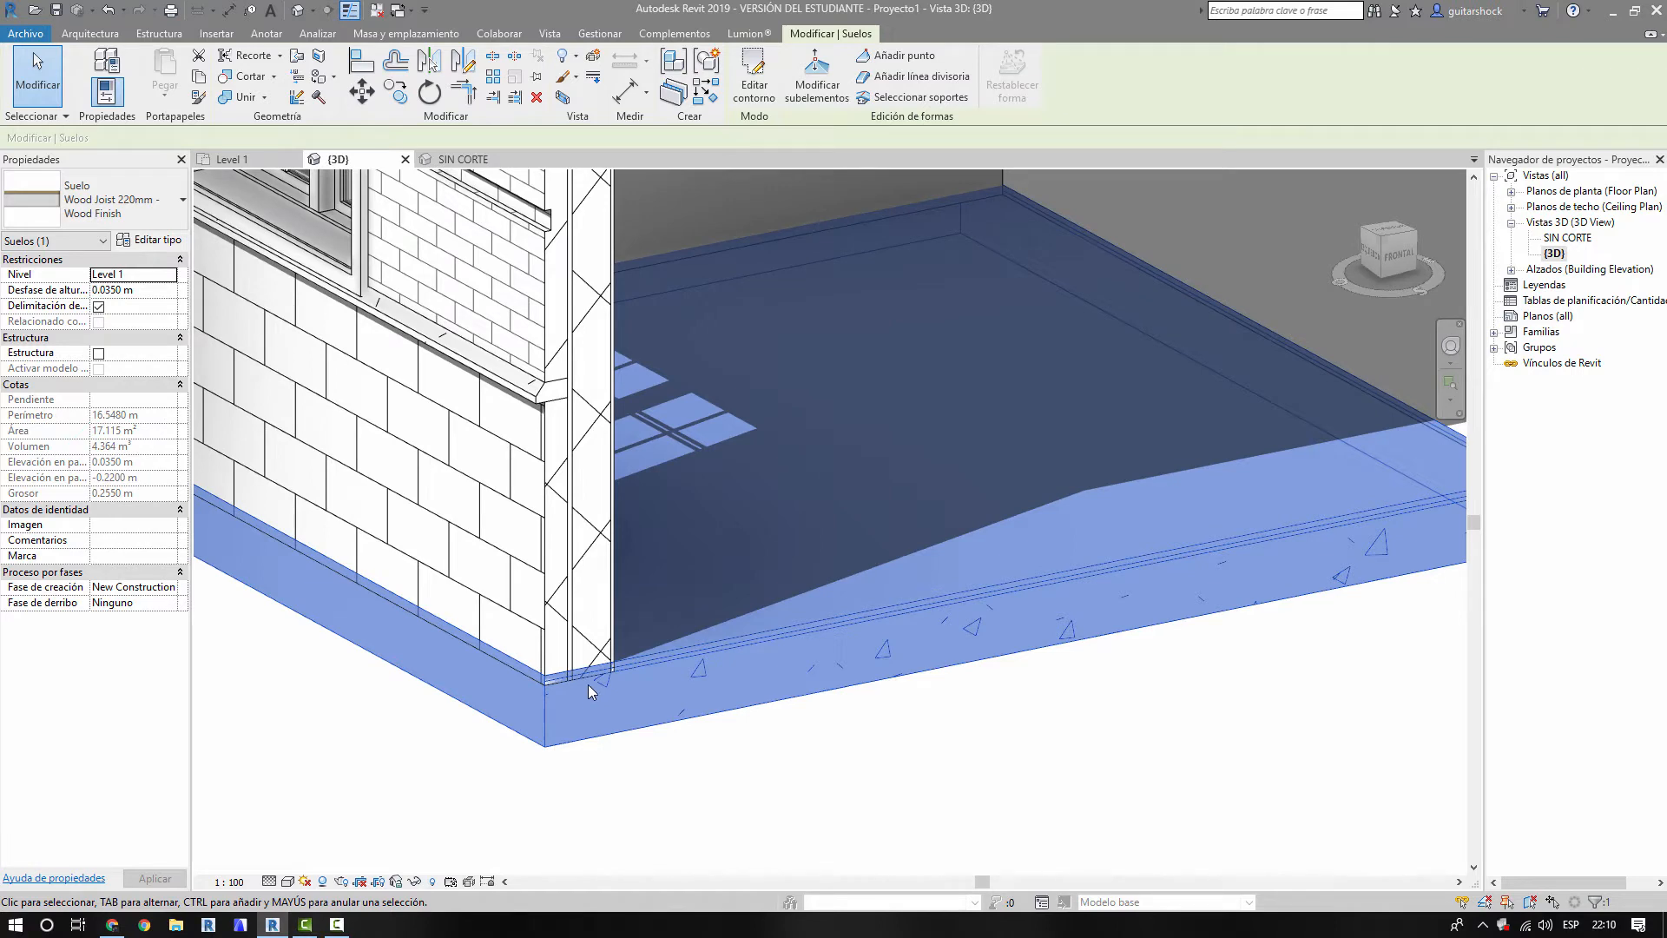
left_click(626, 772)
left_click(611, 735)
left_click(640, 756)
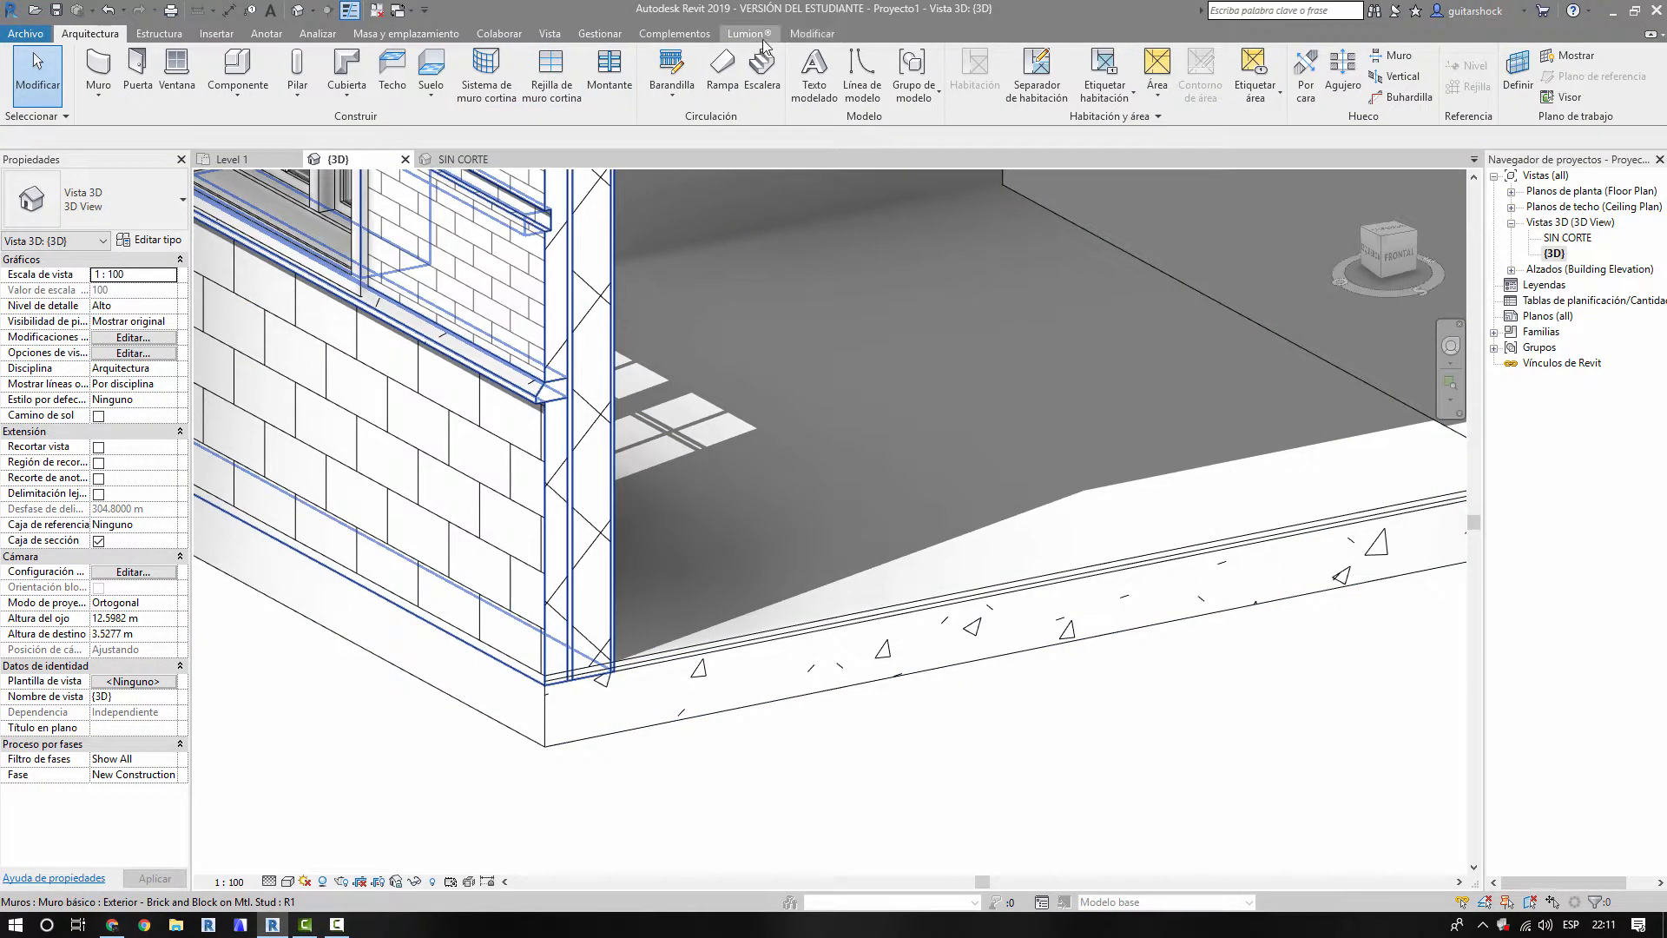
- Join the geometry of the exterior brick and block wall with the Level 1 floor
left_click(806, 35)
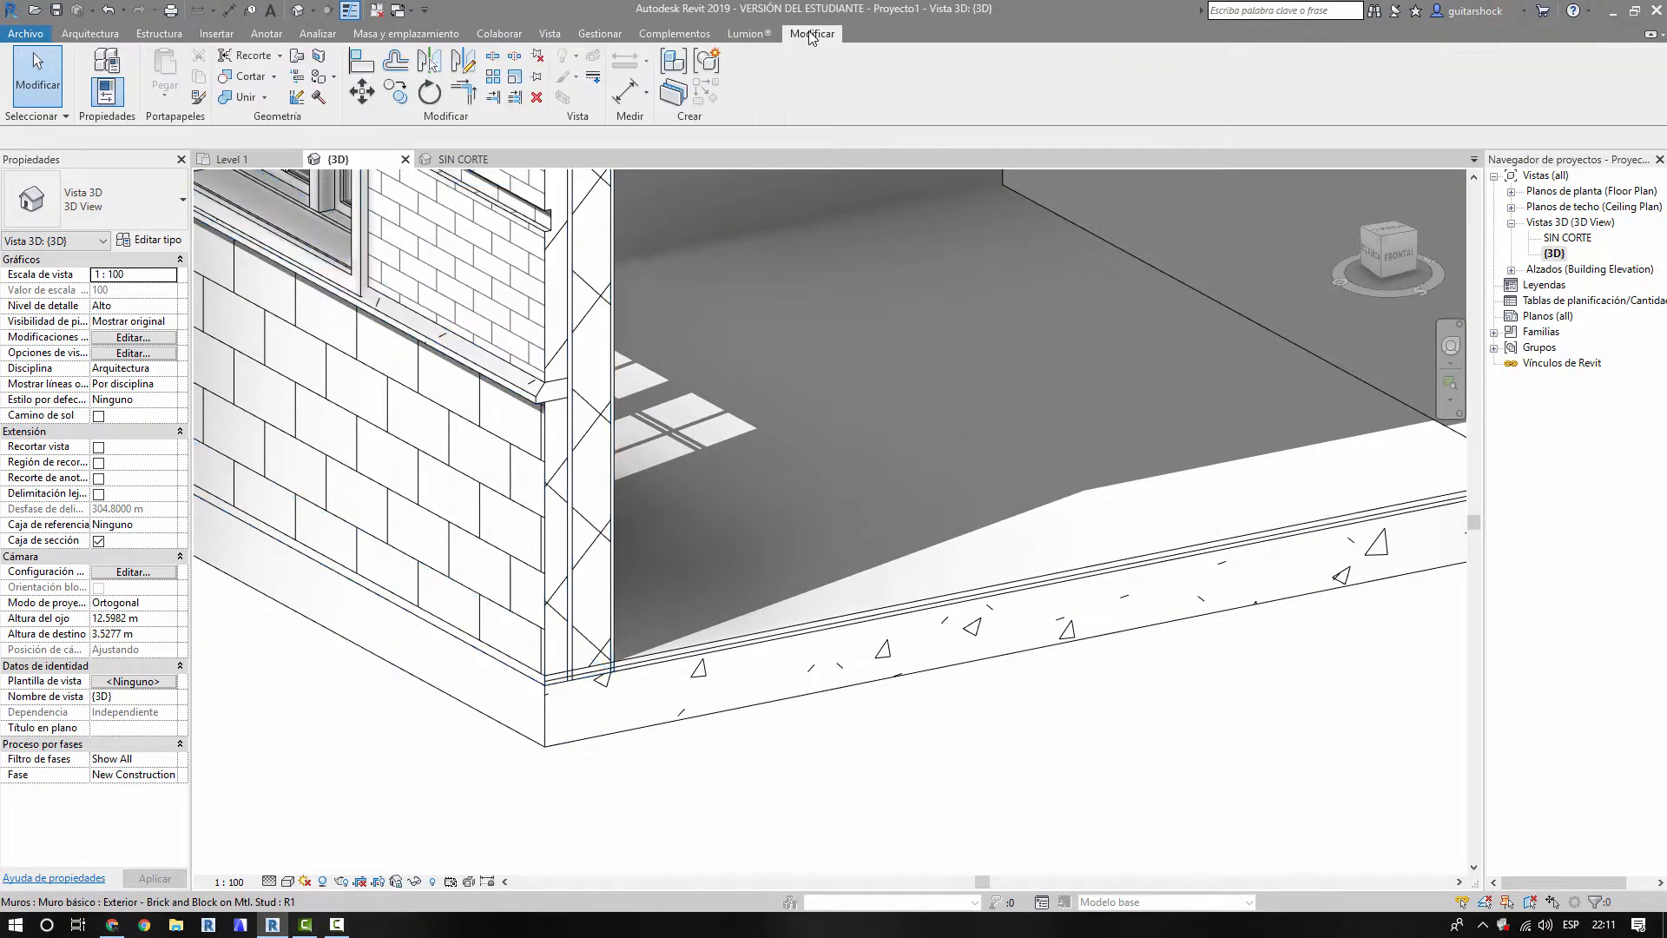
left_click(246, 98)
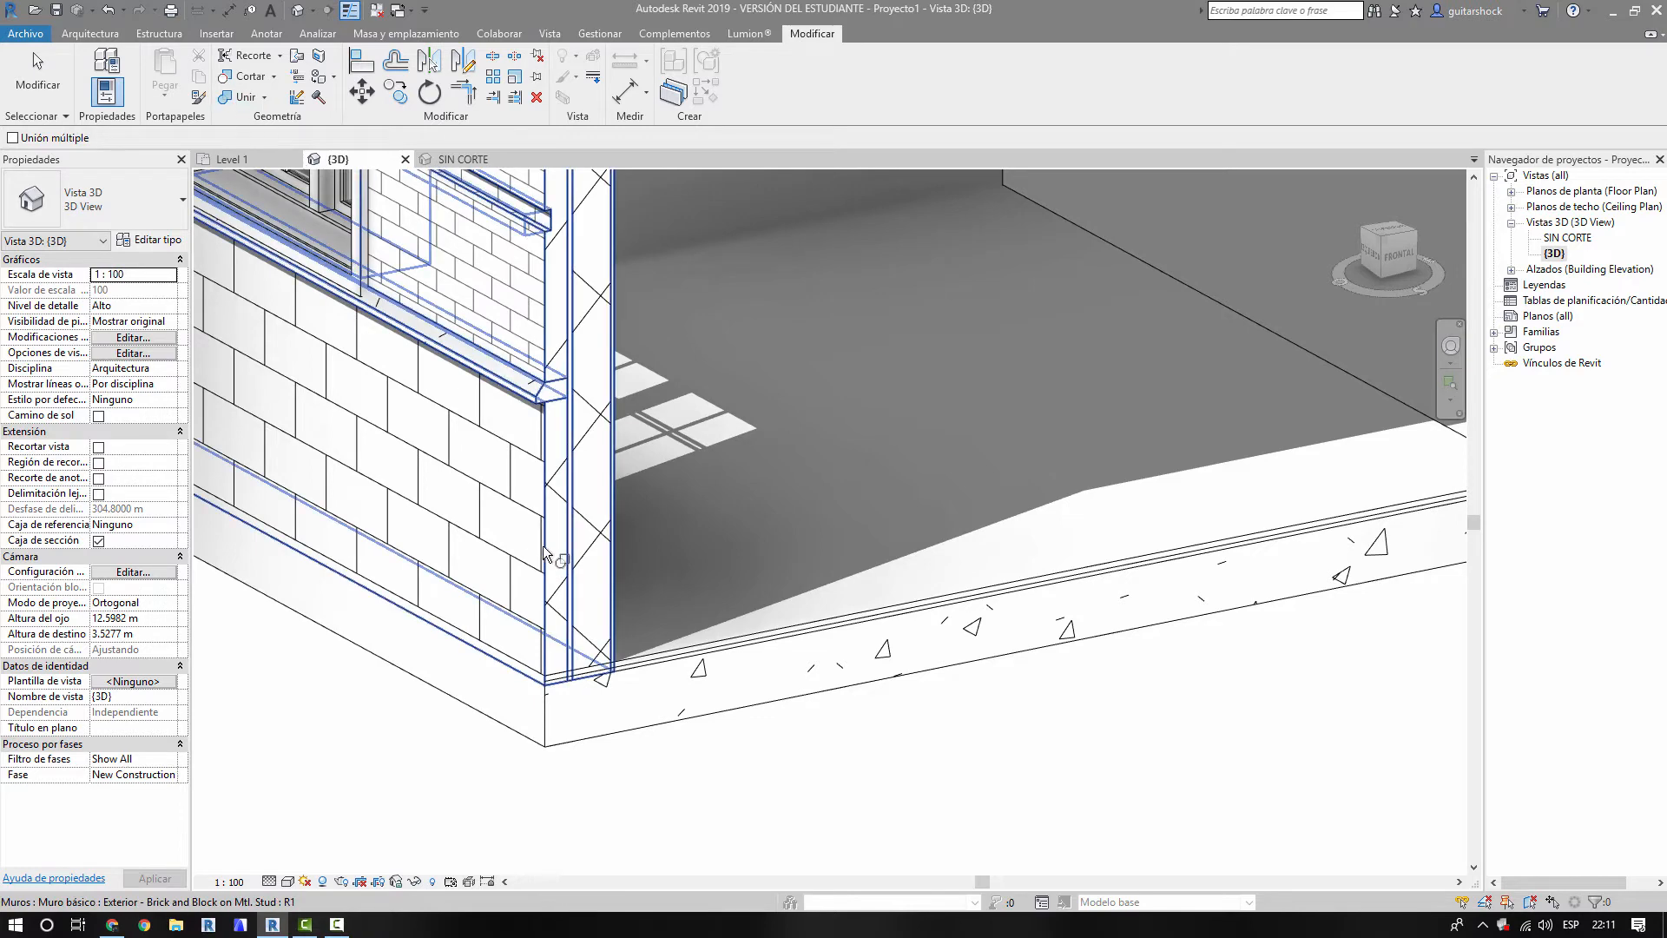
left_click(577, 580)
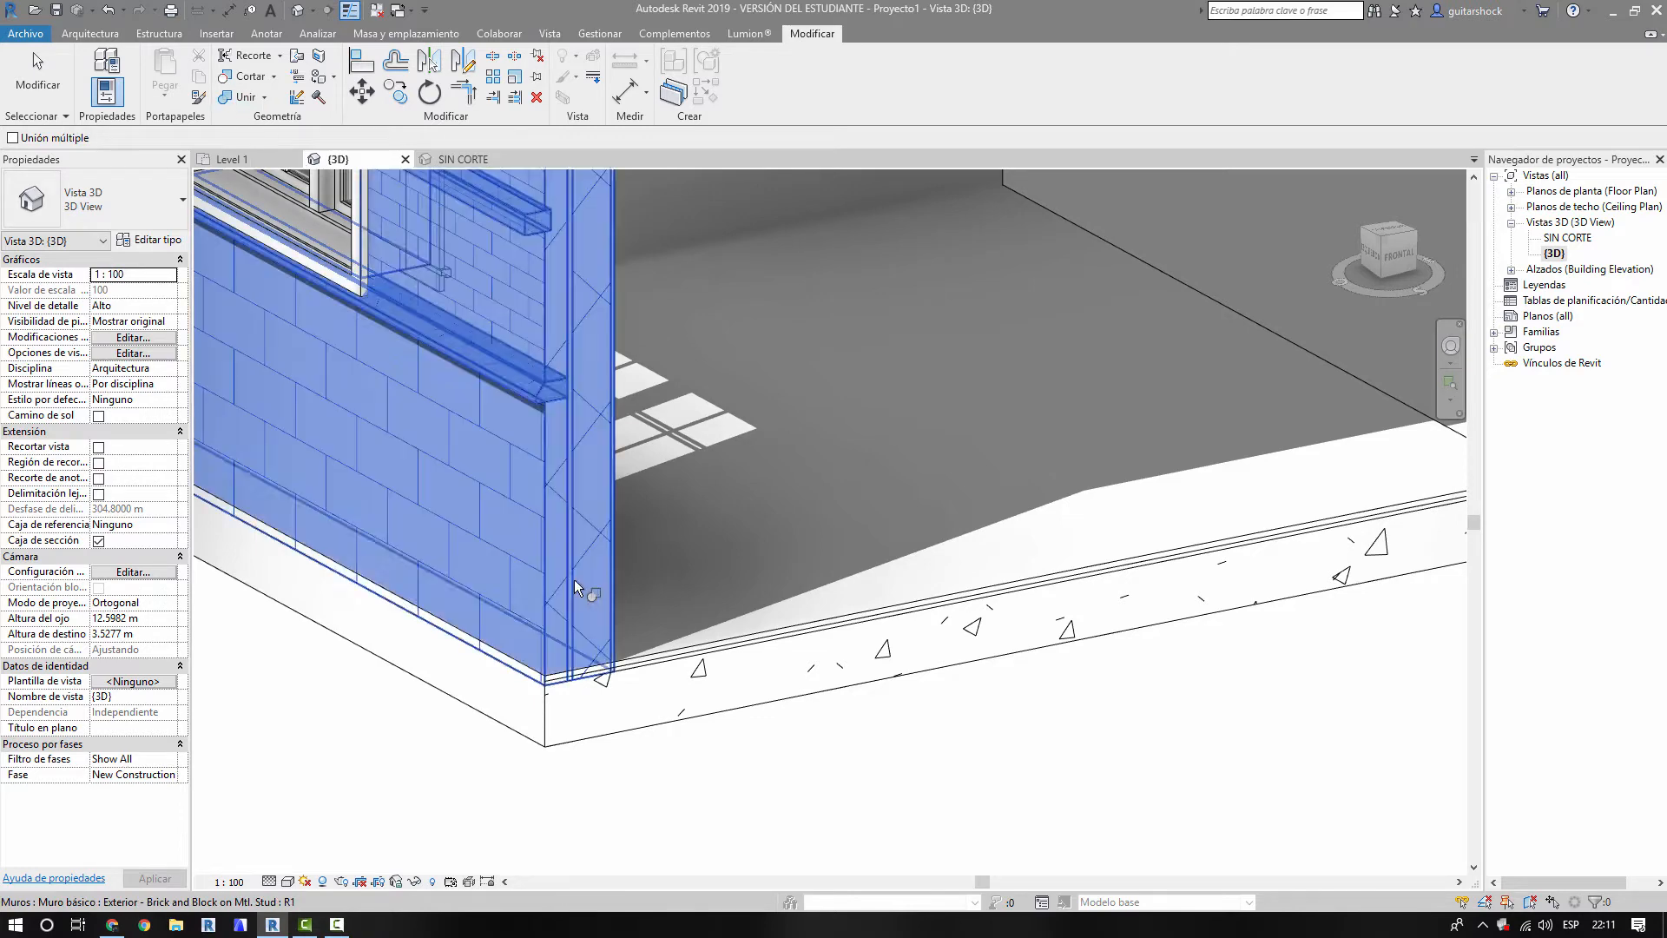
left_click(709, 656)
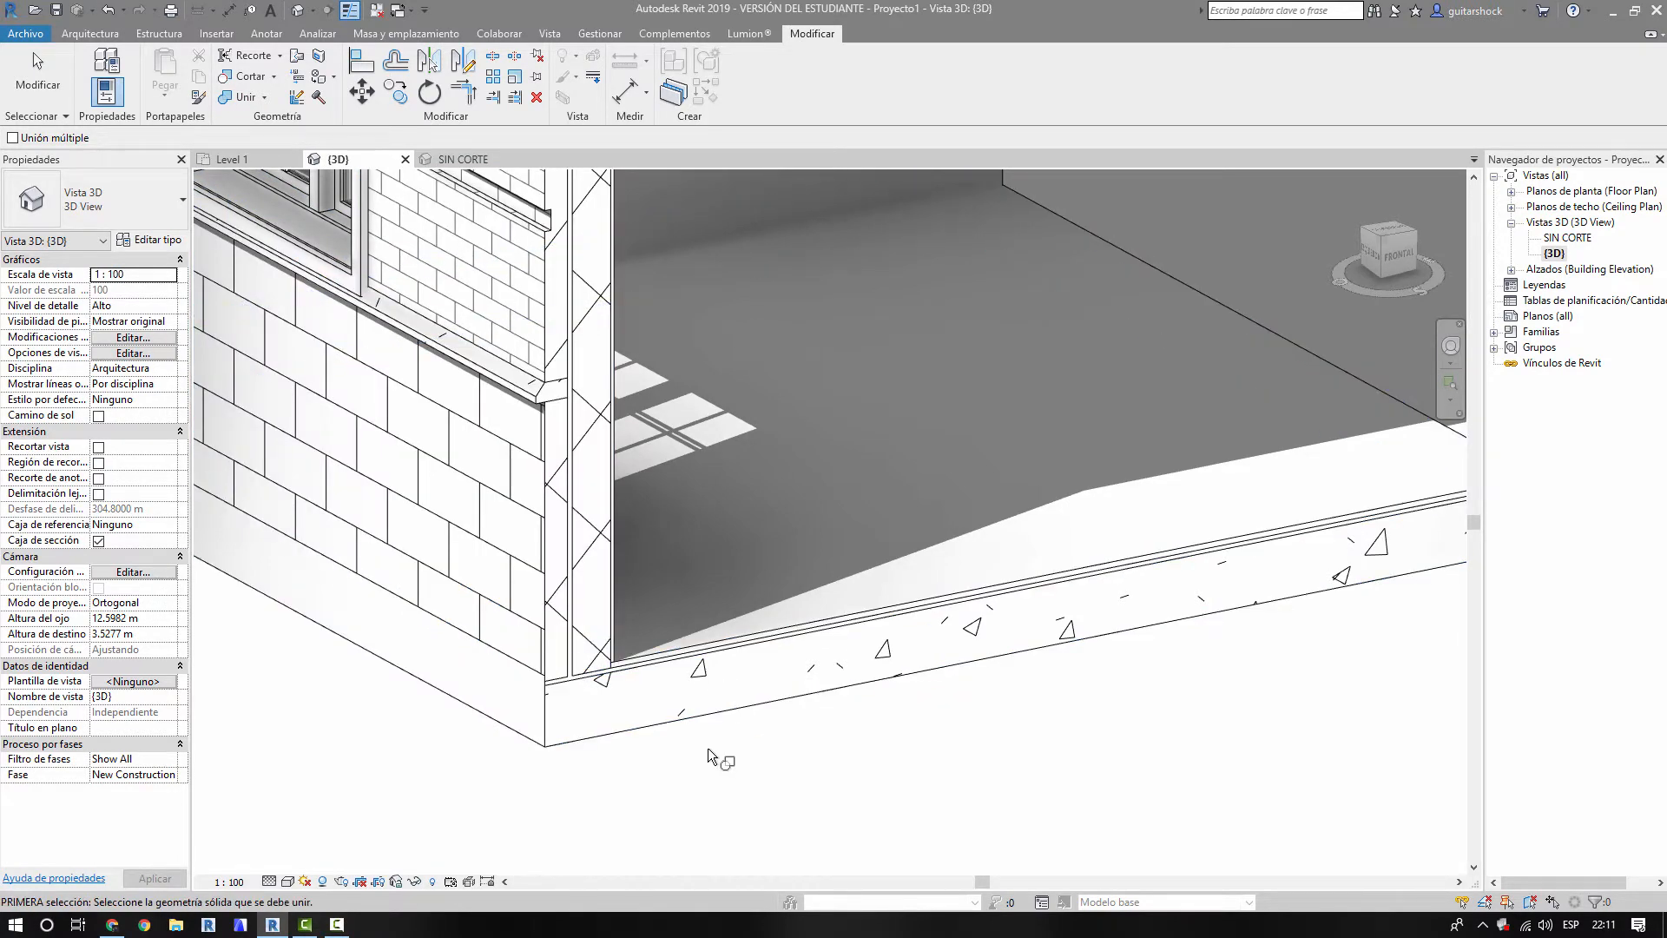
key("Escape")
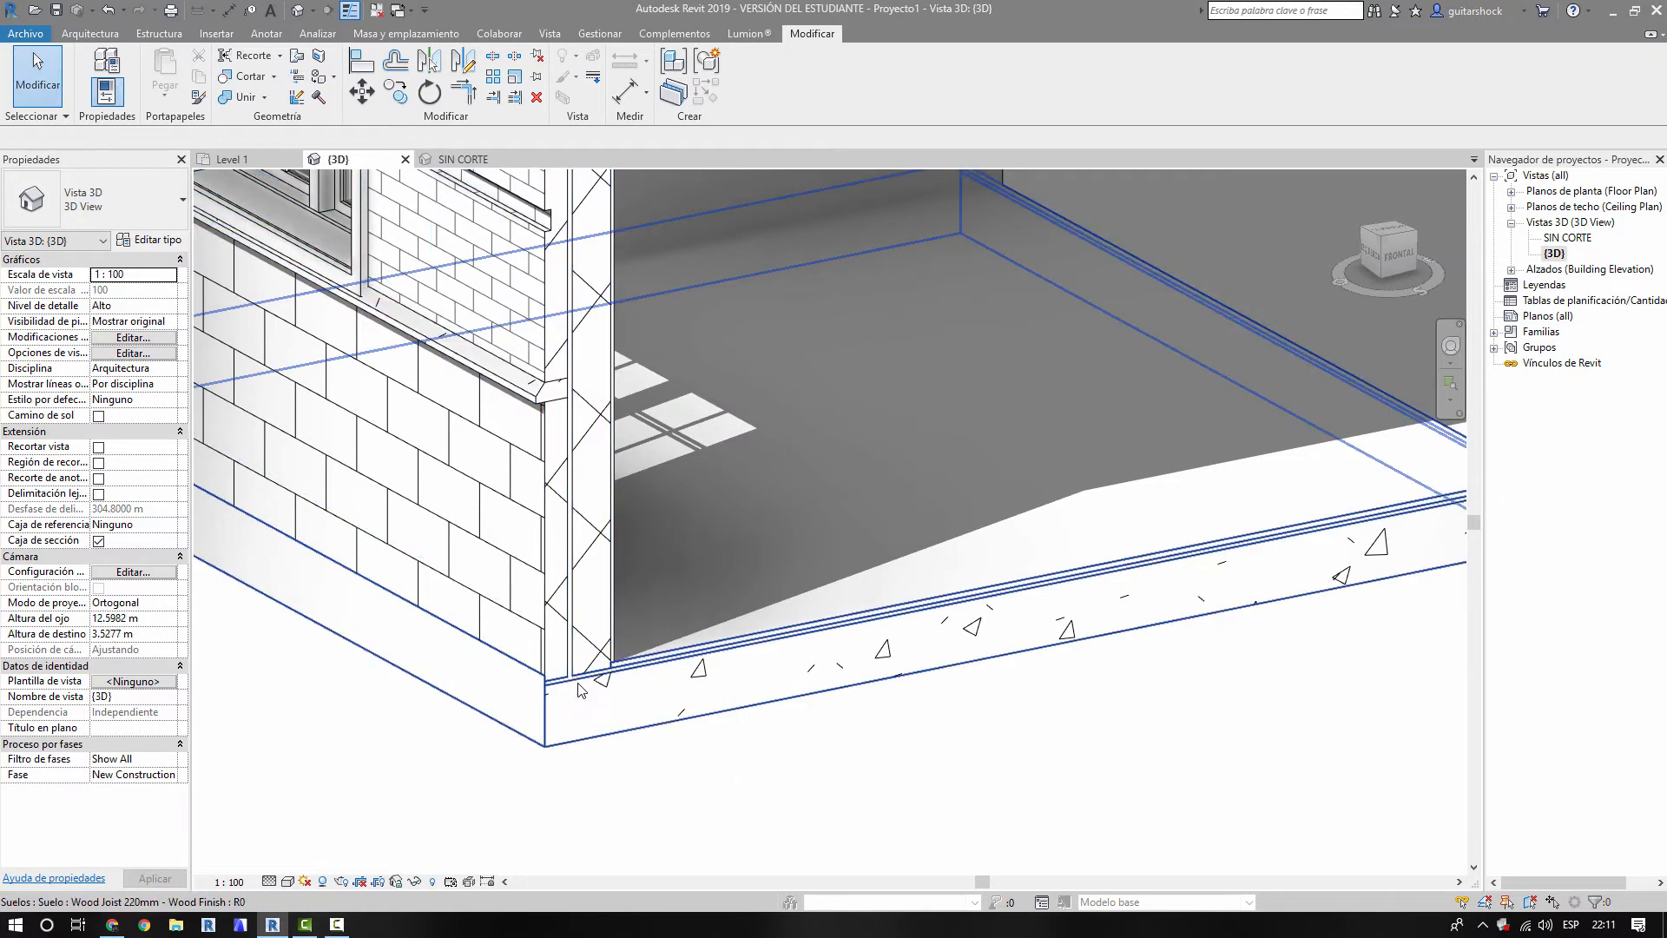
- Set the visual style to realistic (Realista) and examine the corner where wall and floor meet
left_click(287, 881)
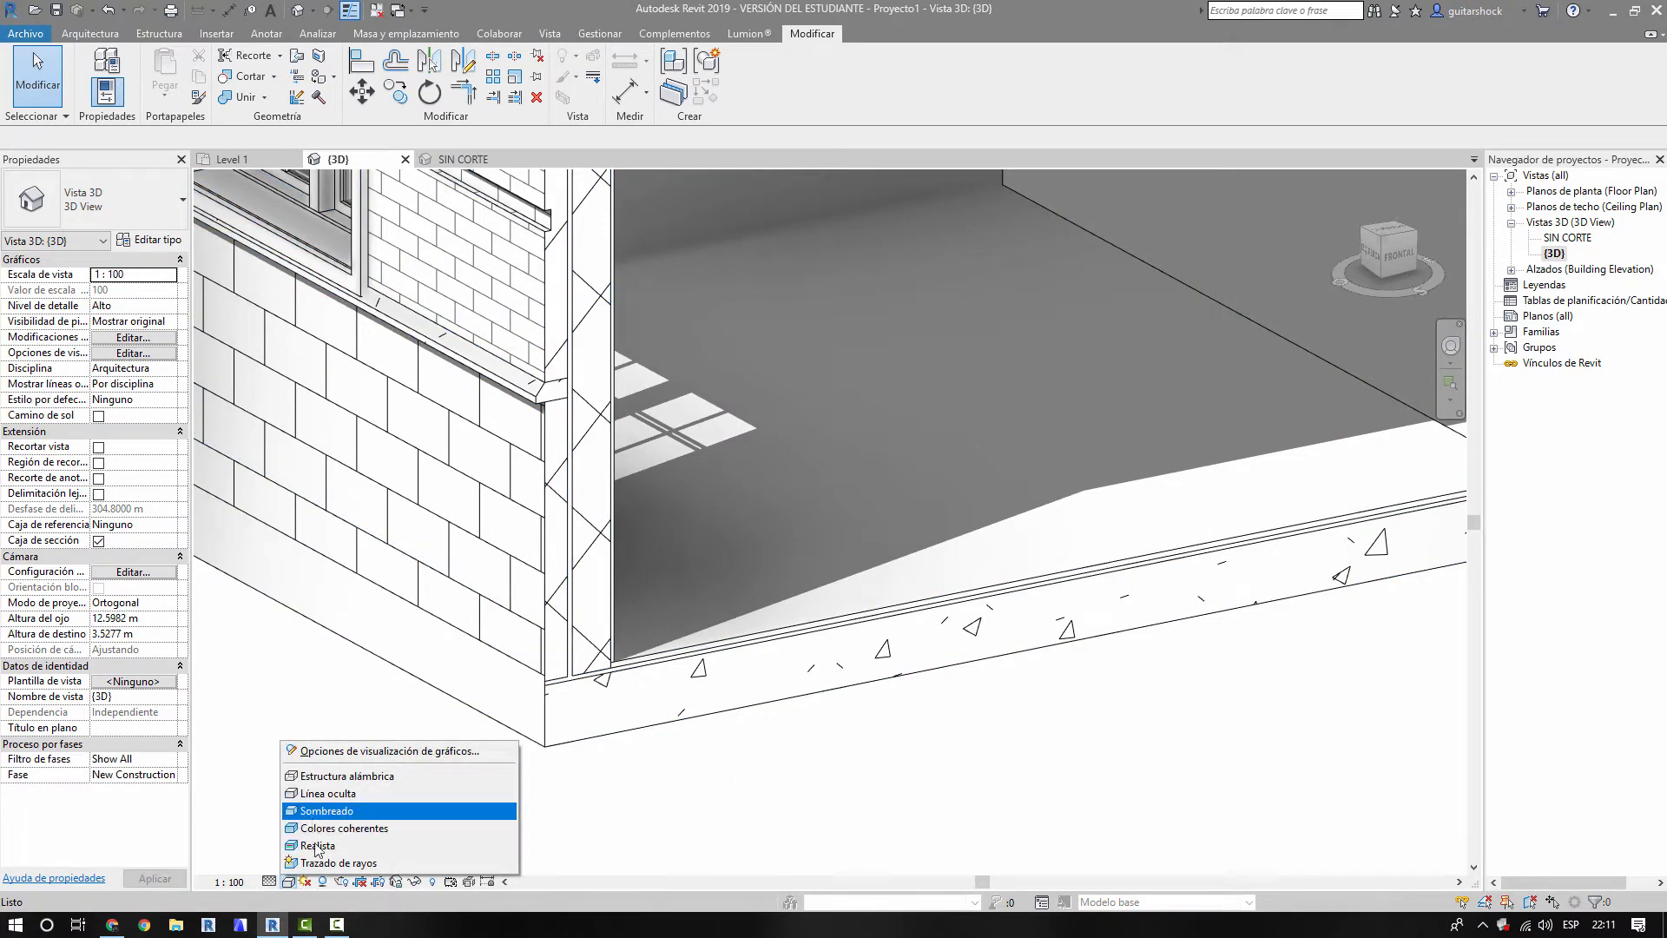
left_click(314, 844)
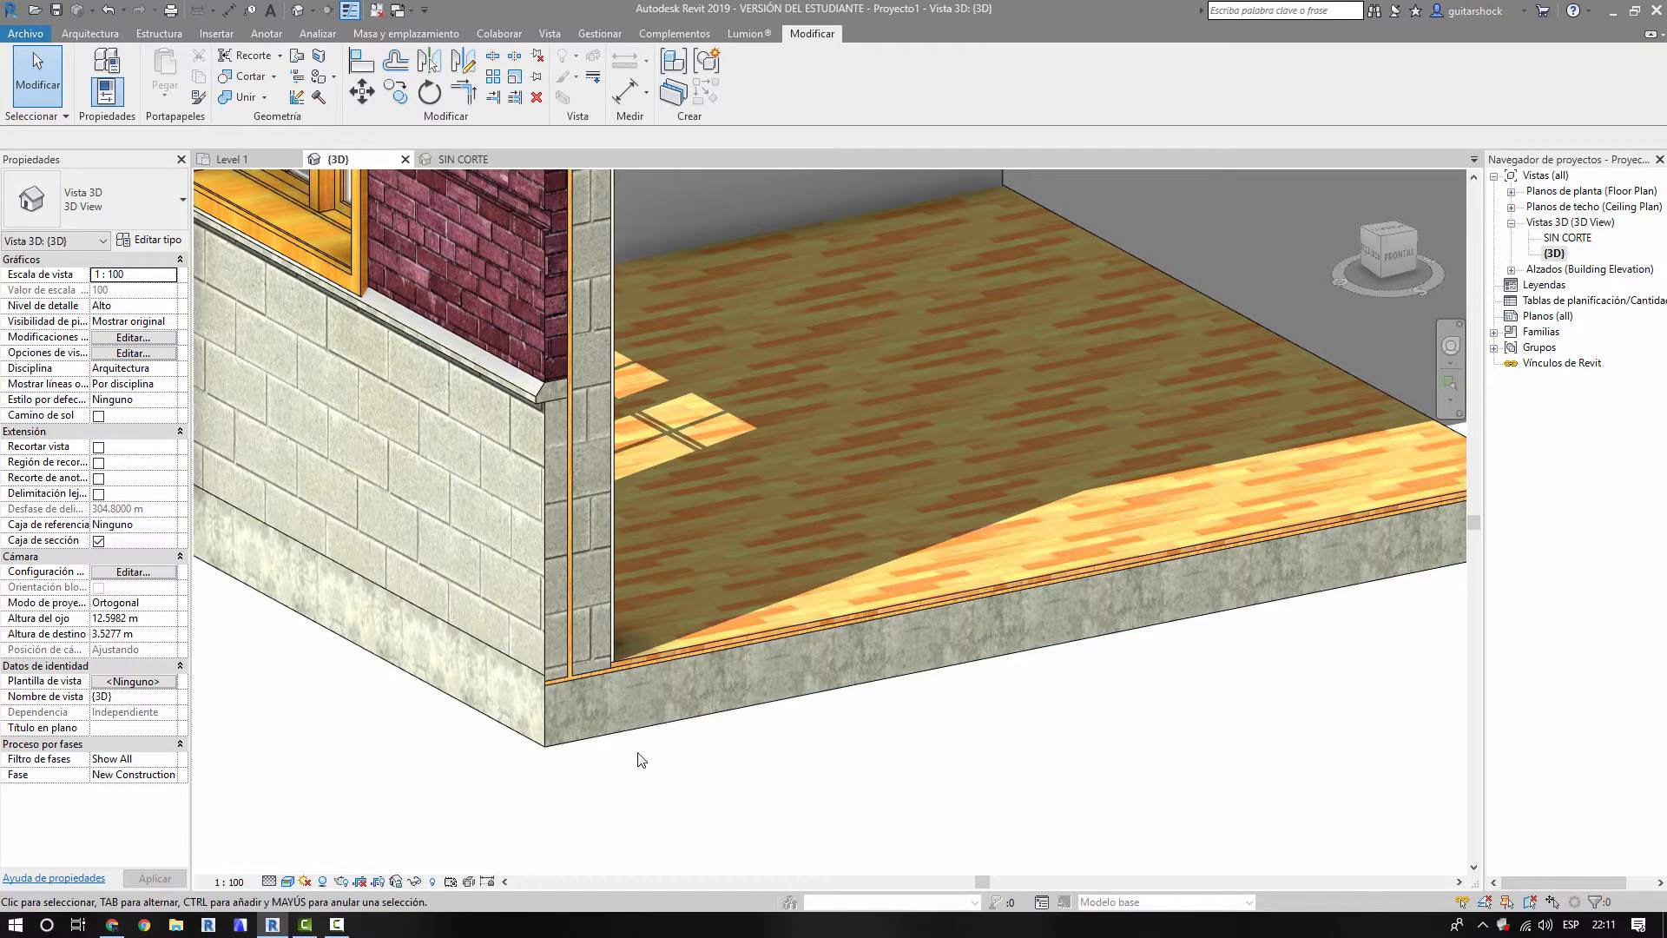
scroll(575, 697, "up", 3)
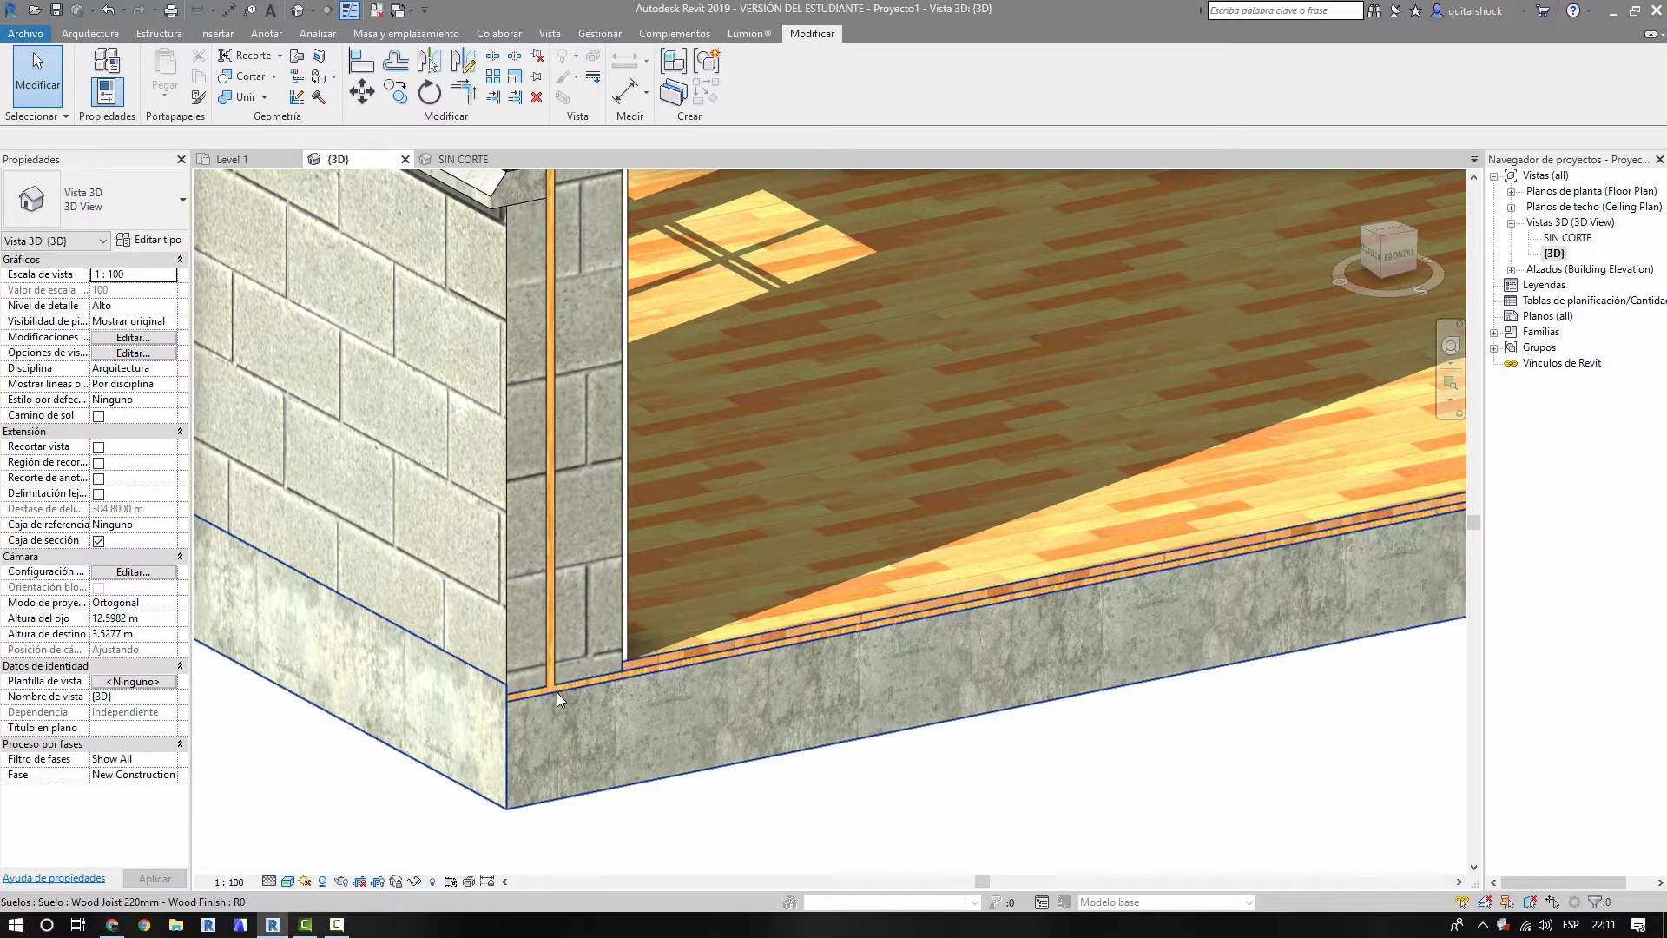
- Review the layer materials in the wood-finish floor type's structure, widening the Material column so the names are readable
left_click(733, 666)
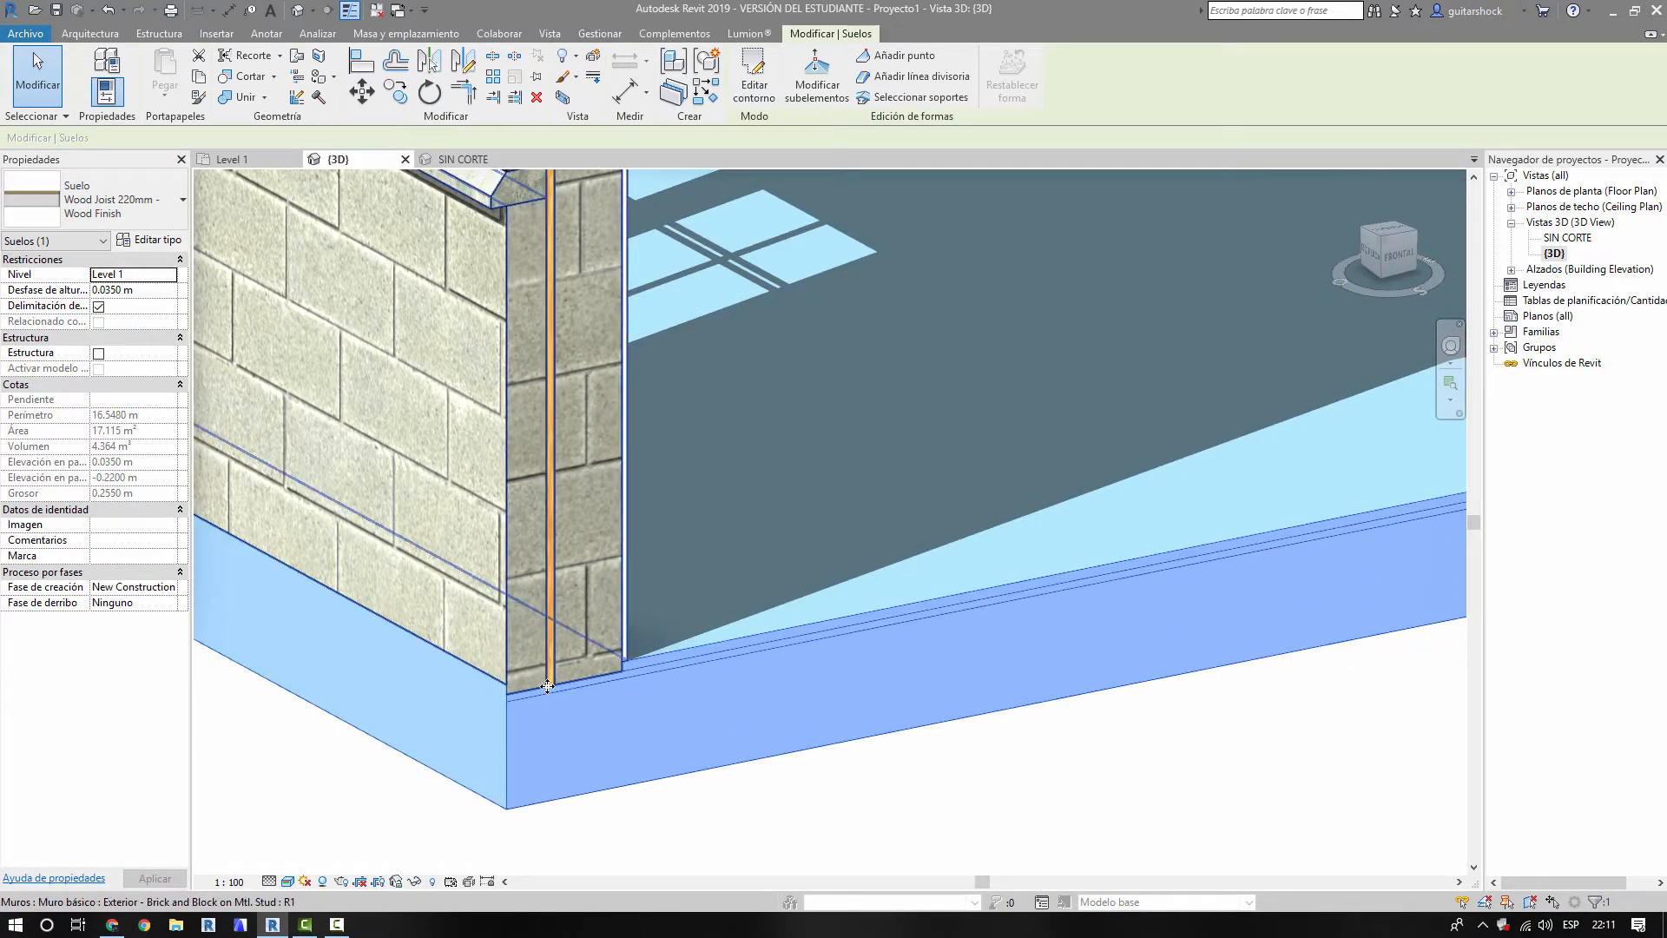
left_click(147, 239)
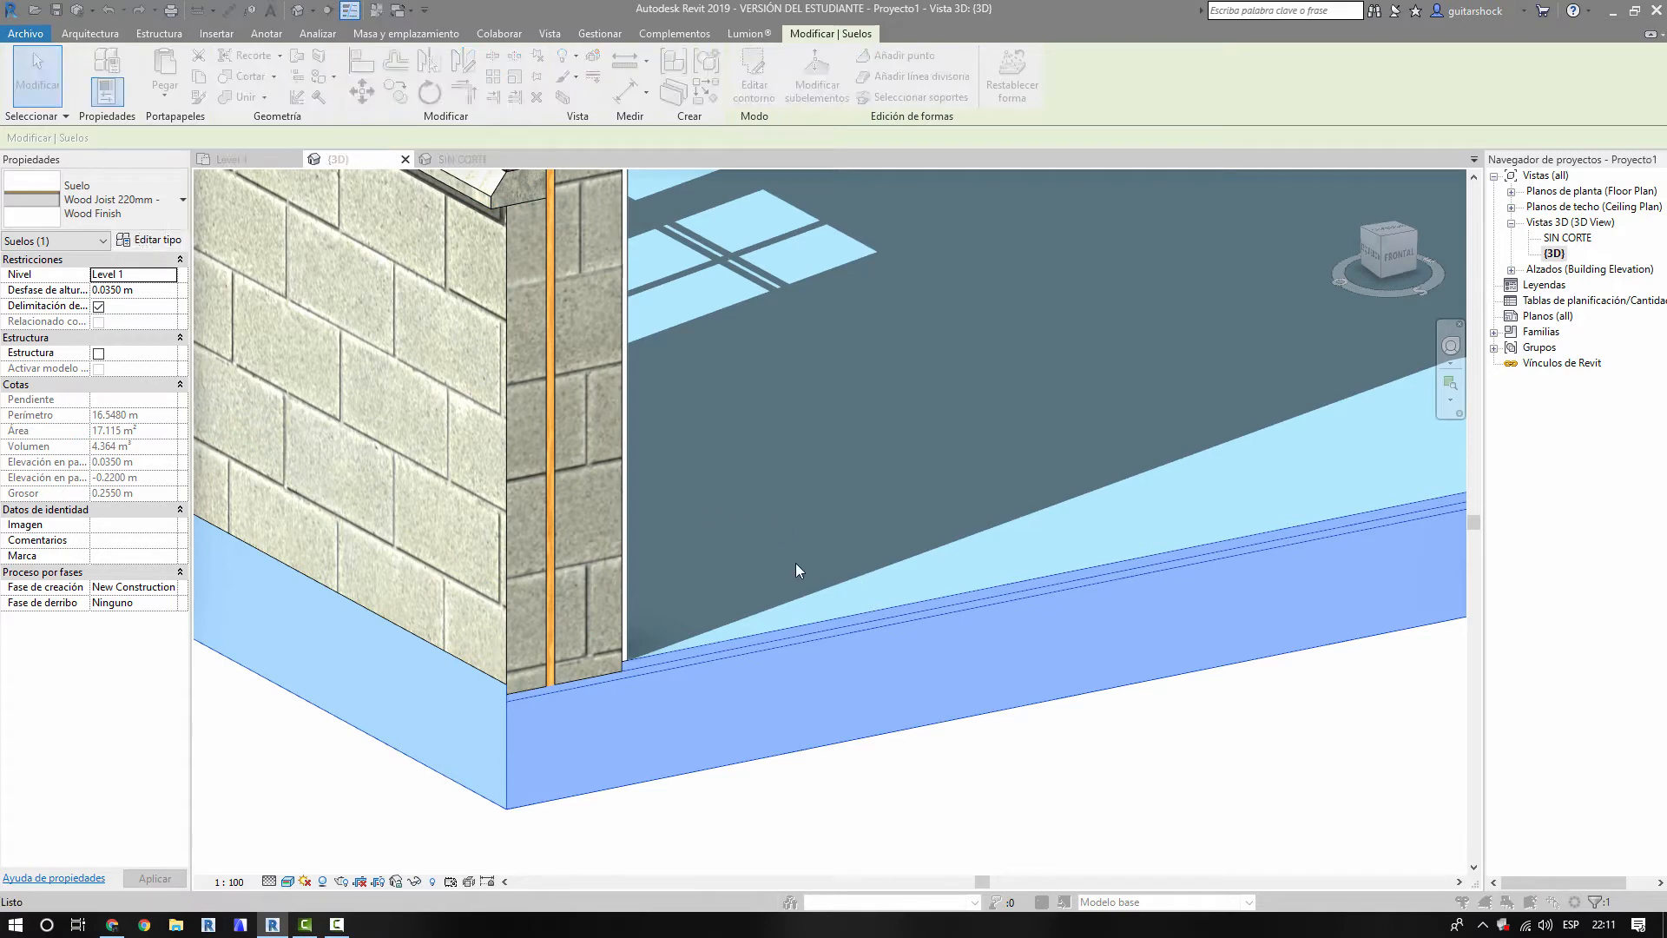
left_click(1026, 368)
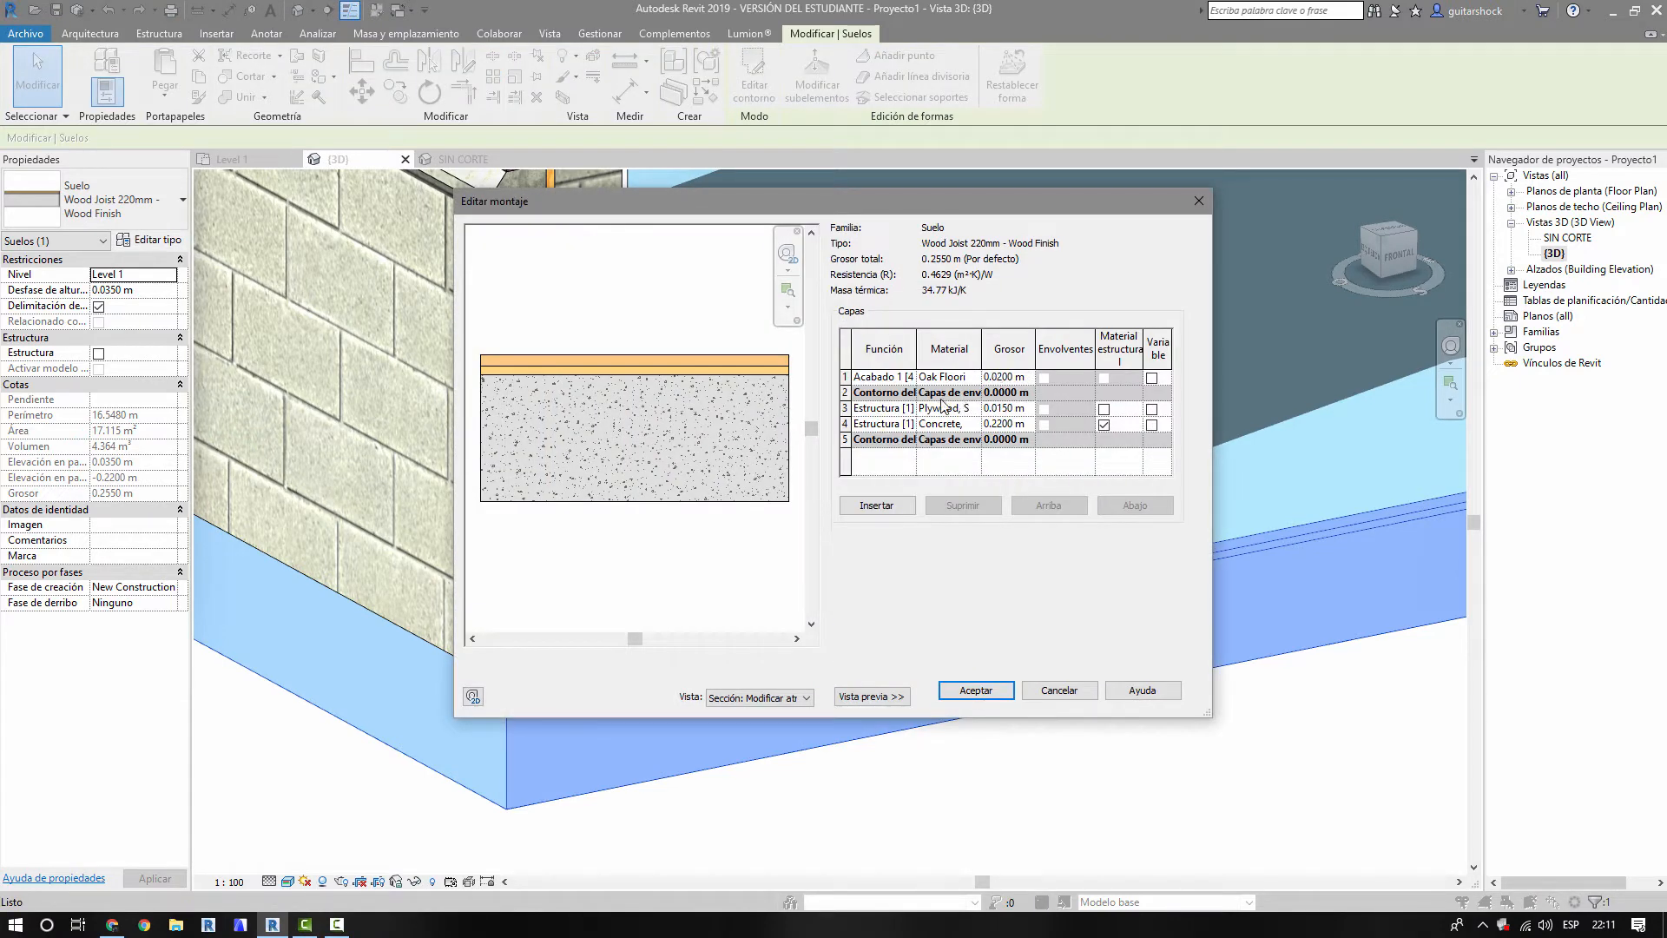
left_click_drag(982, 348, 1152, 348)
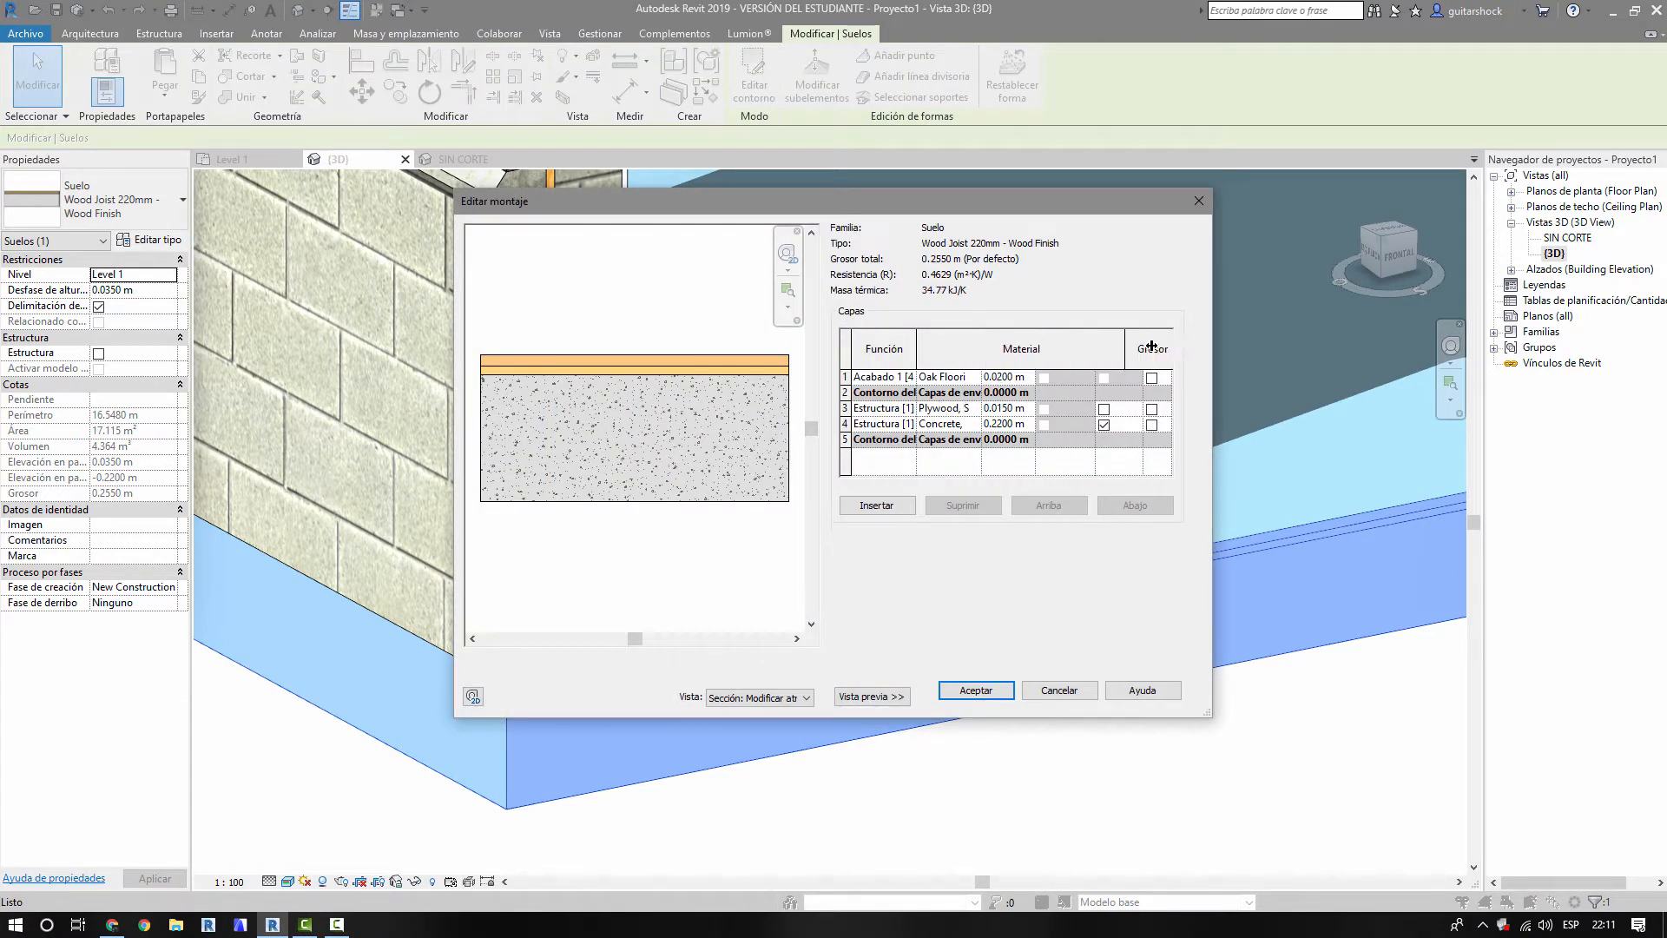
left_click(994, 410)
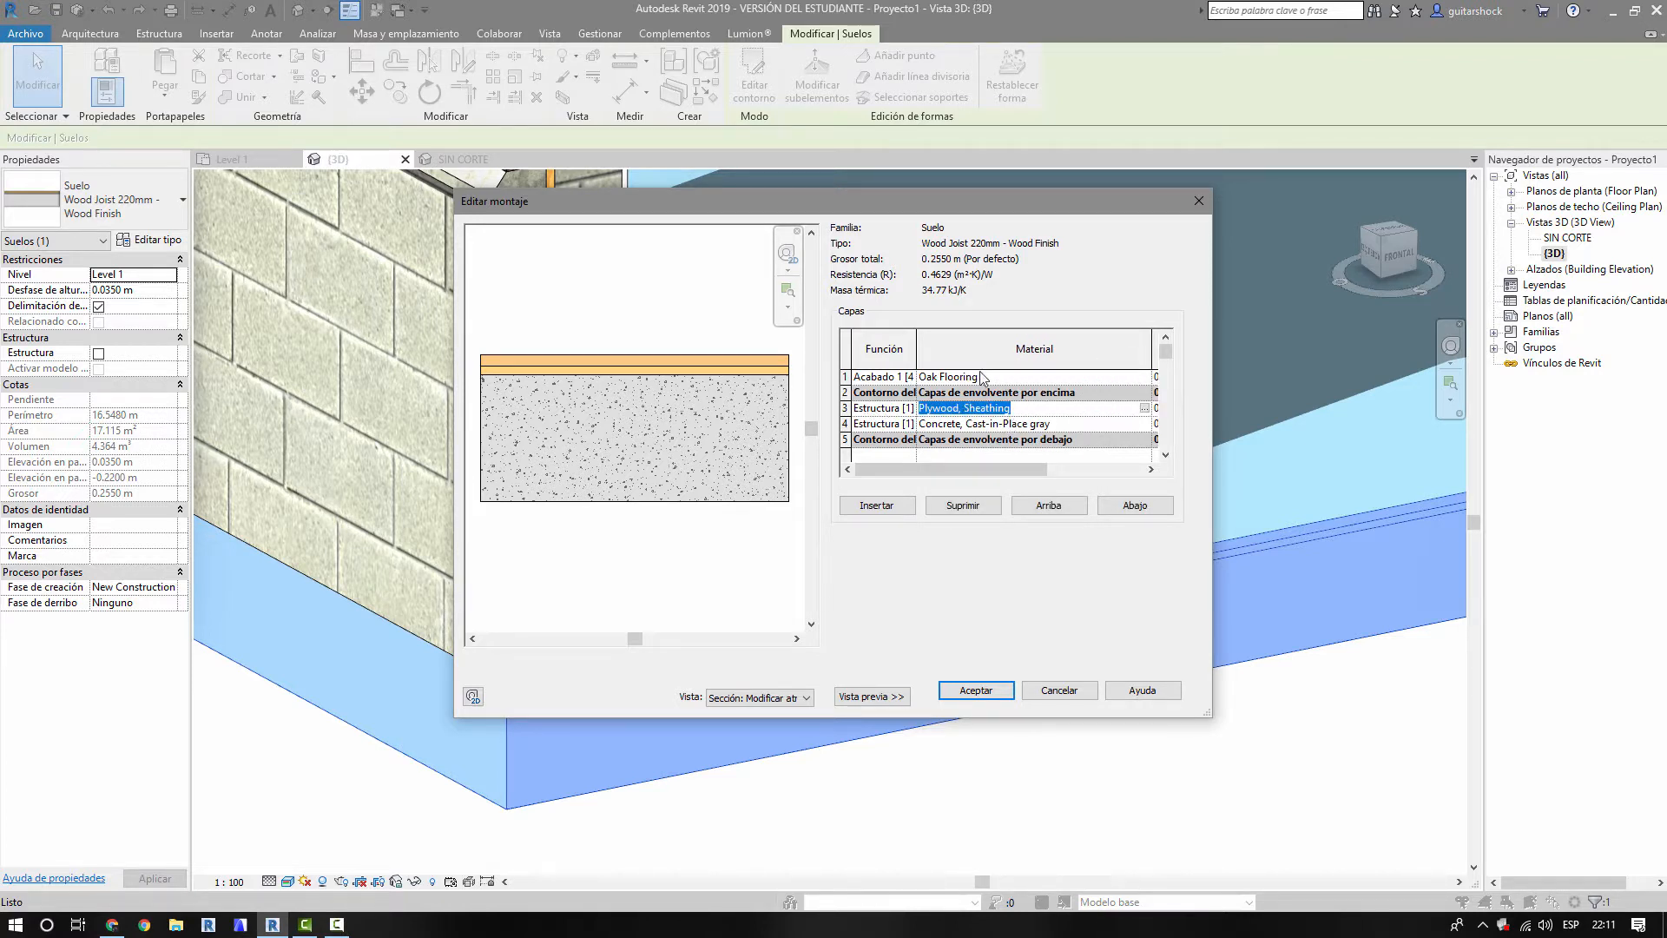
left_click(1018, 408)
left_click(978, 699)
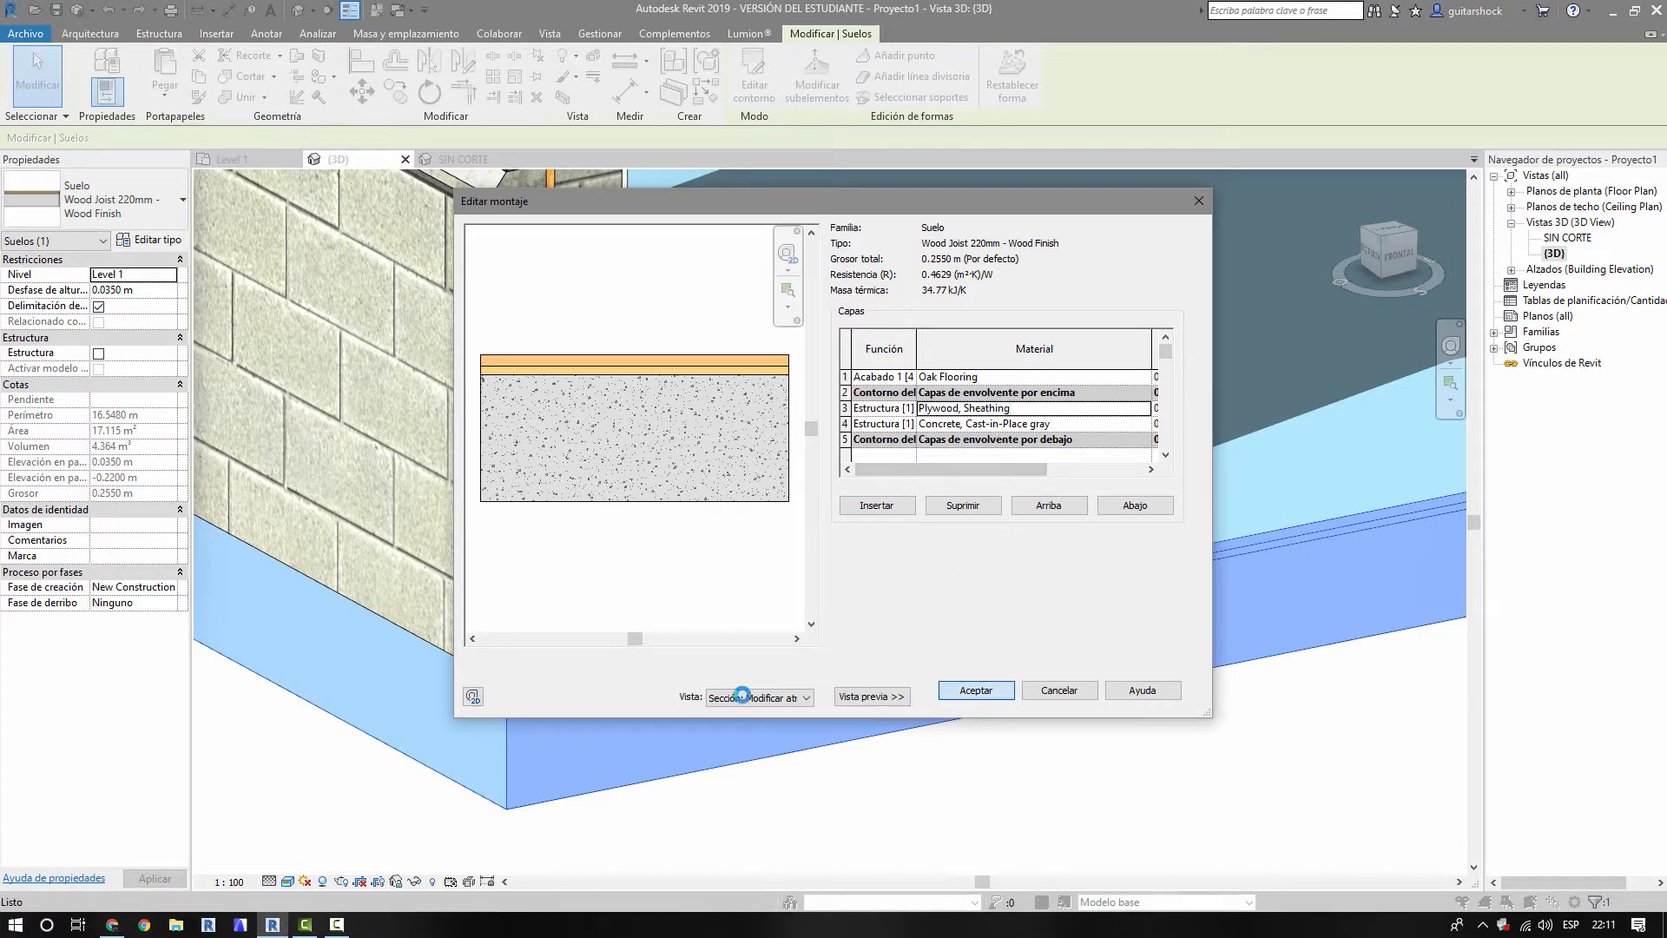
left_click(996, 696)
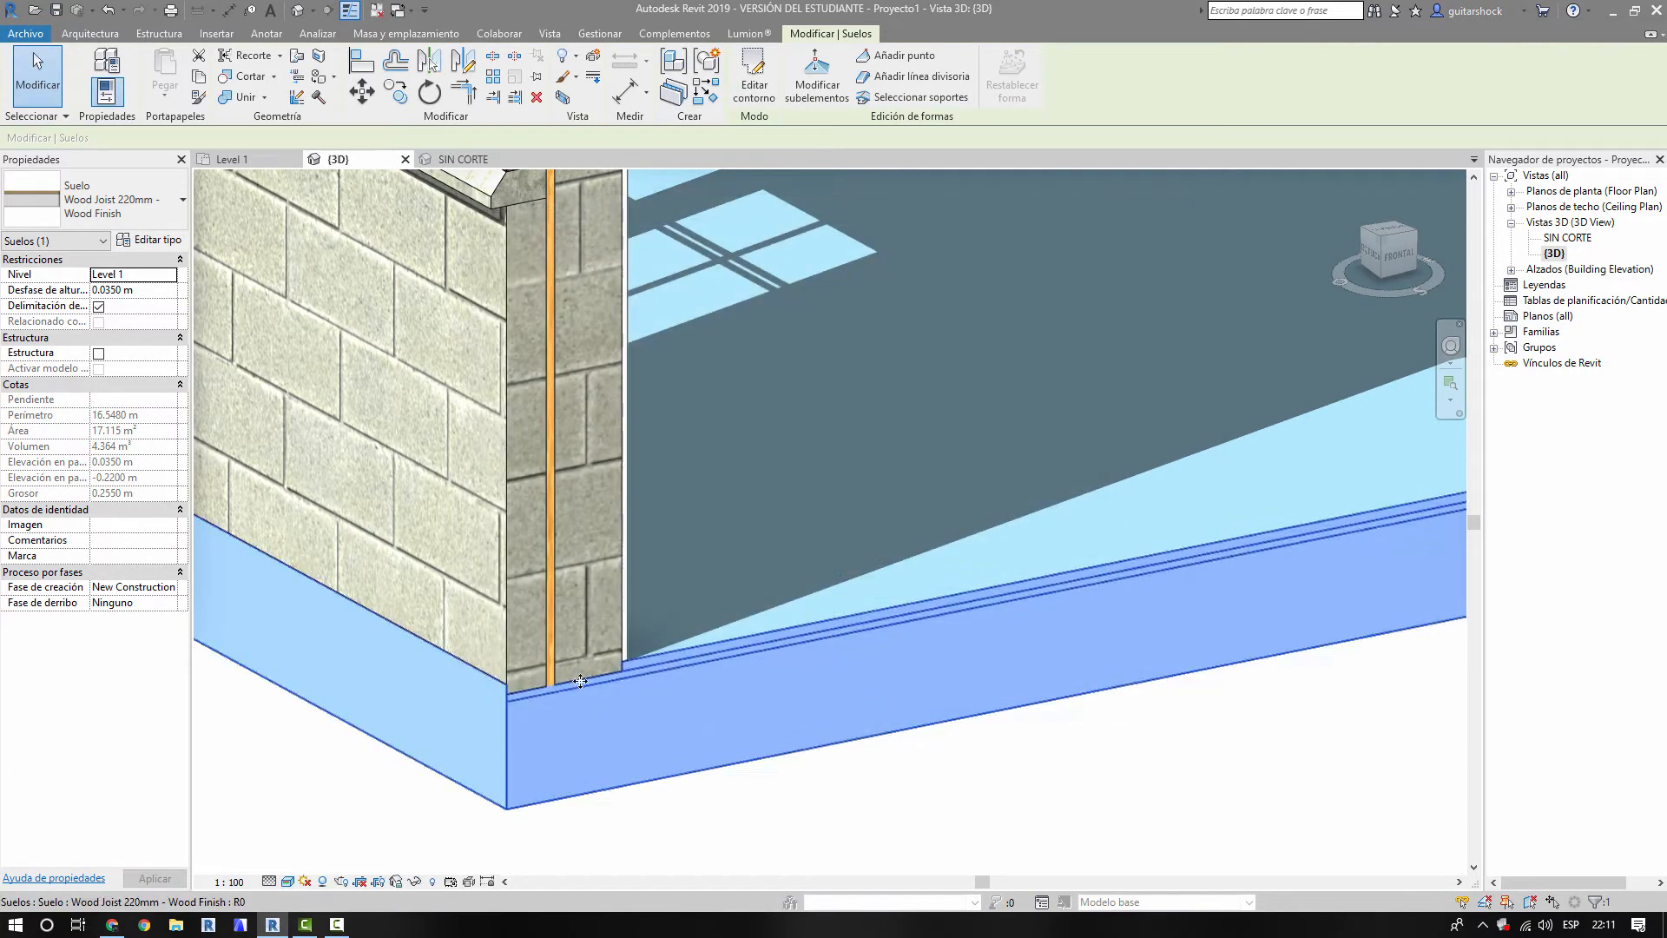
key("Escape")
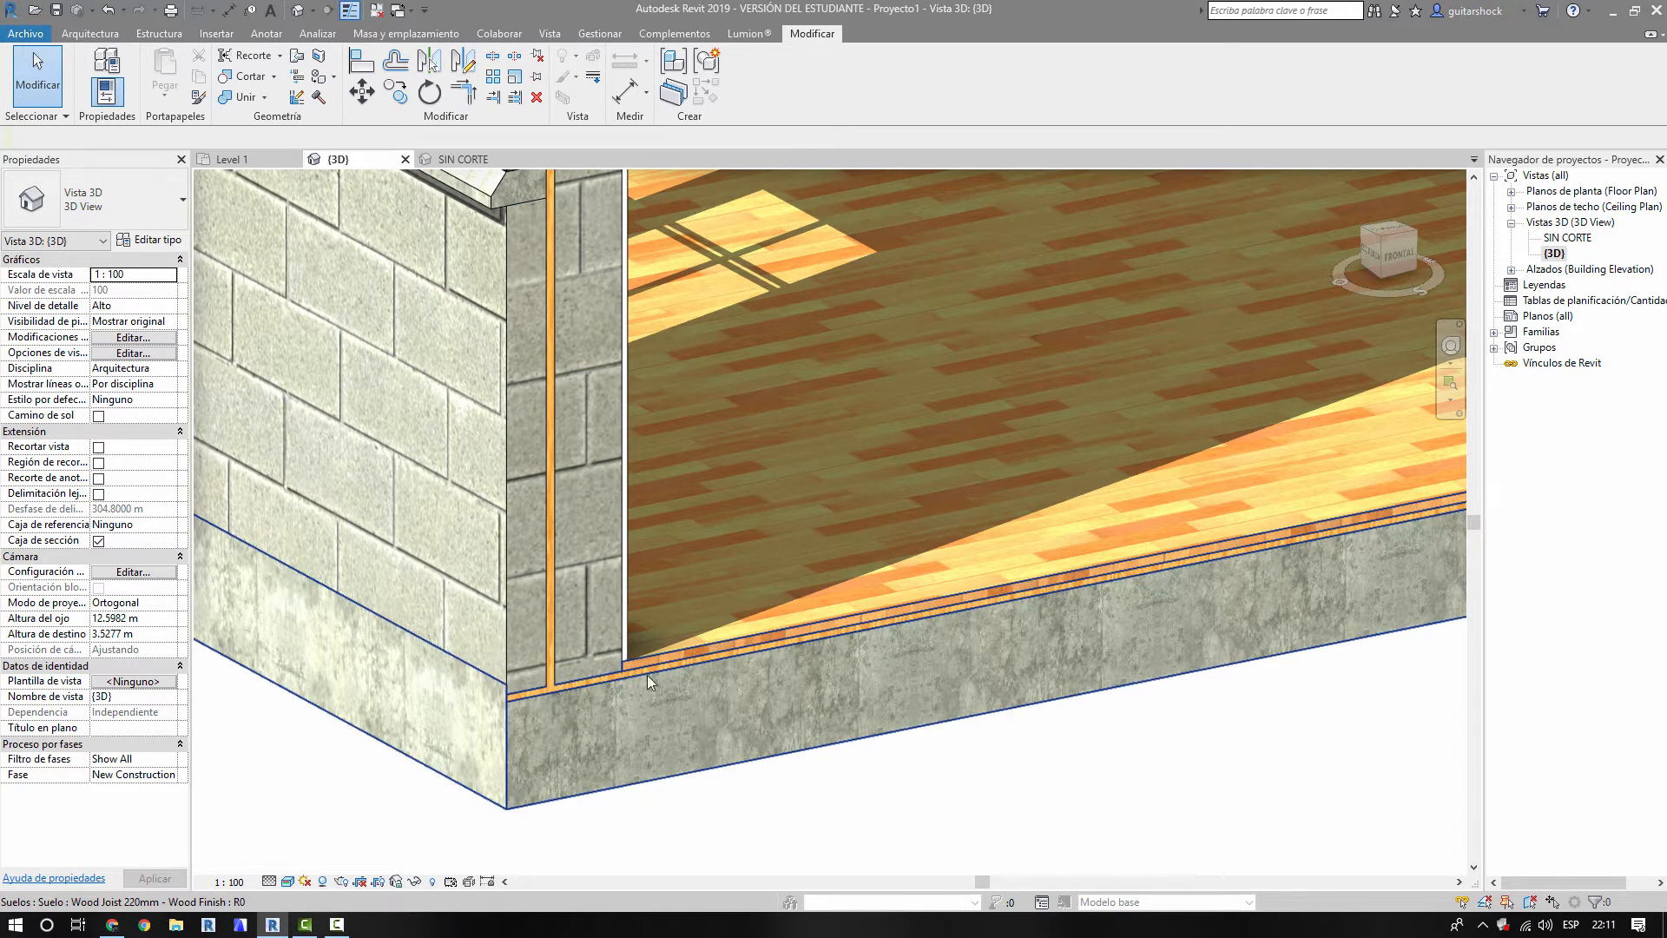
- Set the plywood layer's function to Substrato [2] above the core boundary in the wood-finish floor type's structure
left_click(677, 665)
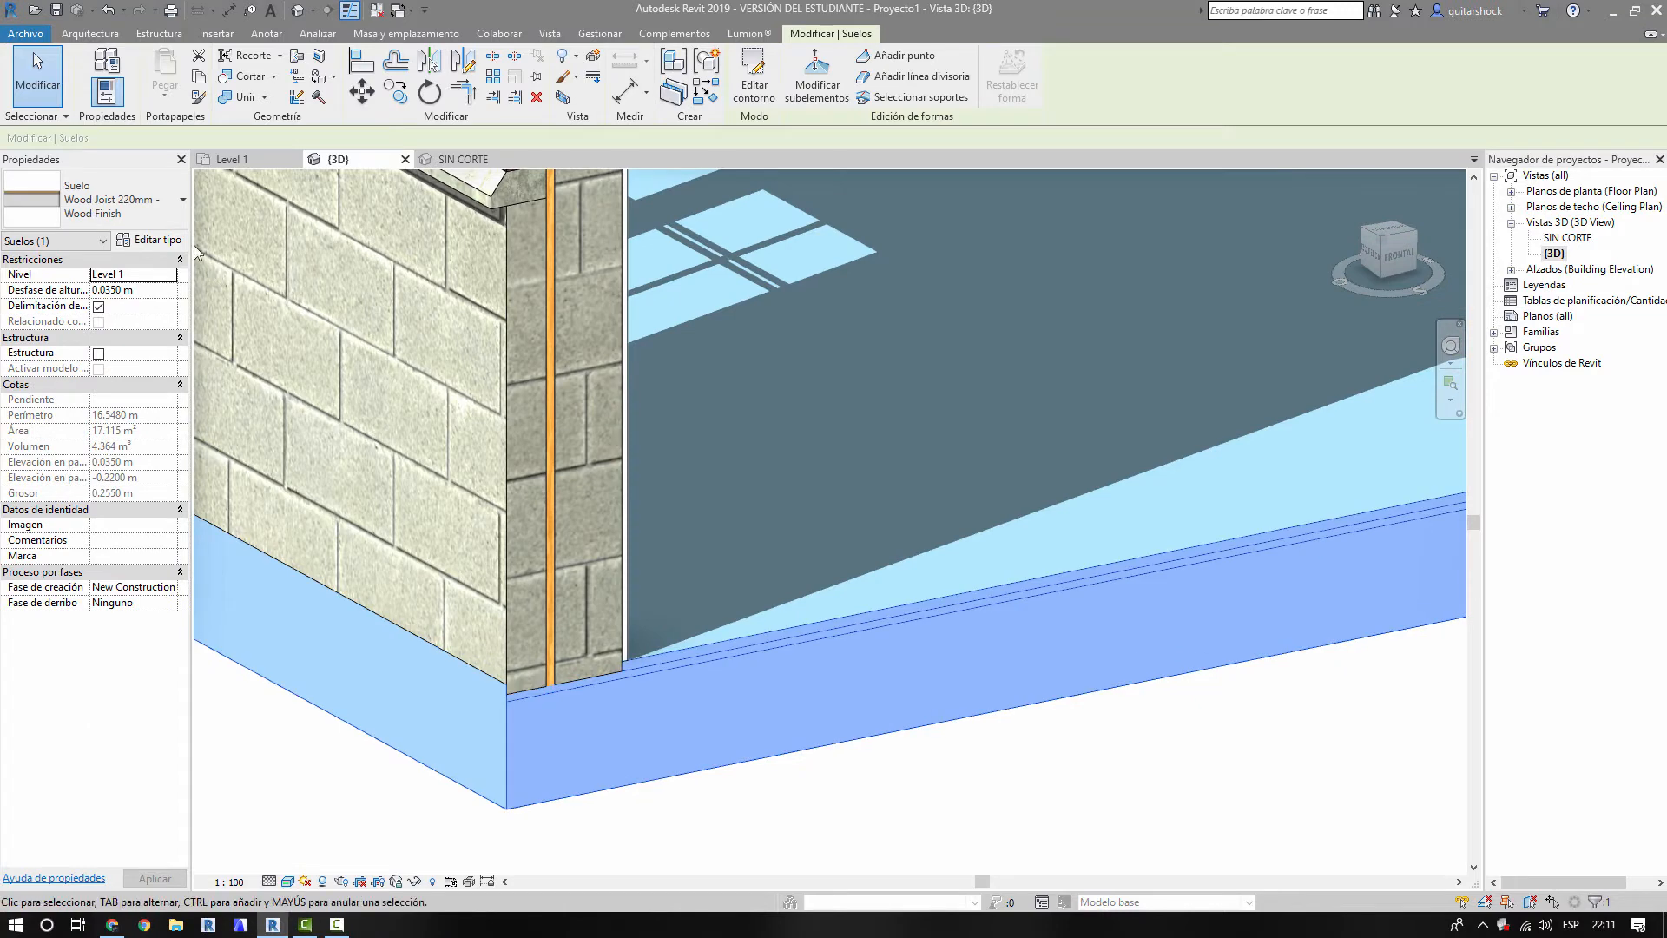
left_click(149, 240)
left_click(1017, 382)
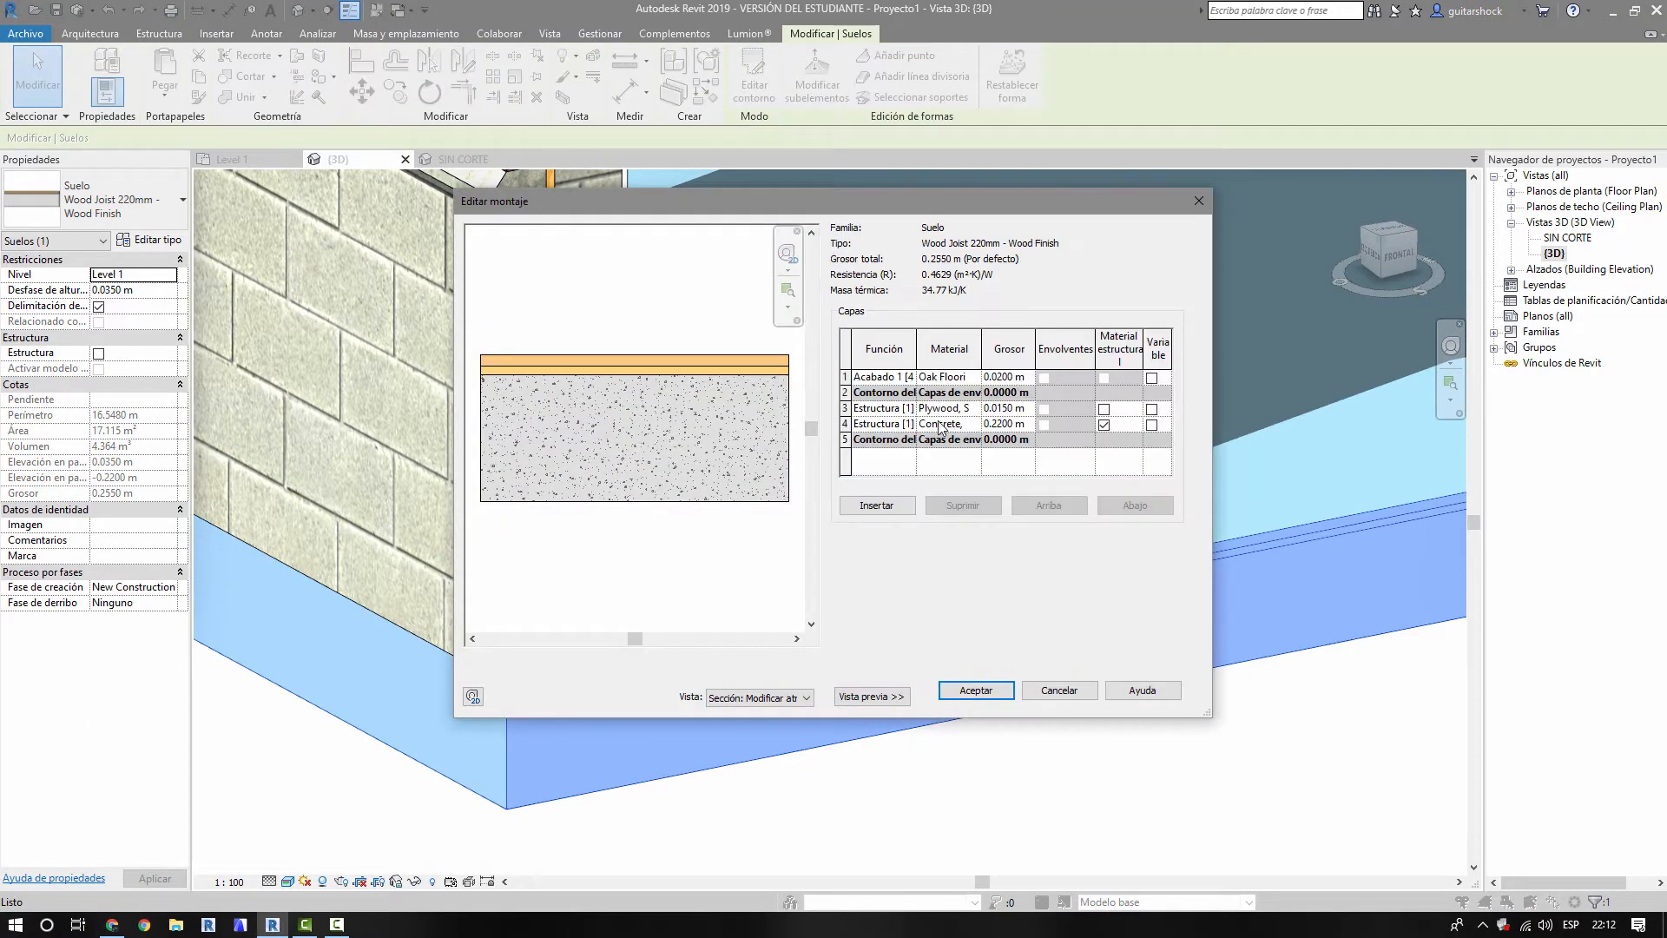
left_click(910, 410)
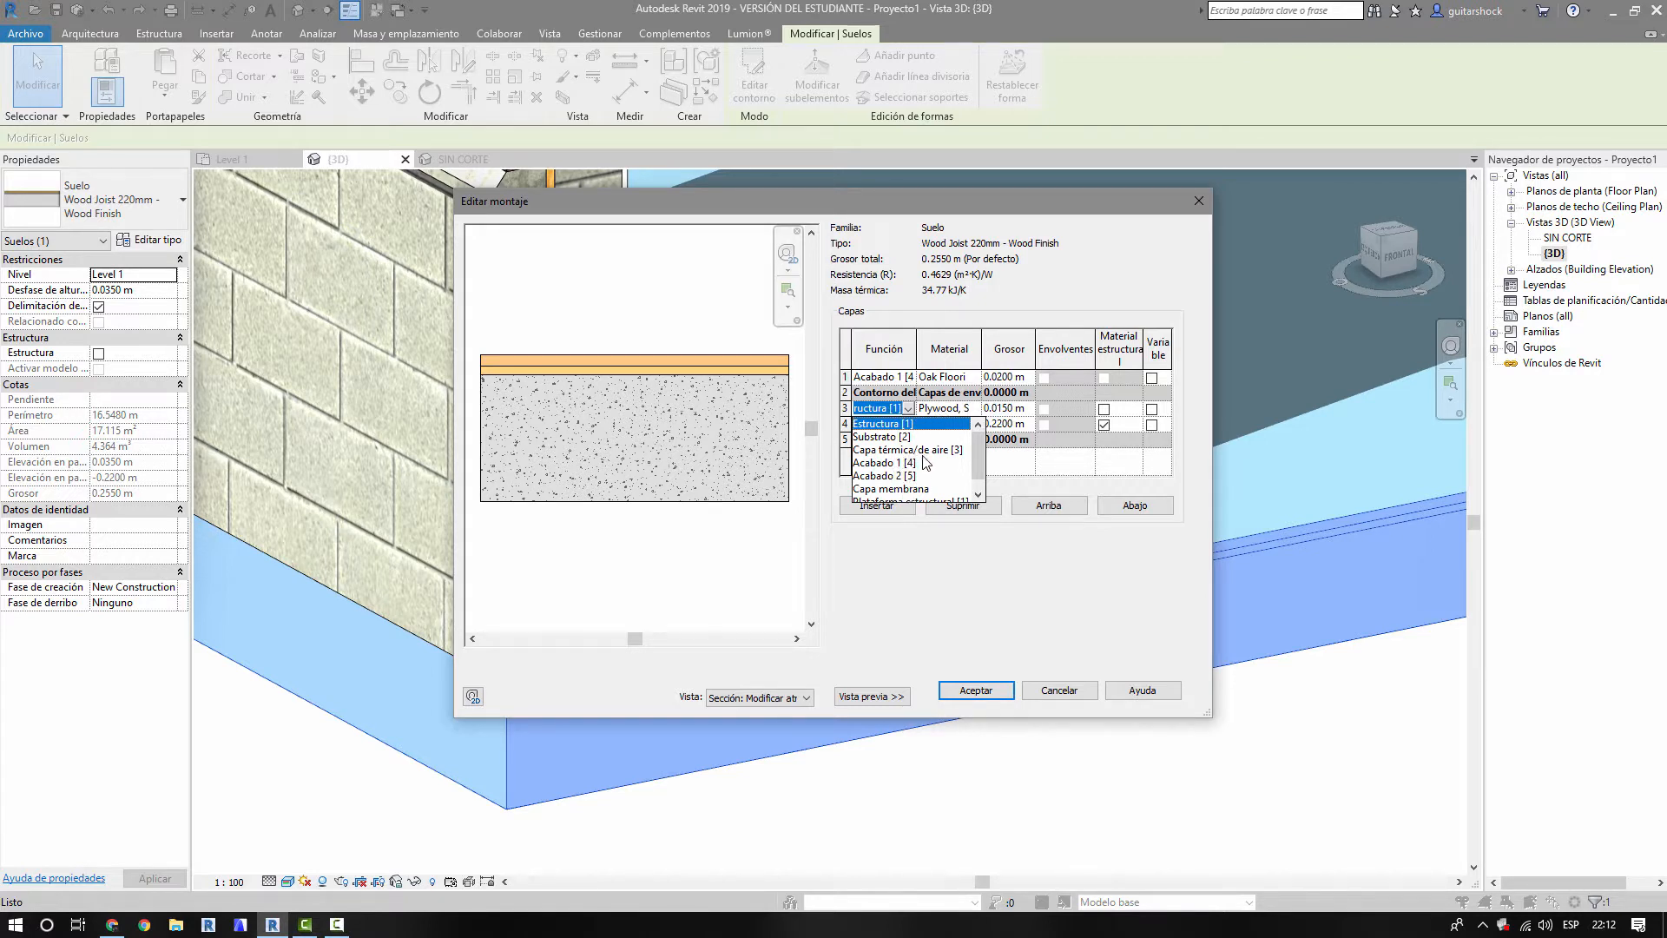
scroll(926, 463, "down", 1)
scroll(925, 478, "up", 1)
left_click(929, 450)
left_click(975, 690)
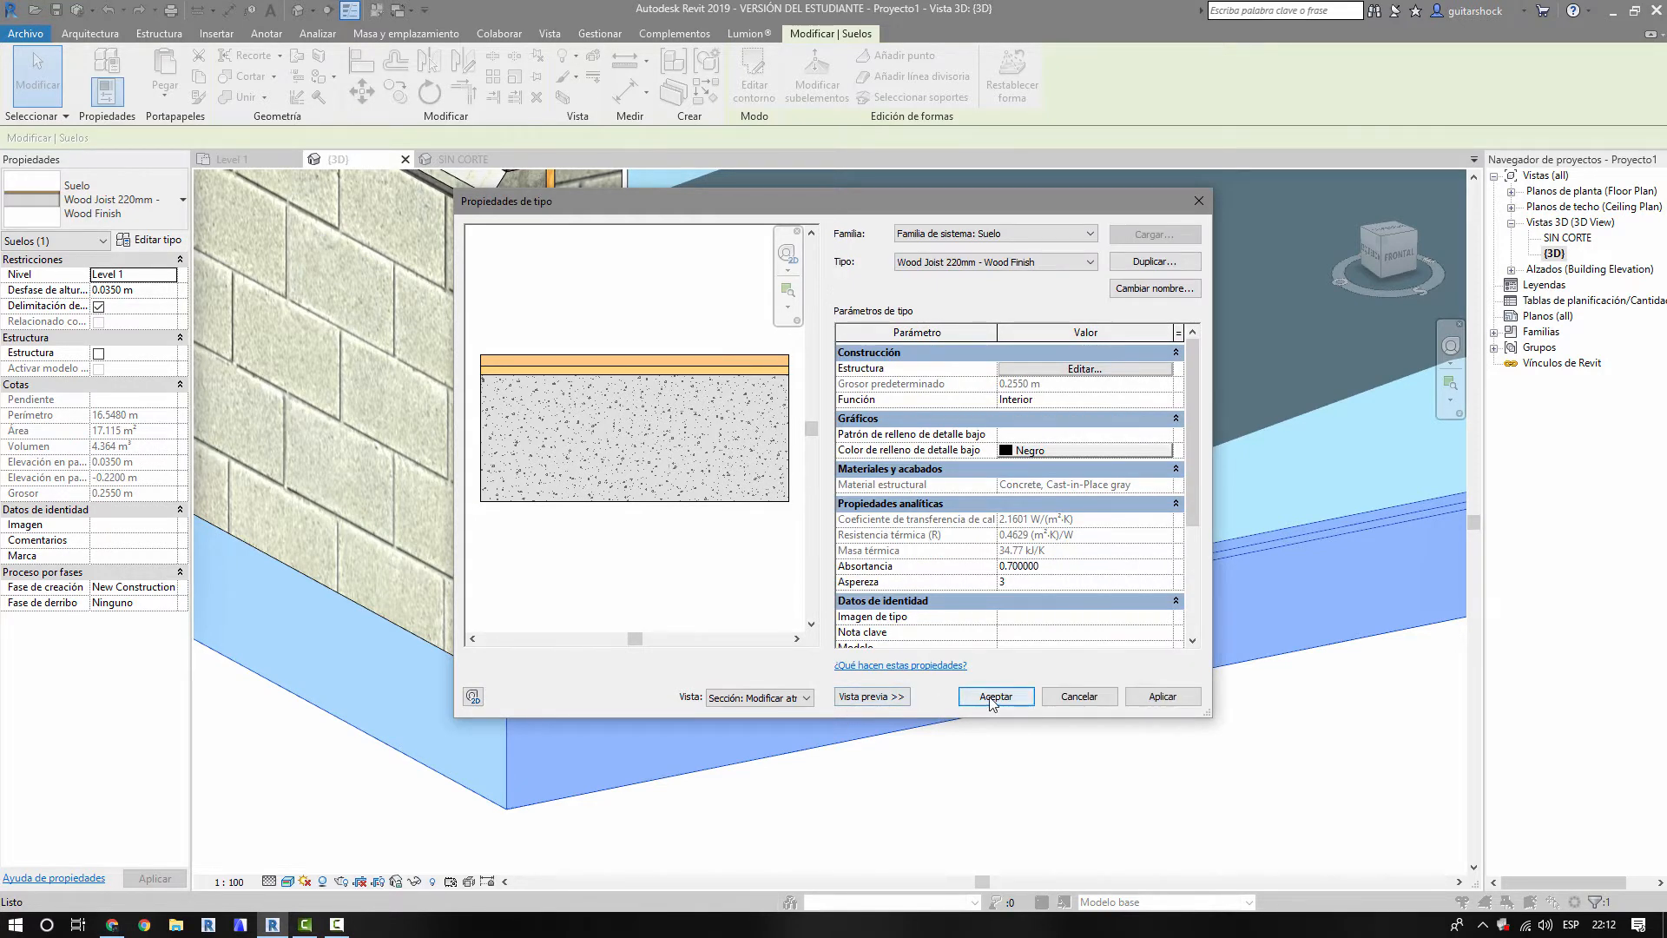
left_click(988, 691)
left_click(685, 800)
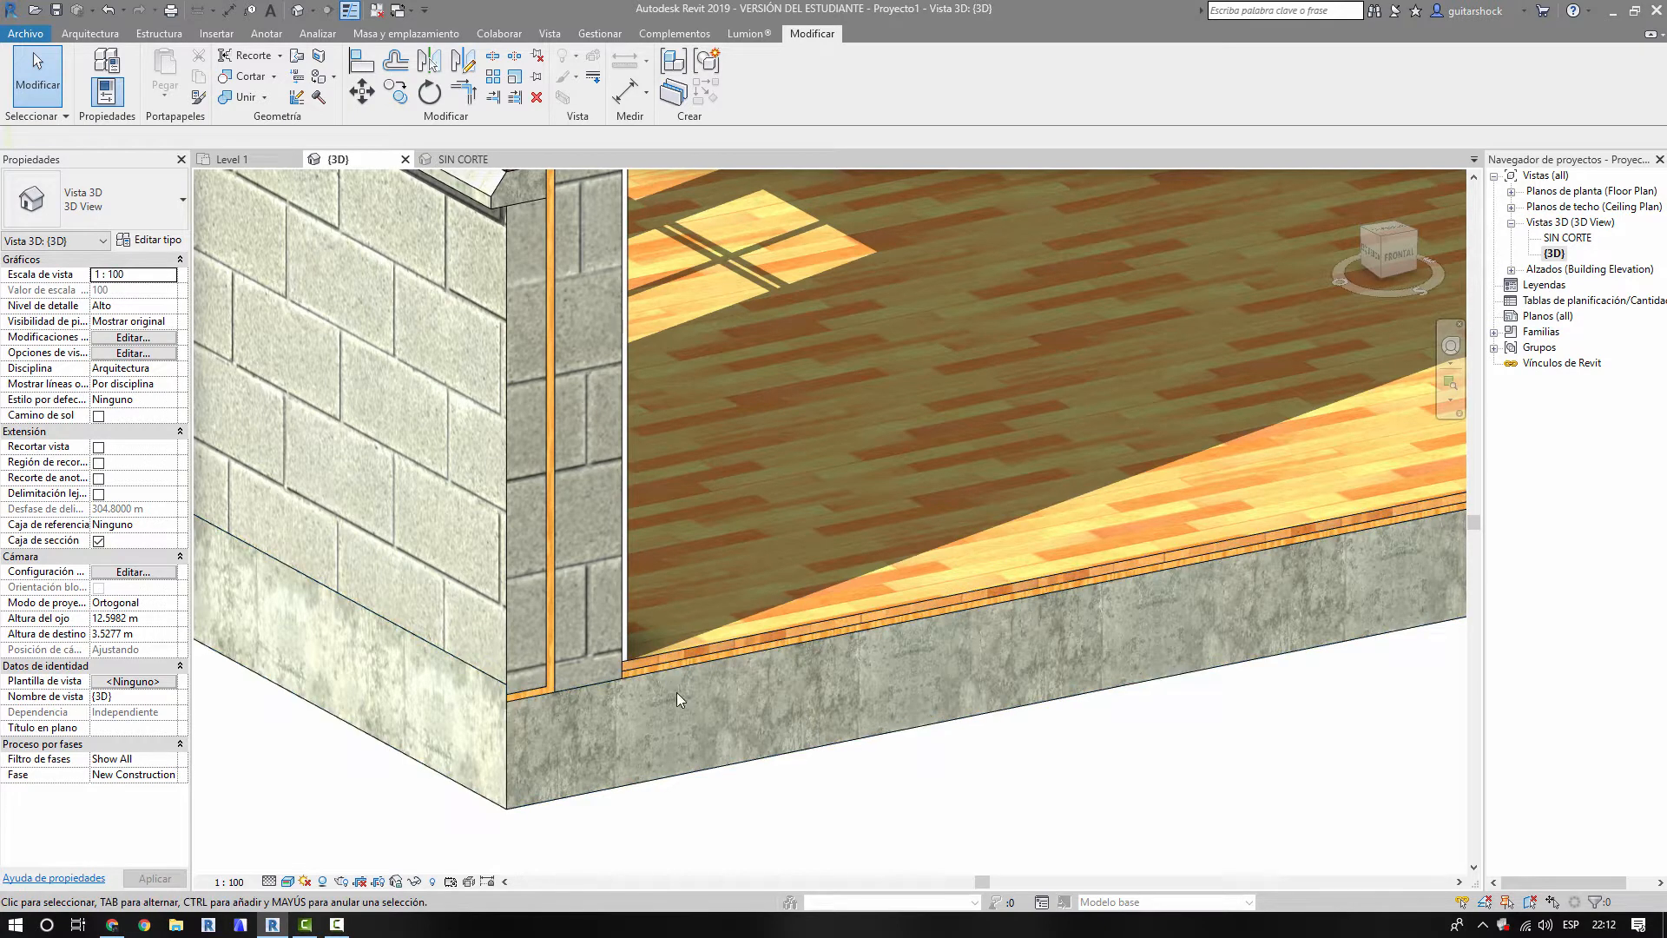
- Inspect how the floor layers meet the exterior brick wall at the cut corner, selecting floor and wall in turn
left_click(671, 660)
left_click(508, 668)
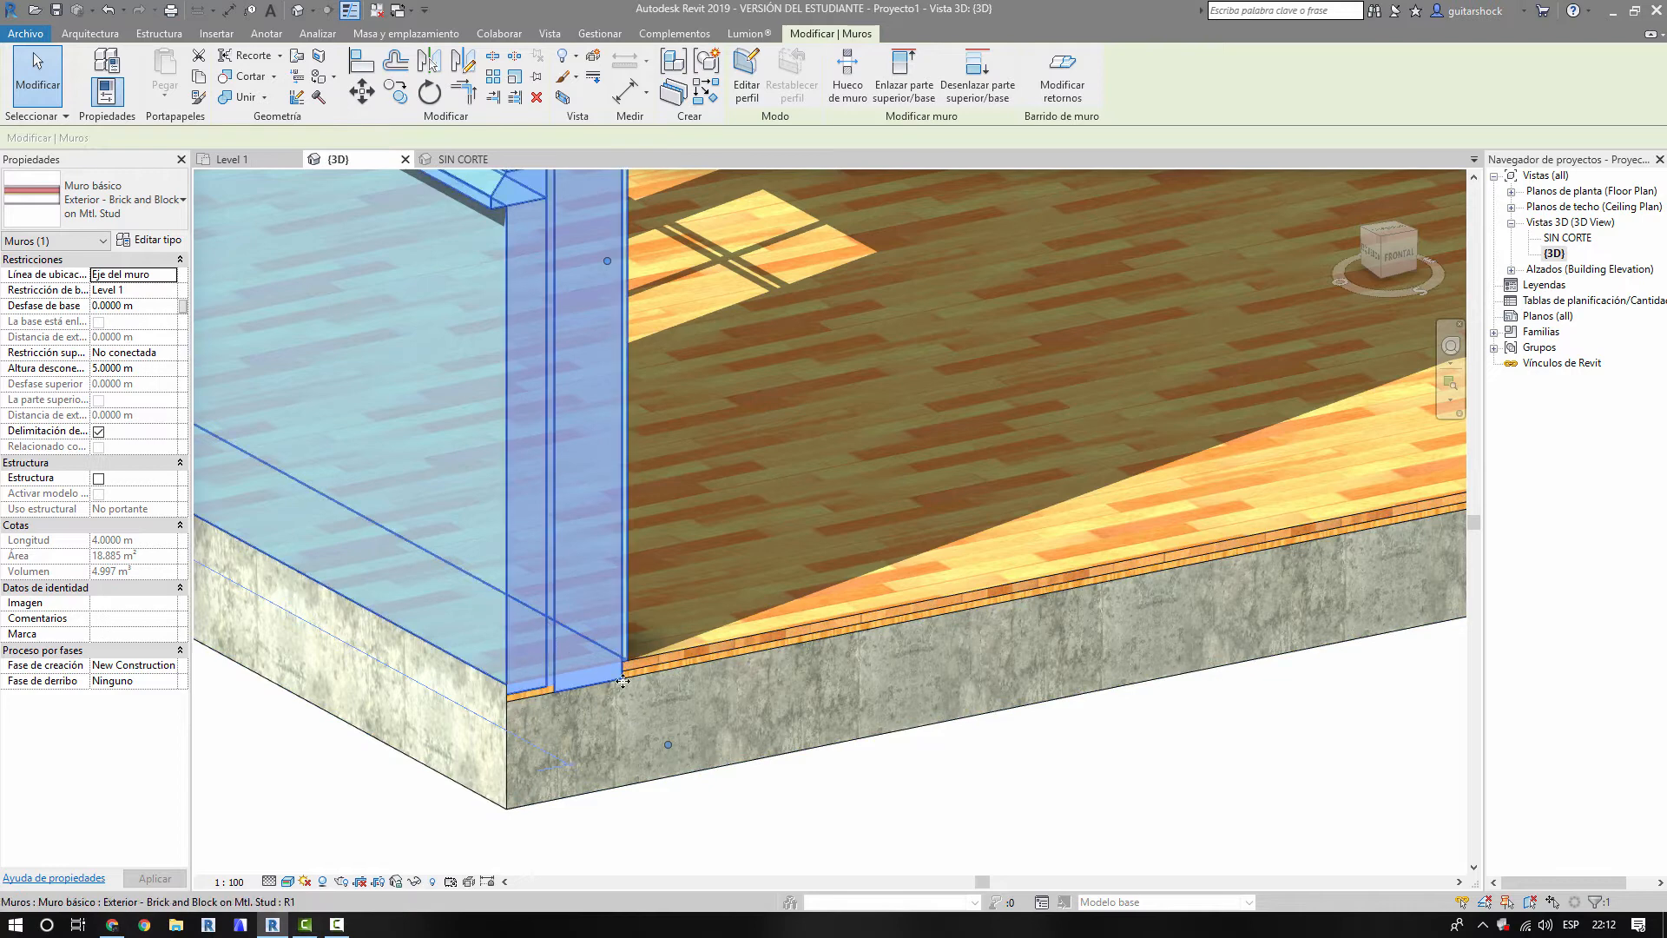
key("Escape")
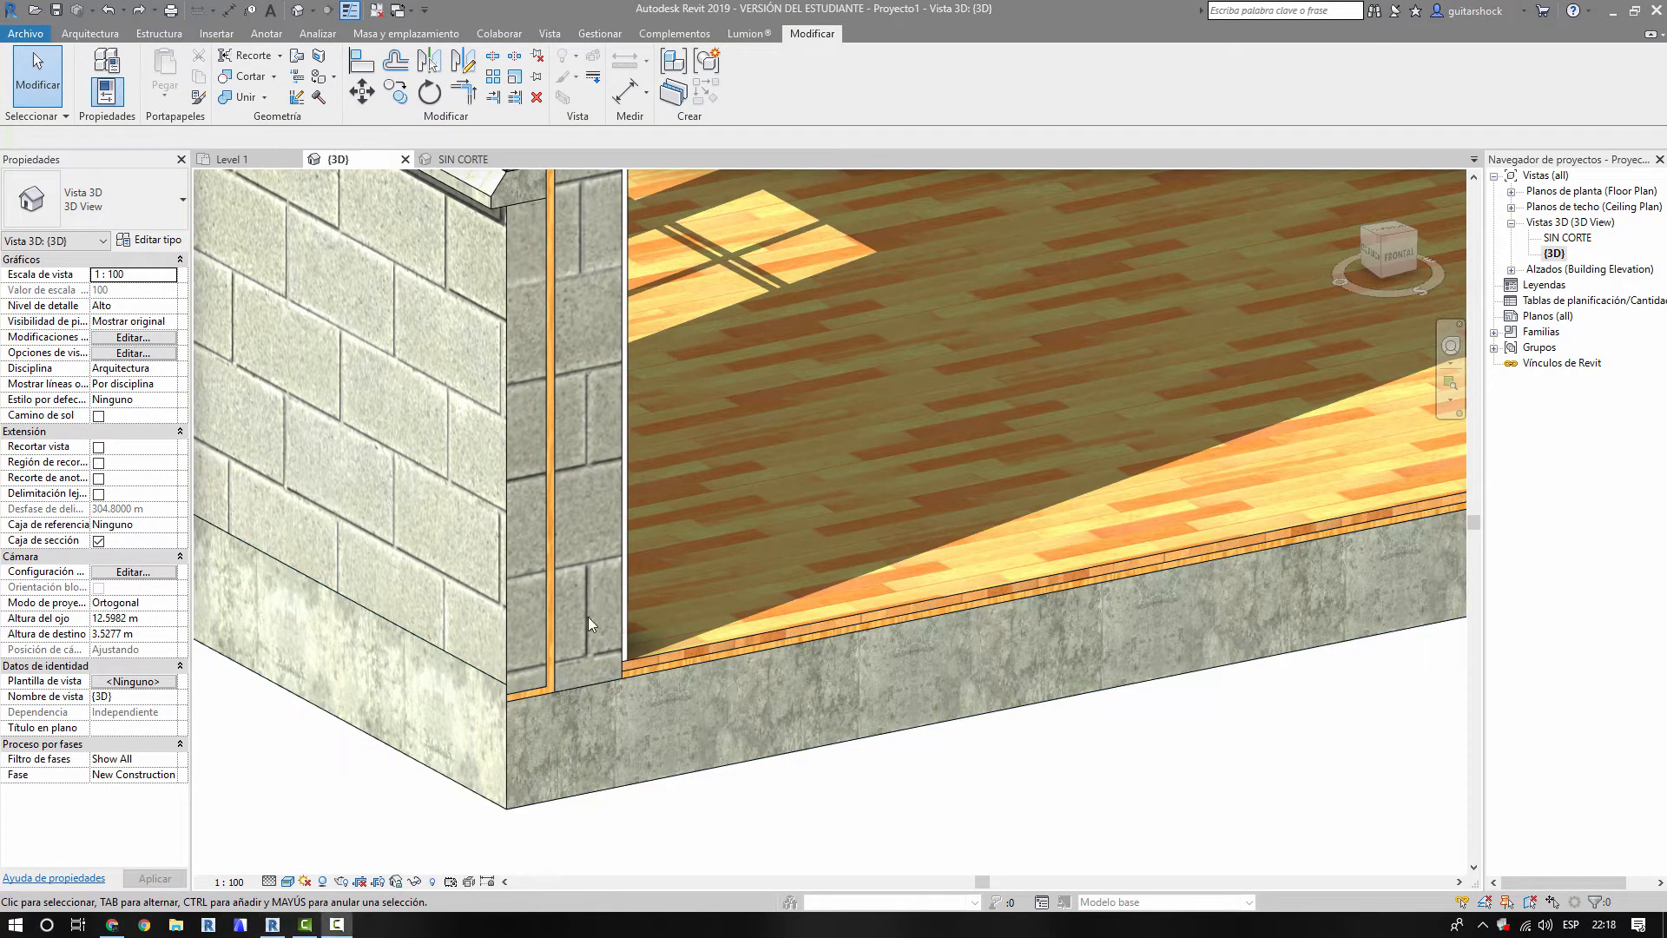
left_click(507, 653)
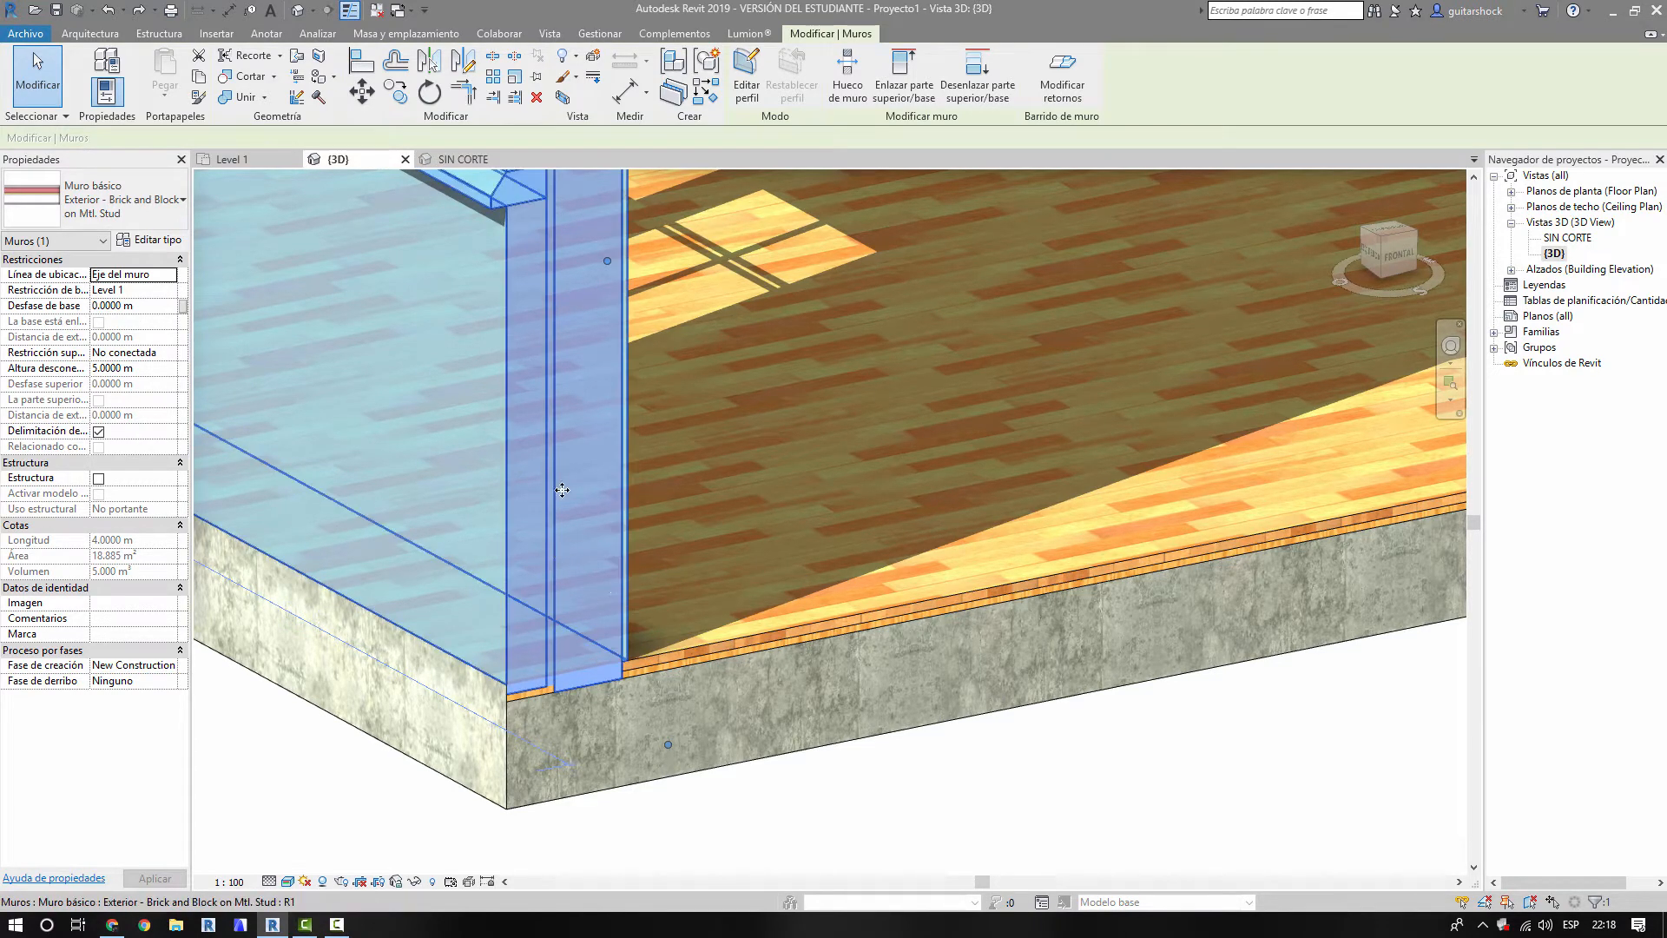
- Reopen the wood-finish floor type's structure and set the plywood layer's function to Acabado 1 [4]
left_click(768, 629)
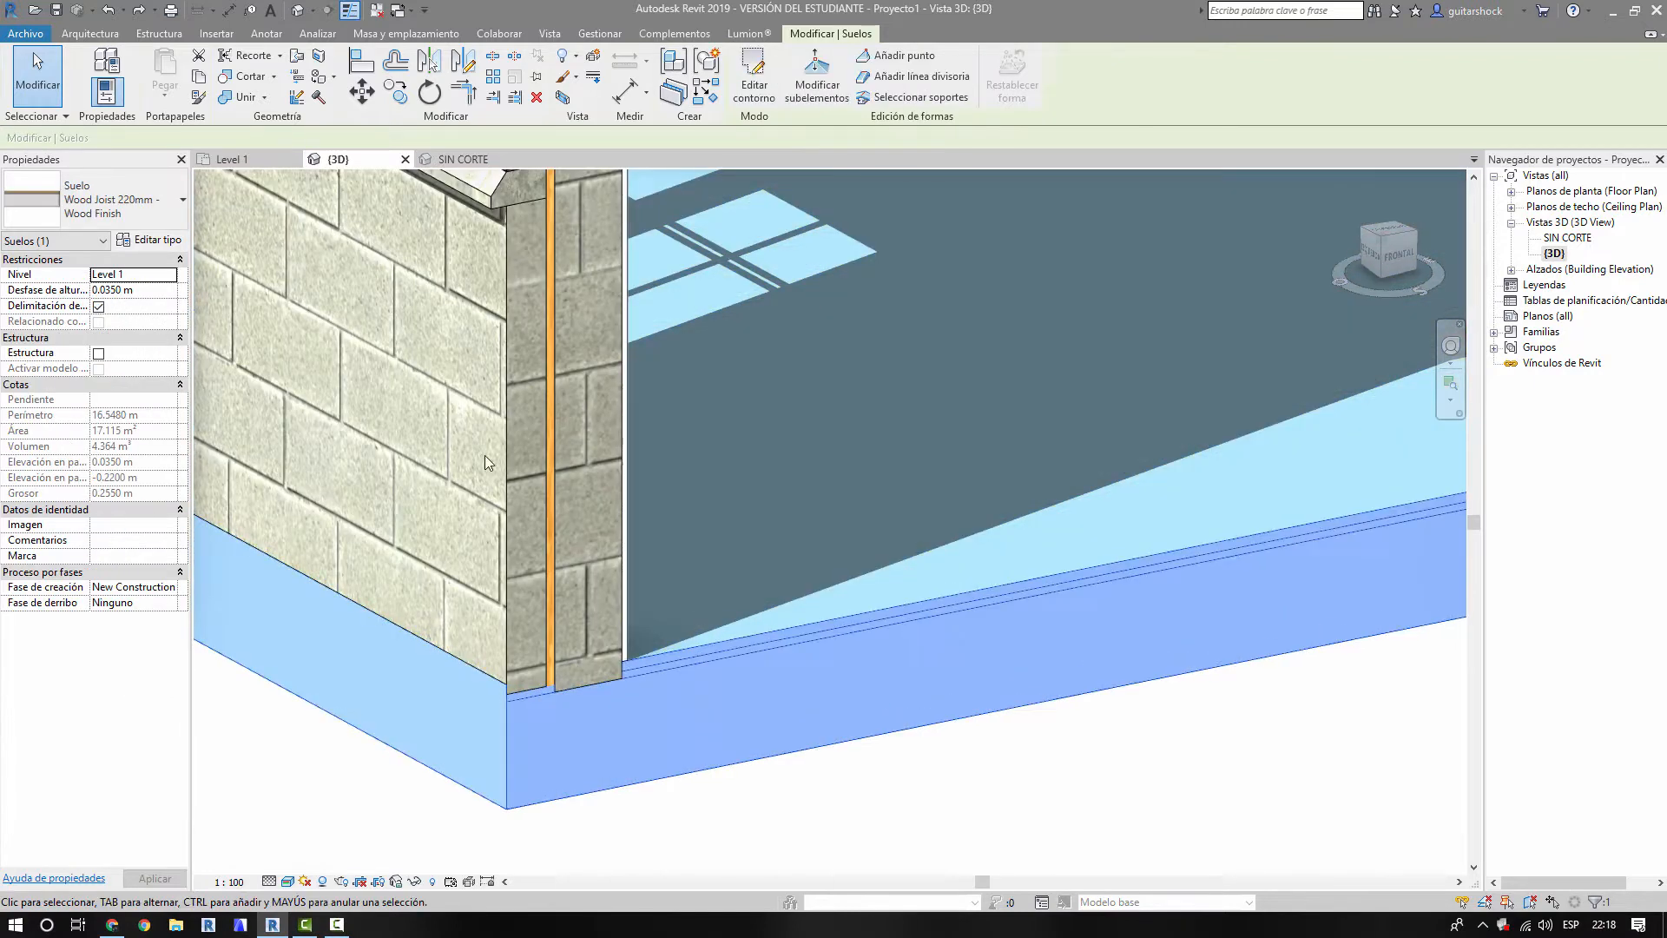
left_click(178, 241)
left_click(1014, 457)
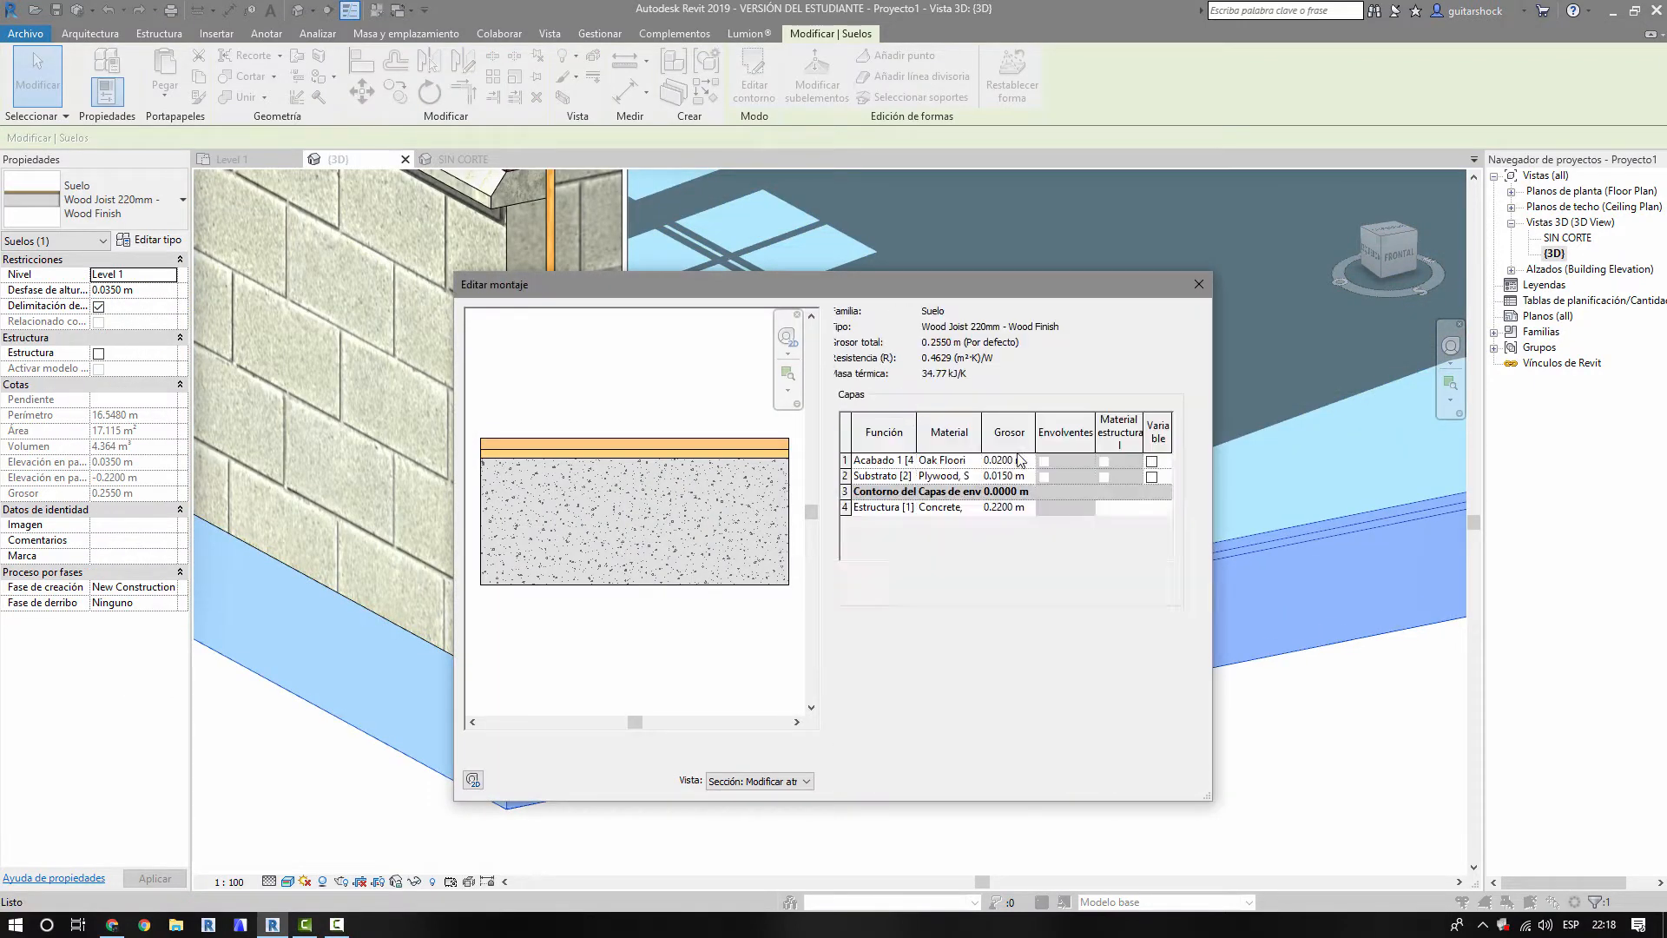
left_click(890, 478)
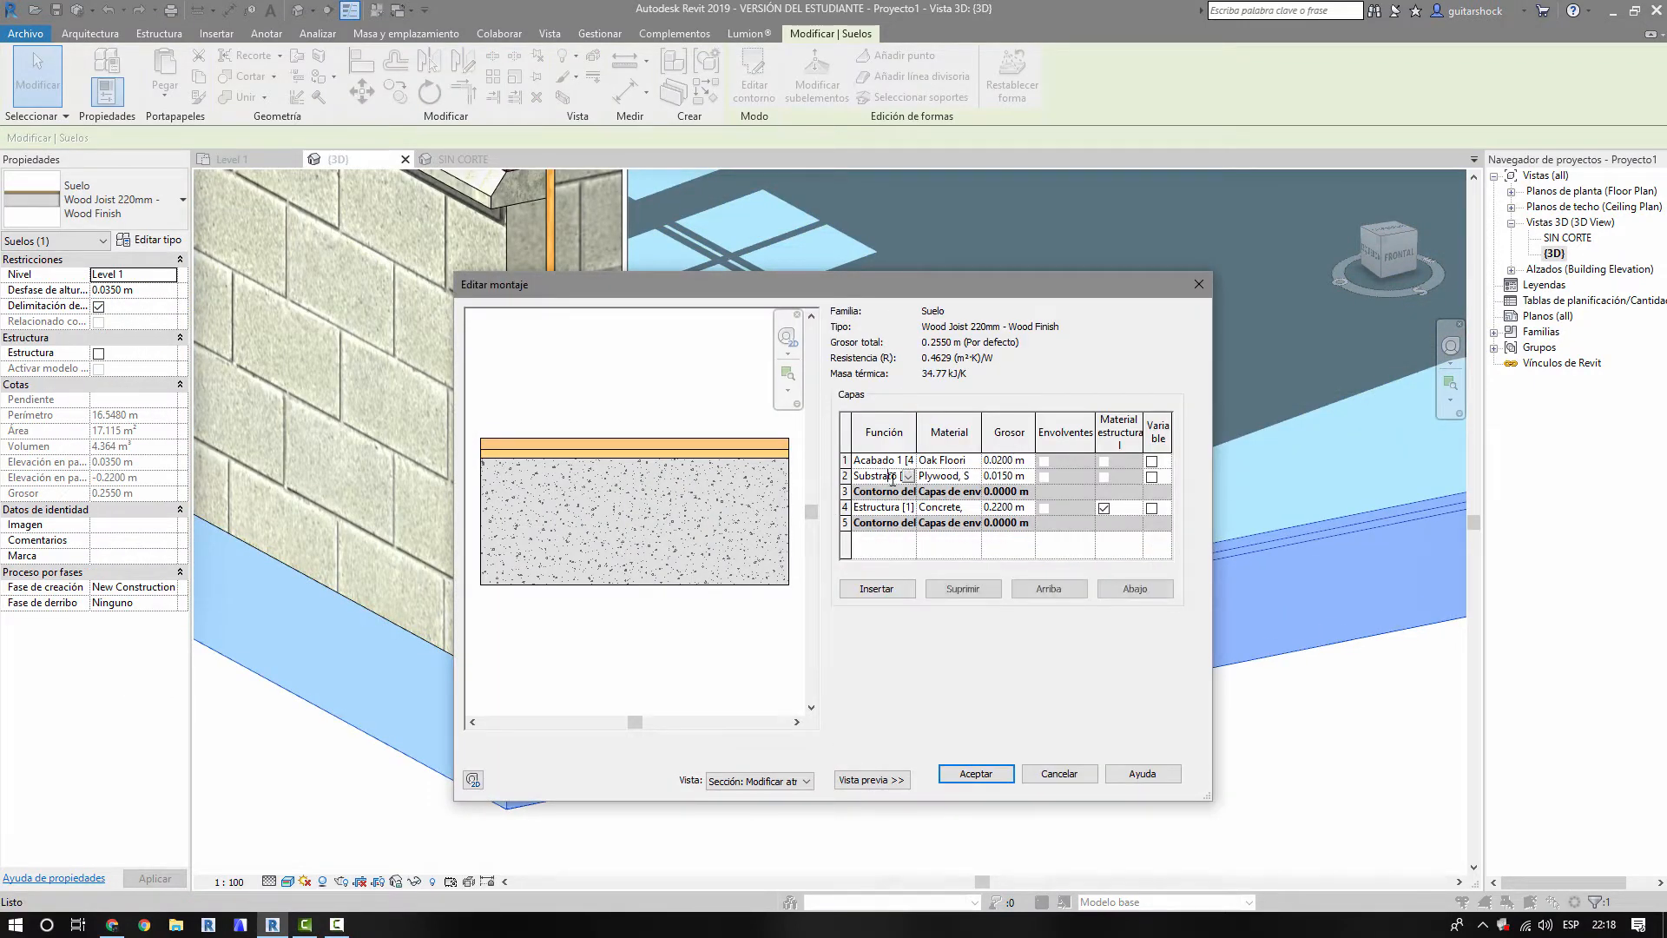
left_click(962, 477)
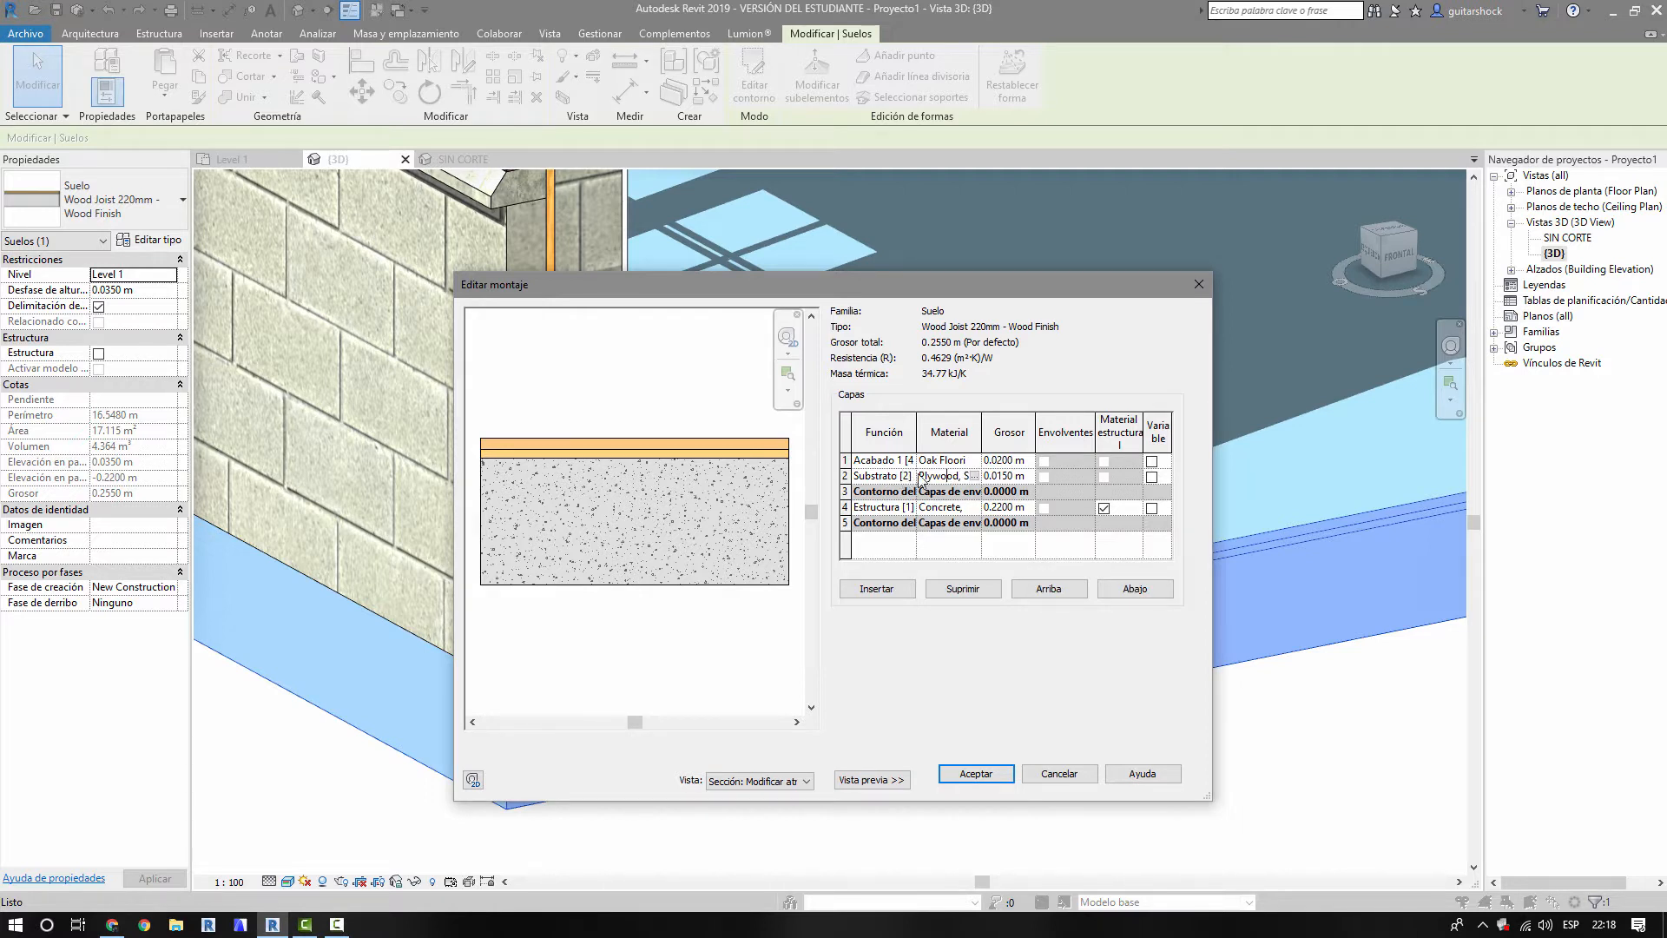
left_click(908, 478)
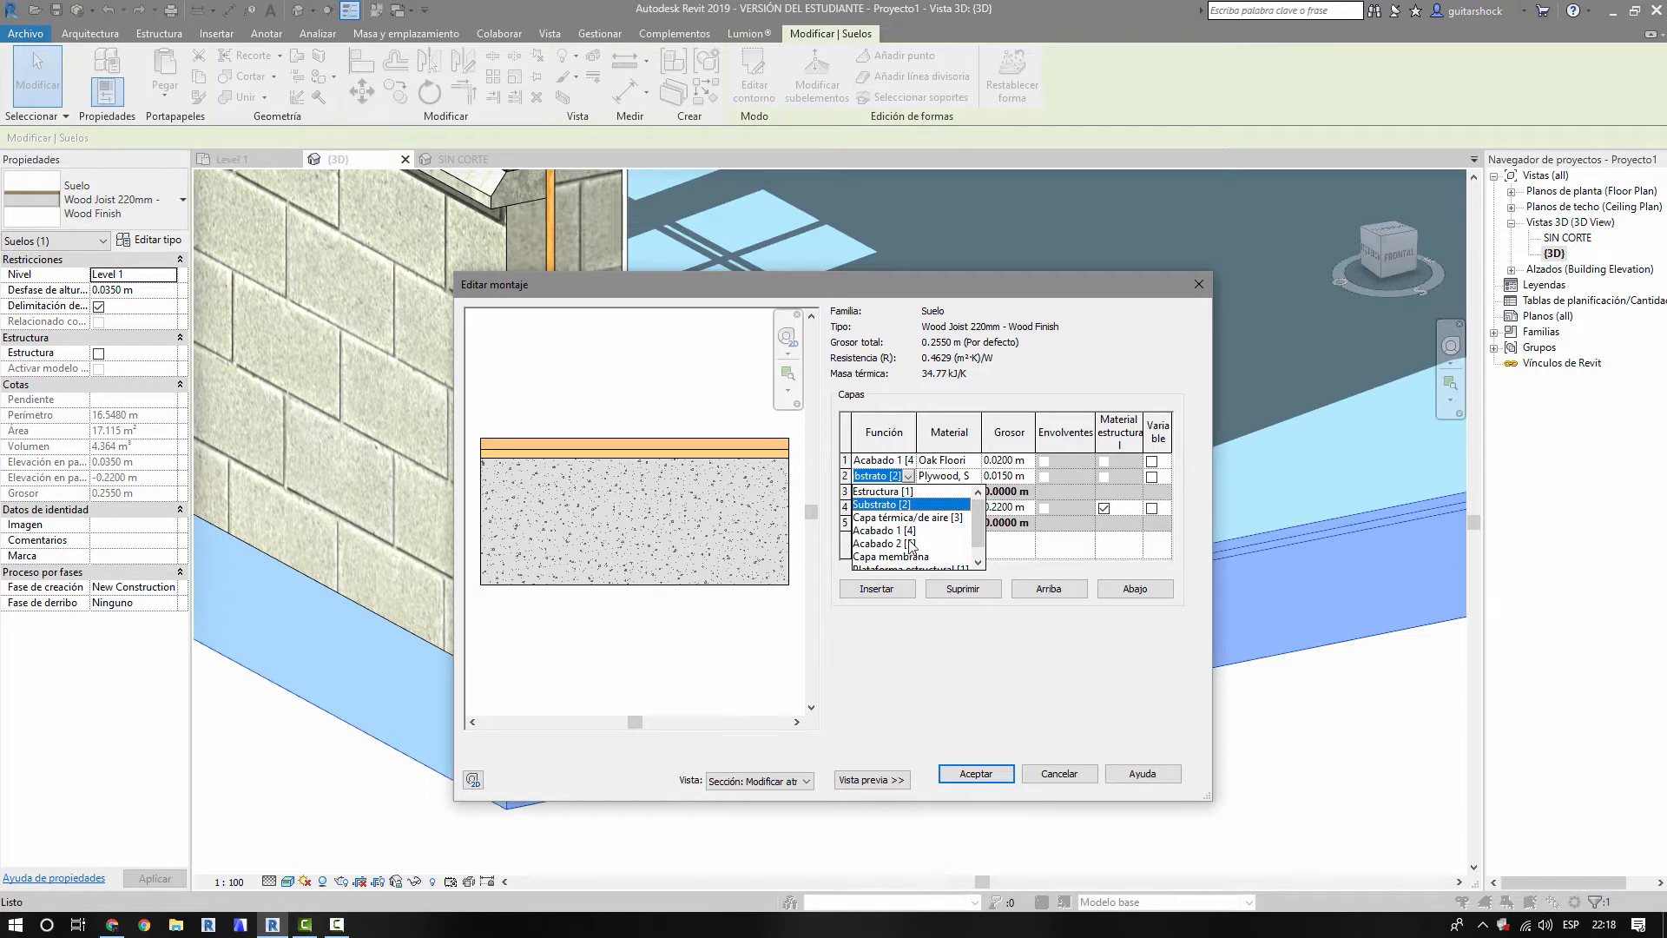
left_click(909, 530)
- Try to apply Acabado 2 [5] as the plywood layer's function while the oak flooring keeps Acabado 1 [4]
left_click(908, 477)
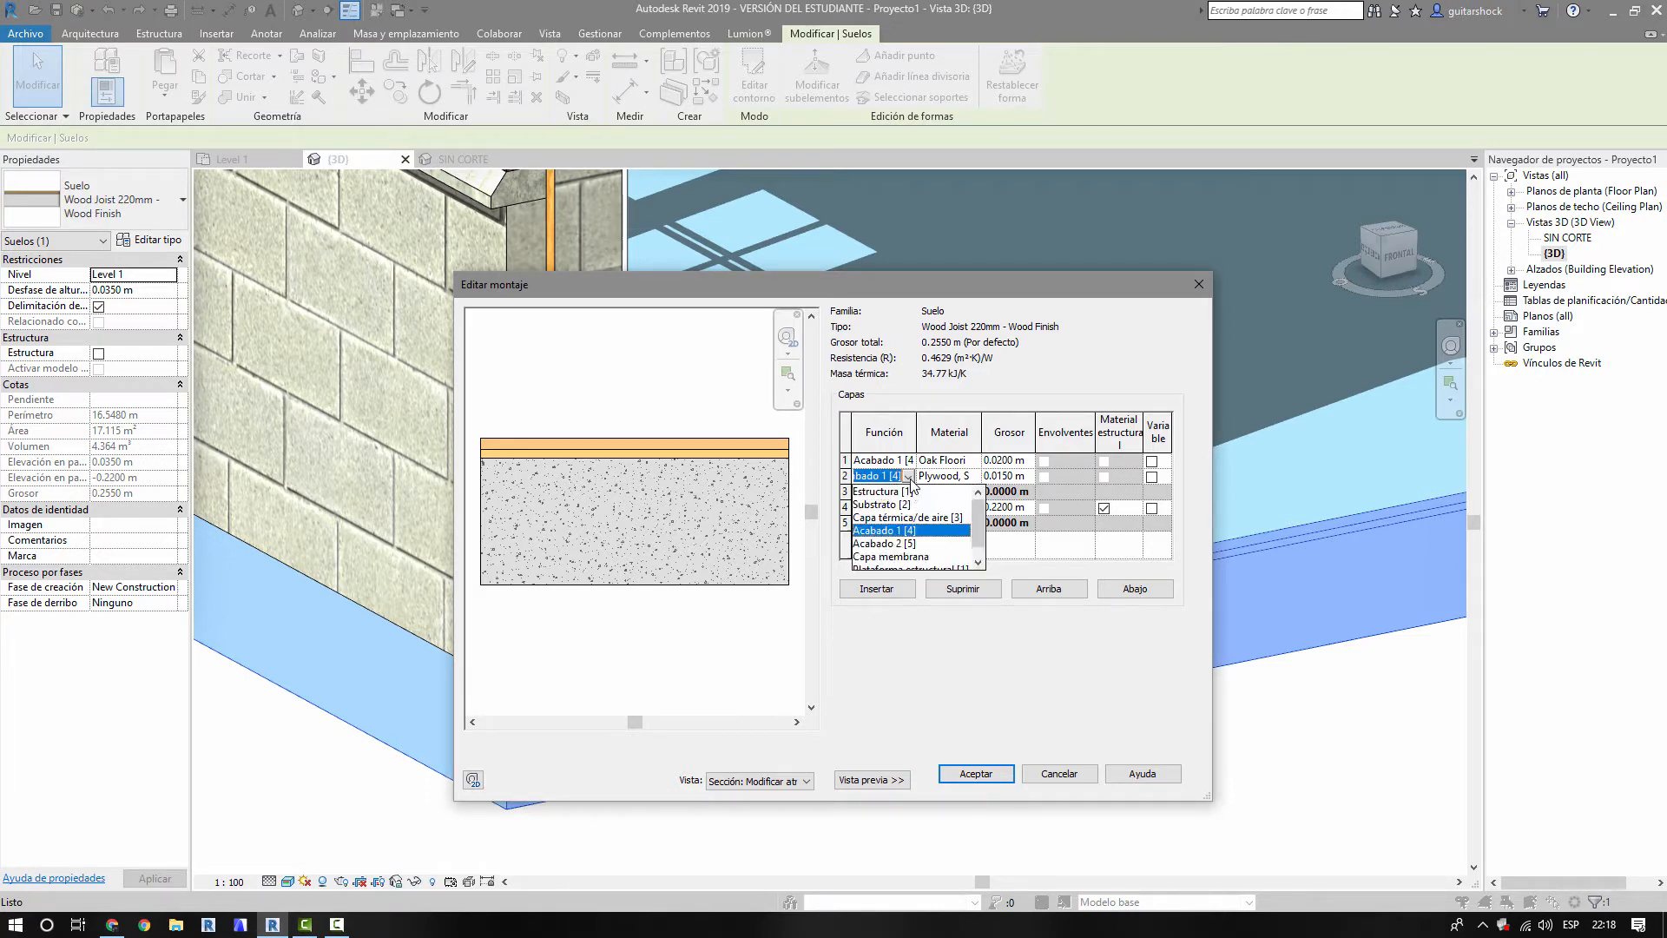
left_click(920, 546)
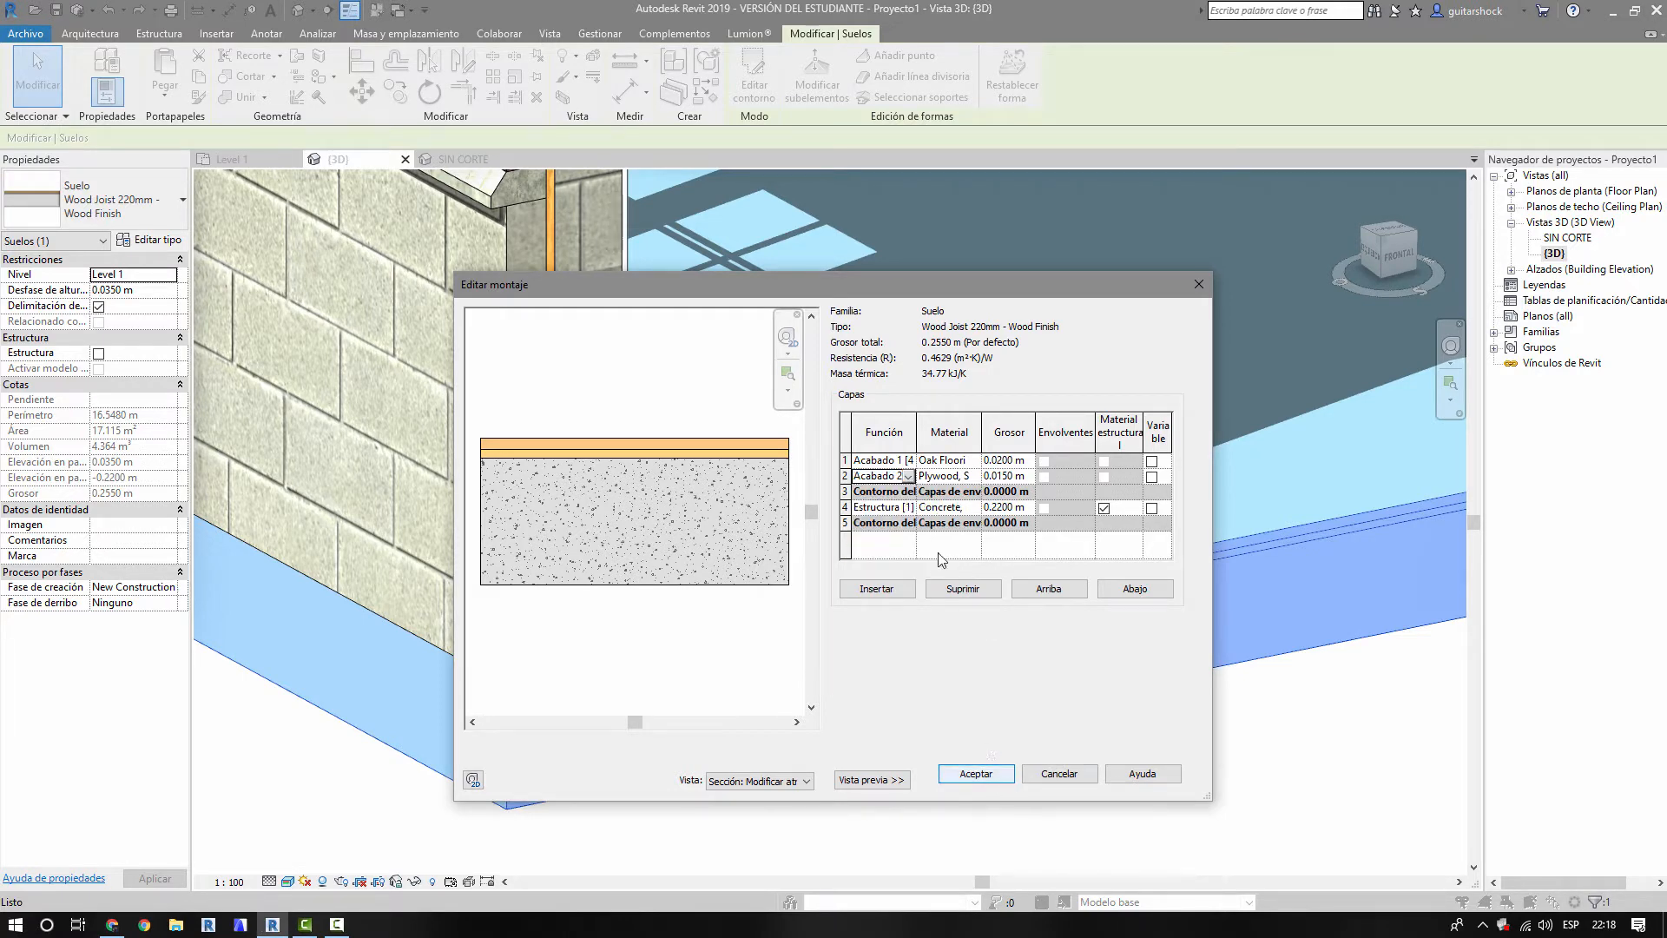
left_click(908, 476)
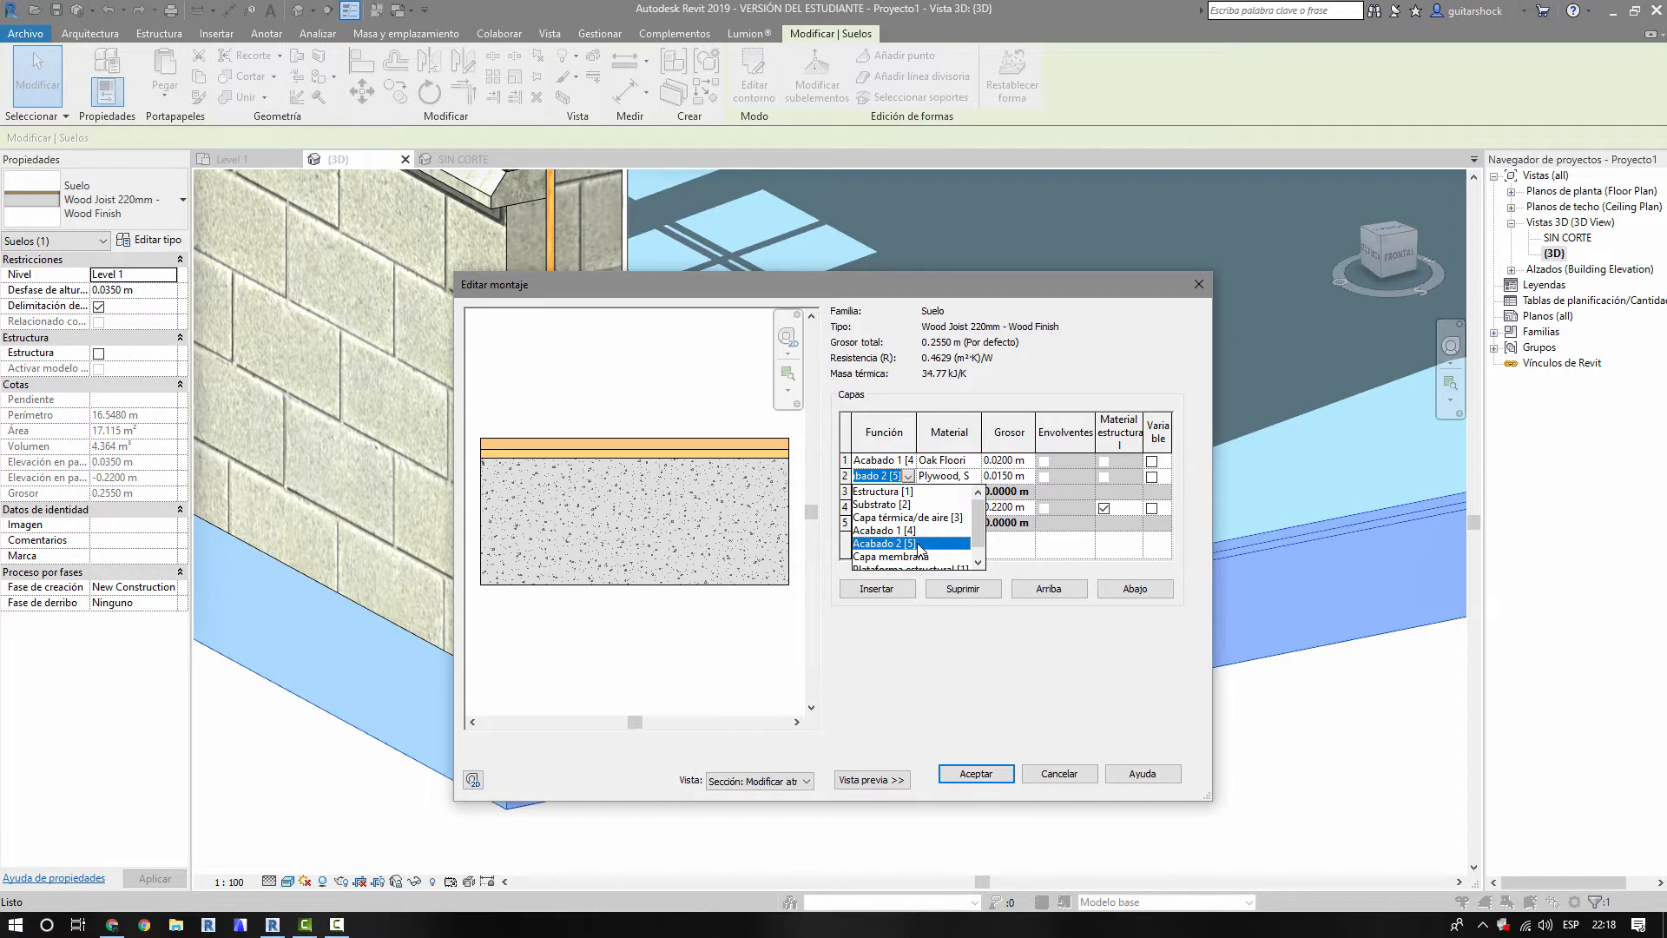
mouse_move(977, 526)
left_mouse_down()
mouse_move(977, 556)
mouse_move(984, 510)
left_mouse_up()
left_click(922, 550)
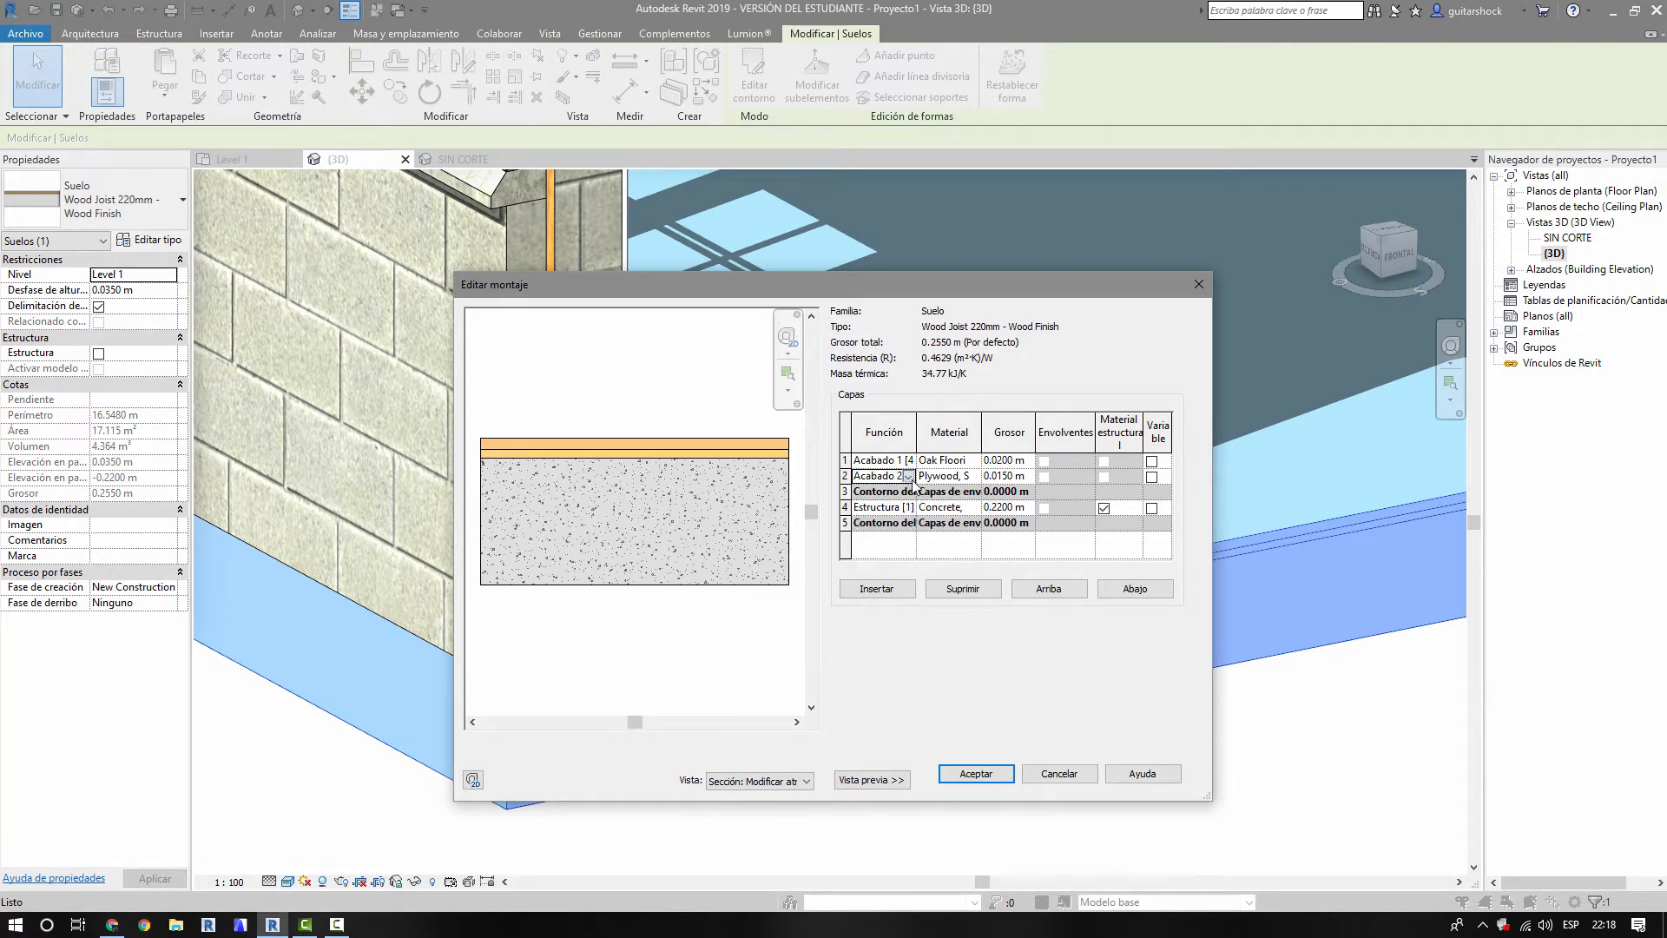
left_click(909, 477)
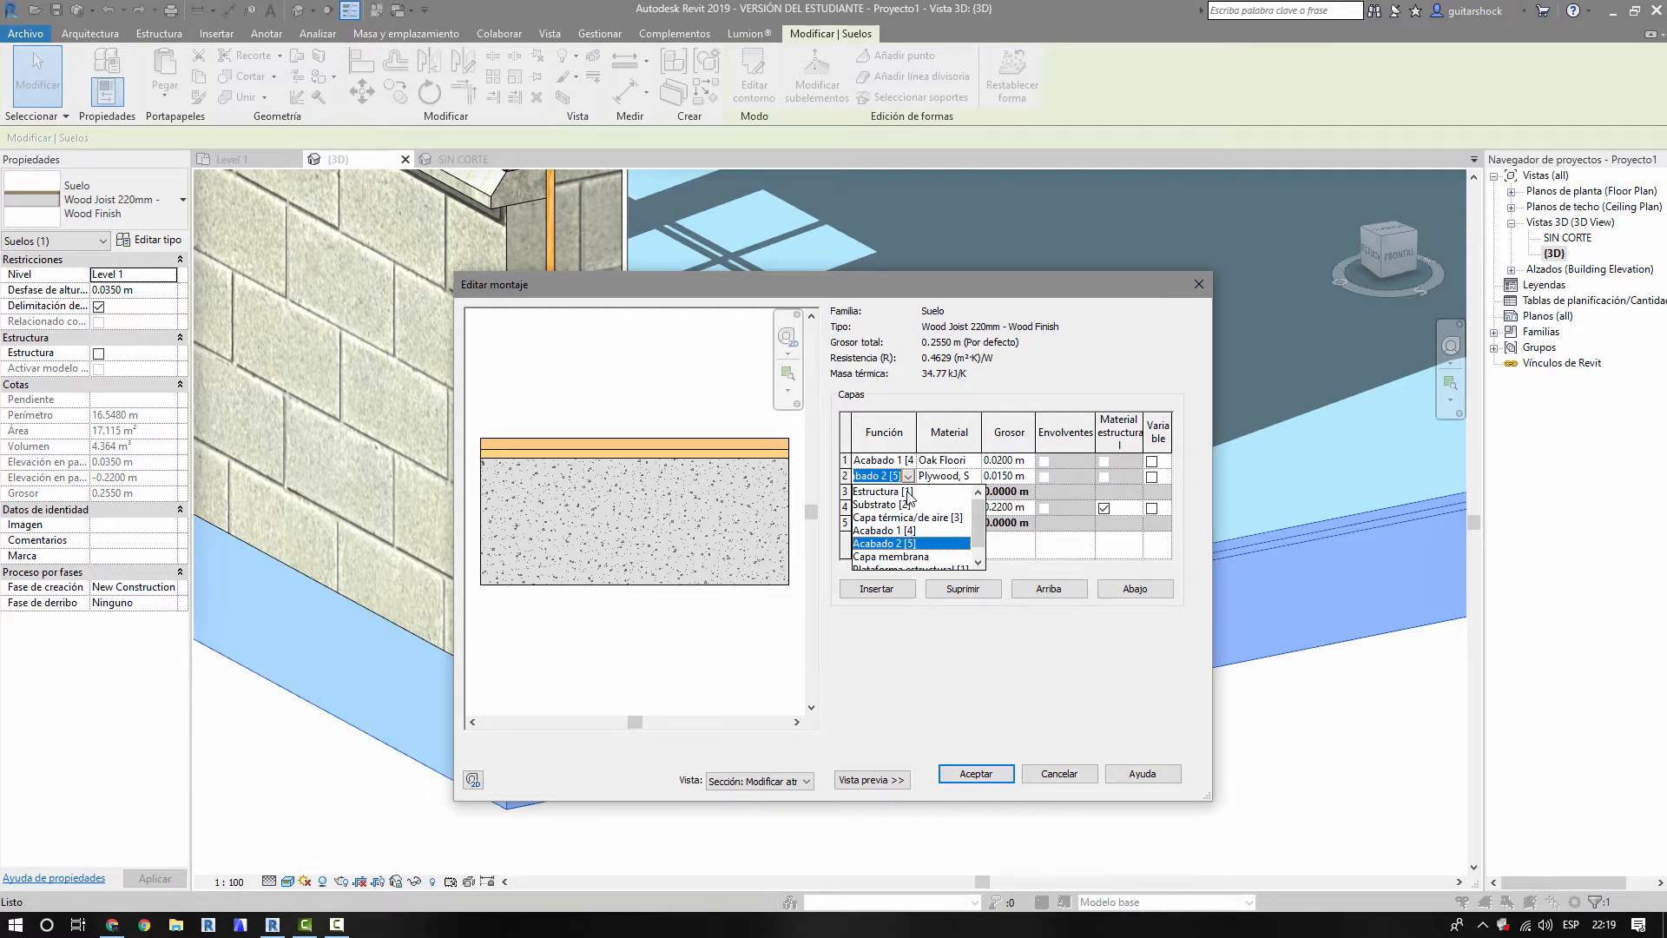
left_click(967, 695)
left_click(908, 463)
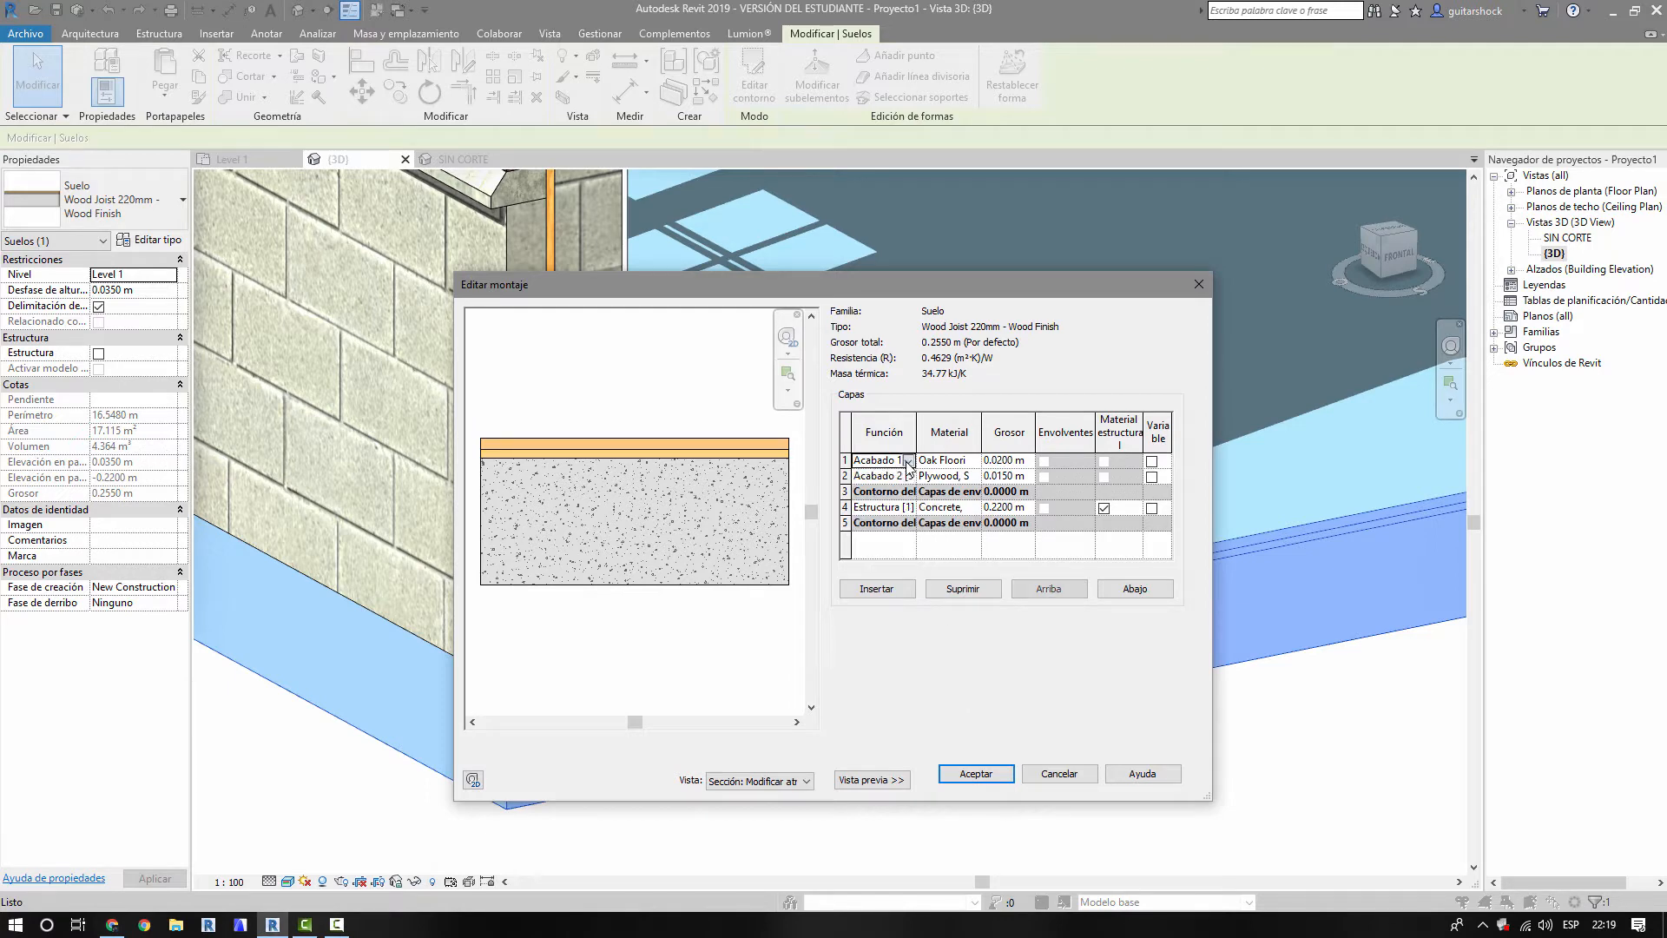
left_click(908, 462)
left_click(981, 728)
left_click(976, 773)
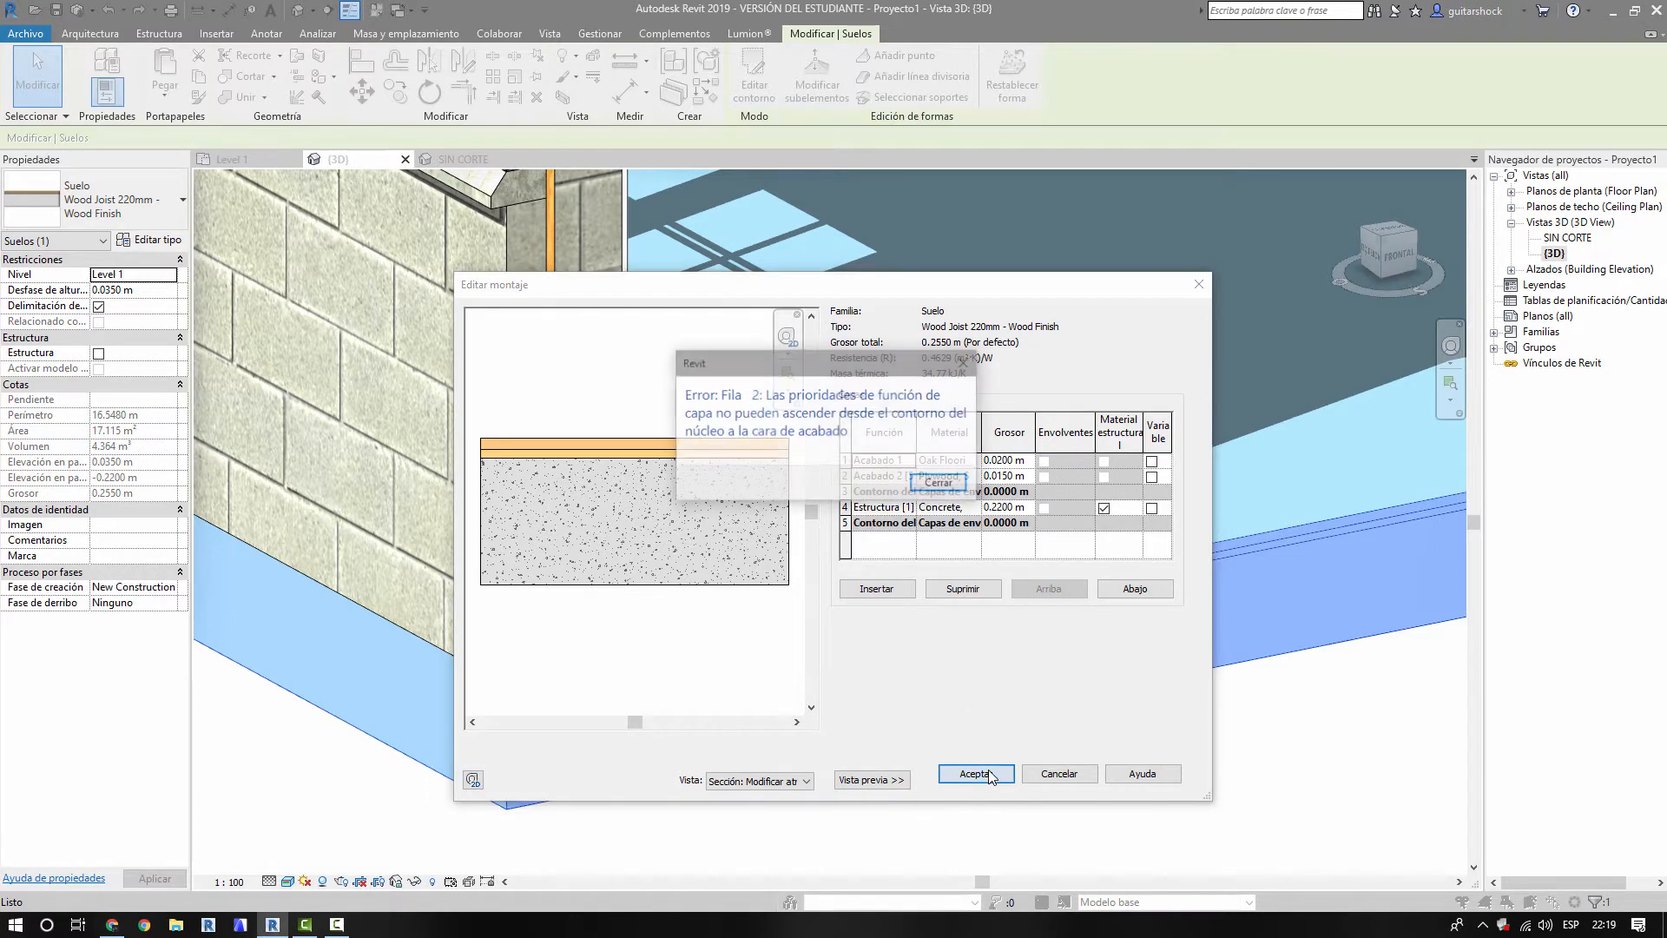
left_click(937, 484)
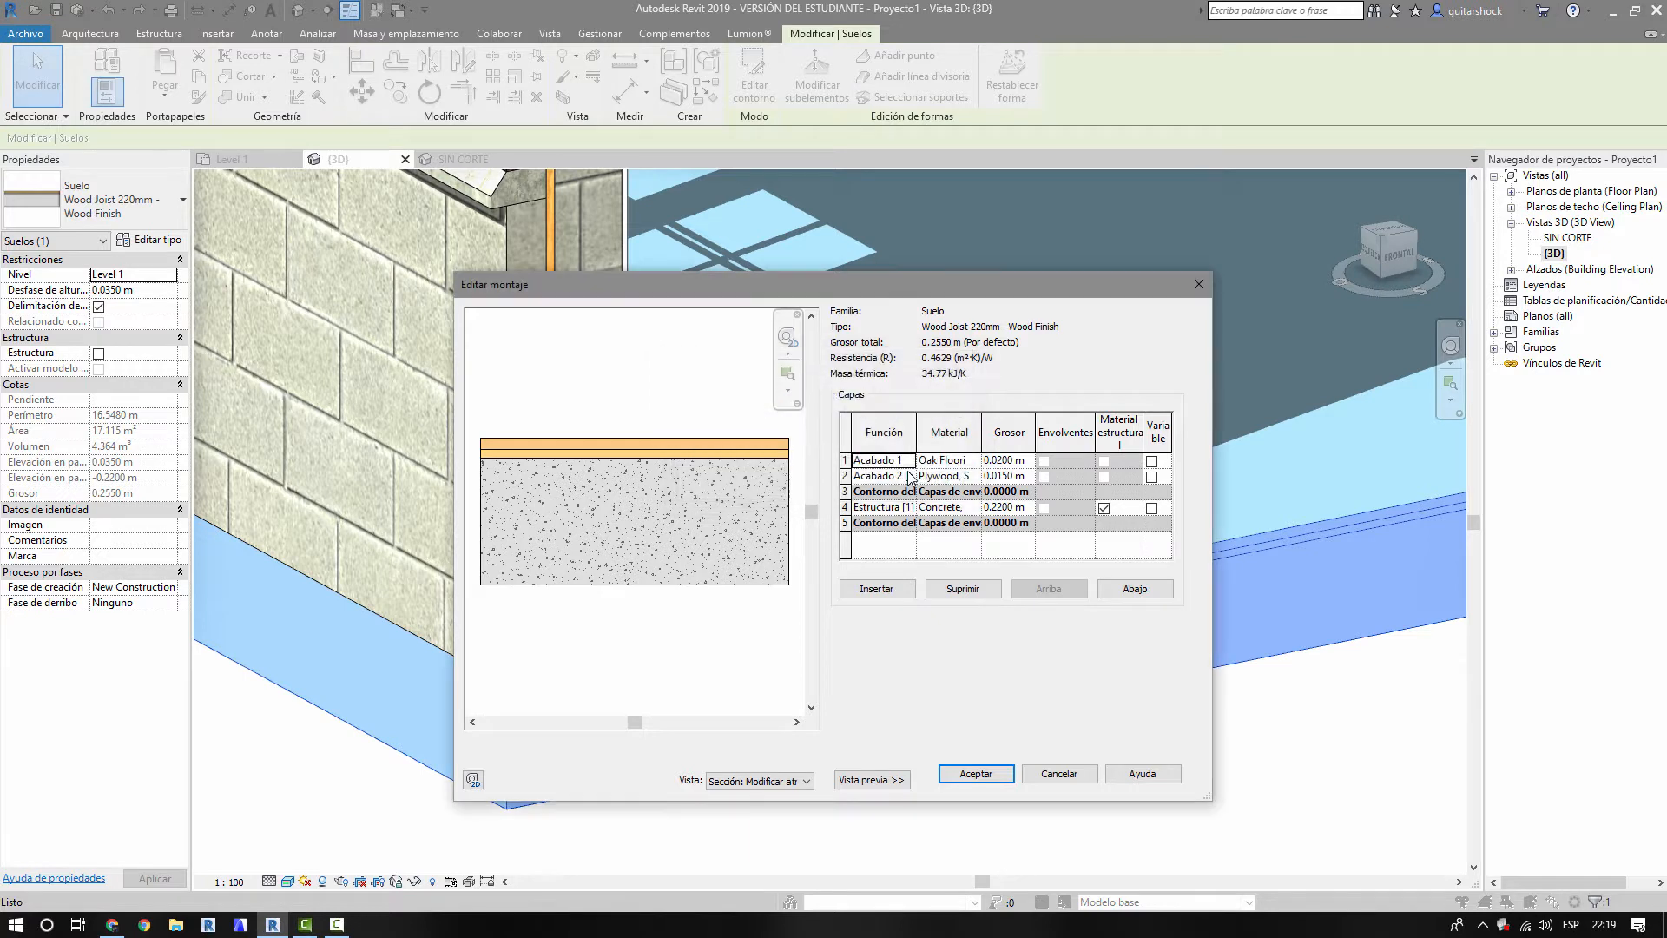
- Set the oak flooring layer's function to Acabado 2 [5] in the floor's structure
left_click(908, 476)
left_click(908, 476)
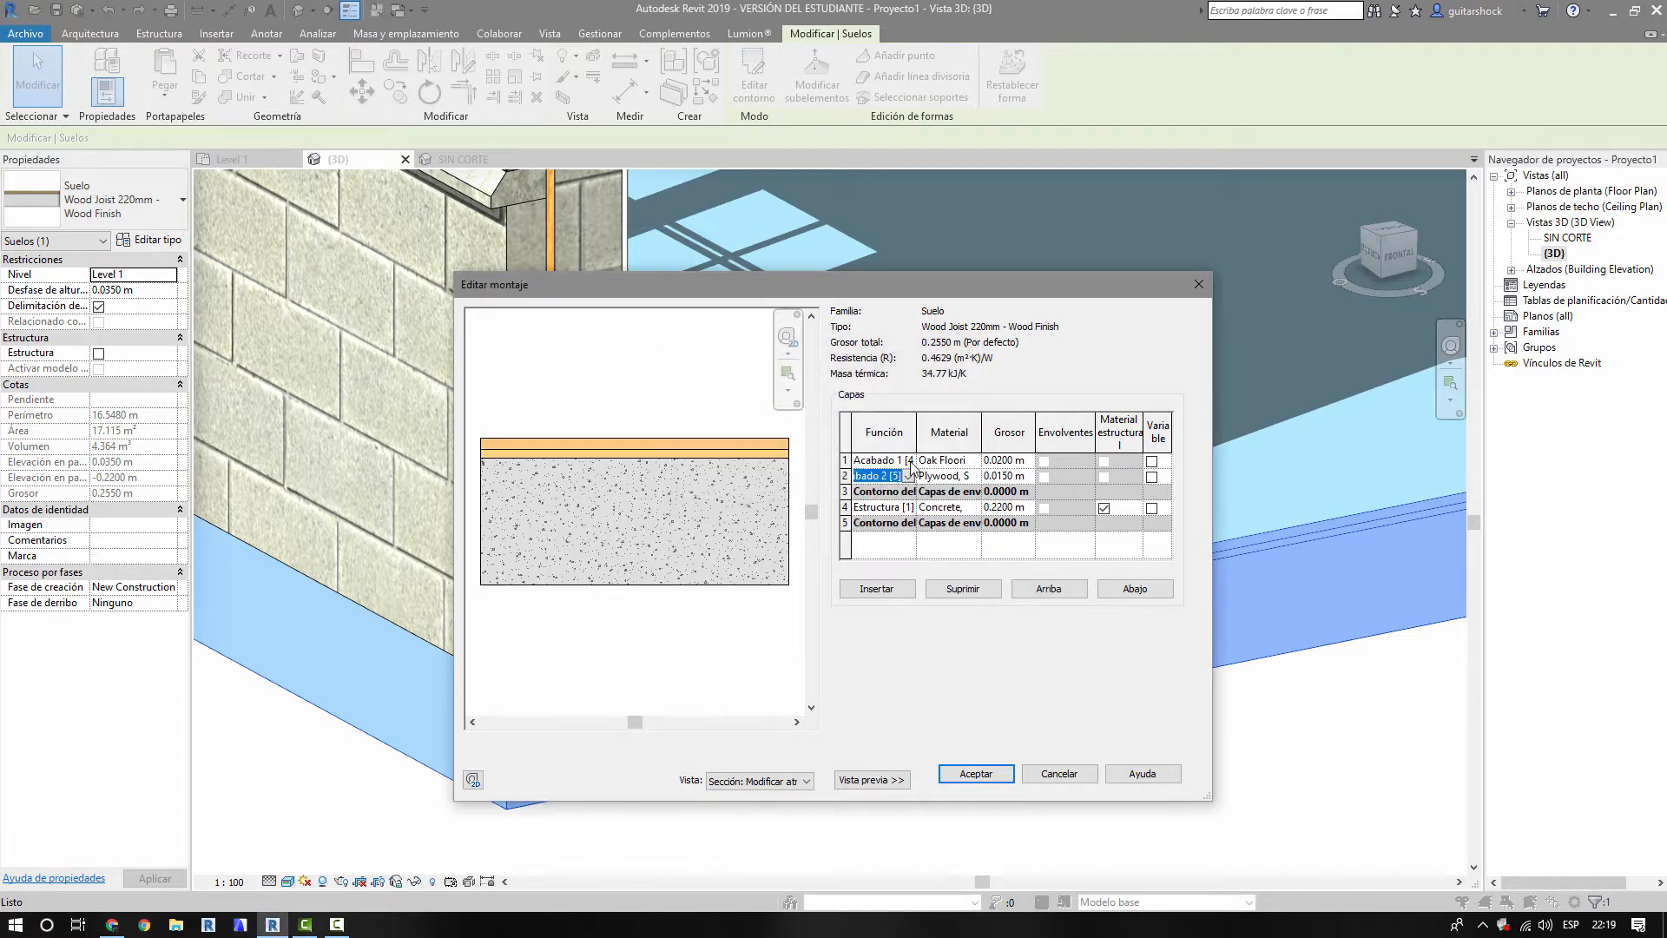
left_click(908, 460)
left_click(917, 528)
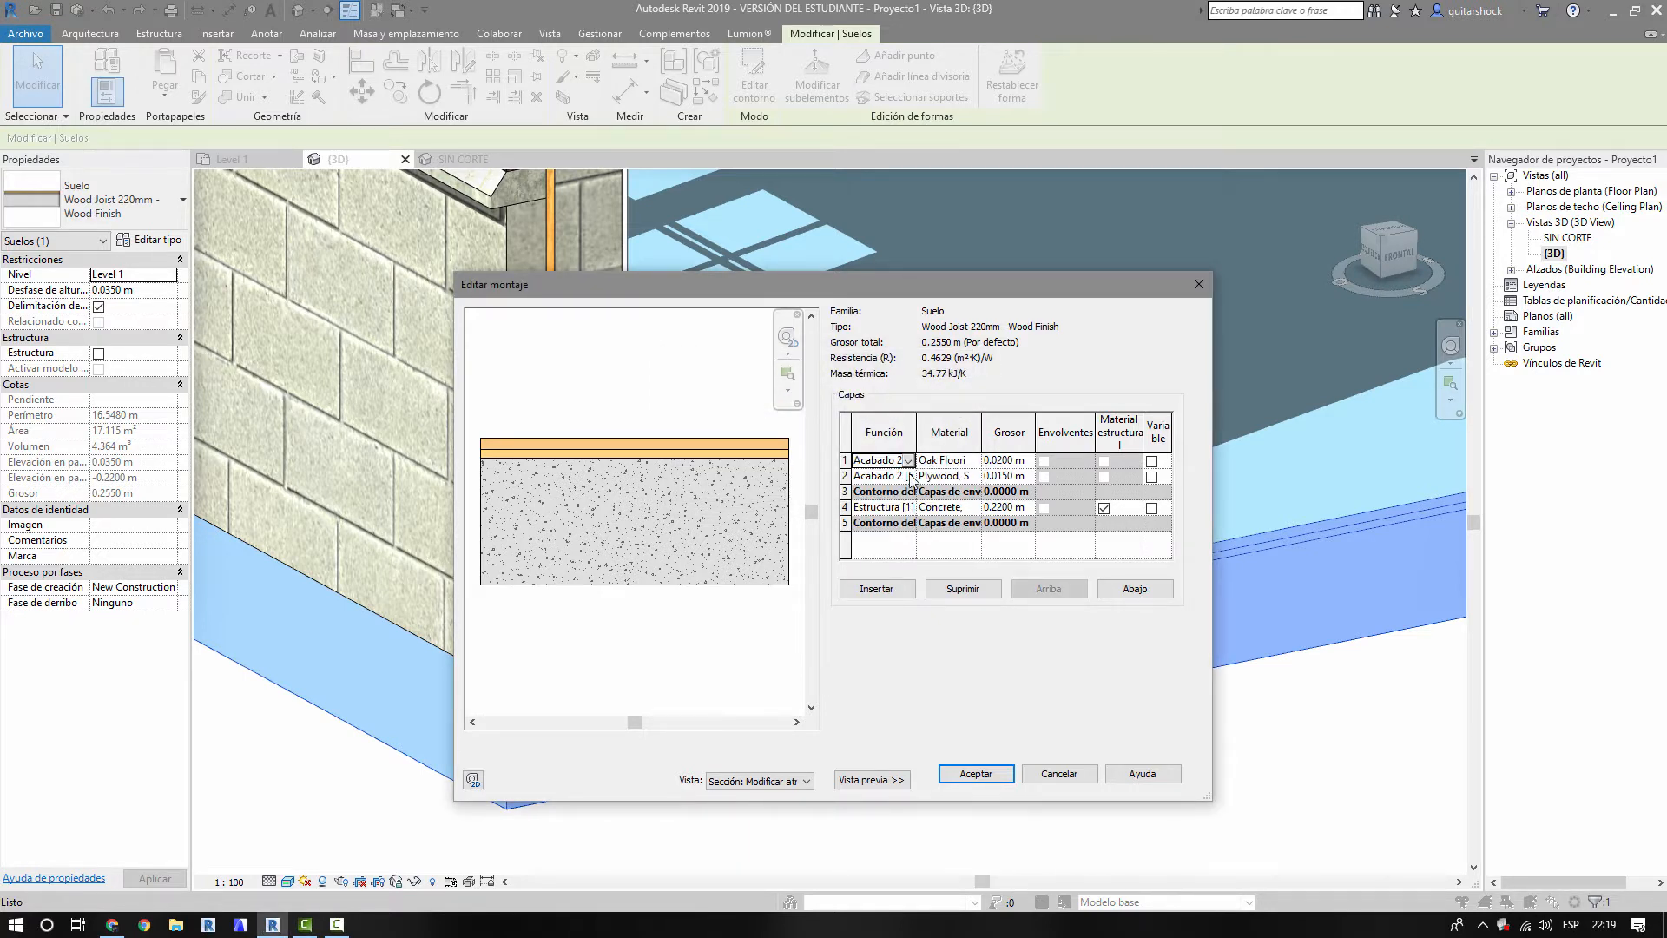
- Set the plywood layer's function to Acabado 1 [4] and apply the edited structure to the floor type
left_click(909, 475)
left_click(909, 476)
left_click(909, 476)
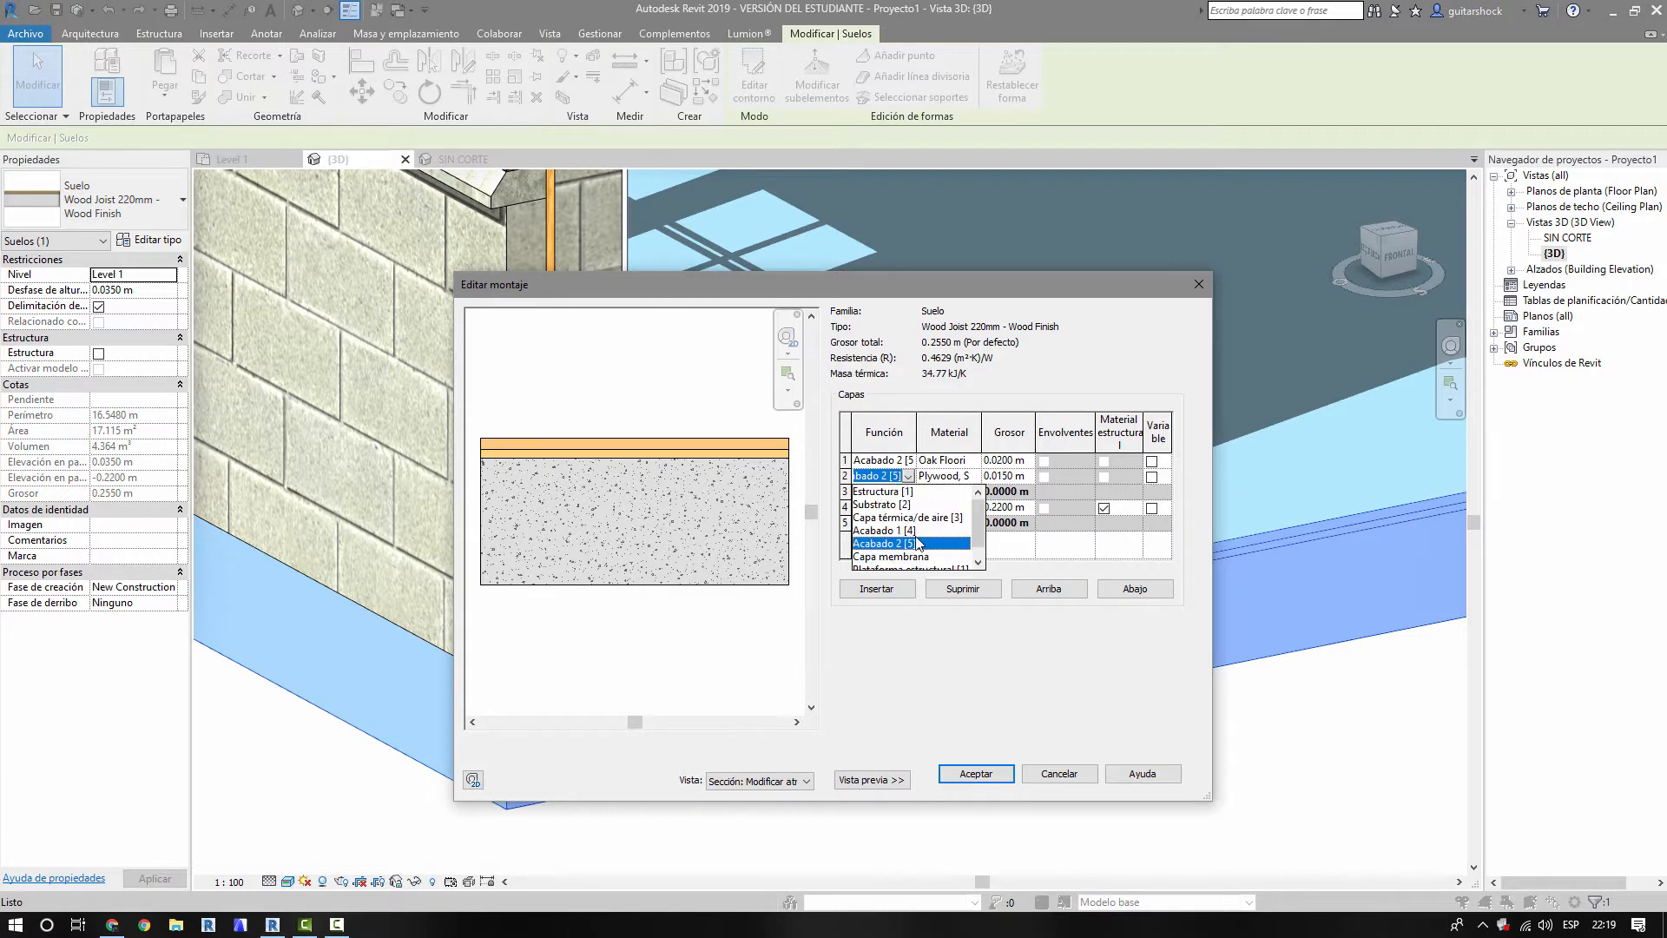
left_click(914, 531)
left_click(908, 461)
left_click(920, 527)
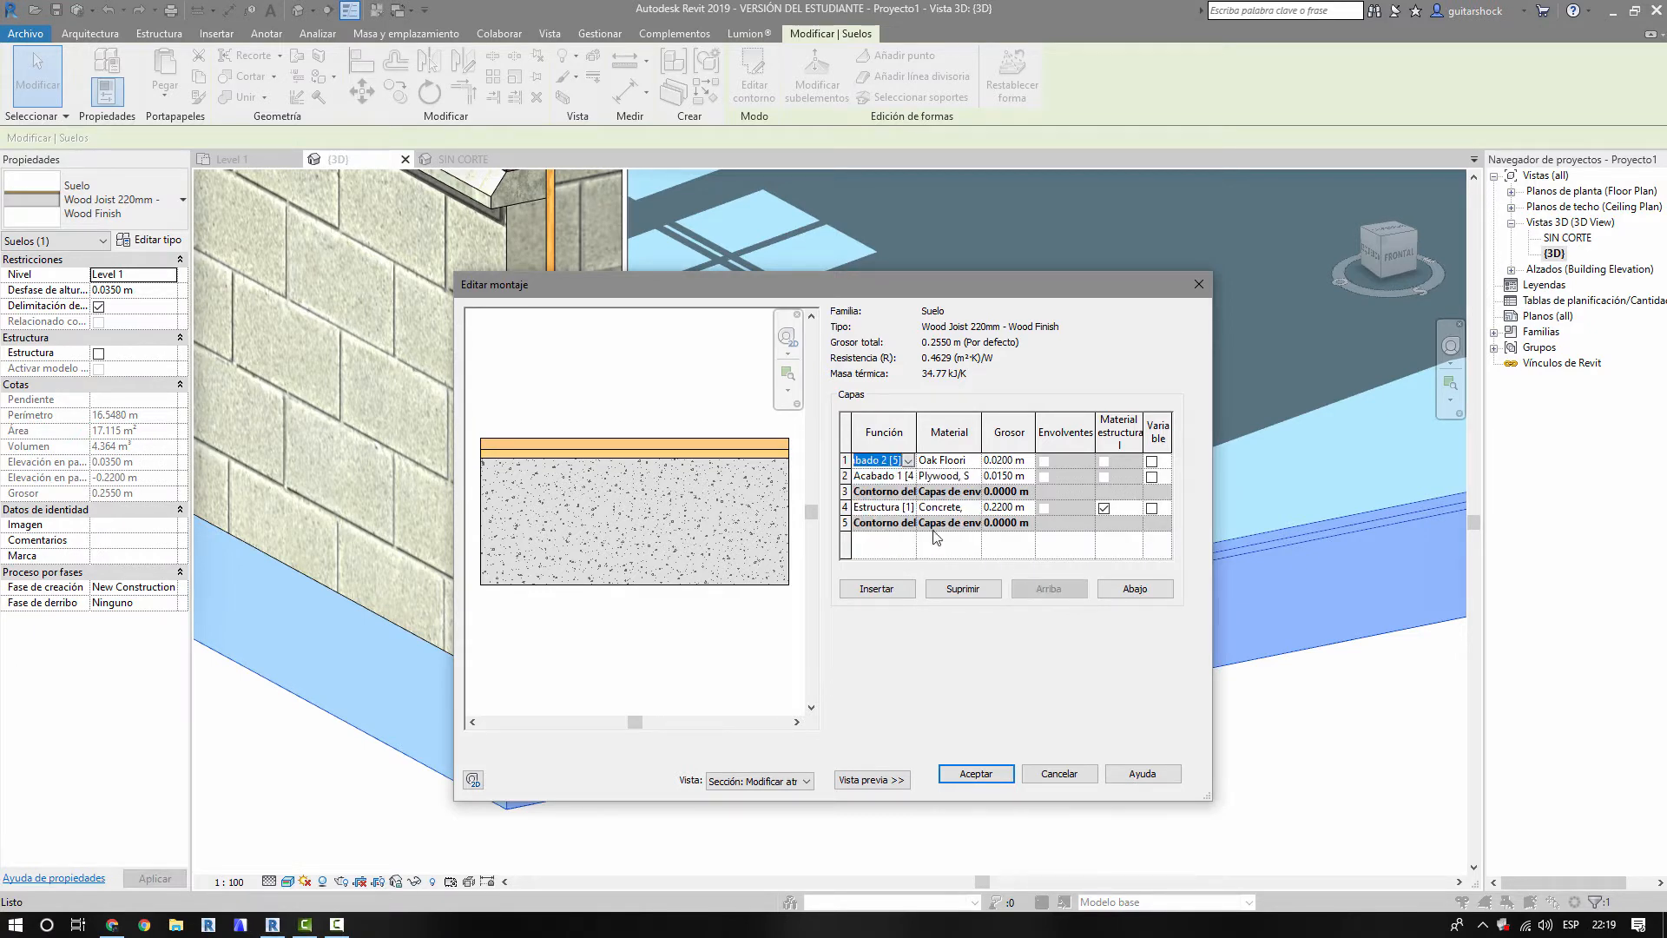
left_click(976, 772)
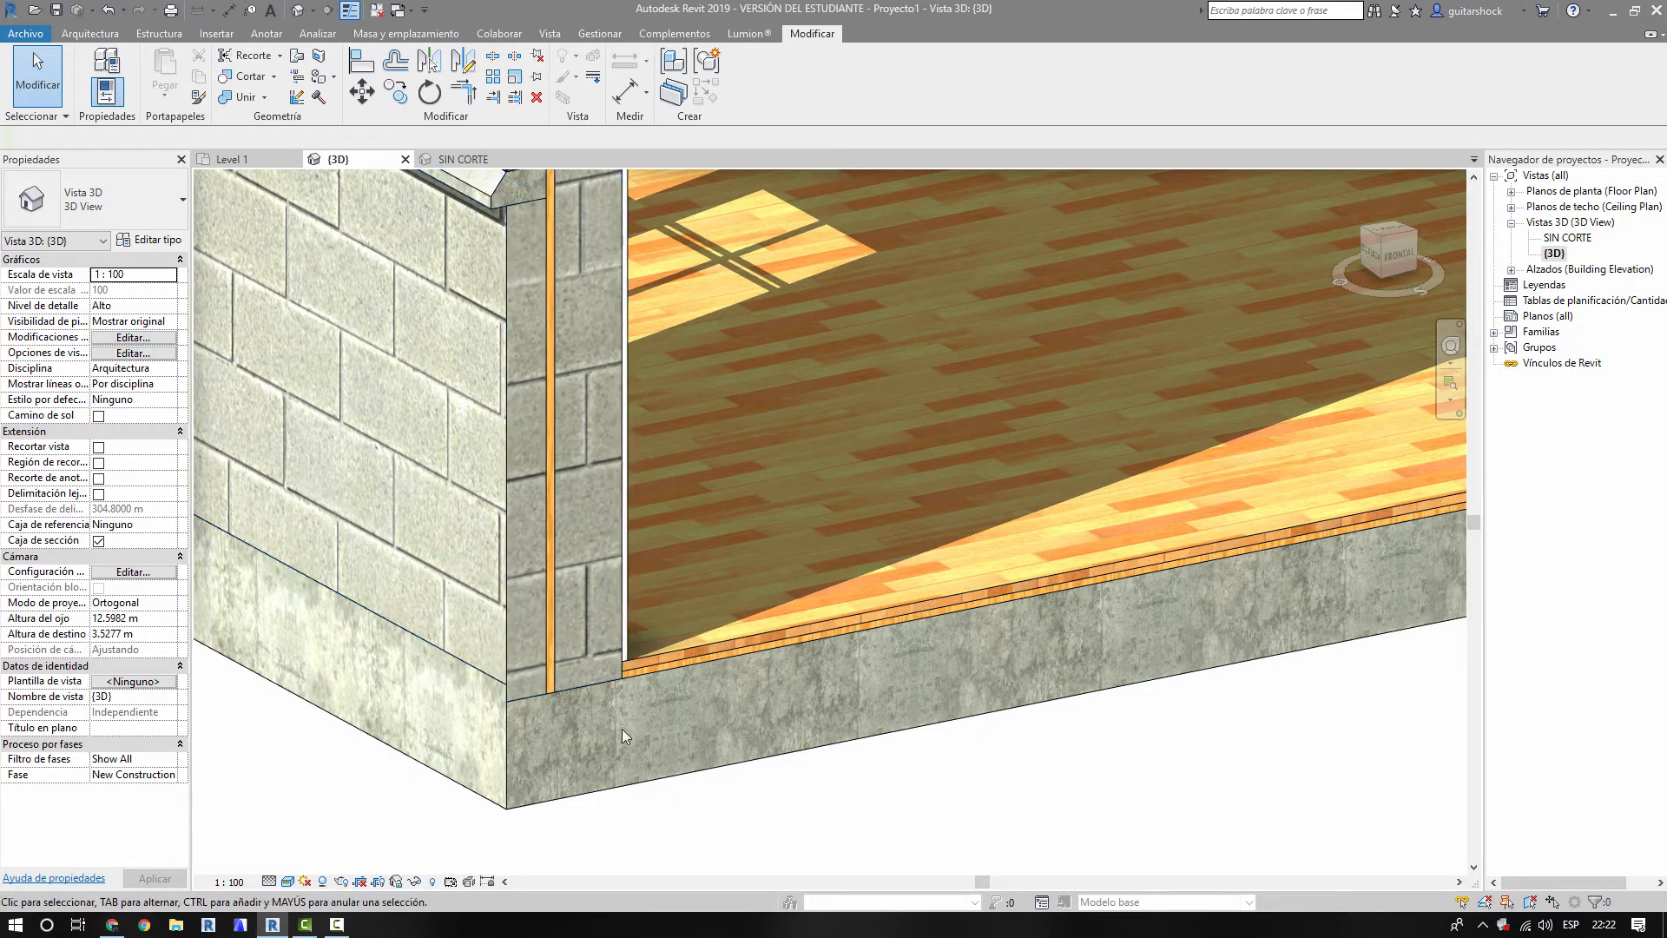
- Open the exterior brick and block wall type's layer structure and widen the table so function and material names are readable
left_click(616, 556)
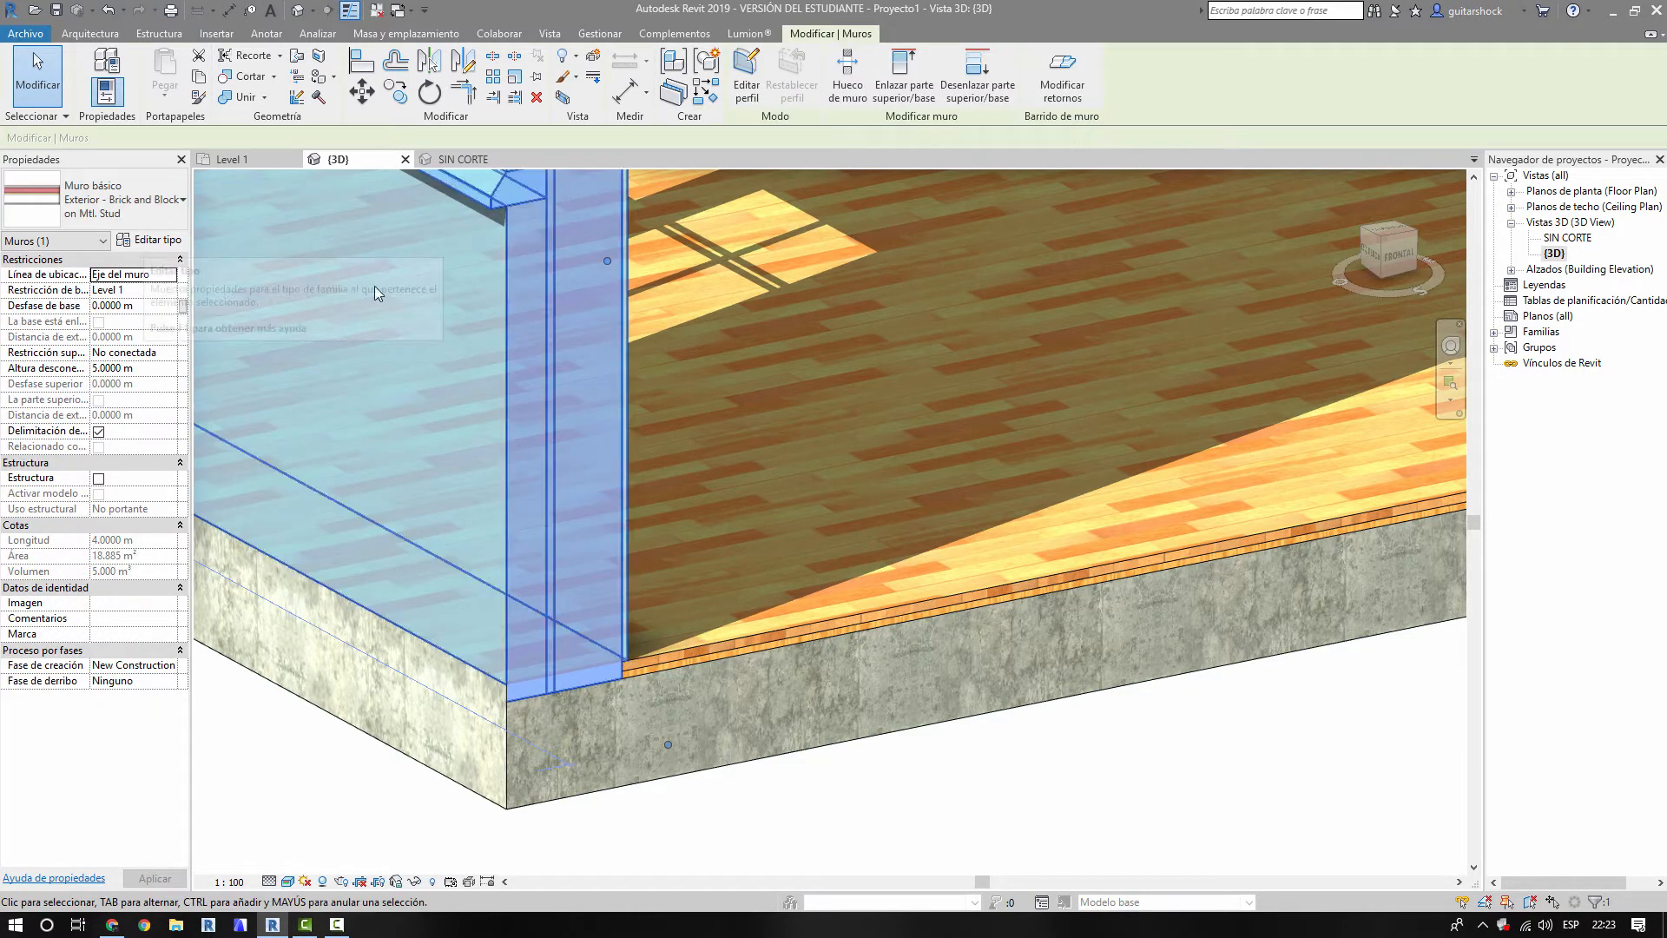
left_click(141, 242)
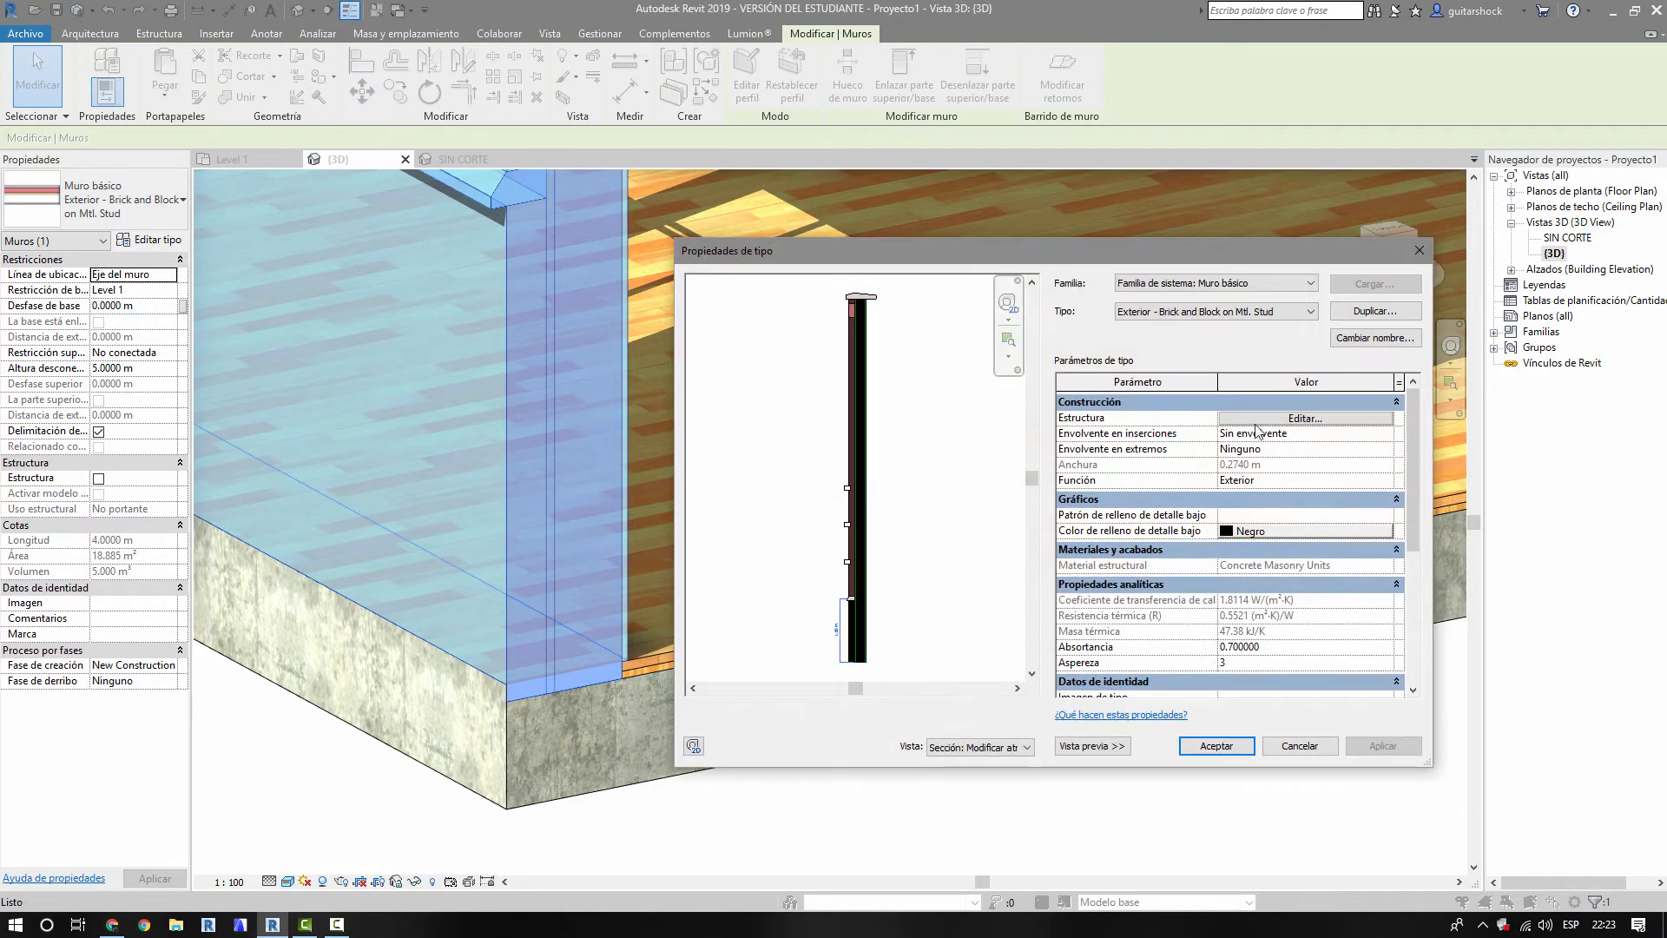
left_click(1256, 420)
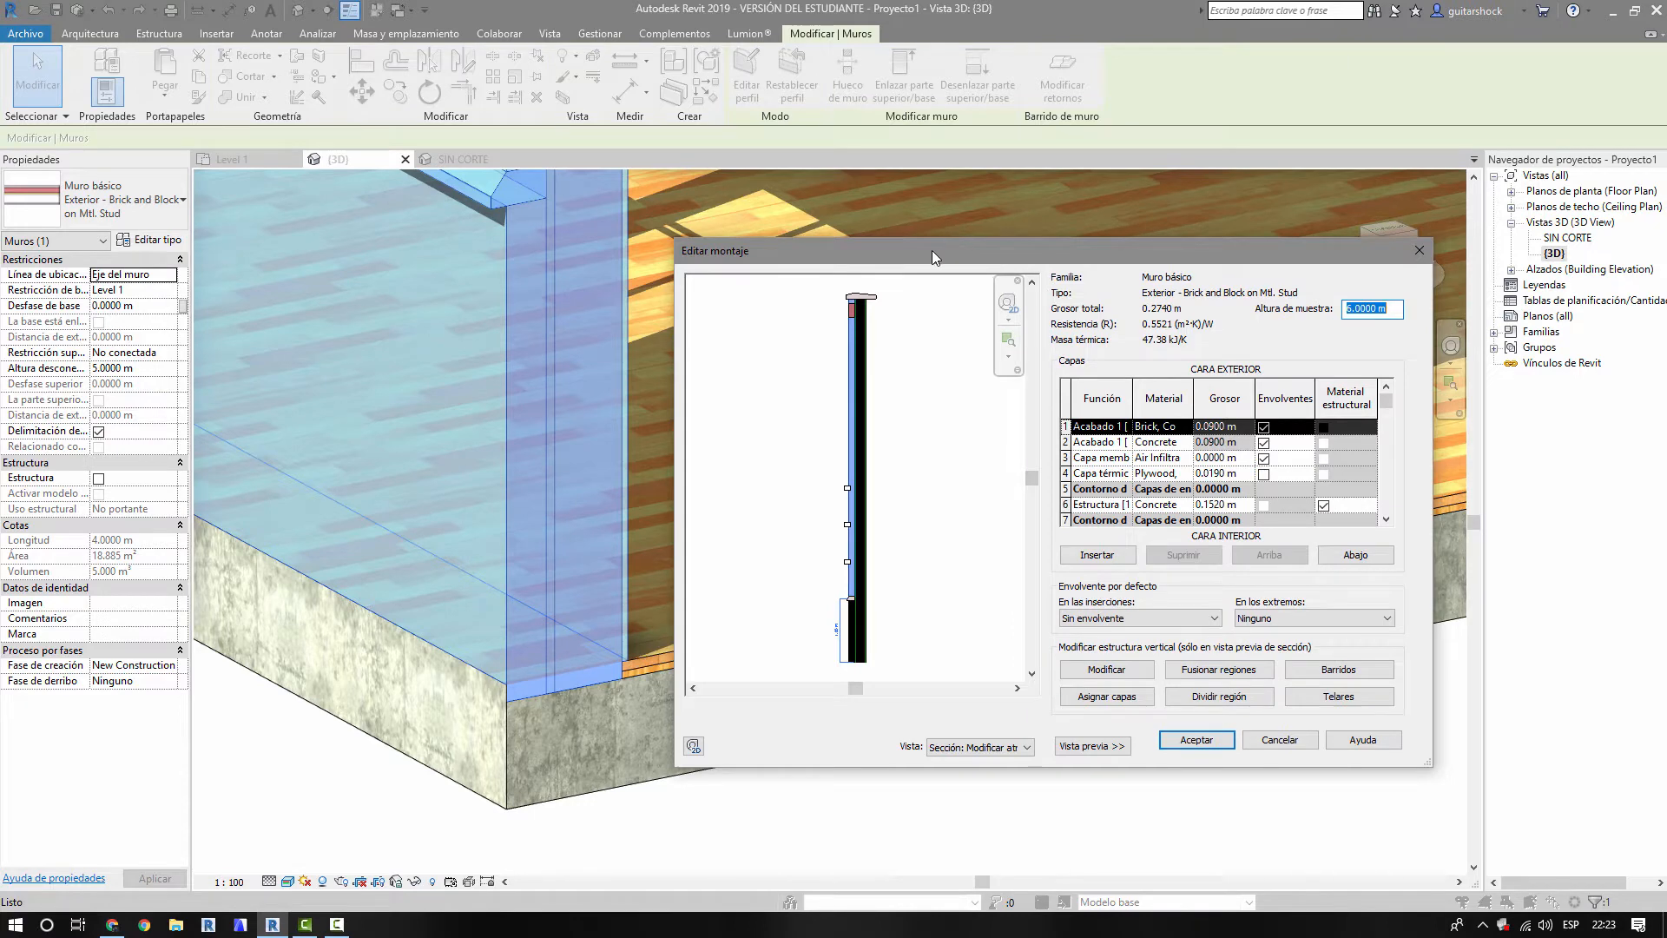
left_click_drag(930, 250, 678, 221)
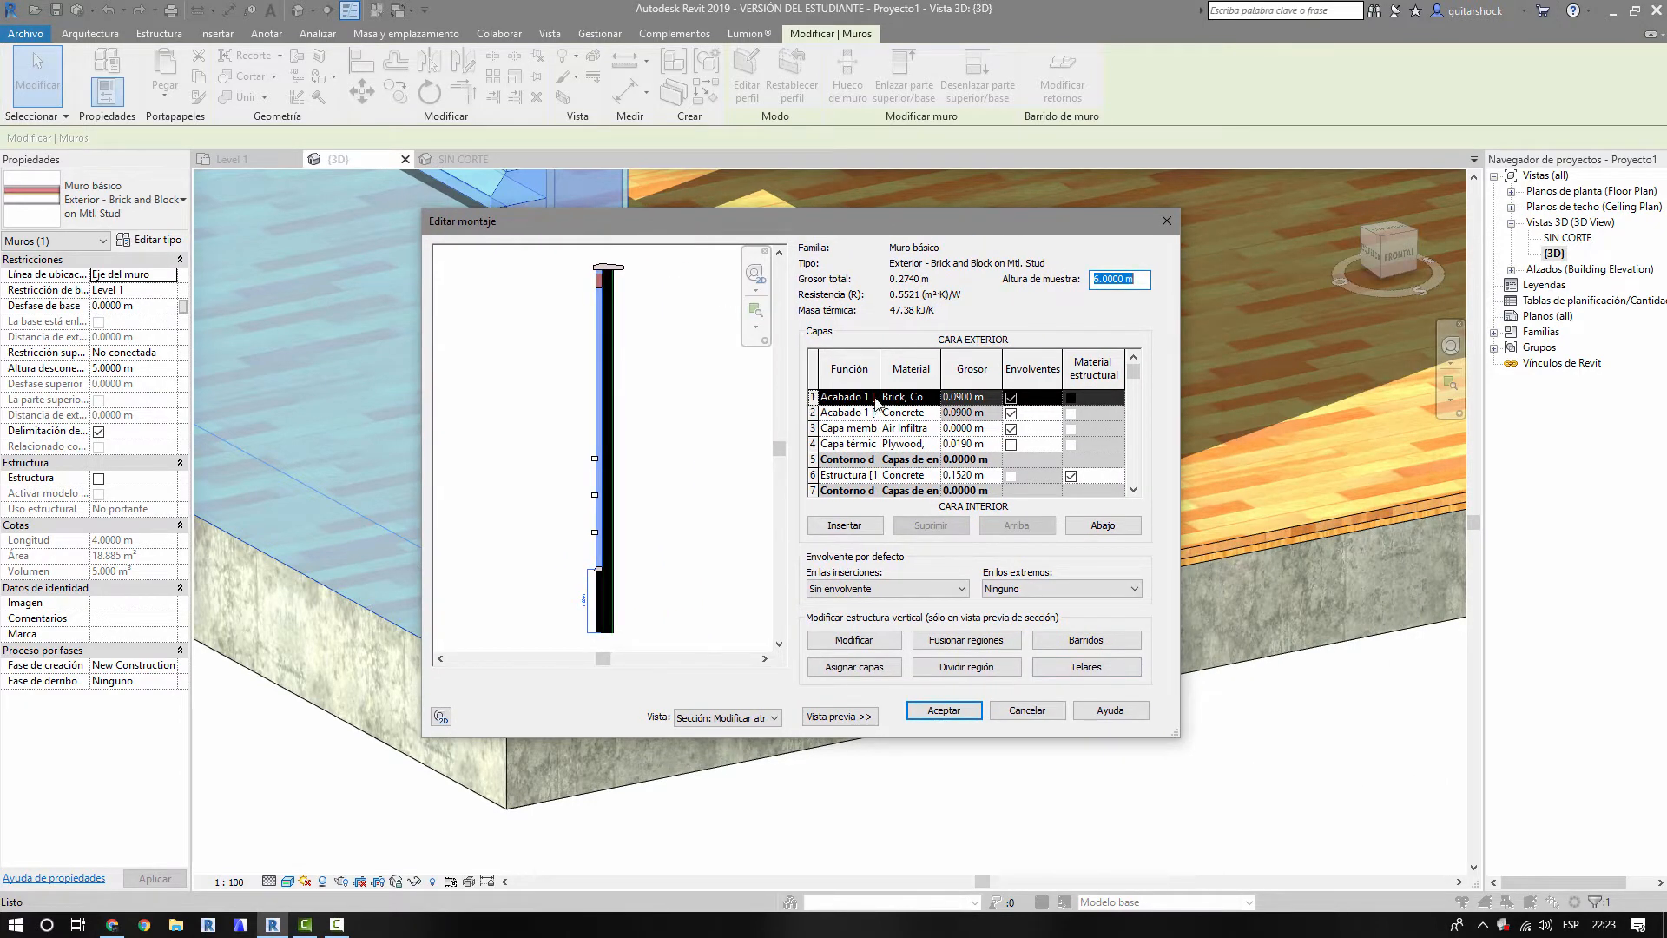
left_click_drag(880, 372, 907, 372)
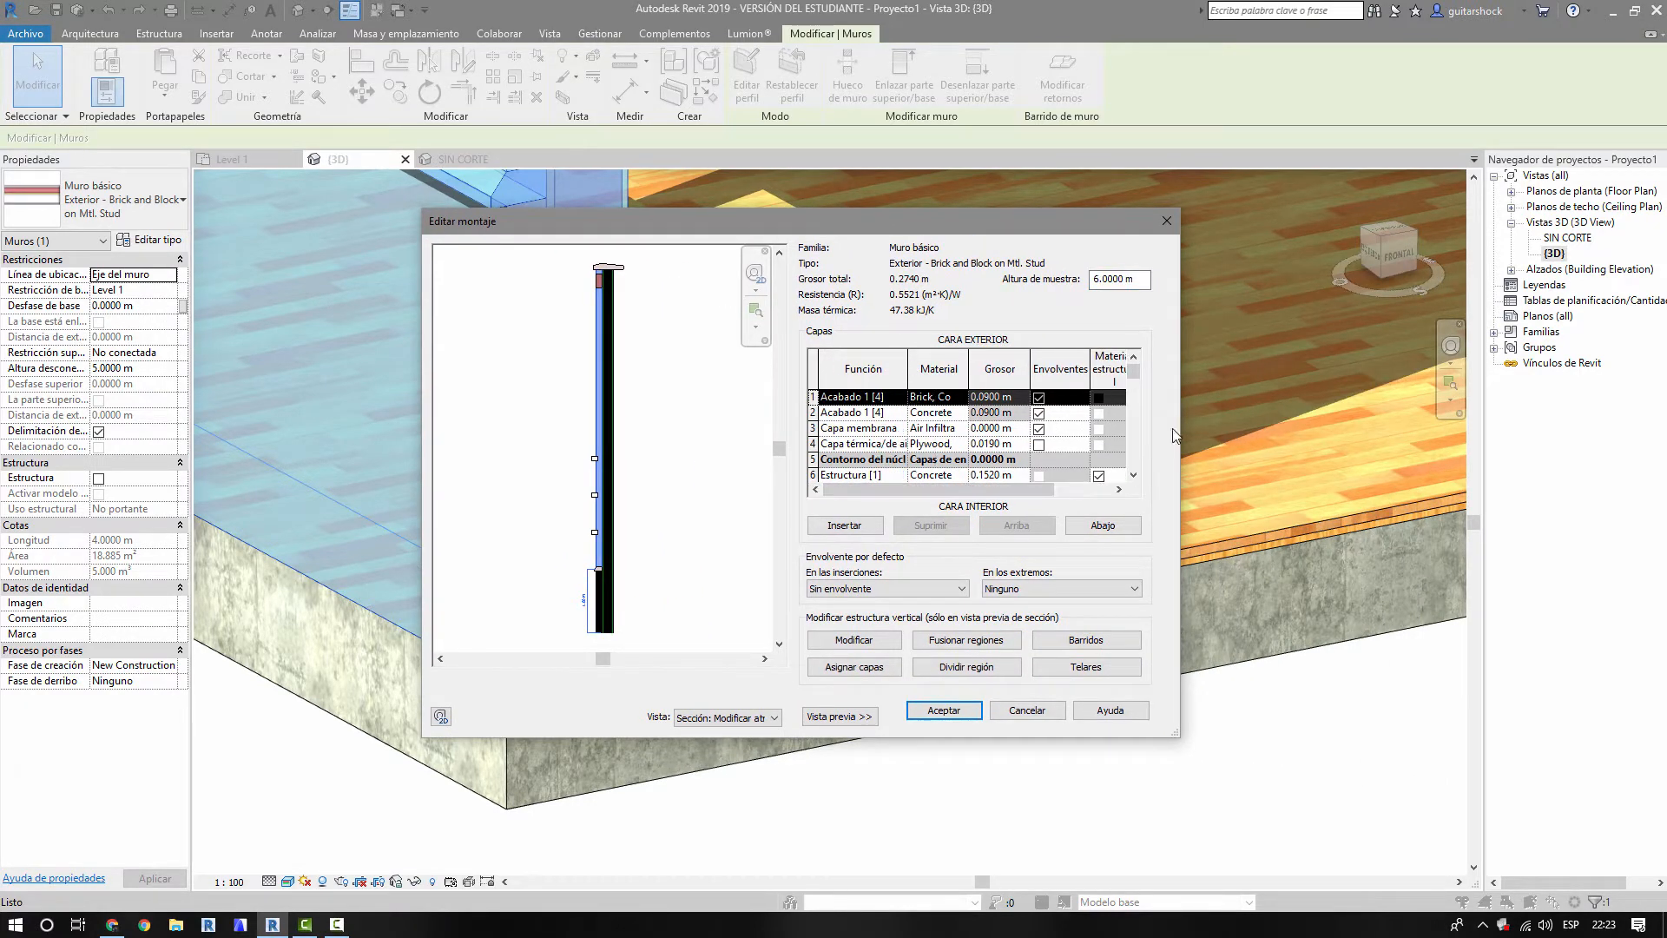
left_click_drag(1182, 394, 1396, 394)
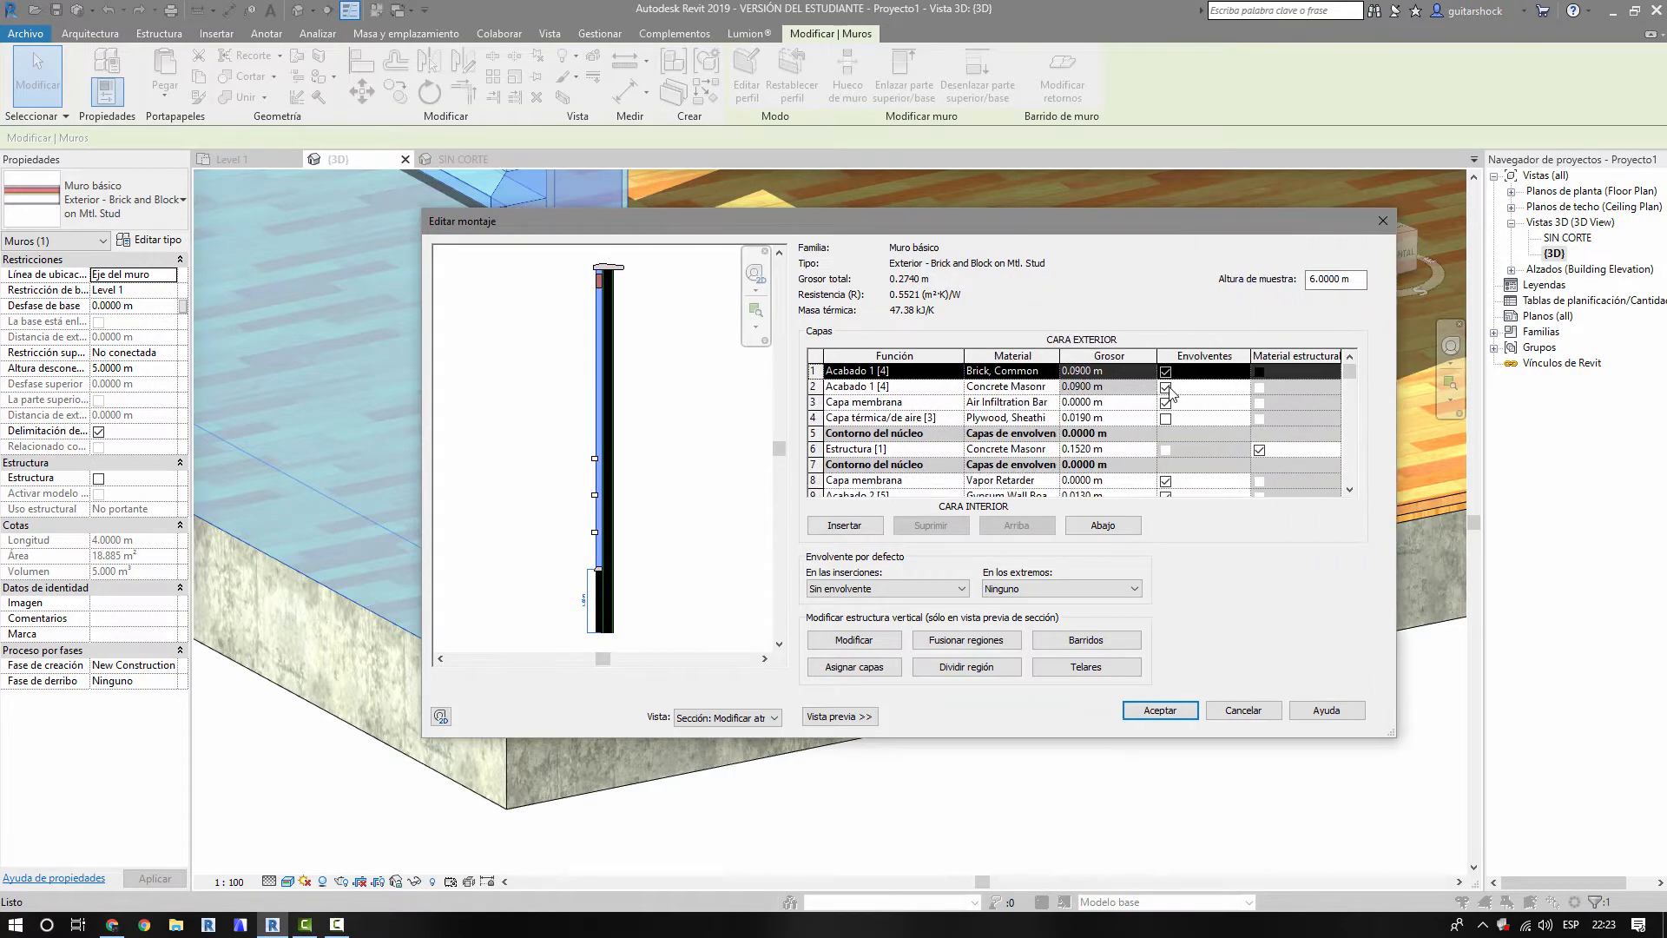
left_click_drag(1058, 356, 1104, 358)
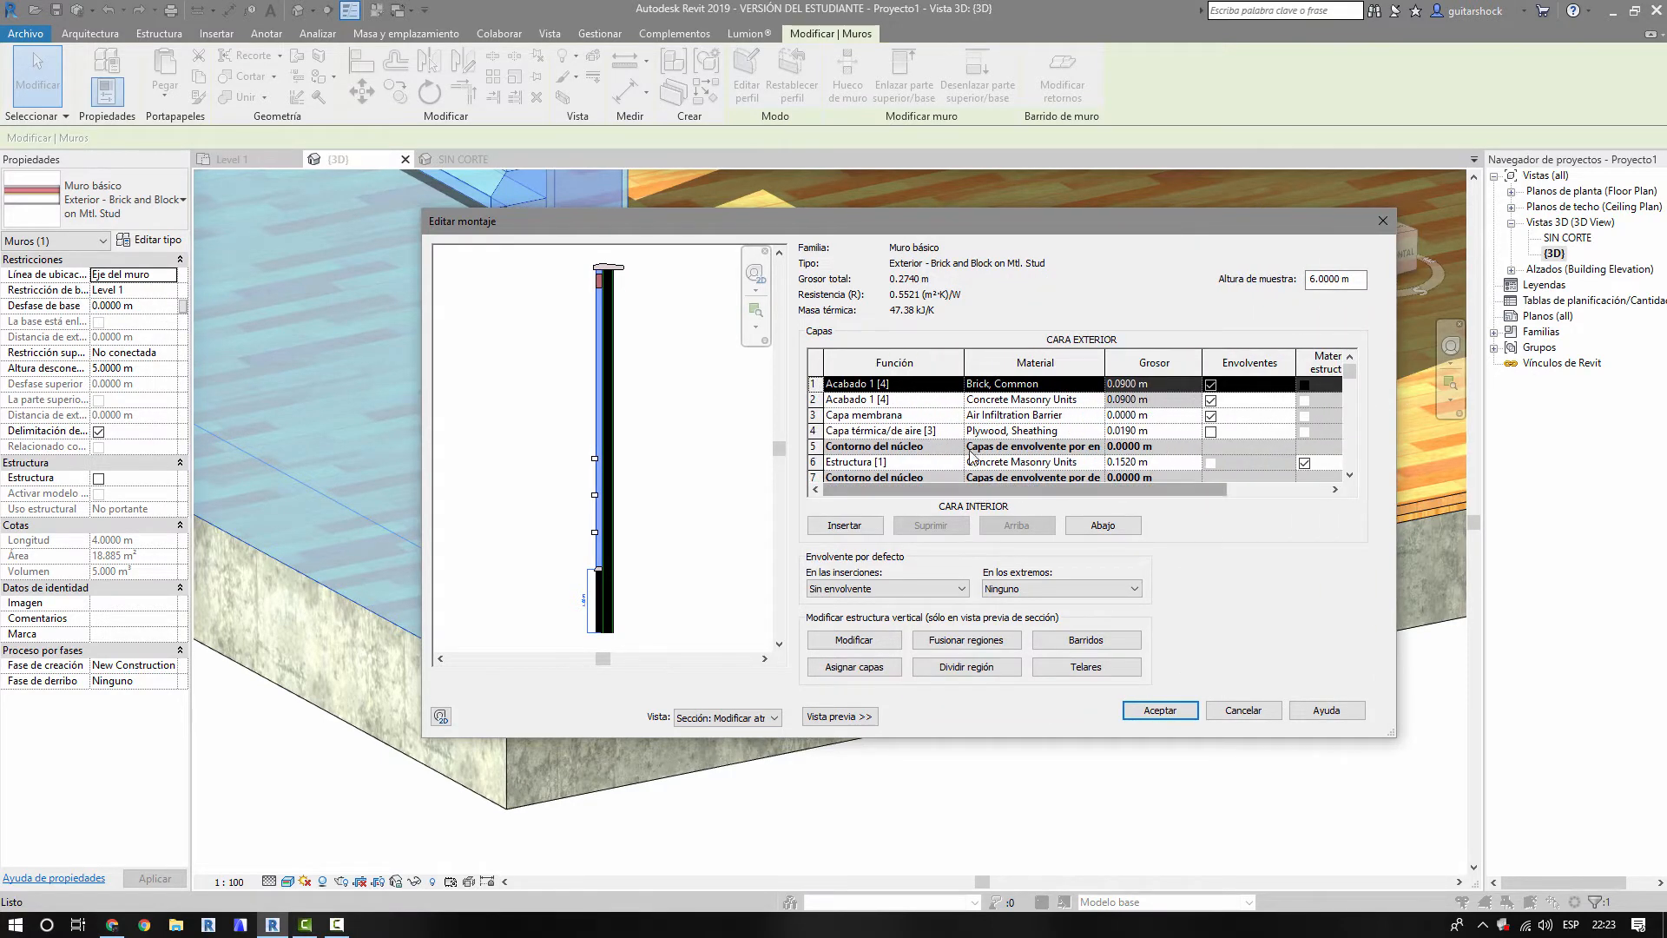
- Review the function priorities of the wall's brick, concrete masonry, structure and interior finish layers against the model
left_click(903, 386)
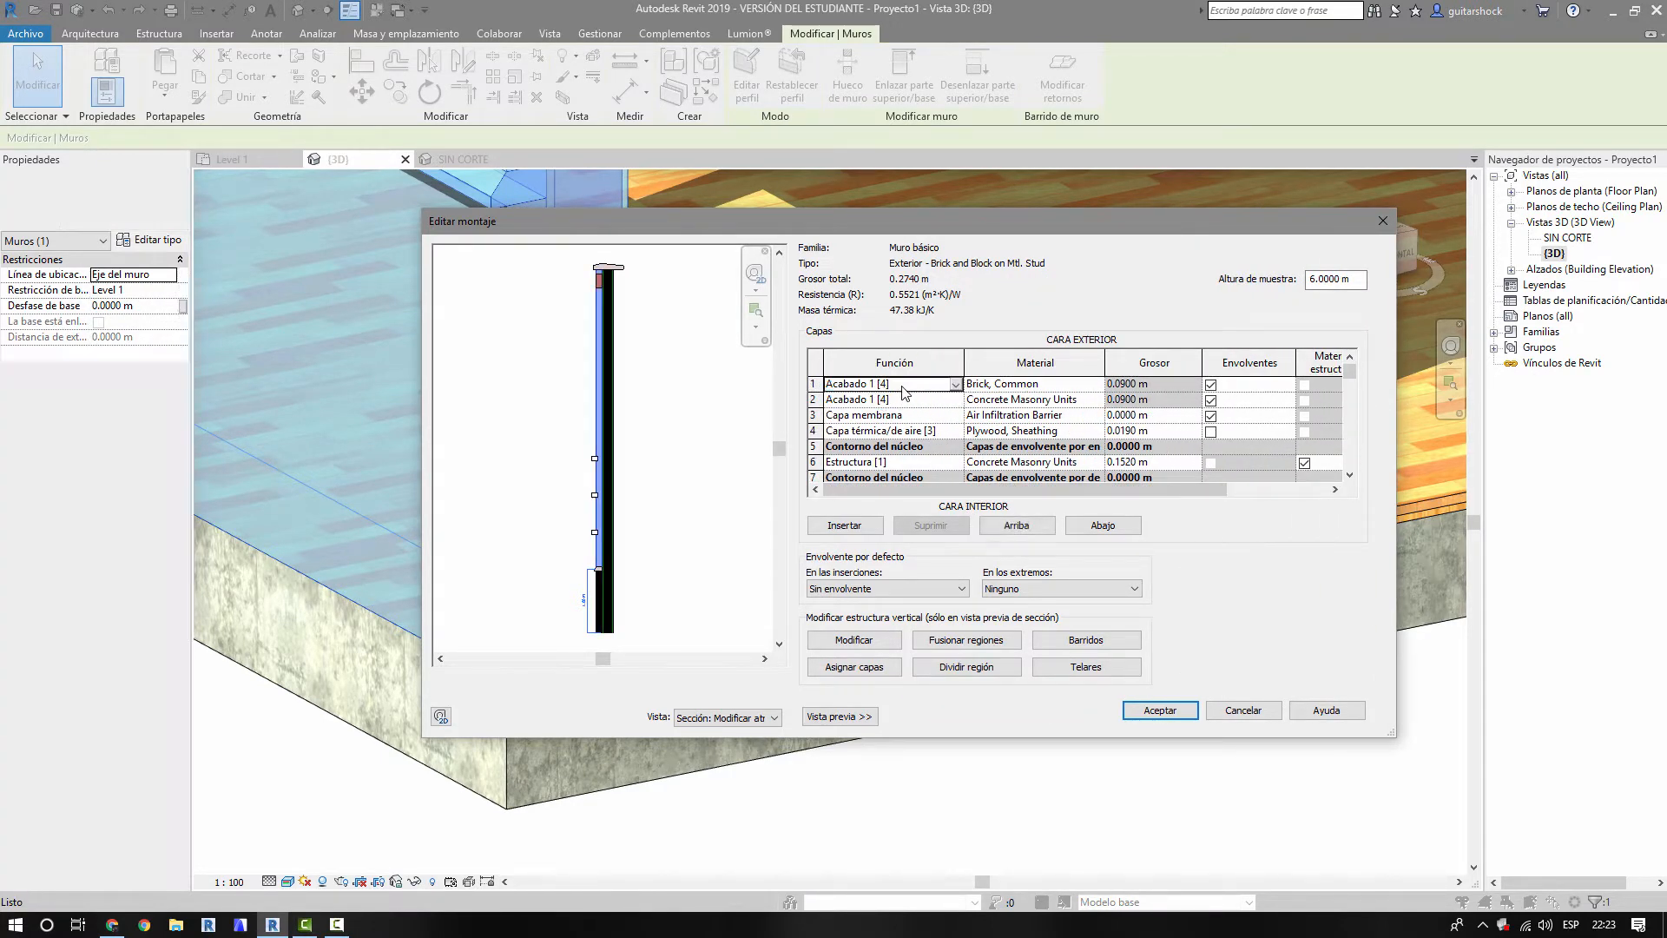
left_click(904, 399)
left_click(909, 386)
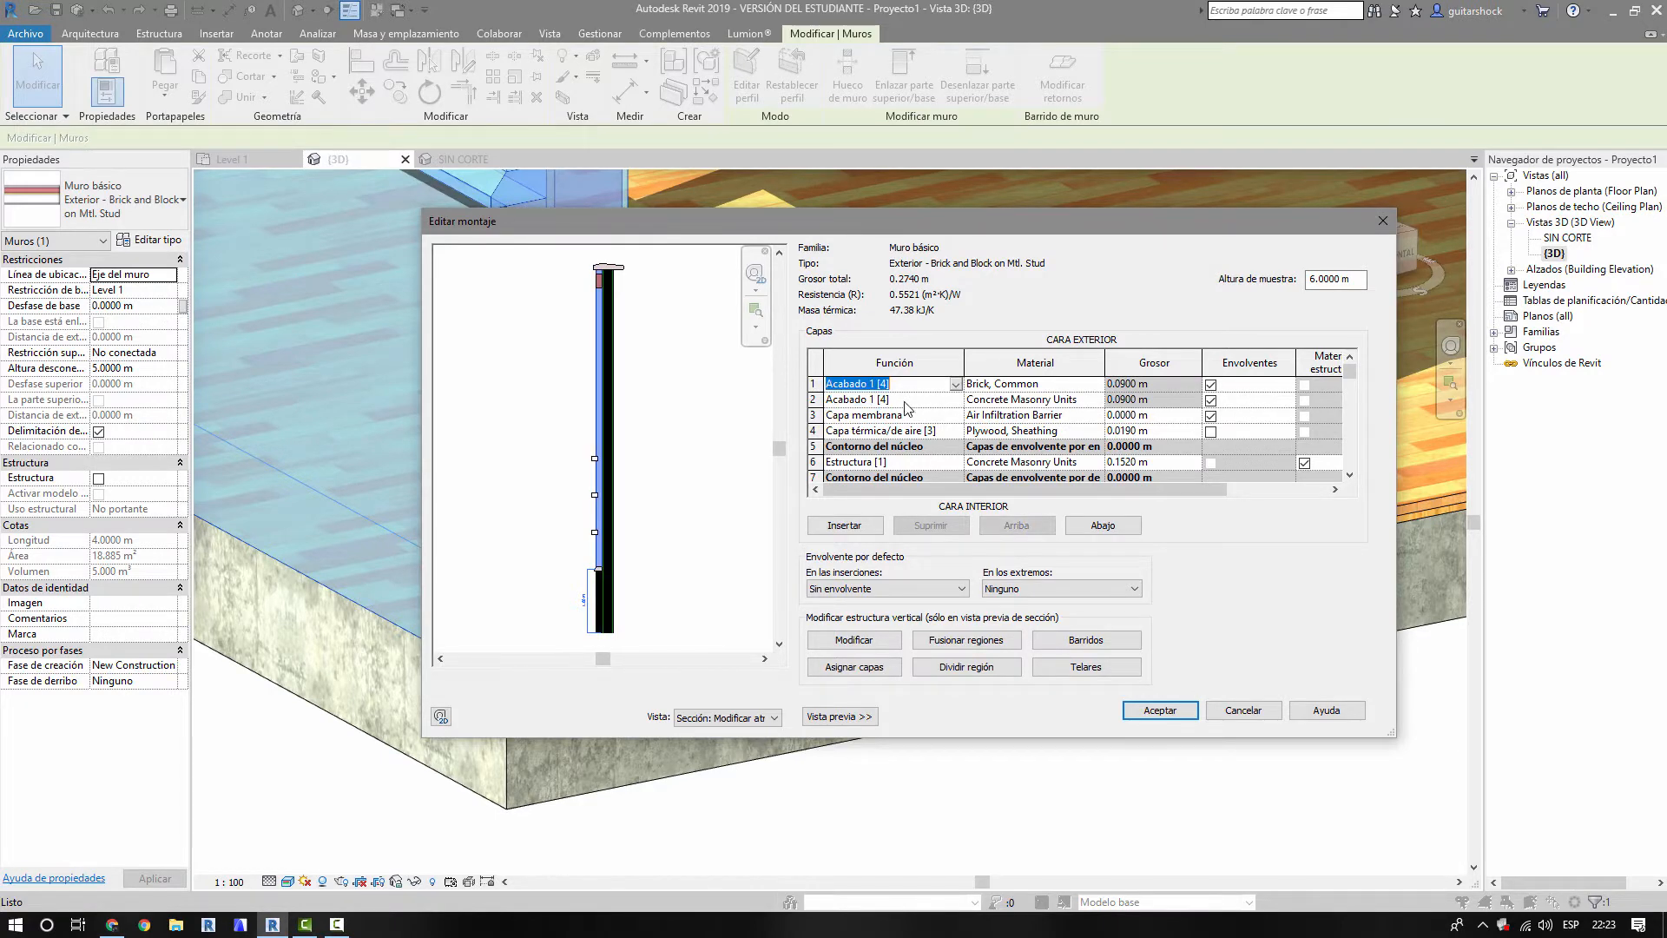
left_click_drag(891, 220, 1202, 187)
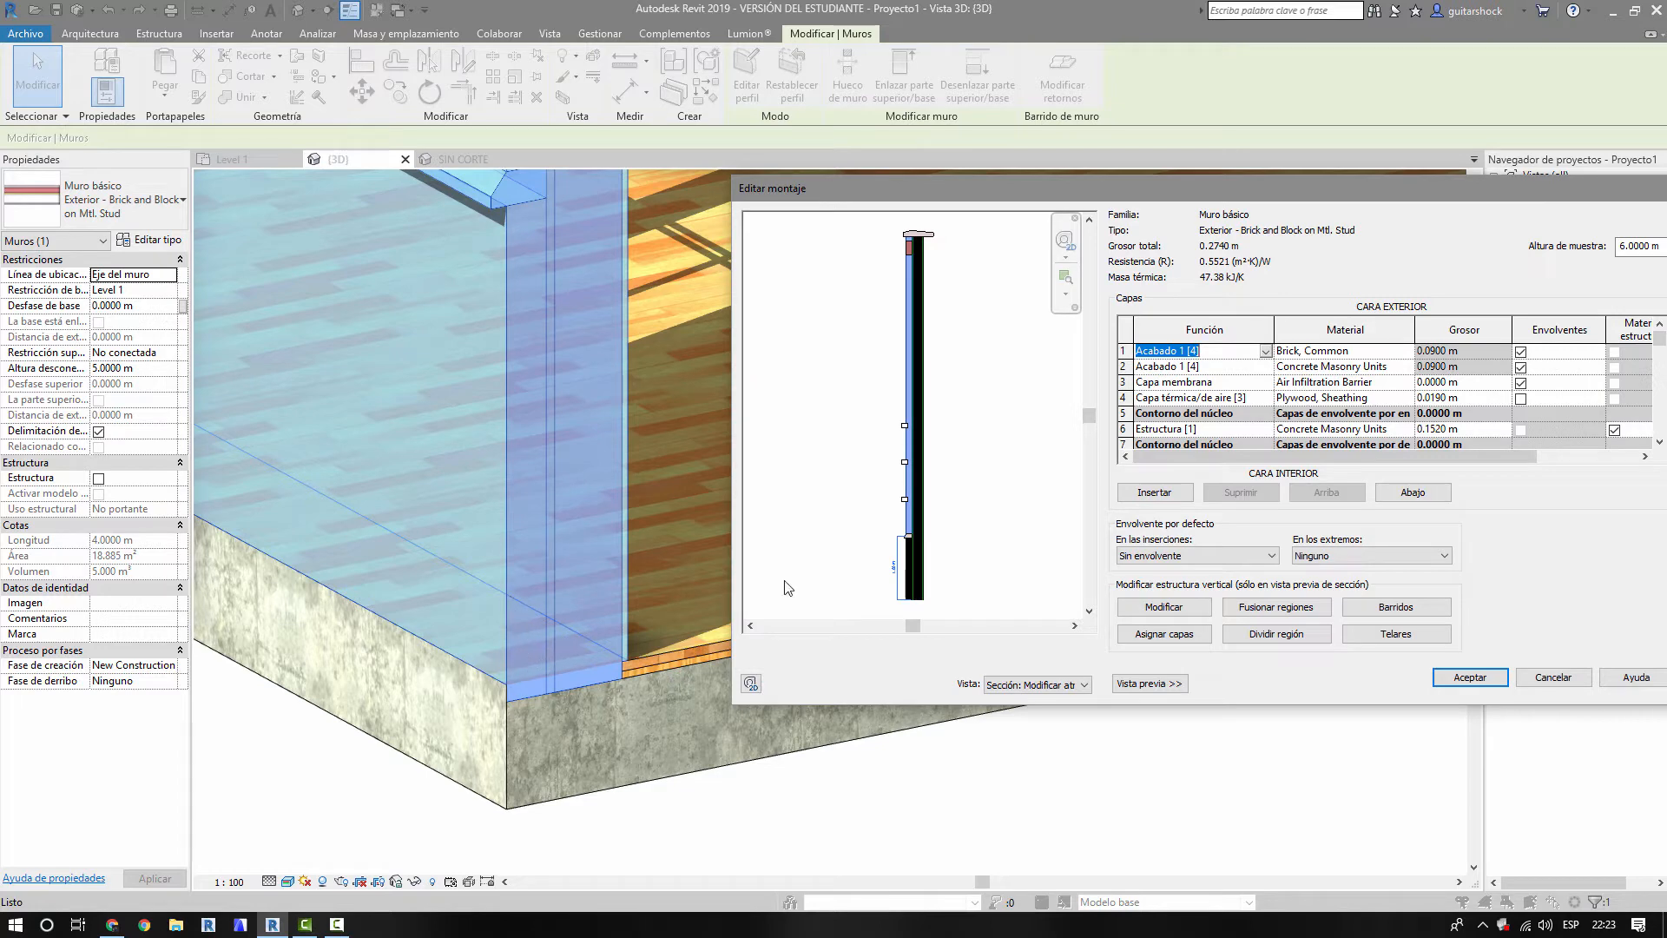
key("Down")
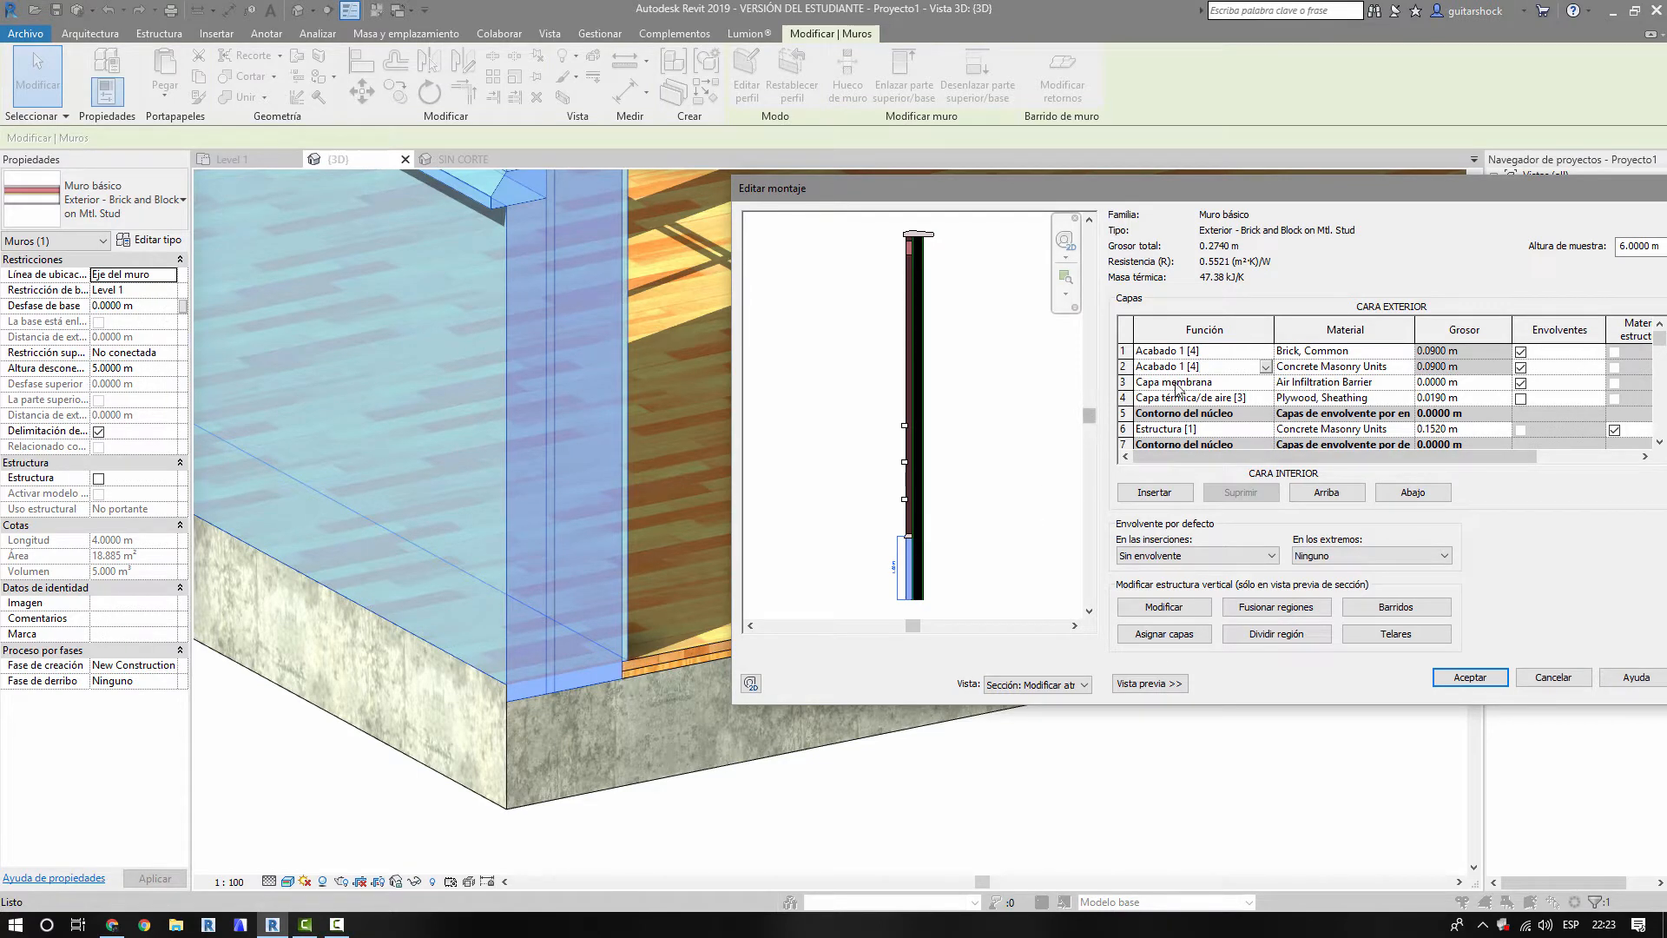
scroll(1181, 399, "down", 2)
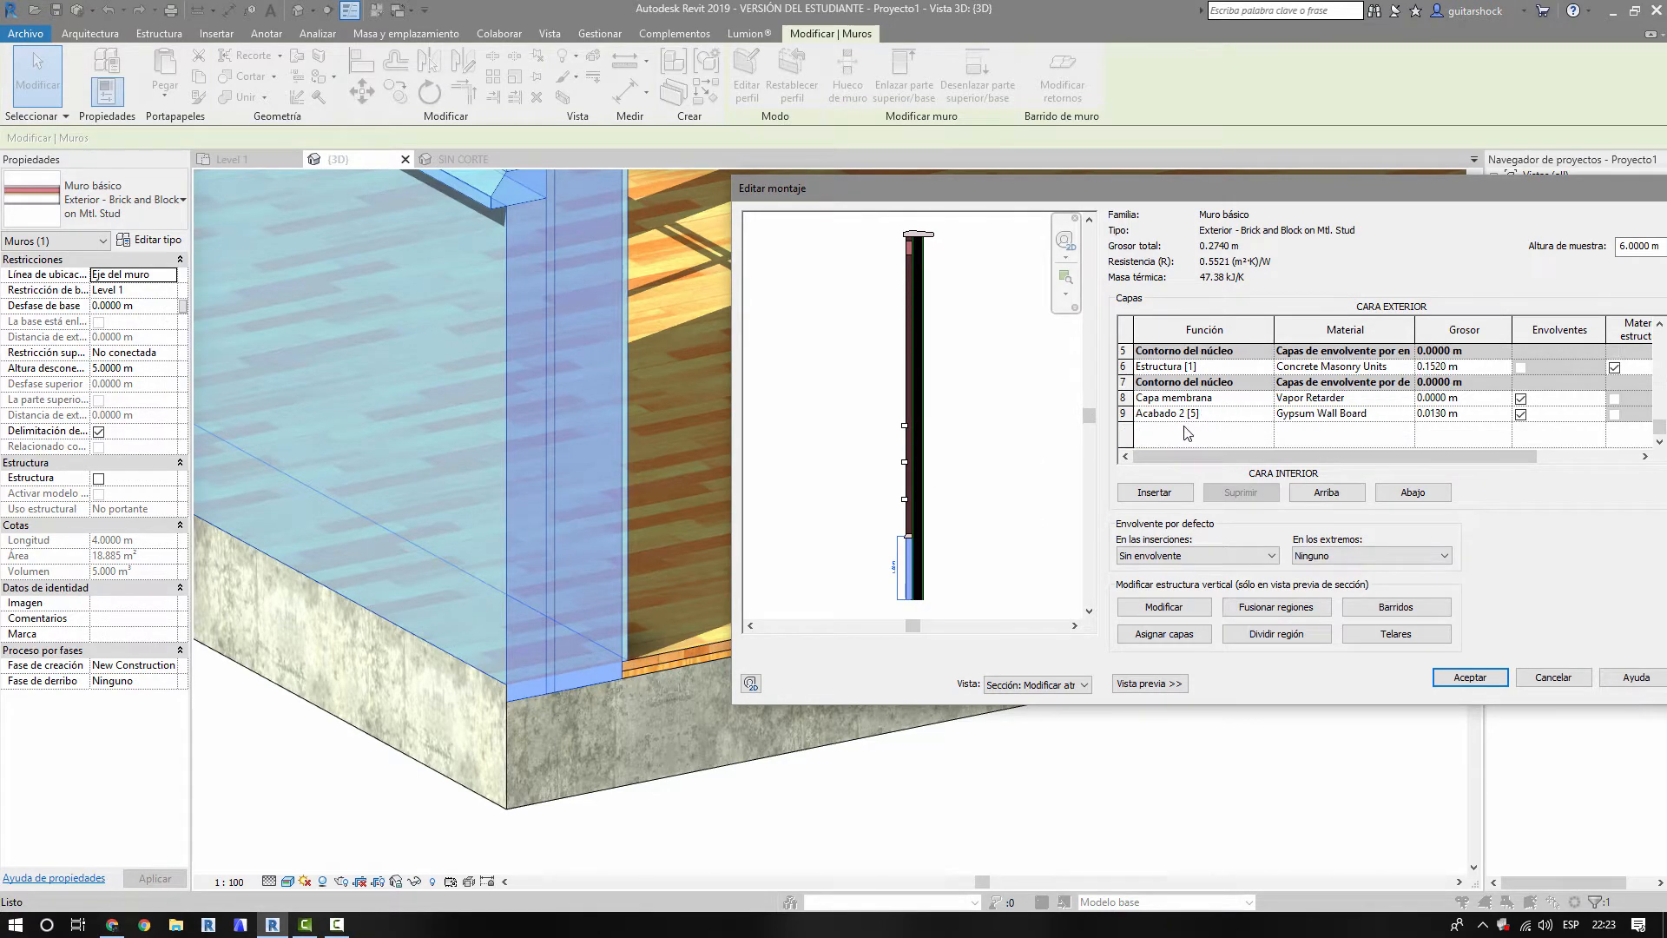
left_click(1187, 370)
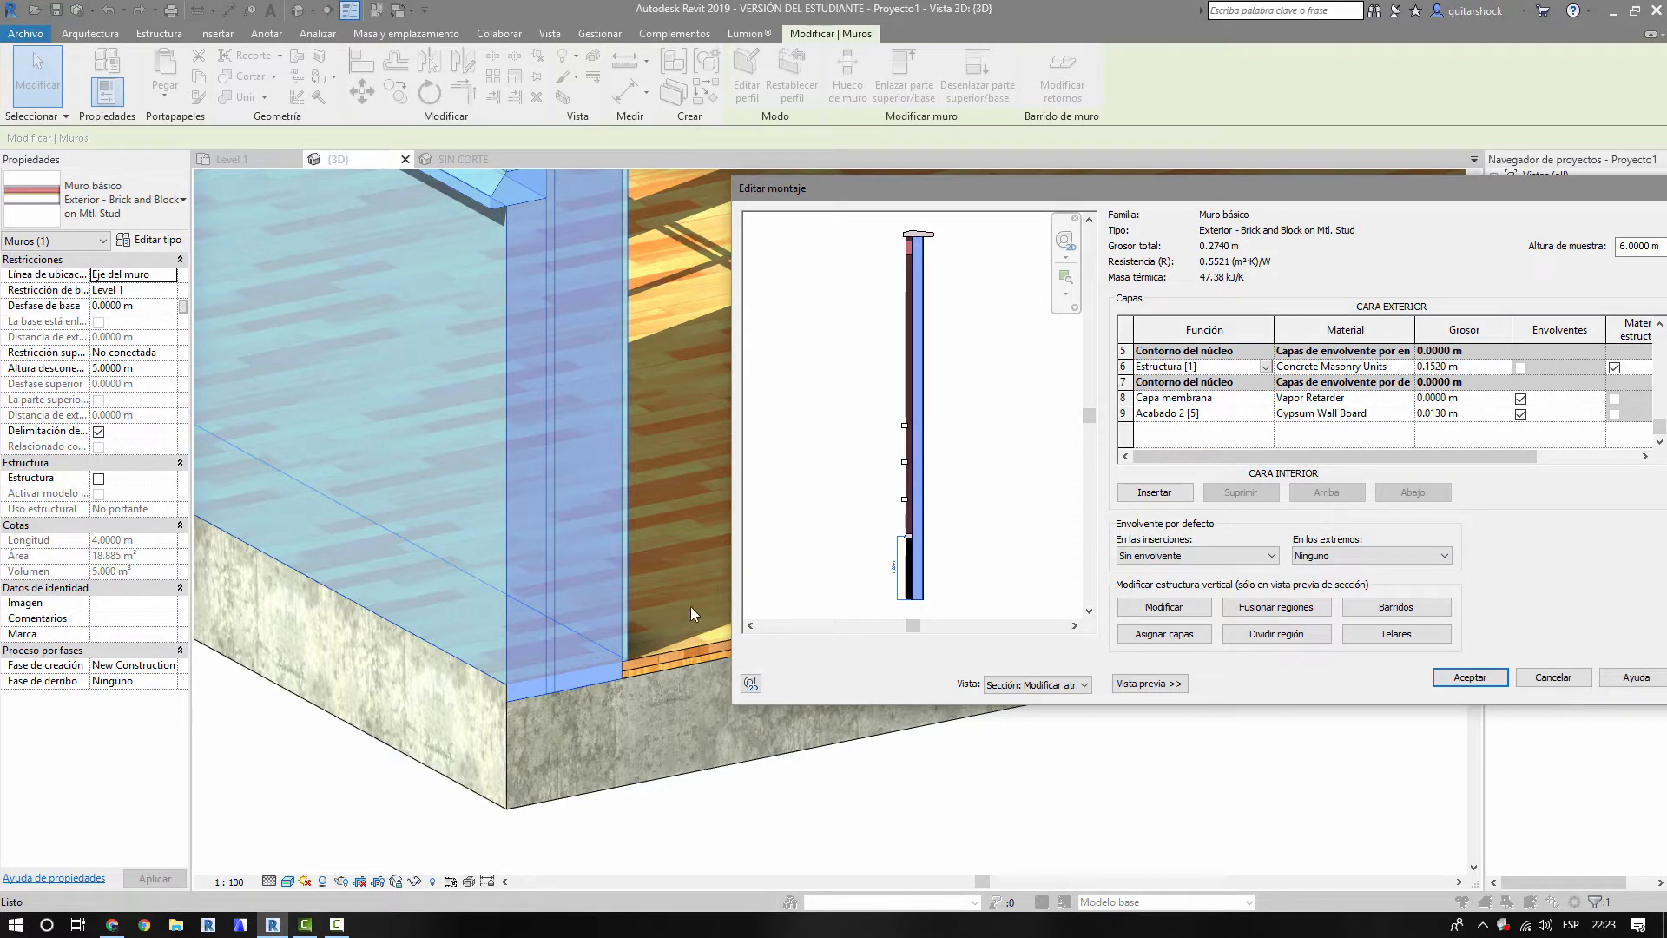
left_click(1189, 402)
left_click(1203, 368)
left_click(1228, 366)
scroll(1213, 414, "up", 1)
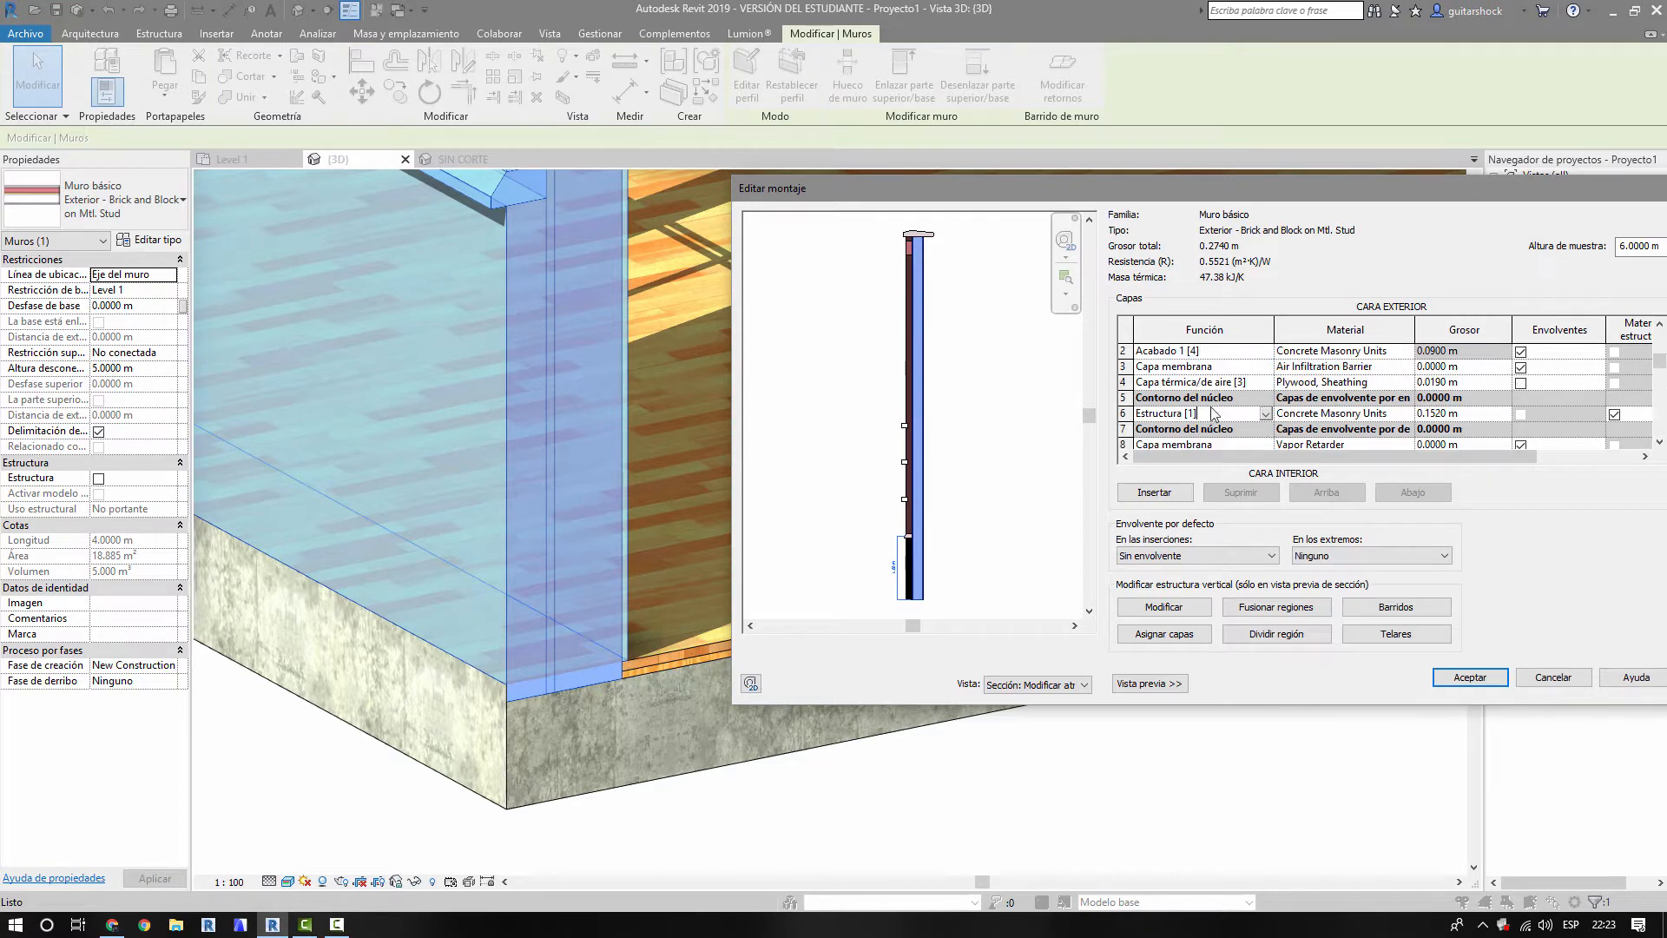
scroll(1217, 391, "up", 1)
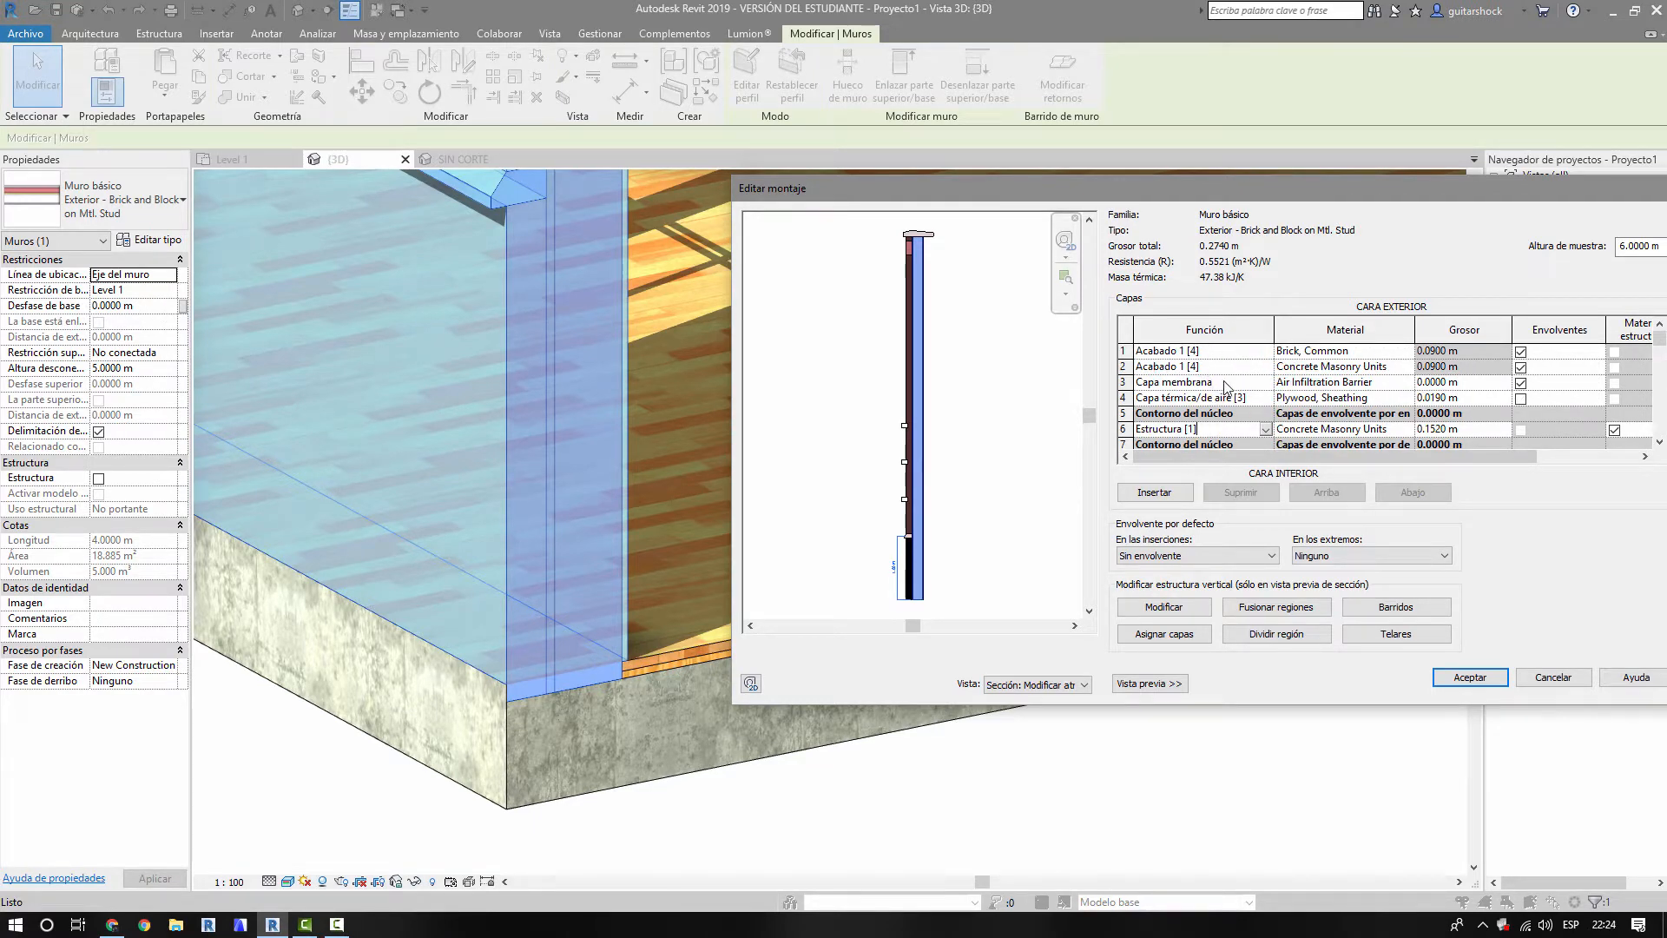
- Check the function options available for the wall's Air Infiltration Barrier membrane layer, and close the wall type's settings
left_click(1224, 384)
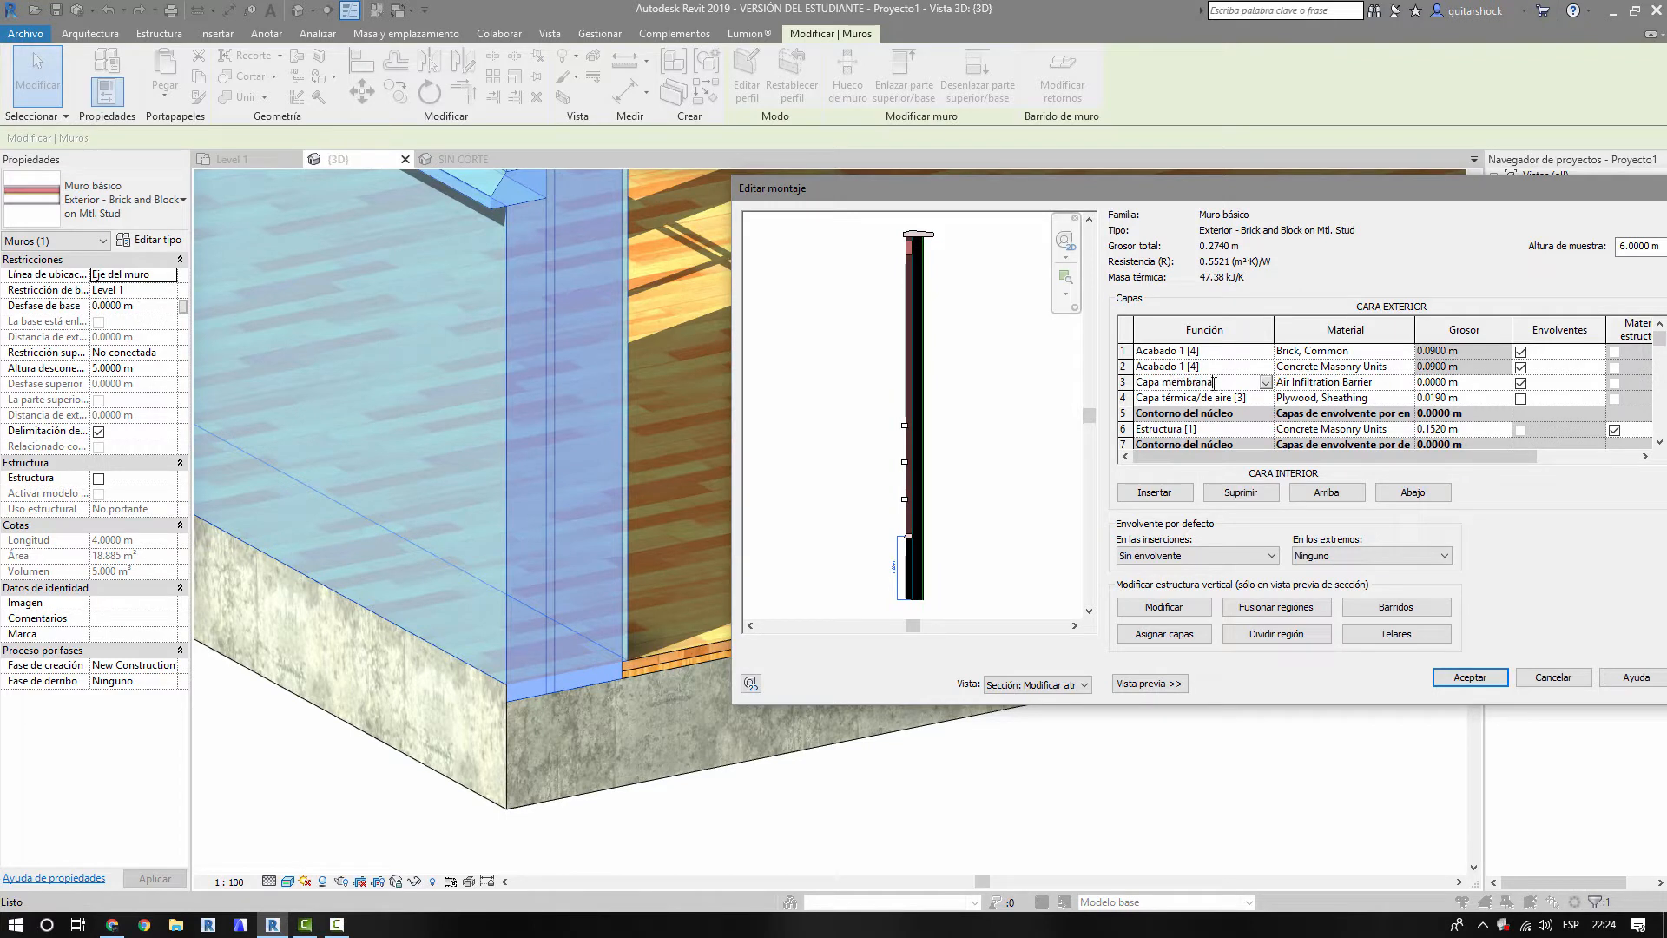
left_click(1264, 384)
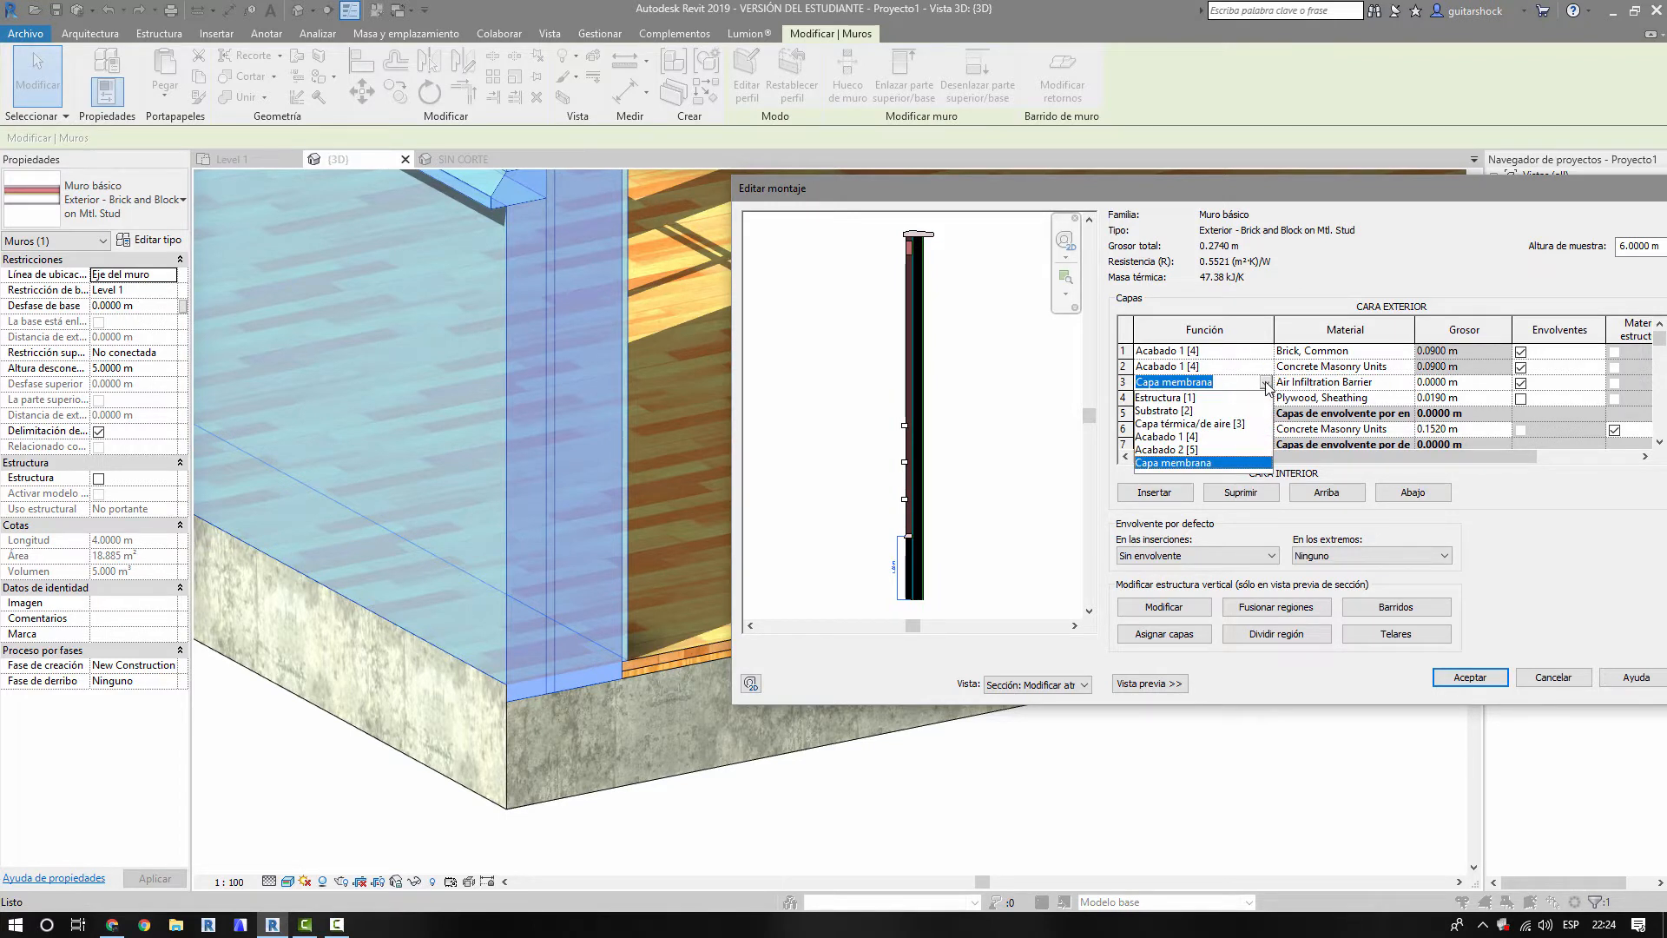
left_click(1264, 382)
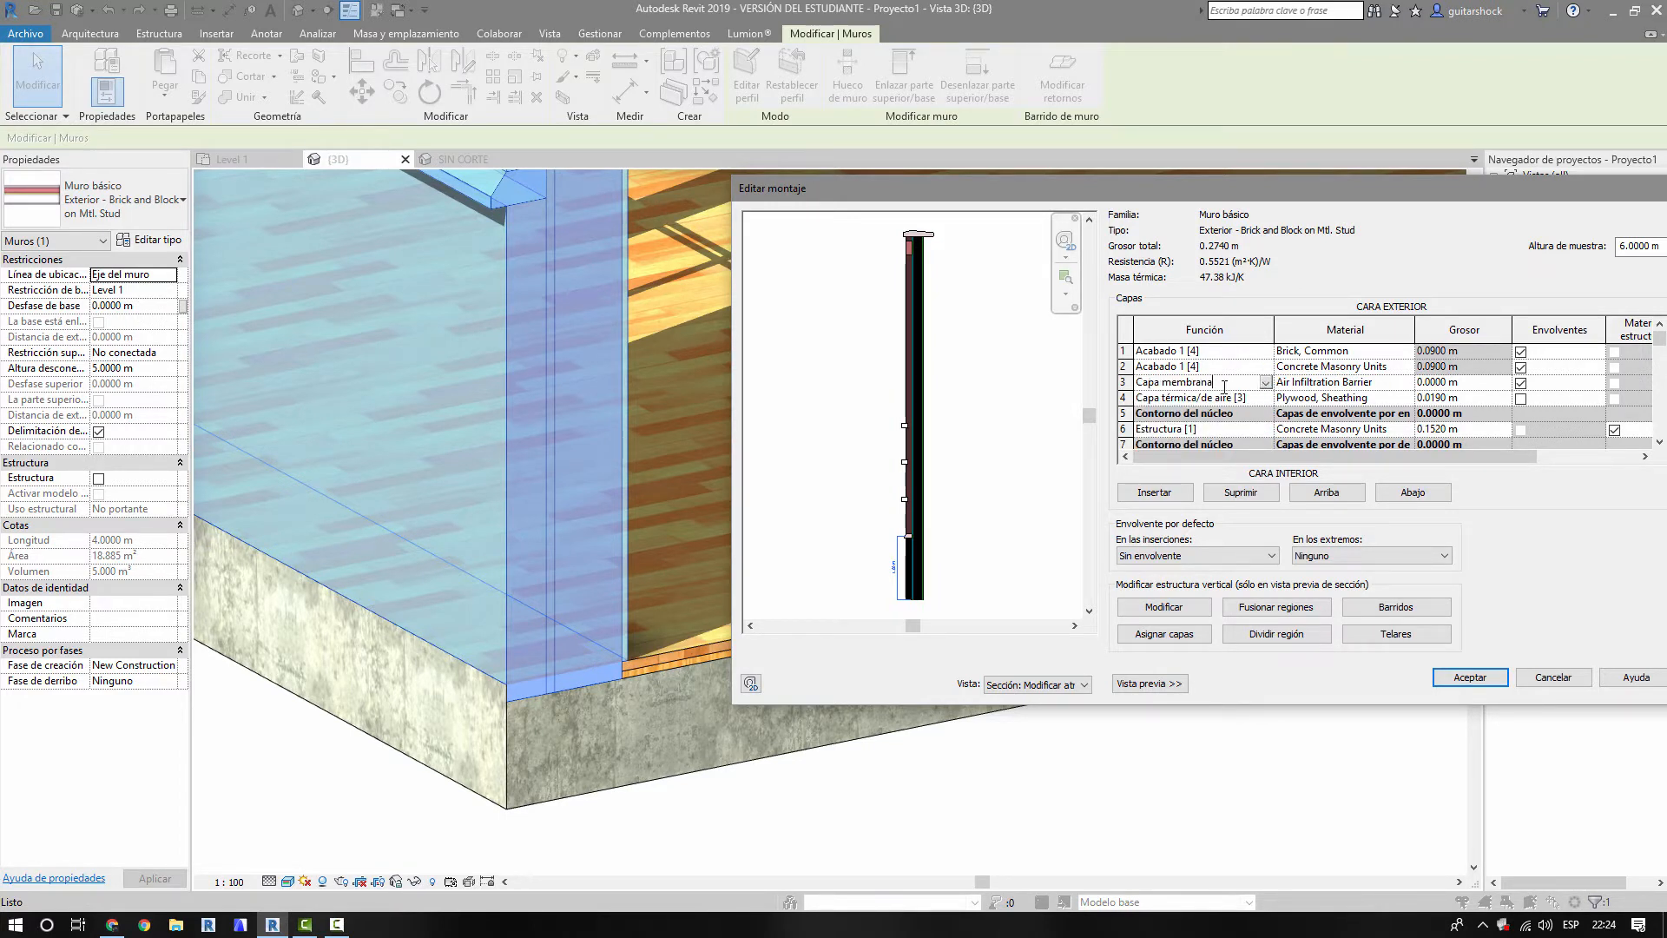
left_click_drag(1217, 383, 1079, 381)
left_click(1226, 368)
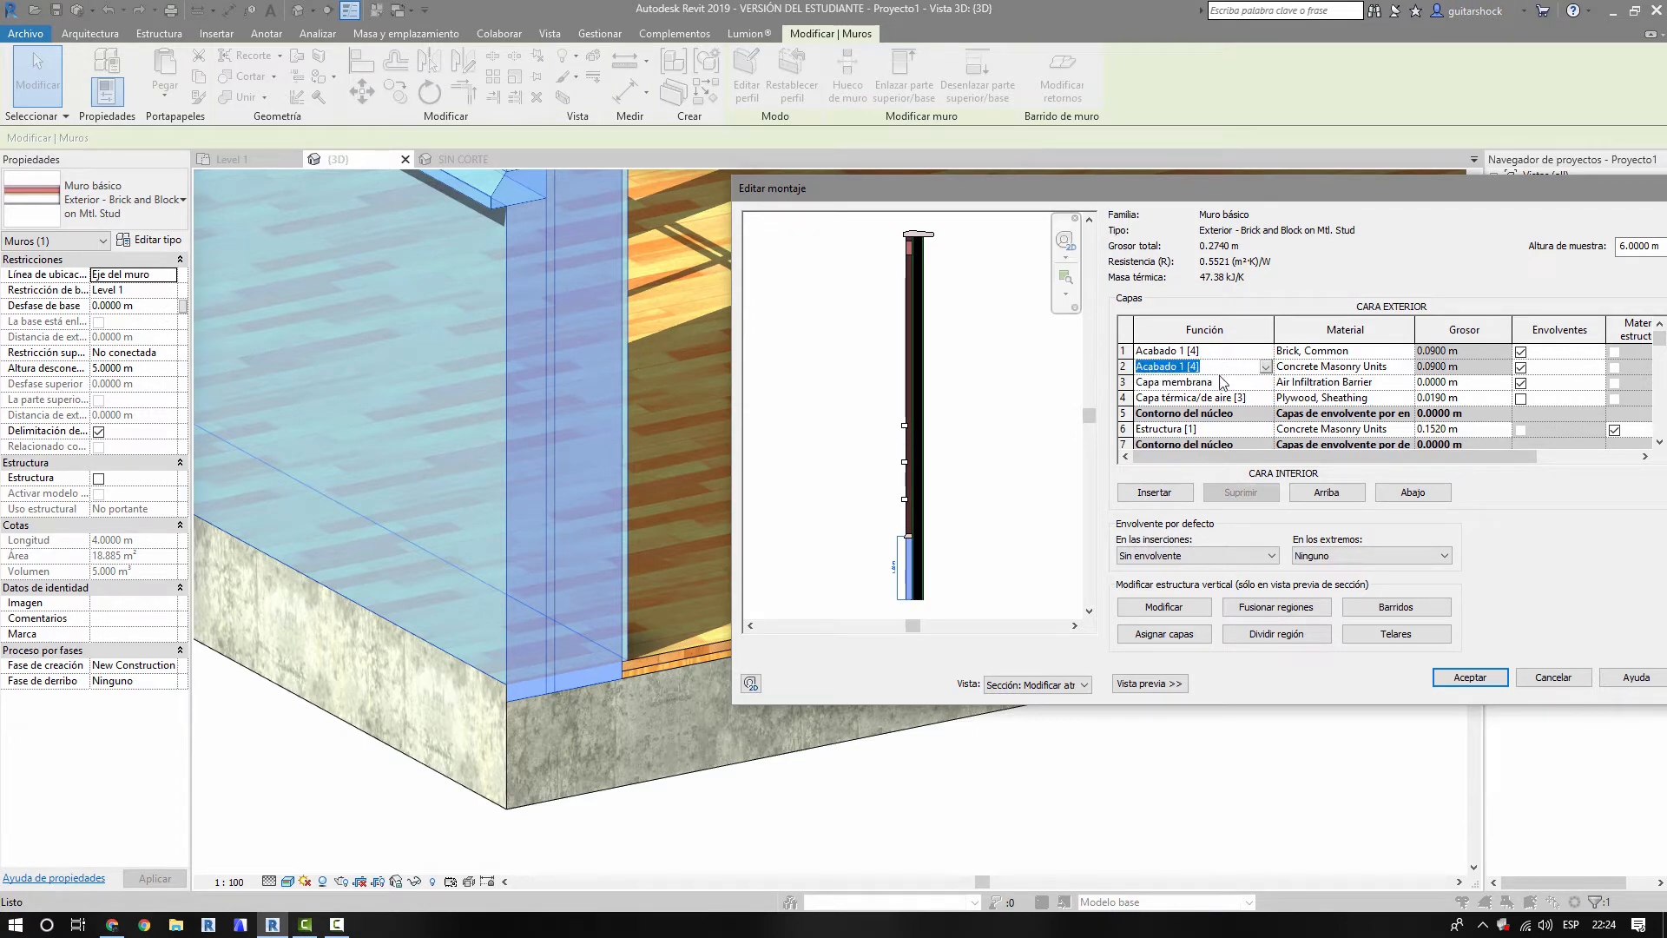
left_click(1220, 383)
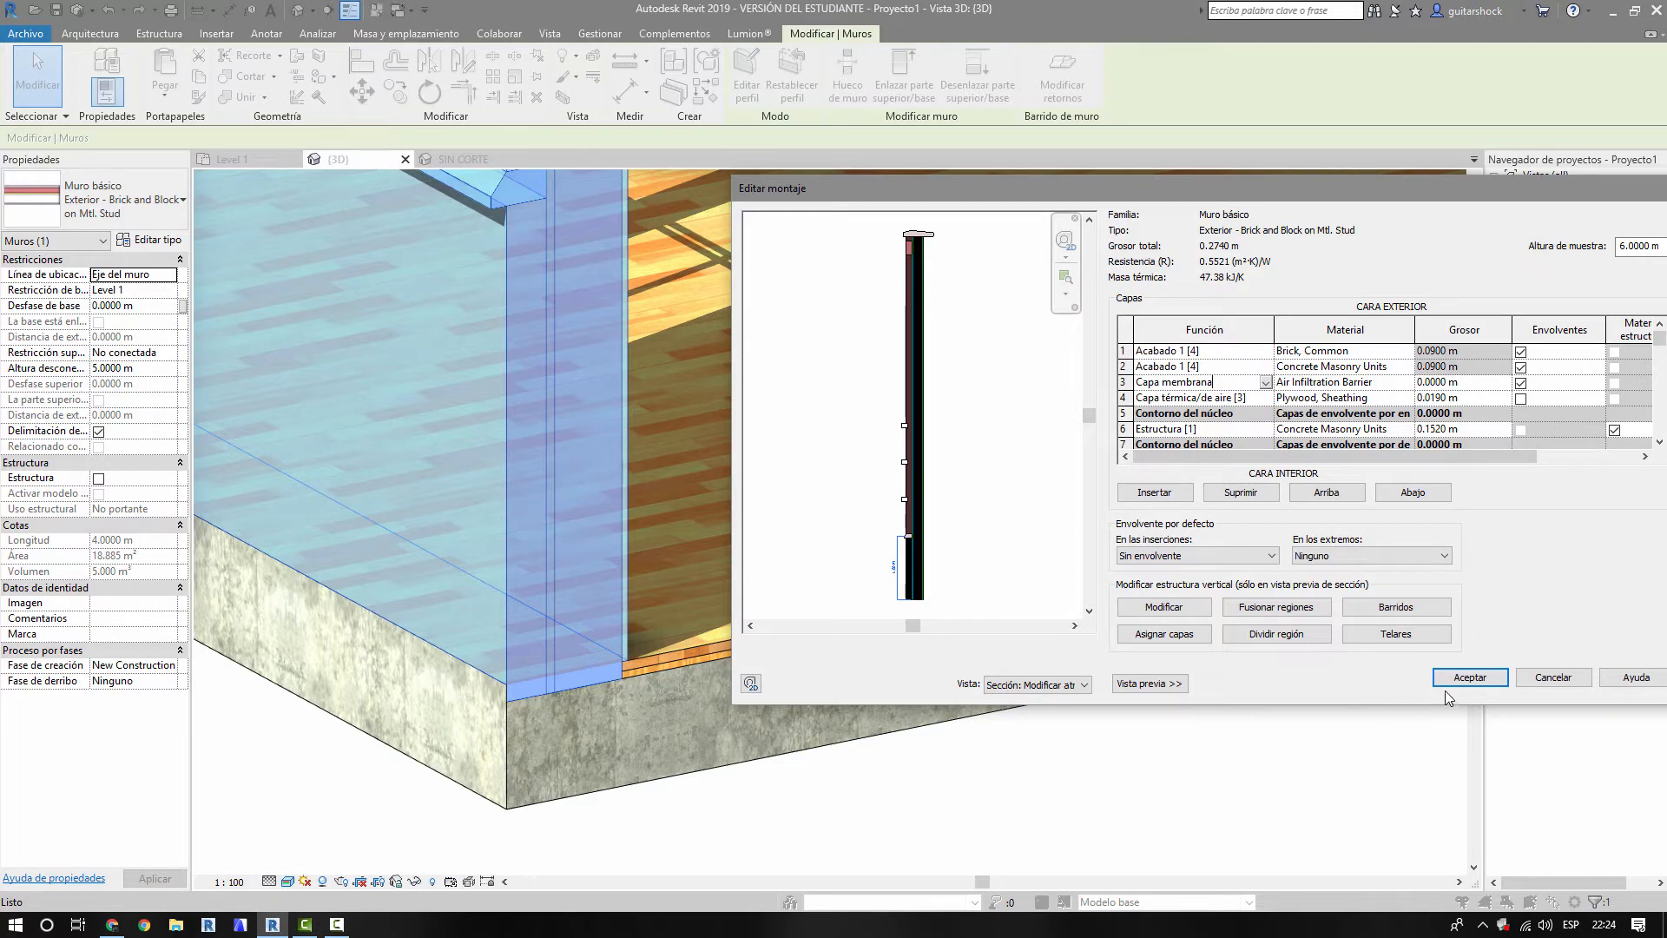
key("Return")
left_click(1394, 687)
left_click(993, 761)
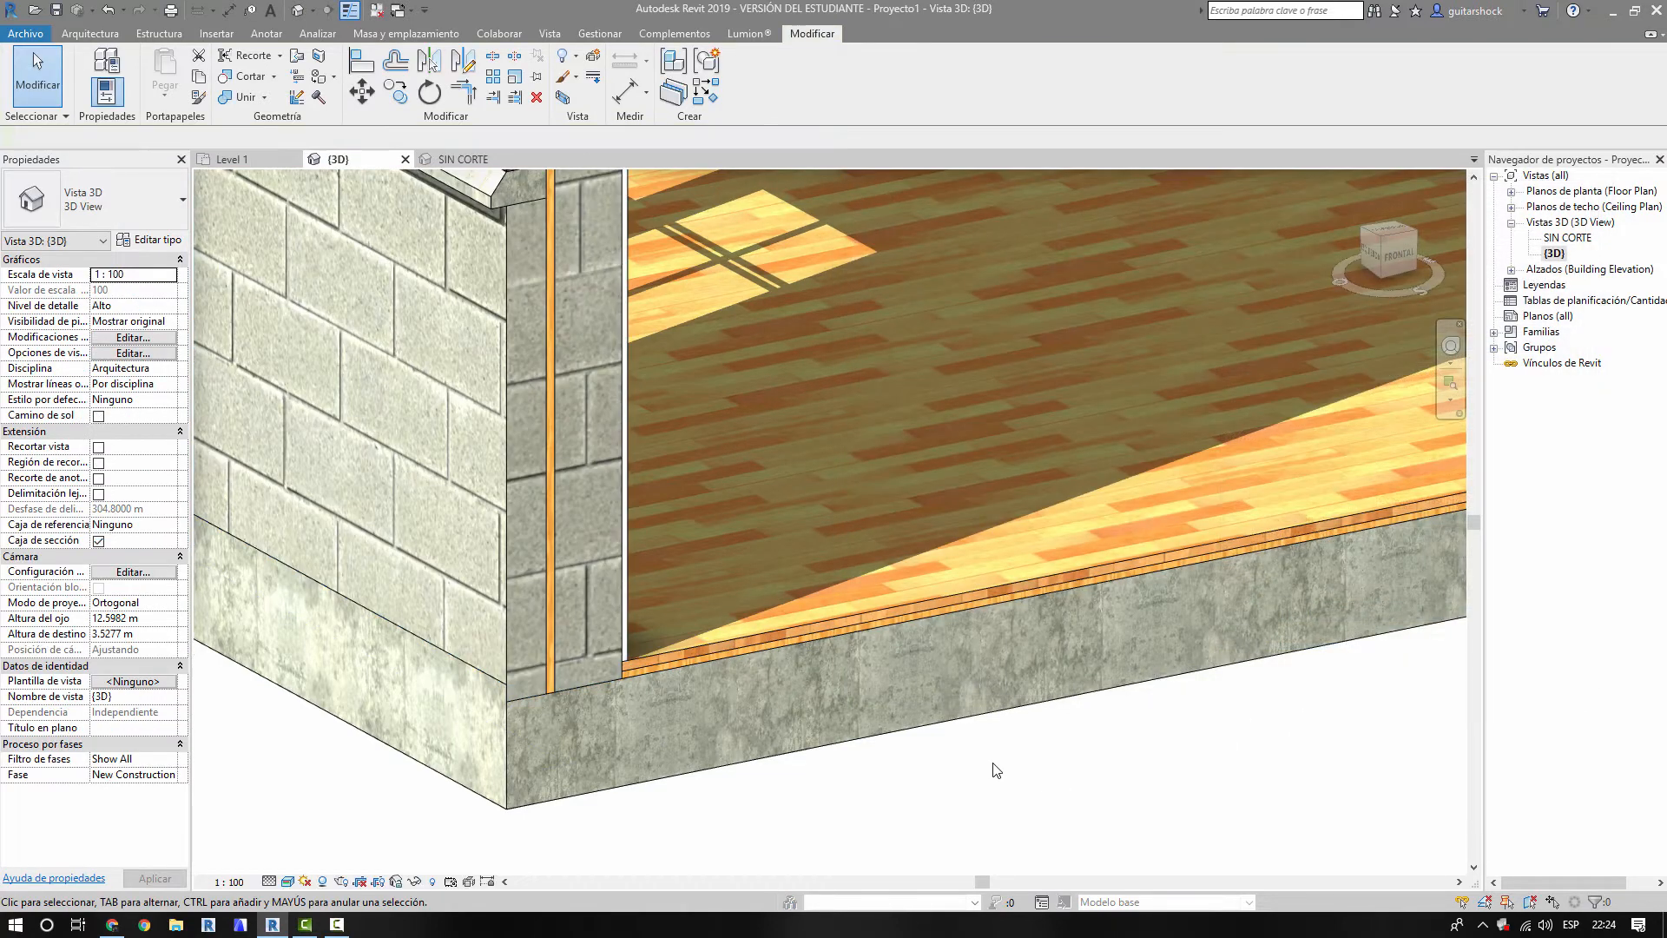
- Examine how the edge of the GWB on Mtl Stud ceiling meets the exterior wall
scroll(899, 539, "down", 2)
middle_click_drag(899, 564, 896, 663)
middle_click_drag(885, 573, 849, 778)
middle_click_drag(843, 615, 838, 778)
middle_click_drag(800, 535, 795, 741)
middle_click_drag(757, 514, 746, 691)
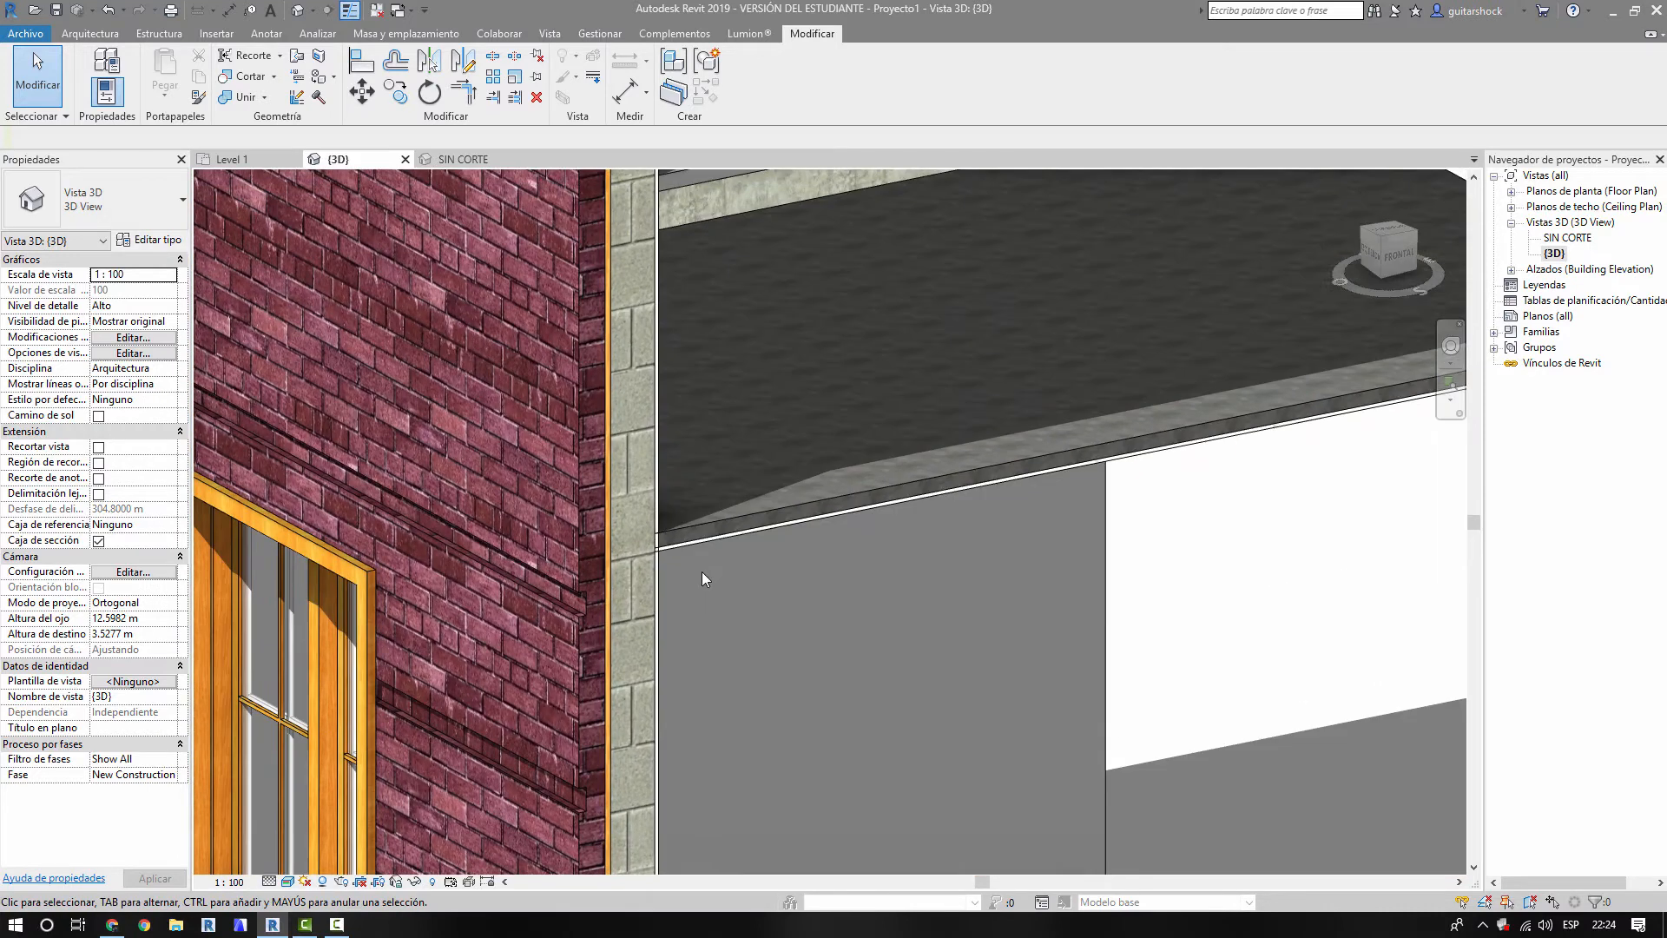
left_click(685, 539)
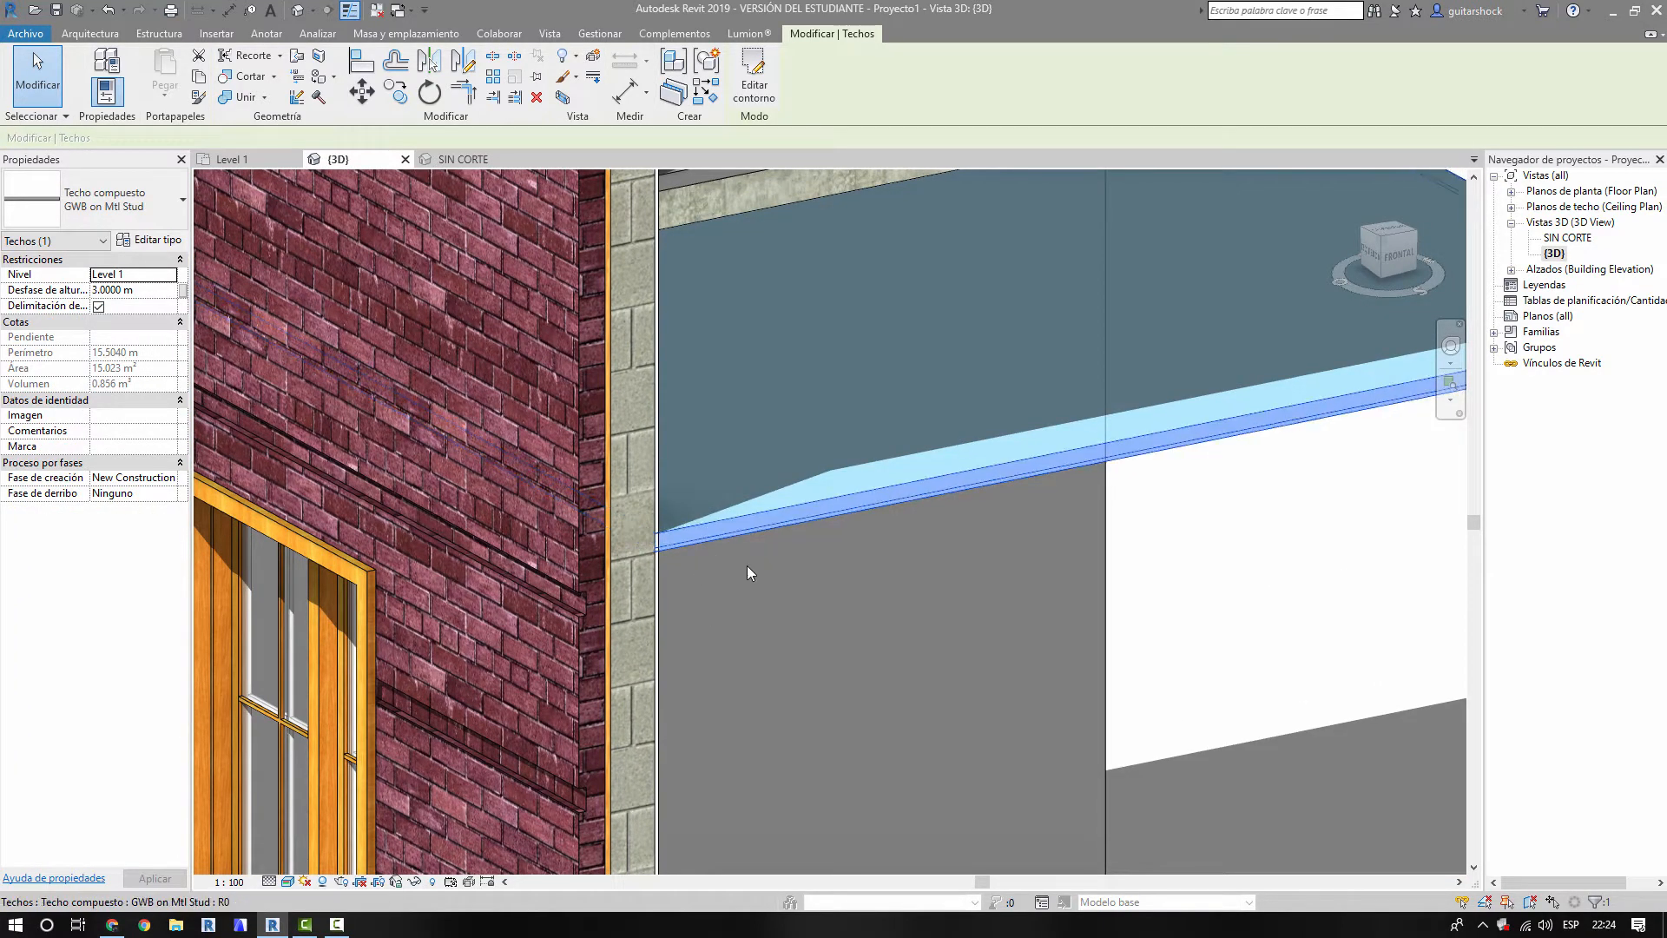
scroll(737, 566, "up", 2)
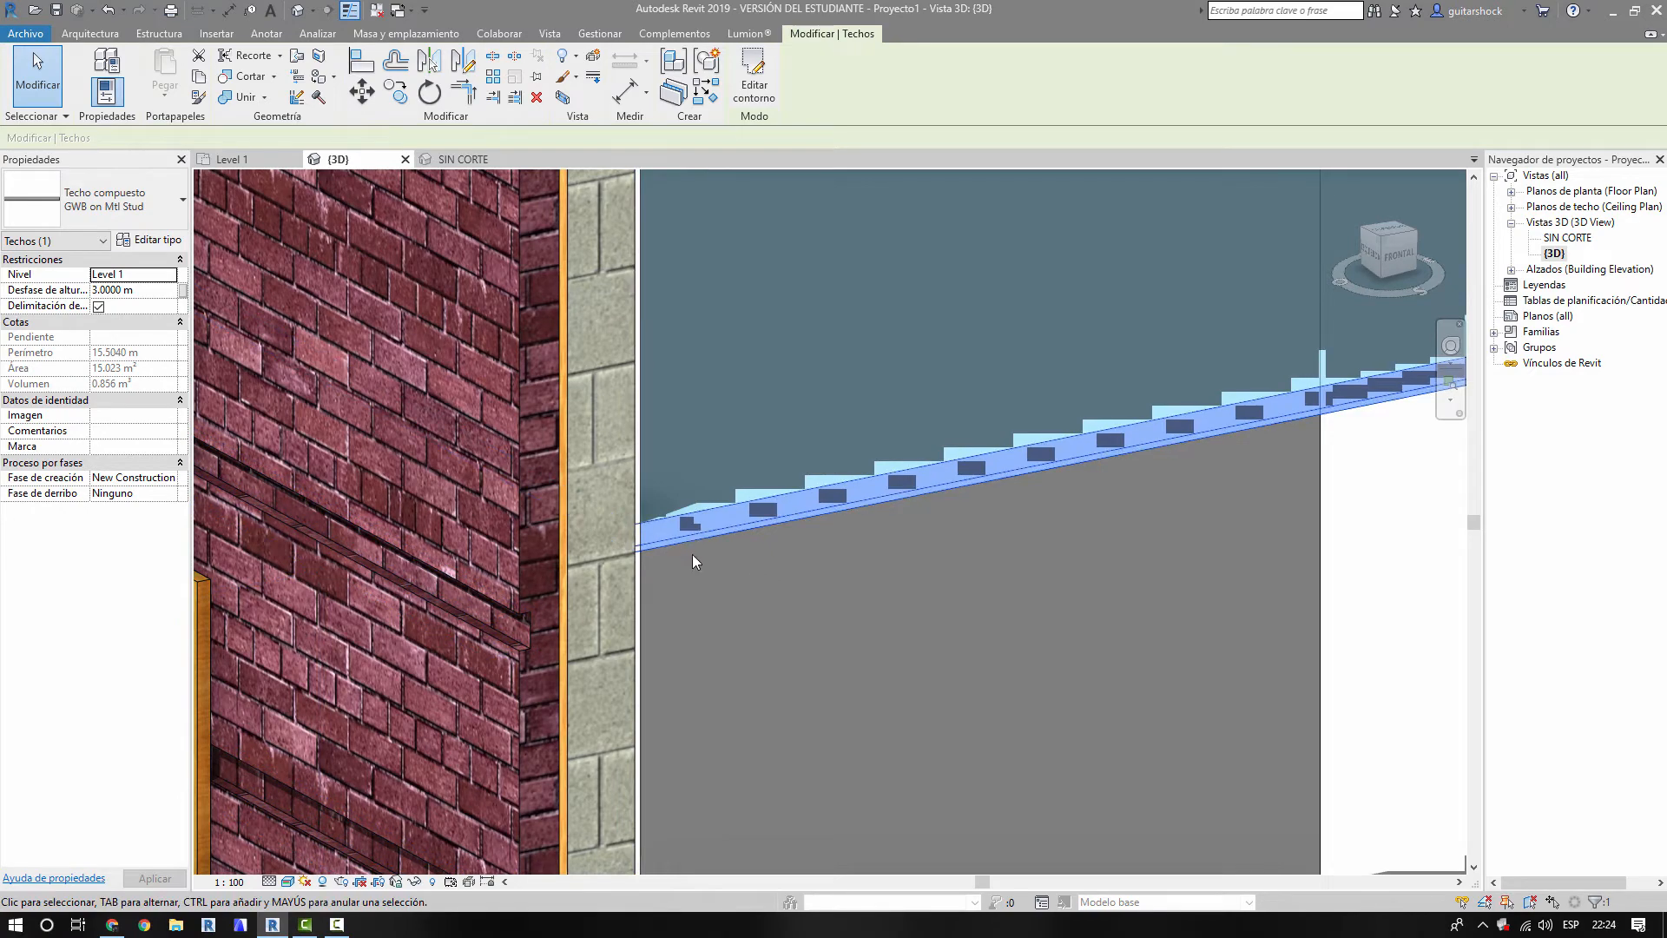
left_click(747, 608)
mouse_move(783, 612)
middle_mouse_down("shift")
mouse_move(712, 341)
mouse_move(741, 692)
mouse_move(707, 544)
mouse_move(744, 726)
mouse_move(755, 565)
mouse_move(762, 625)
mouse_move(611, 672)
middle_mouse_up("shift")
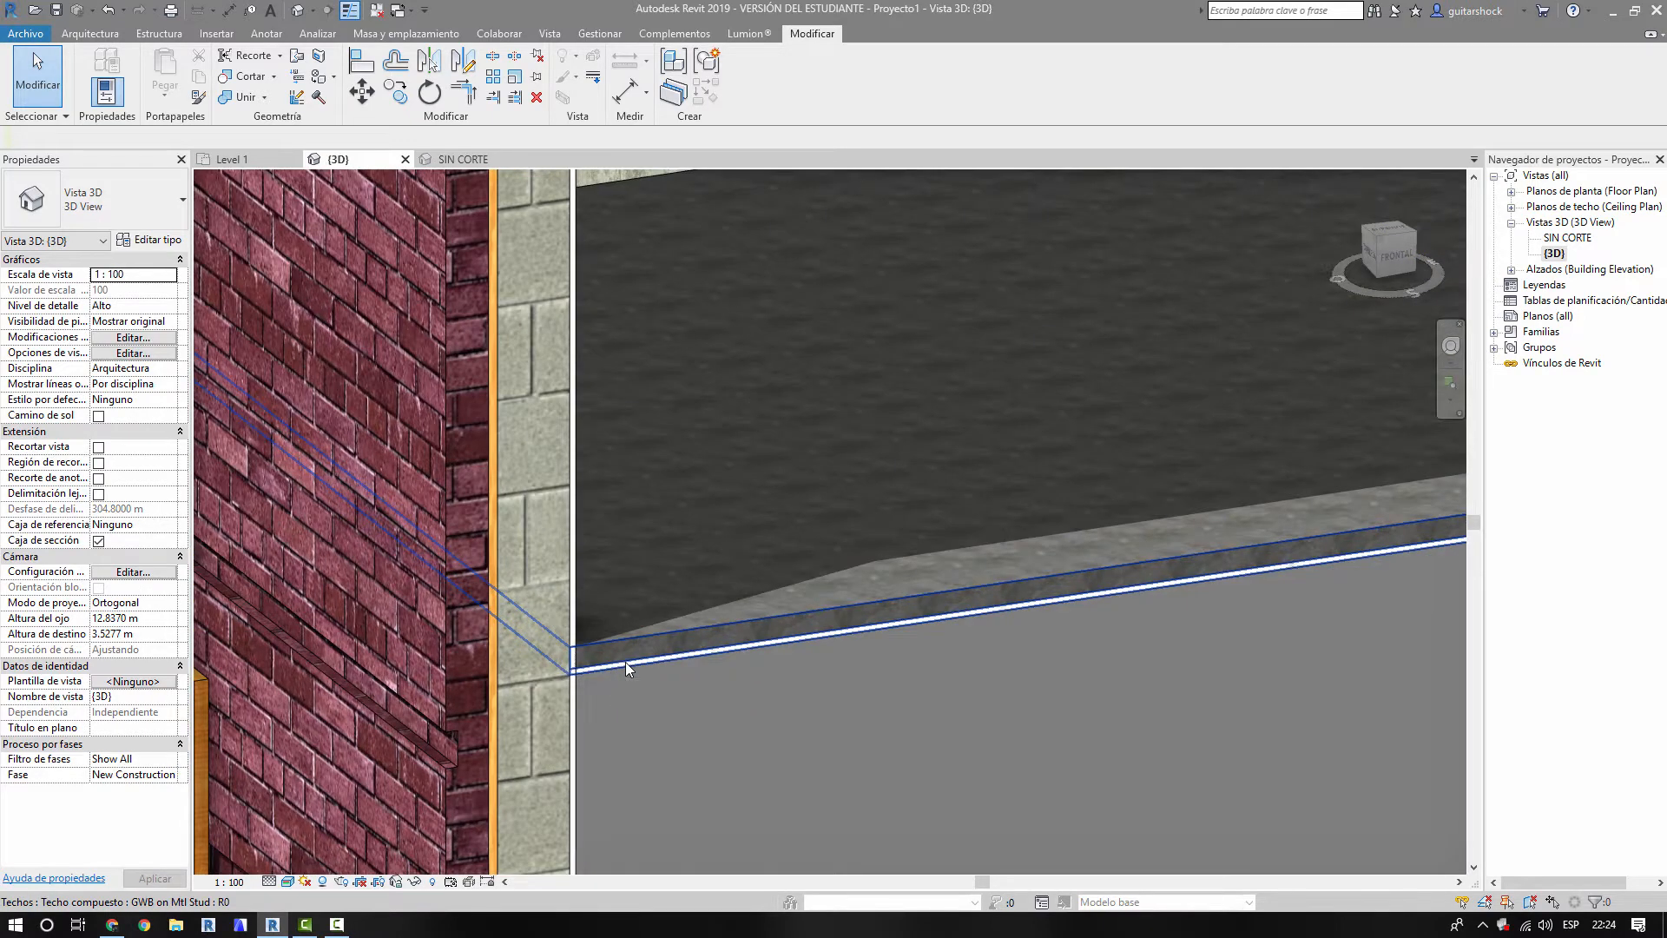
- Join the geometry of the GWB on Mtl Stud ceiling and the exterior wall
left_click(625, 662)
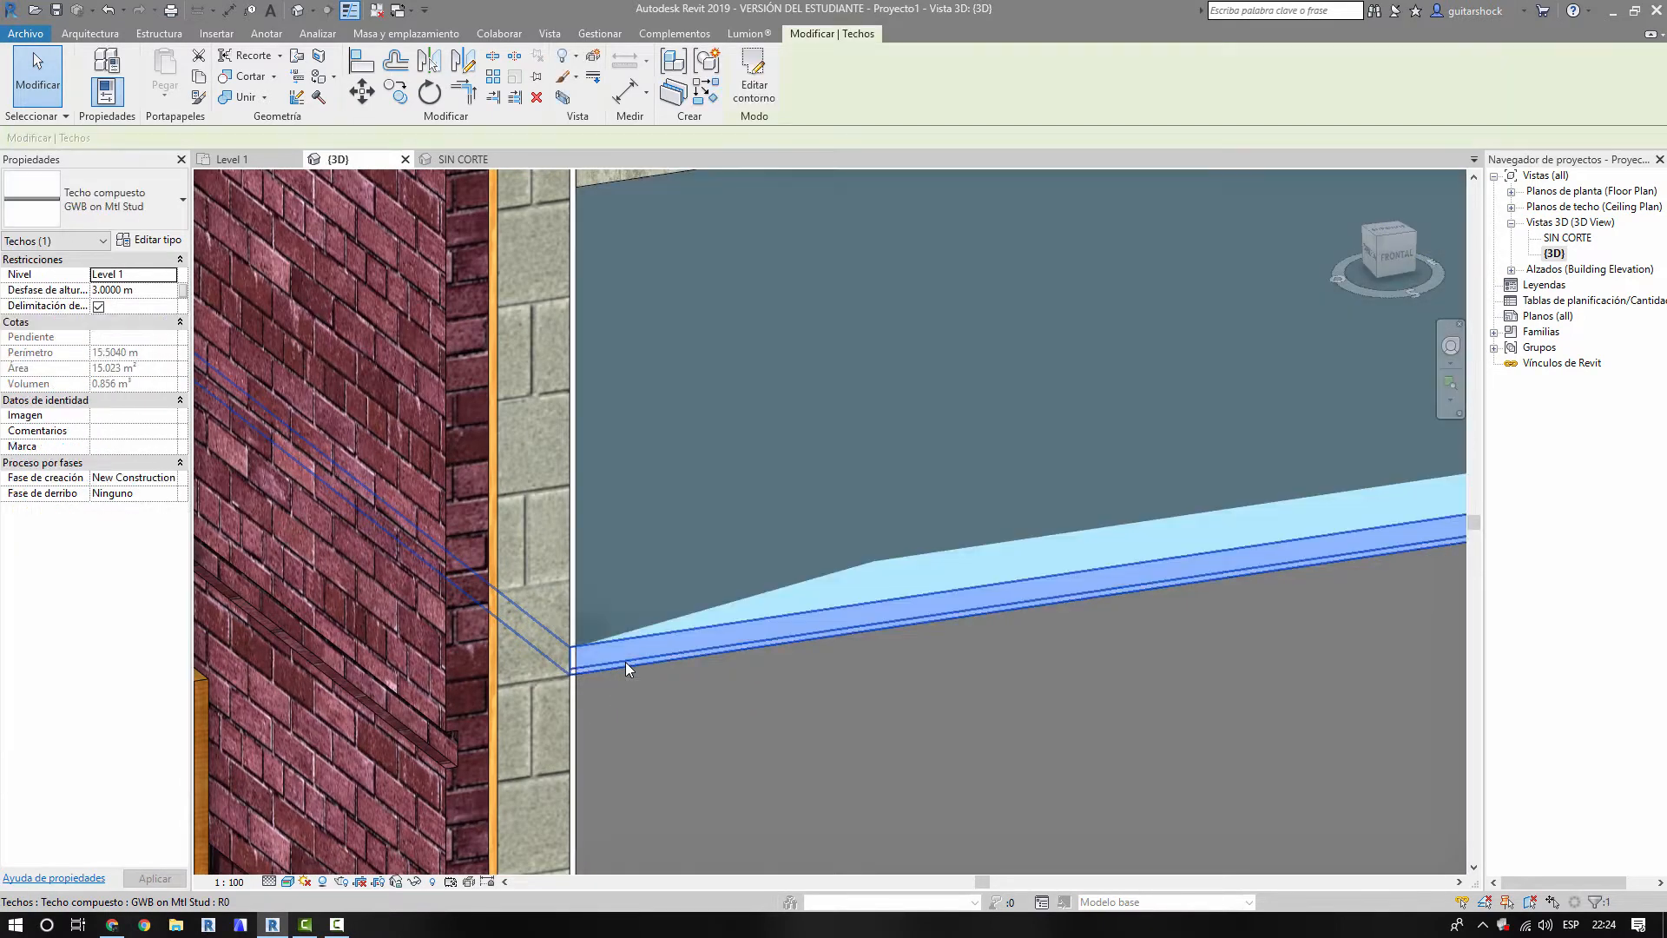
left_click(244, 97)
left_click(566, 700)
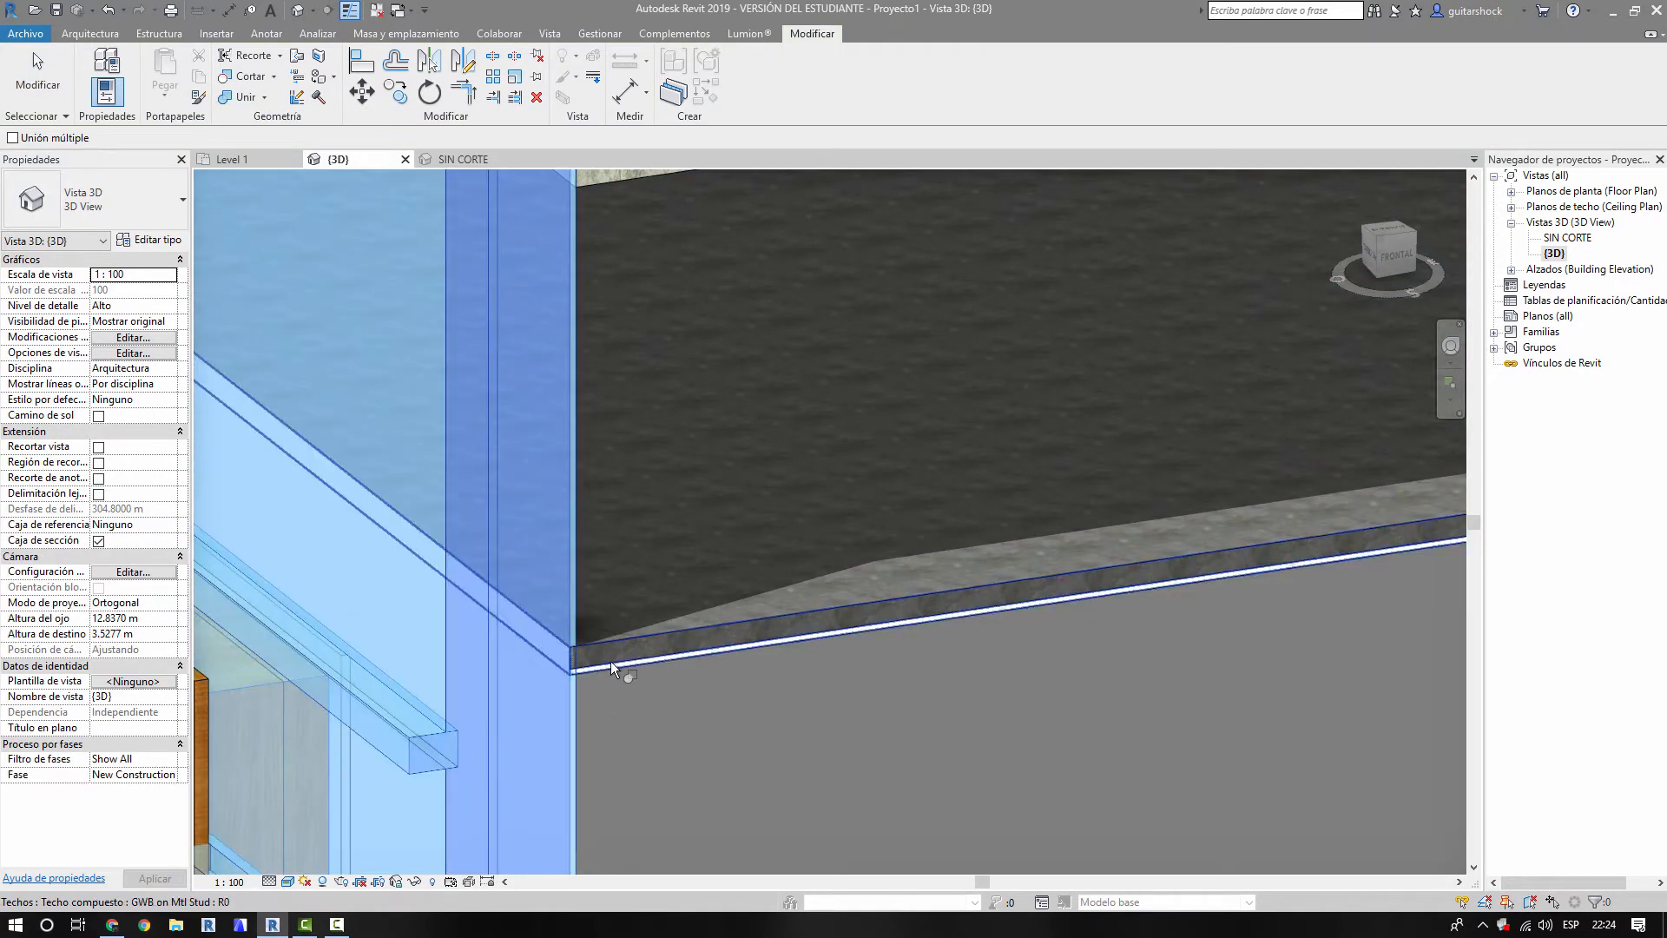
left_click(611, 662)
left_click(623, 663)
left_click(569, 707)
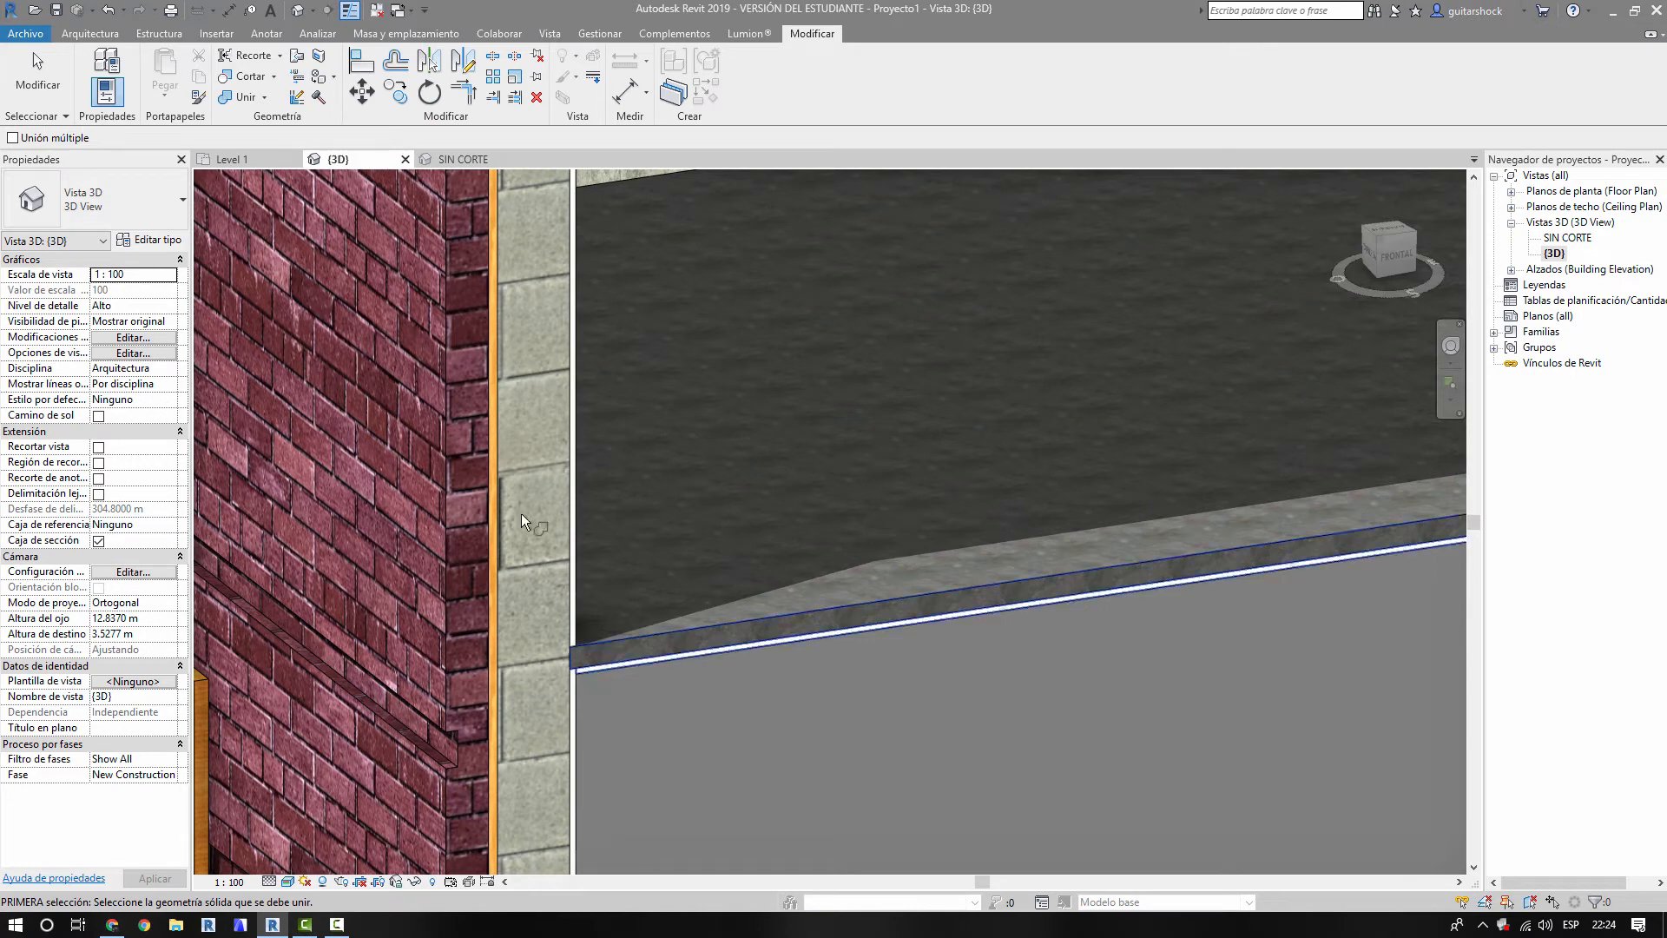
left_click(37, 79)
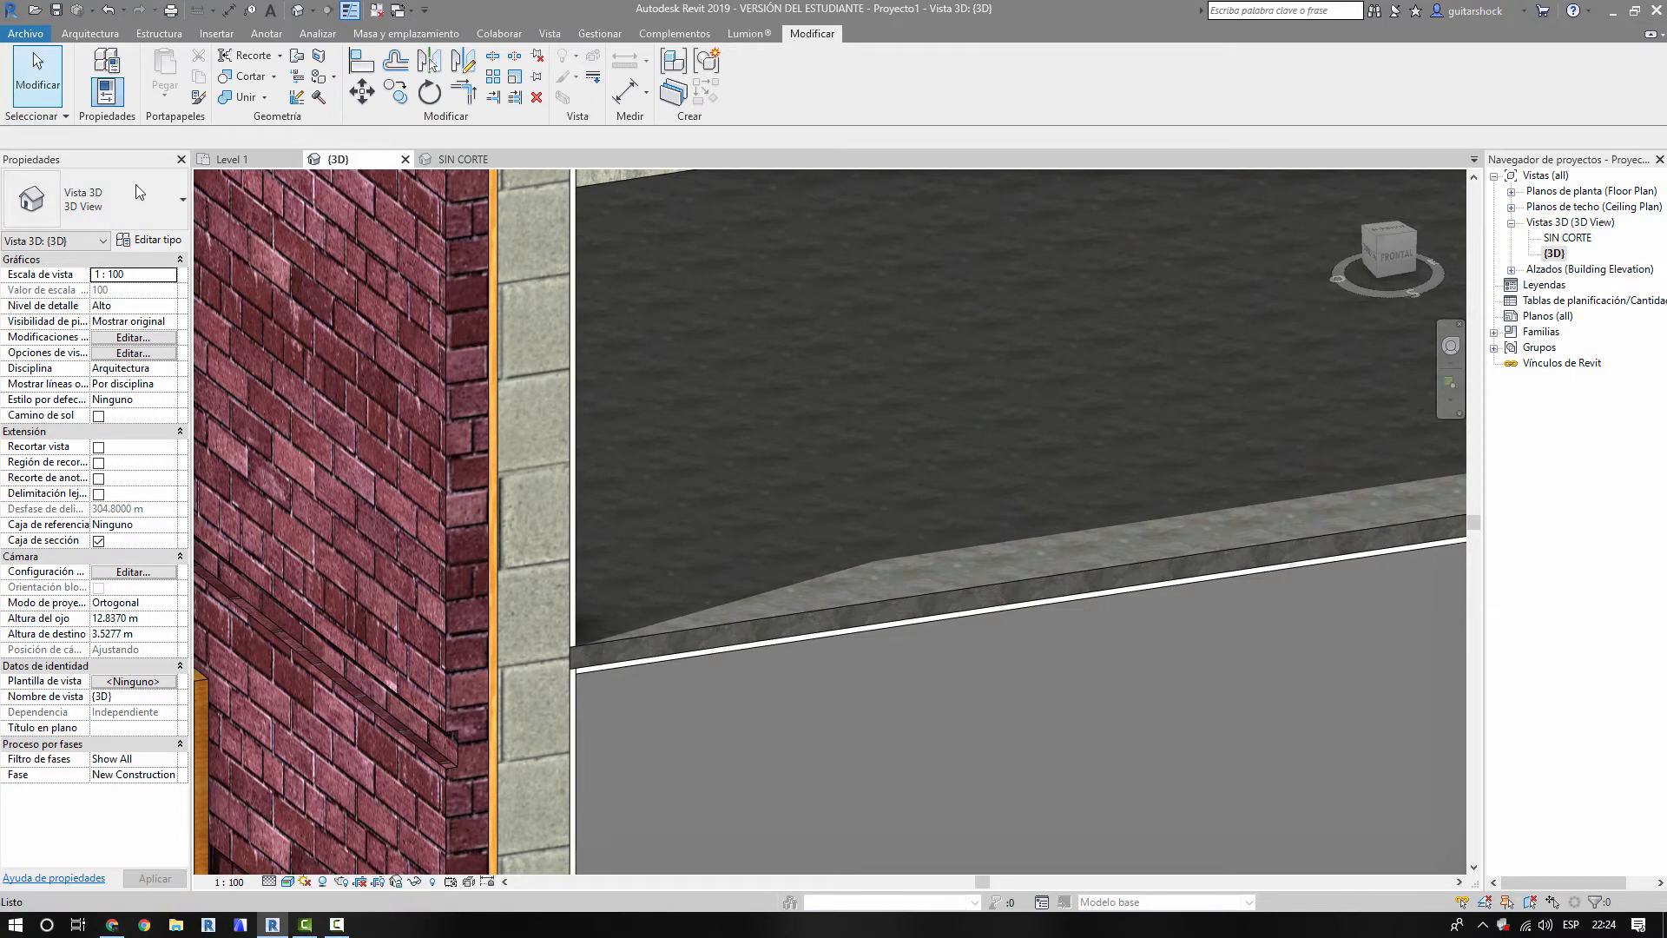
- Inspect the ceiling's boundary sketch where it runs along the exterior wall, and finish the sketch
left_click(591, 638)
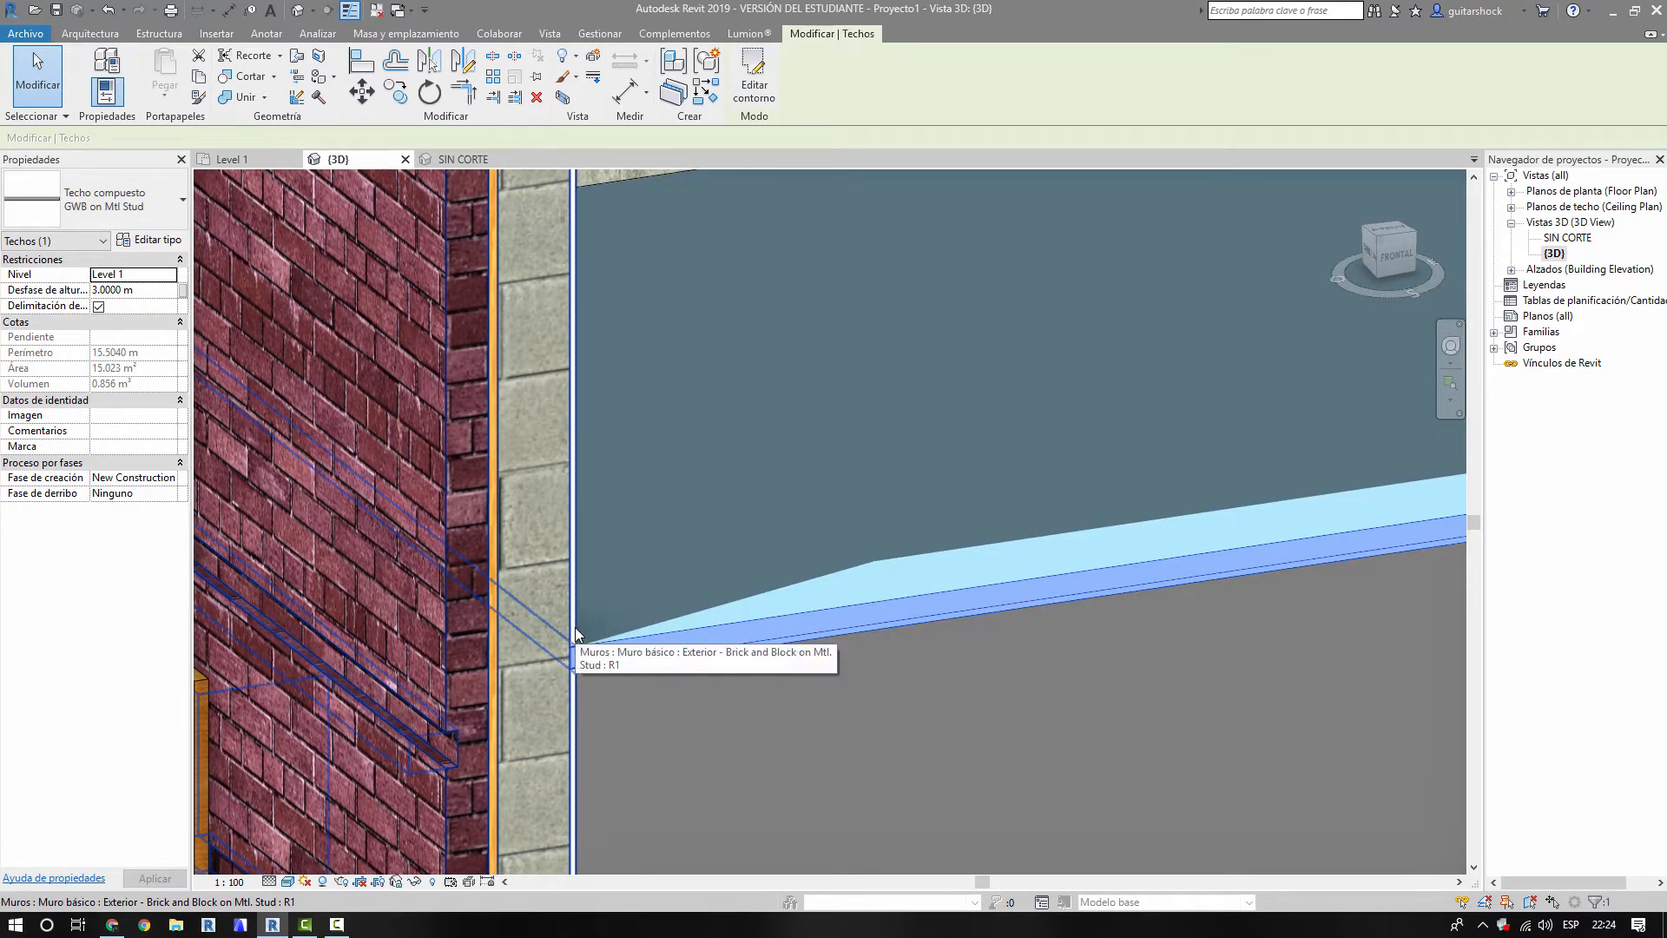
key("Escape")
left_click(663, 659)
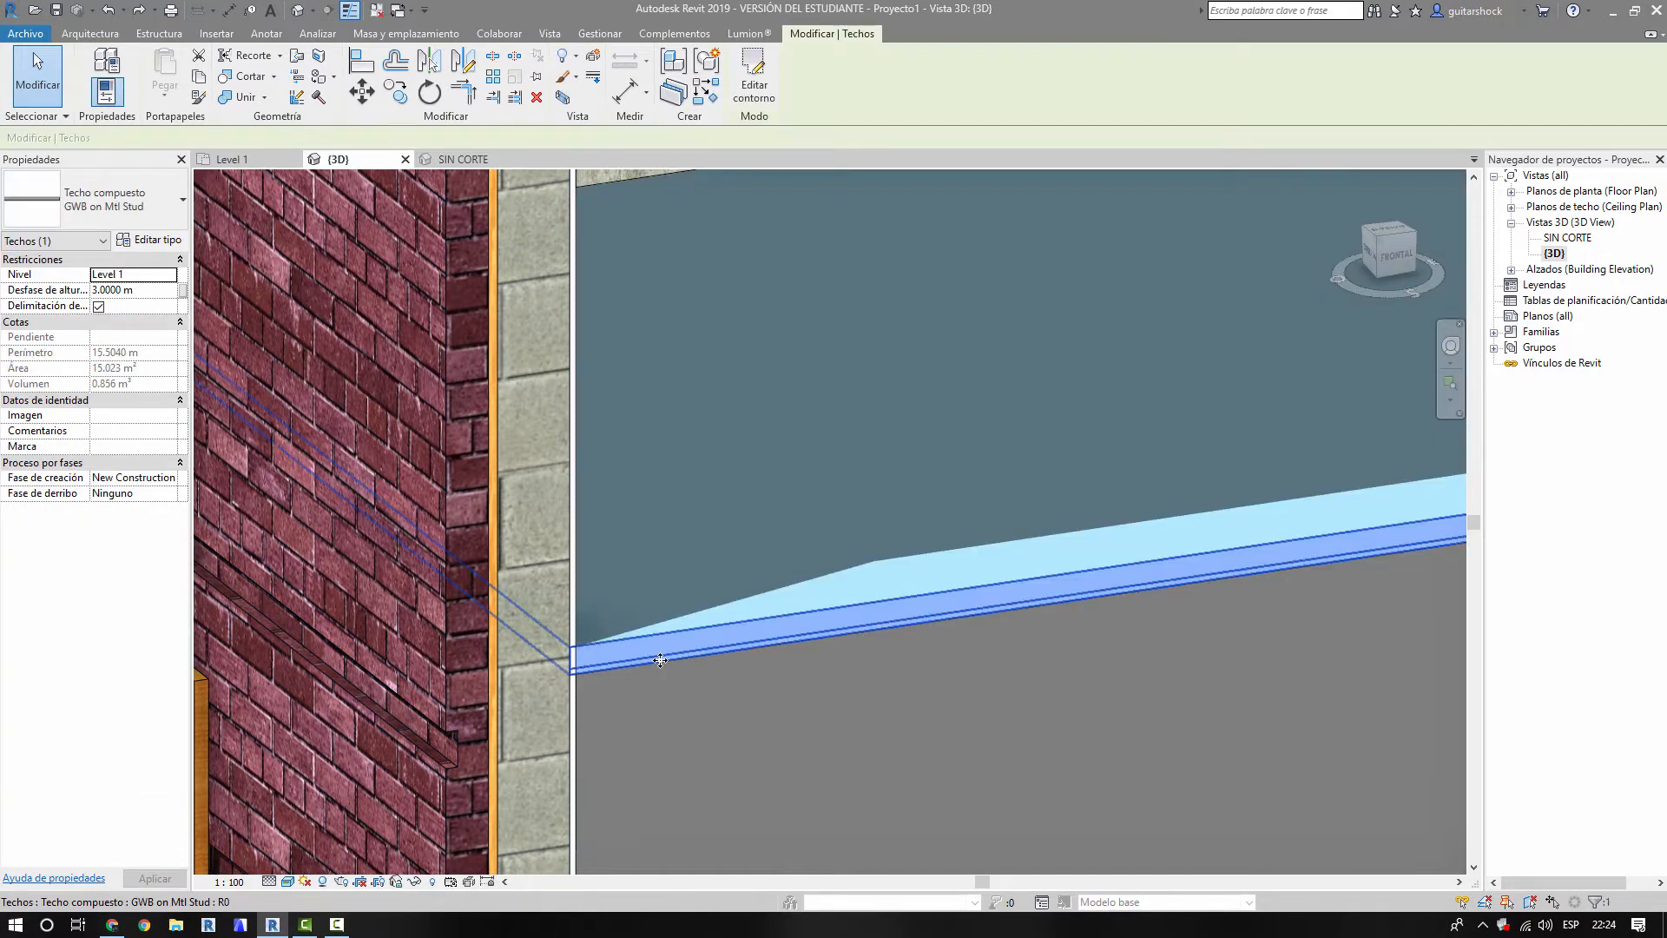
left_click(754, 76)
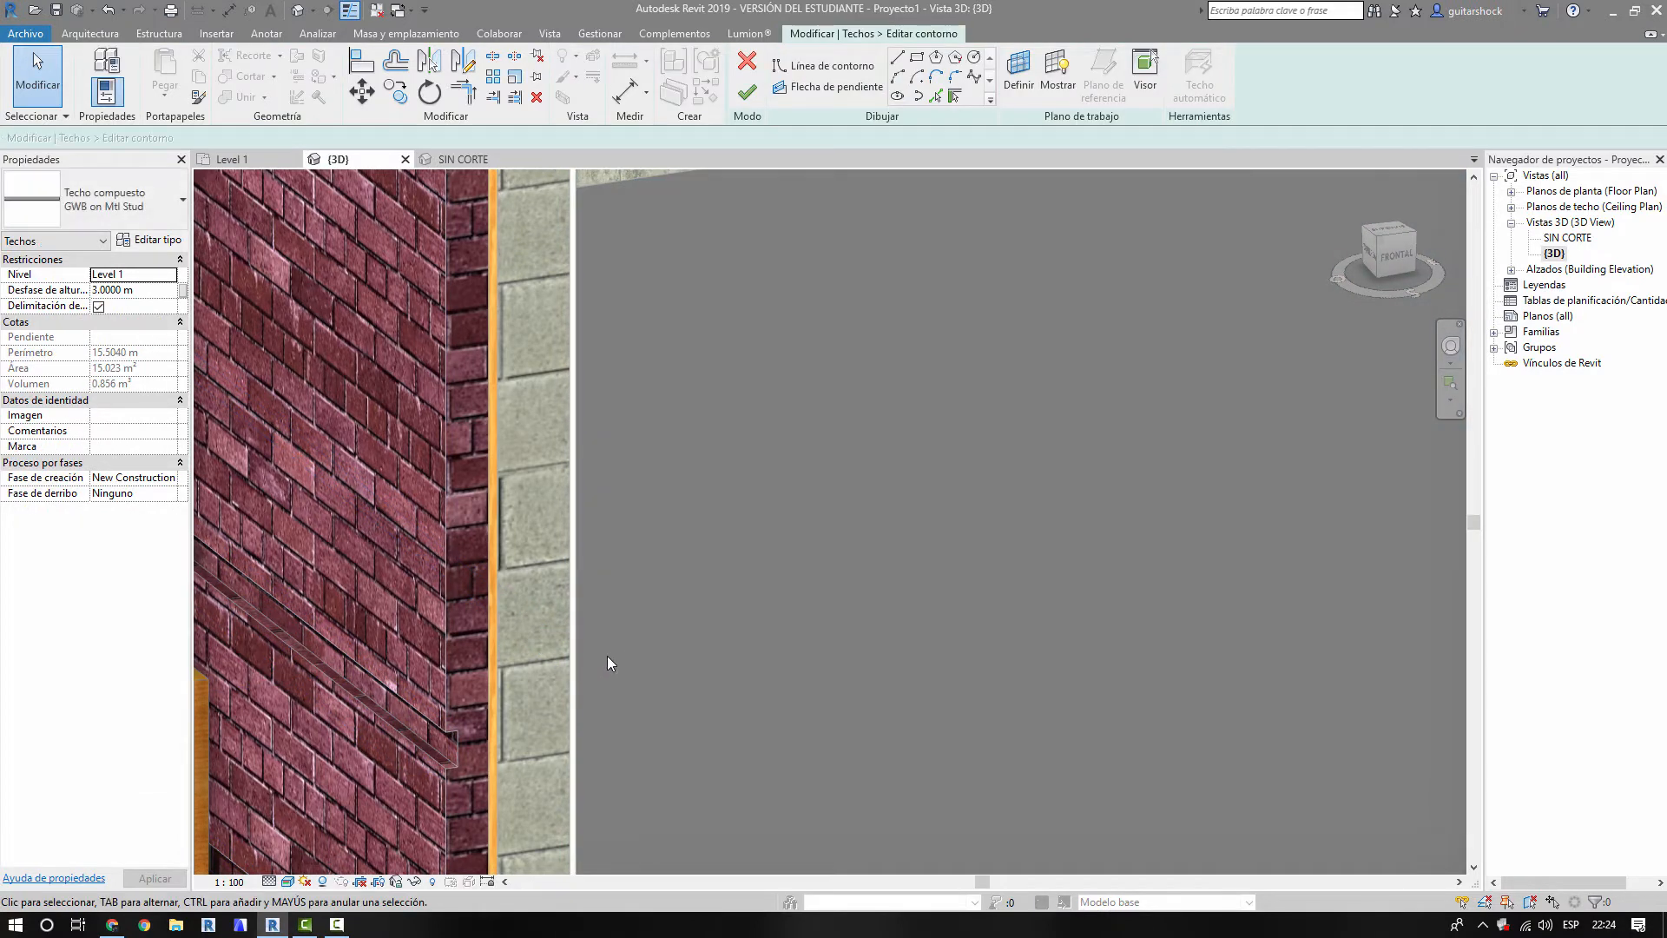
middle_click_drag(607, 667, 858, 549, "shift")
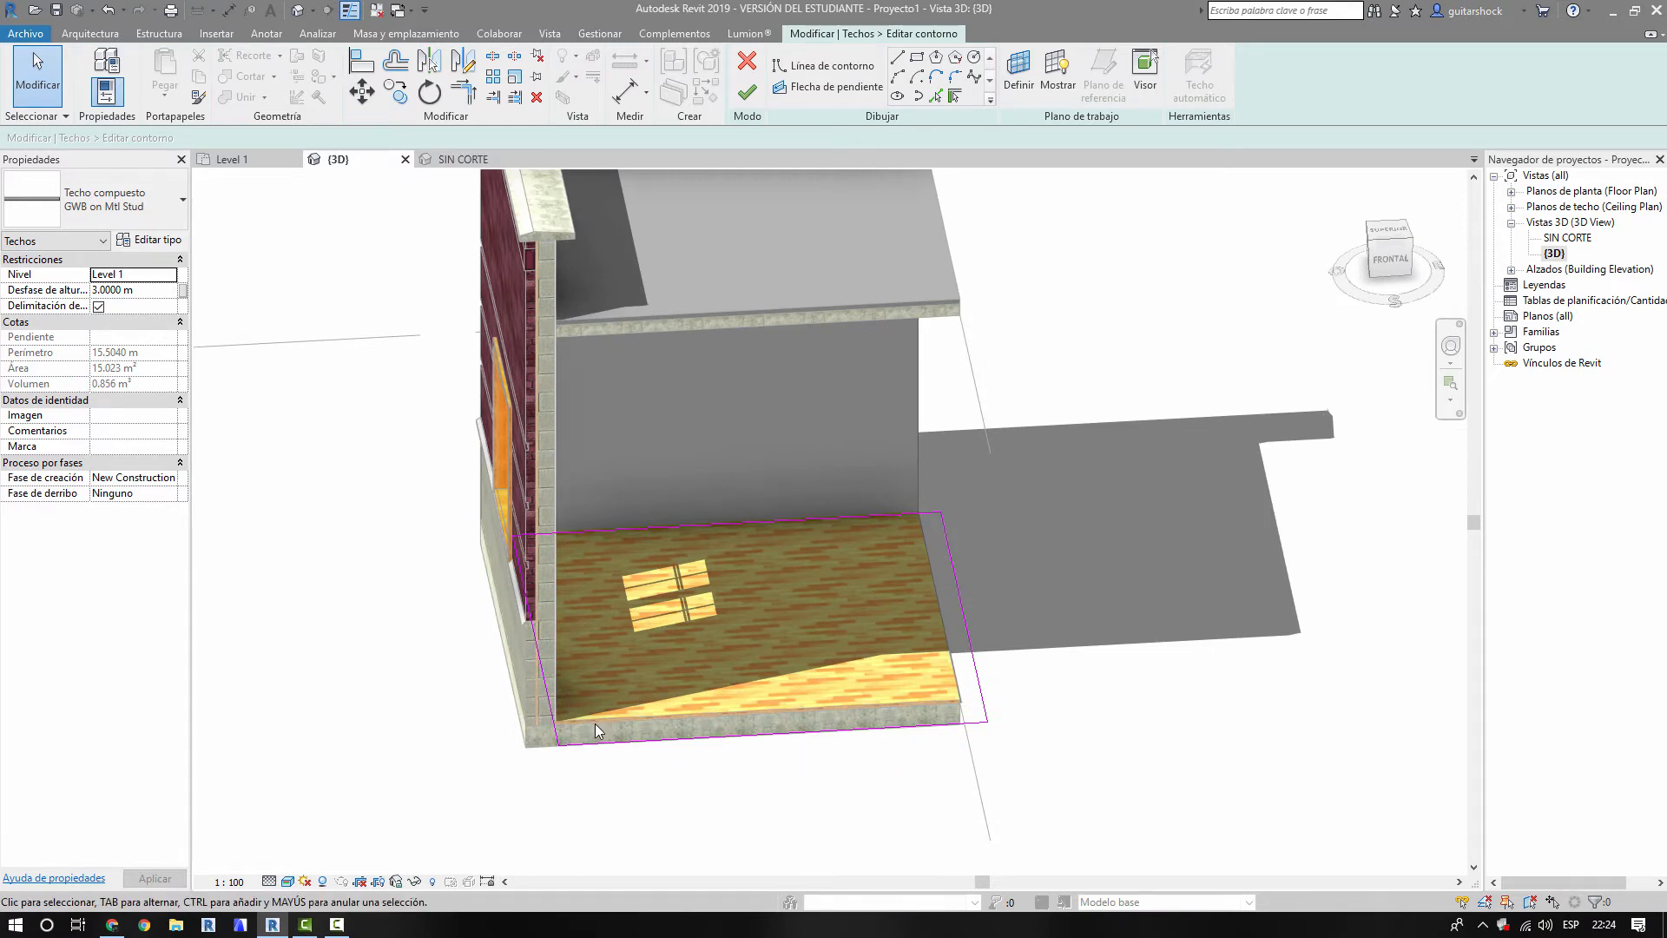
scroll(592, 725, "up", 5)
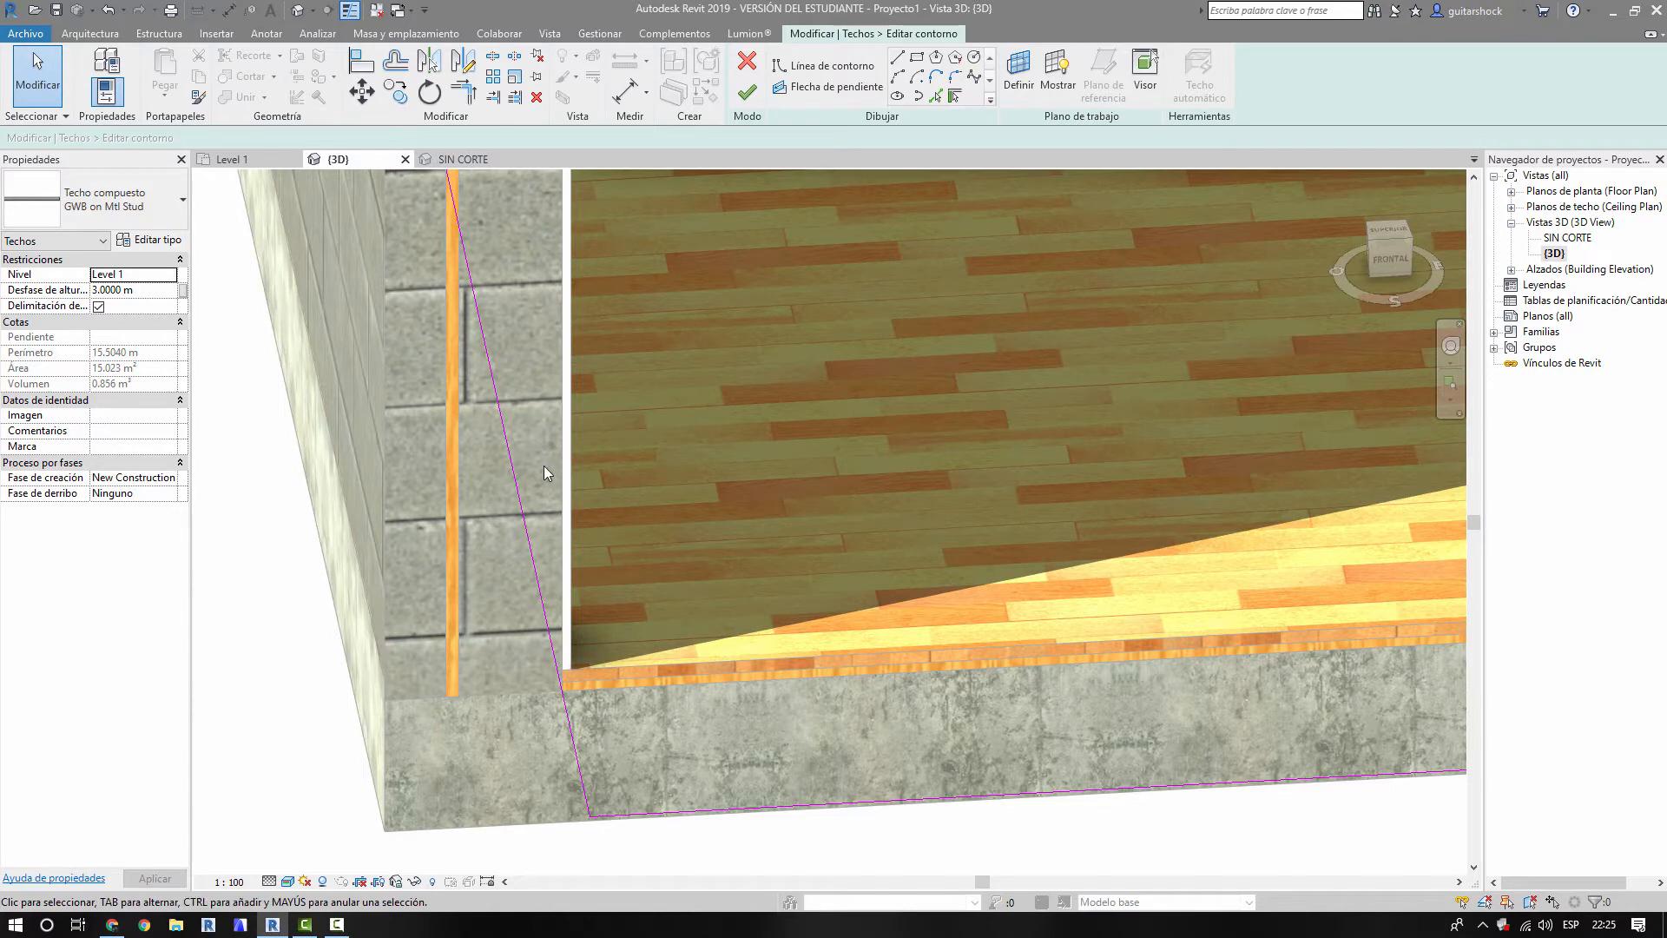
left_click(747, 91)
scroll(729, 521, "down", 6)
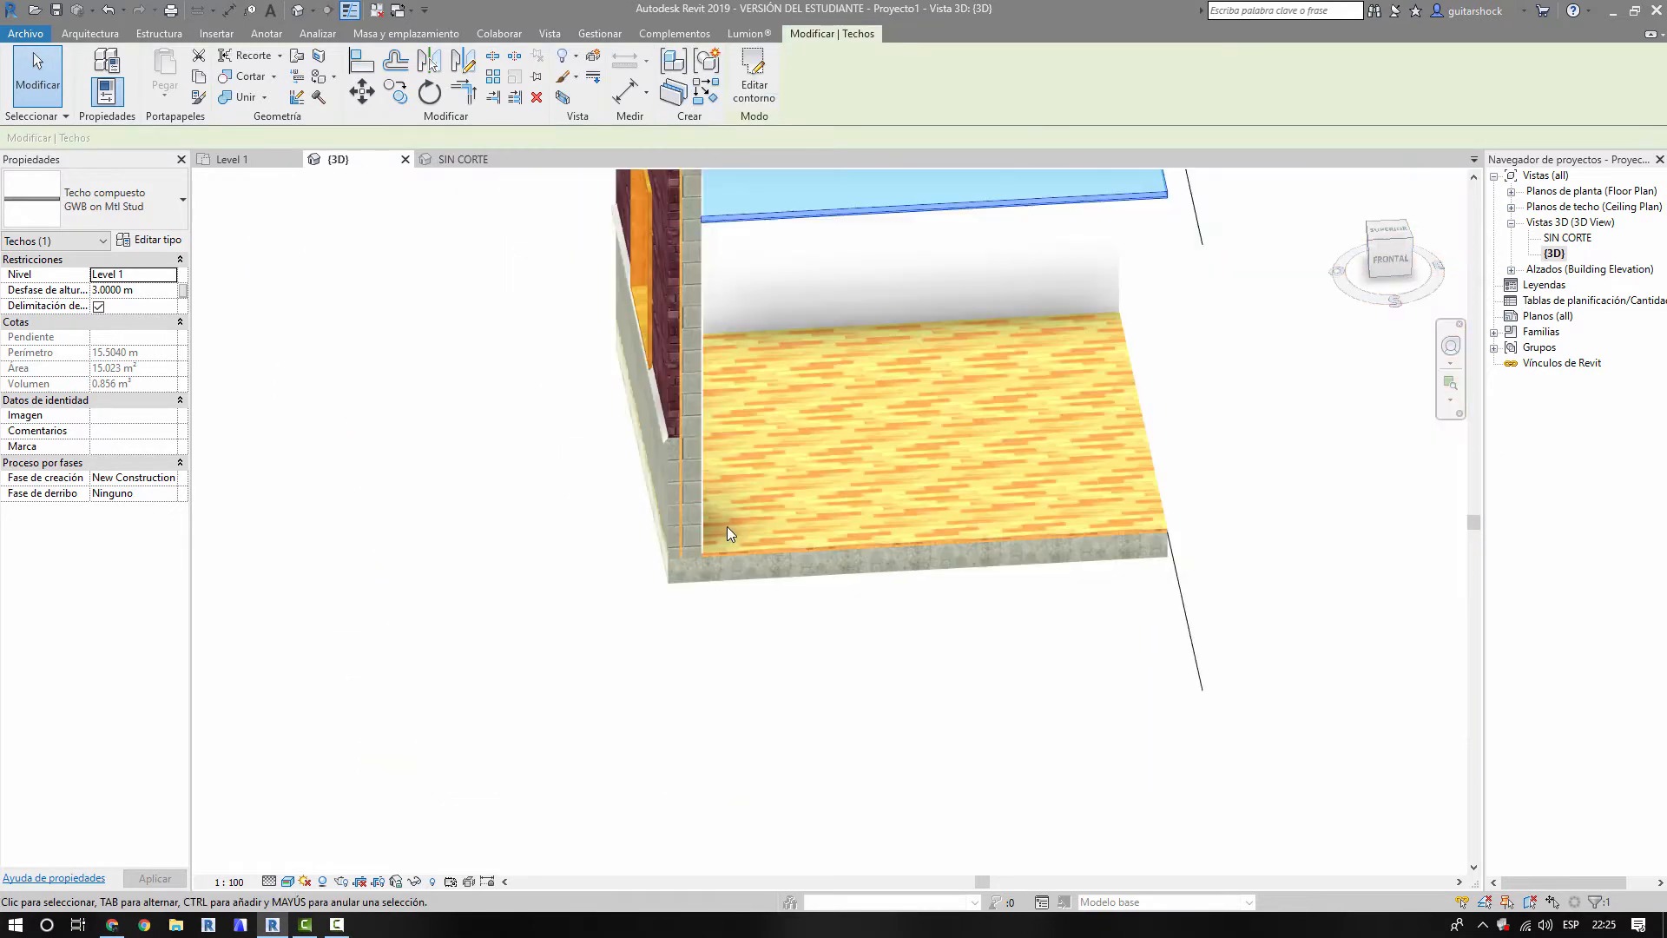
- Join the exterior wall with the edge of the GWB on Mtl Stud ceiling where the section cuts them
middle_click_drag(727, 526, 799, 528, "shift")
scroll(721, 434, "up", 10)
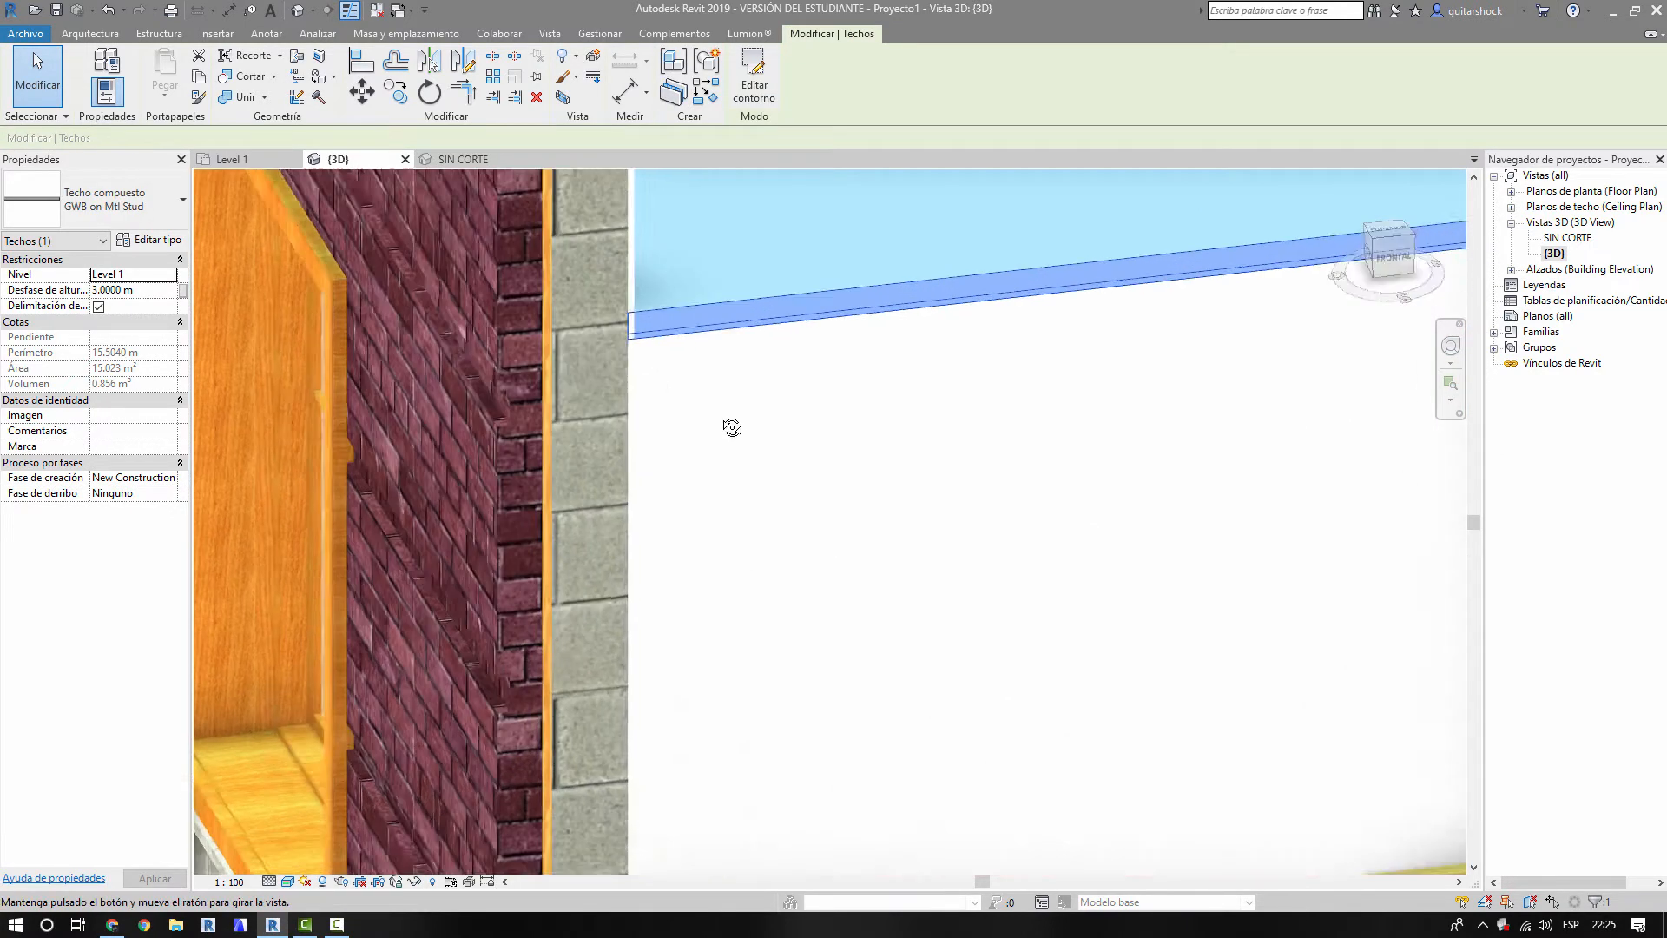
middle_click_drag(715, 438, 718, 584)
key("Escape")
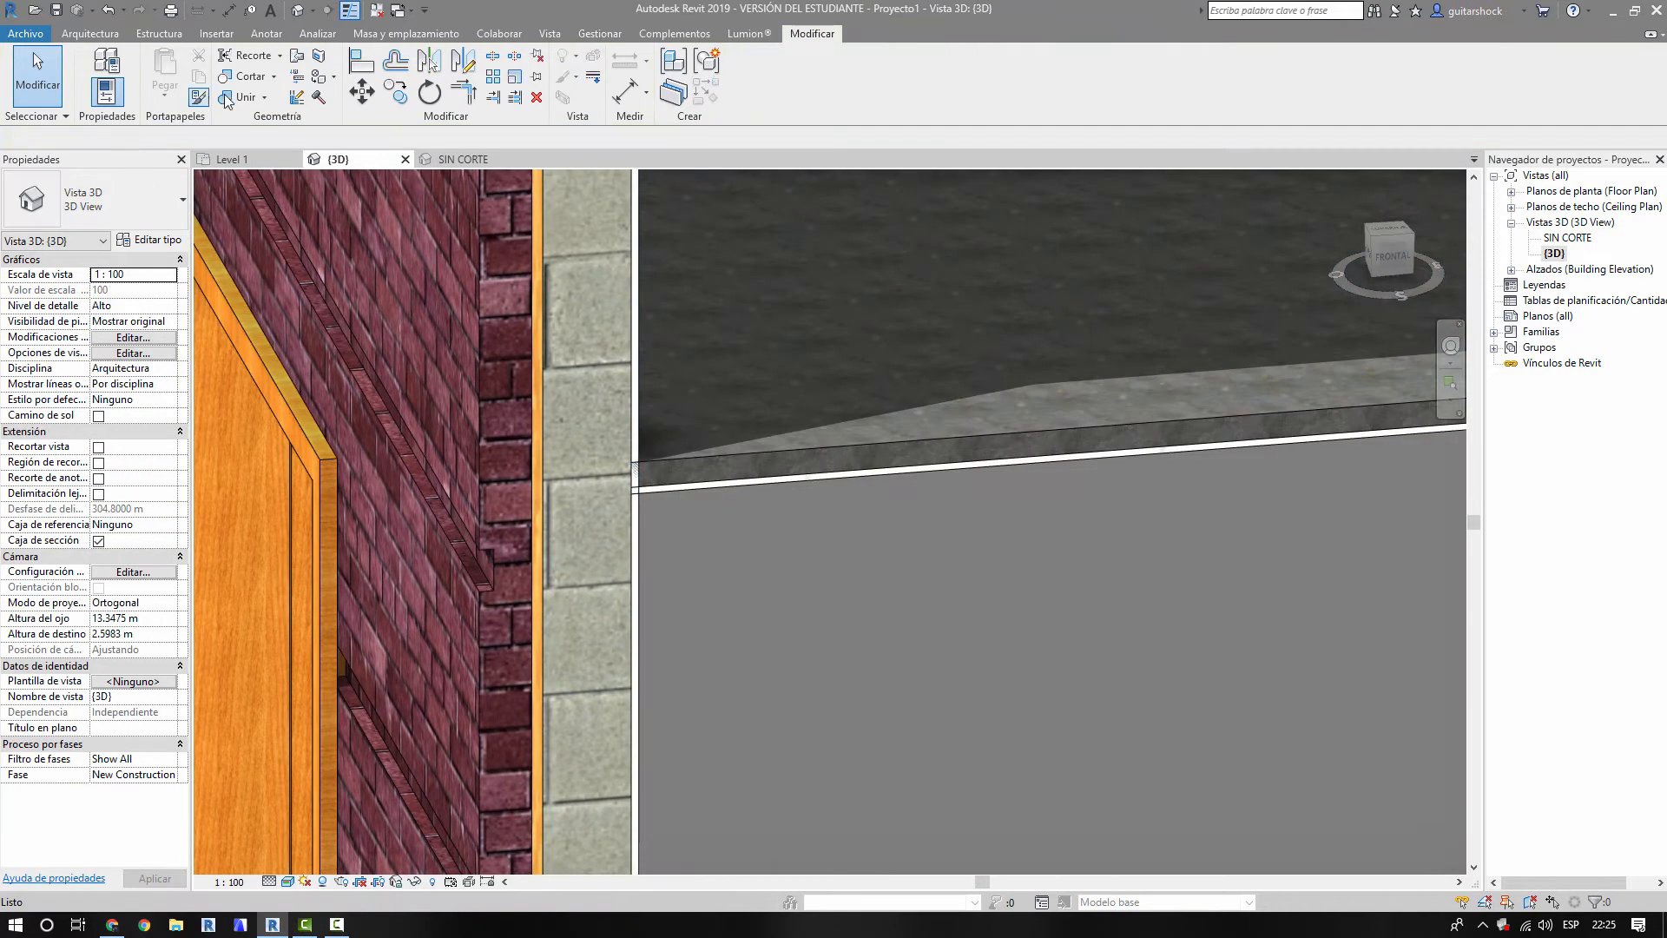
left_click(233, 98)
left_click(643, 526)
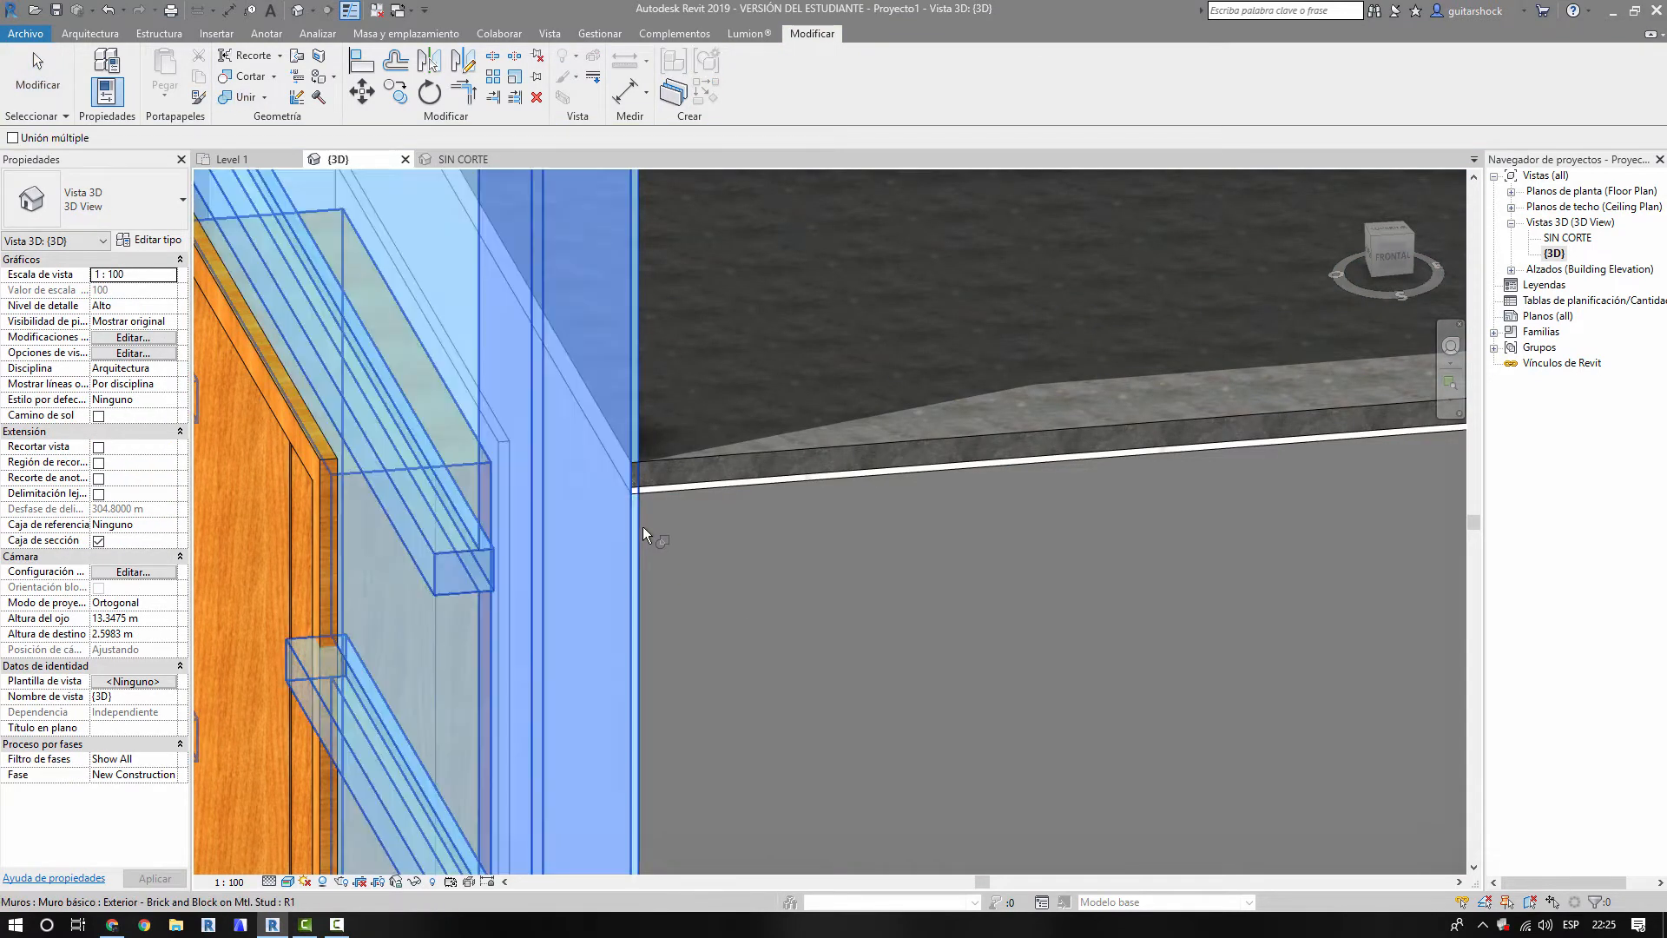
left_click(679, 491)
key("Escape")
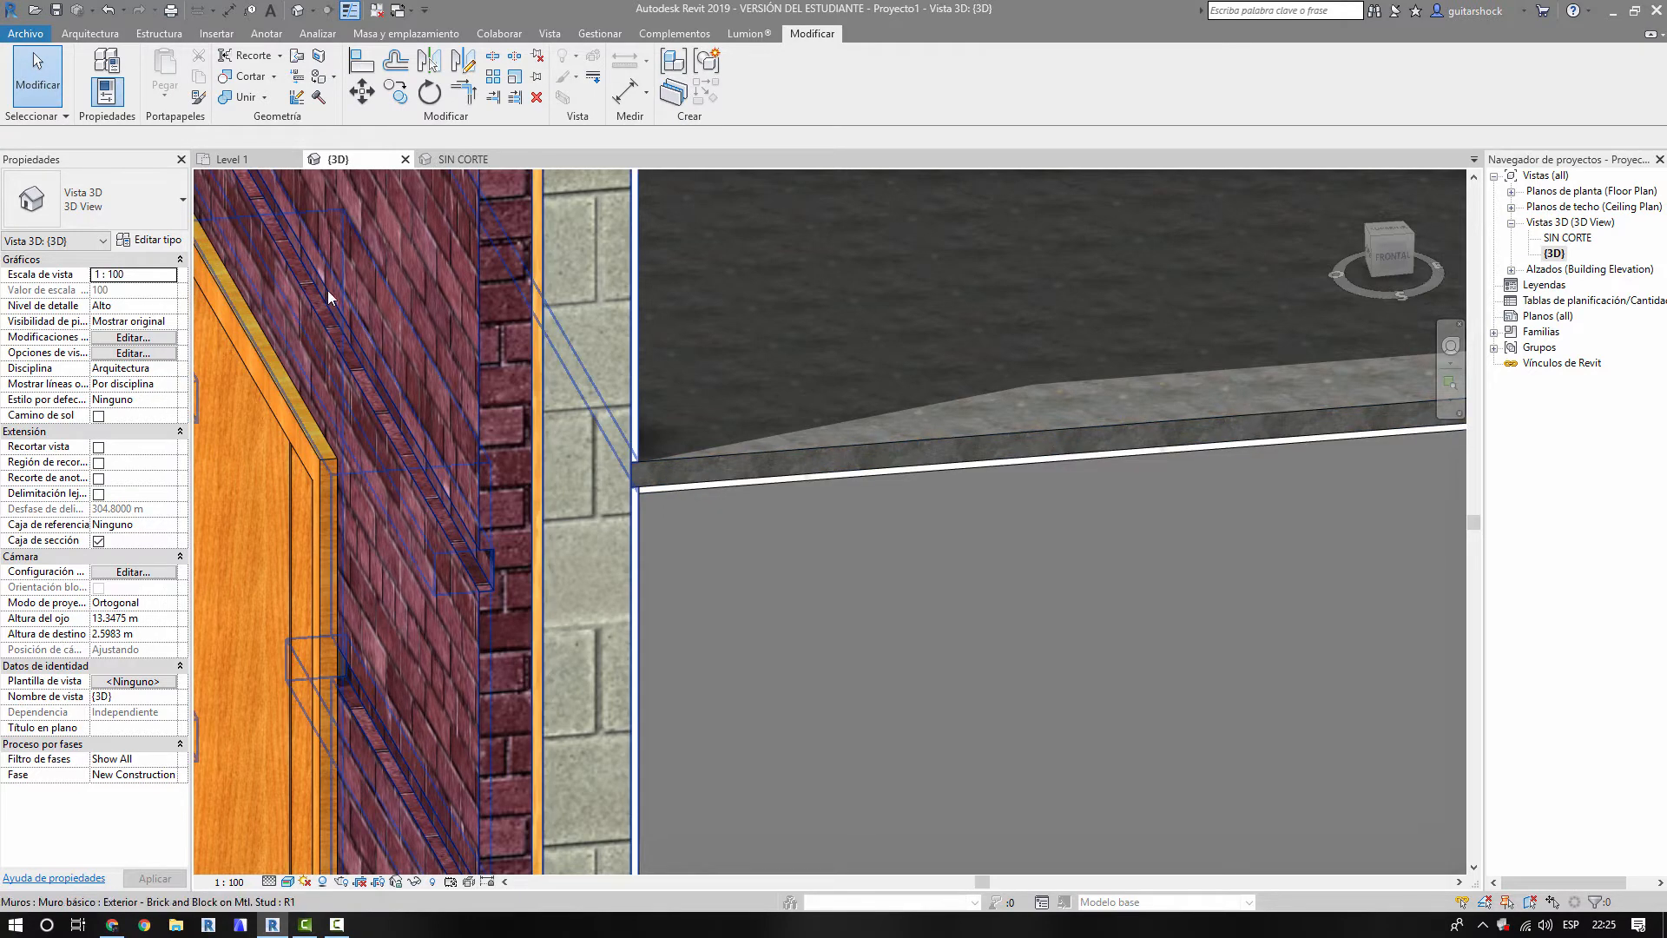
- Review the layer functions in the GWB on Mtl Stud ceiling's structure and close its type settings
left_click(717, 460)
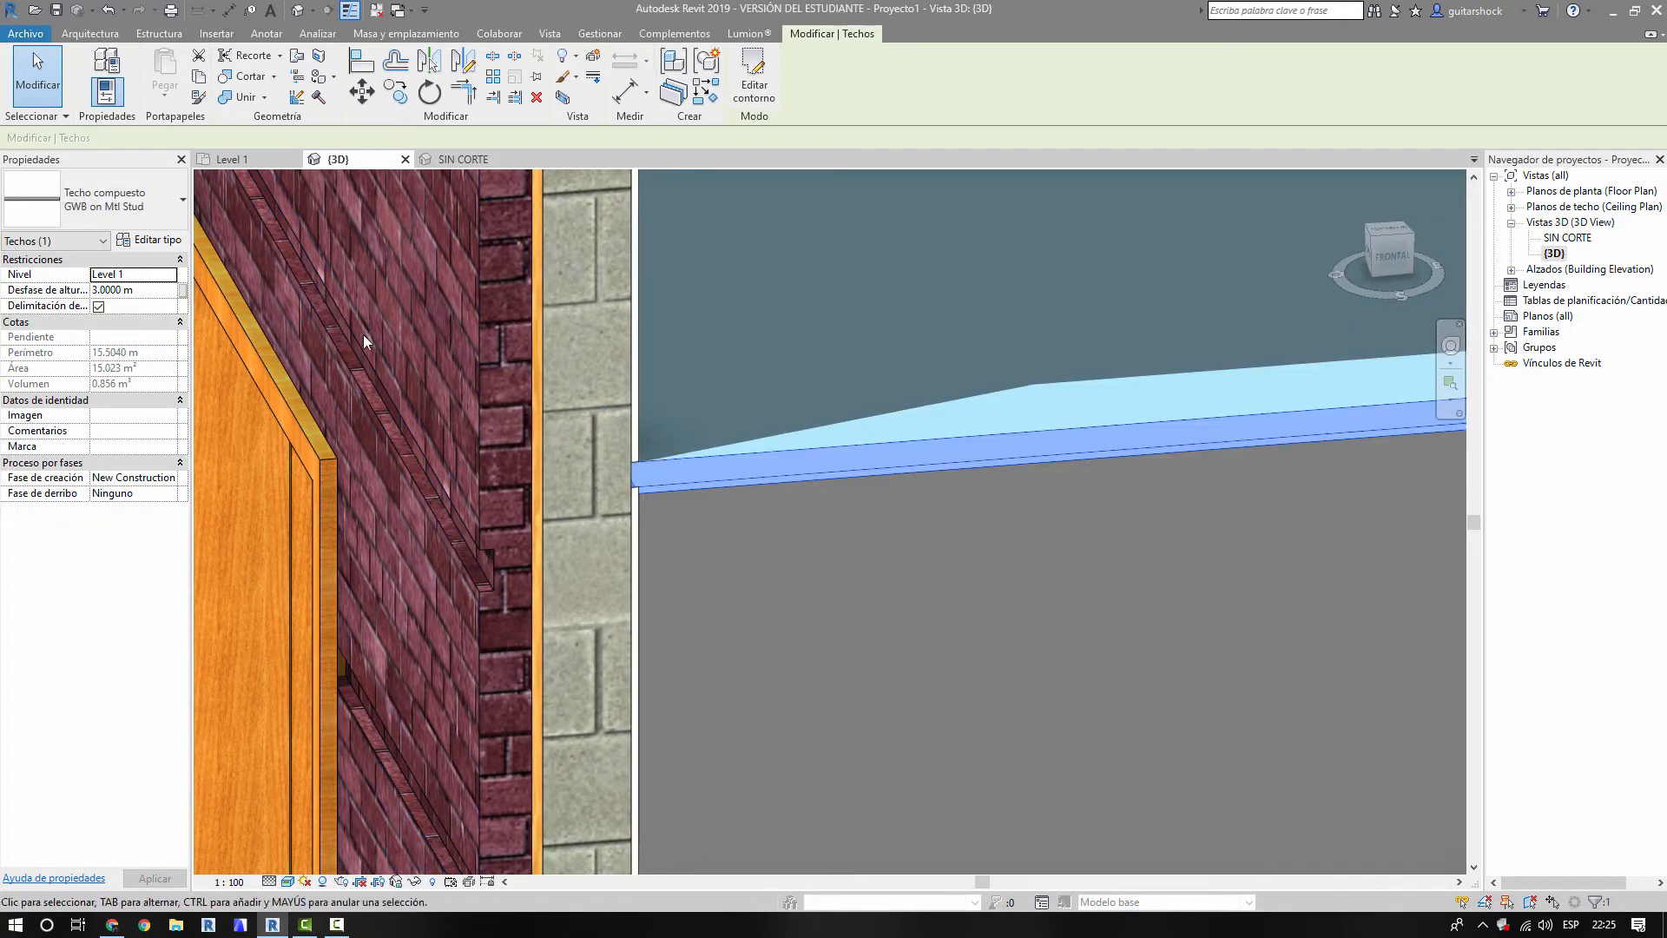
left_click(150, 240)
left_click_drag(1091, 235, 1076, 296)
left_click(1508, 459)
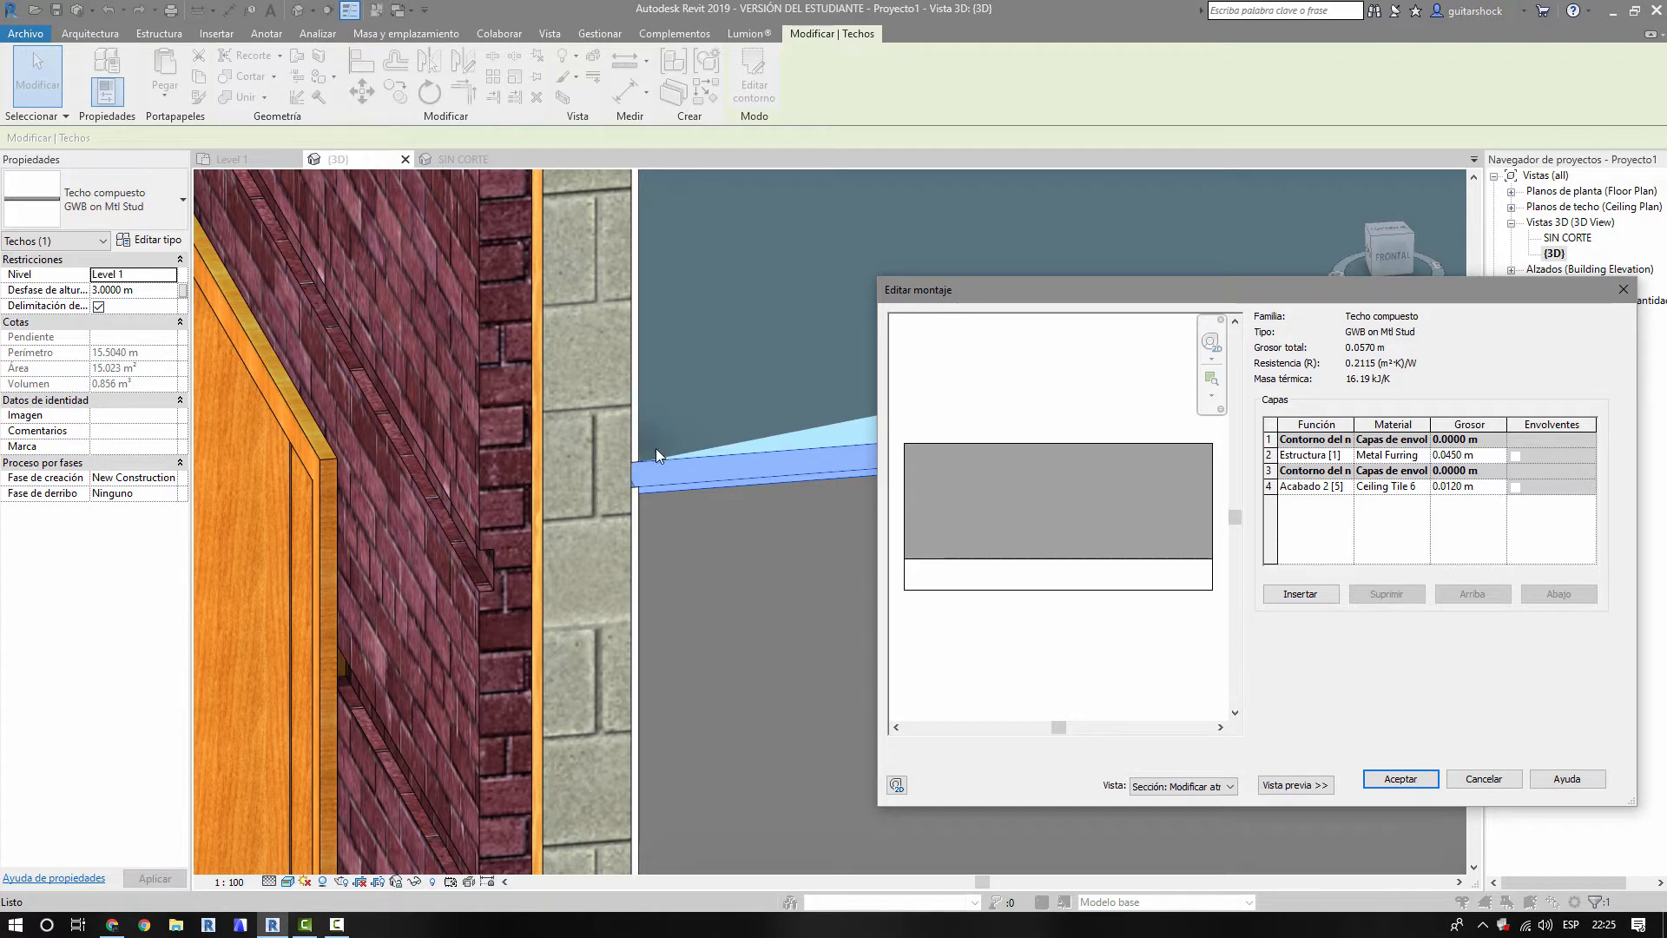
left_click(1411, 783)
left_click(1411, 782)
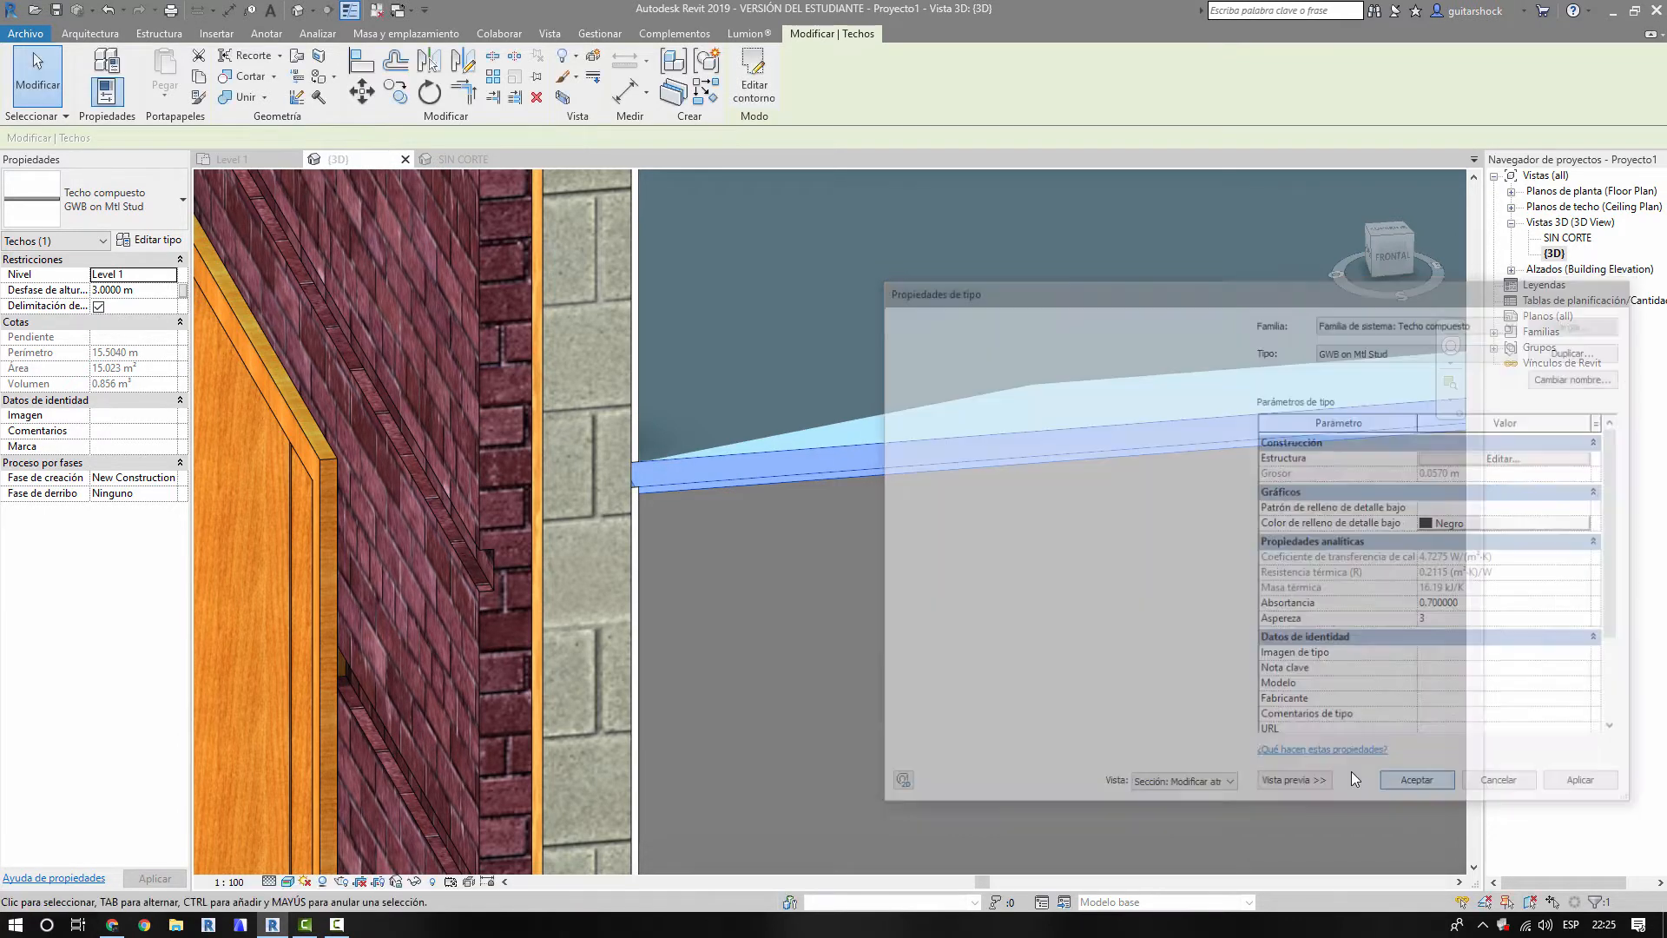
- Examine how the ceiling's layers meet the exterior wall's inner finish layer at the joined corner
scroll(976, 595, "down", 3)
left_click(971, 594)
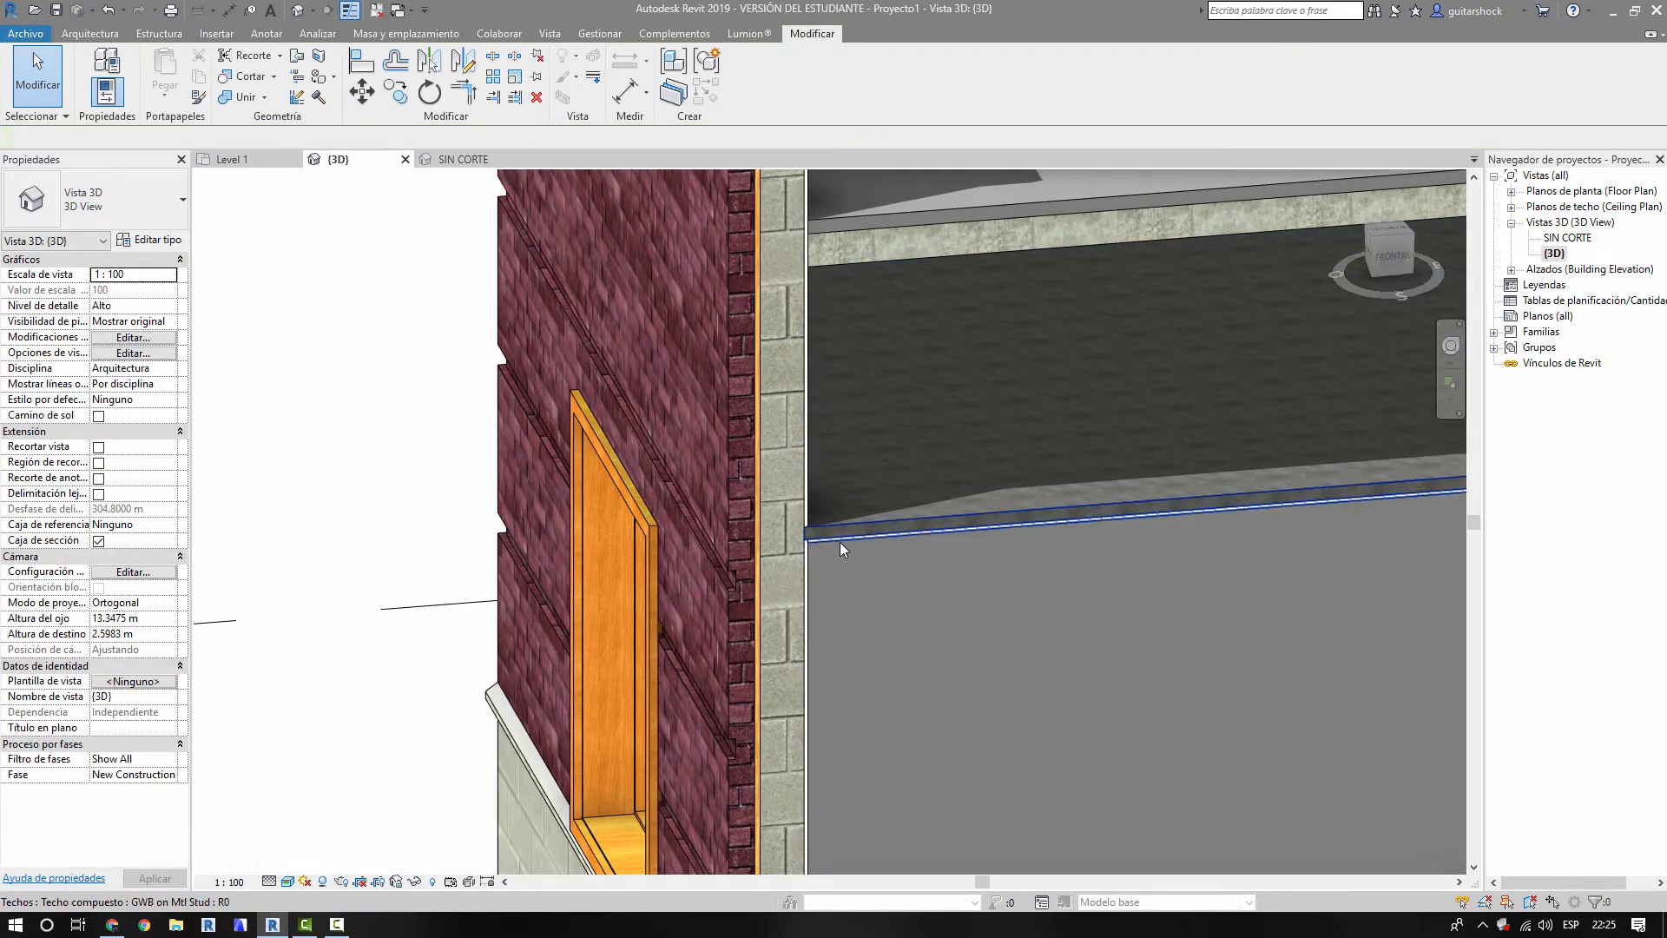
middle_click_drag(840, 542, 650, 682)
left_click(655, 660)
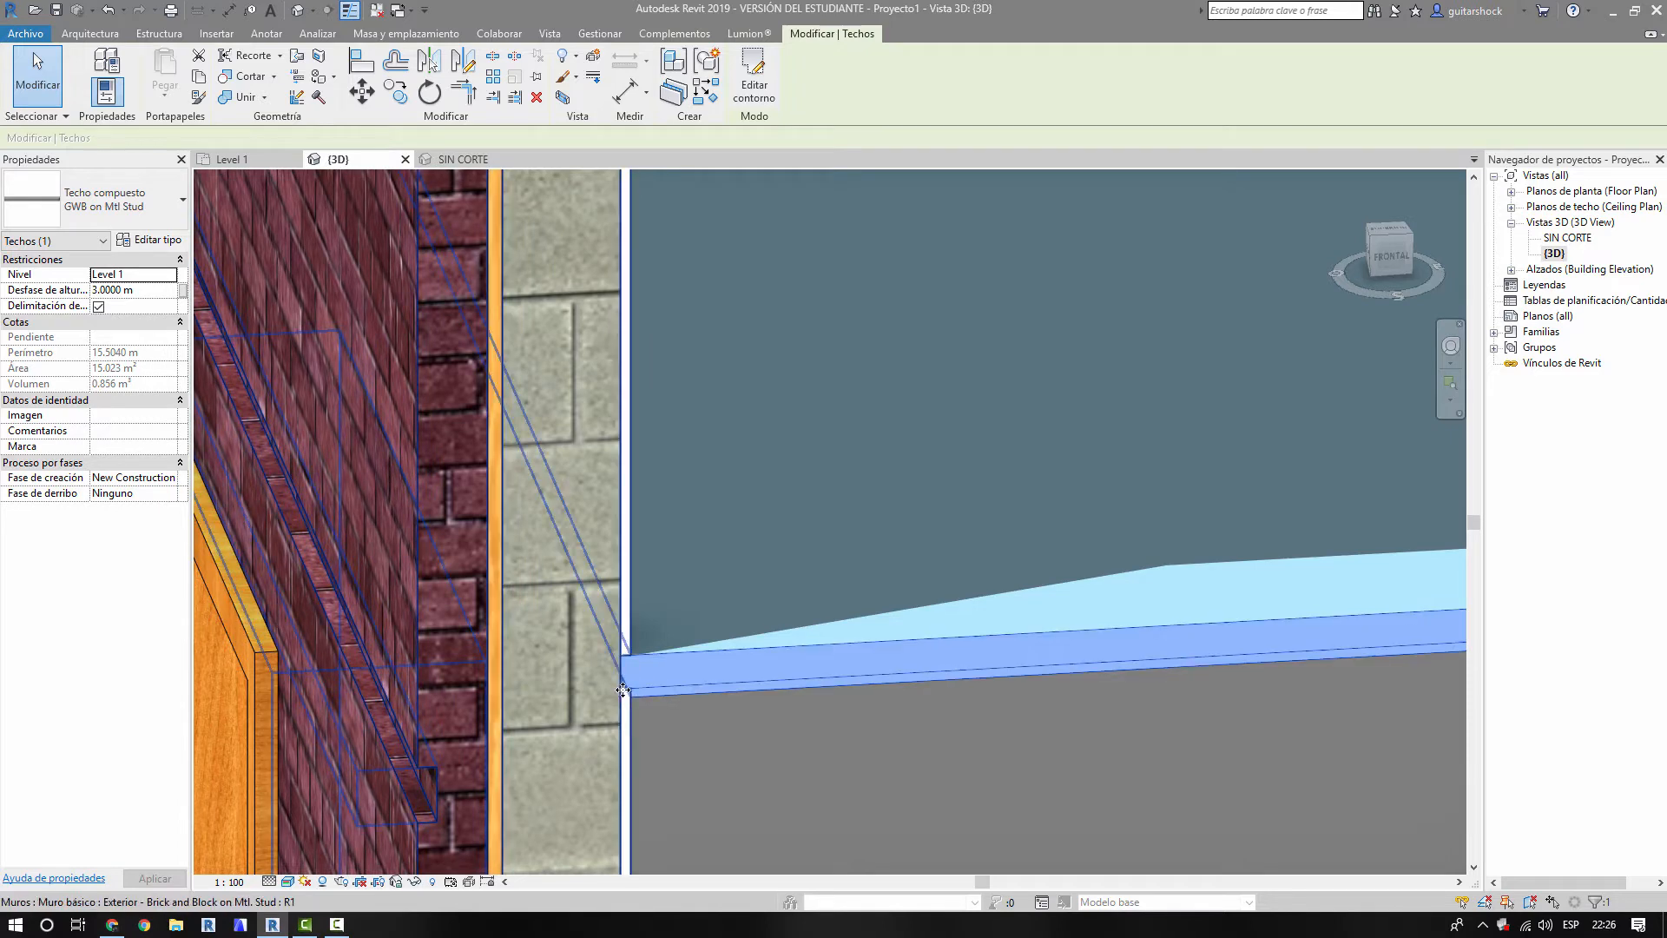
left_click(711, 715)
scroll(710, 716, "down", 2)
middle_click_drag(720, 590, 652, 716)
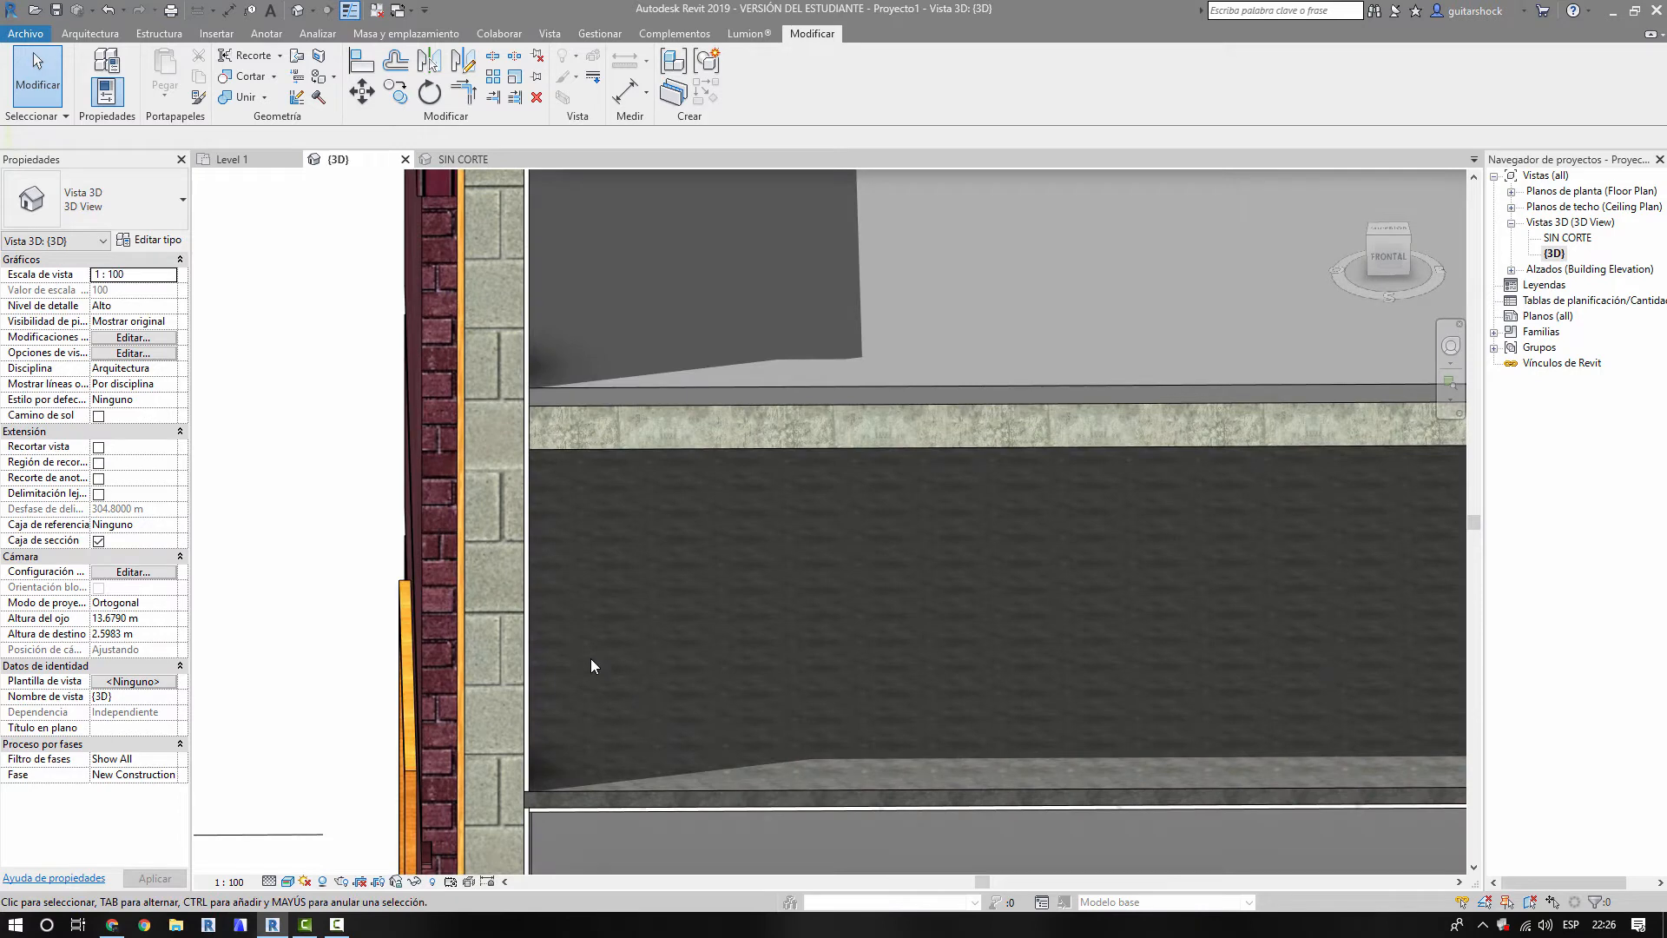
- Join the Generic Roof - 300mm roof with the exterior wall beside its edge
middle_click_drag(606, 562, 608, 653)
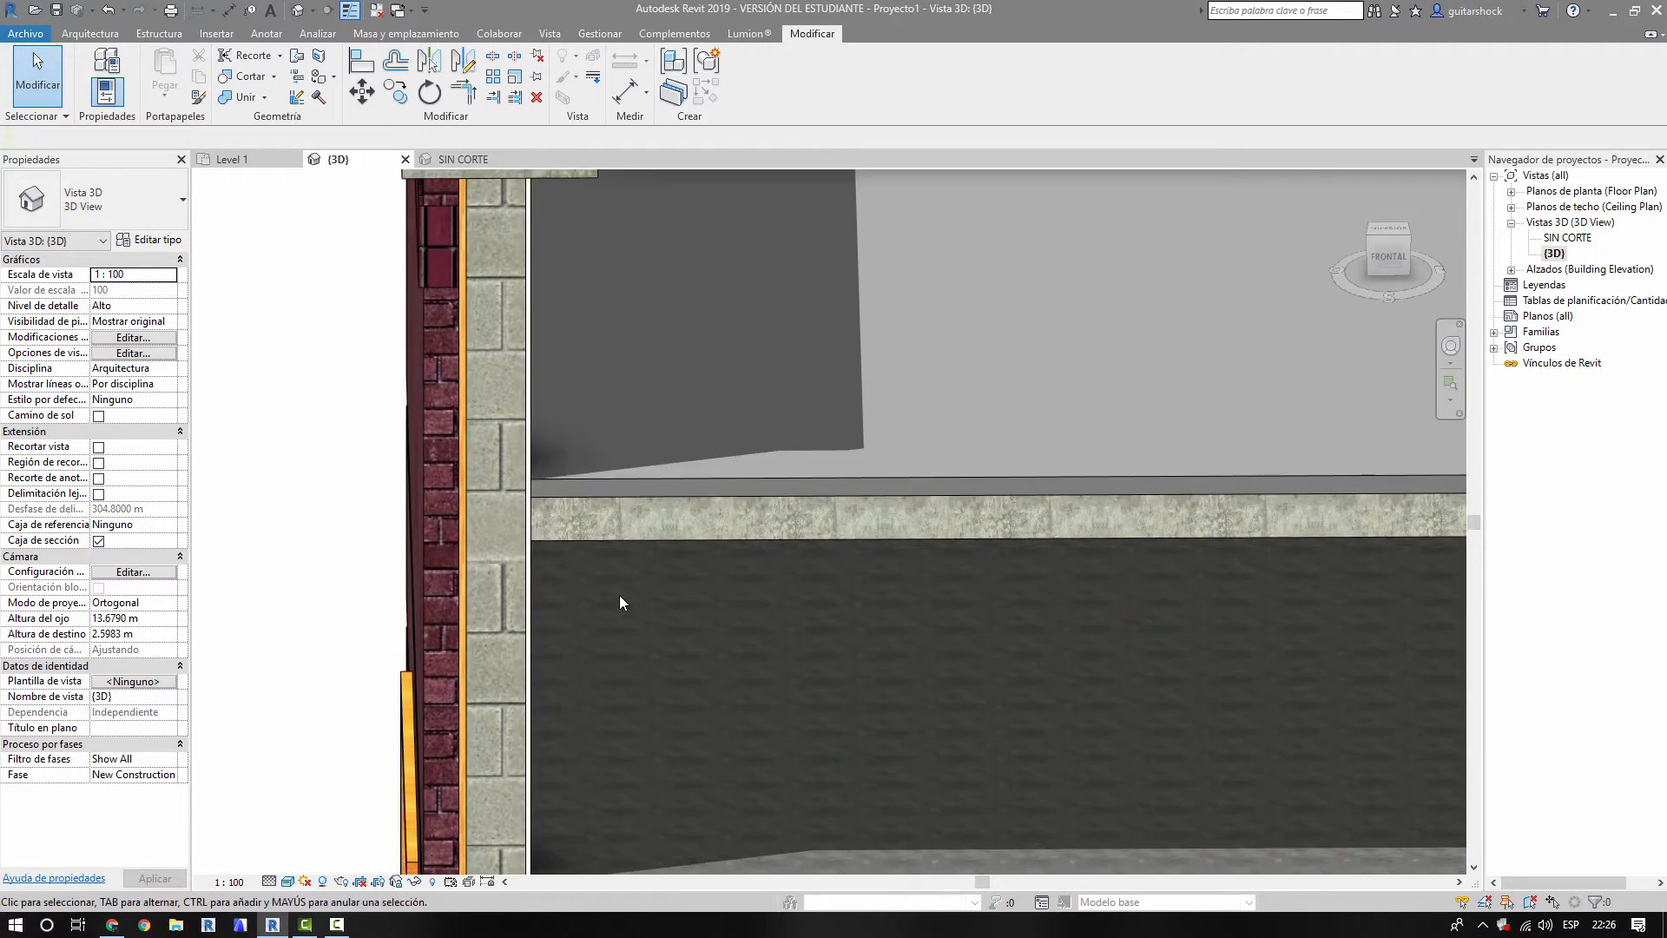
left_click(576, 477)
middle_click_drag(584, 550, 521, 365, "shift")
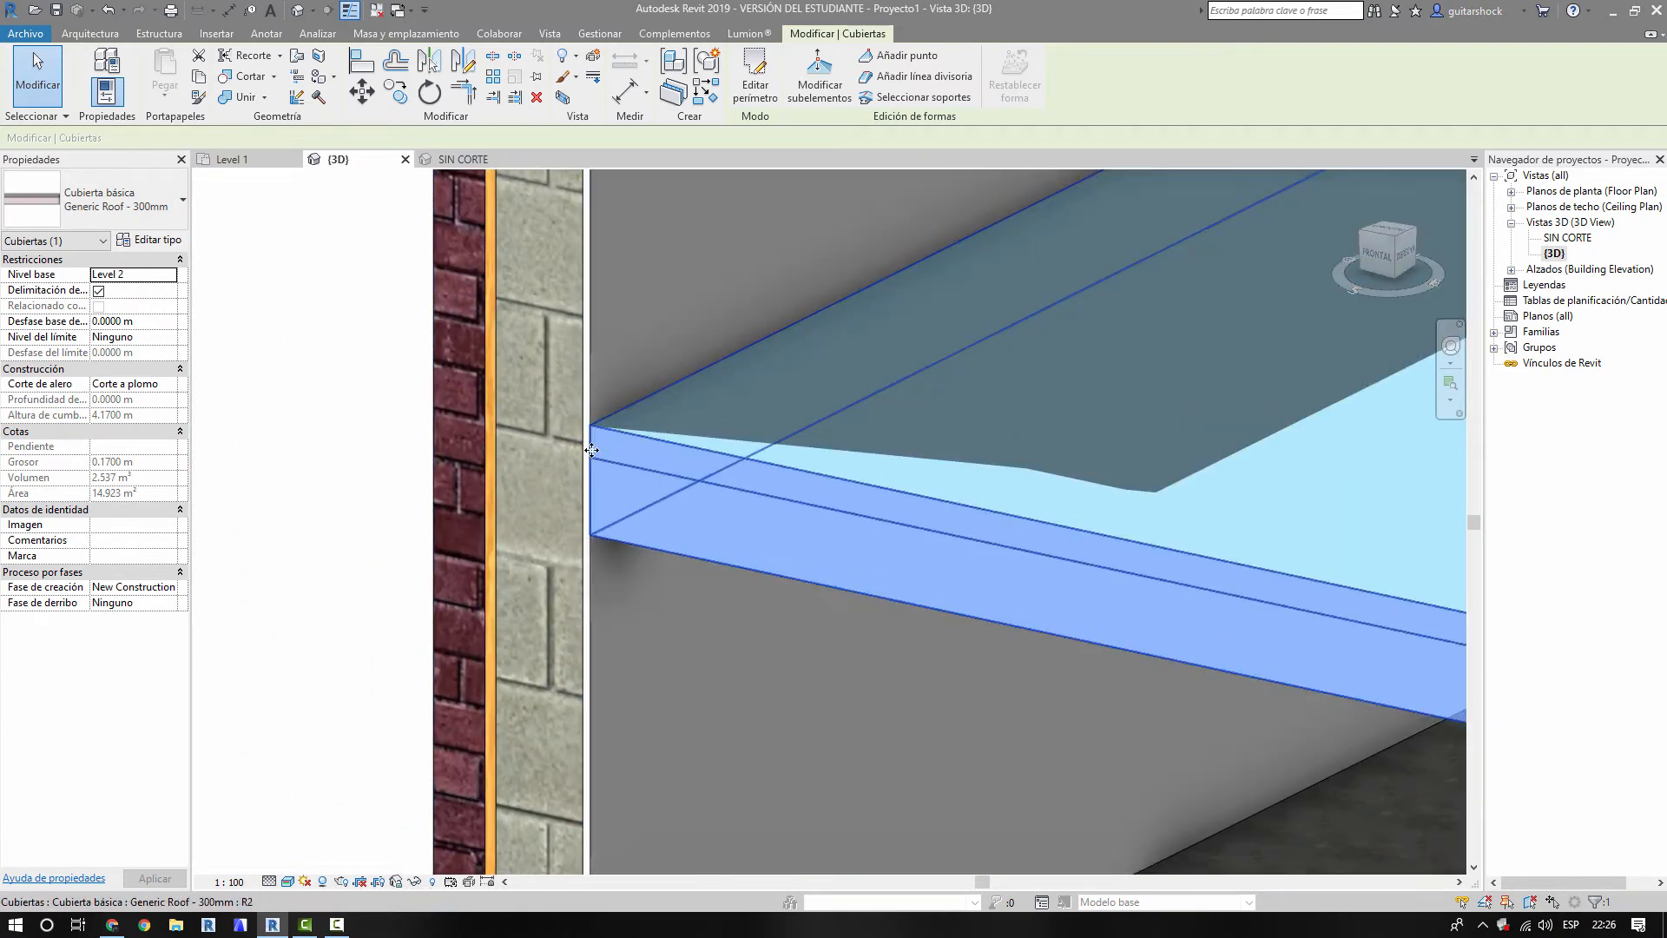
left_click(647, 635)
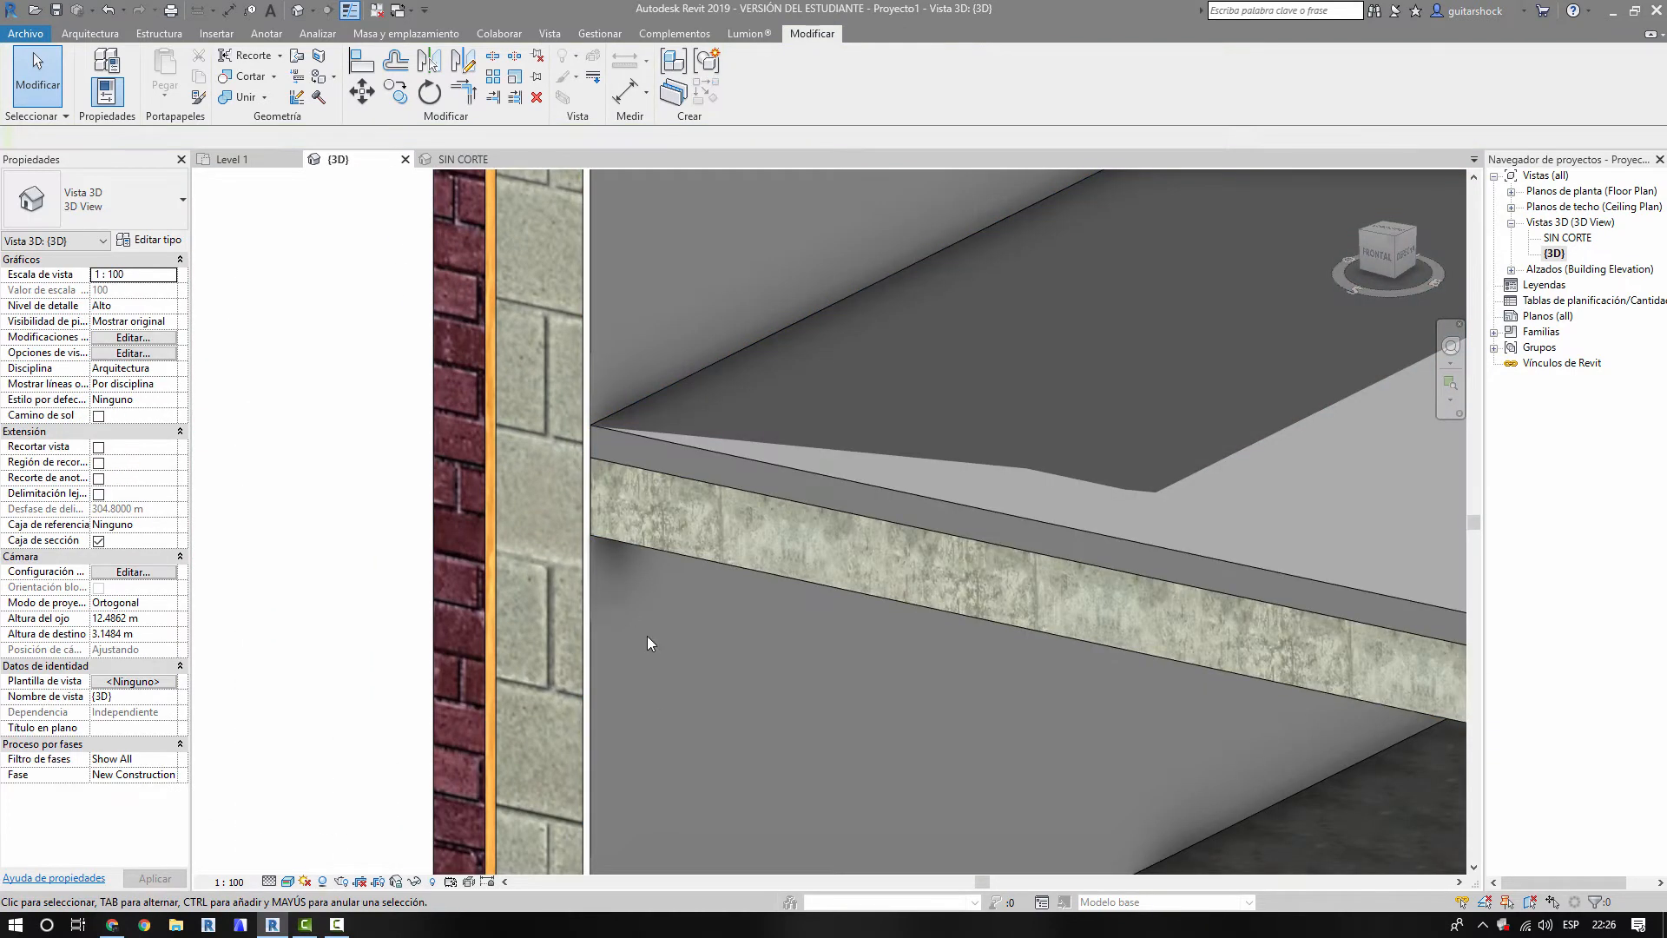
left_click(238, 101)
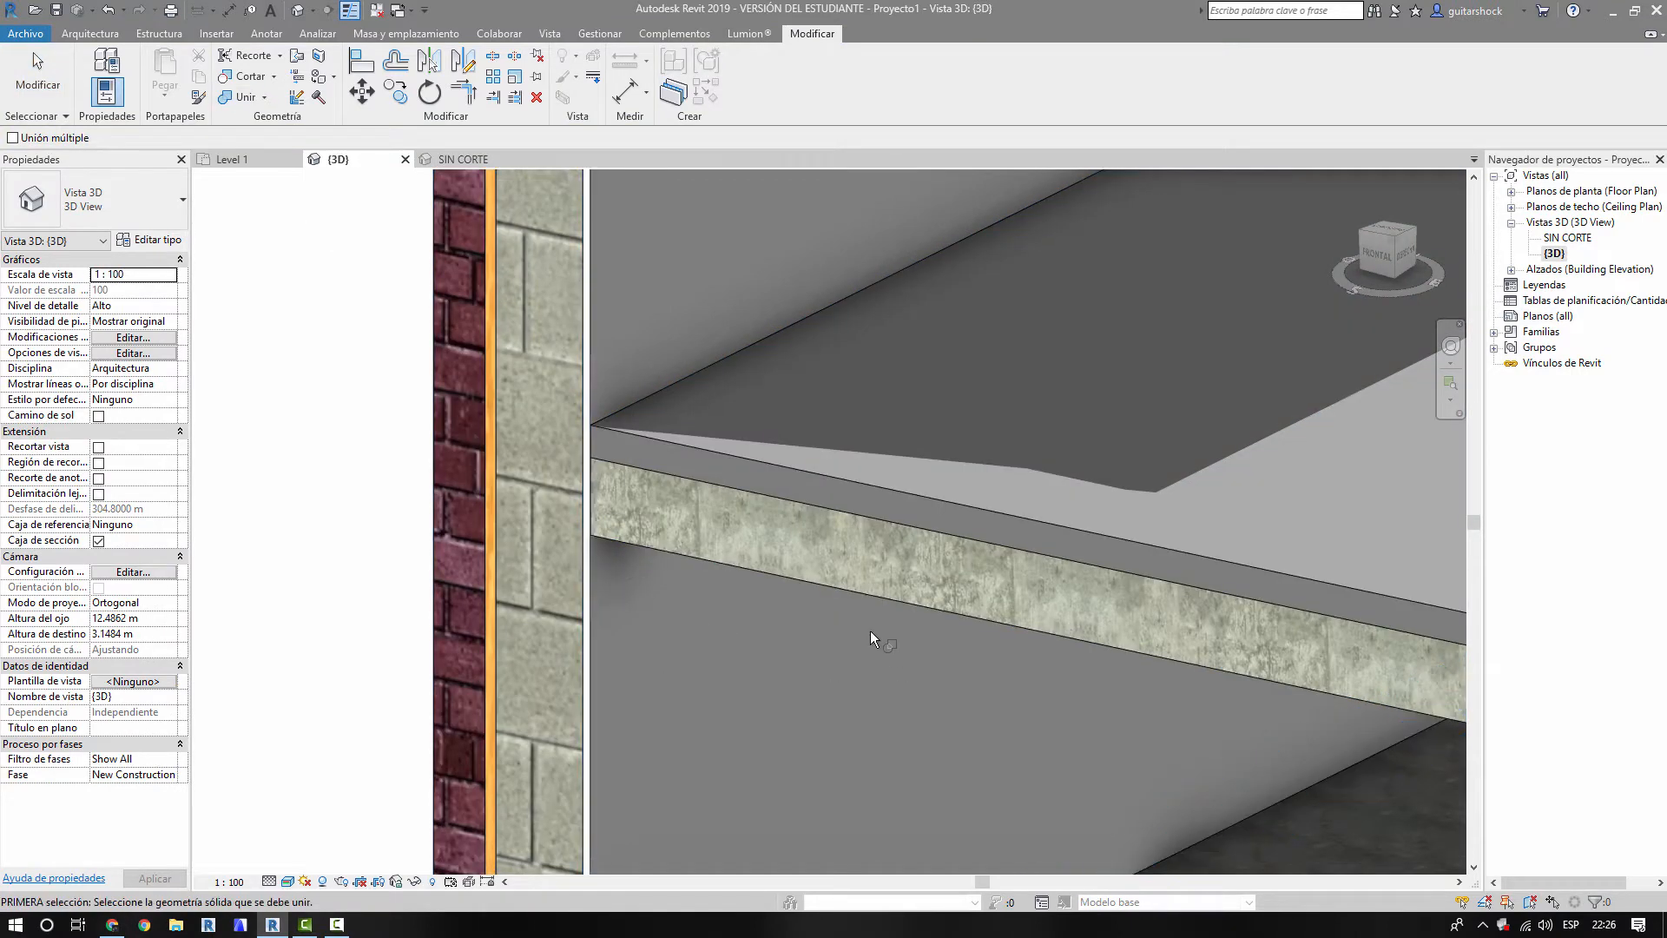
key("Escape")
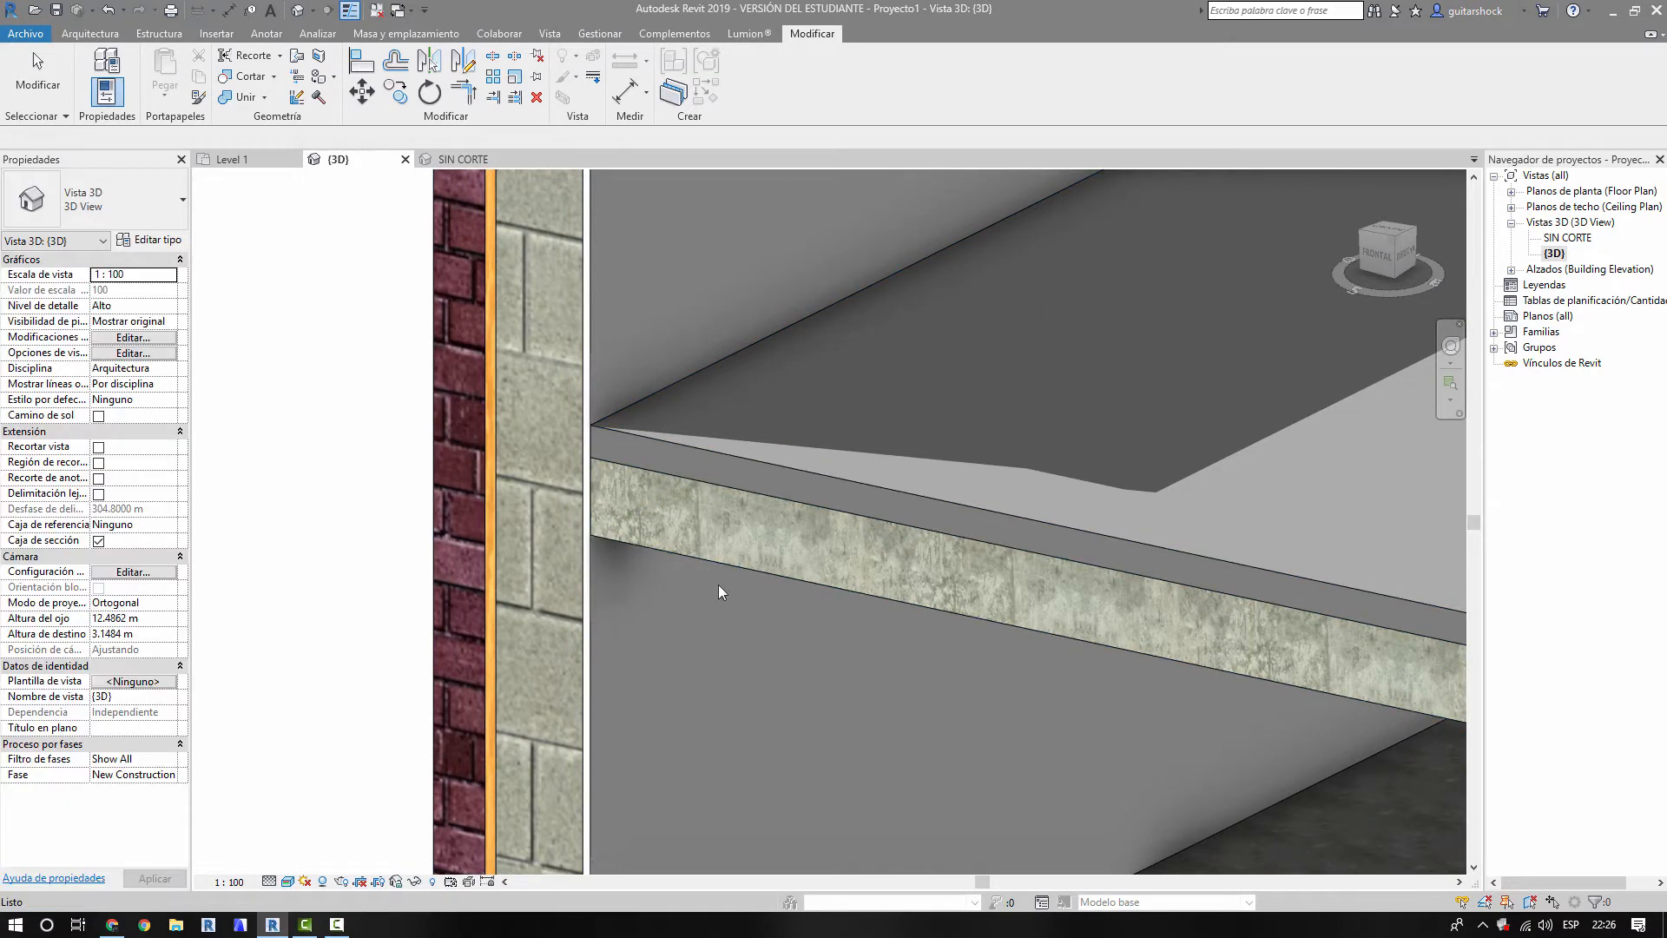
key("Escape")
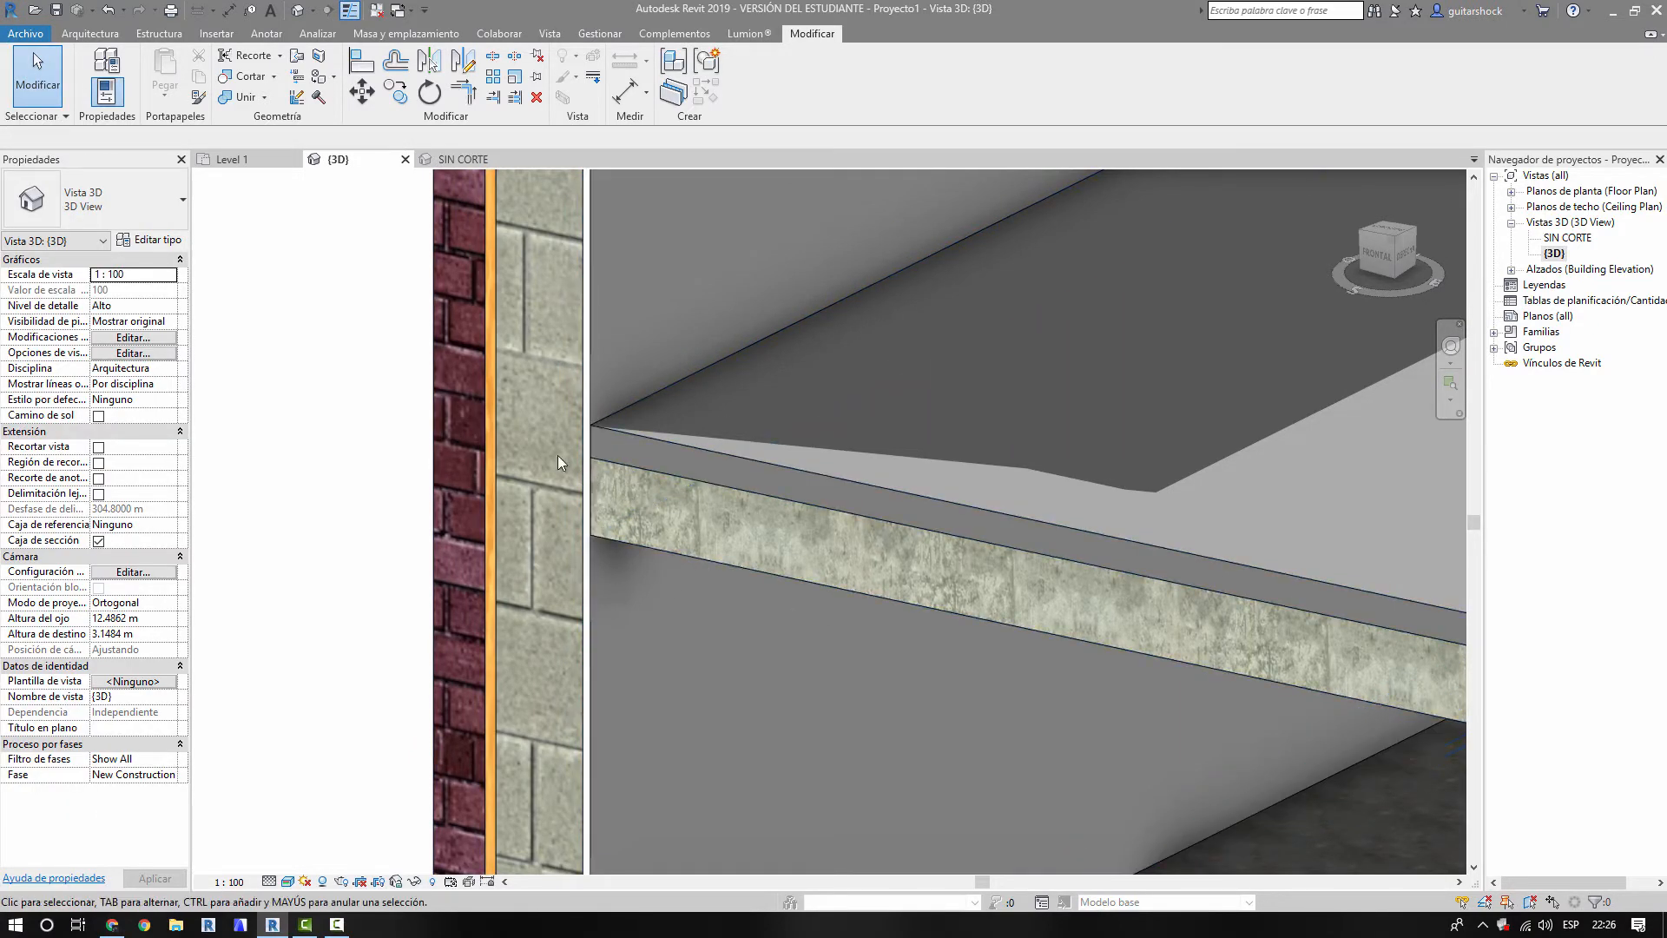
- Align the roof's footprint line to the inner face of the wall's block layer and finish the footprint without attaching the highlighted walls
left_click(658, 547)
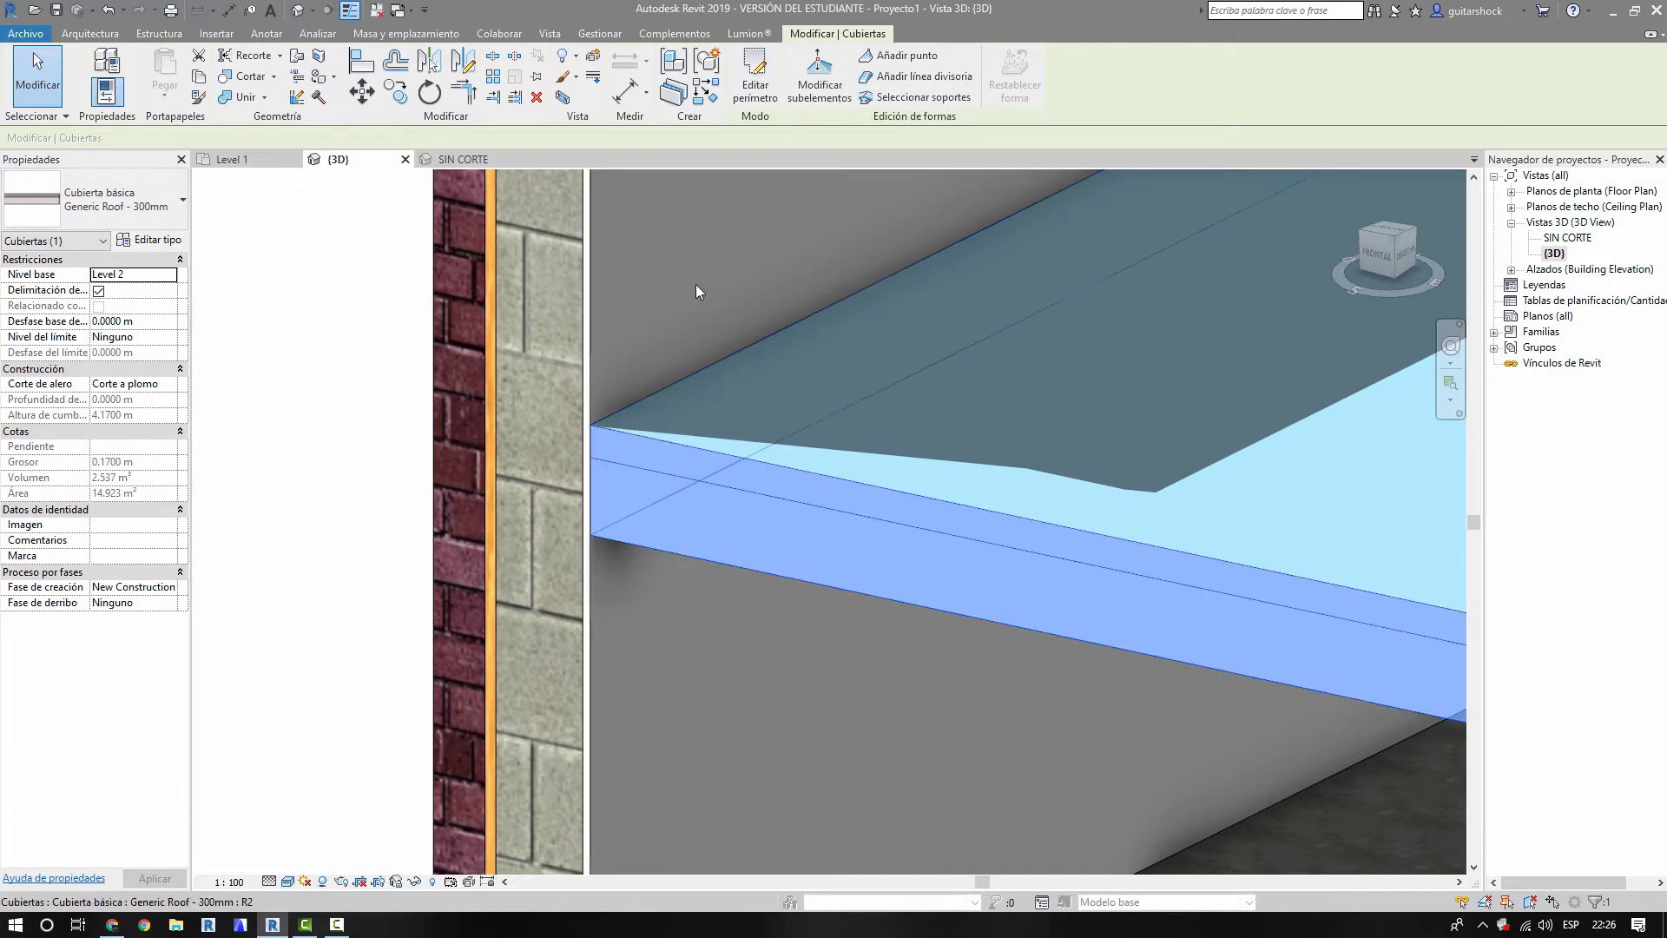
left_click(752, 83)
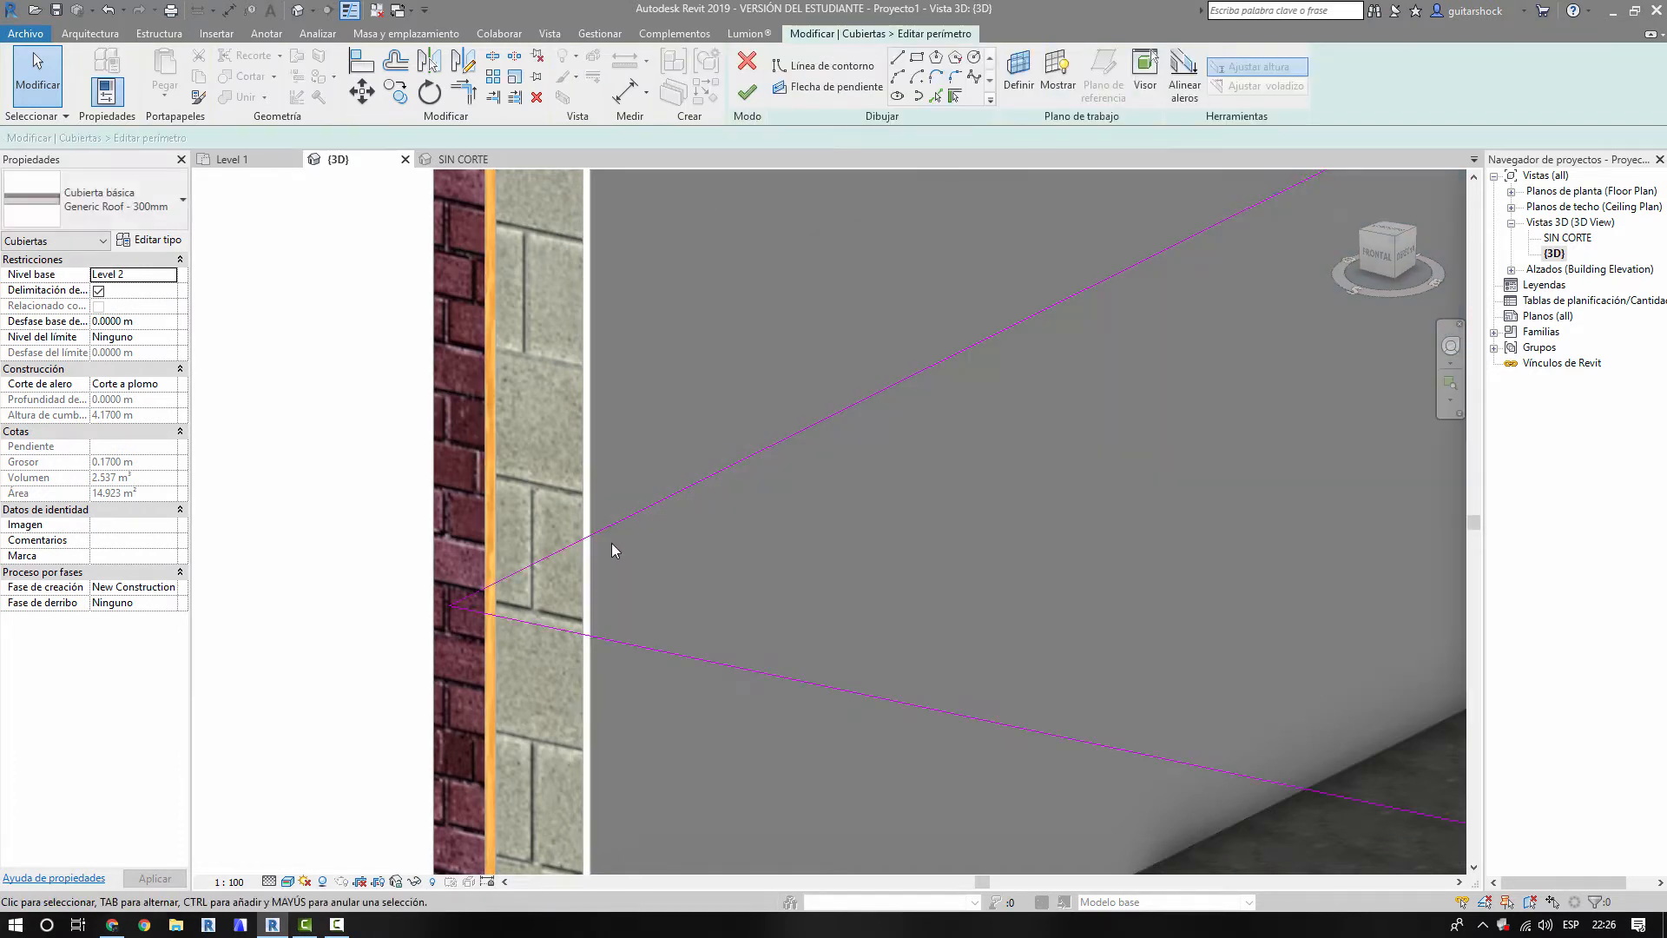
key("a")
key("l")
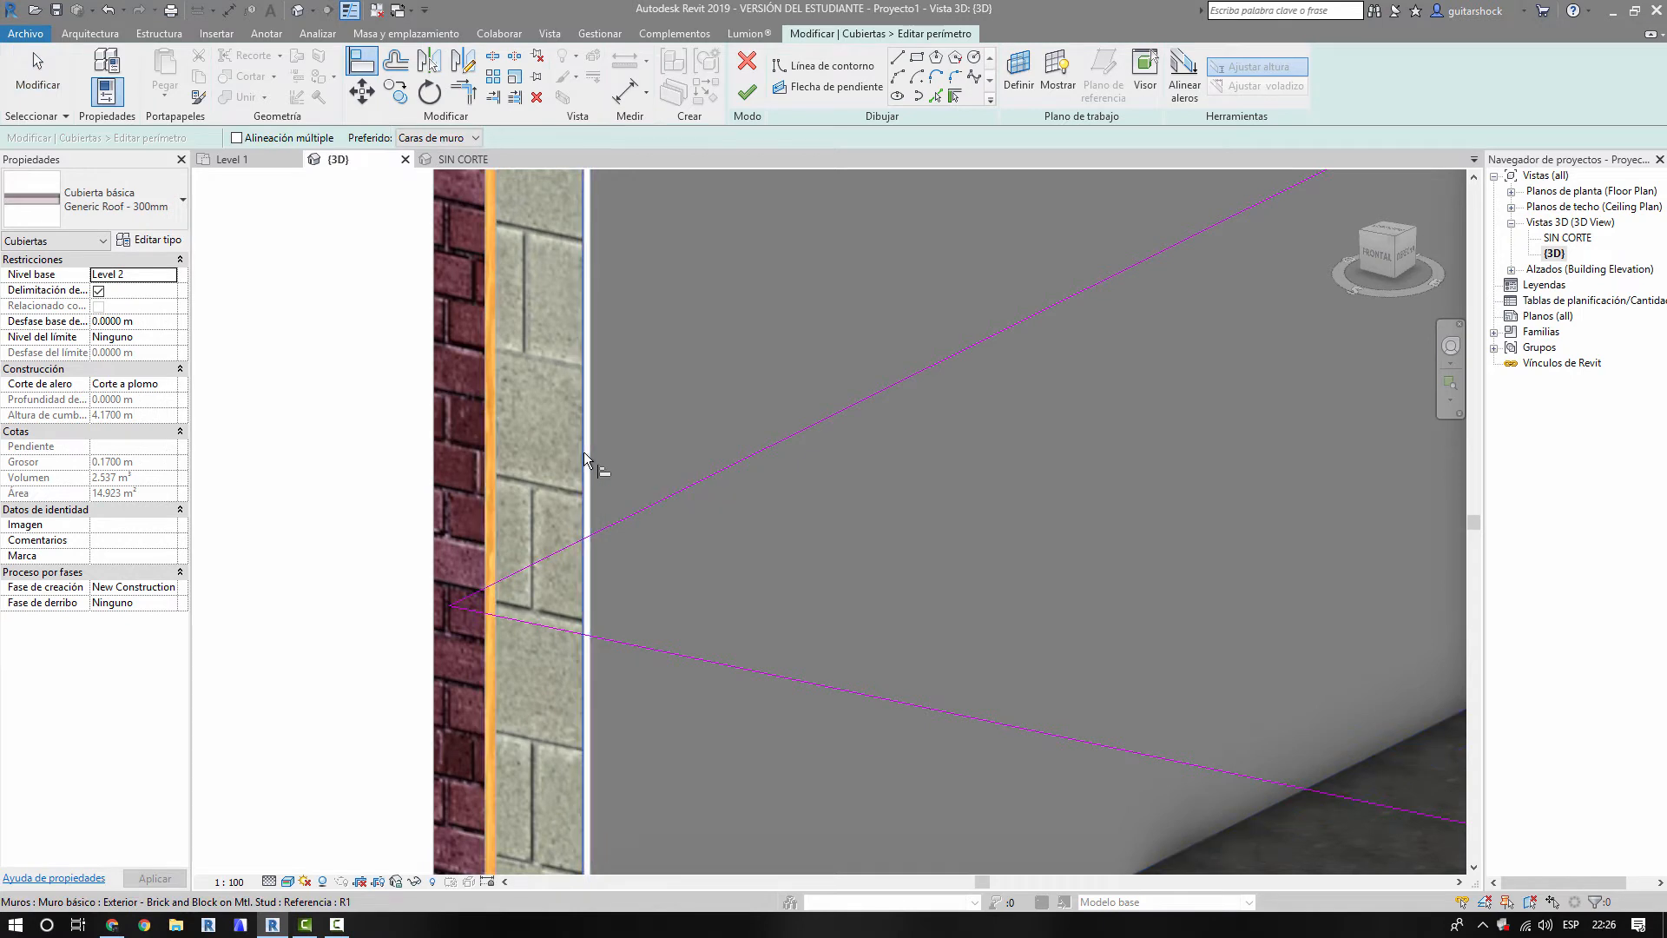
left_click(606, 521)
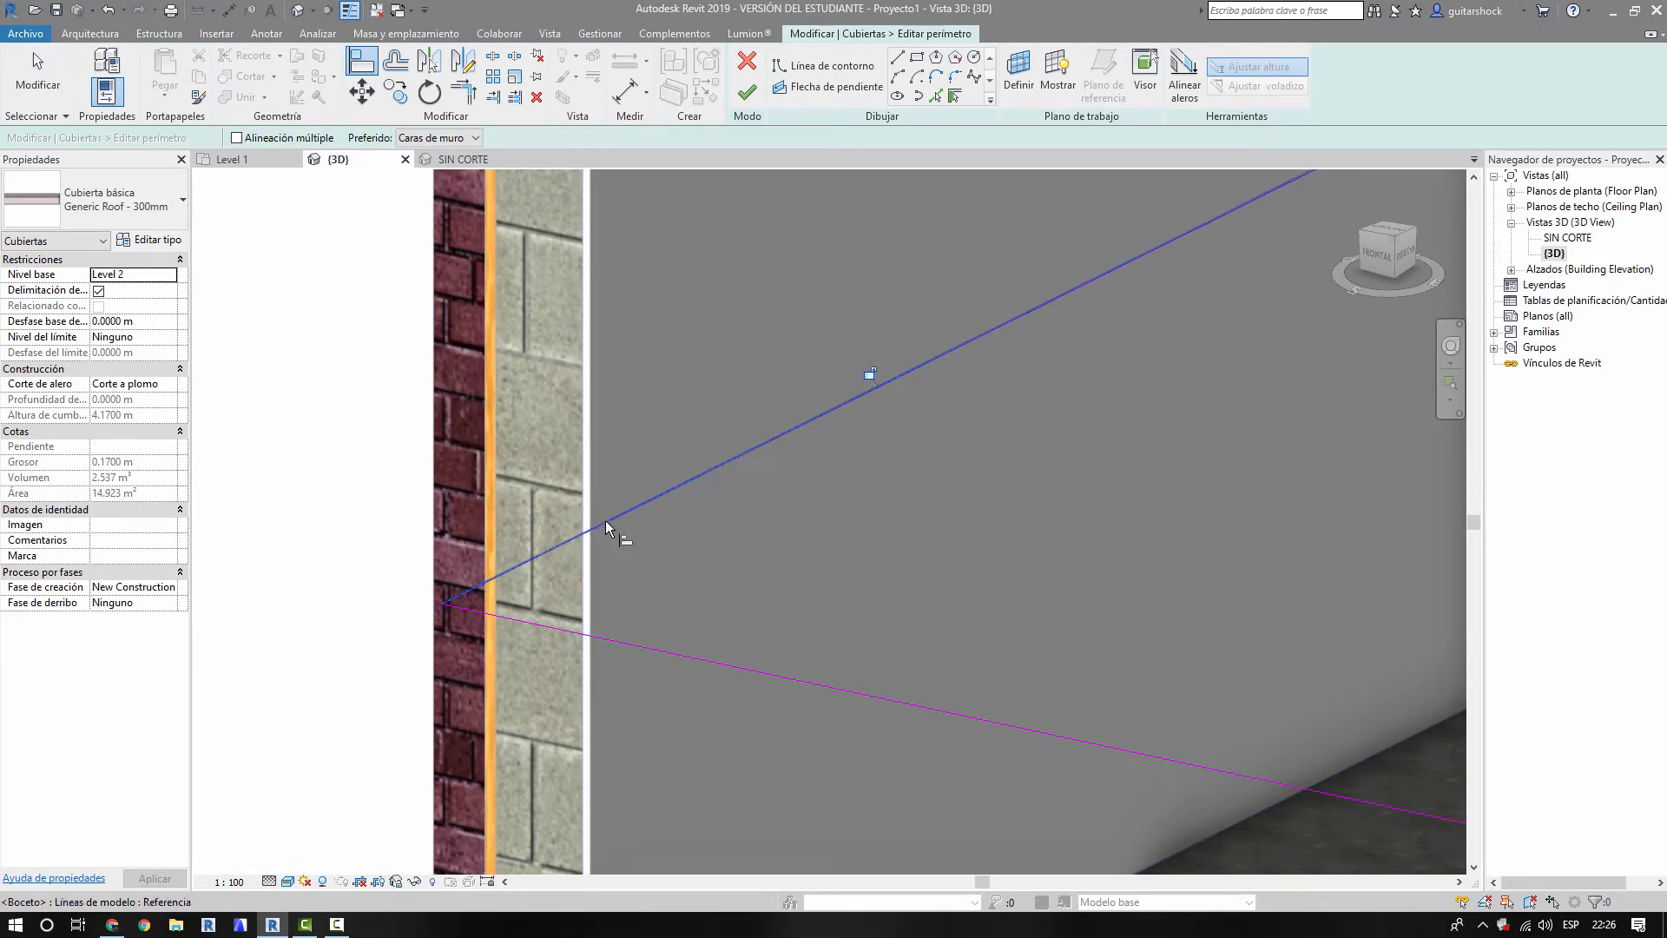
left_click(747, 92)
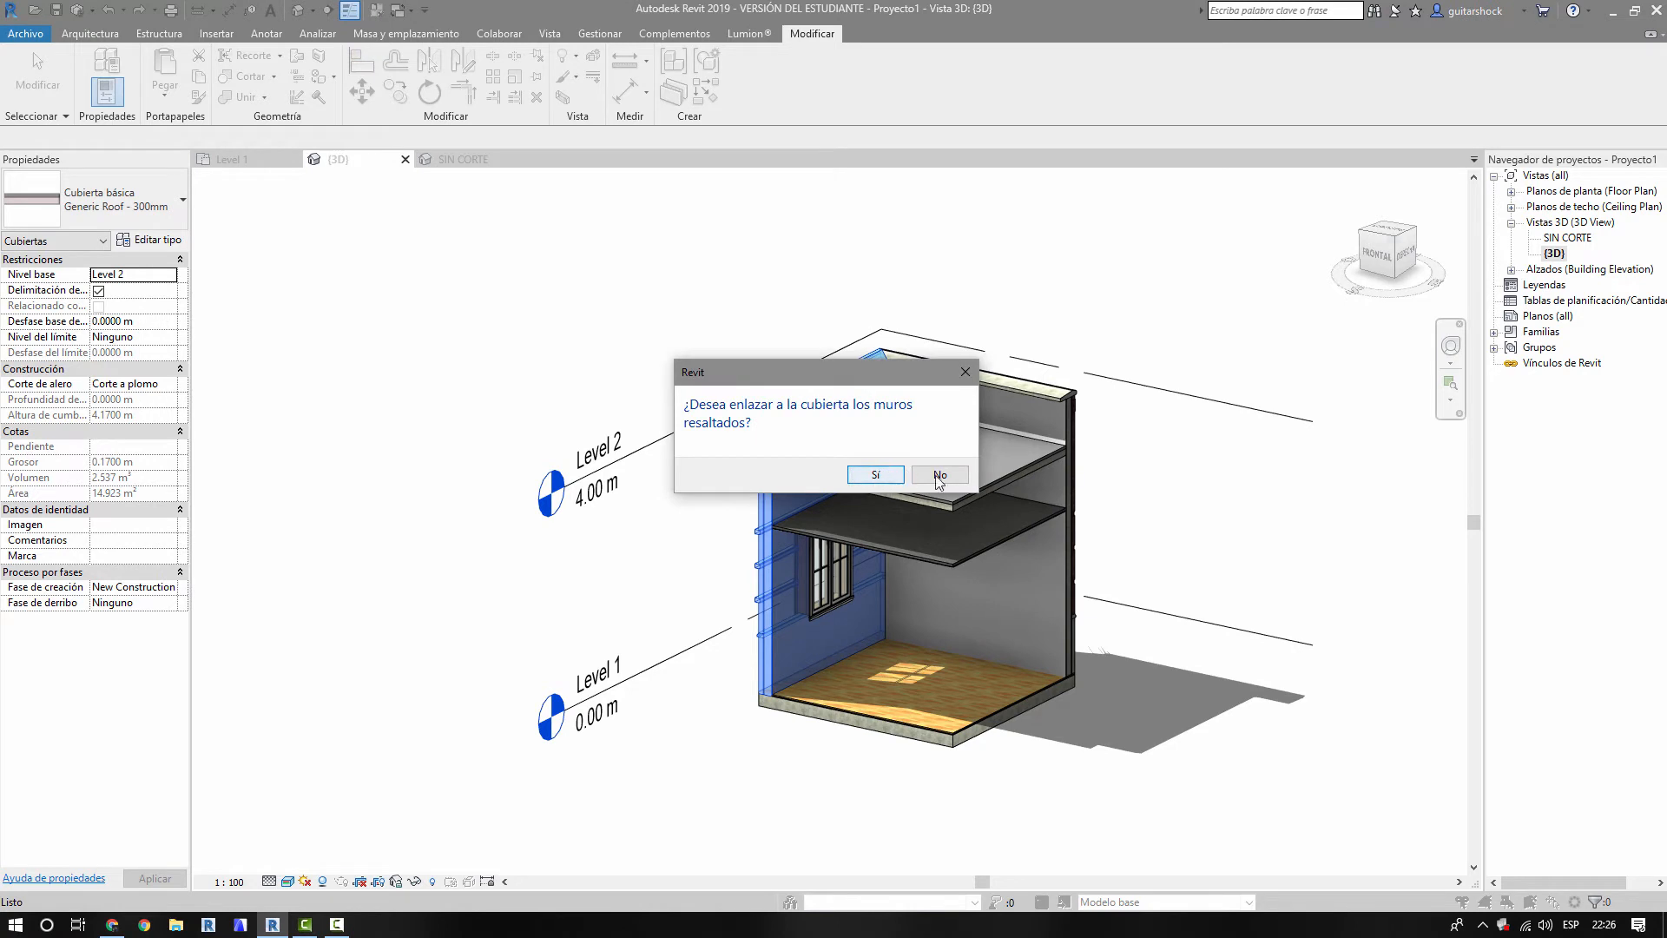
left_click(940, 474)
scroll(799, 514, "up", 10)
key("Escape")
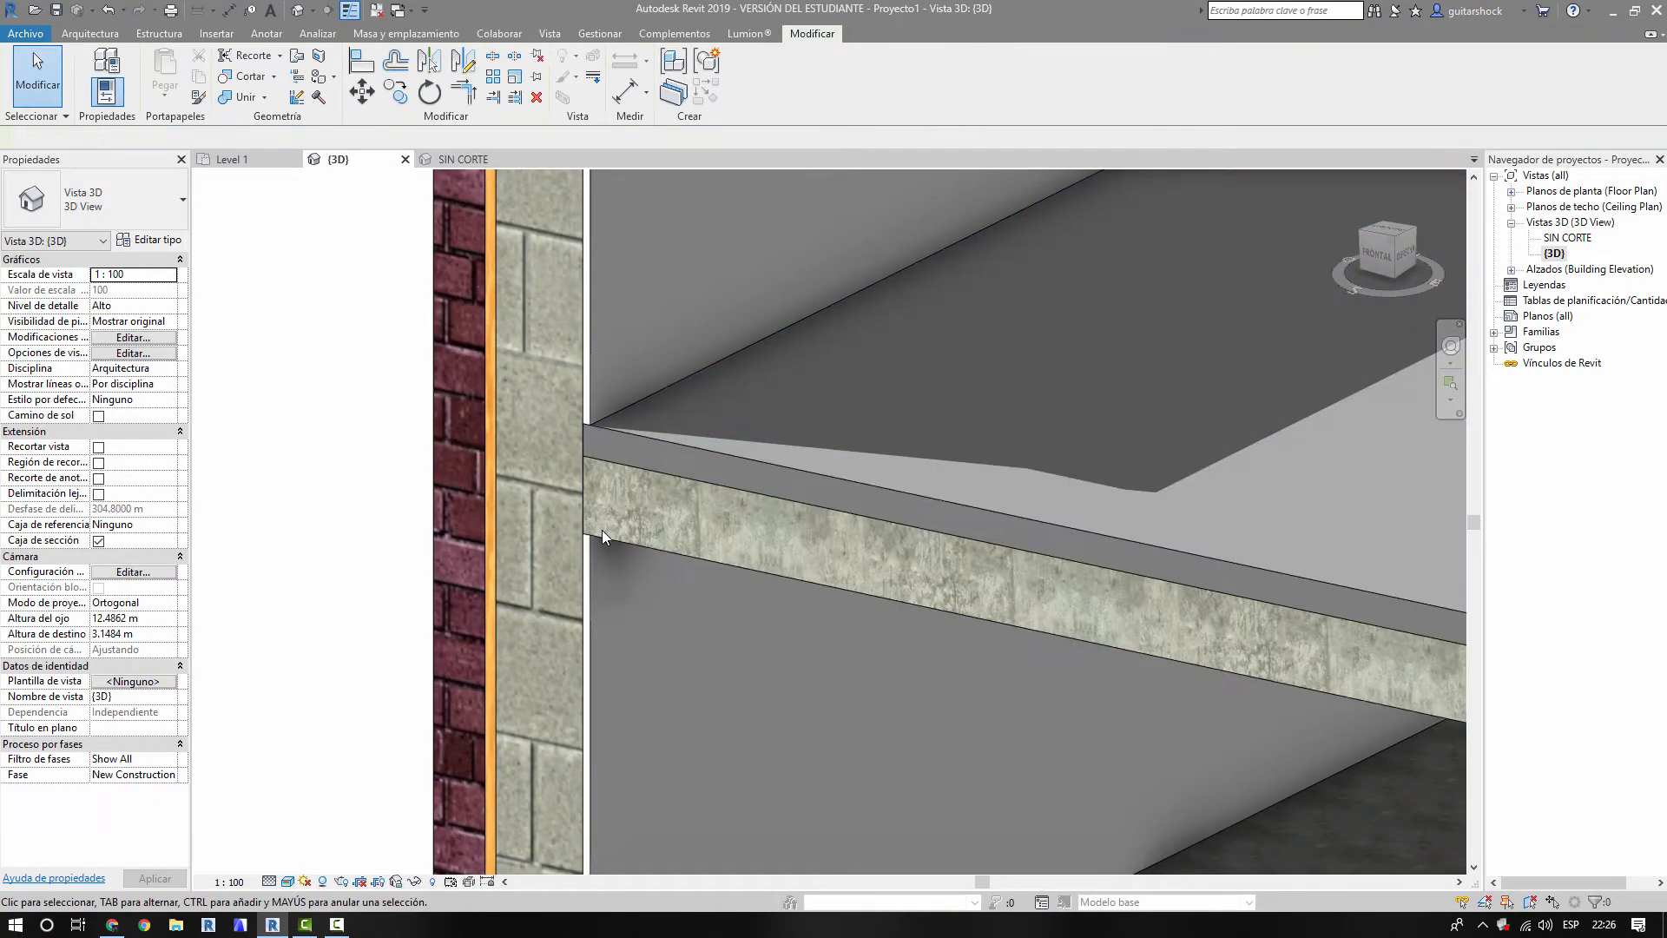
- Set the function of the EIFS, Exterior layer in the Generic Roof - 300mm type to Substrato [2]
middle_click_drag(602, 488, 597, 583)
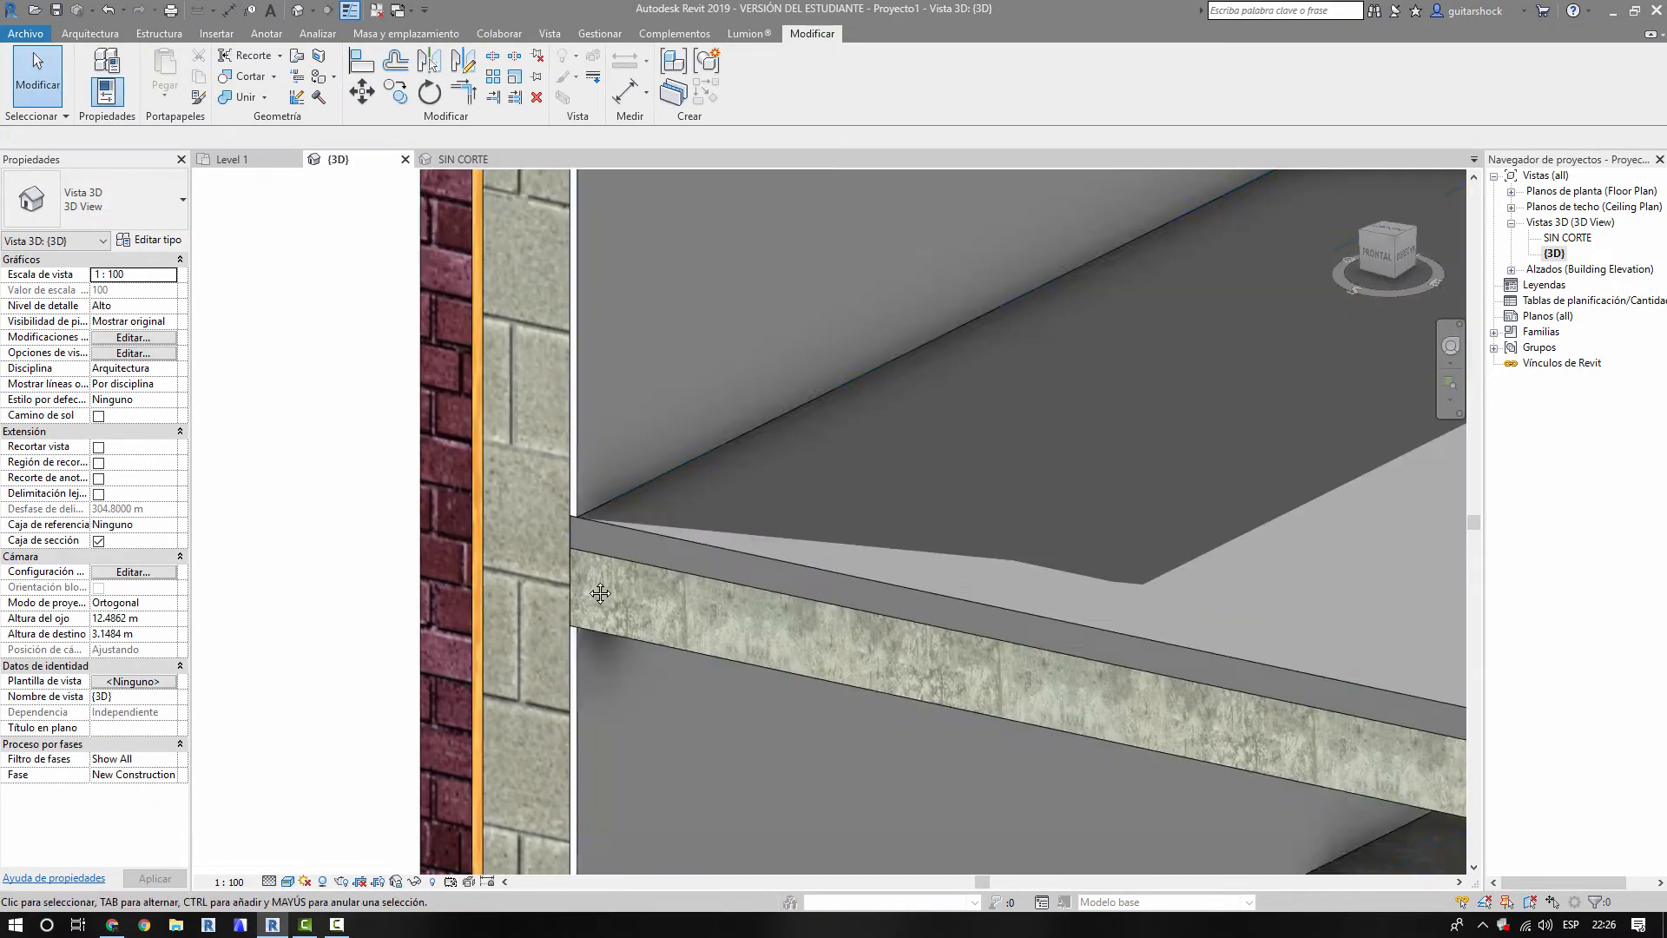
left_click(591, 613)
key("Escape")
left_click(613, 529)
key("Escape")
left_click(617, 555)
left_click(148, 242)
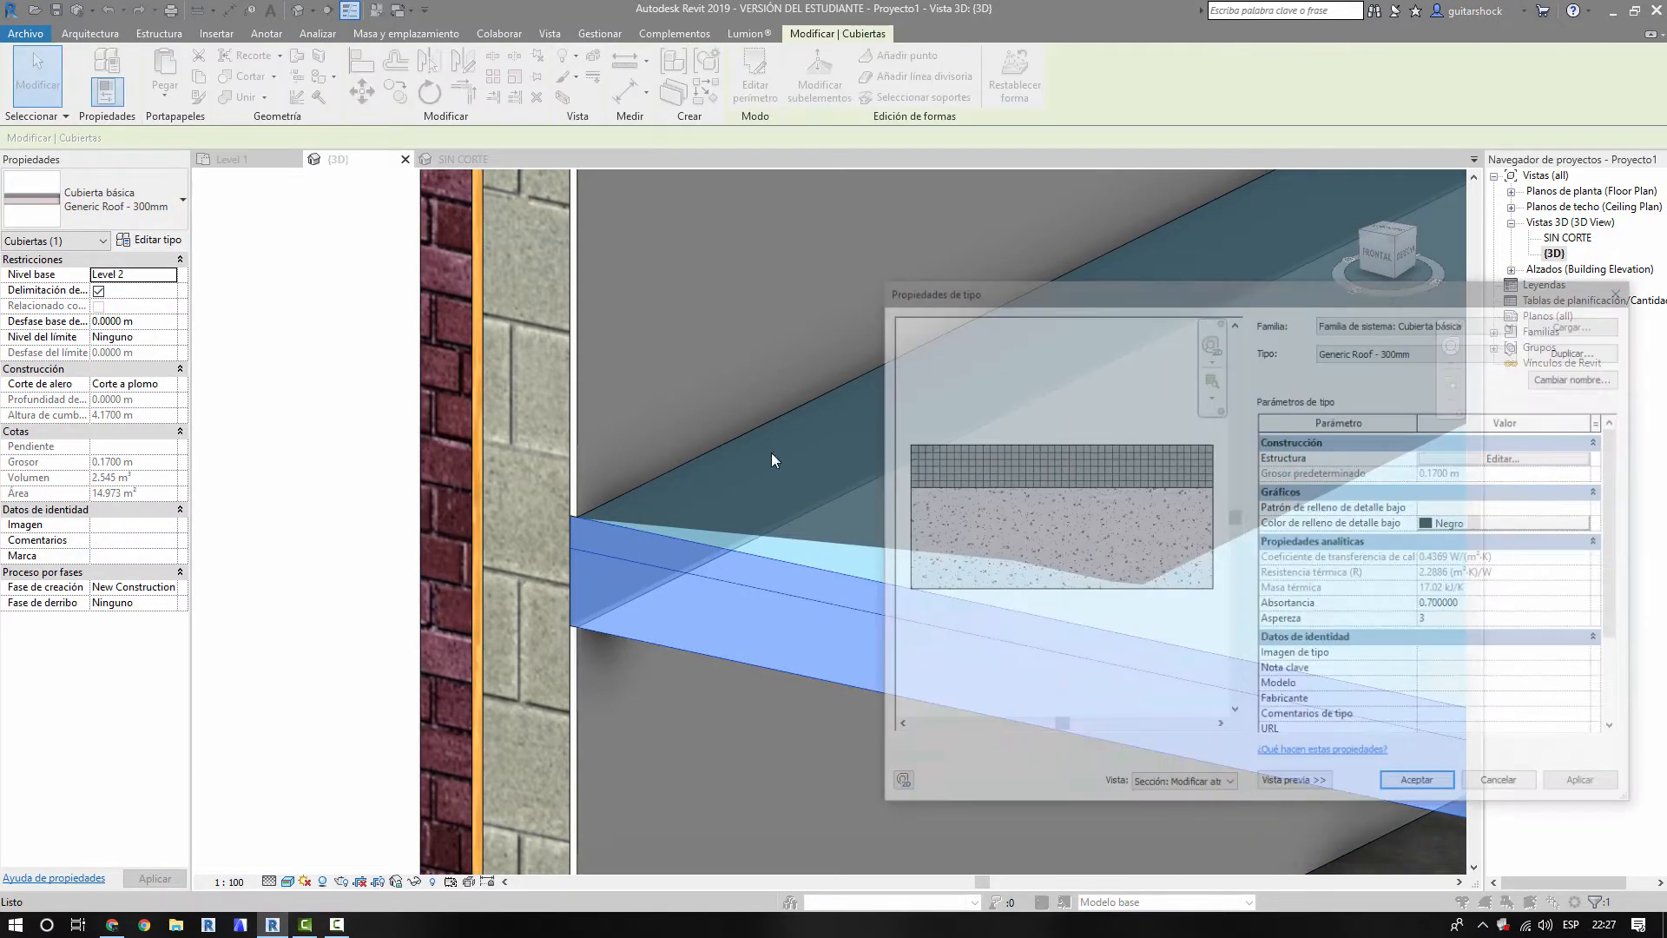
left_click(1473, 458)
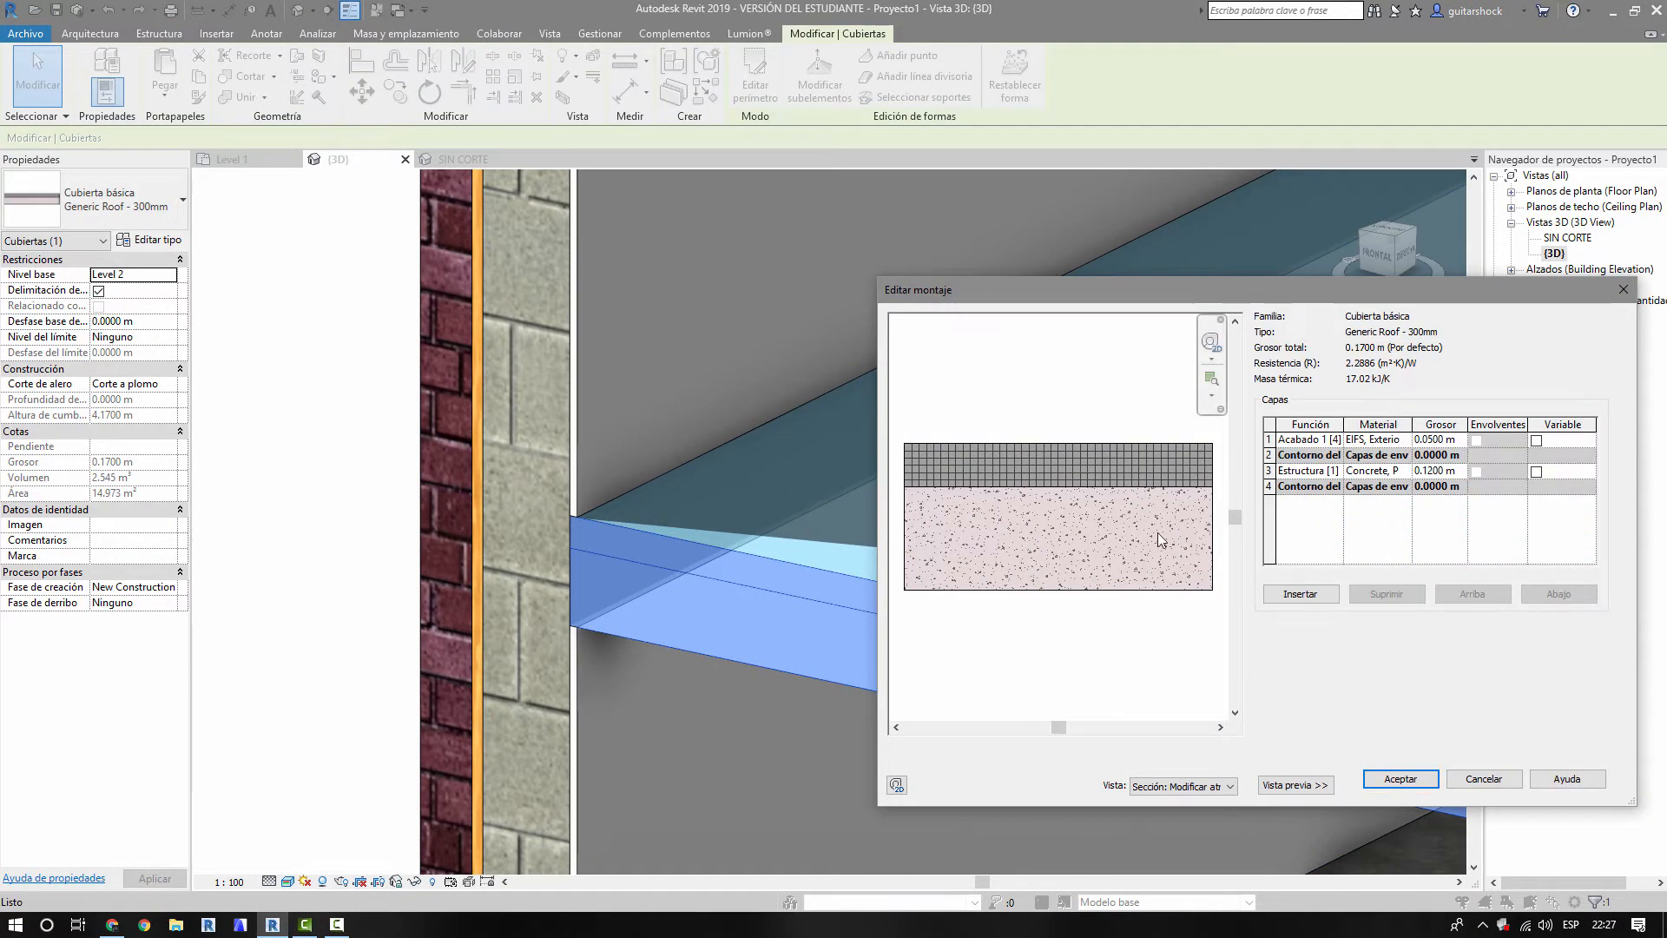
left_click(1338, 441)
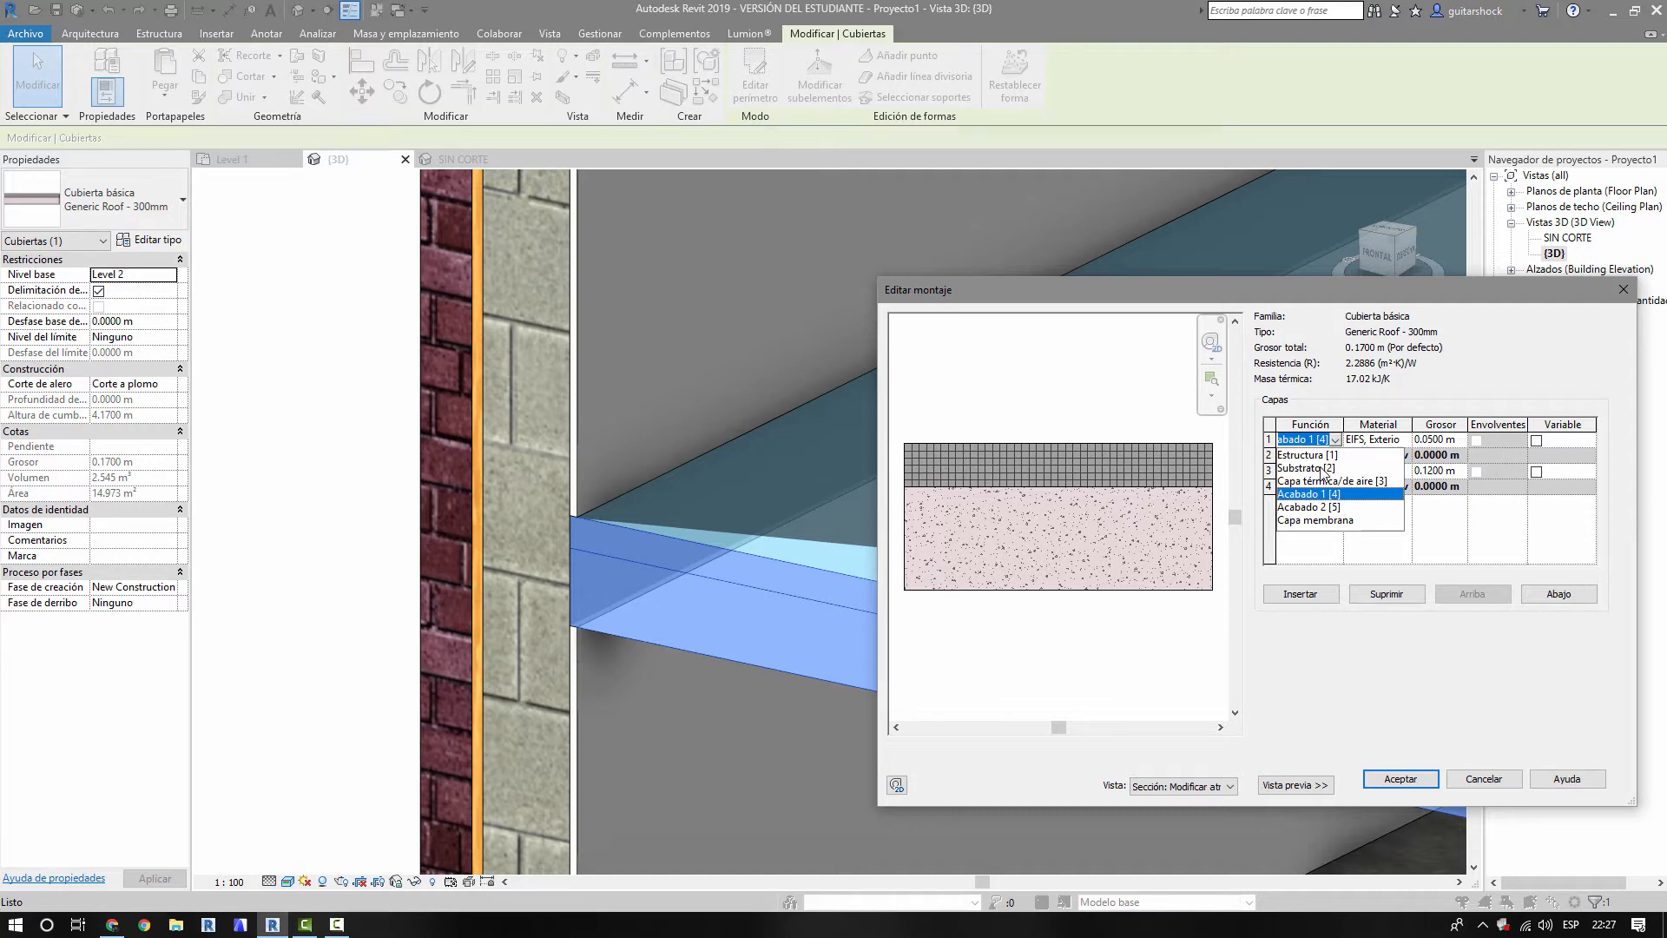
left_click(1321, 469)
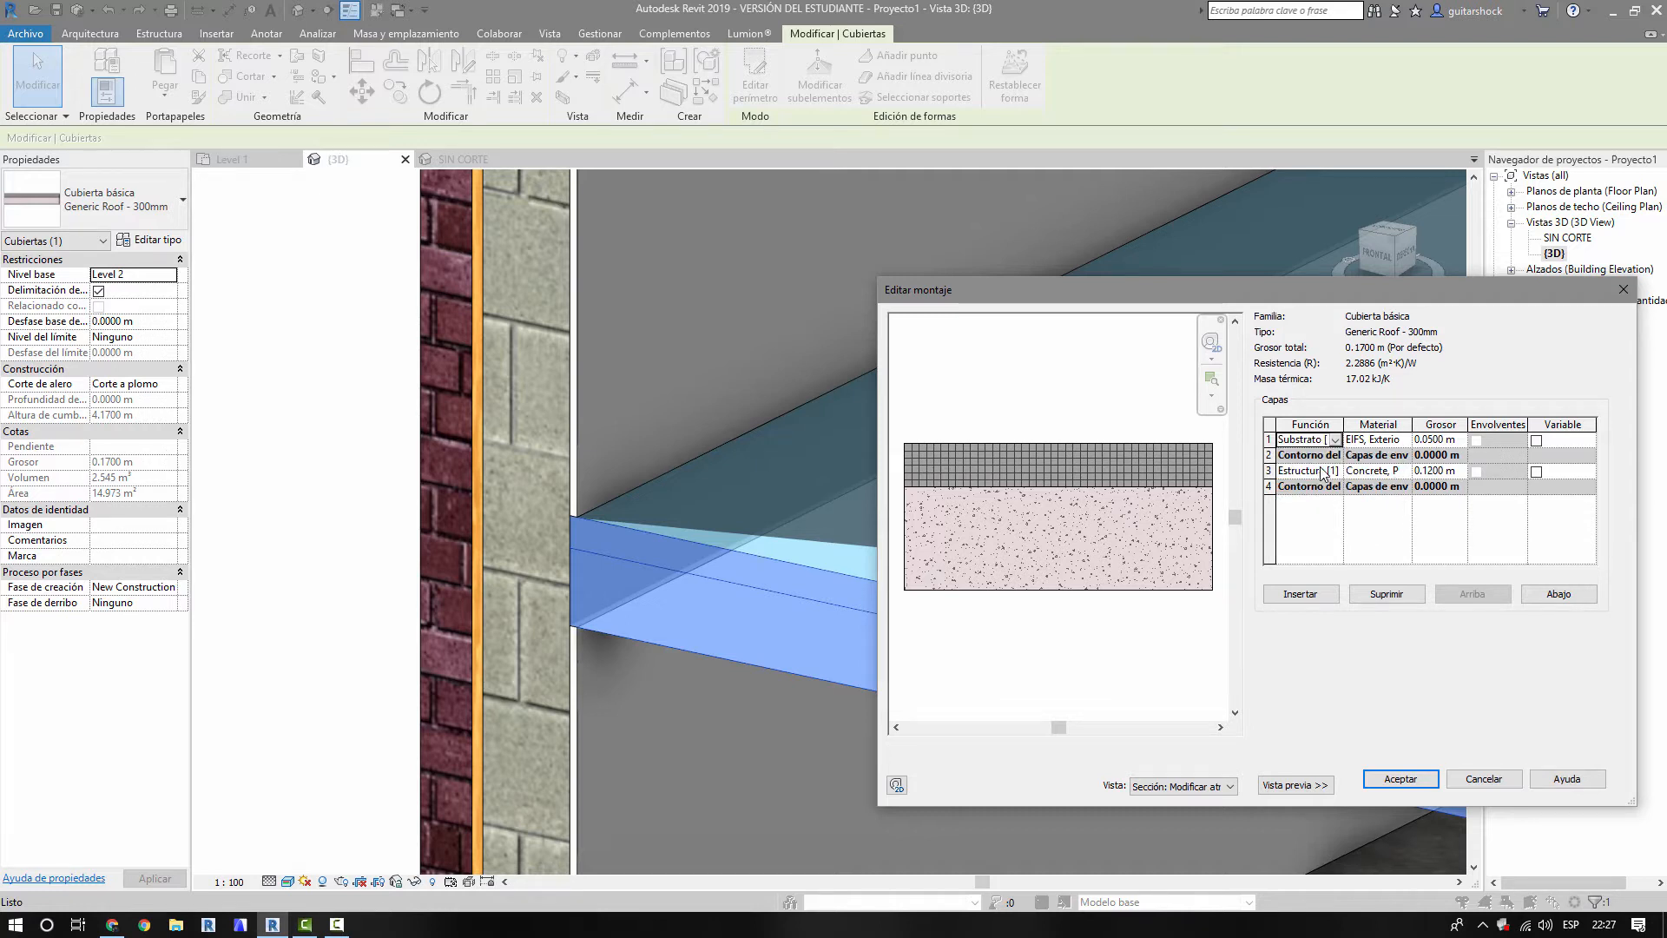
left_click(1416, 780)
left_click(1420, 783)
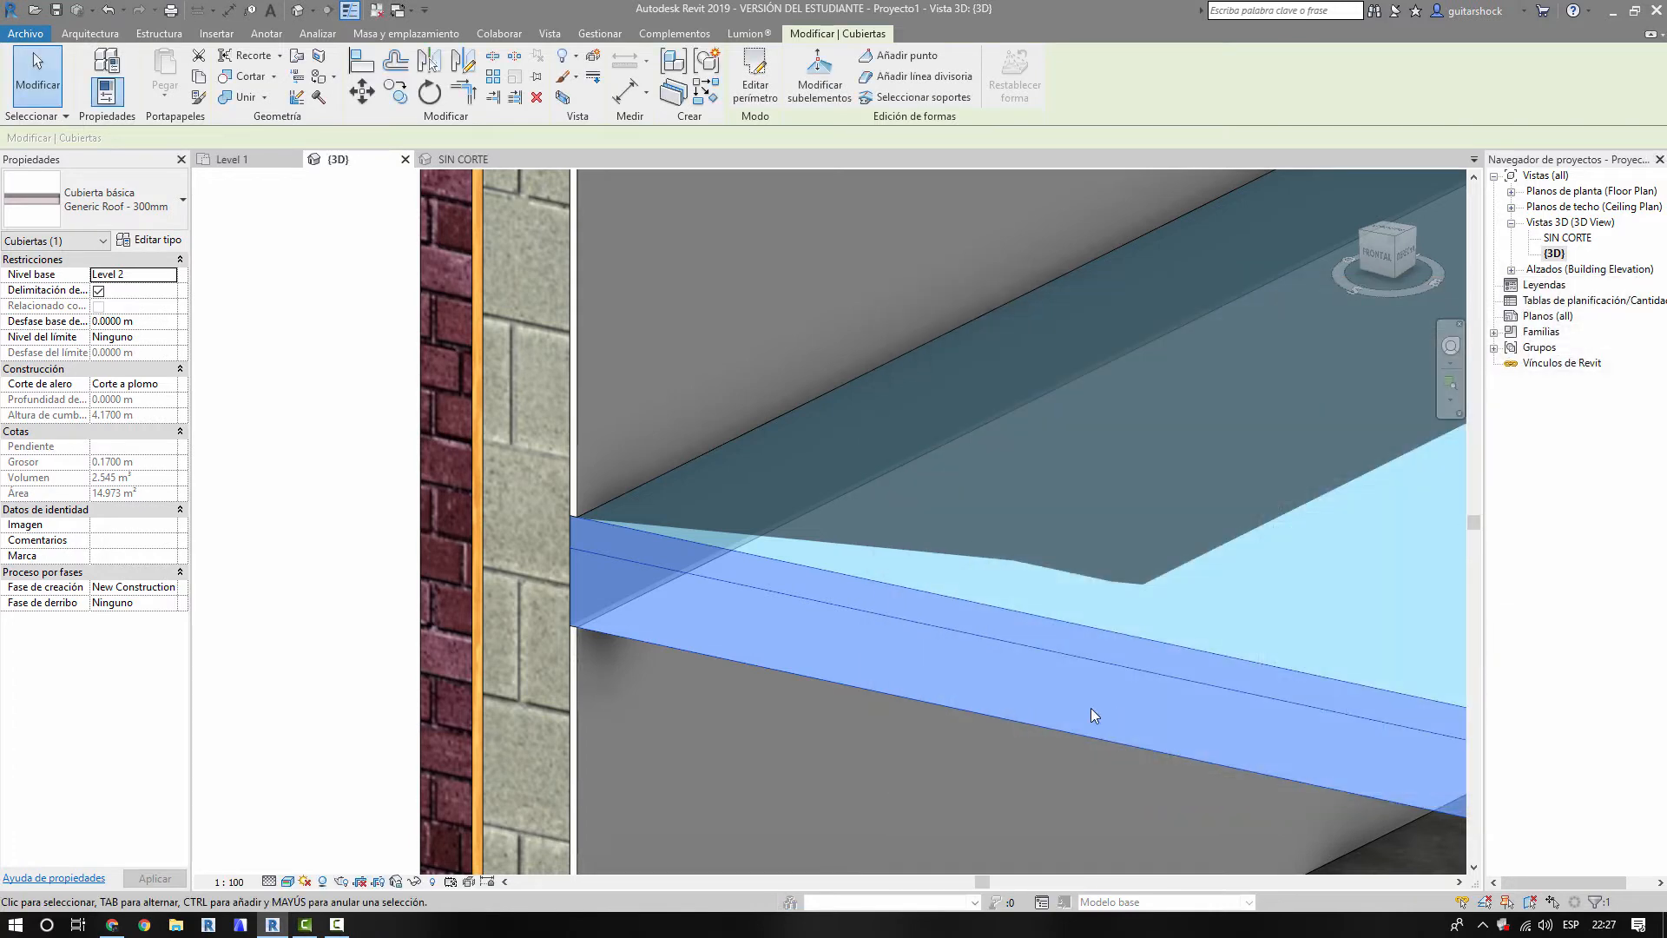
key("Escape")
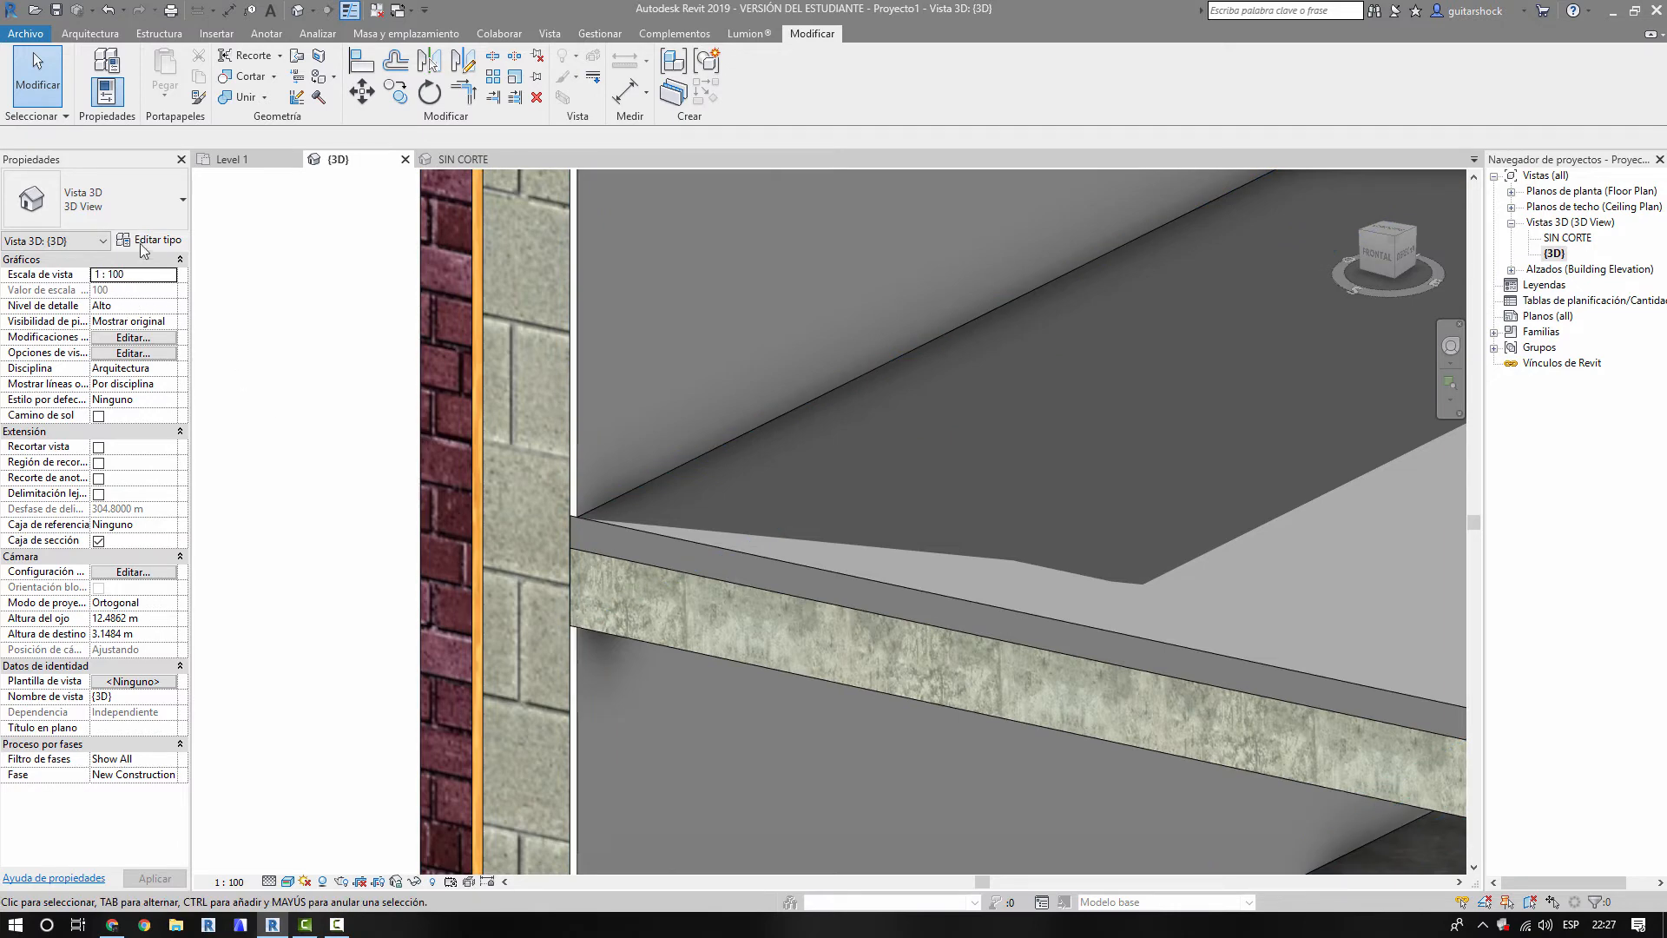
- Align the roof's footprint line to the block layer's inner face in the opposite wall, and finish without attaching the highlighted walls
scroll(721, 458, "down", 5)
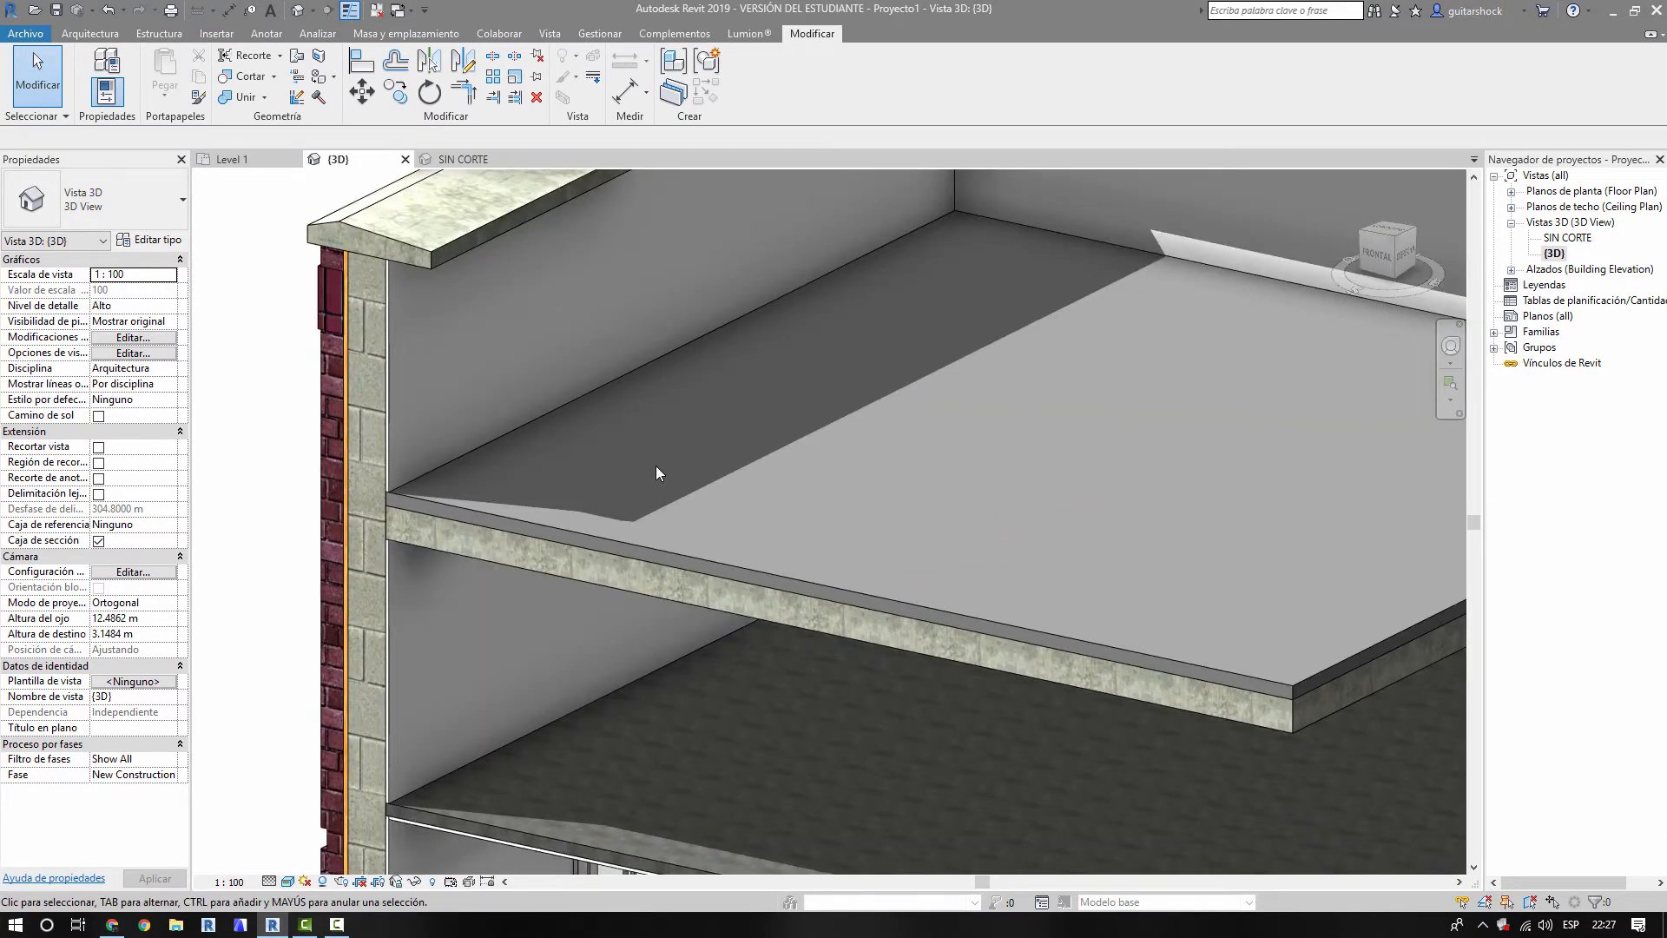
middle_click_drag(655, 465, 1101, 485, "shift")
scroll(1101, 484, "down", 2)
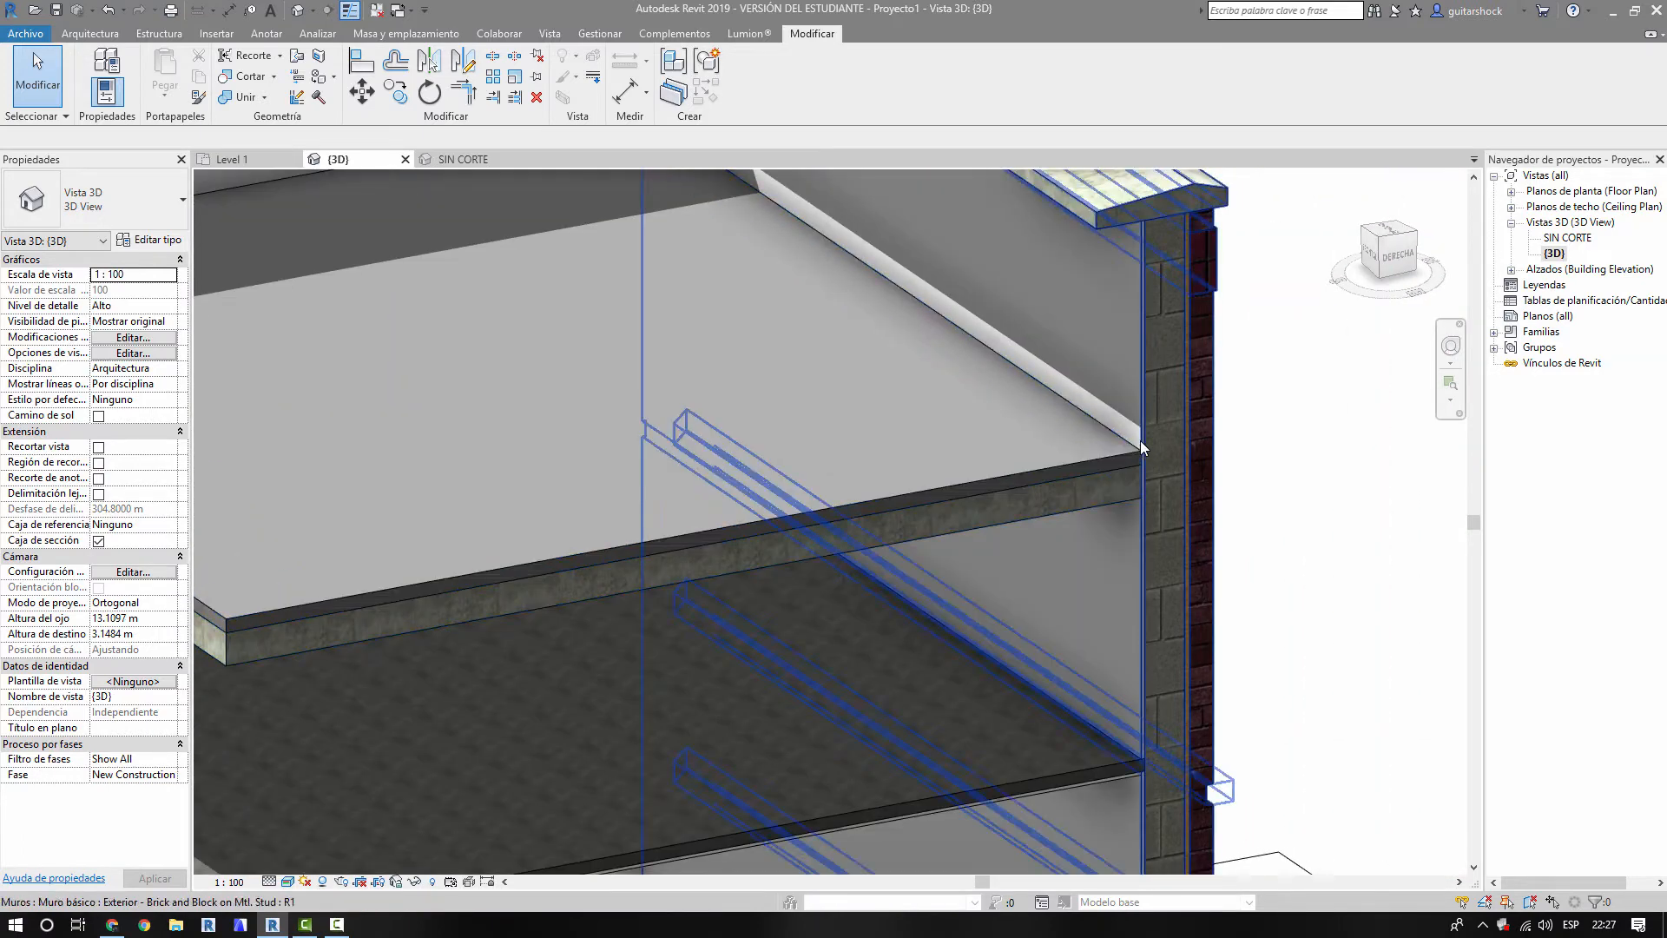
scroll(1121, 460, "up", 3)
left_click(1122, 460)
left_click(771, 80)
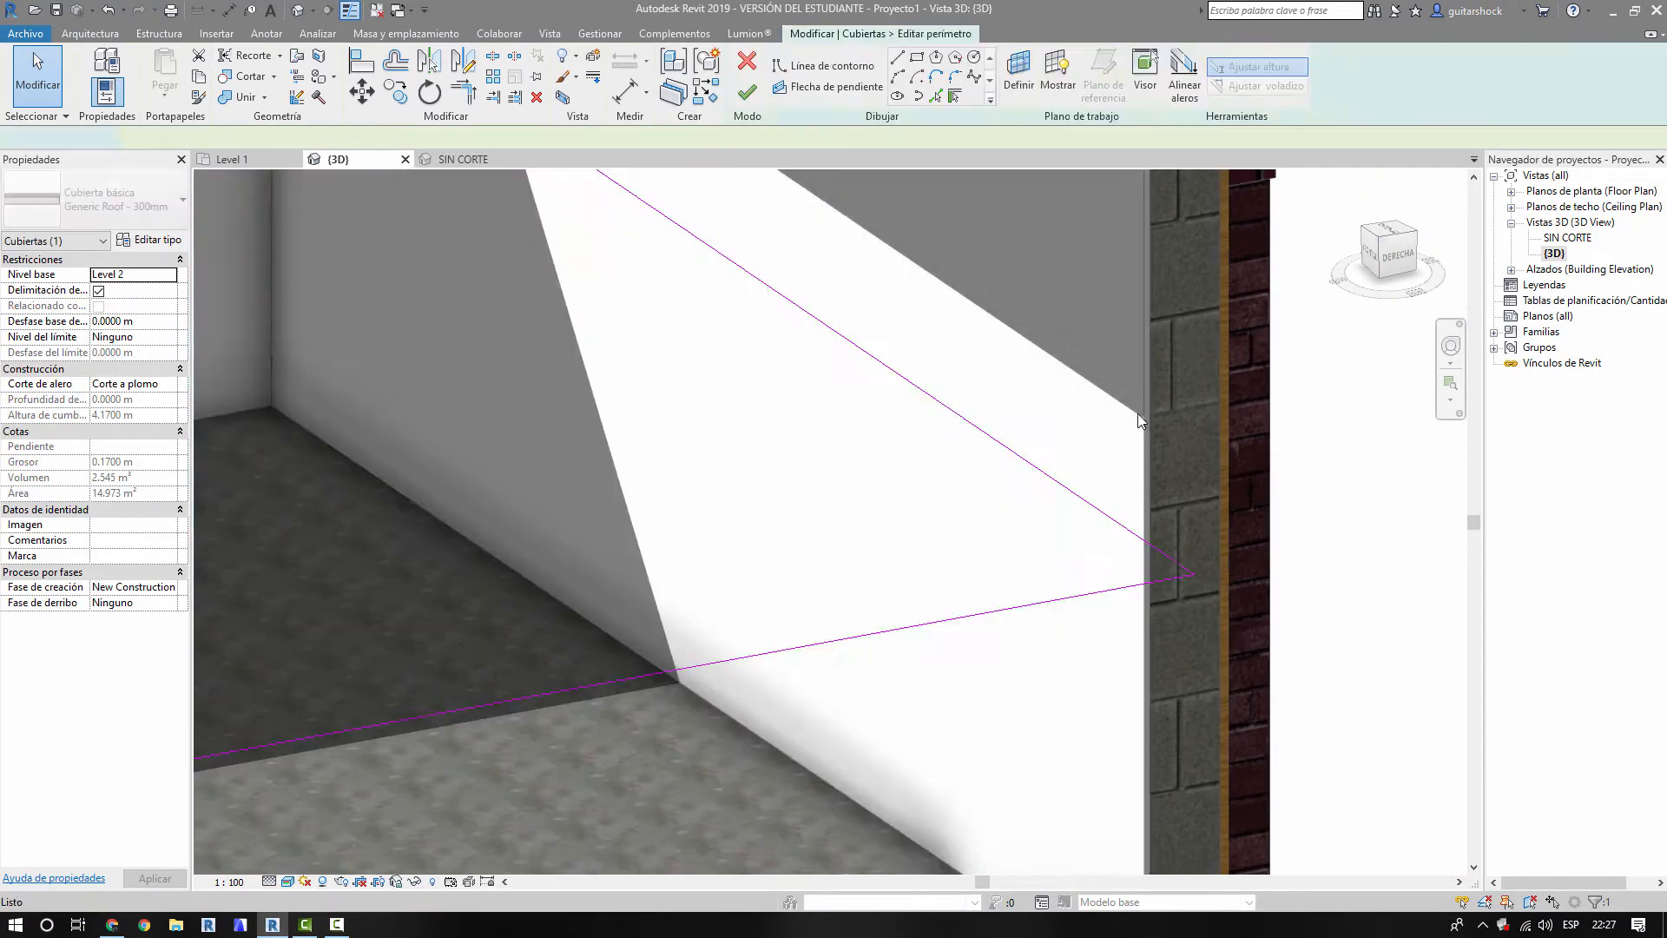
left_click(1111, 521)
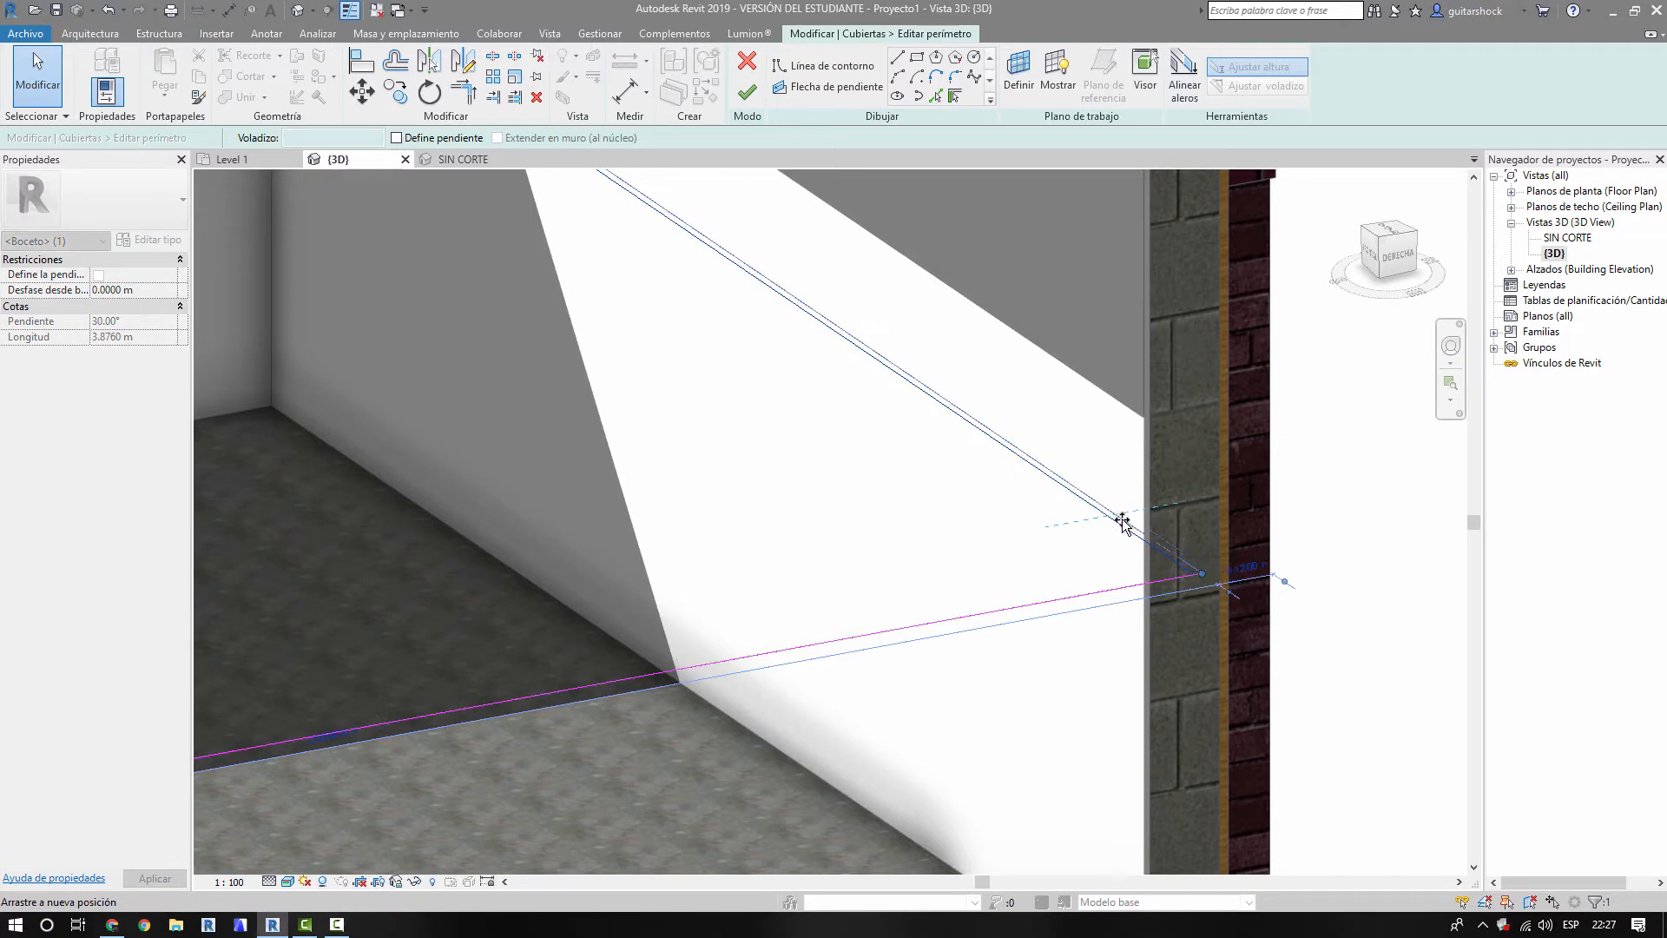
key("Escape")
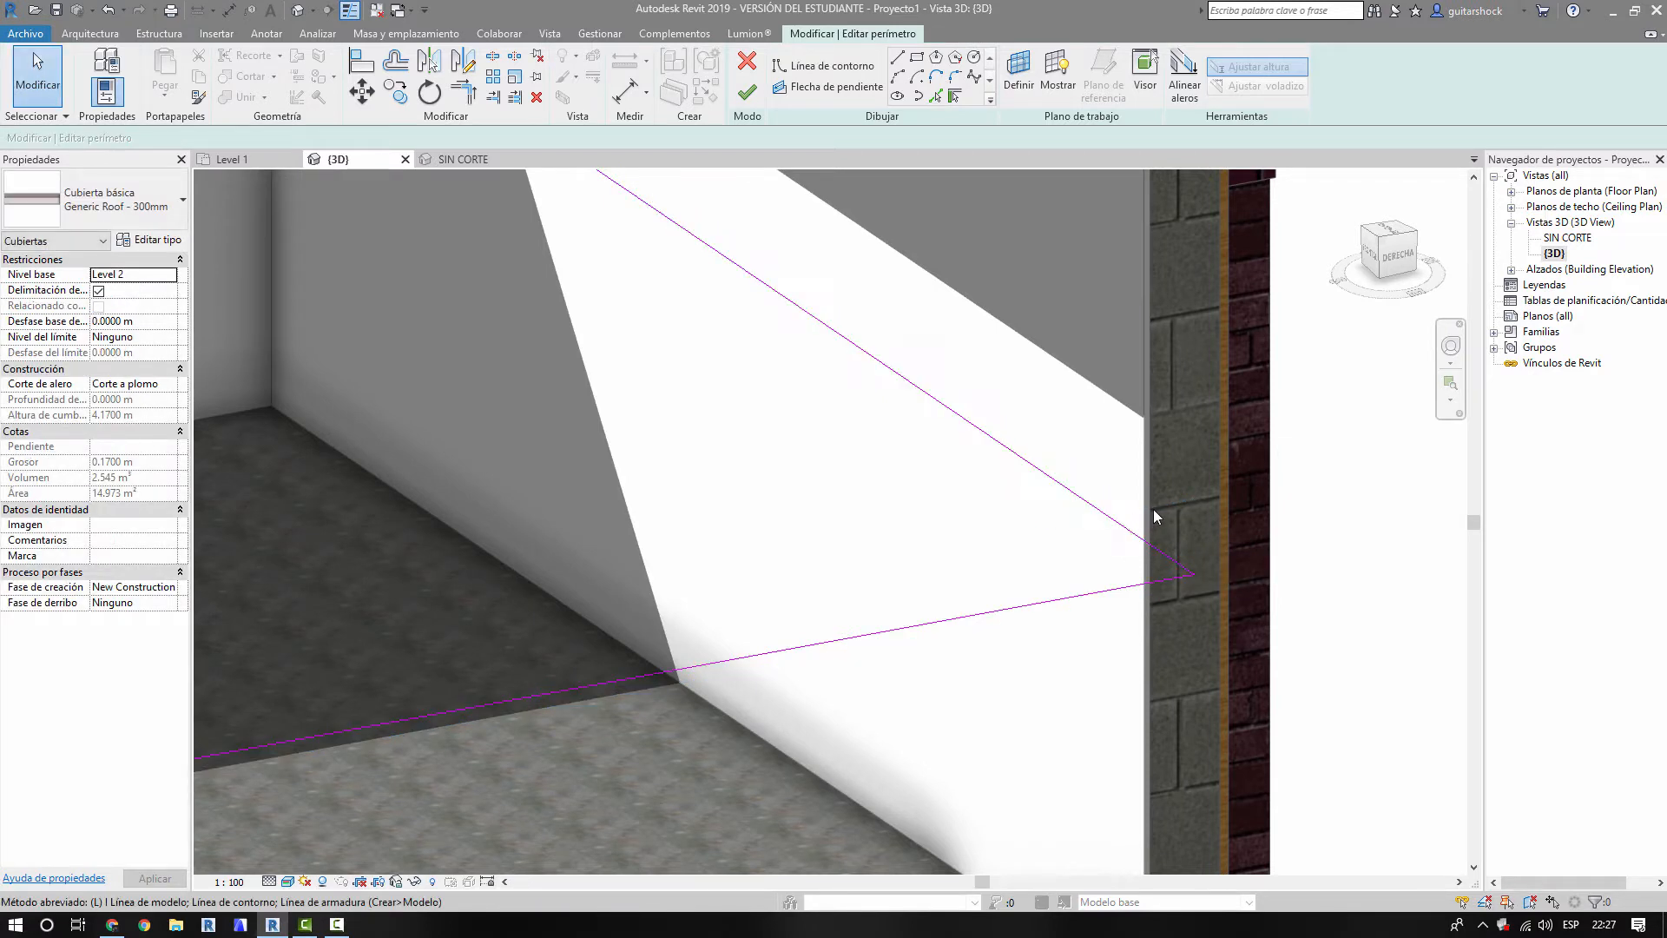
key("a")
key("l")
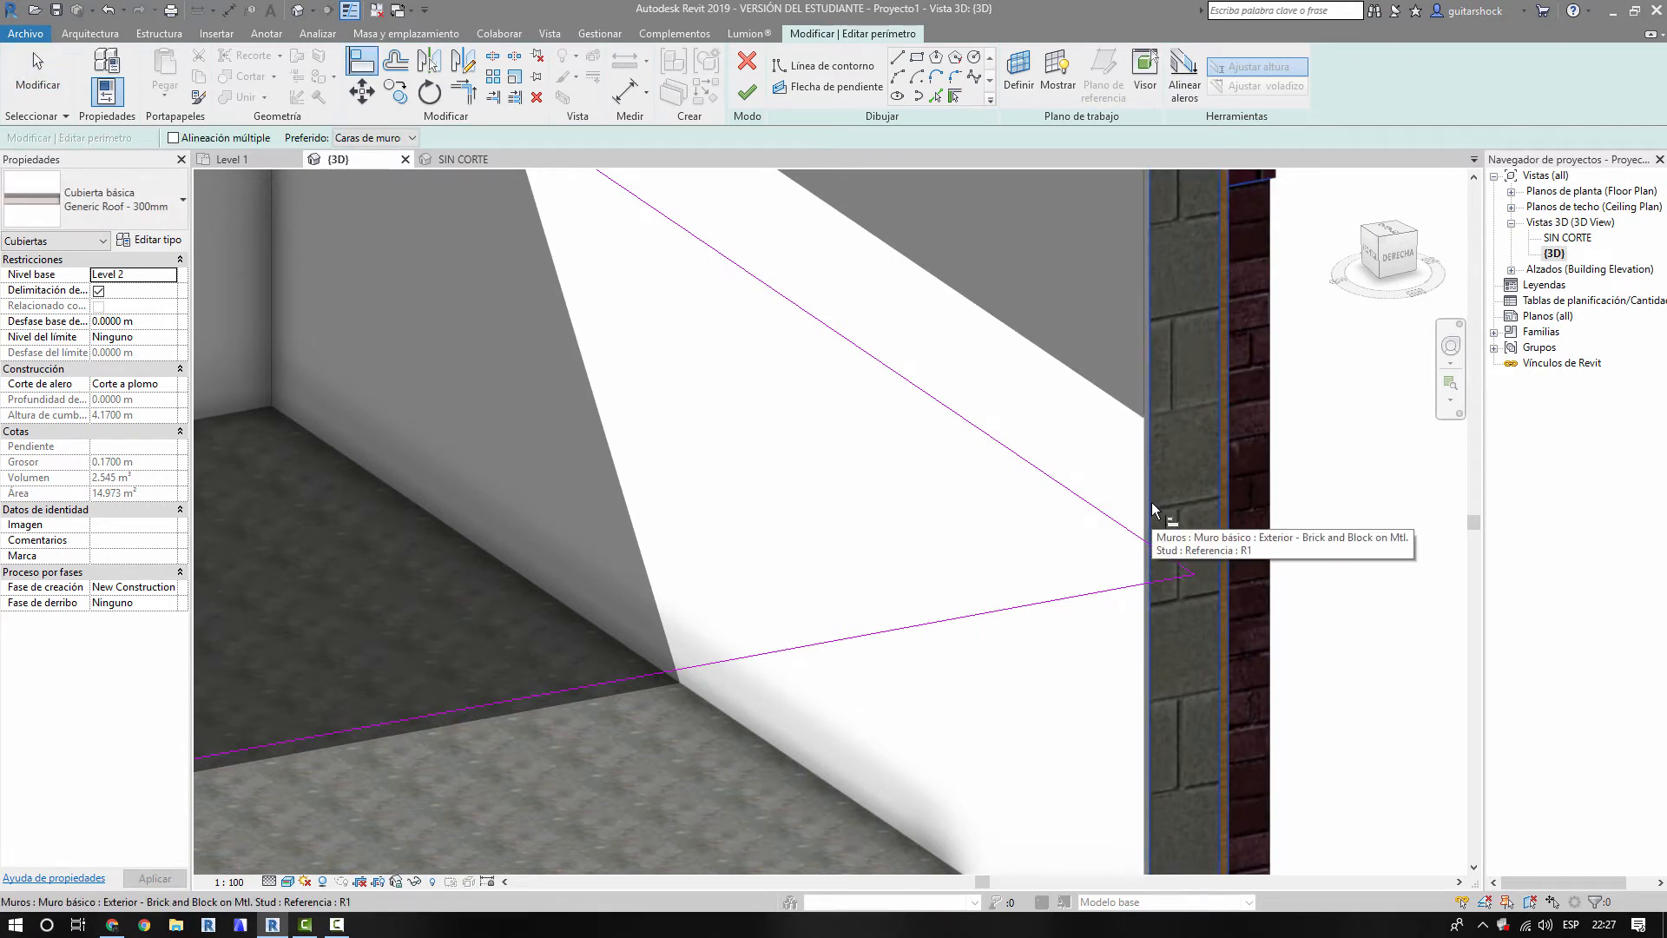
left_click(1152, 507)
left_click(1144, 543)
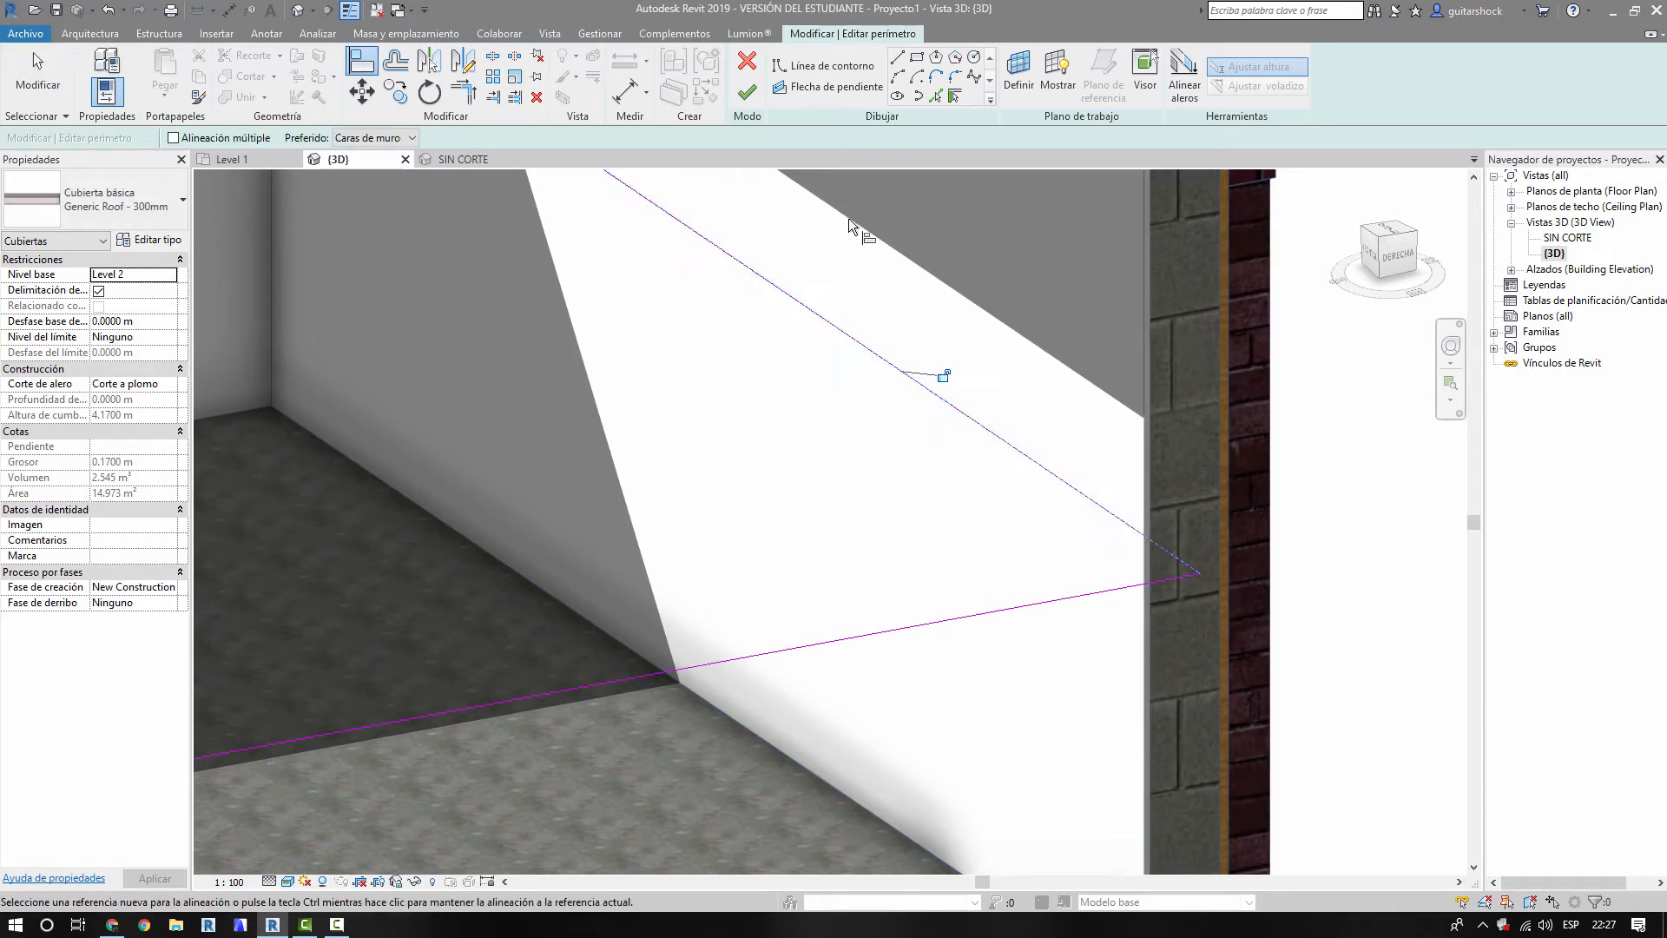
left_click(745, 98)
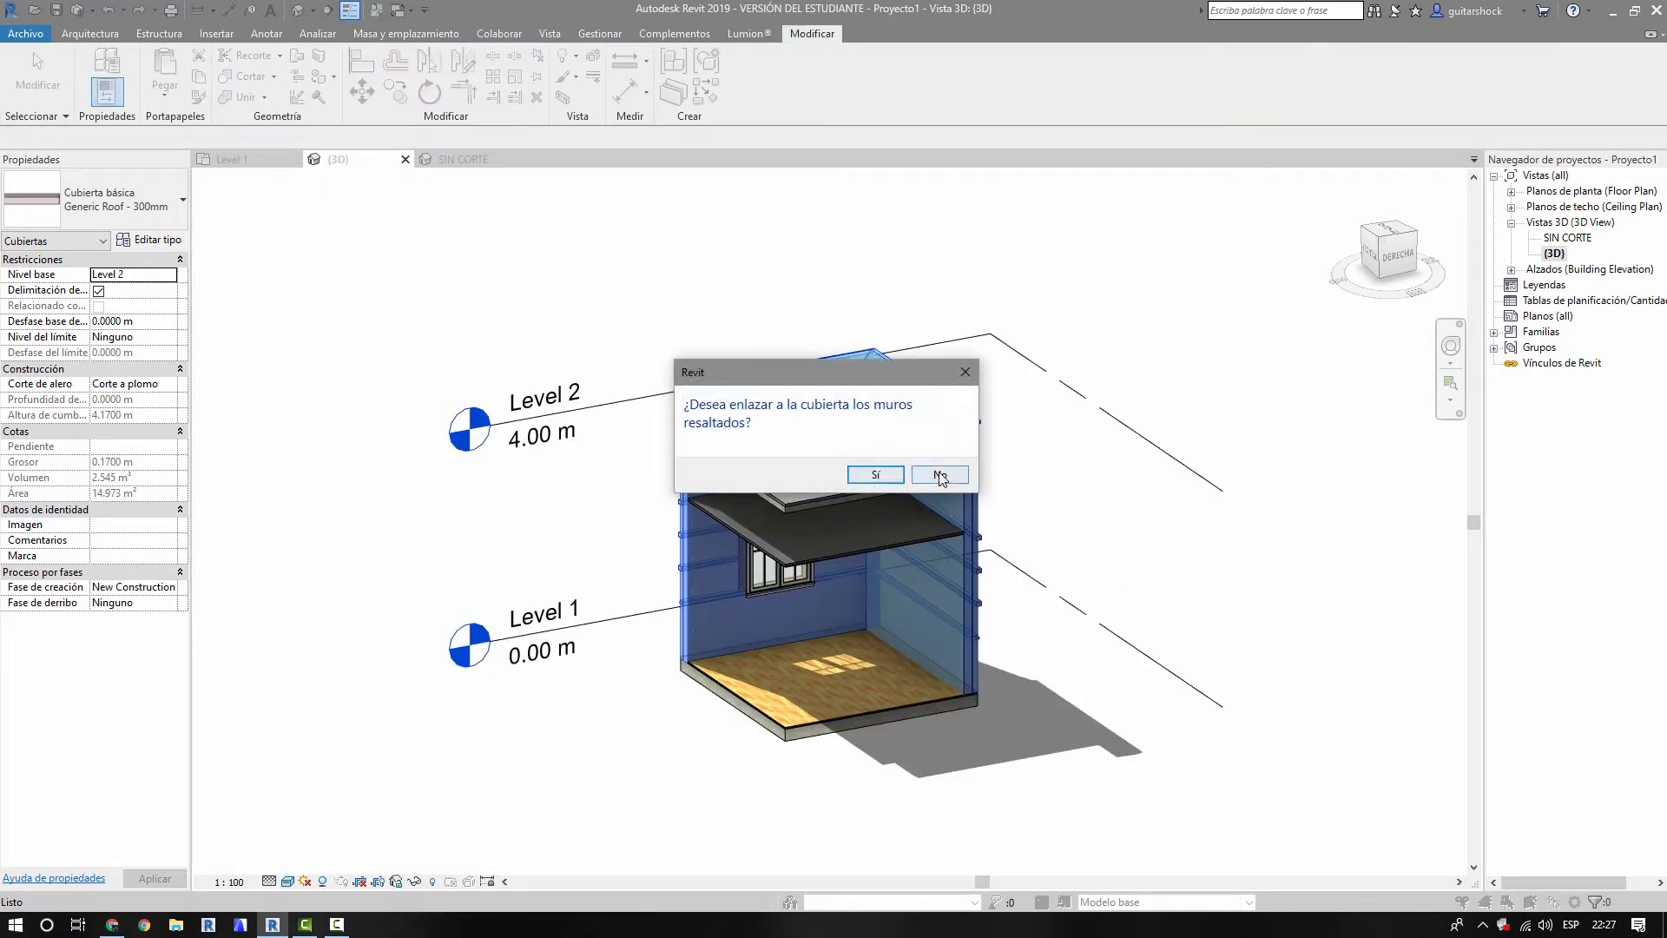
left_click(940, 476)
key("Escape")
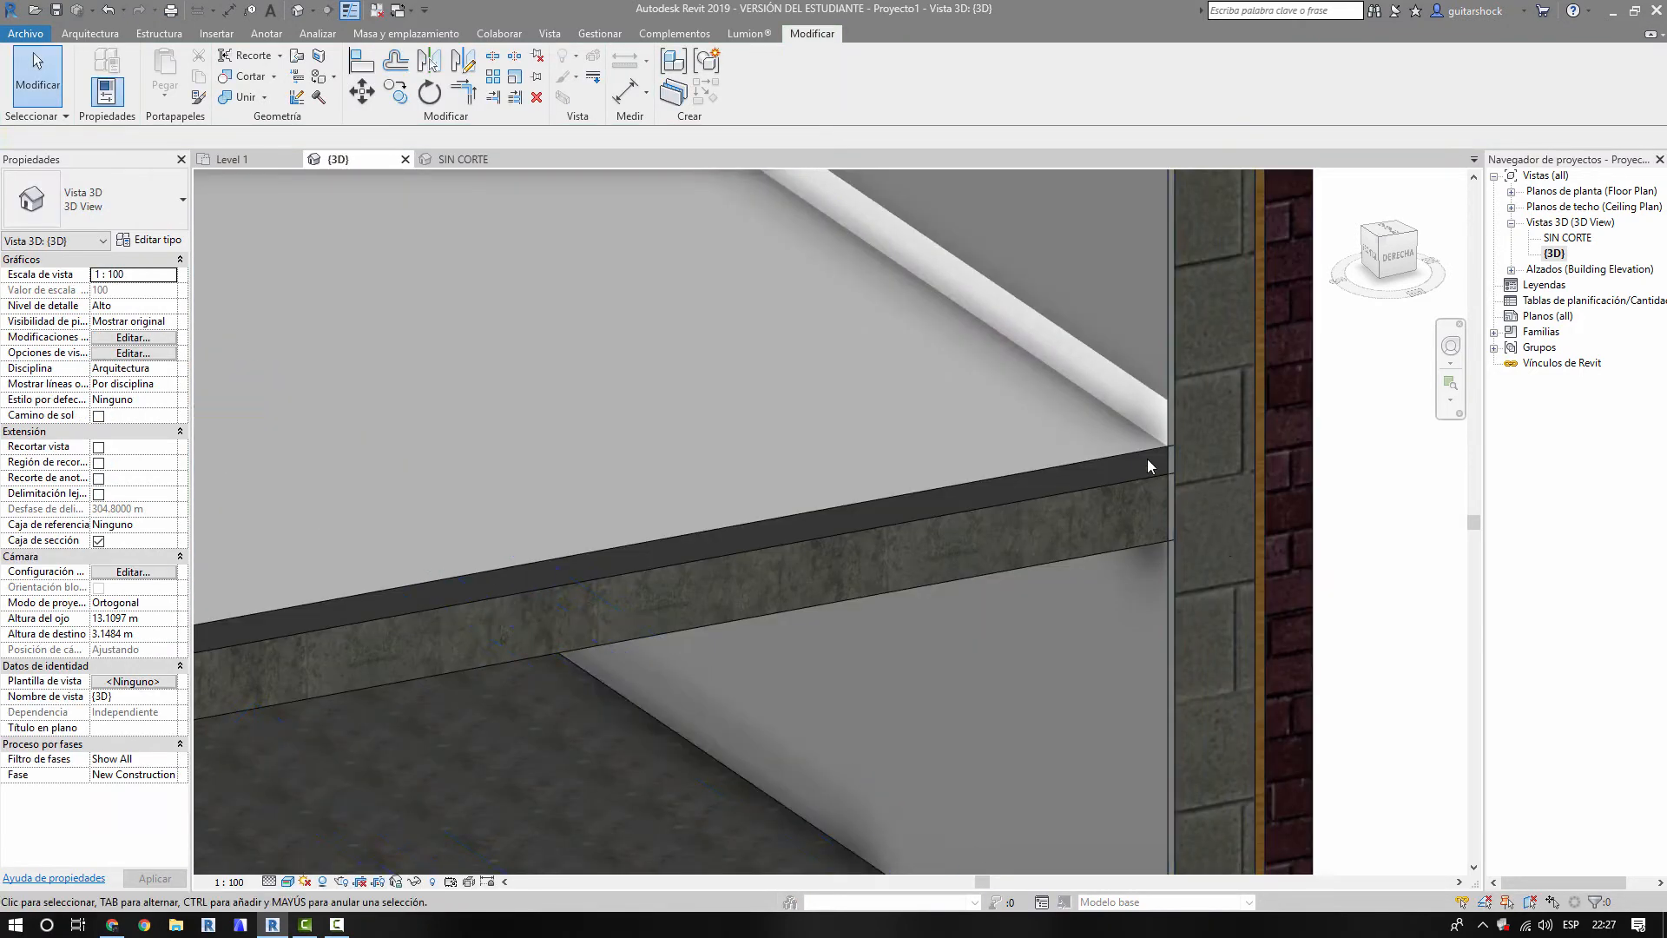
- Join the Generic Roof - 300mm roof with the exterior wall at its realigned edge
key("j")
key("g")
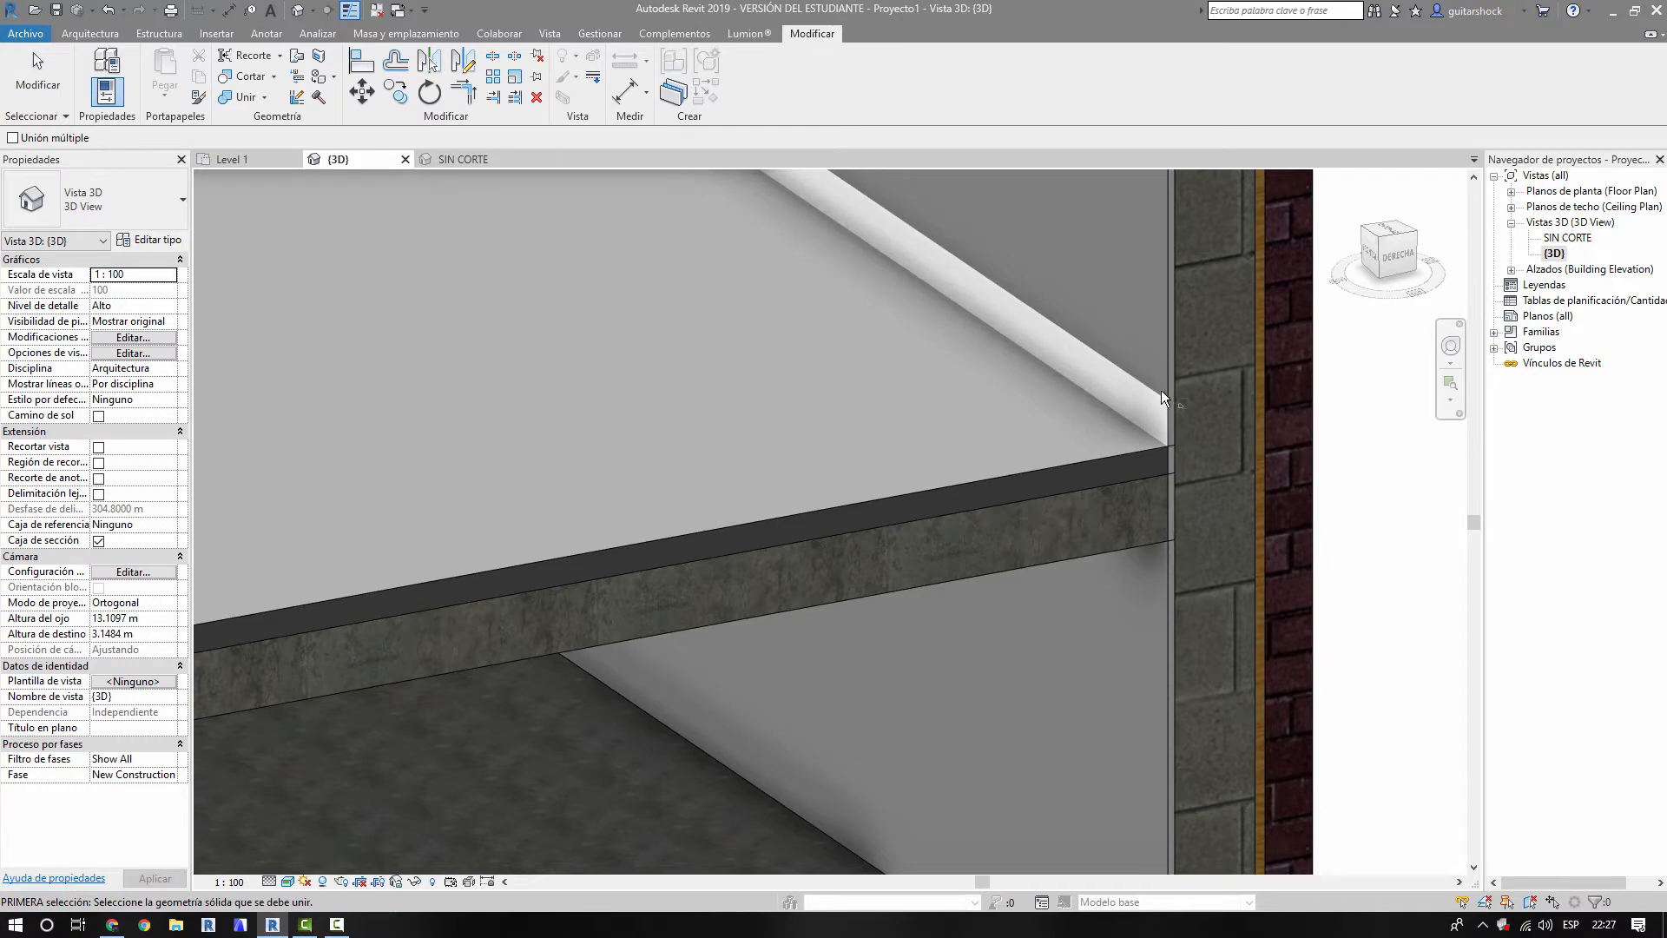
left_click(1143, 445)
left_click(1132, 449)
key("Escape")
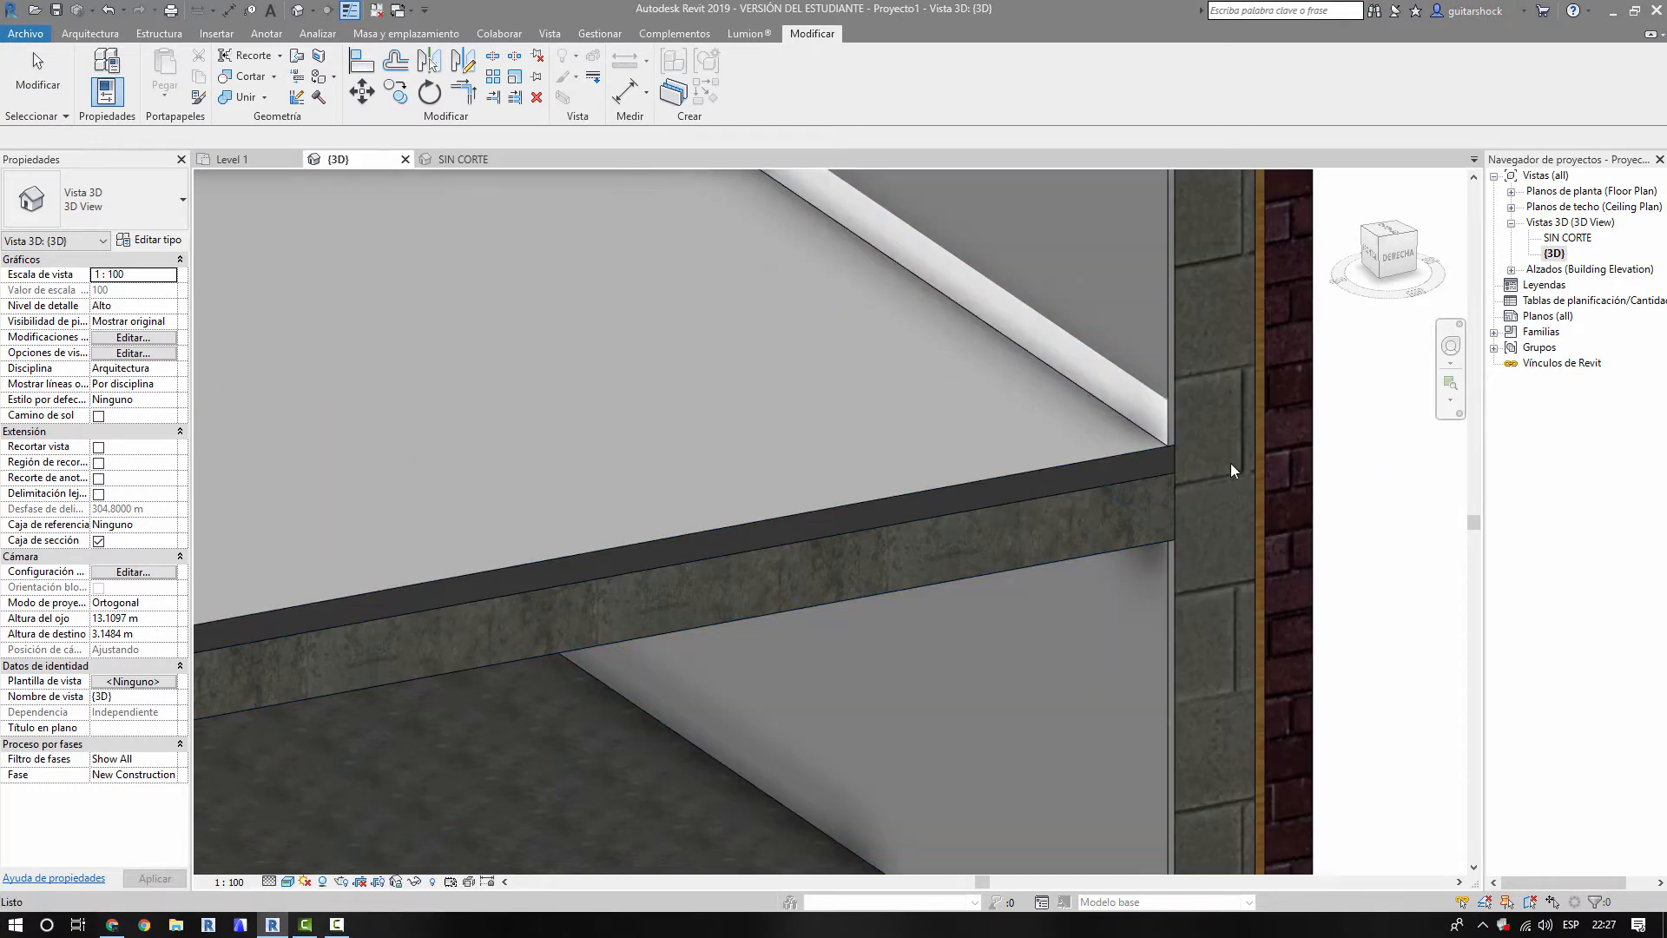
- Switch the 3D view to the Línea oculta visual style and examine the cut layers where the roof, ceiling and floor meet the wall
scroll(1114, 560, "down", 3)
middle_click_drag(895, 575, 1072, 469, "shift")
mouse_move(807, 525)
middle_mouse_down("shift")
mouse_move(918, 443)
mouse_move(885, 435)
mouse_move(816, 529)
middle_mouse_up("shift")
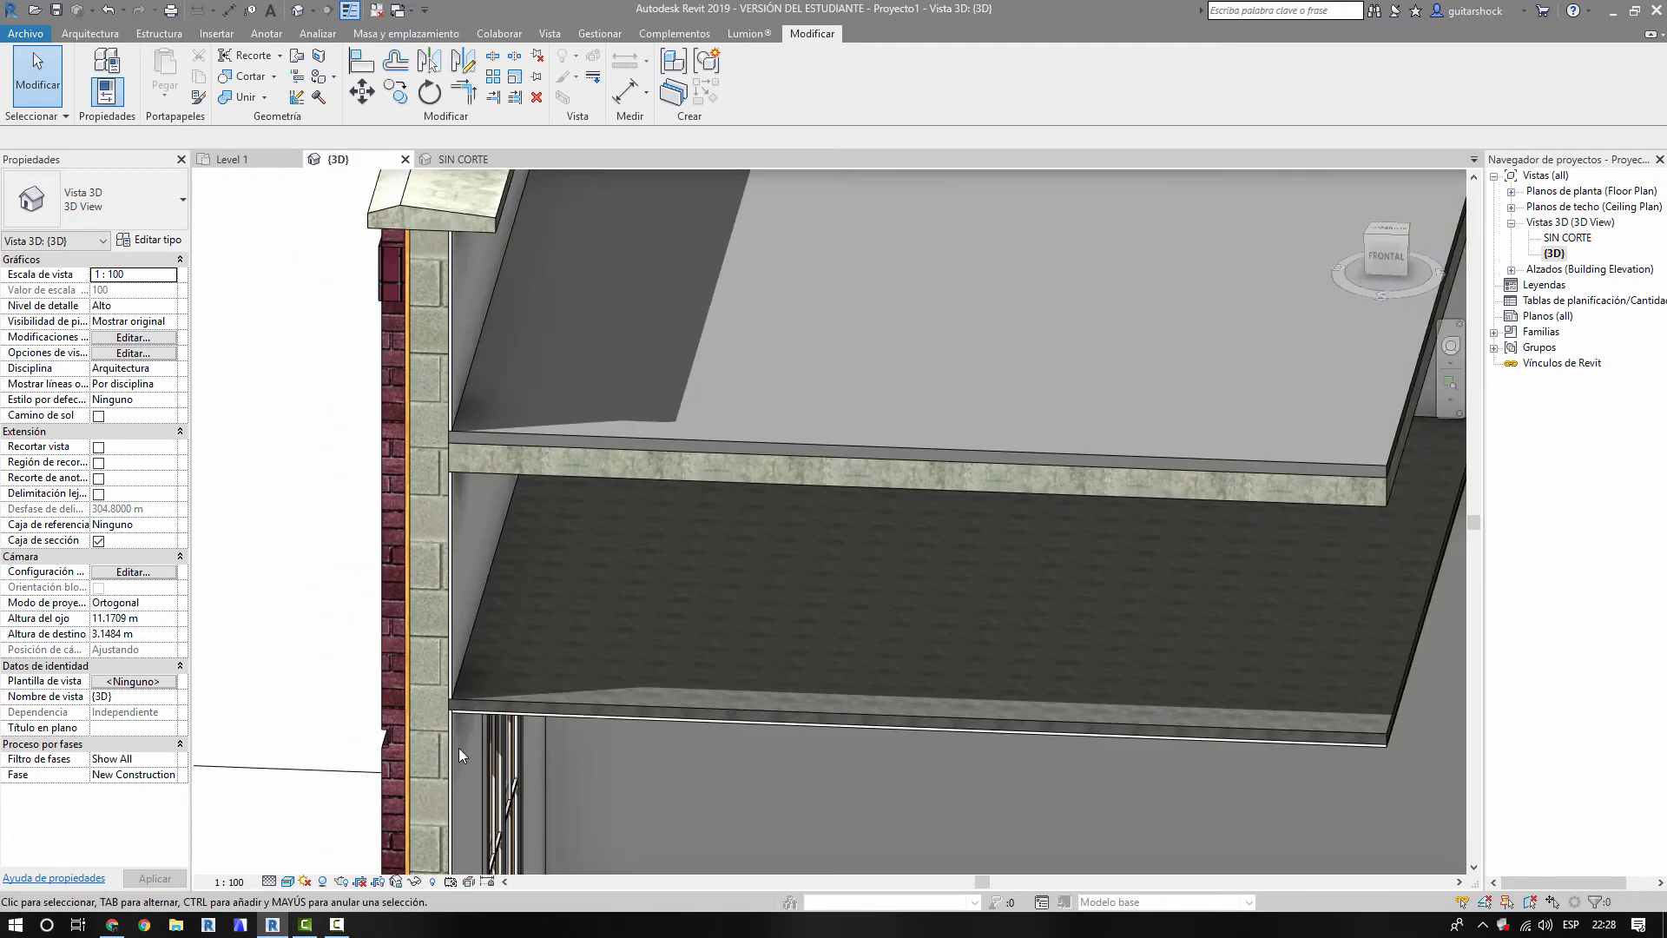
left_click(288, 881)
left_click(335, 794)
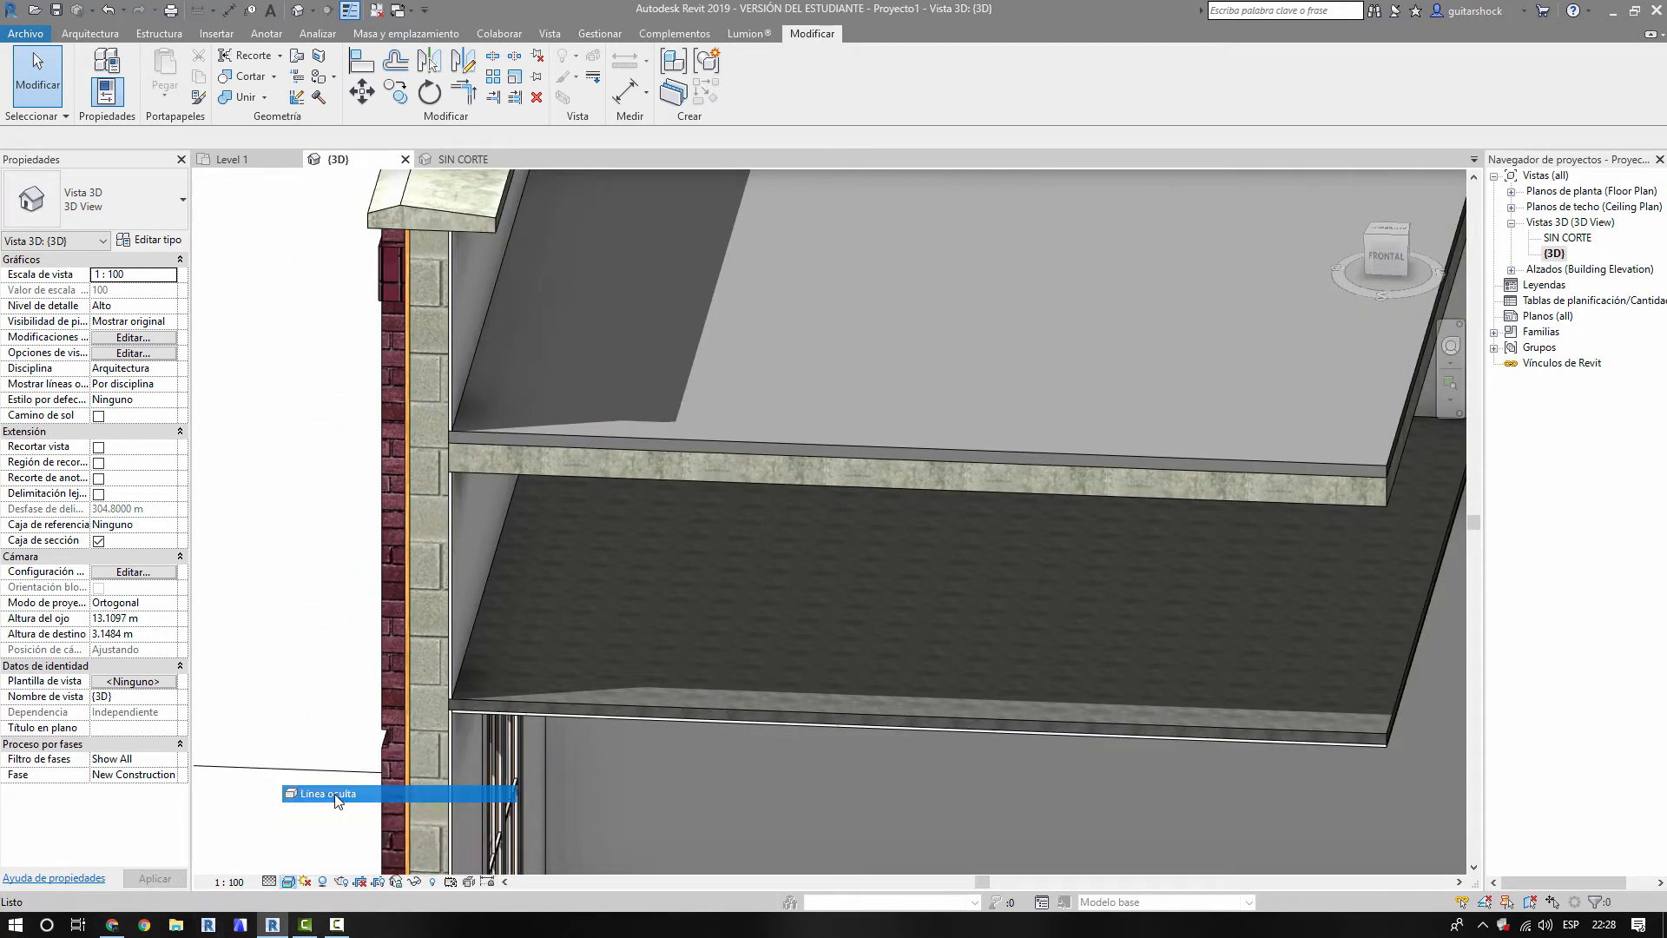
scroll(608, 677, "up", 4)
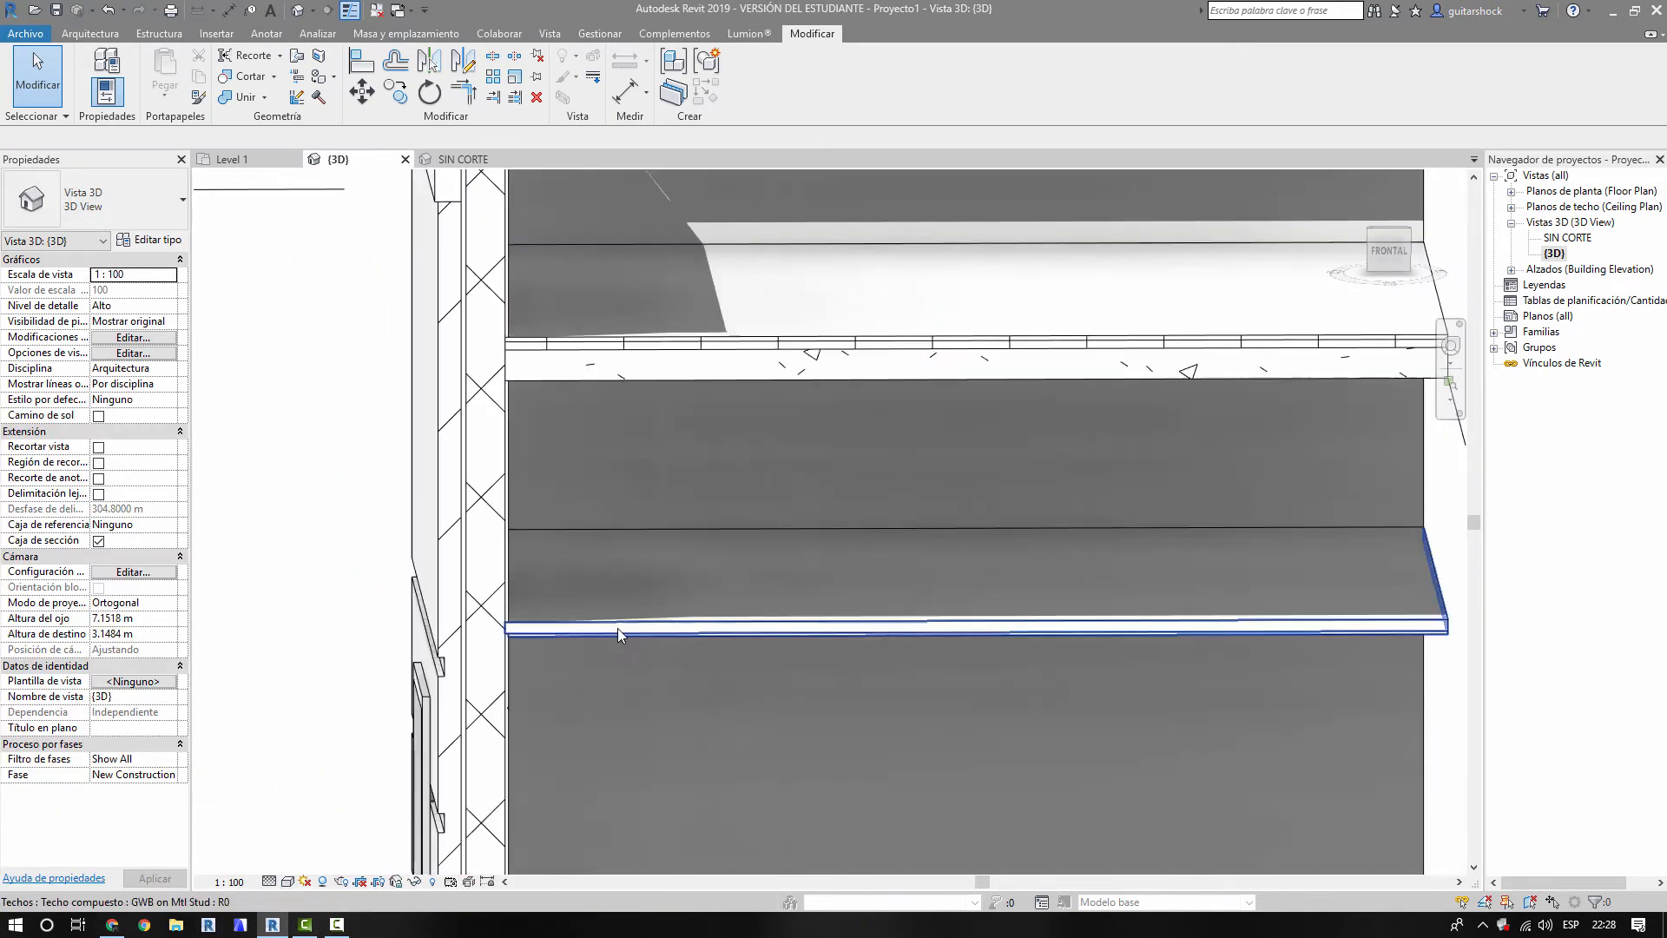
scroll(622, 695, "down", 4)
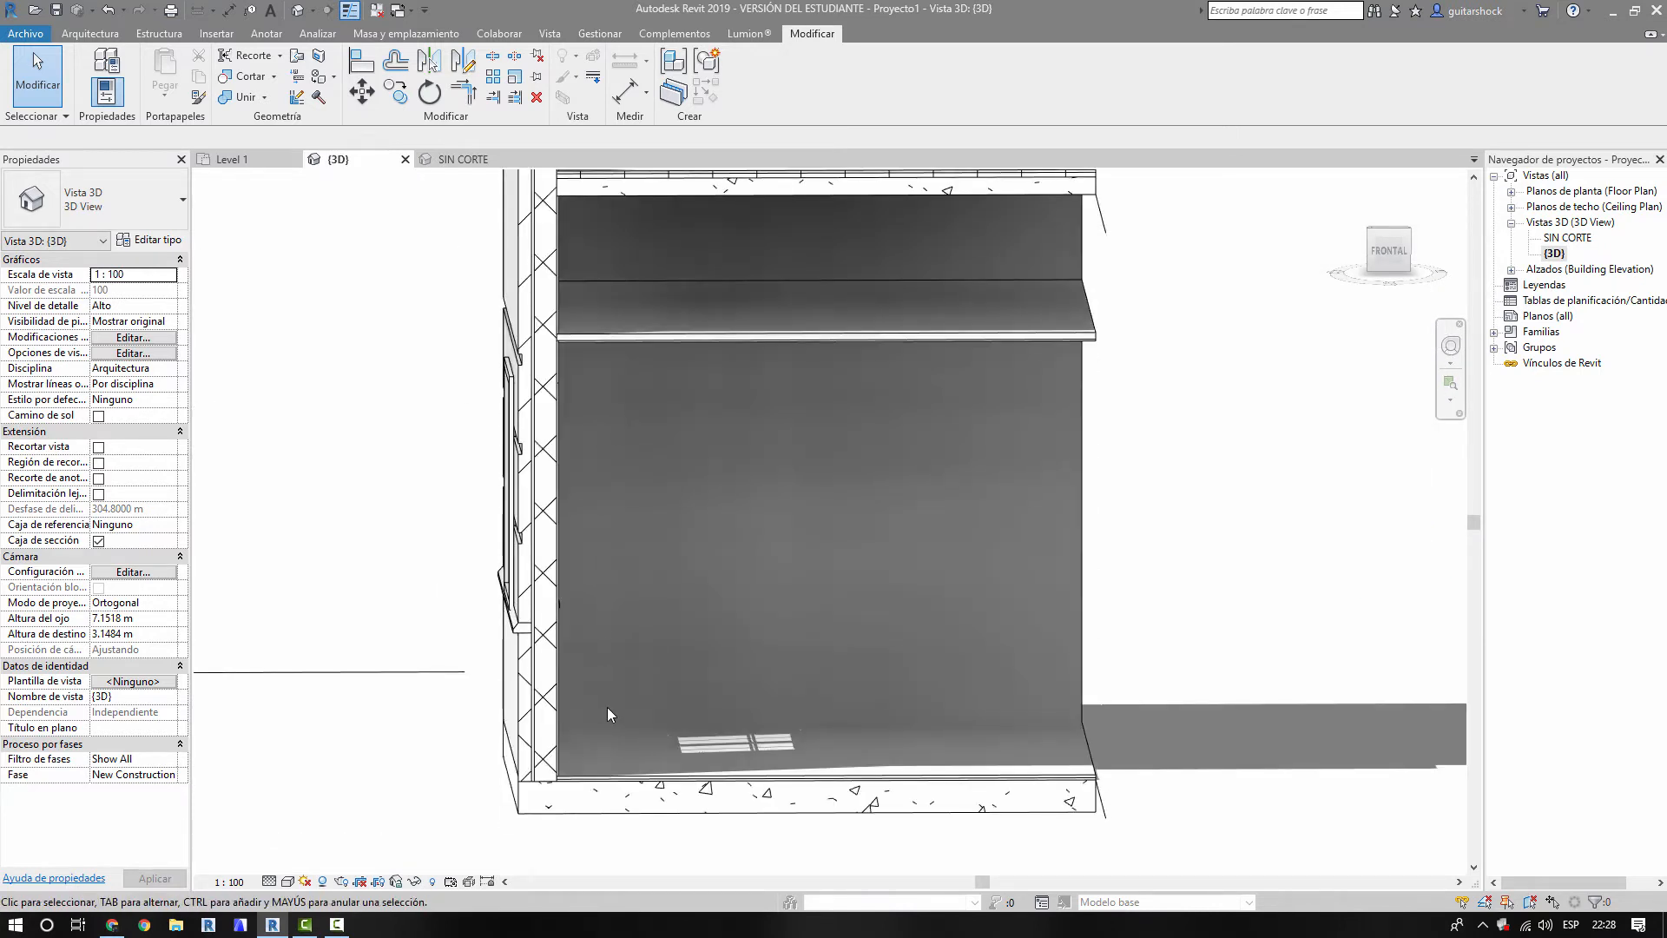
middle_click_drag(612, 634, 621, 852)
- Extend the roof's footprint edge about 1.40 m beyond the exterior wall's outer face and finish without attaching the highlighted walls
left_click(601, 395)
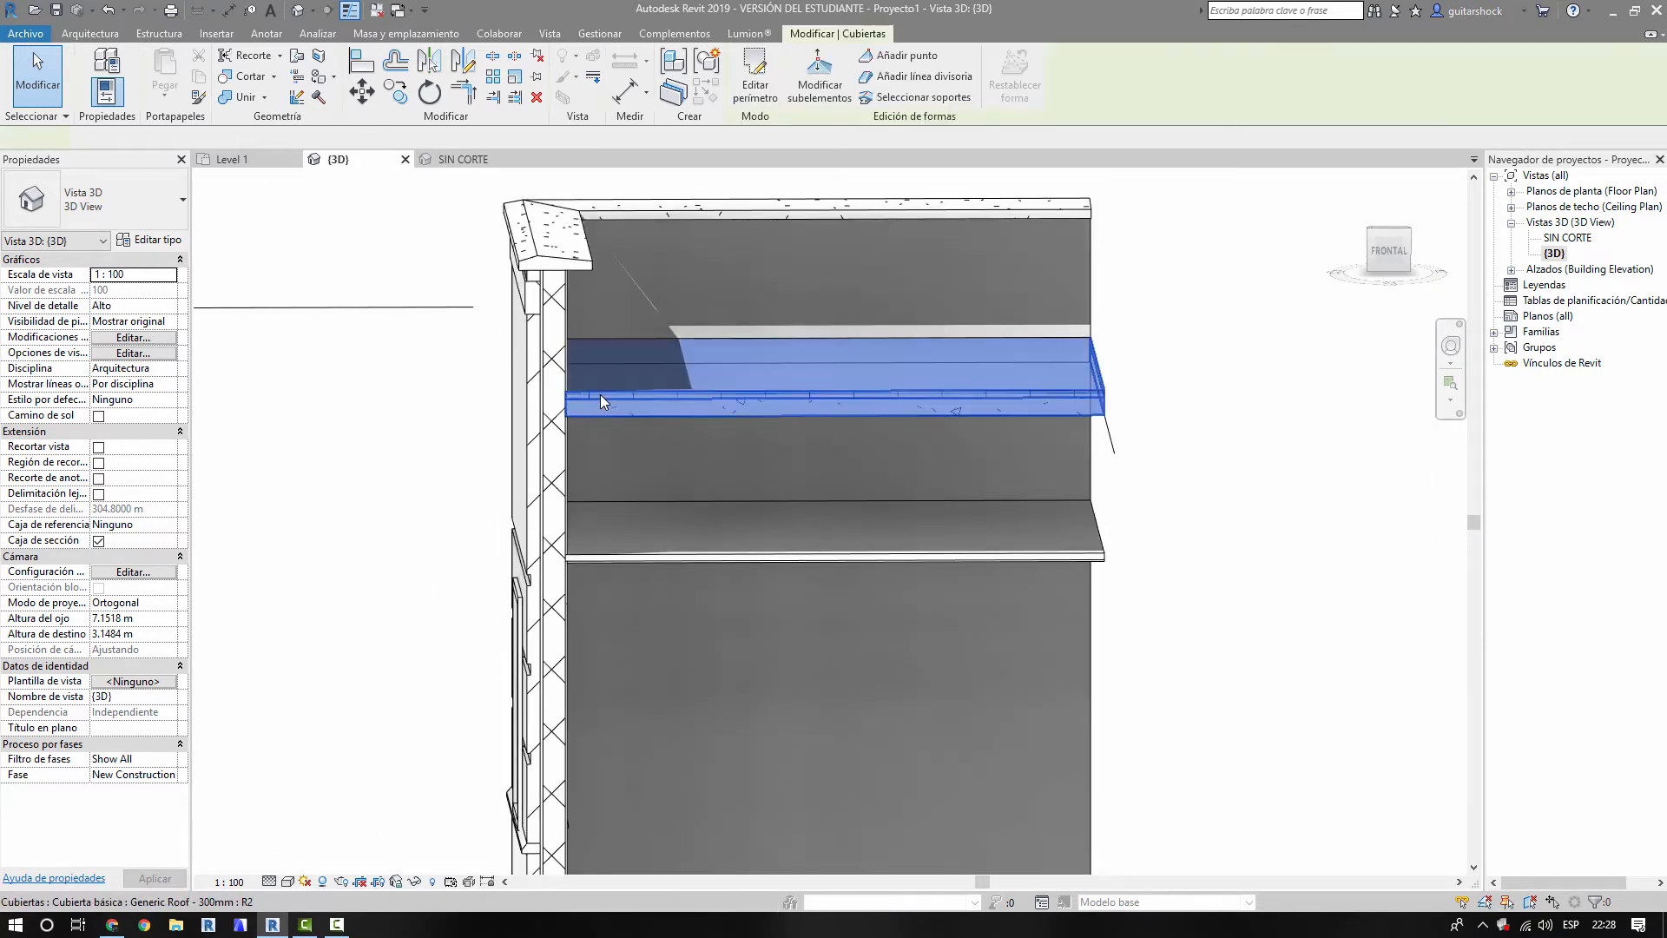
left_click(754, 77)
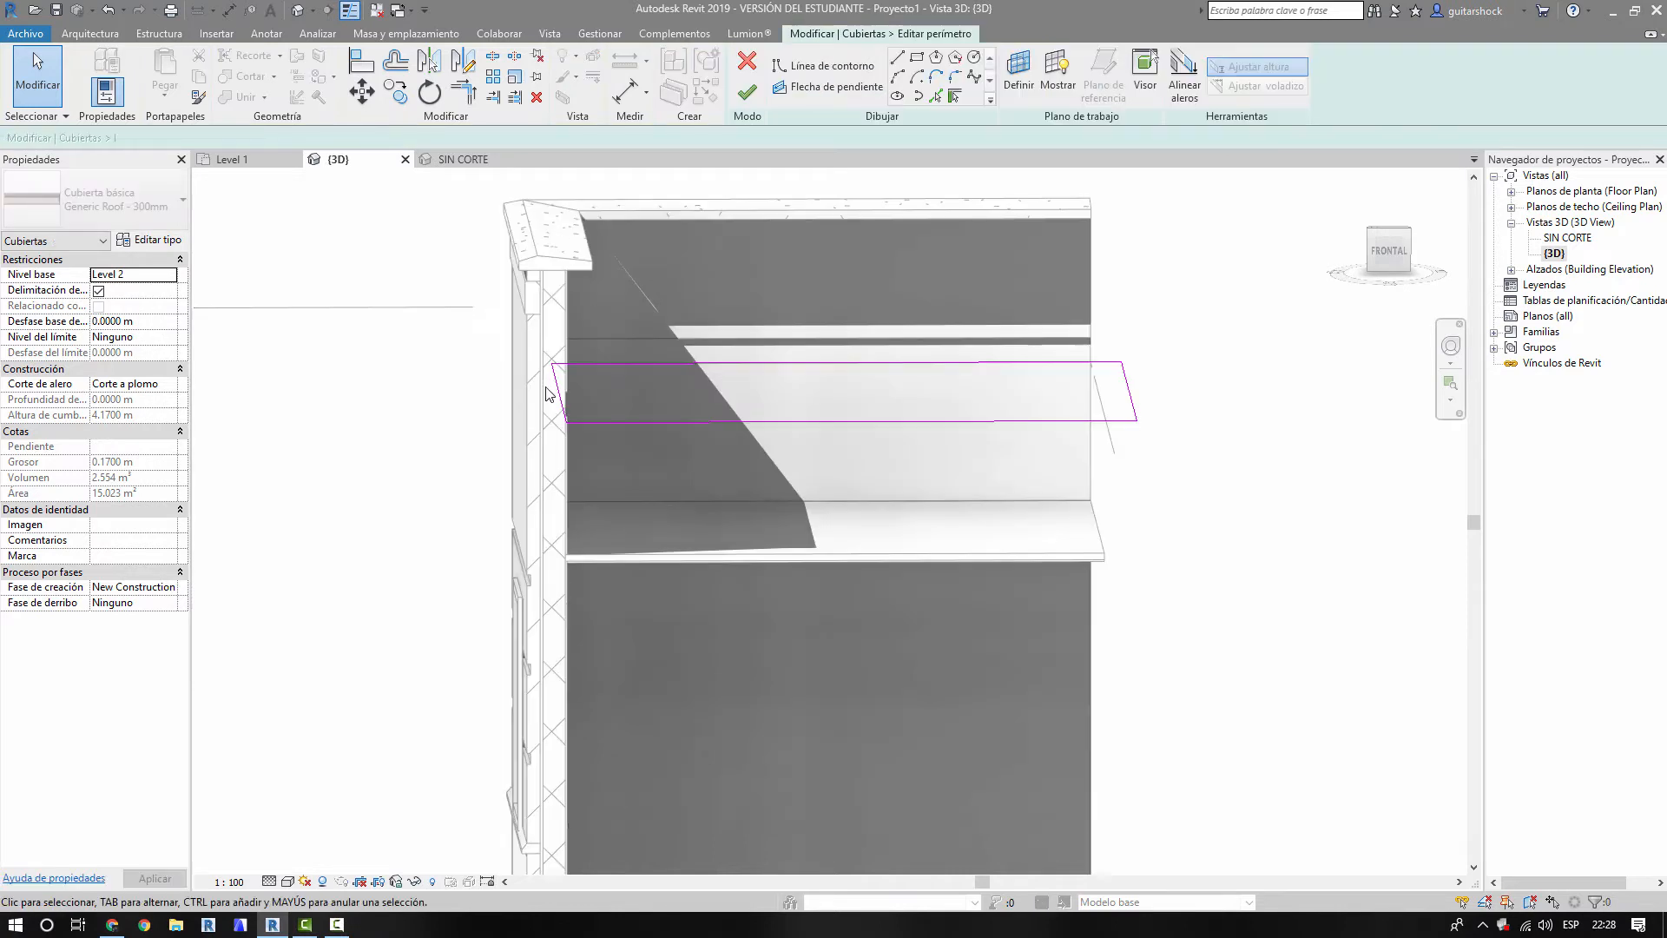
left_click(363, 400)
left_click_drag(350, 401, 338, 402)
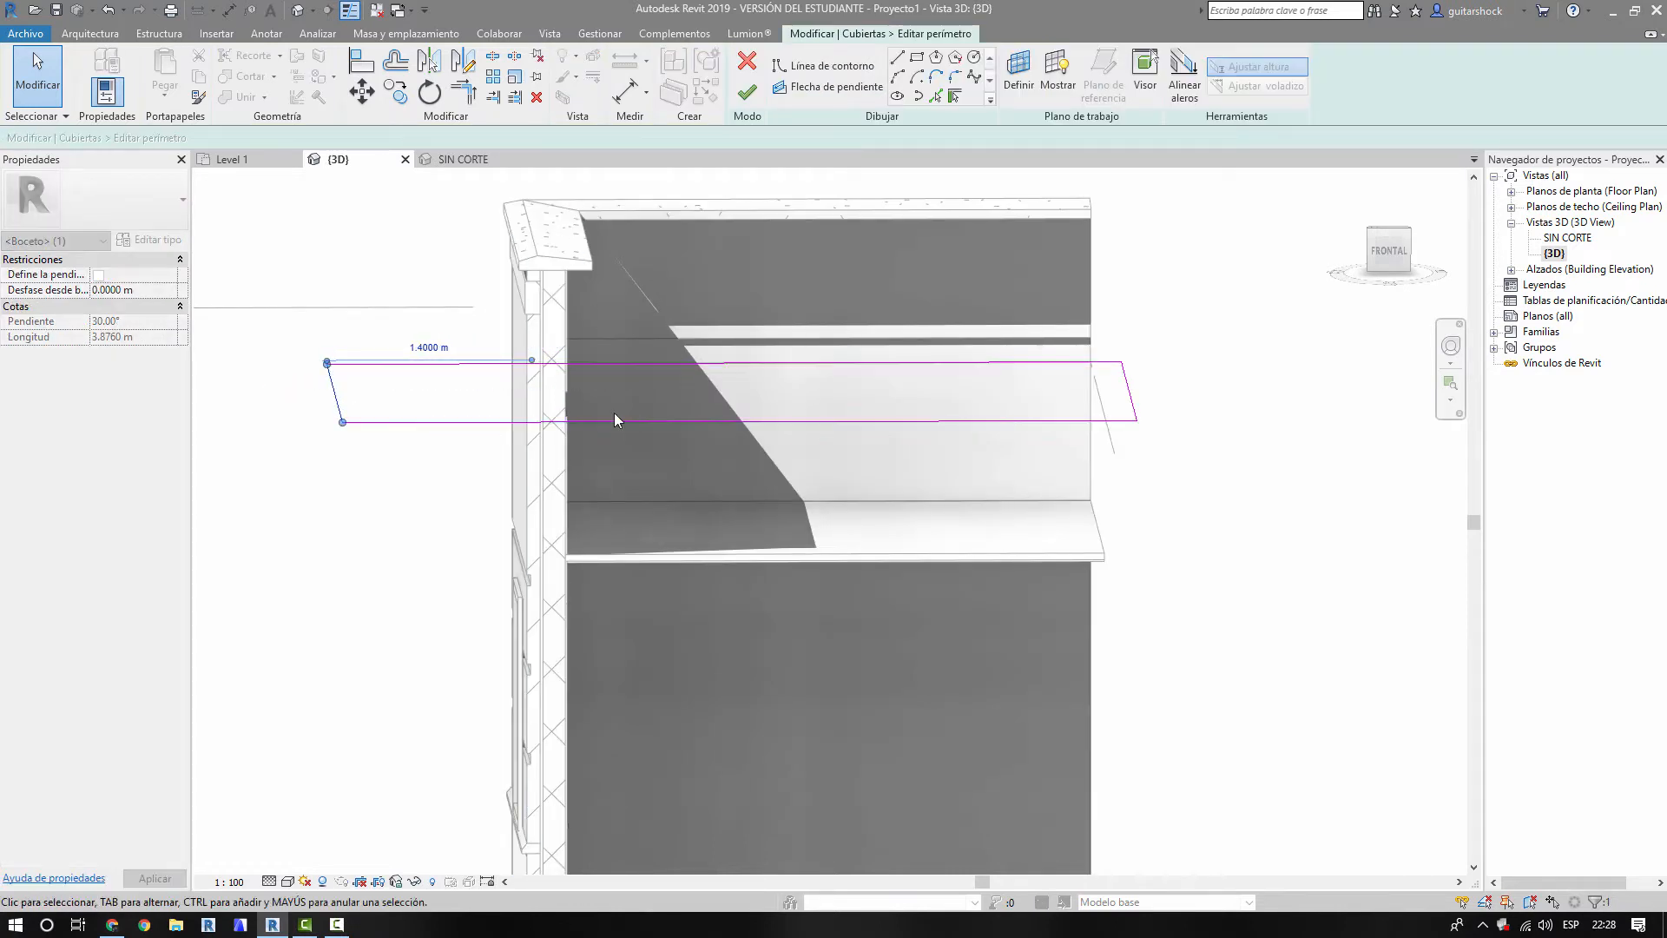
left_click(747, 93)
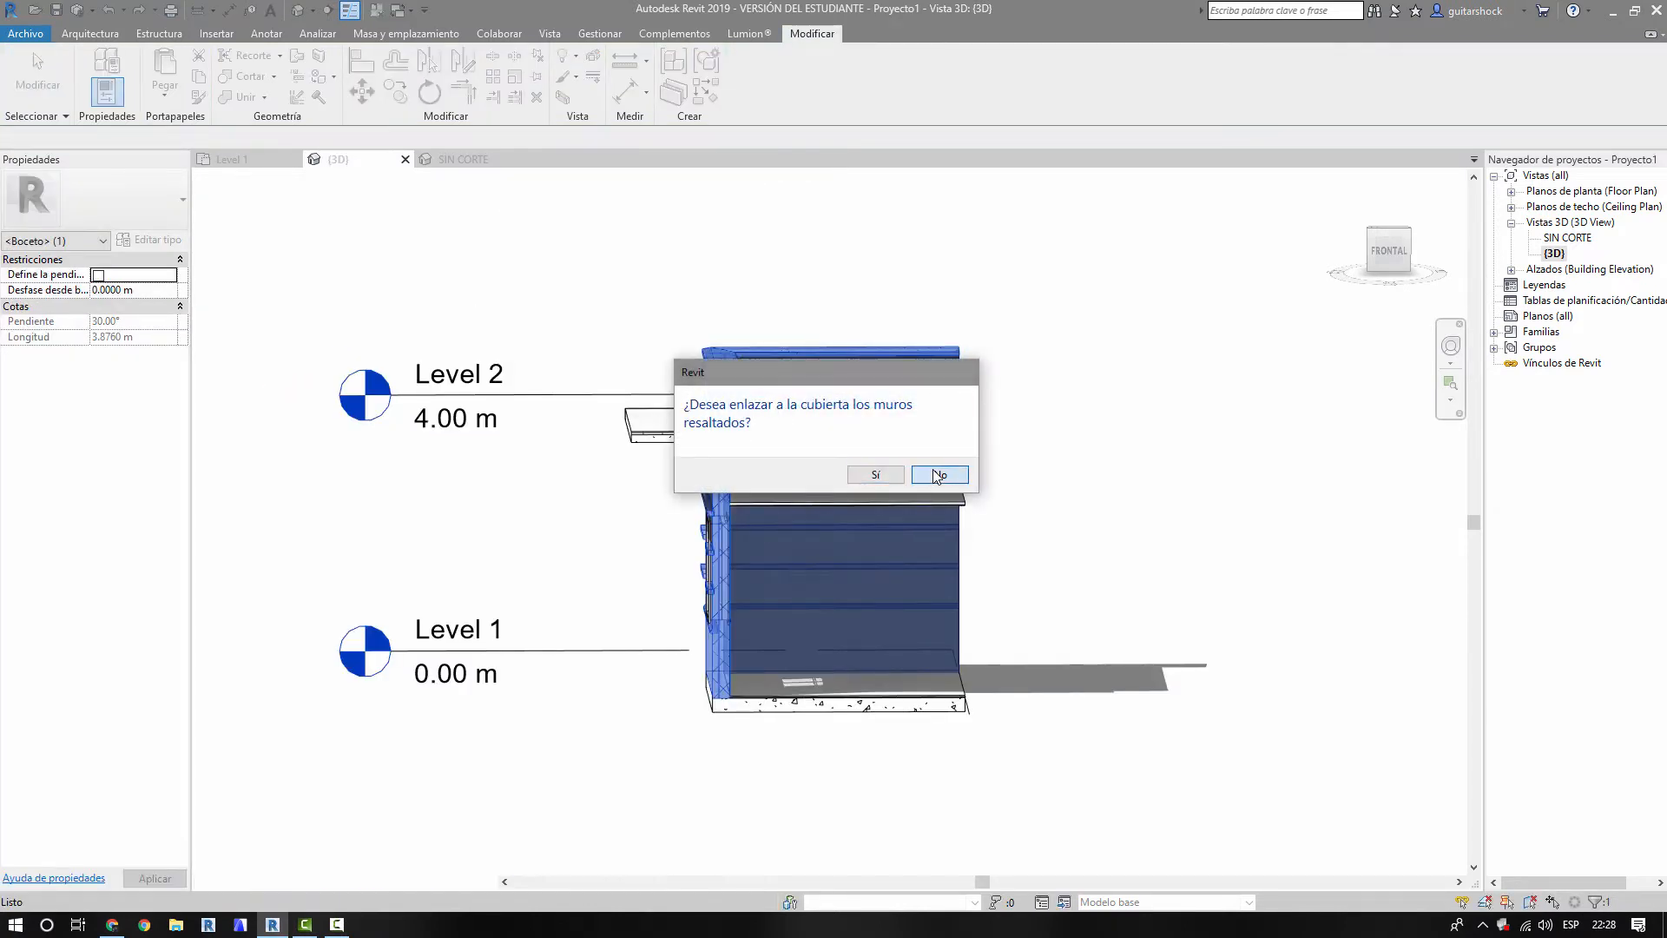
left_click(929, 474)
scroll(786, 443, "up", 5)
key("Escape")
- Restore the realistic visual style and examine how the extended roof's layers cross the exterior wall
scroll(530, 391, "up", 6)
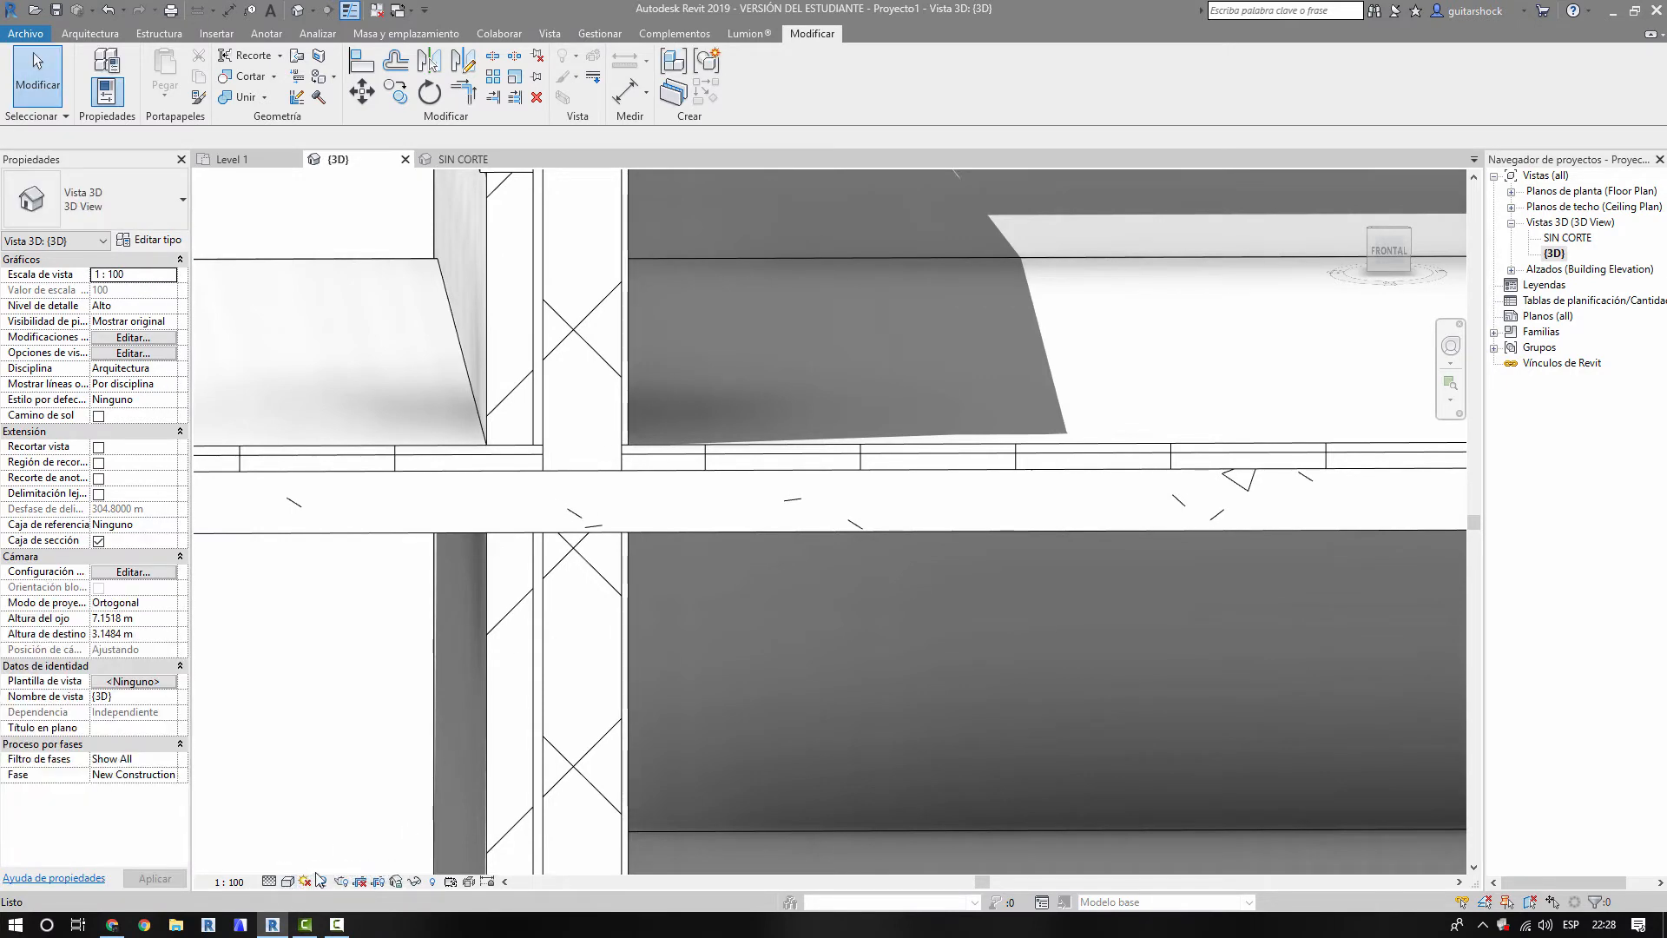
left_click(286, 882)
left_click(311, 847)
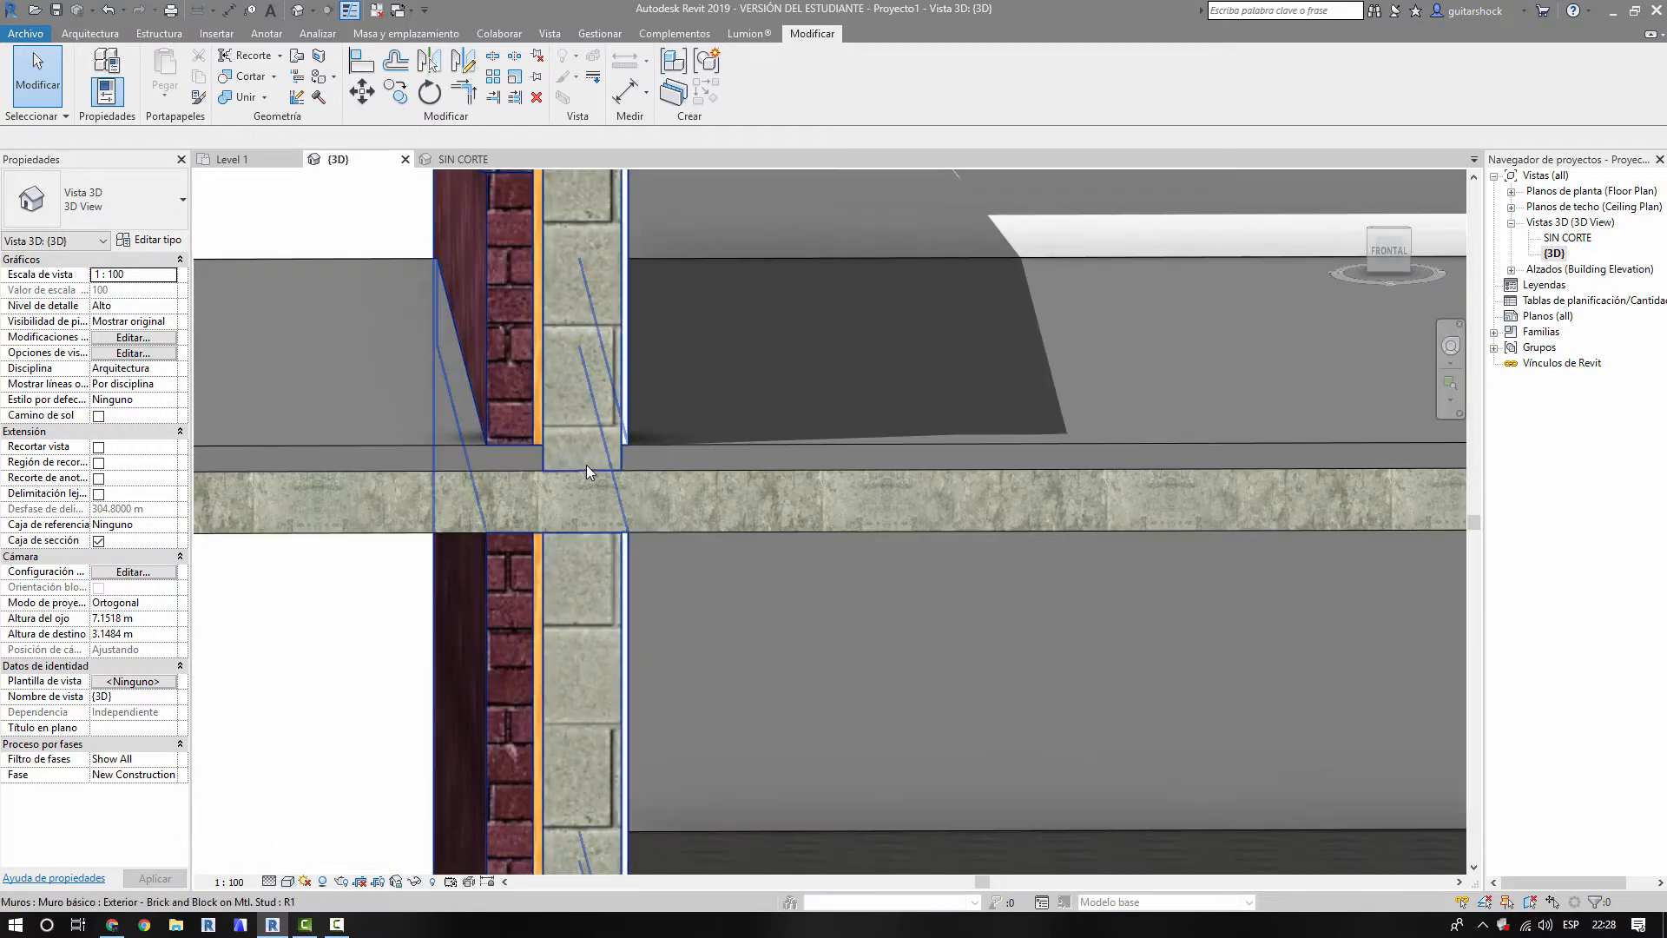
middle_click_drag(549, 476, 983, 576, "shift")
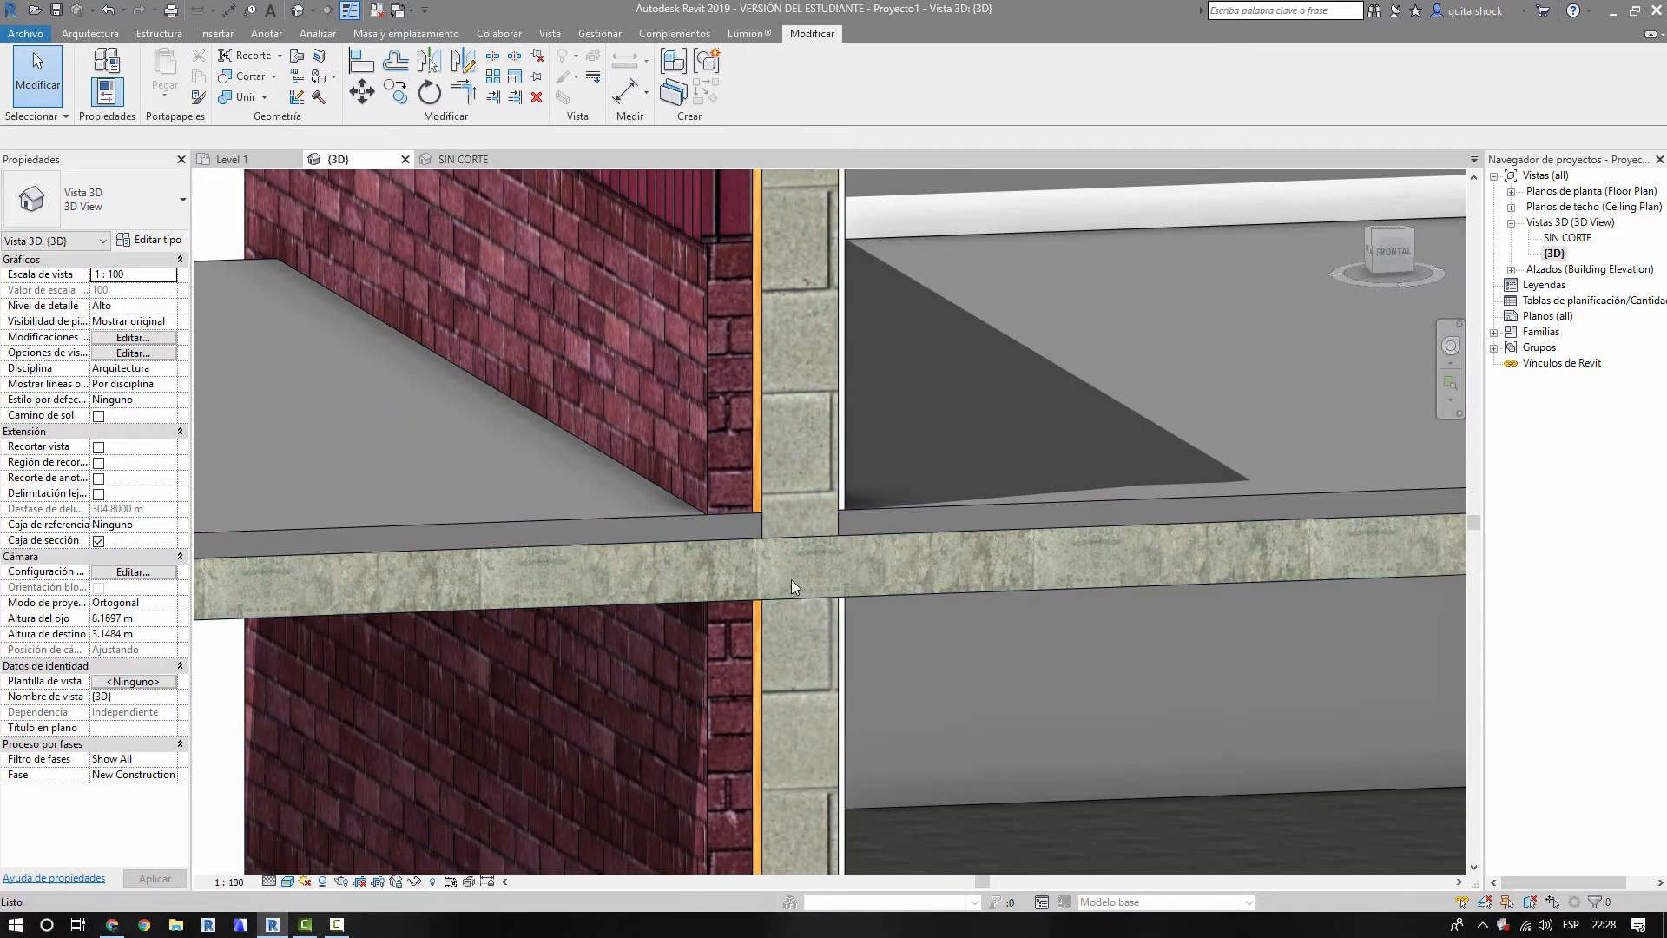
- Try to set the EIFS, Exterior layer of the Generic Roof - 300mm type to 0.02 m thick with the function Capa membrana
left_click(684, 514)
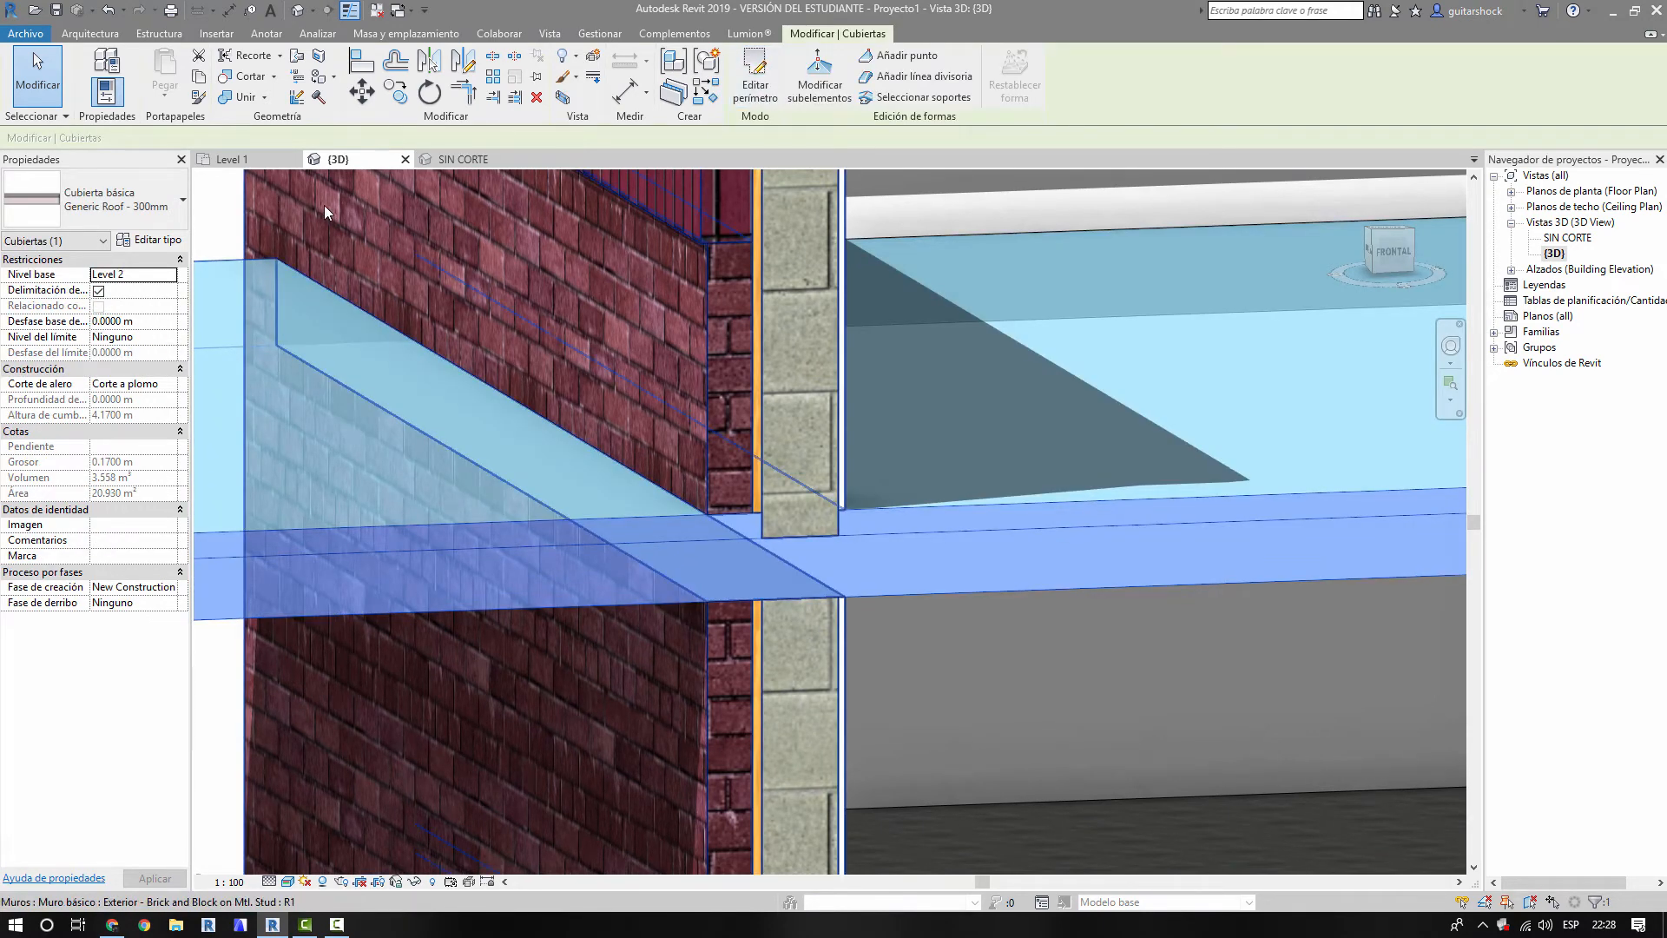
left_click(149, 239)
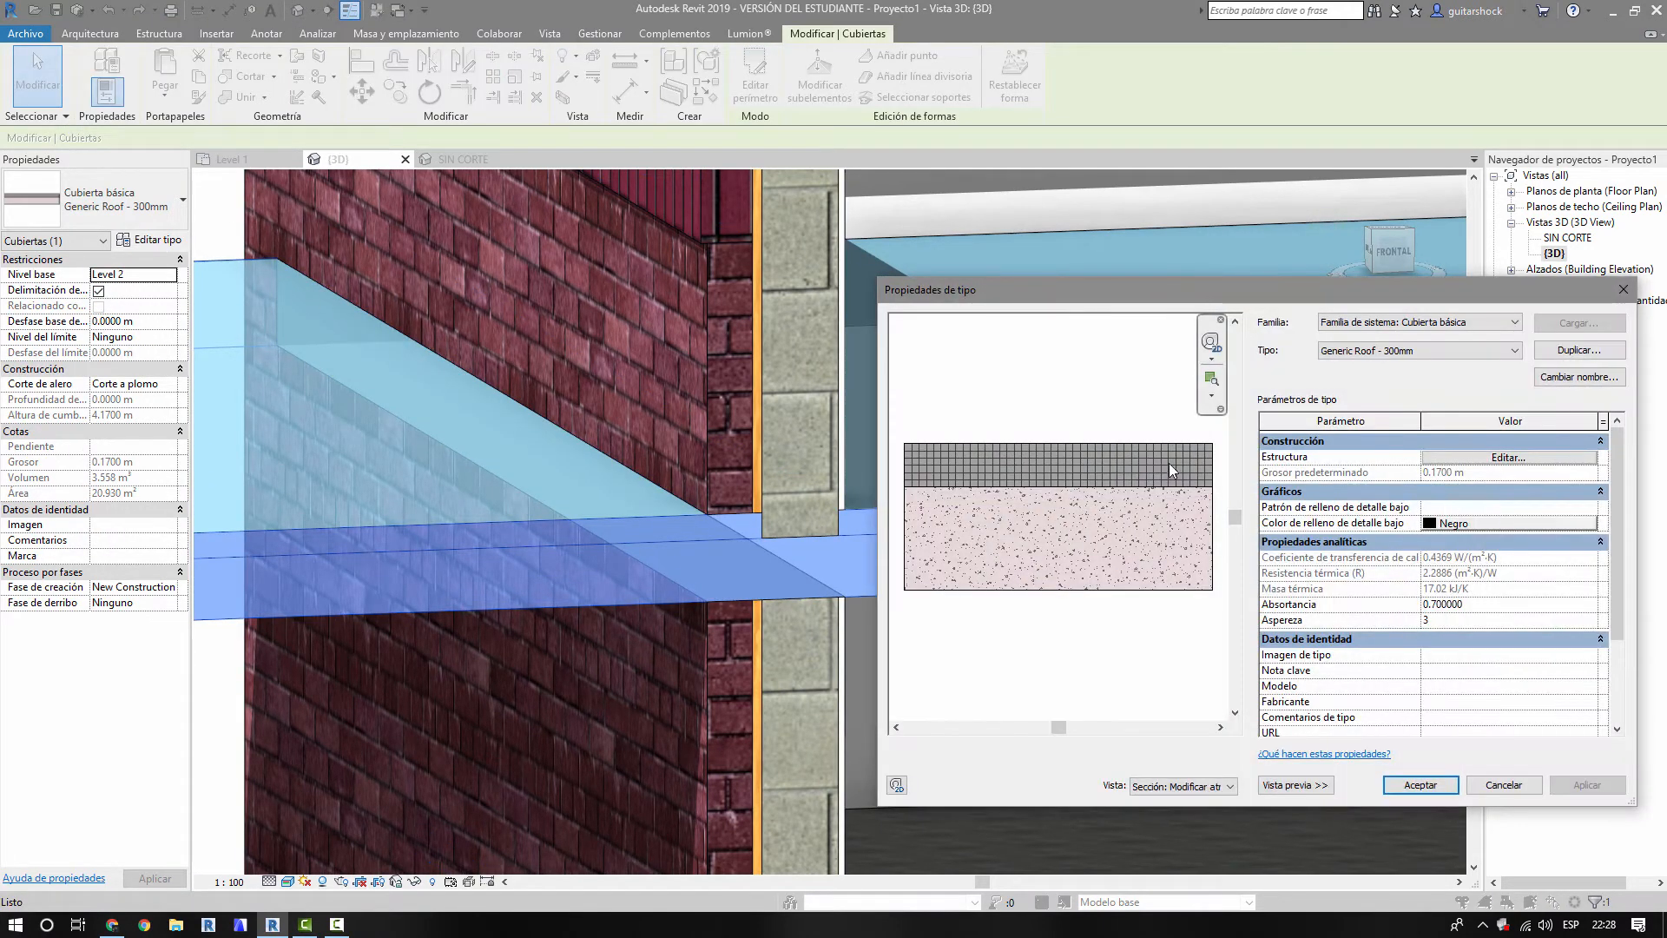
left_click(1475, 457)
left_click(1391, 440)
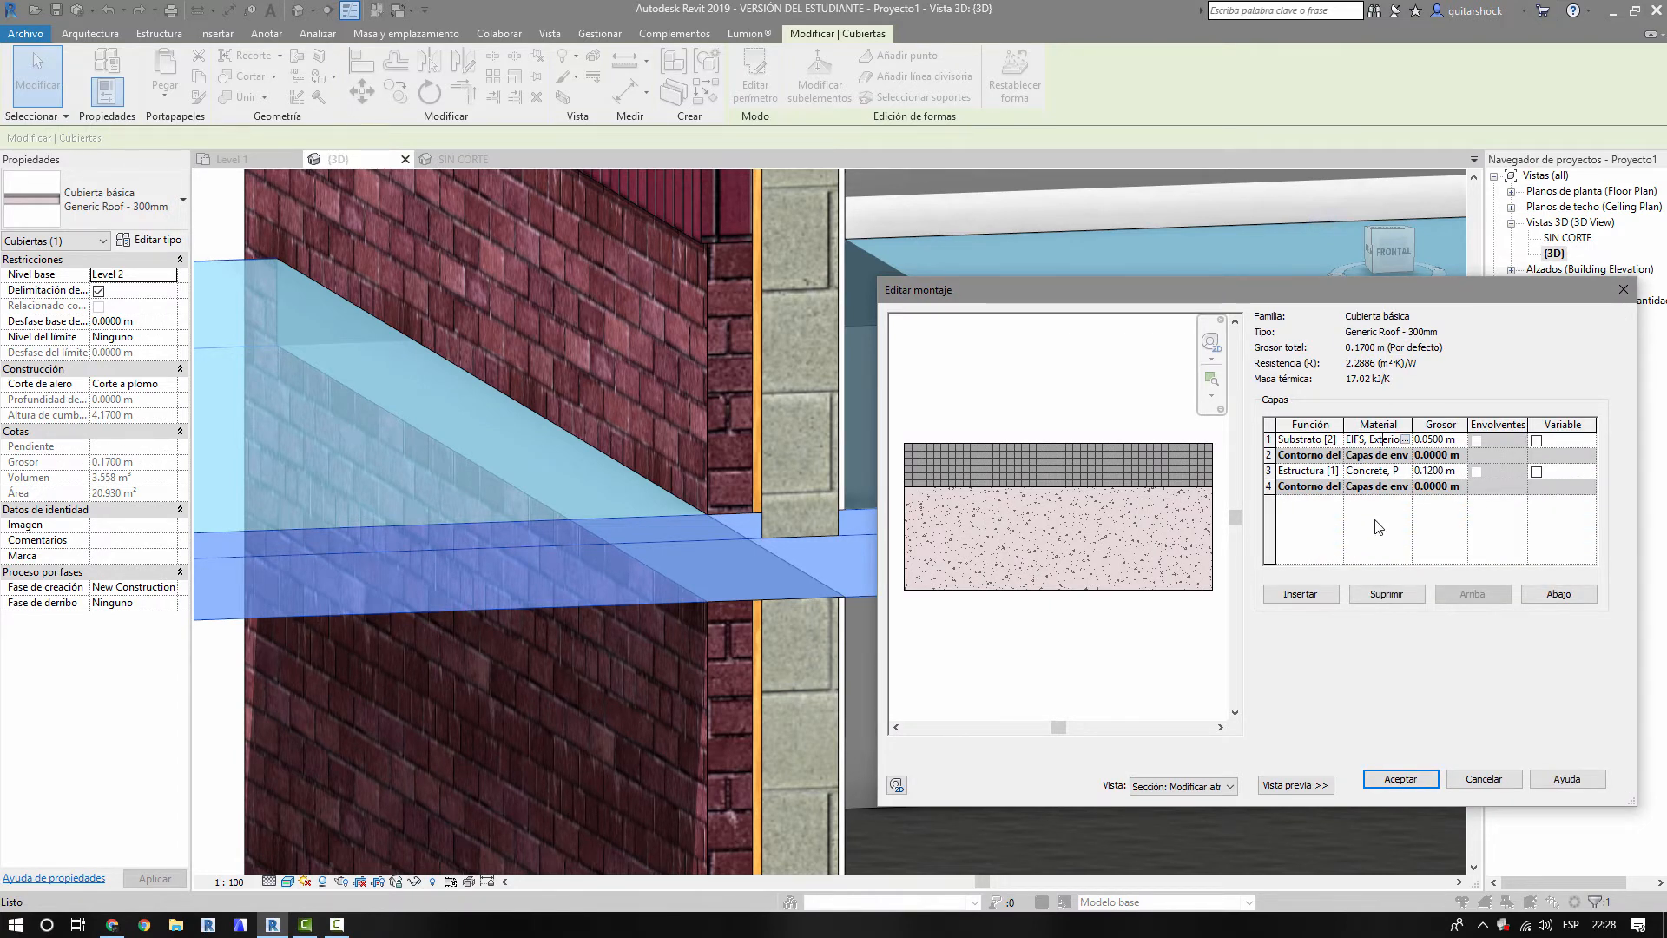
key("Escape")
left_click(1494, 458)
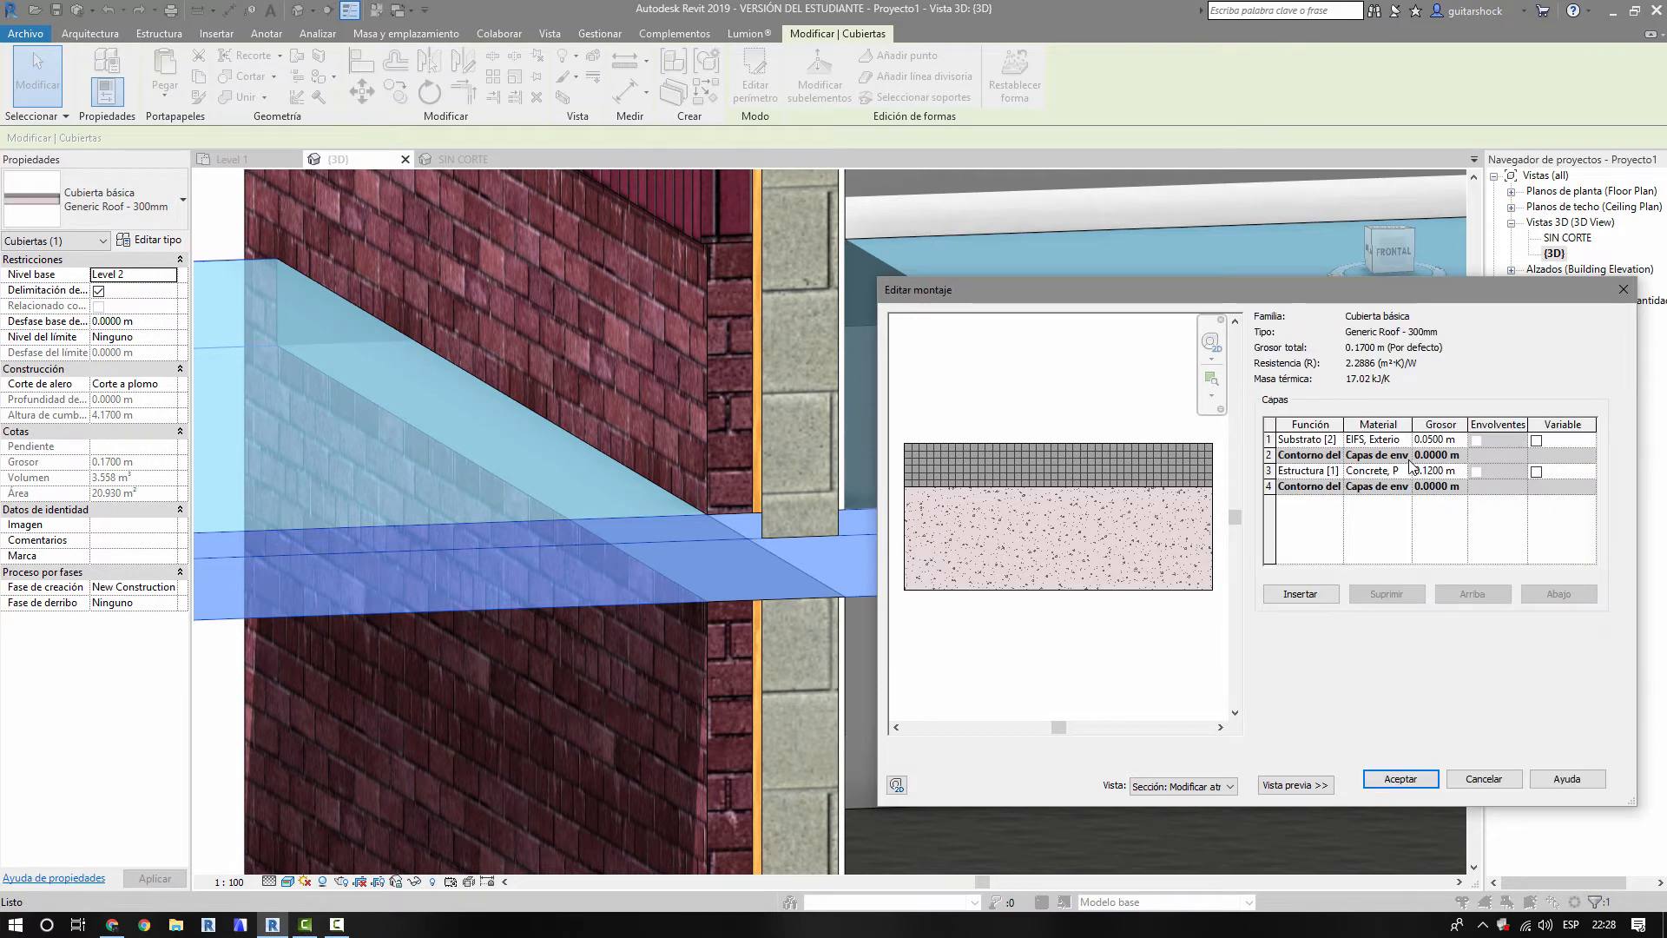
left_click(1437, 439)
left_click_drag(1457, 439, 1418, 434)
type("0.02")
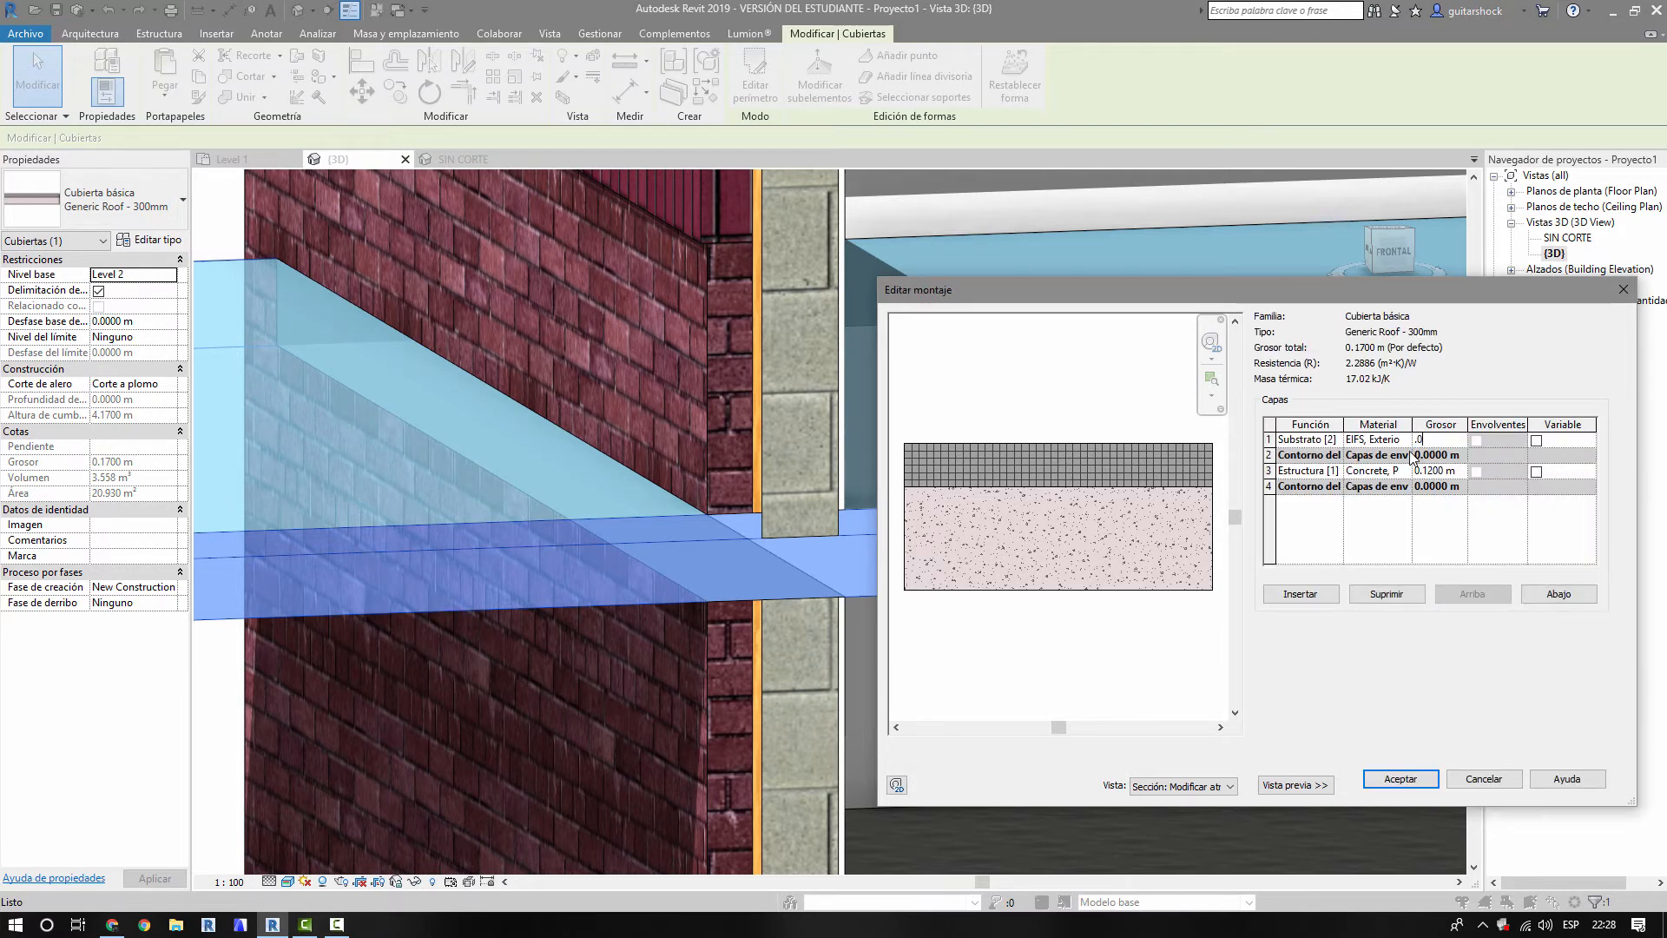
left_click(1336, 442)
left_click(1335, 440)
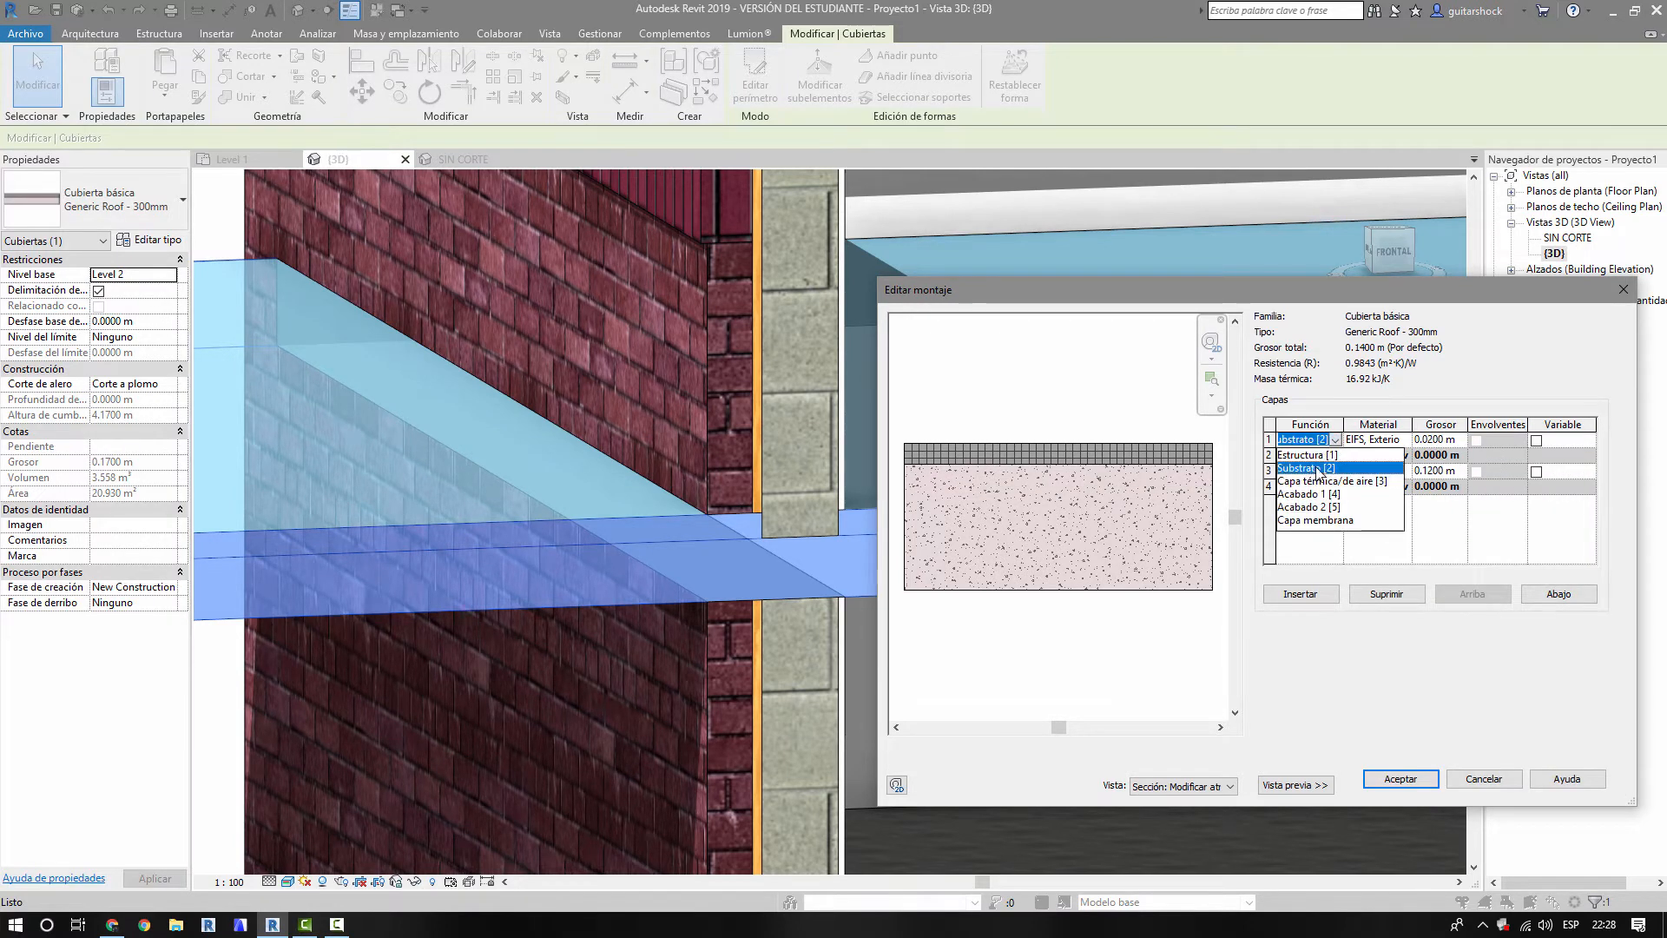
left_click(1331, 518)
left_click(1399, 777)
left_click(1431, 781)
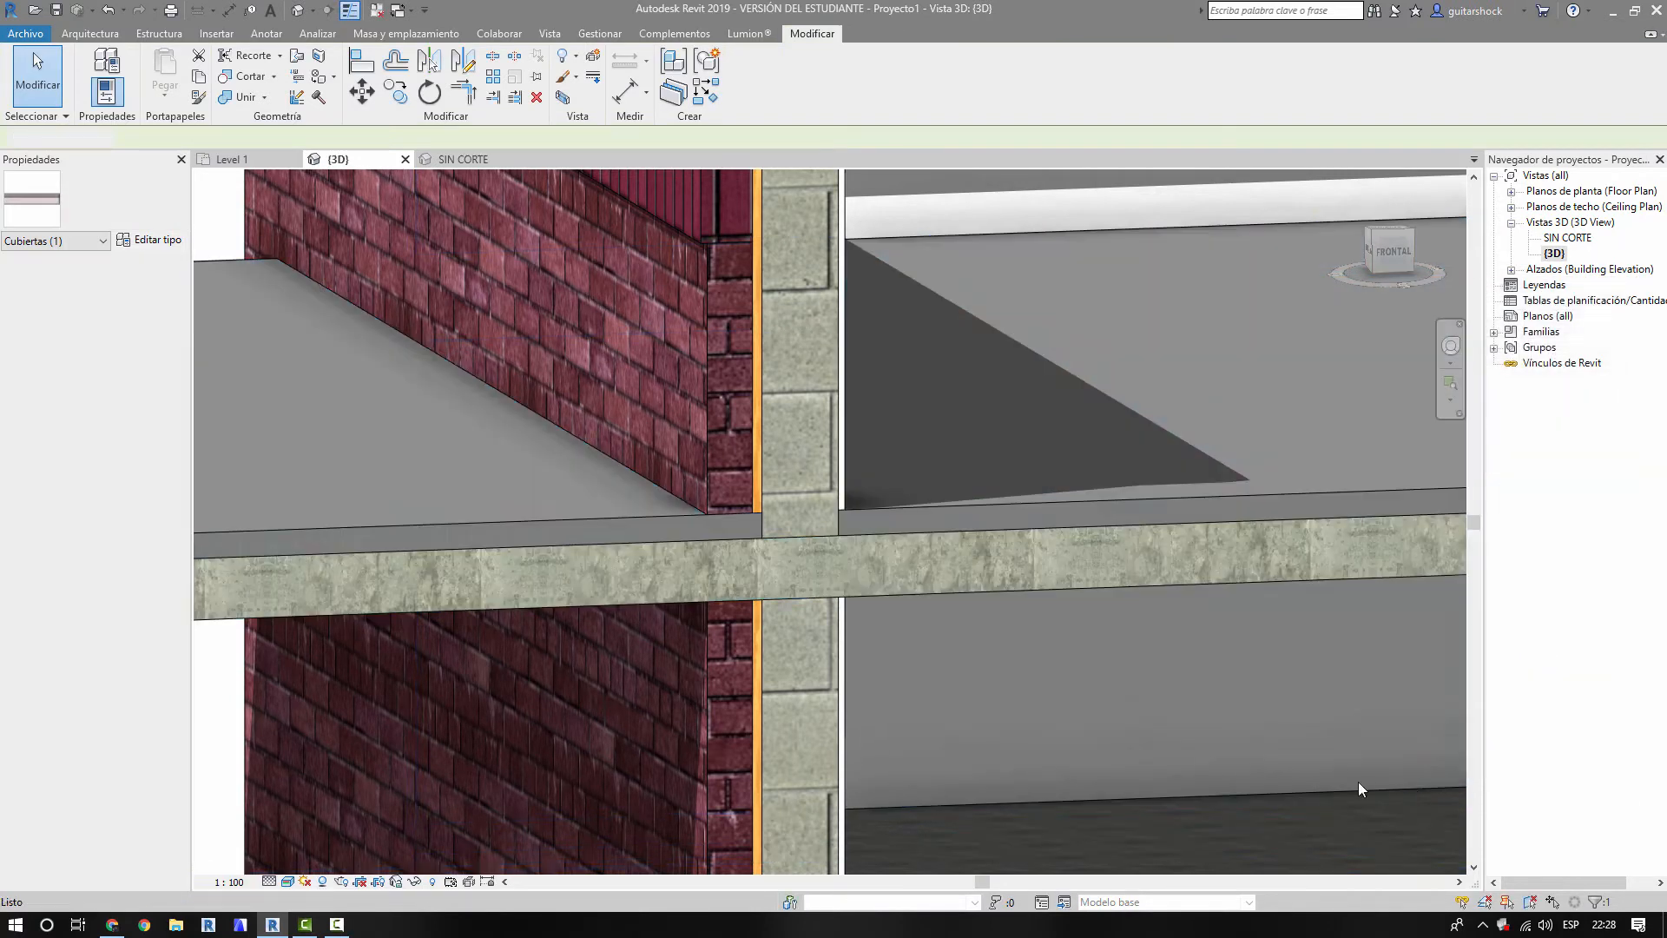
key("Escape")
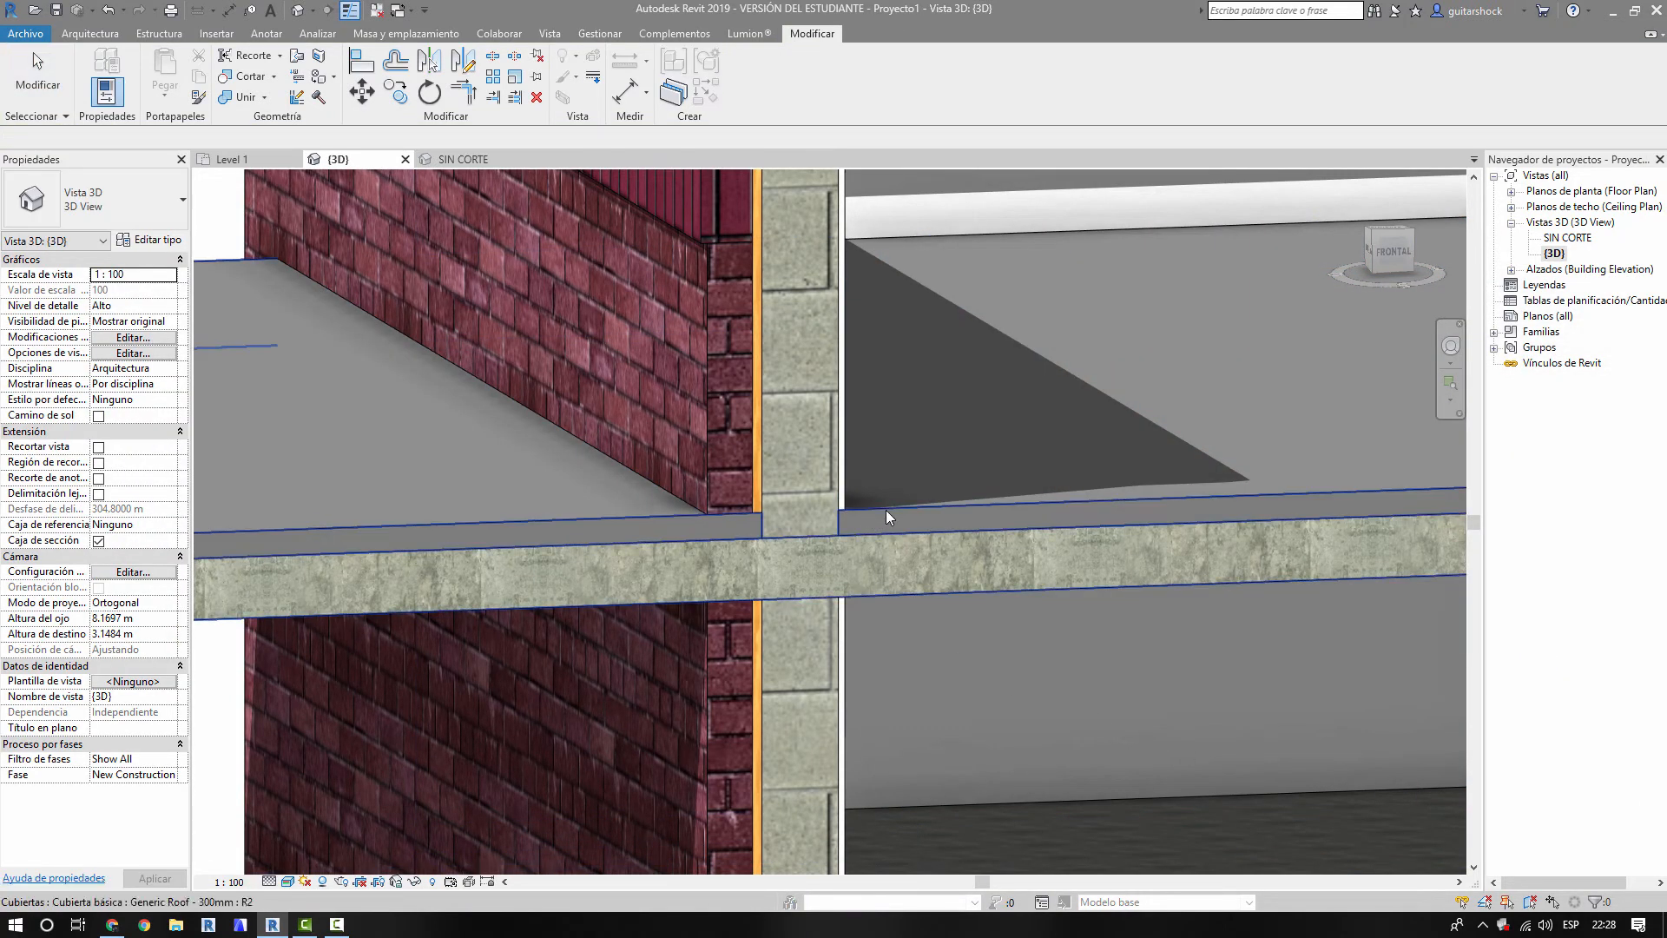
- Set the EIFS, Exterior layer of the Generic Roof - 300mm type to 0.02 m thick with the function Acabado 2 [5]
left_click(467, 517)
left_click(147, 244)
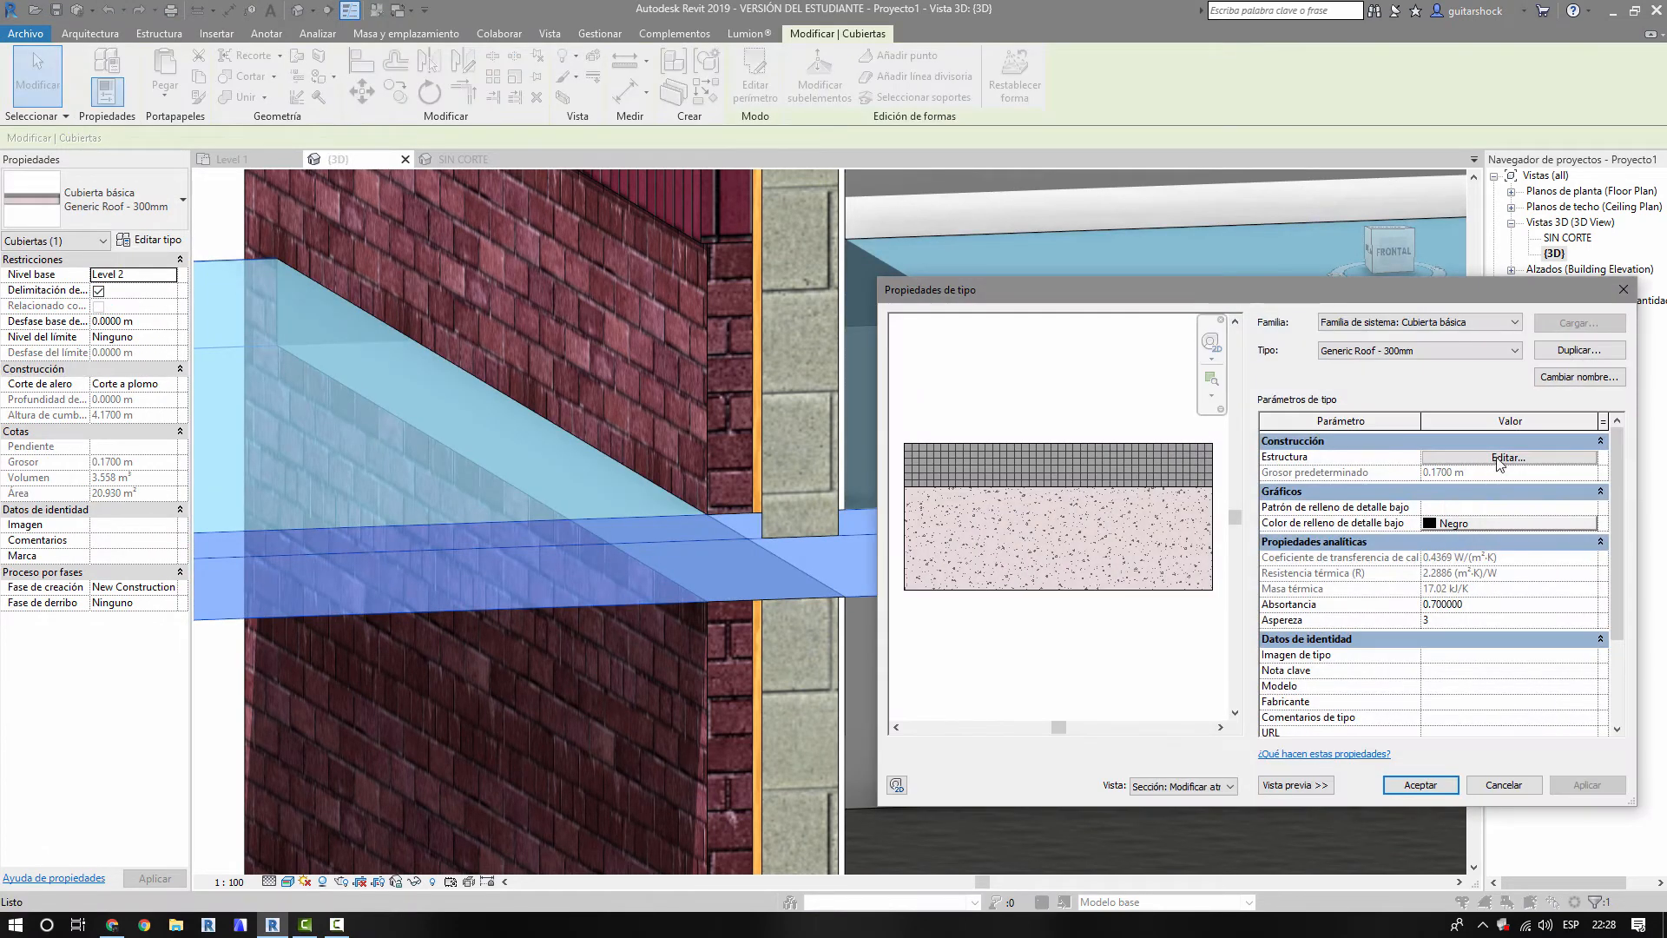
left_click(1423, 463)
left_click(1439, 443)
left_click_drag(1458, 441, 1389, 443)
type("3")
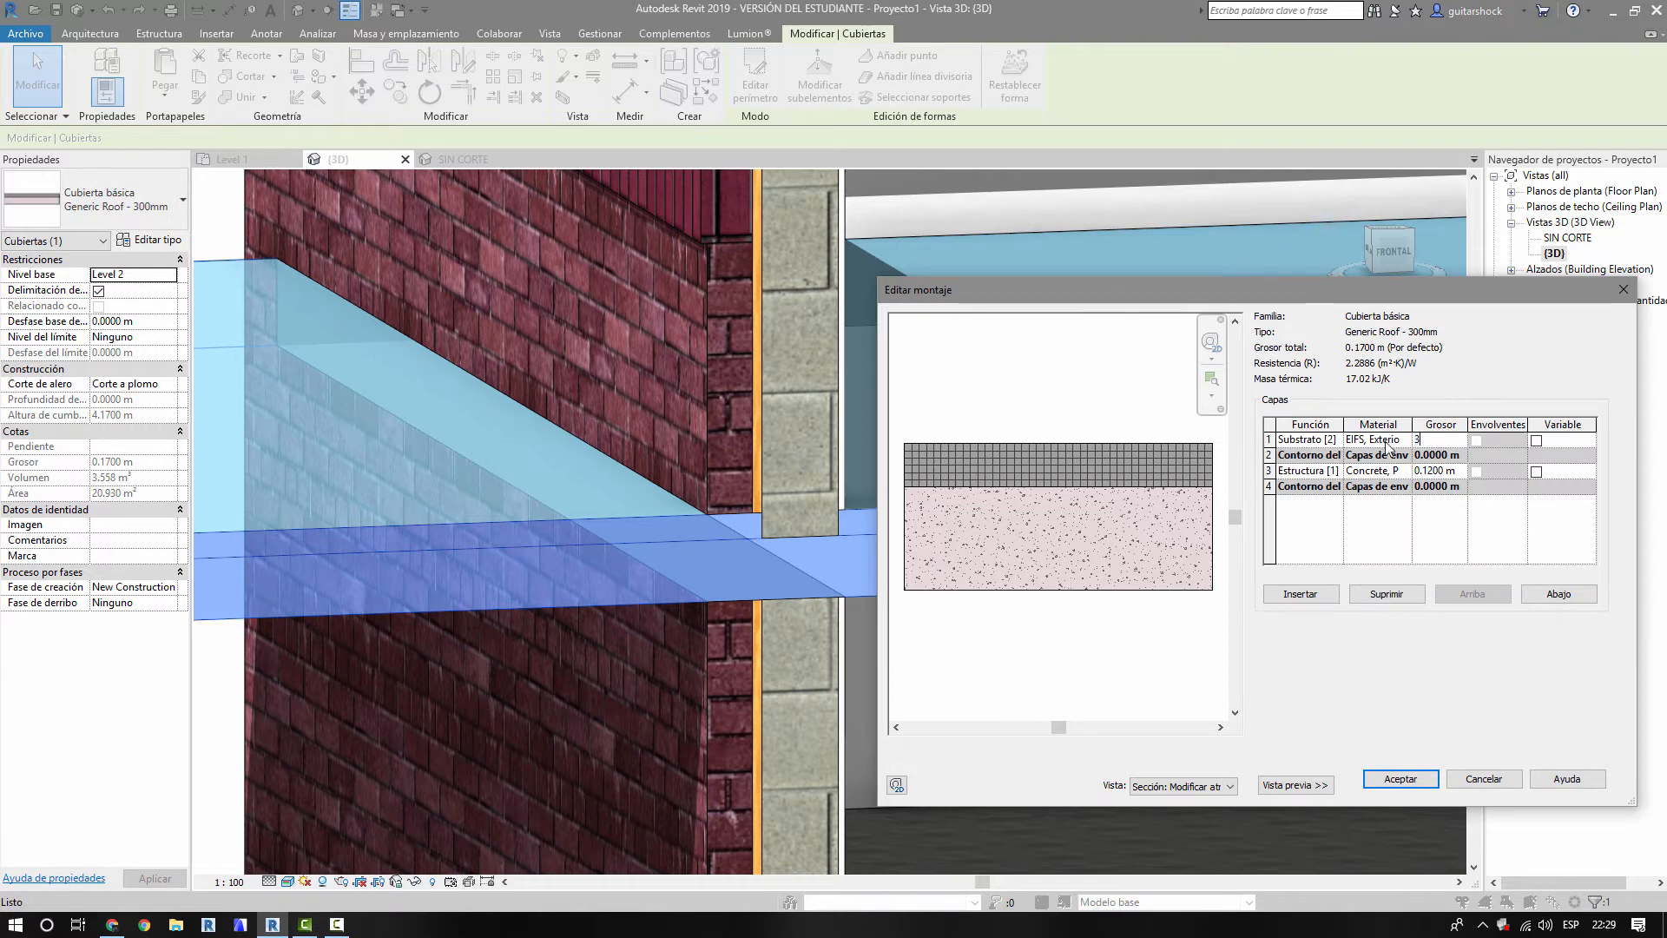
type(".02")
left_click(1336, 440)
left_click(1337, 440)
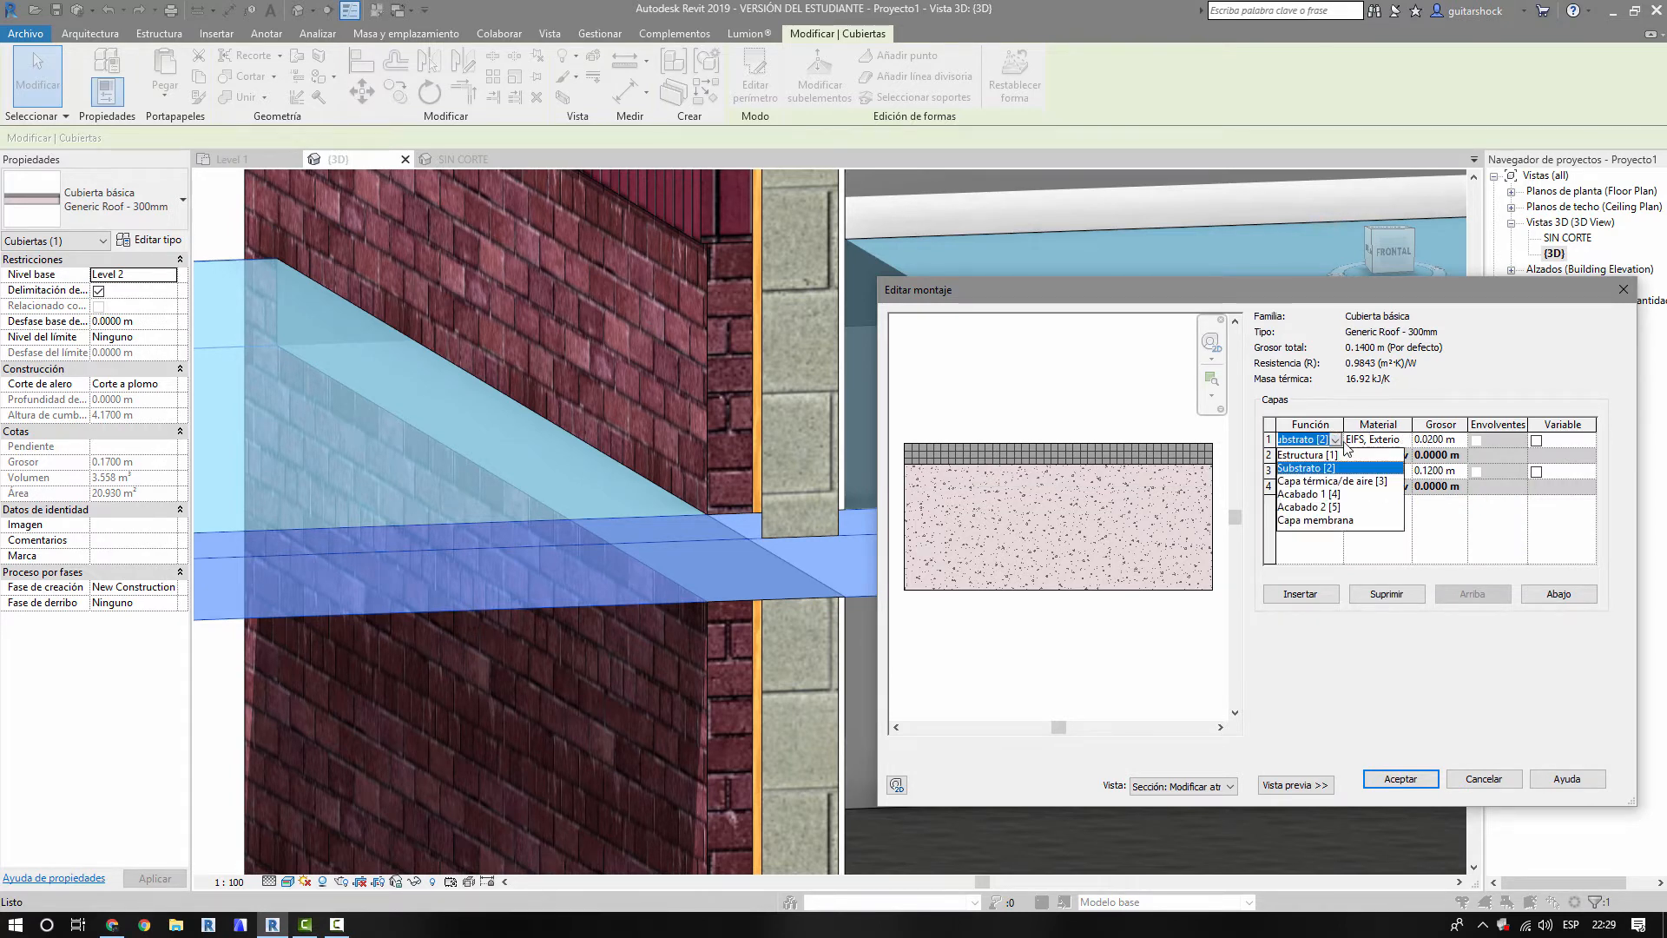
left_click(1307, 507)
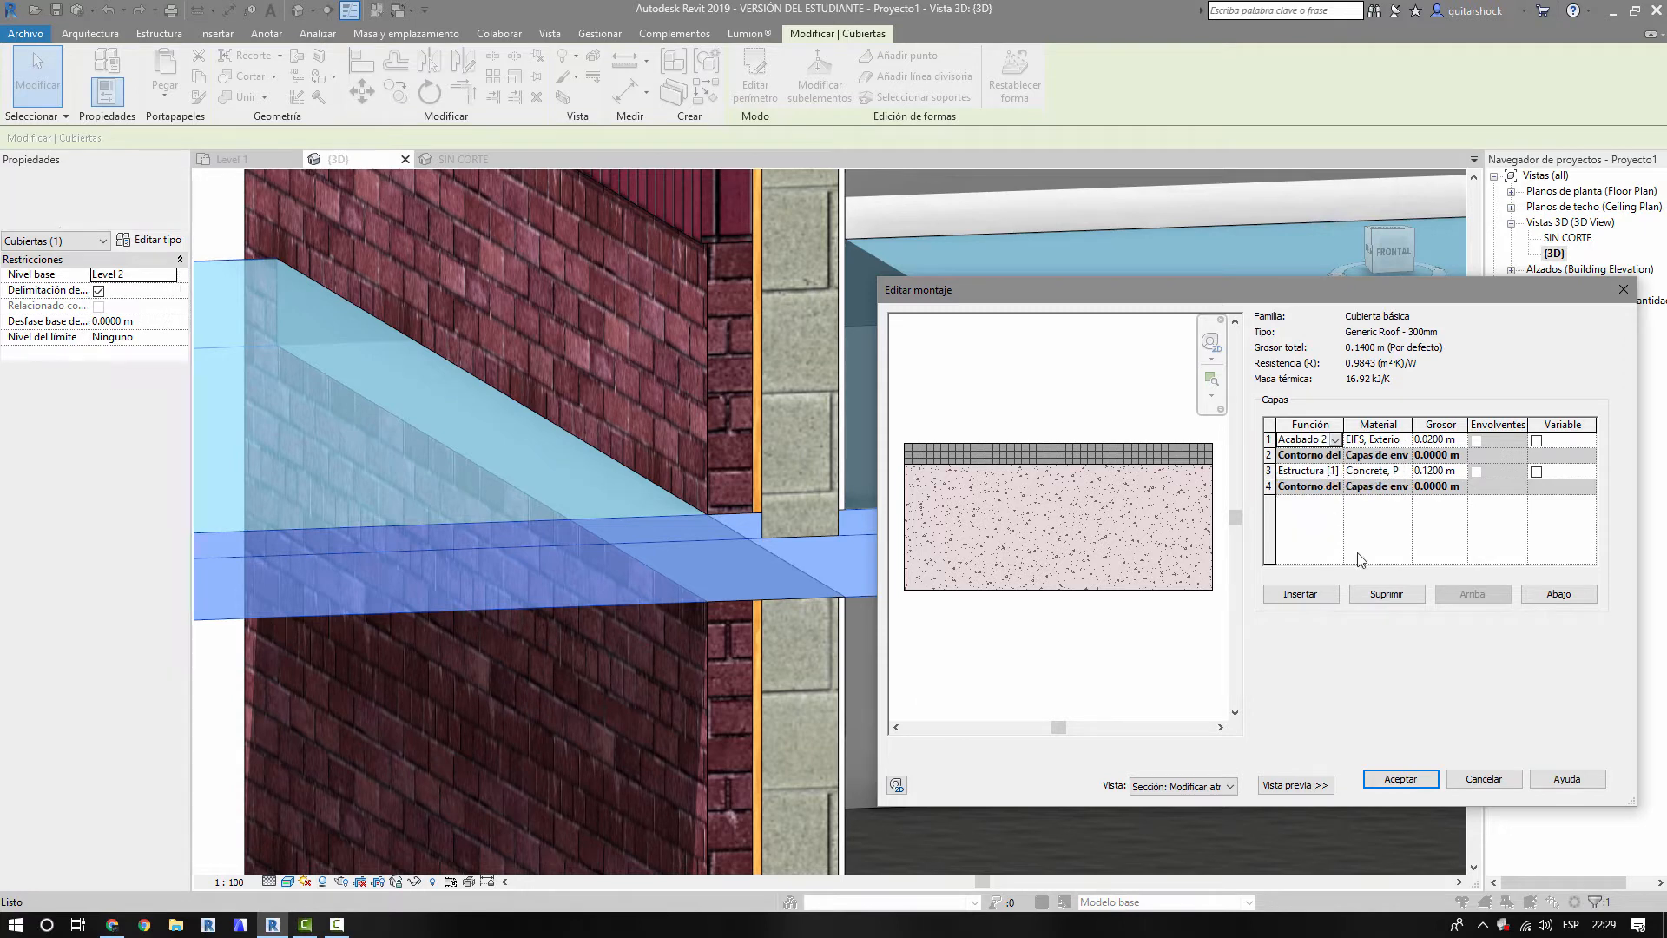
left_click(1400, 779)
left_click(1411, 785)
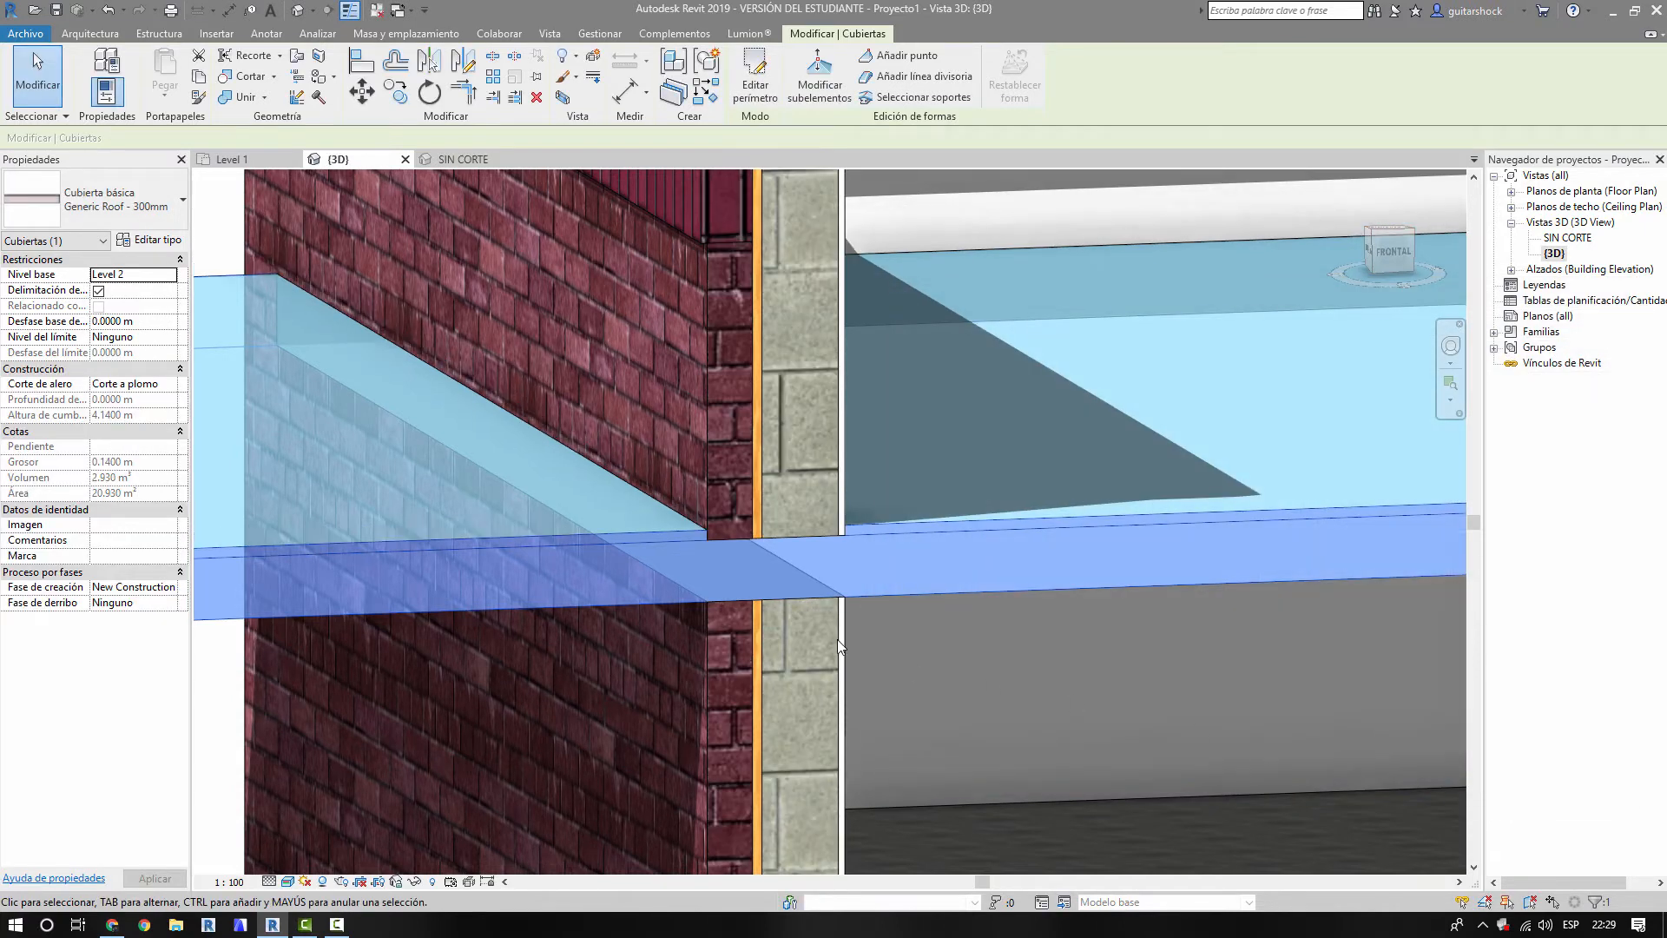
- Set the EIFS, Exterior layer of the Generic Roof - 300mm type to 0.03 m thick
key("Escape")
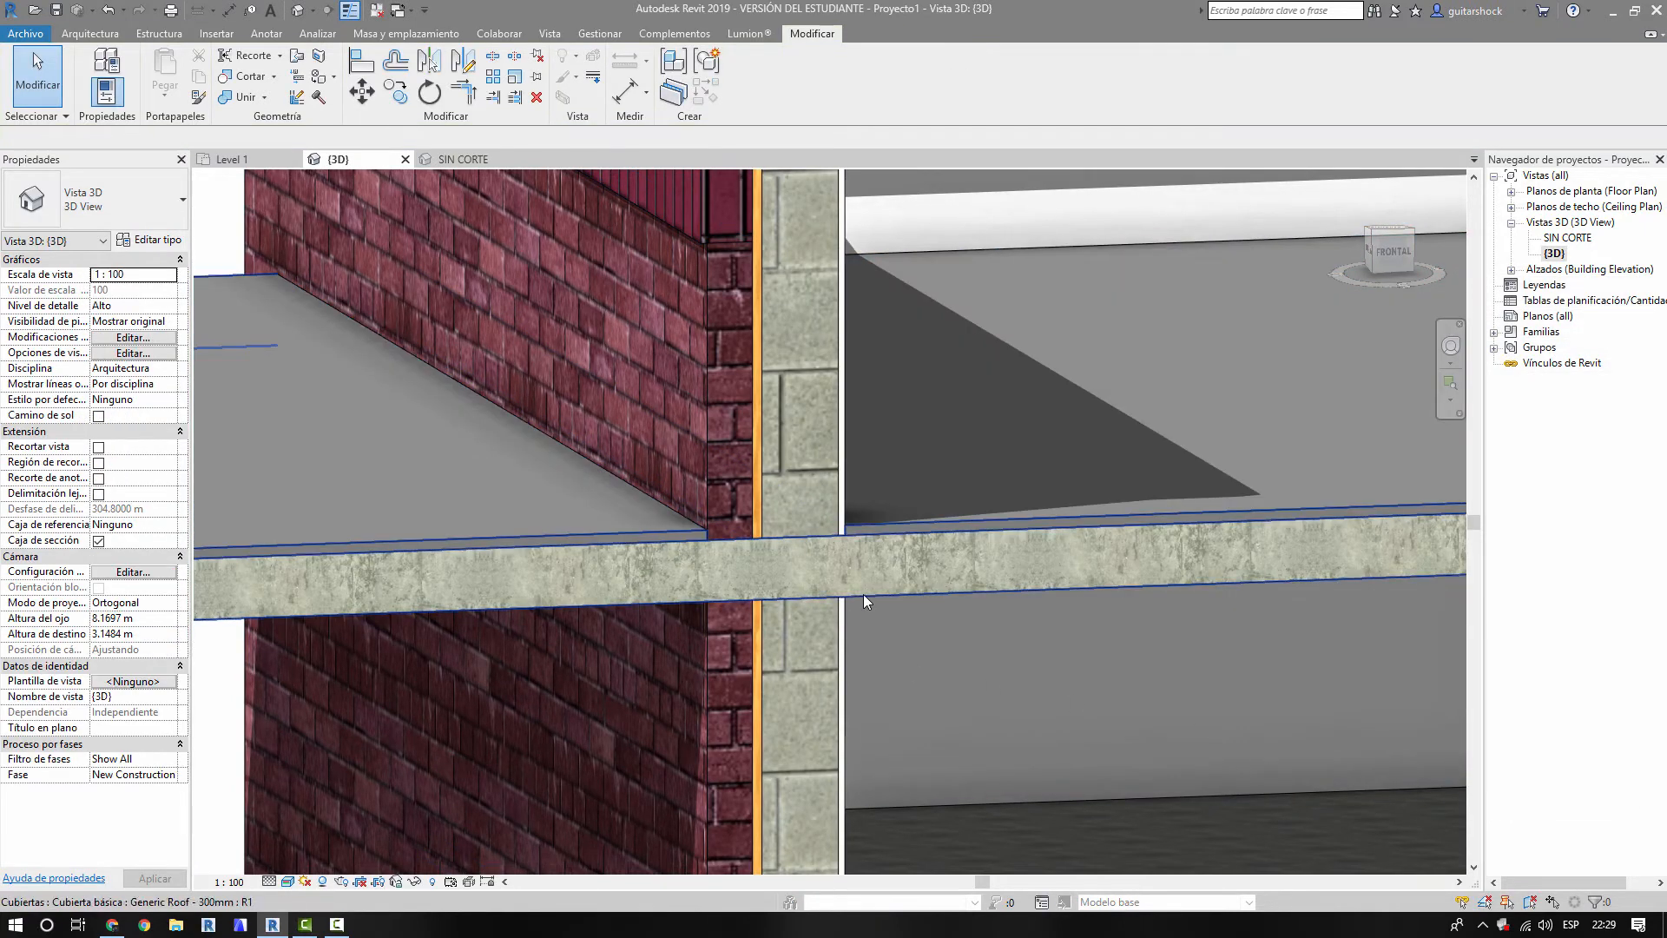
scroll(863, 531, "up", 2)
left_click(862, 528)
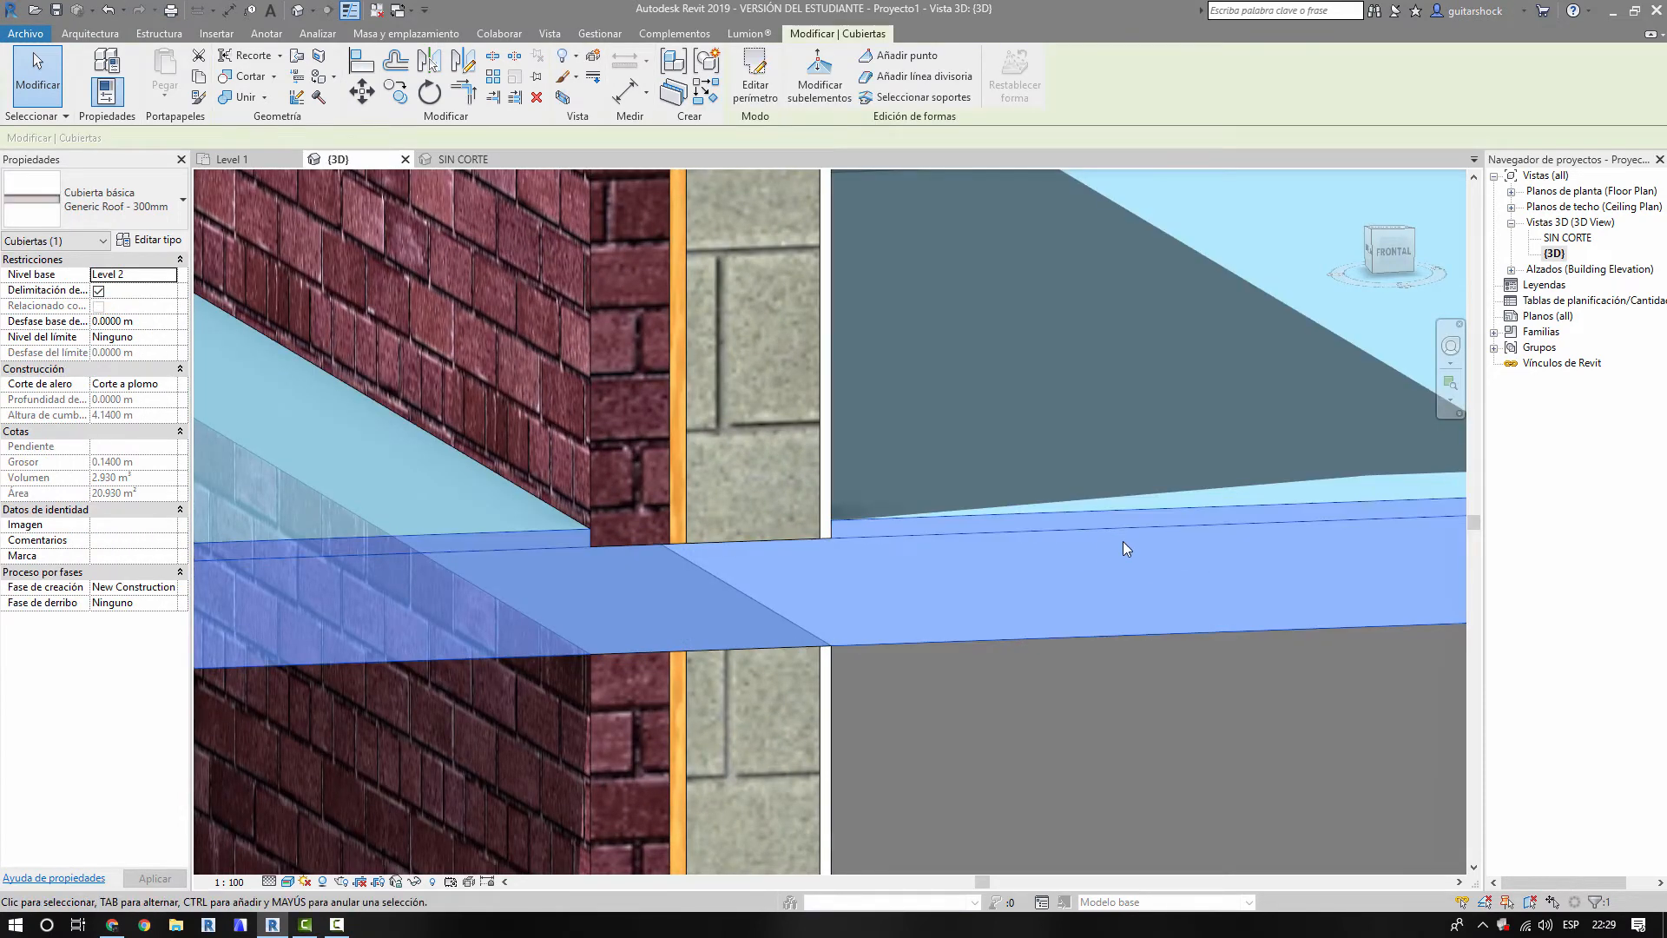
key("Escape")
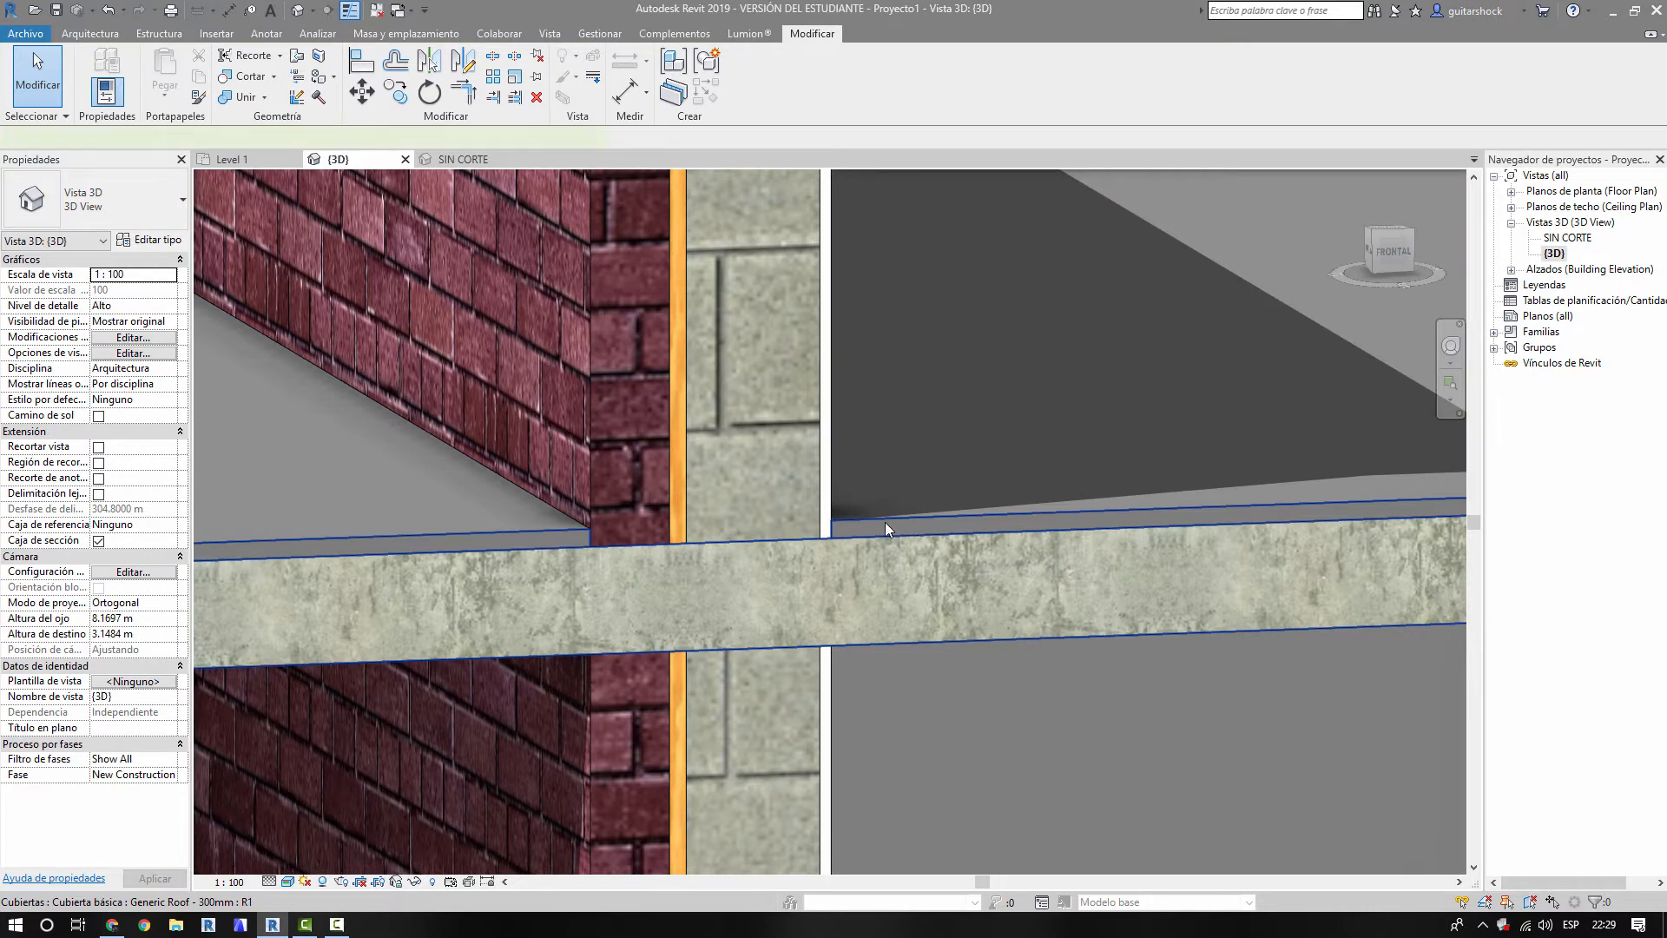
left_click(886, 527)
left_click(145, 240)
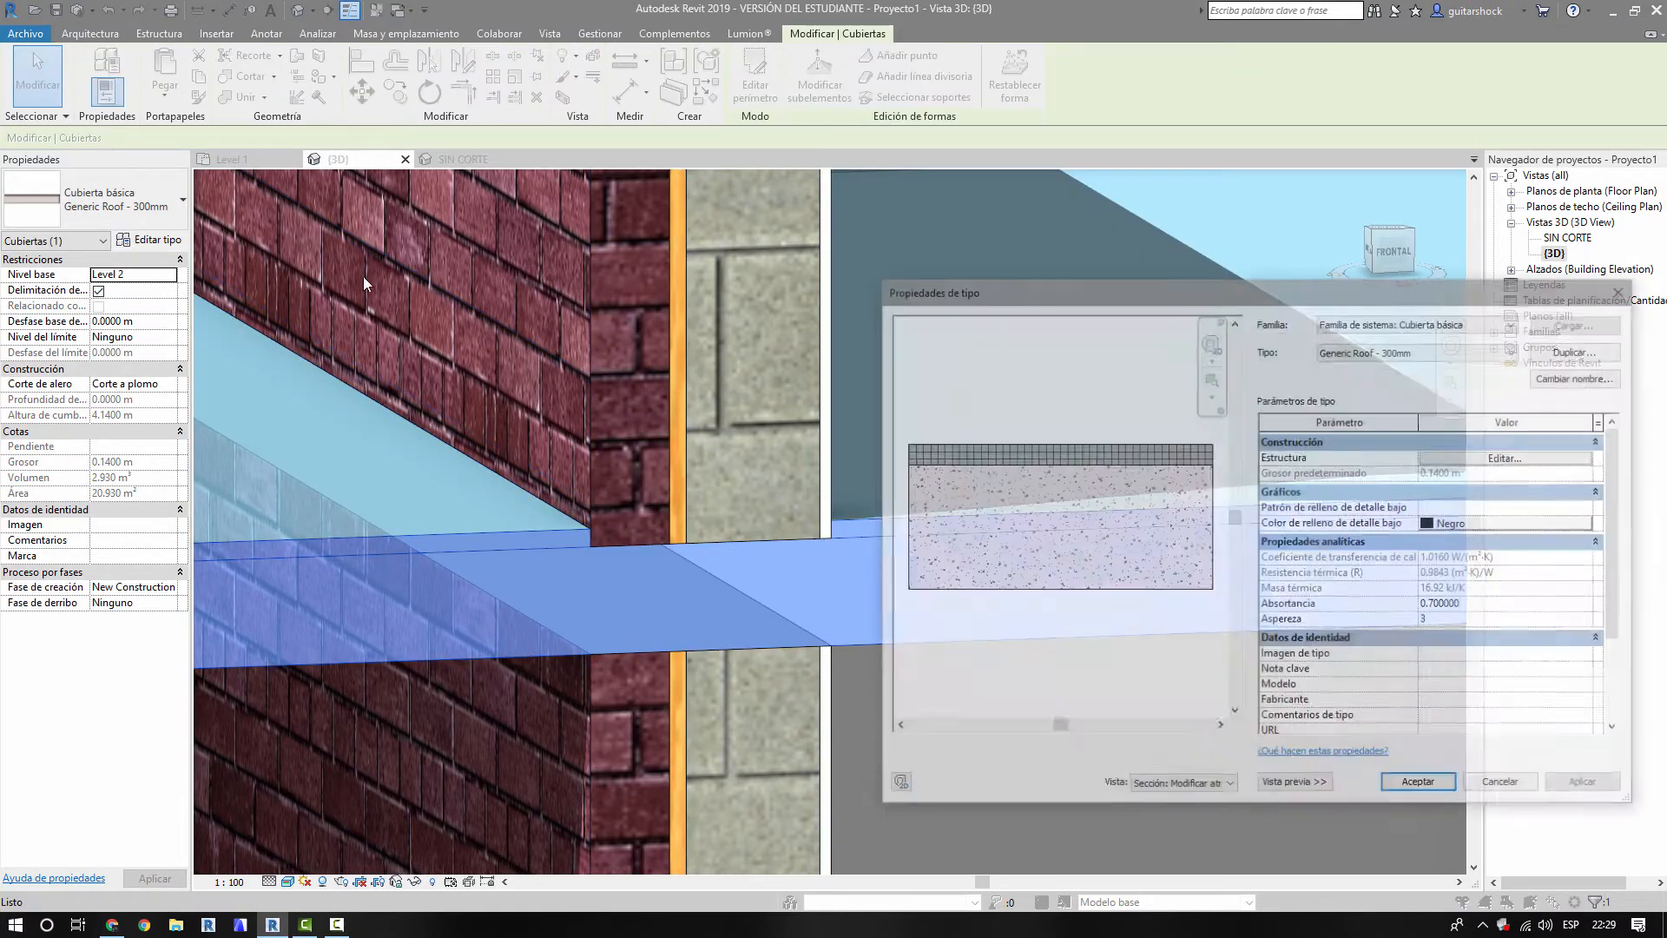
left_click(1476, 457)
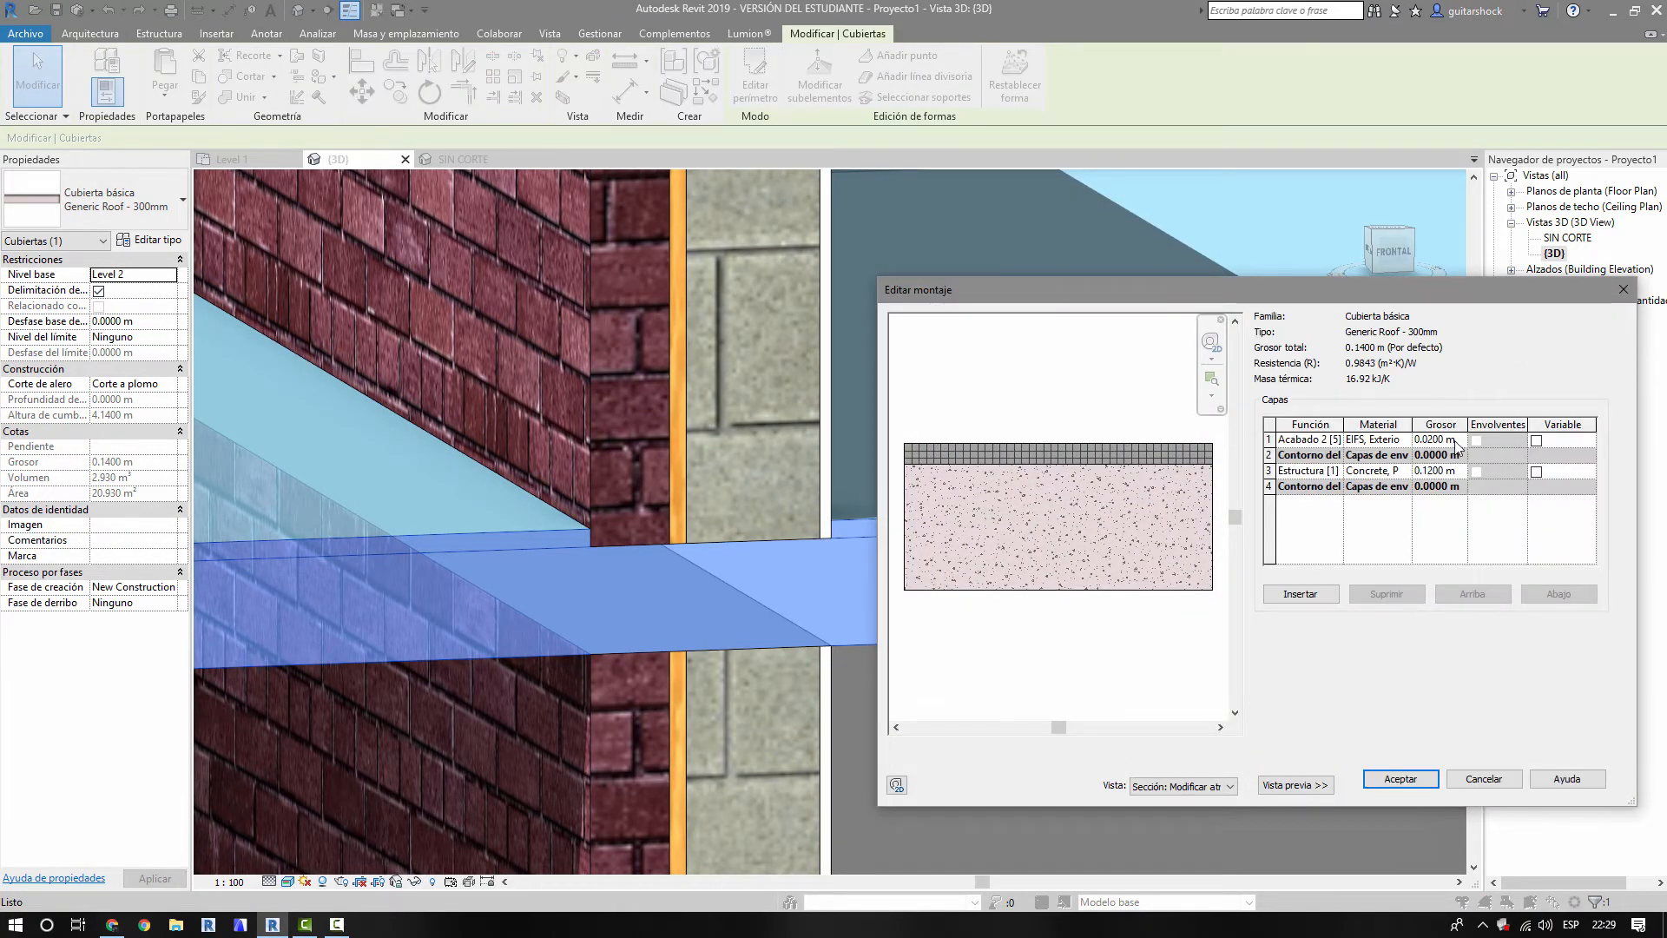
left_click(1457, 440)
type(".03")
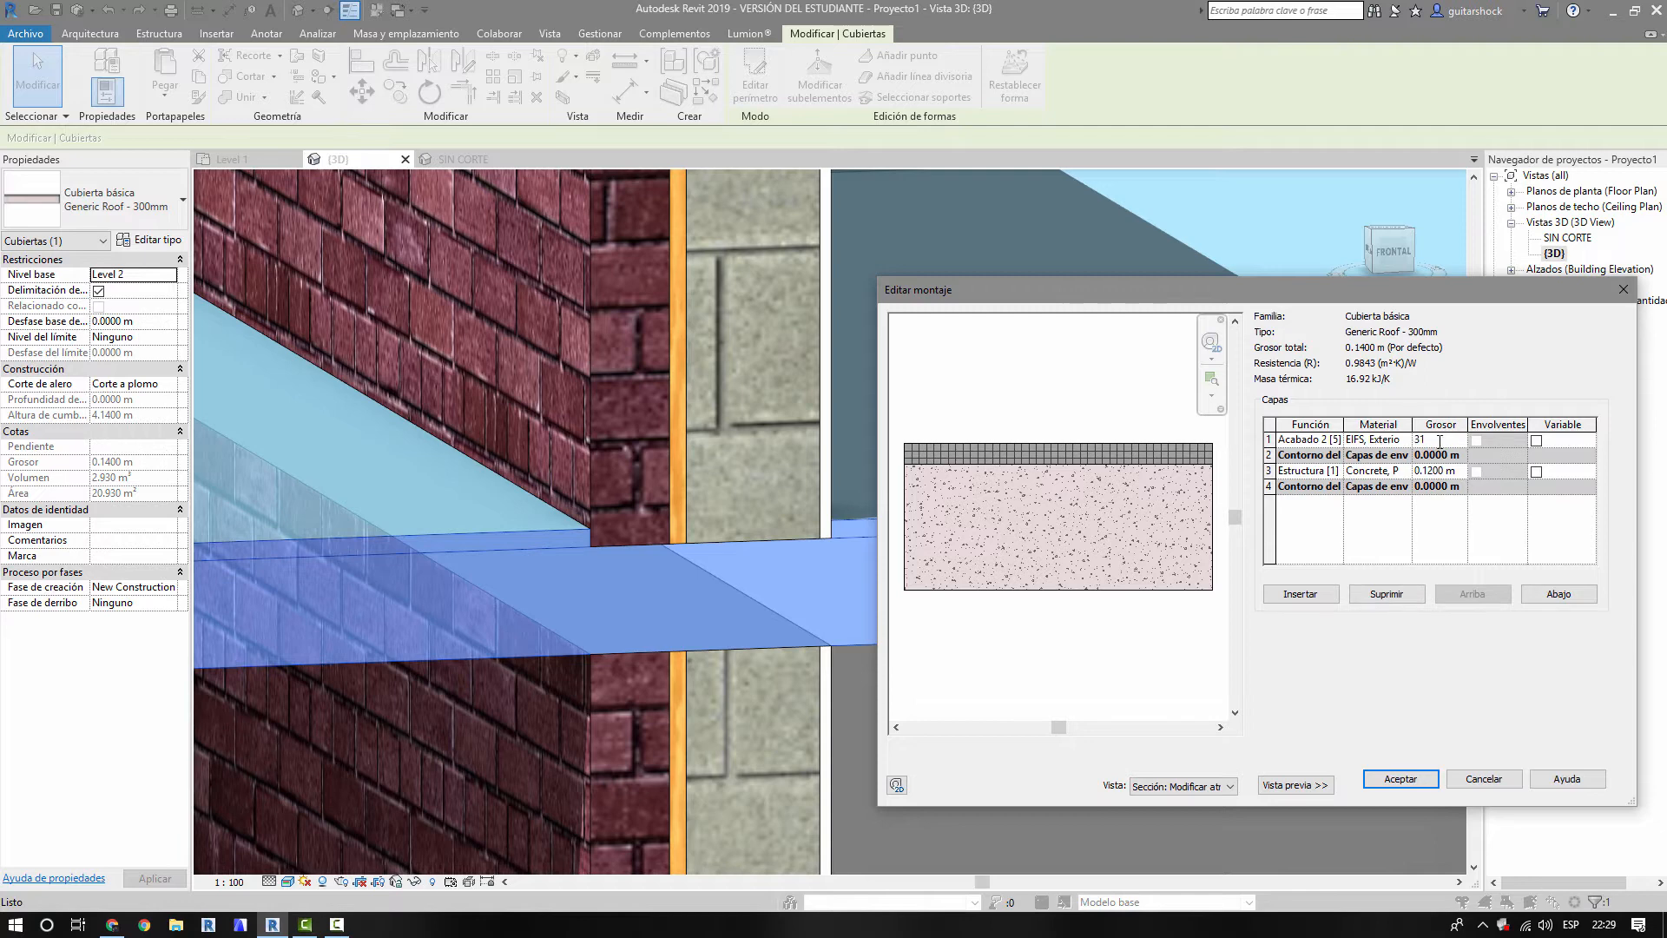
left_click(1401, 779)
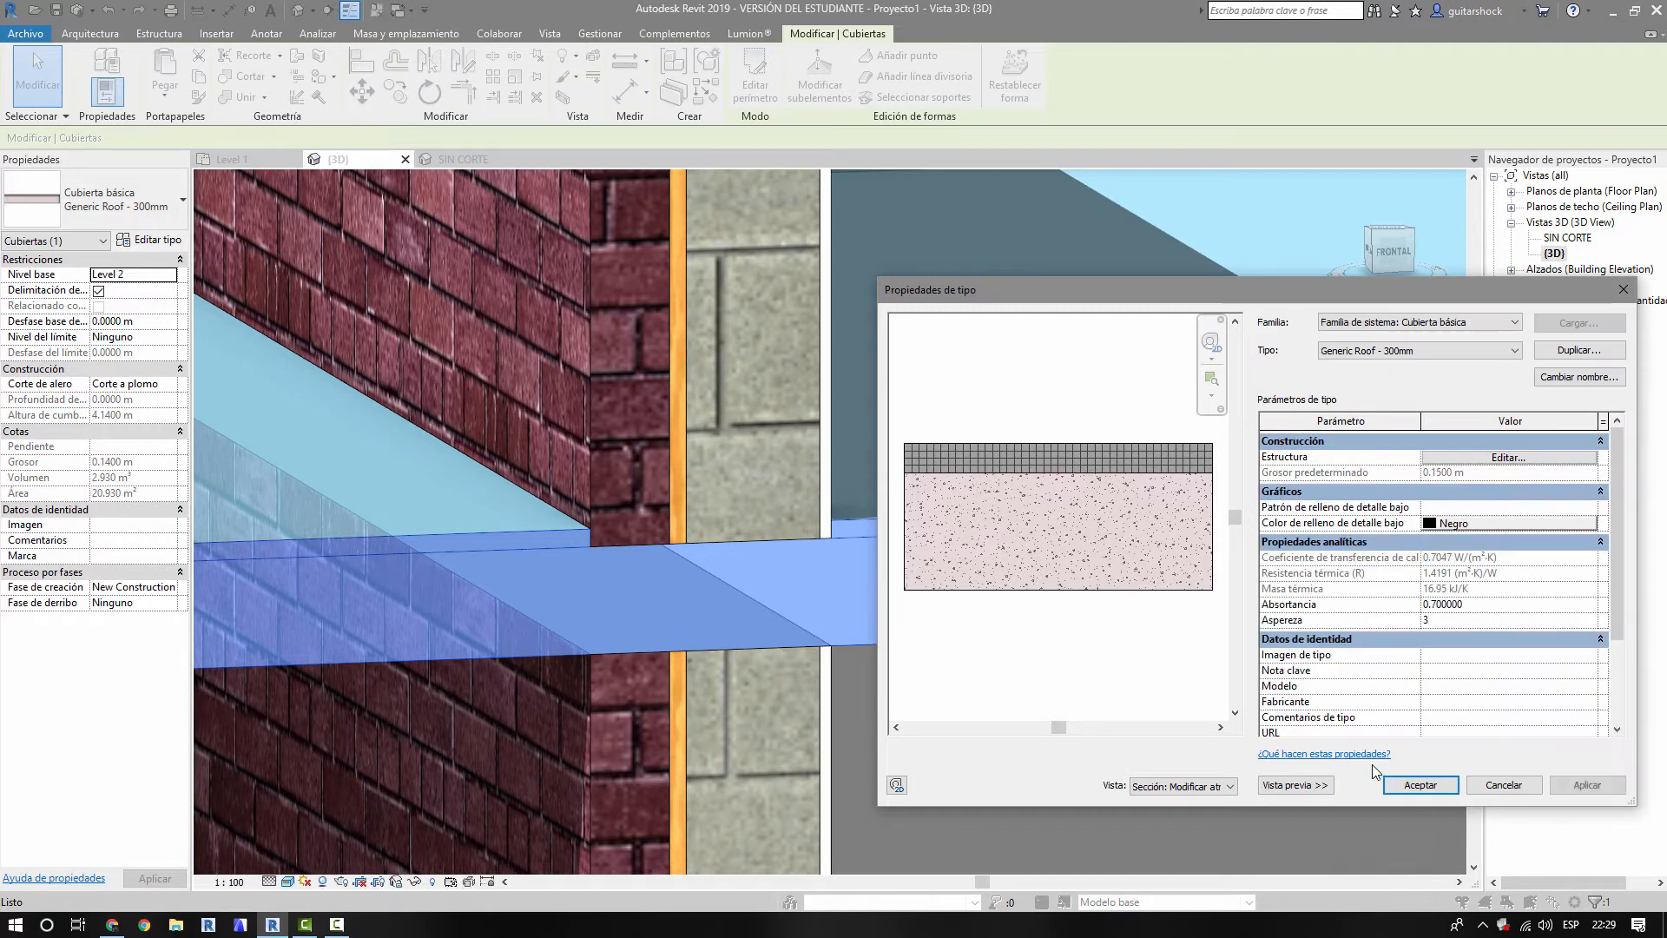
left_click(1402, 779)
key("Escape")
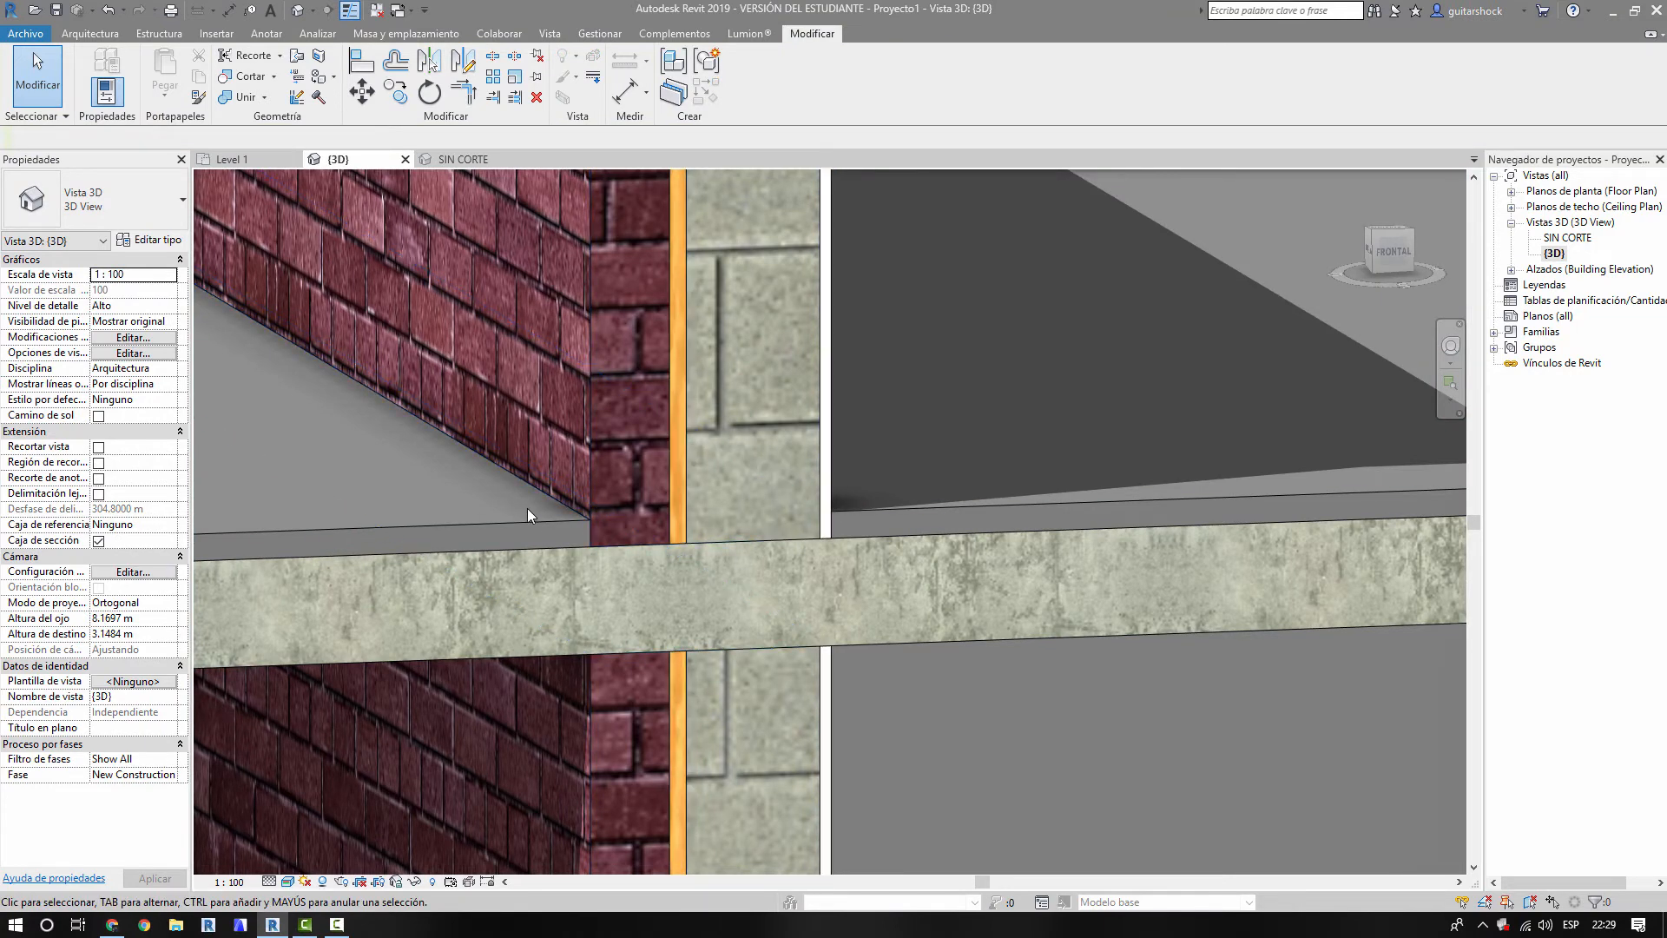
- Examine the overhanging roof's junction with the exterior wall, the sectioned interior and the whole model from several sides
middle_click_drag(573, 520, 628, 566)
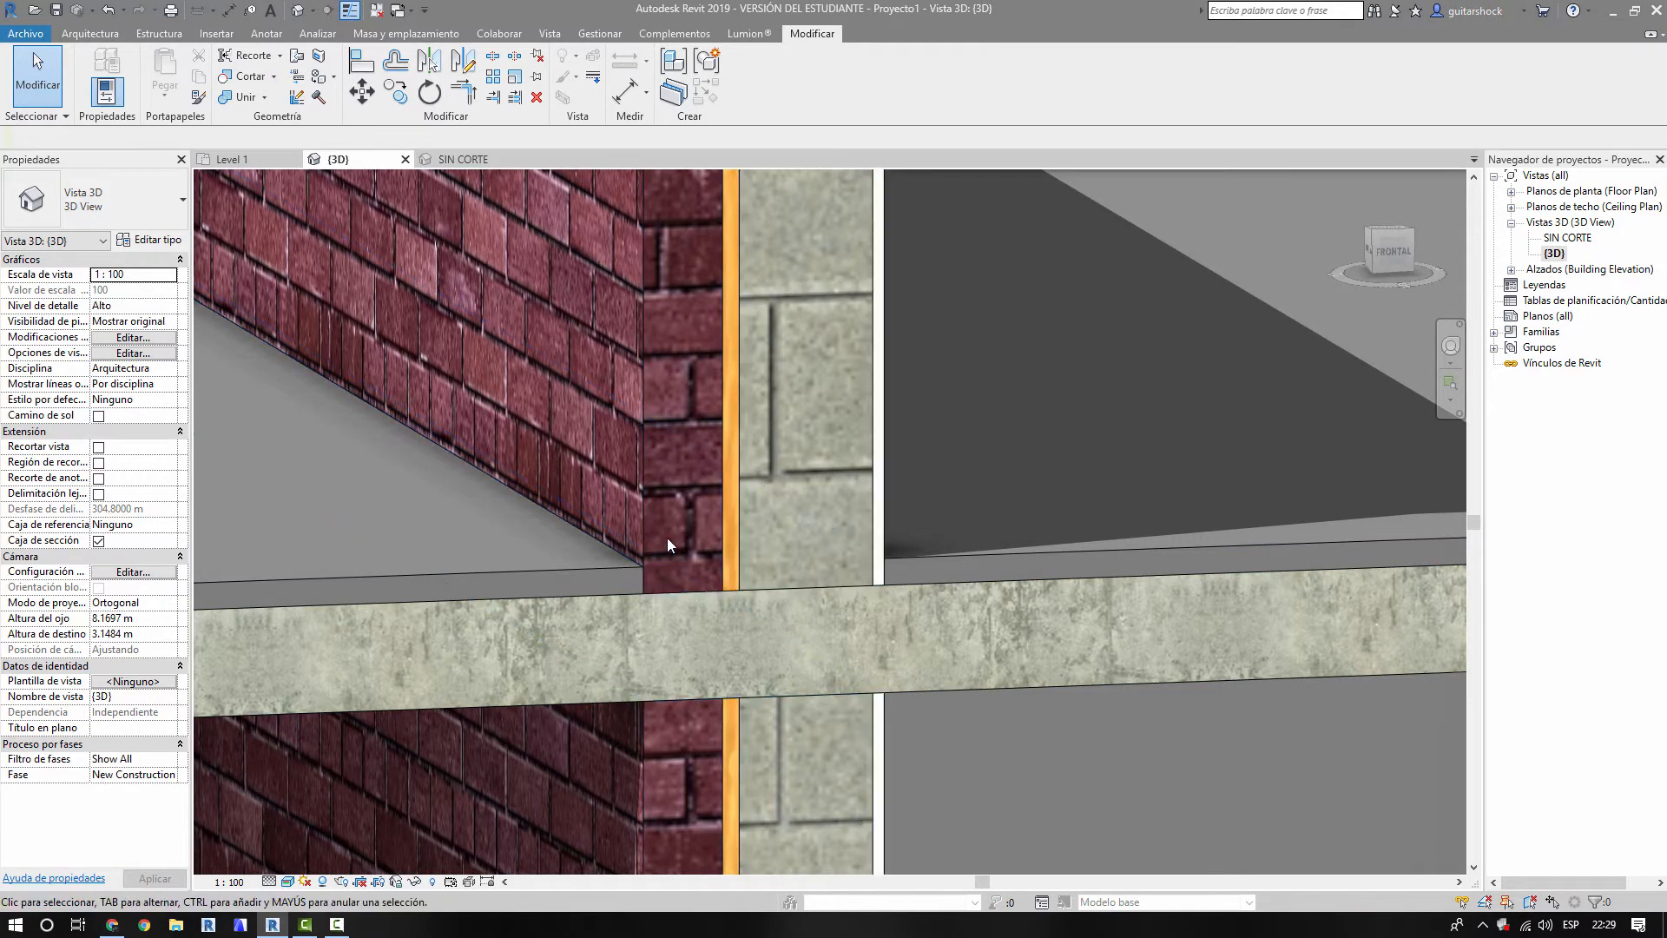
scroll(739, 722, "down", 6)
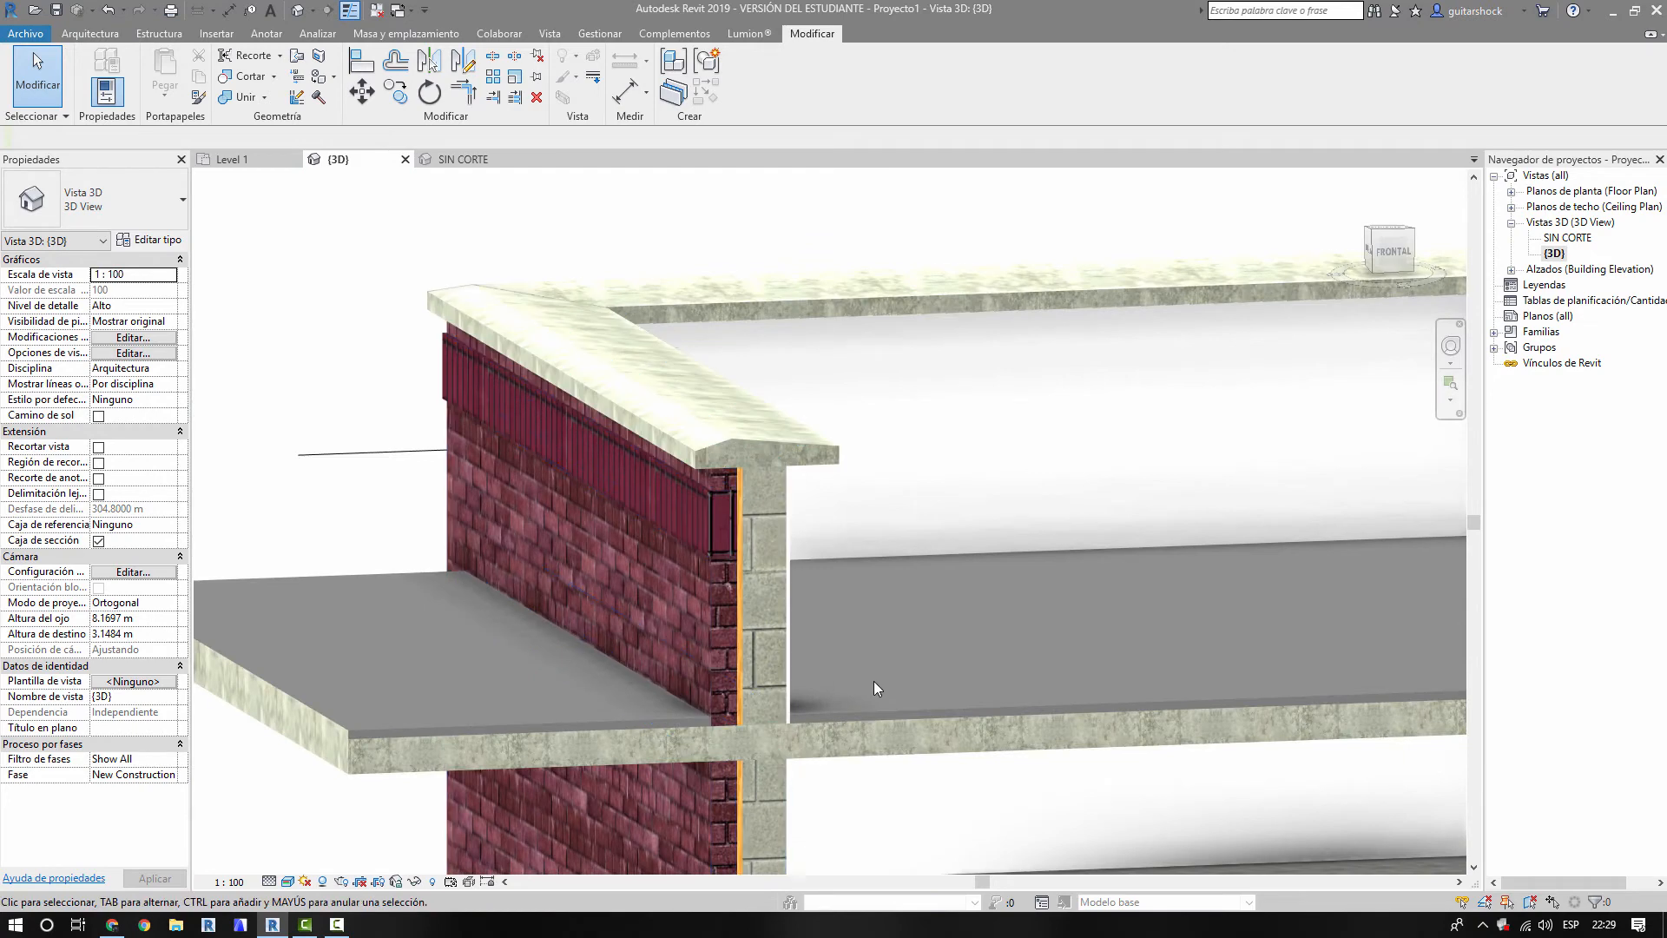
middle_click_drag(874, 680, 815, 624, "shift")
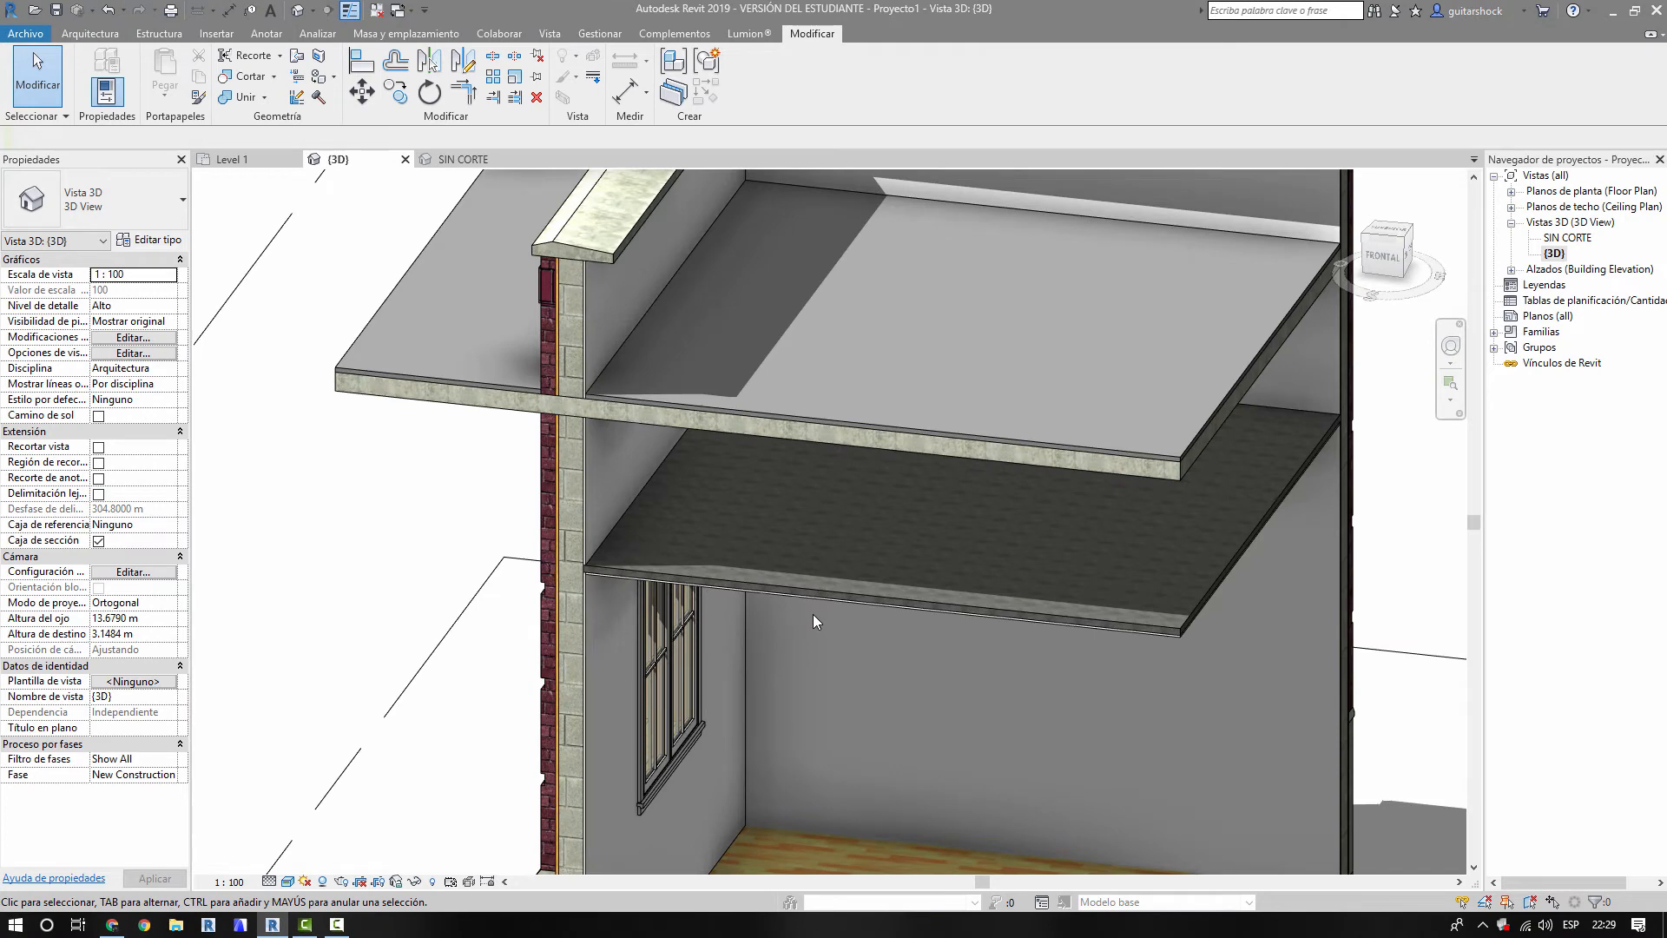
middle_click_drag(810, 612, 981, 562, "shift")
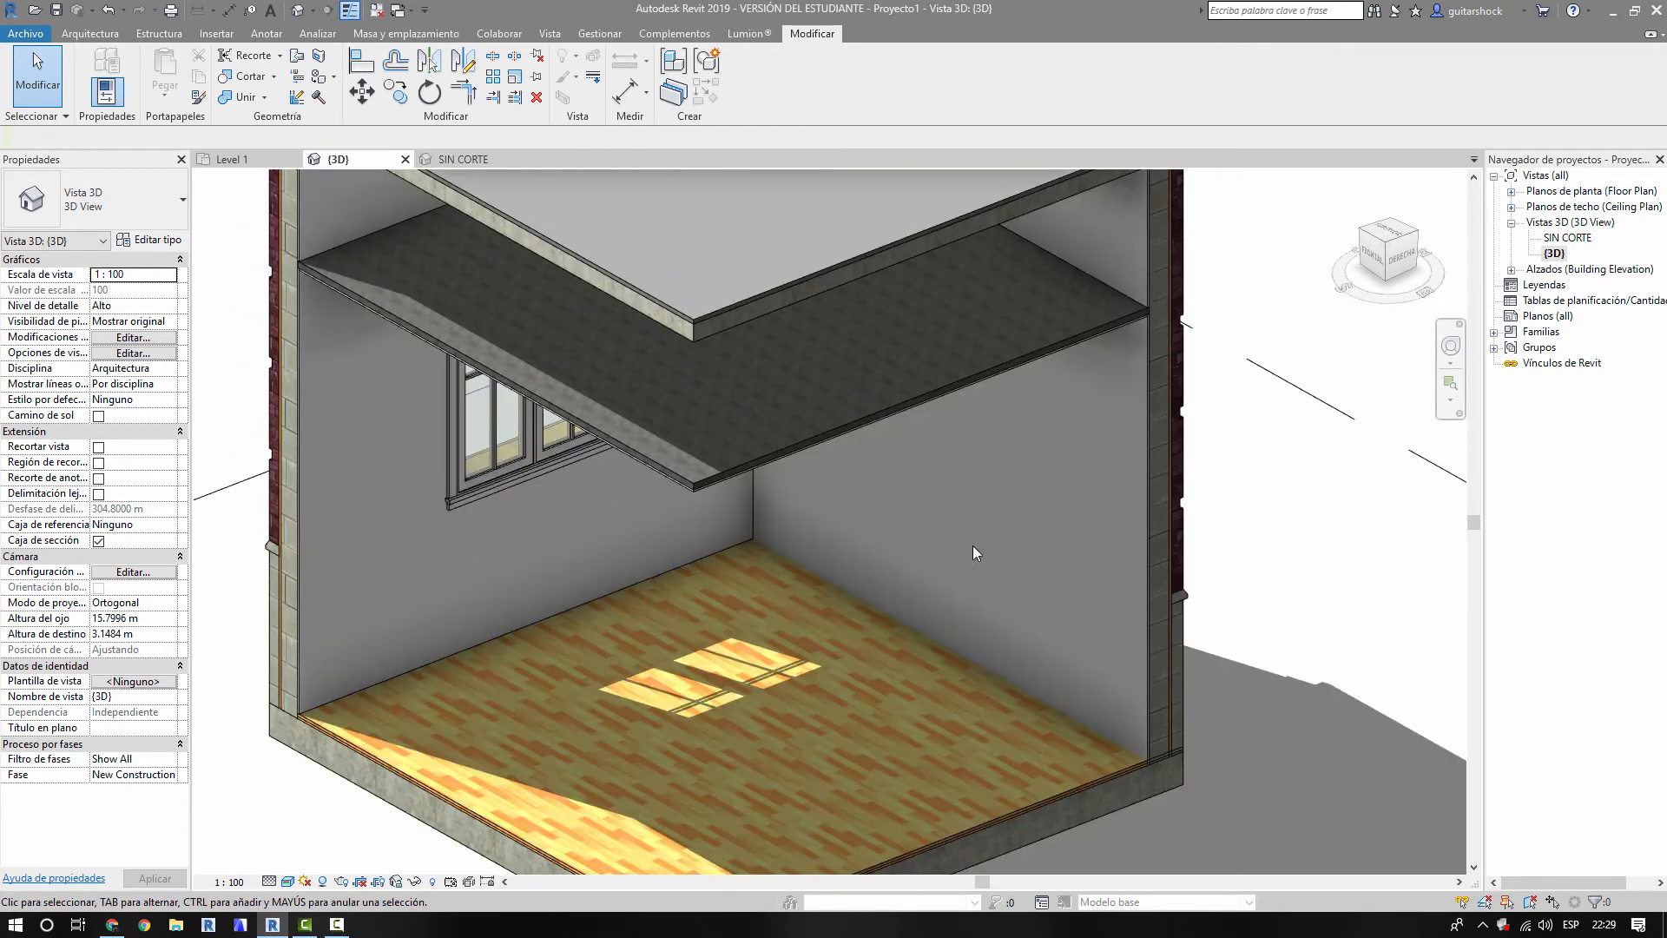
scroll(950, 573, "down", 6)
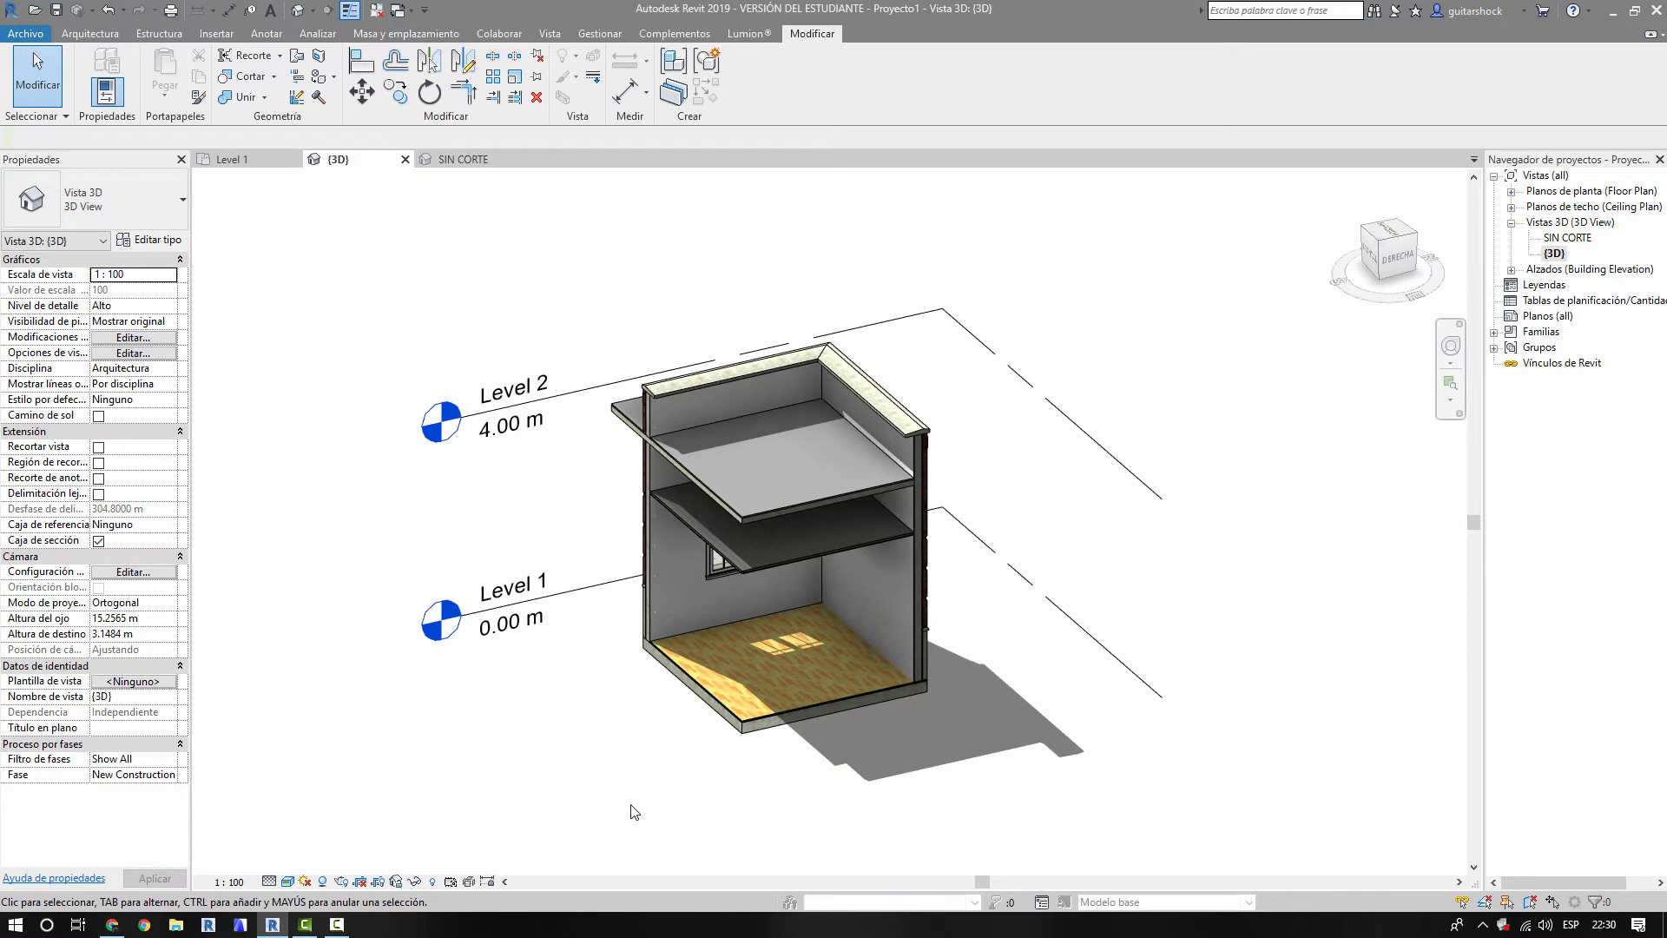
middle_click_drag(635, 811, 1091, 781, "shift")
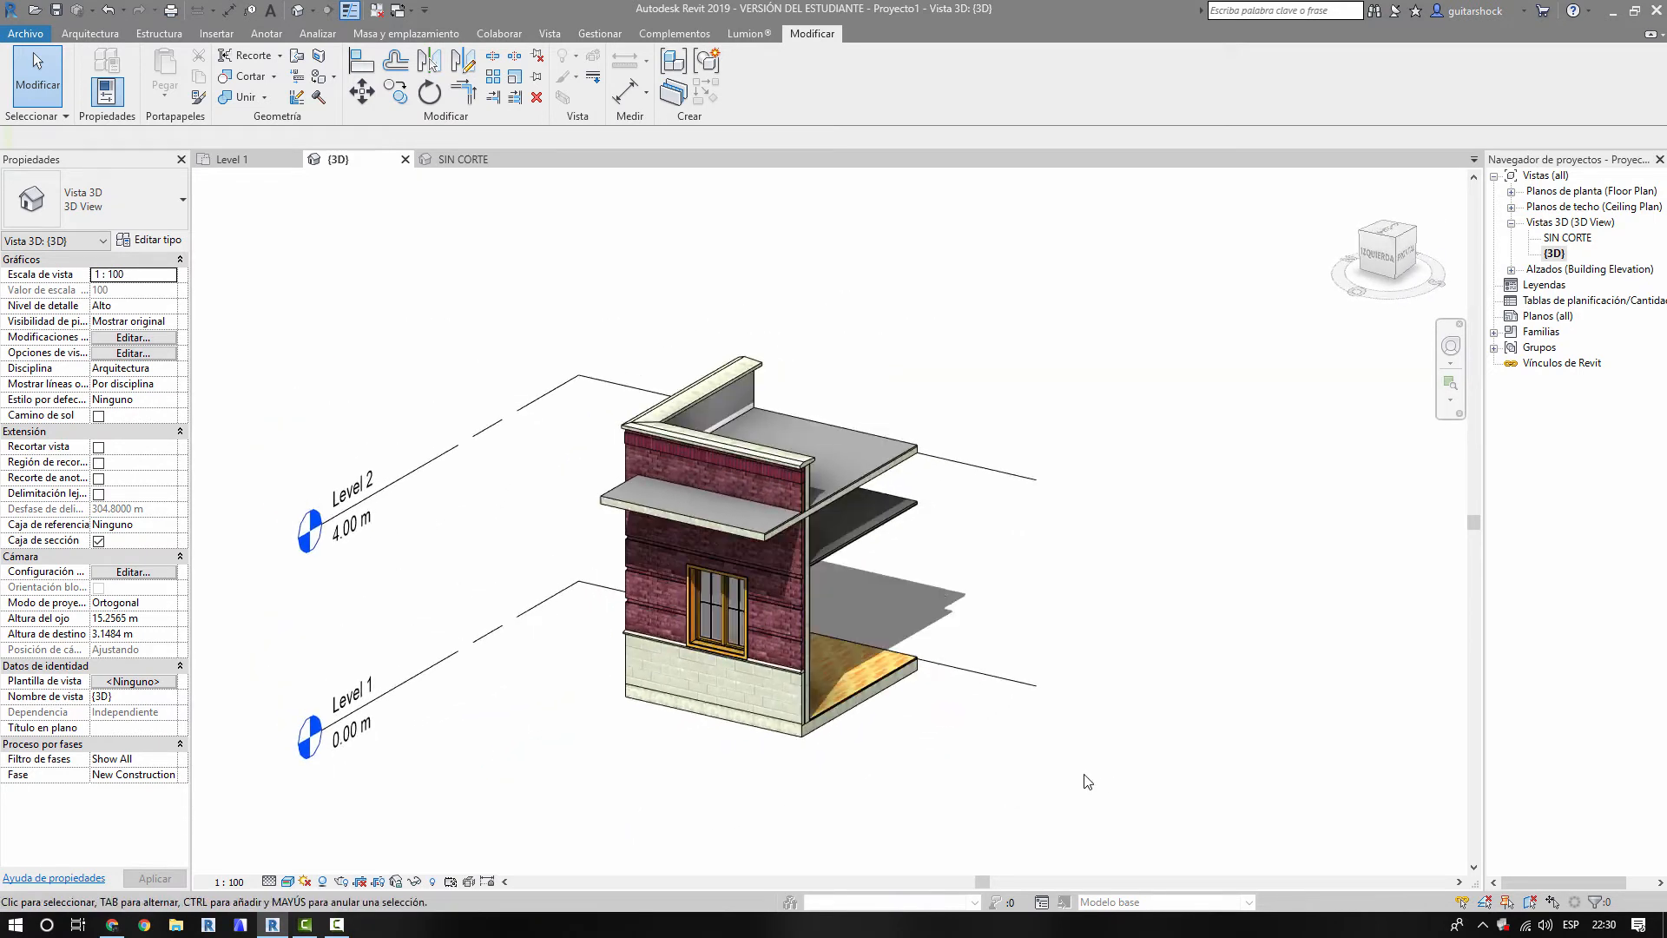
- Undo the roof's layer changes and the extension of its footprint beyond the exterior wall
left_click(830, 504)
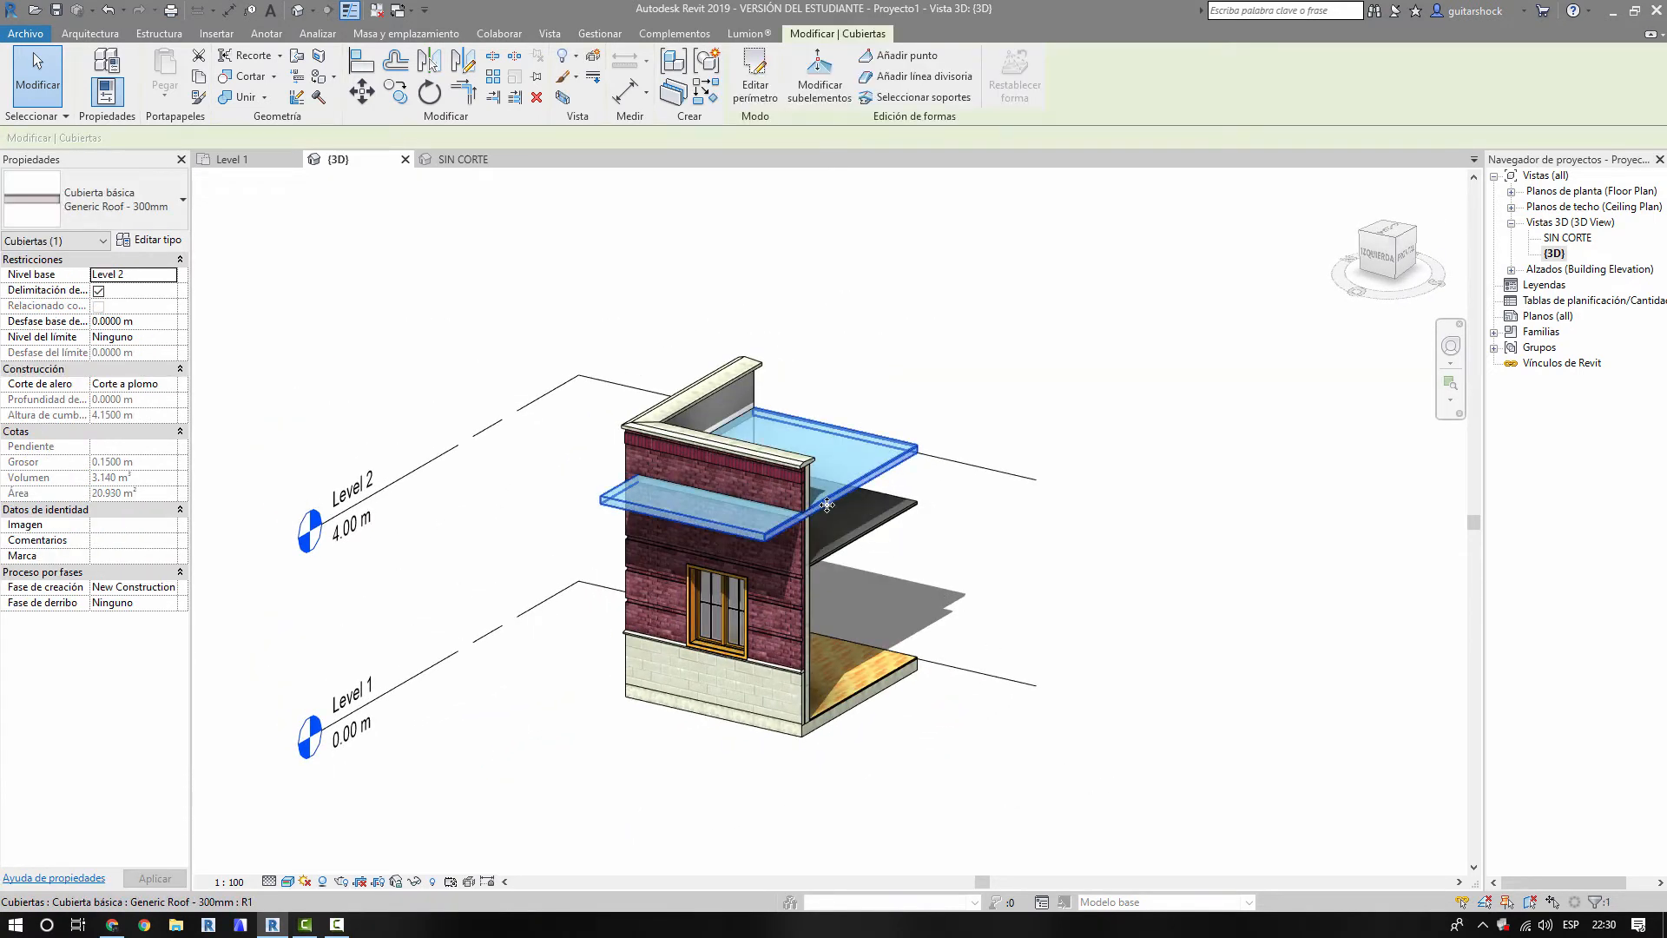
key("ctrl+z")
scroll(824, 505, "down", 5)
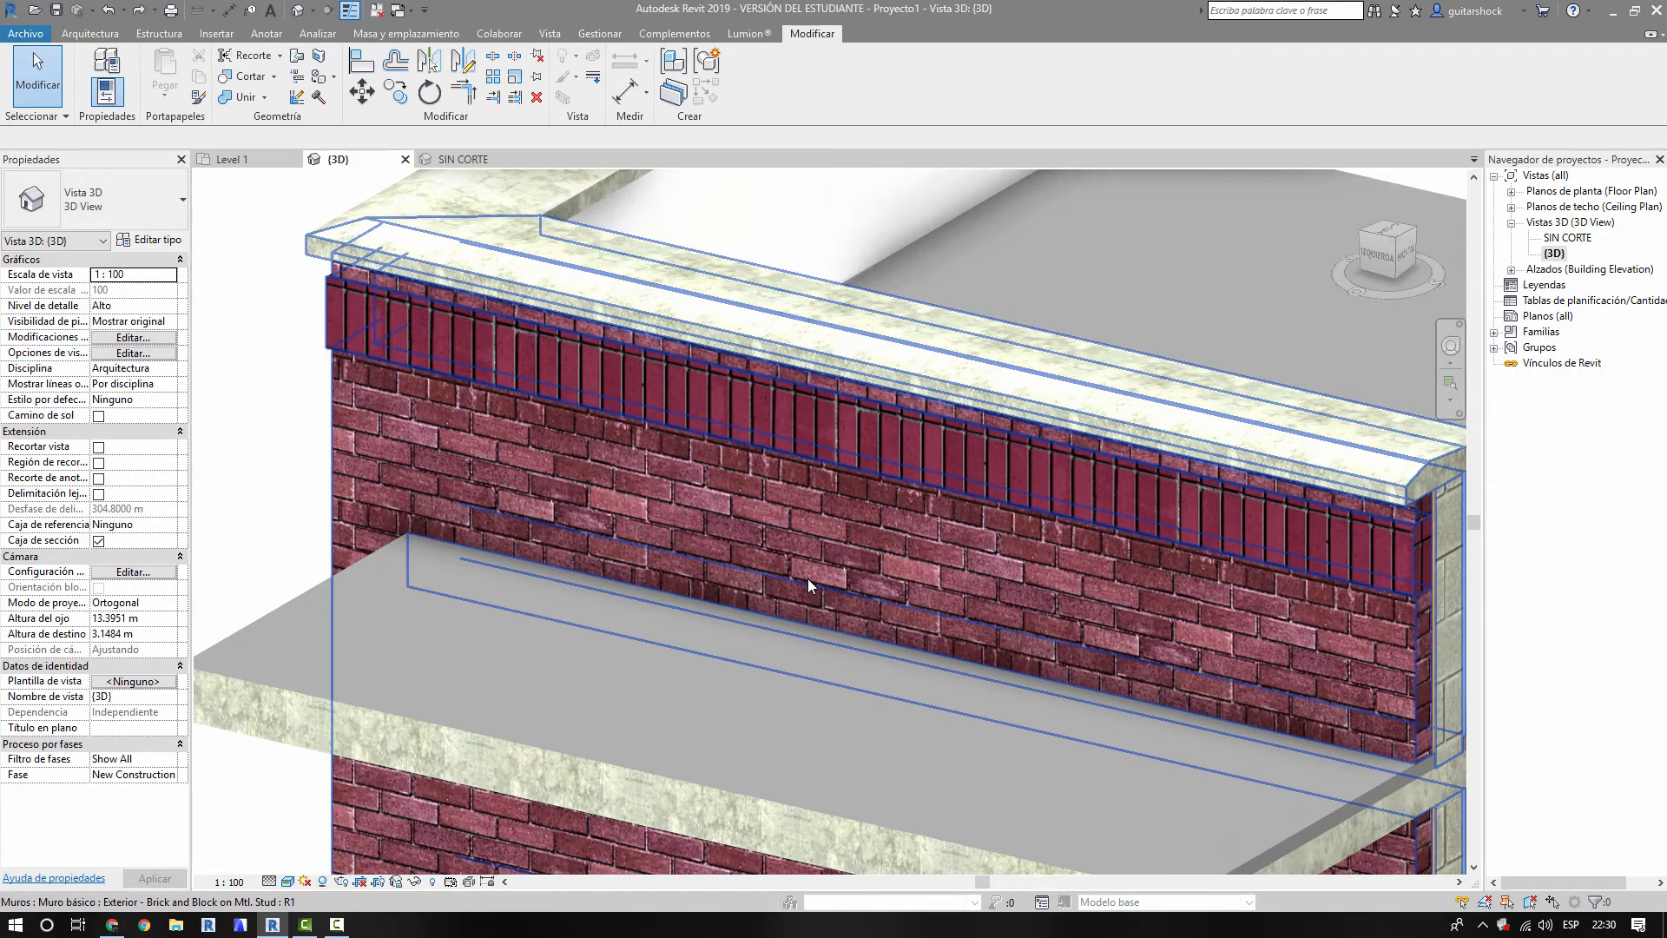
key("ctrl+z")
key("ctrl+z")
key("ctrl+z")
key("ctrl+z")
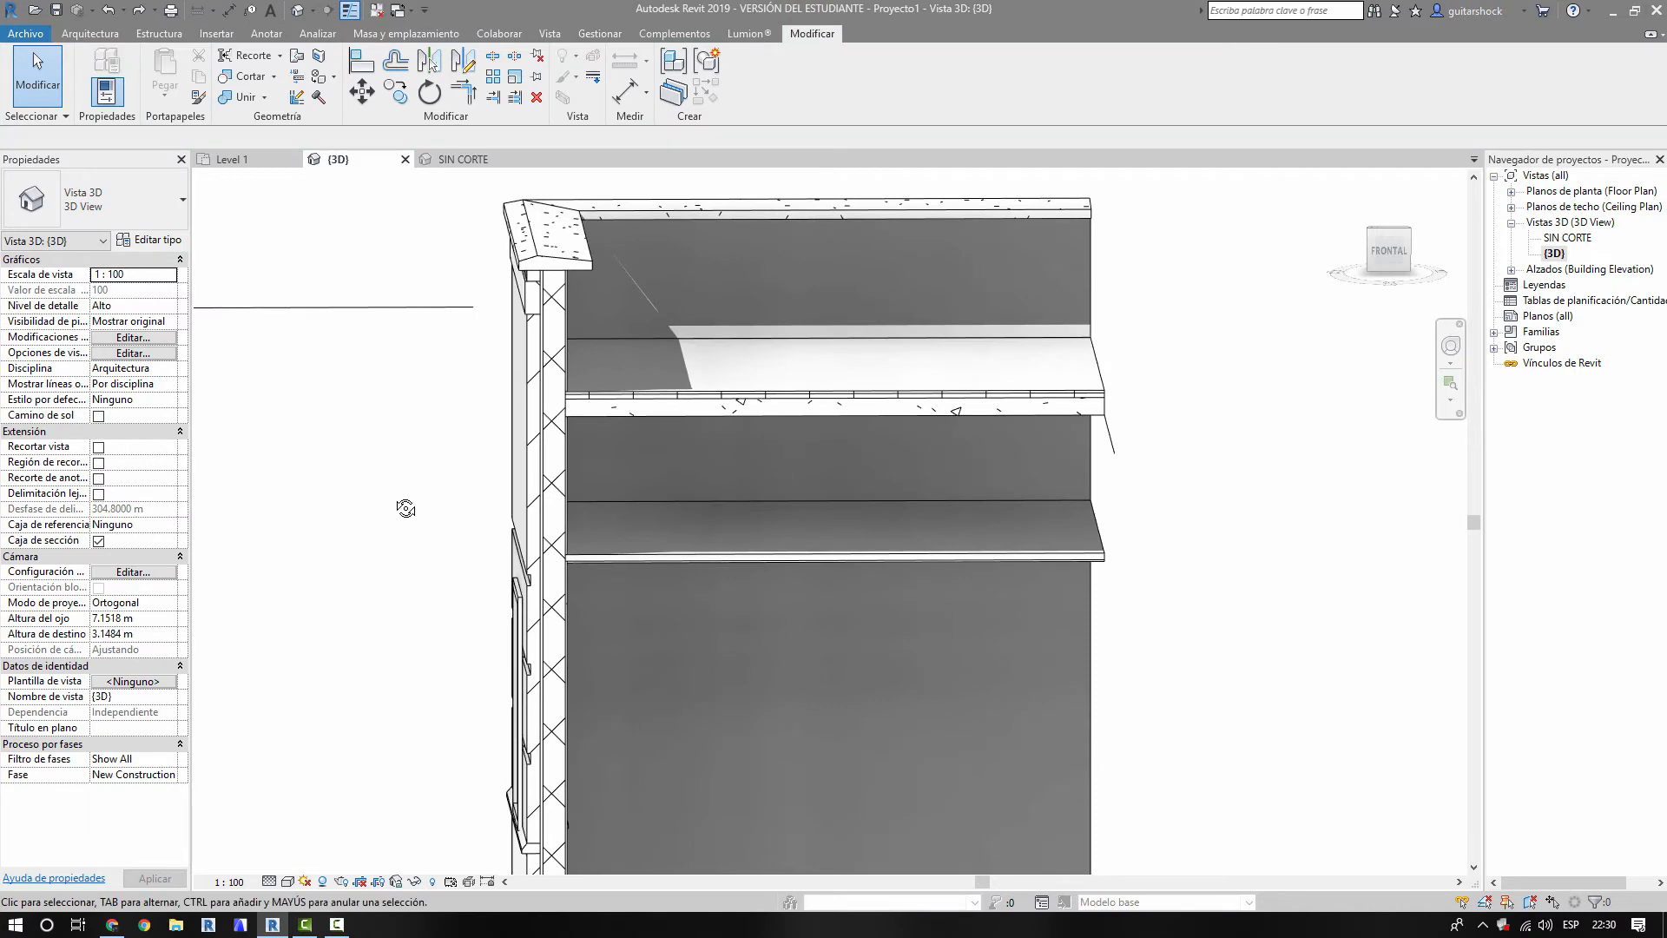
middle_click_drag(405, 507, 649, 646, "shift")
scroll(539, 583, "down", 2)
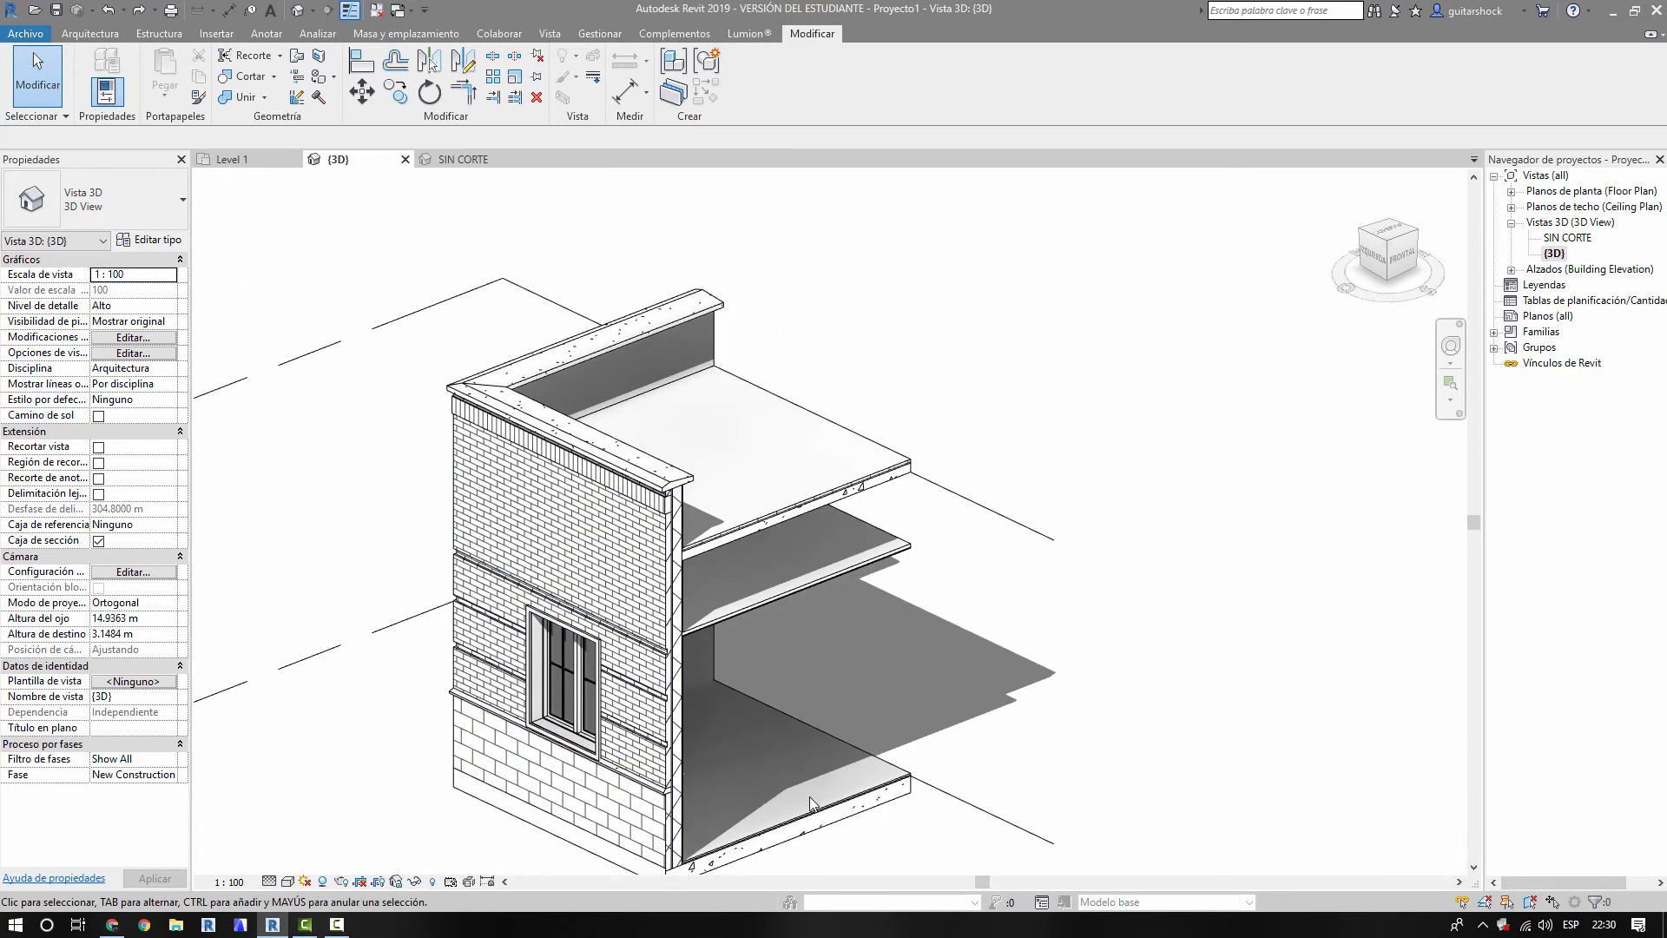
scroll(801, 762, "down", 3)
middle_click_drag(776, 726, 800, 584)
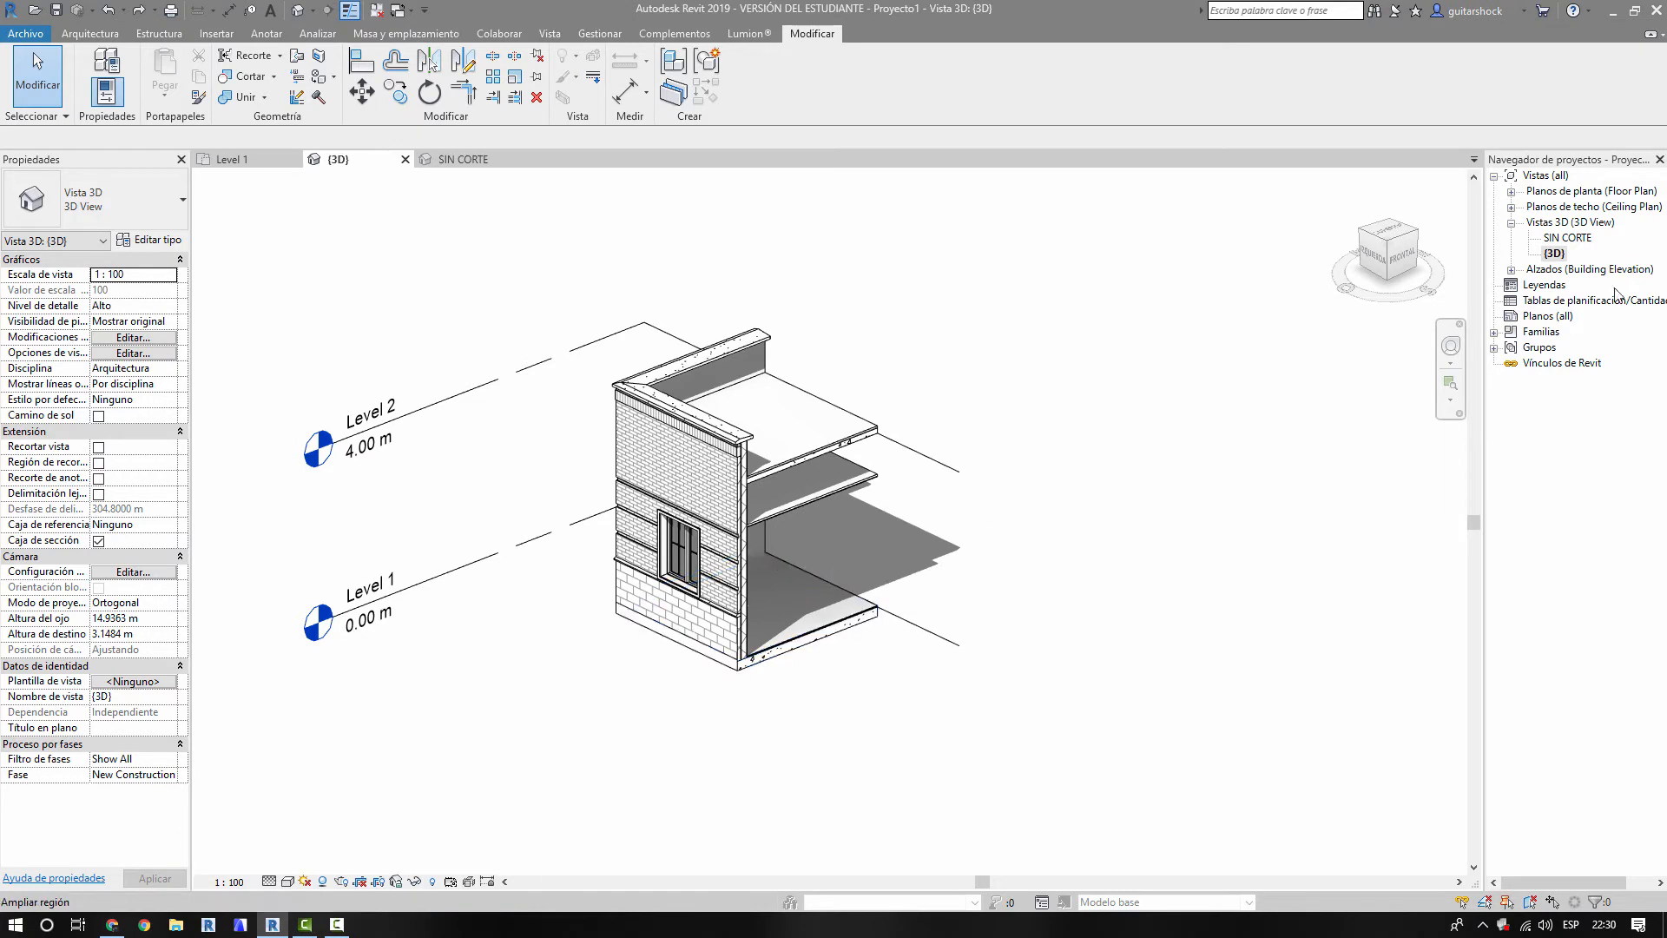
- Open the SIN CORTE 3D view and open the structure of the freestanding stacked wall's type, Exterior - Brick Over Block w Metal Stud
double_click(1567, 237)
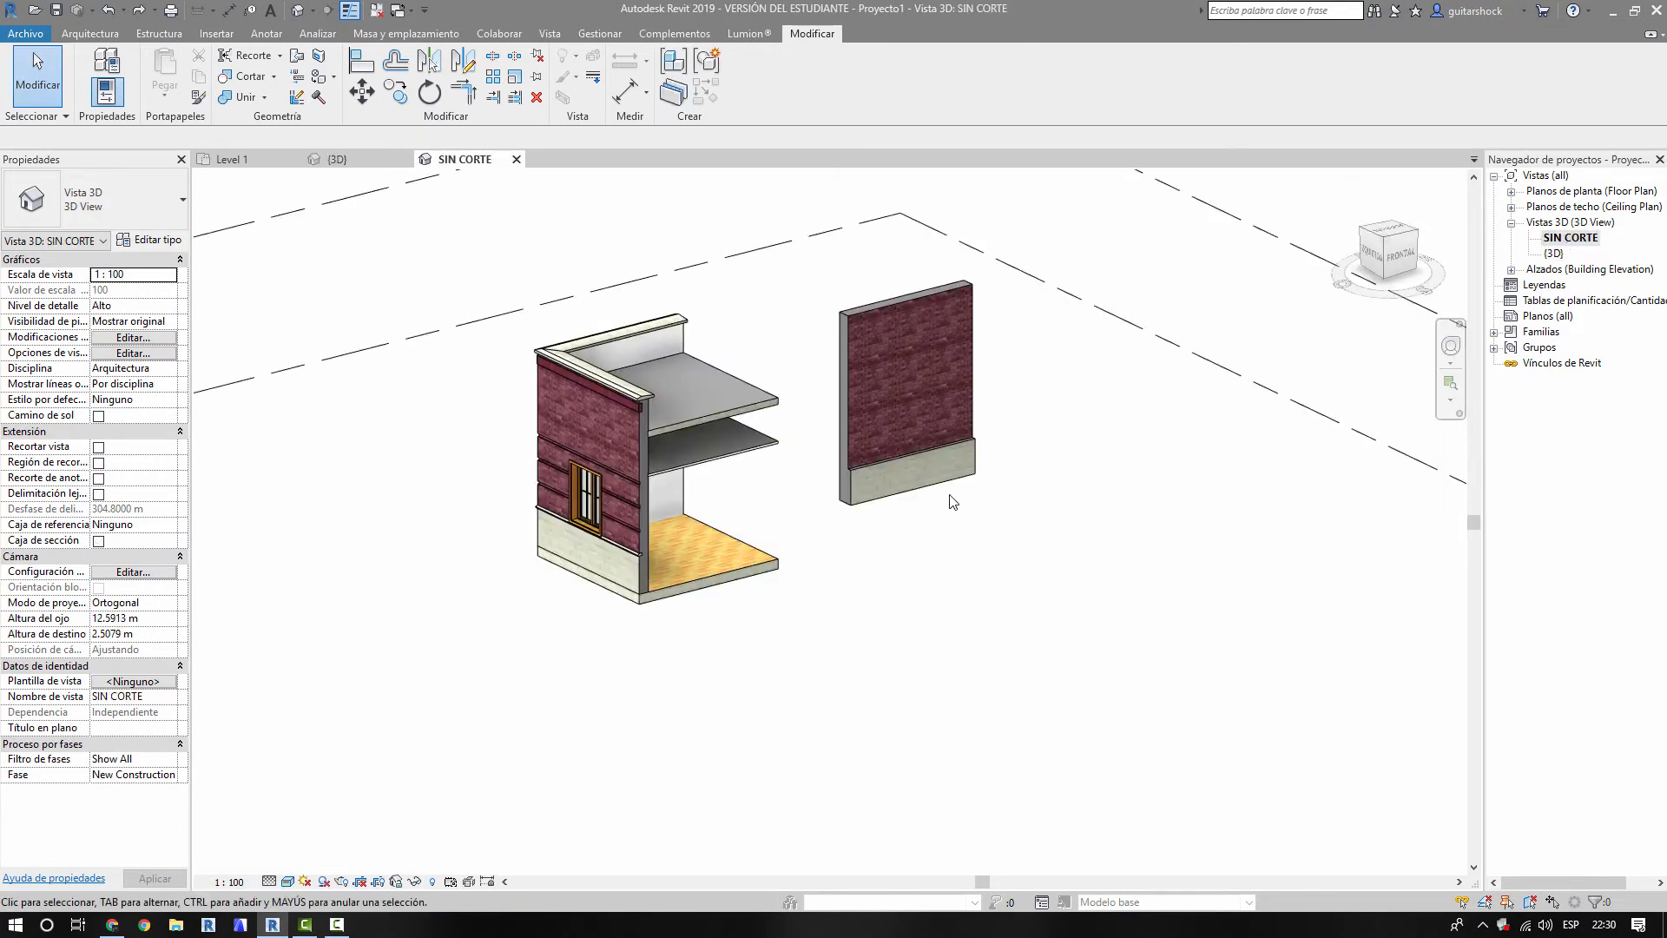
scroll(942, 525, "up", 5)
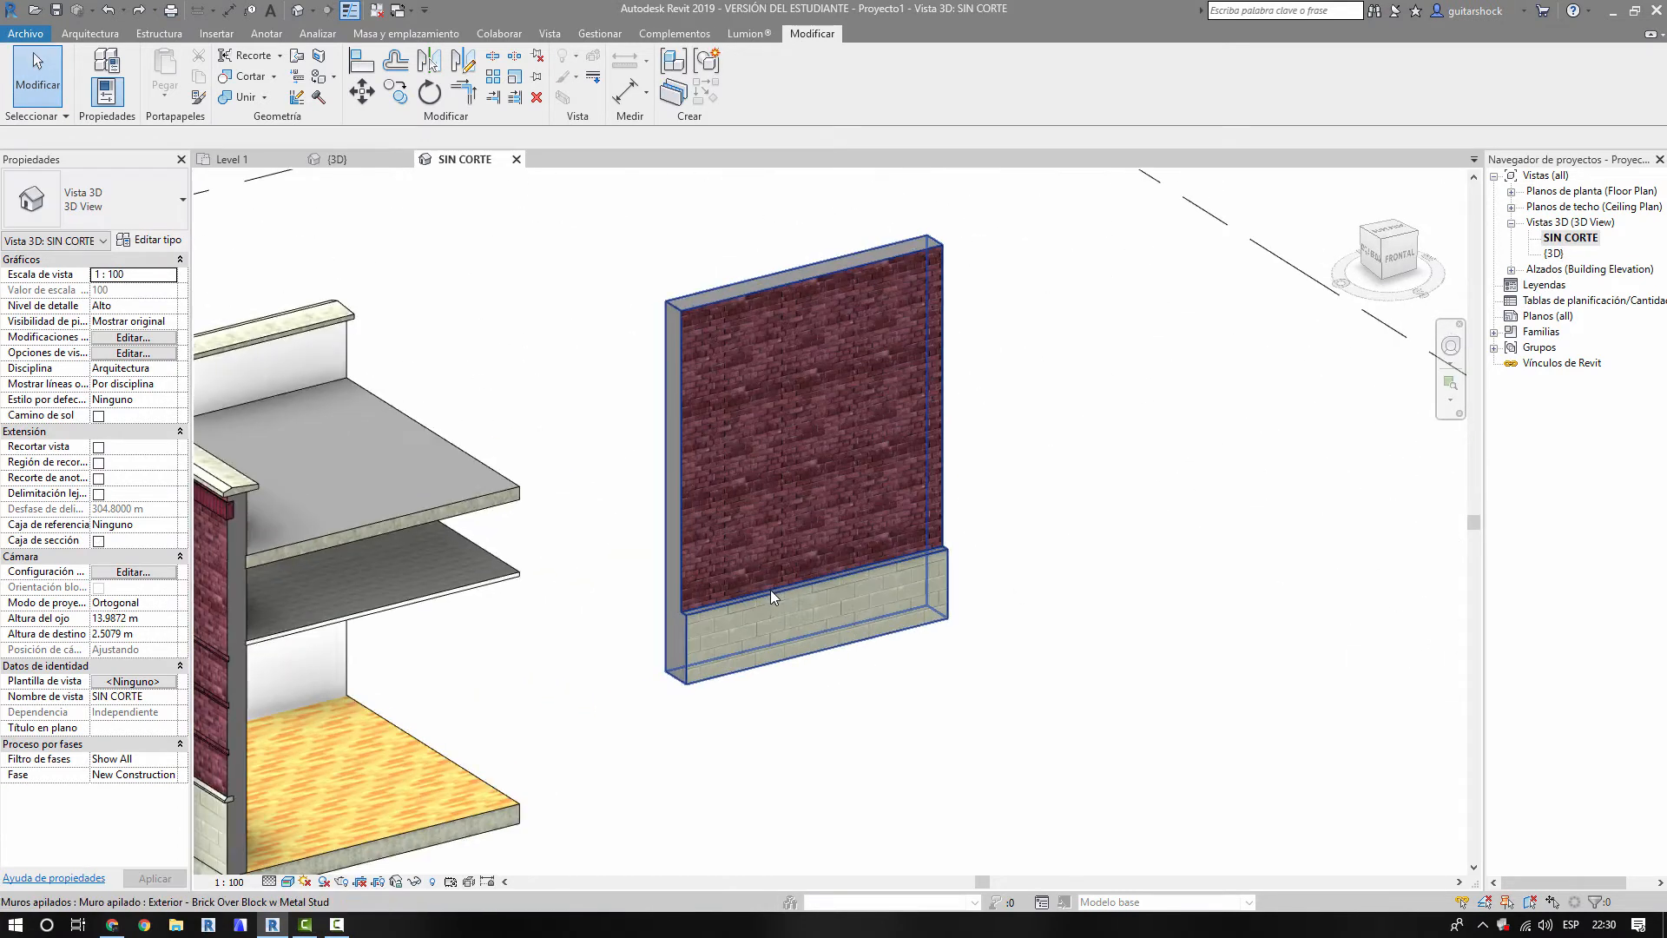
left_click(800, 608)
middle_click_drag(867, 685, 902, 754)
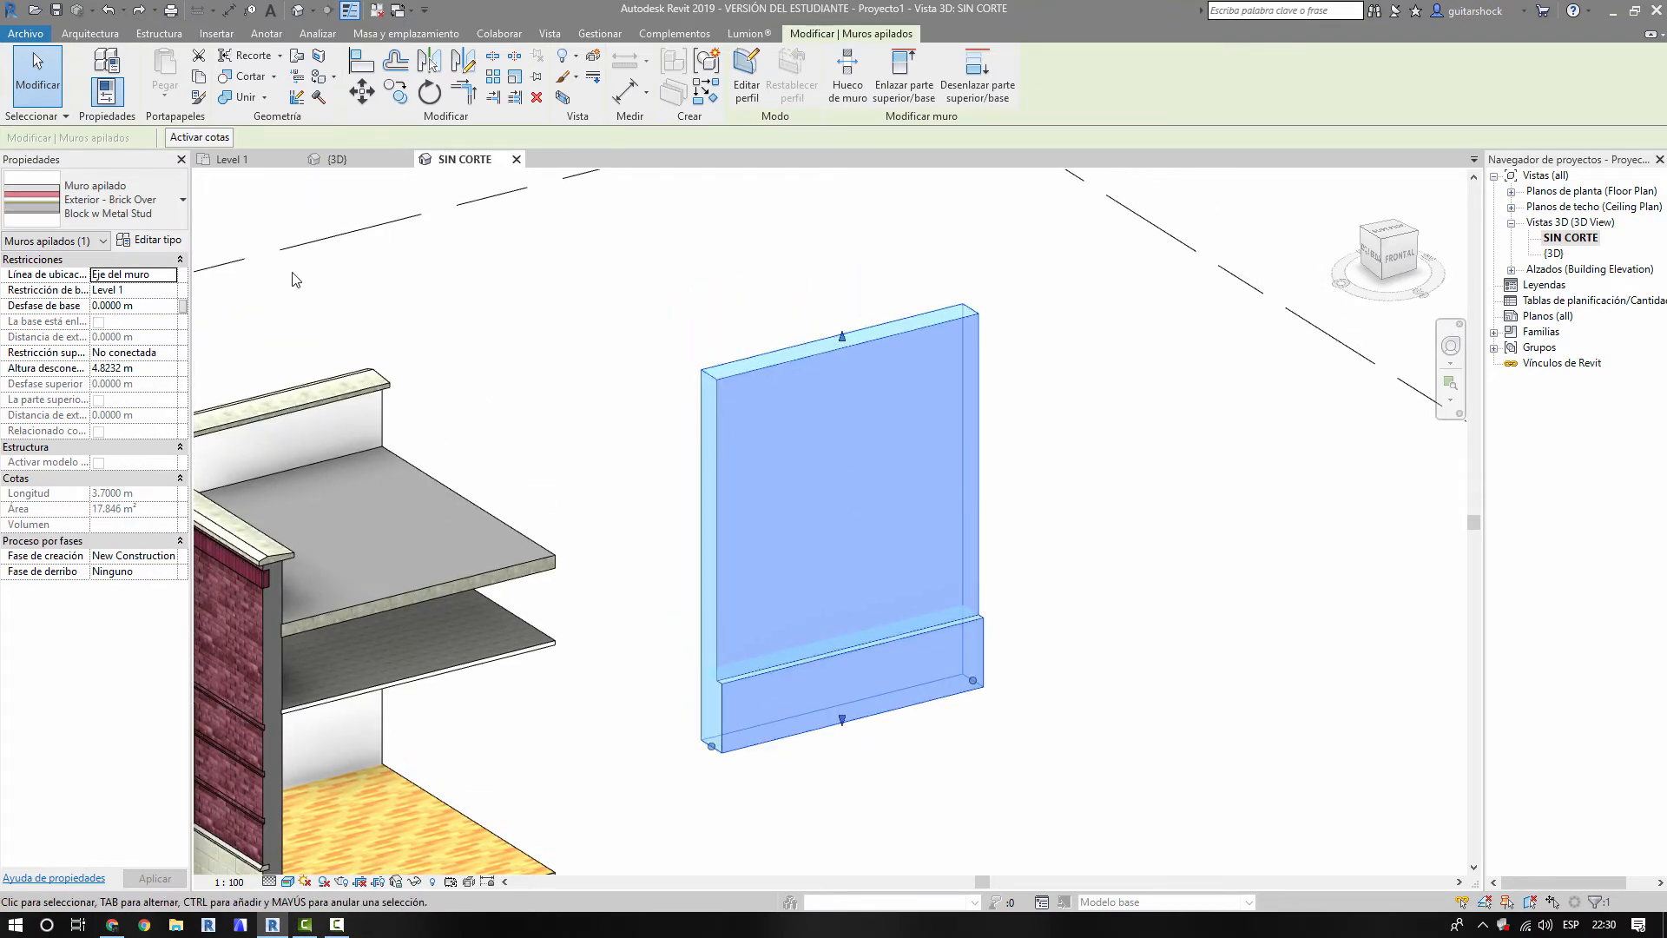
left_click(130, 238)
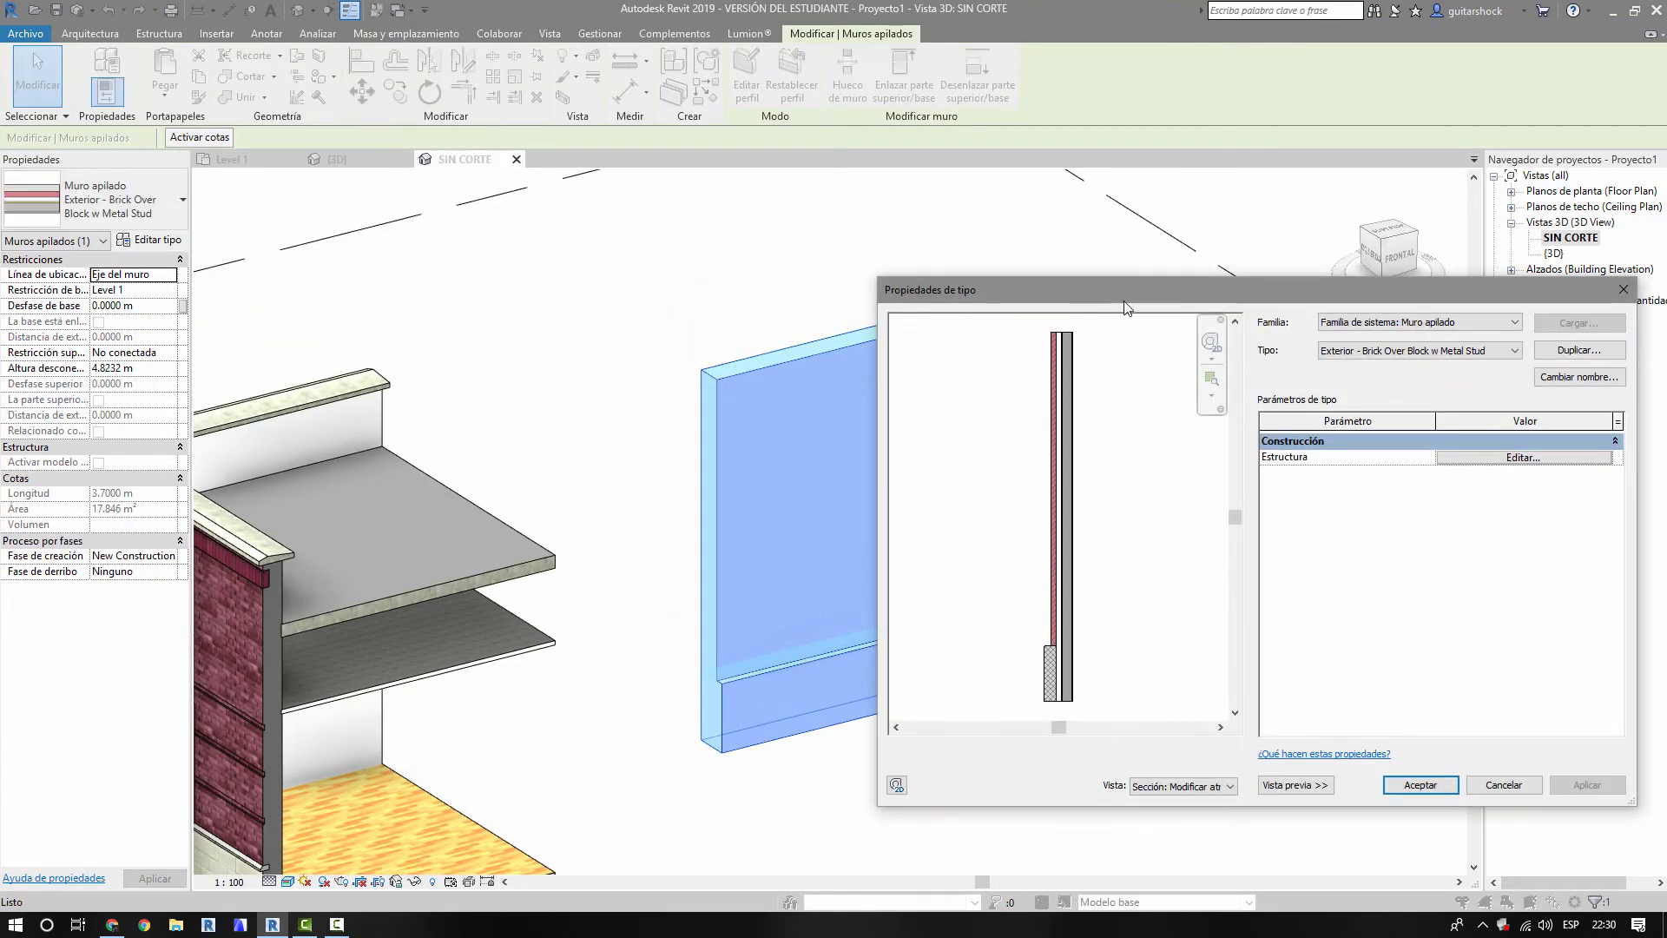
left_click_drag(1124, 307, 1160, 308)
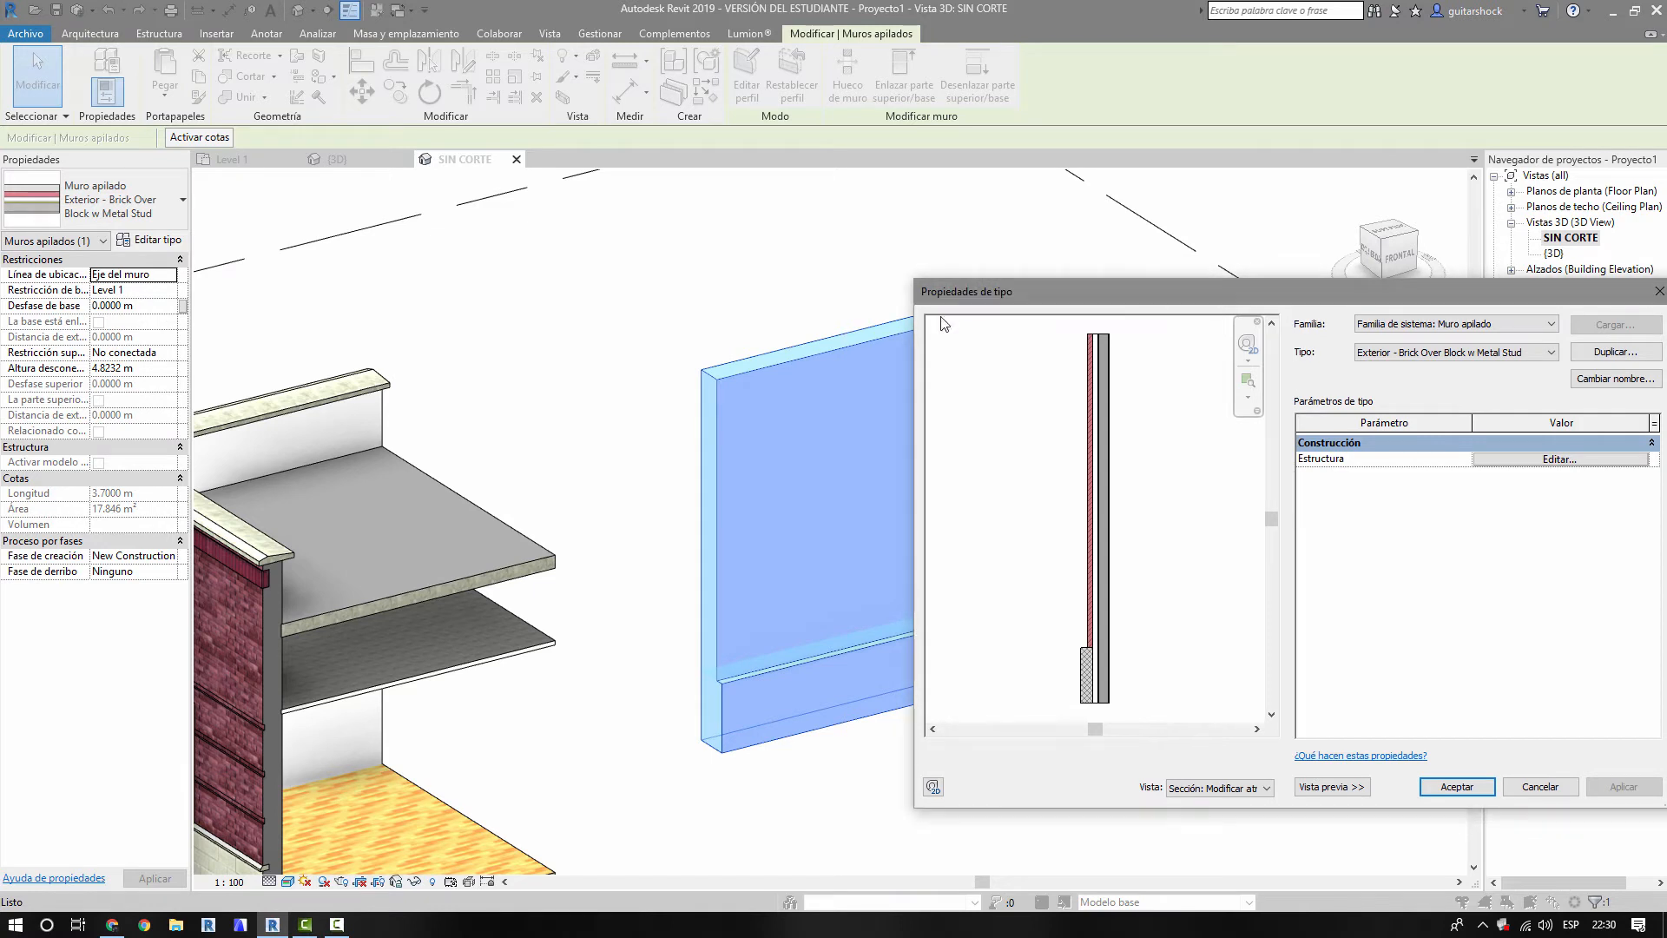
left_click_drag(1006, 286, 710, 265)
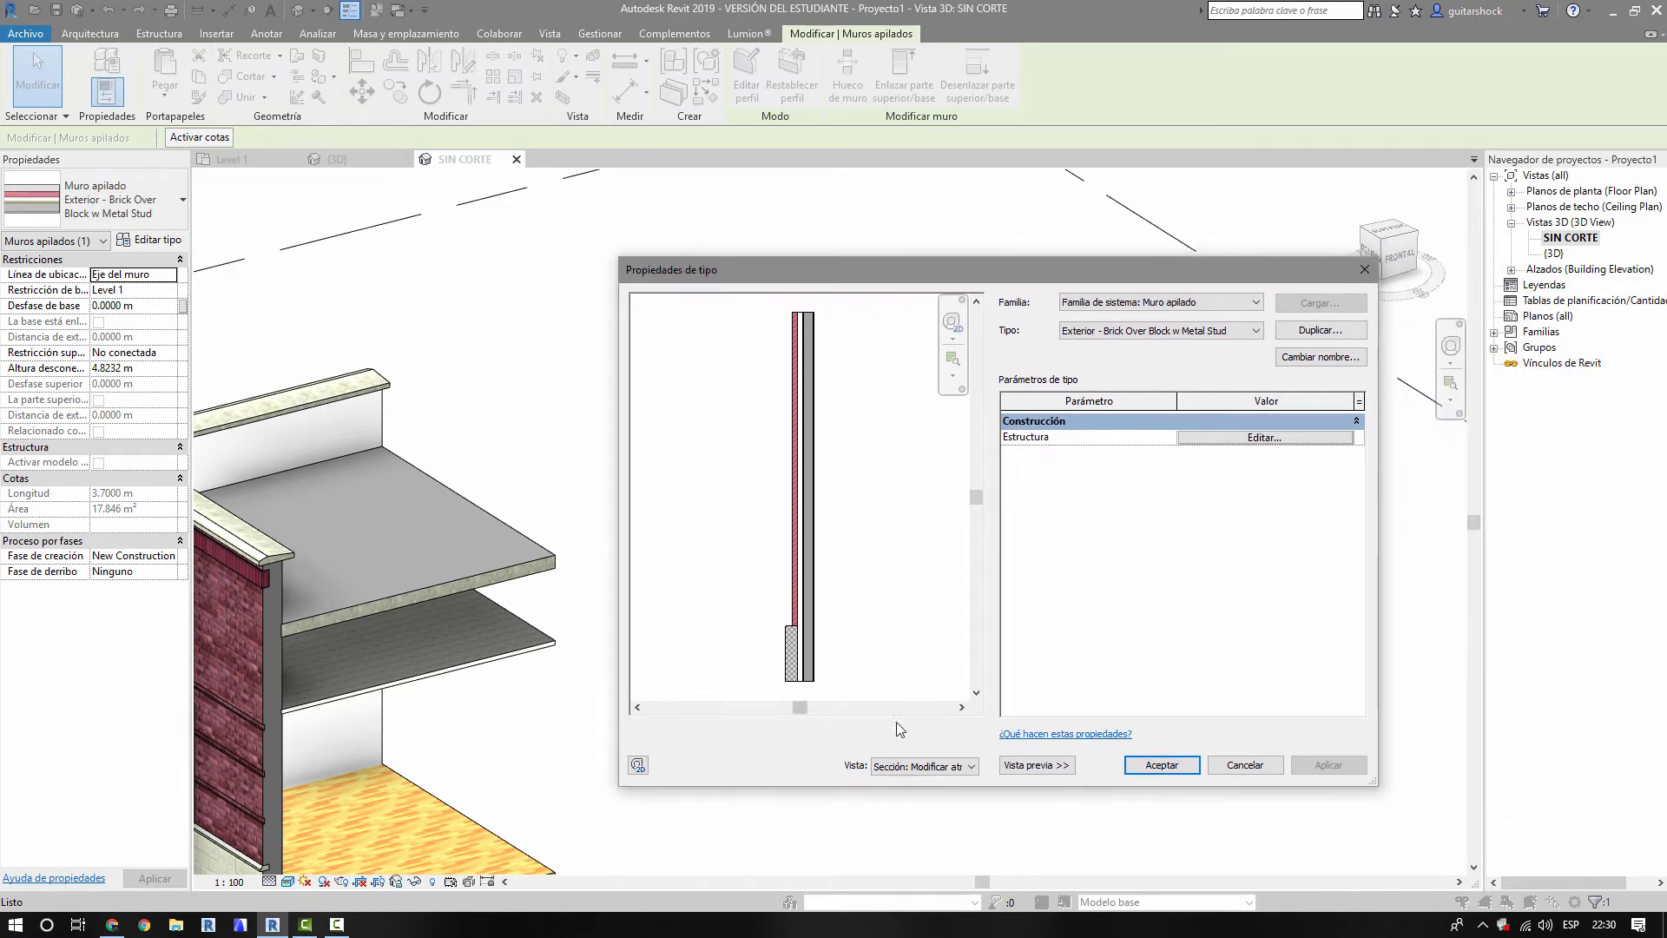
left_click(1264, 438)
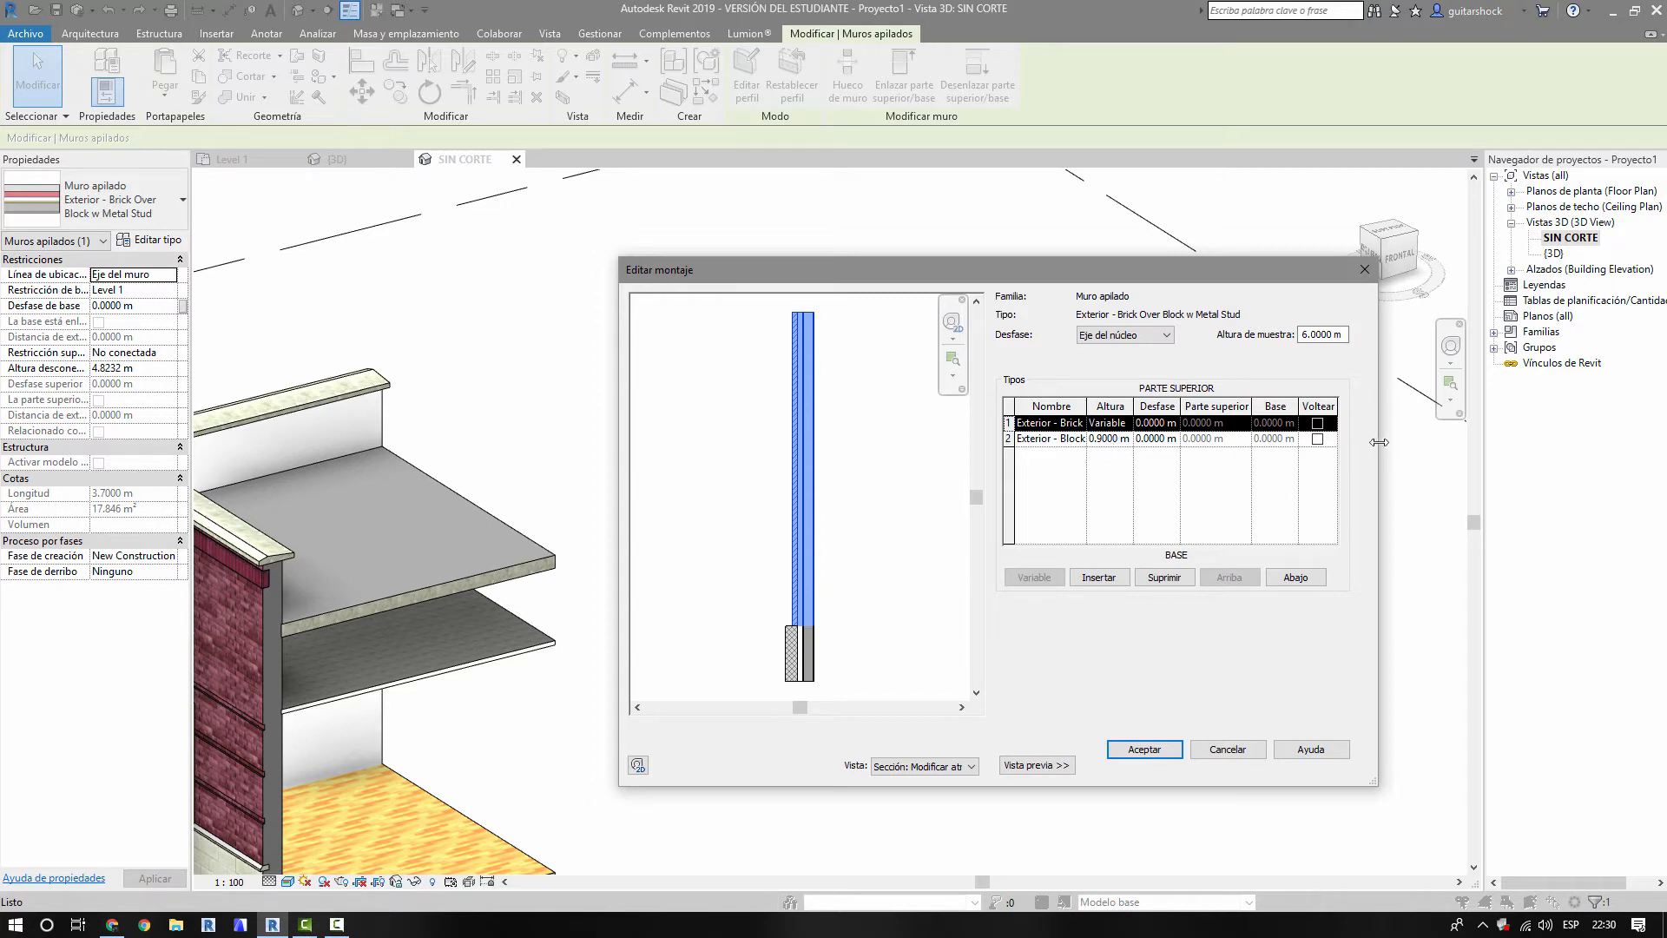
- Enlarge the assembly editor and widen its name column enough to read the full names of the stacked wall types
left_click_drag(1379, 442, 1587, 442)
left_click_drag(1290, 279, 1097, 262)
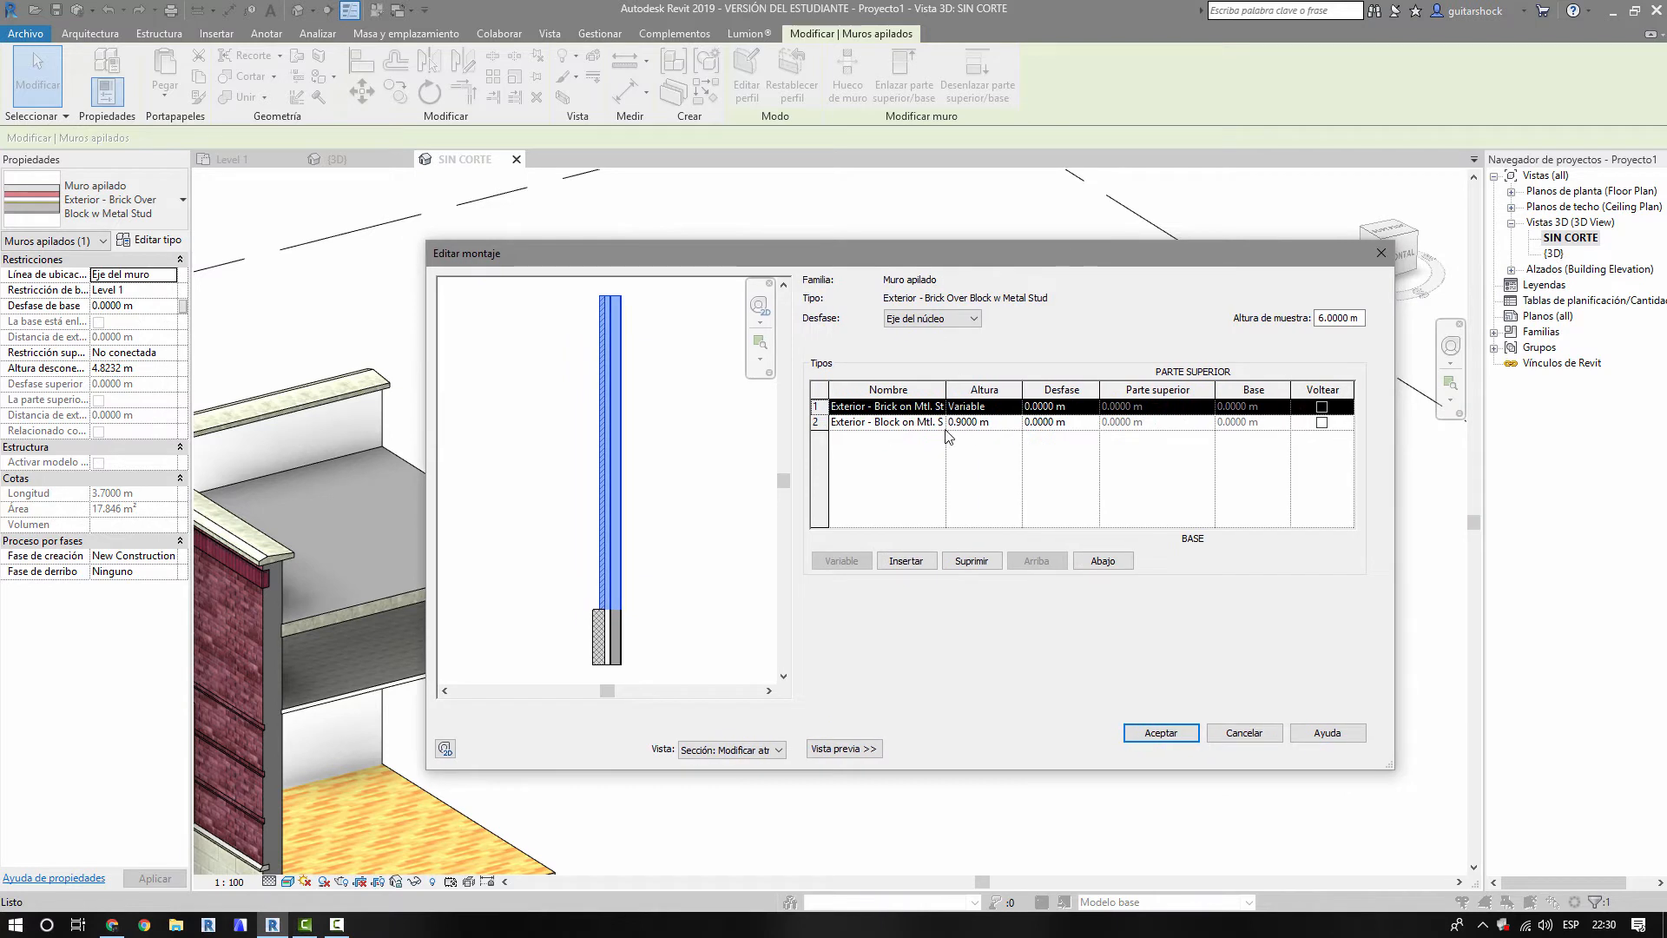
left_click_drag(947, 389, 992, 389)
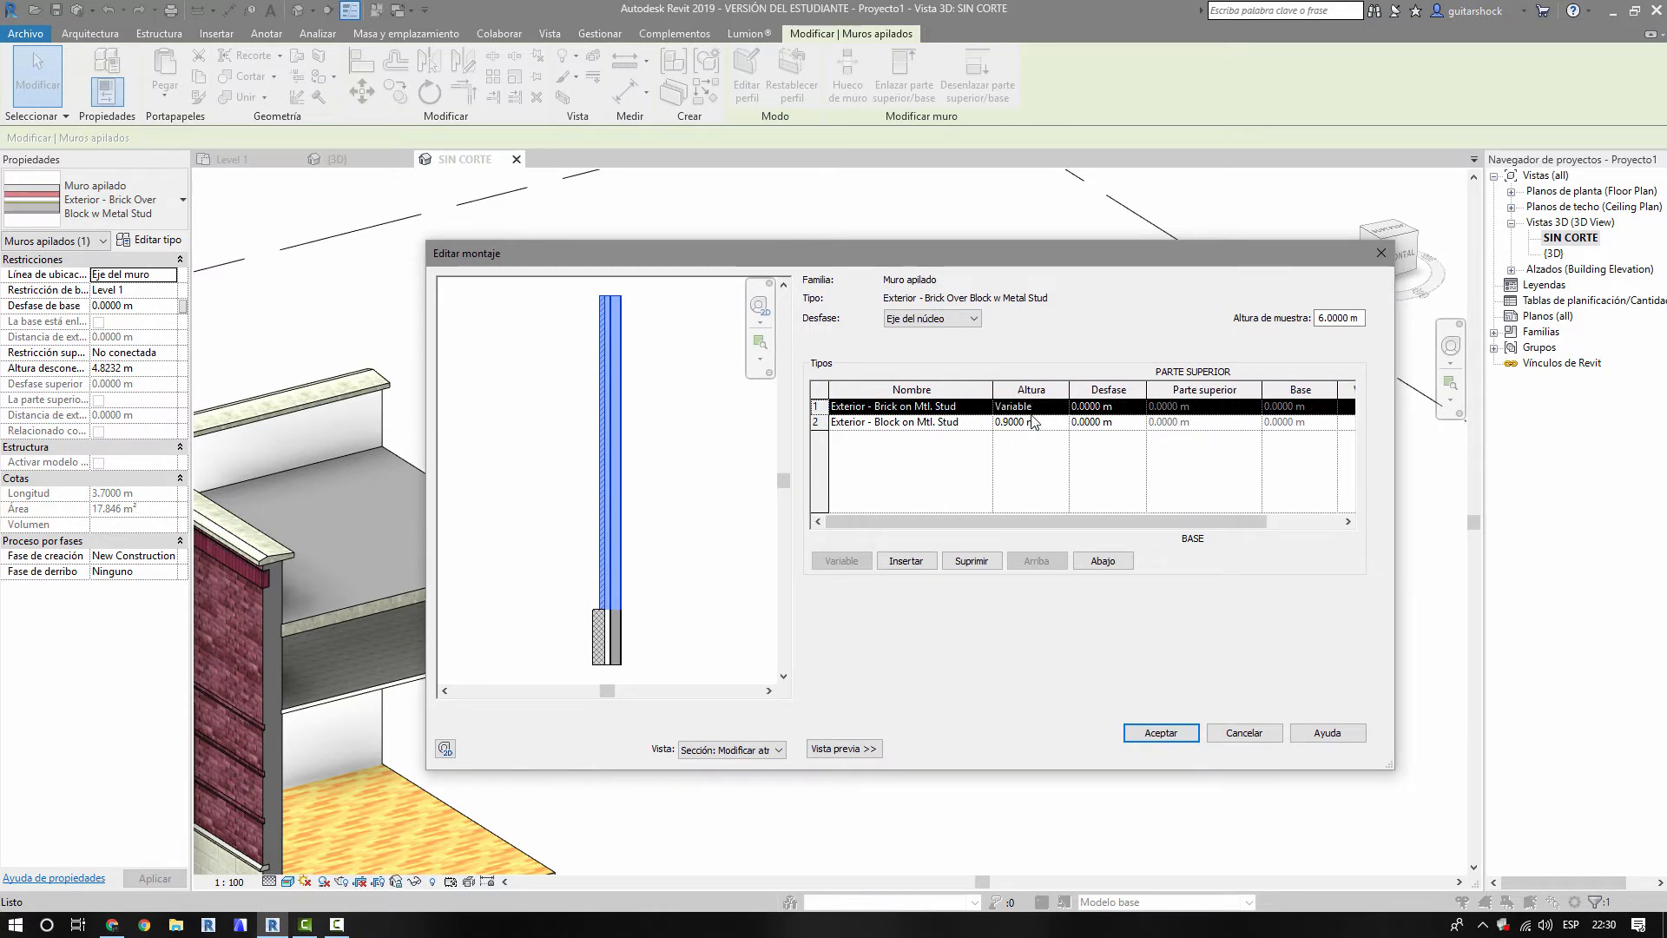
- Examine both component walls in the stacked assembly, comparing their preview portions, height settings and the available preview view
left_click(944, 424)
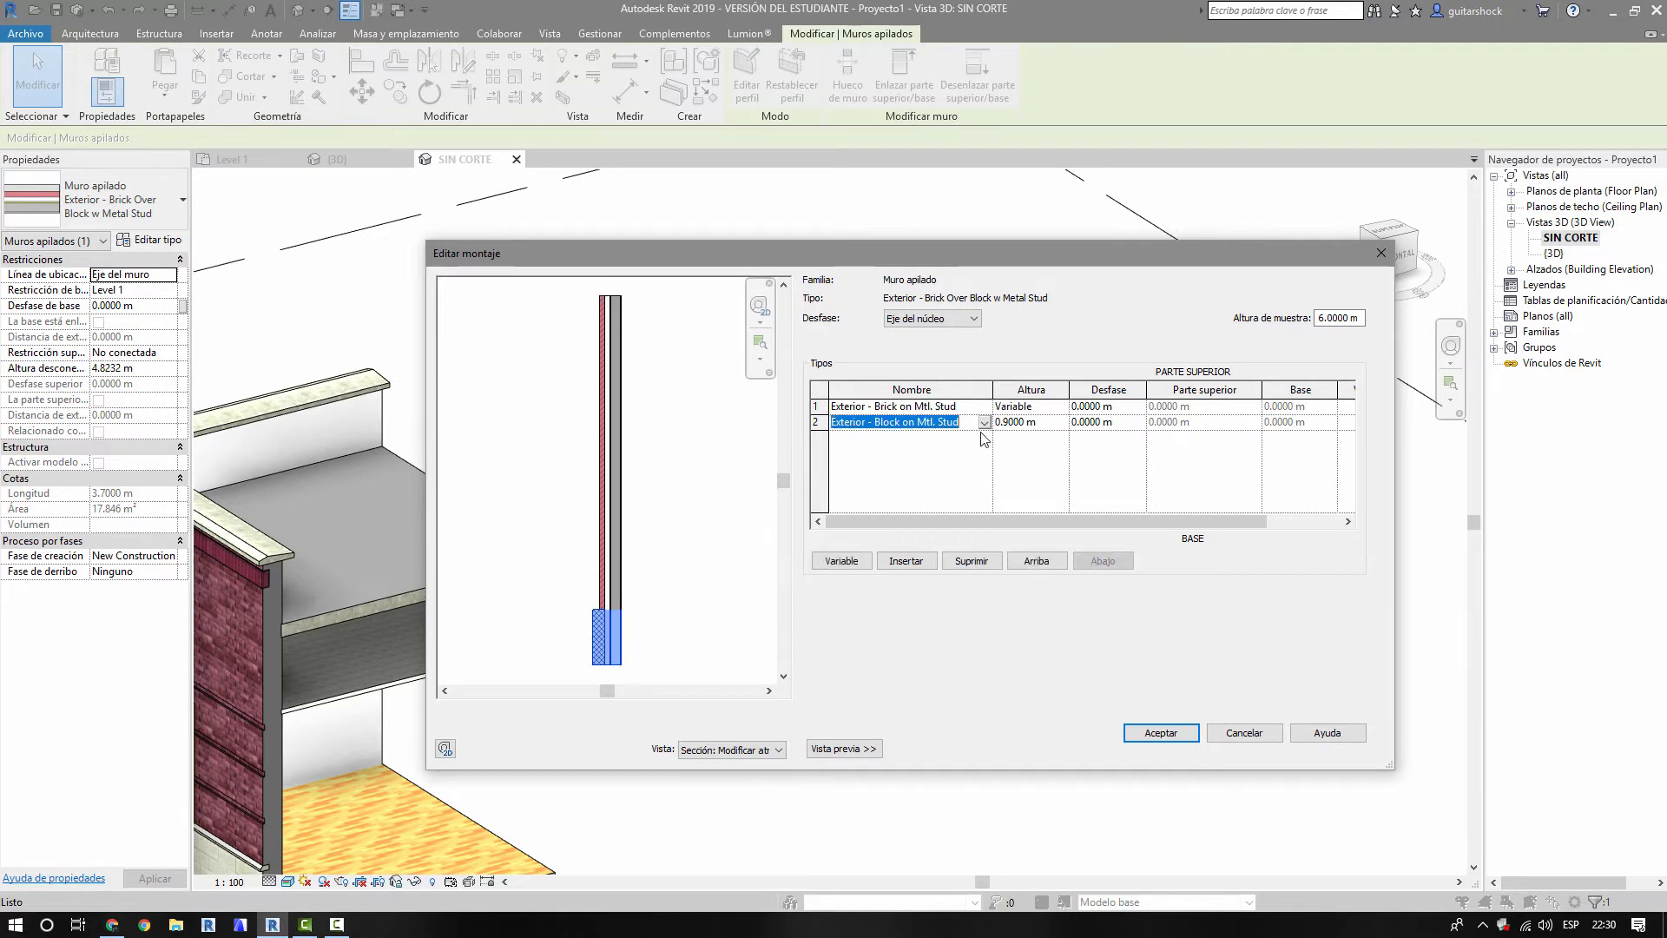
left_click(816, 422)
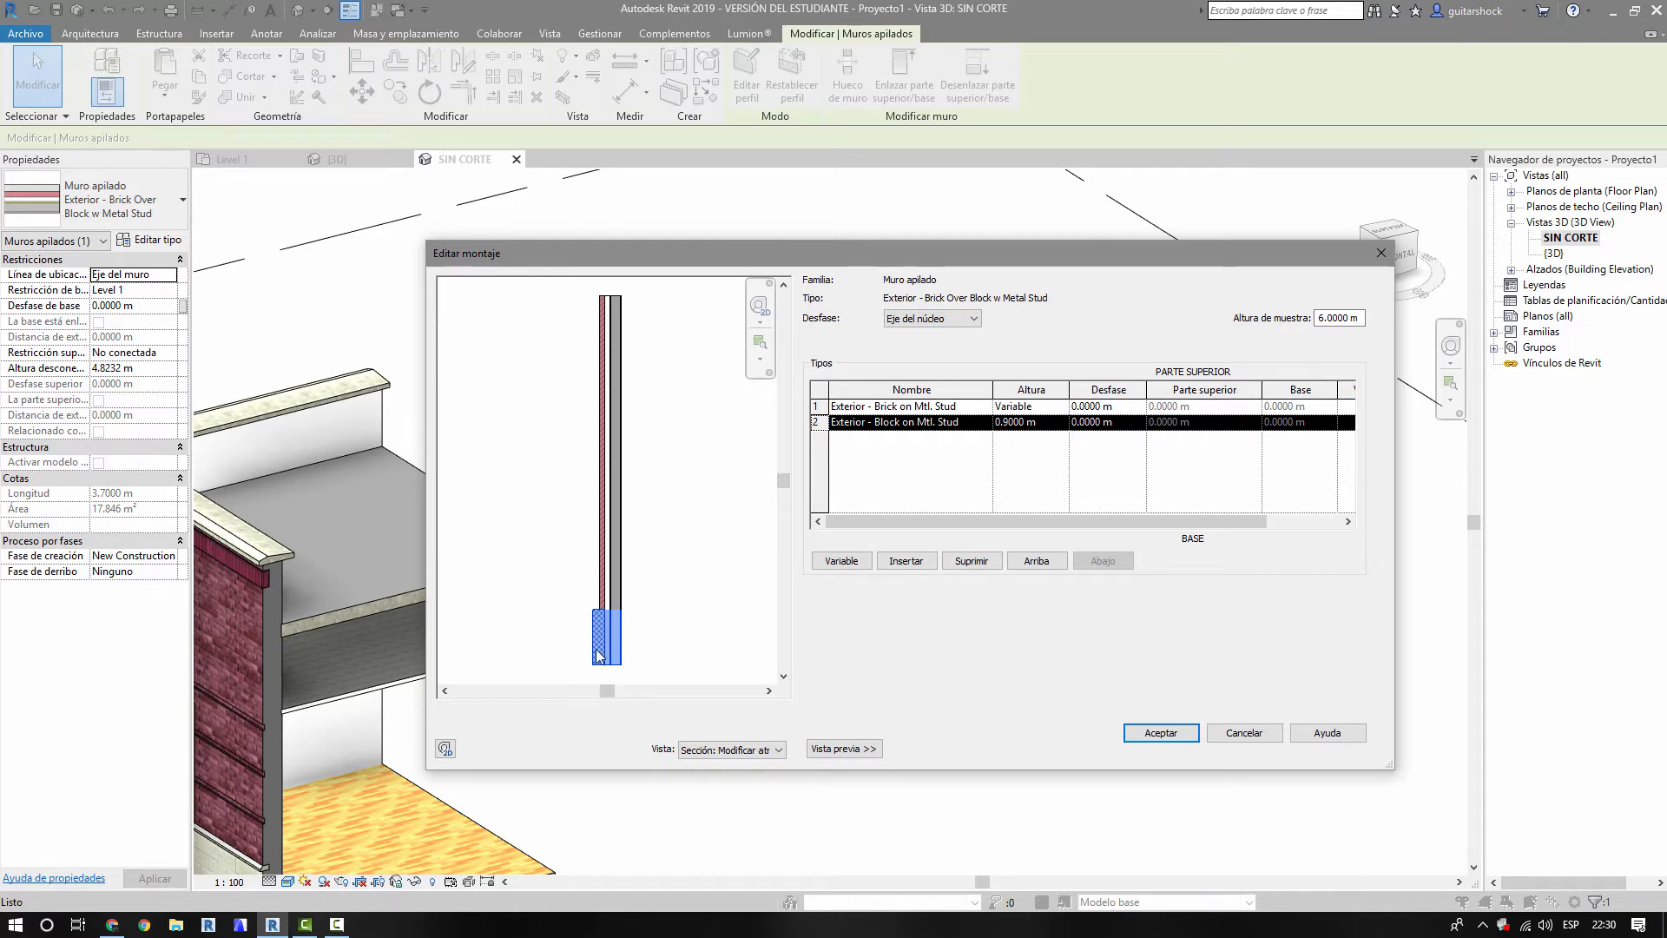
left_click(705, 750)
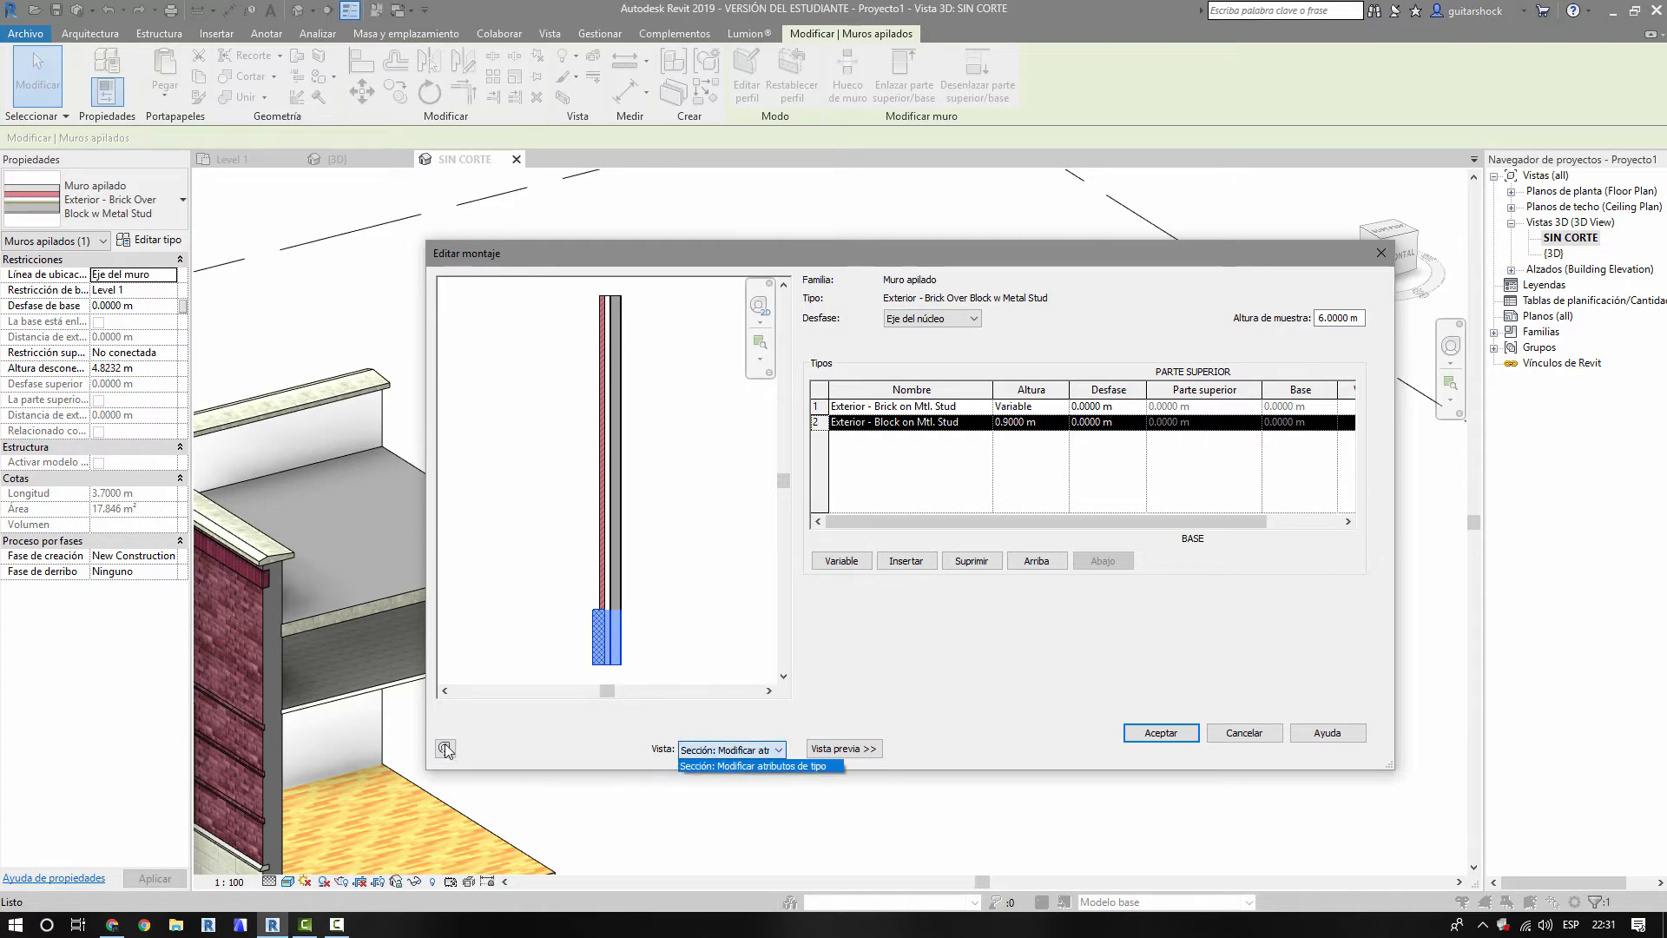
left_click(706, 756)
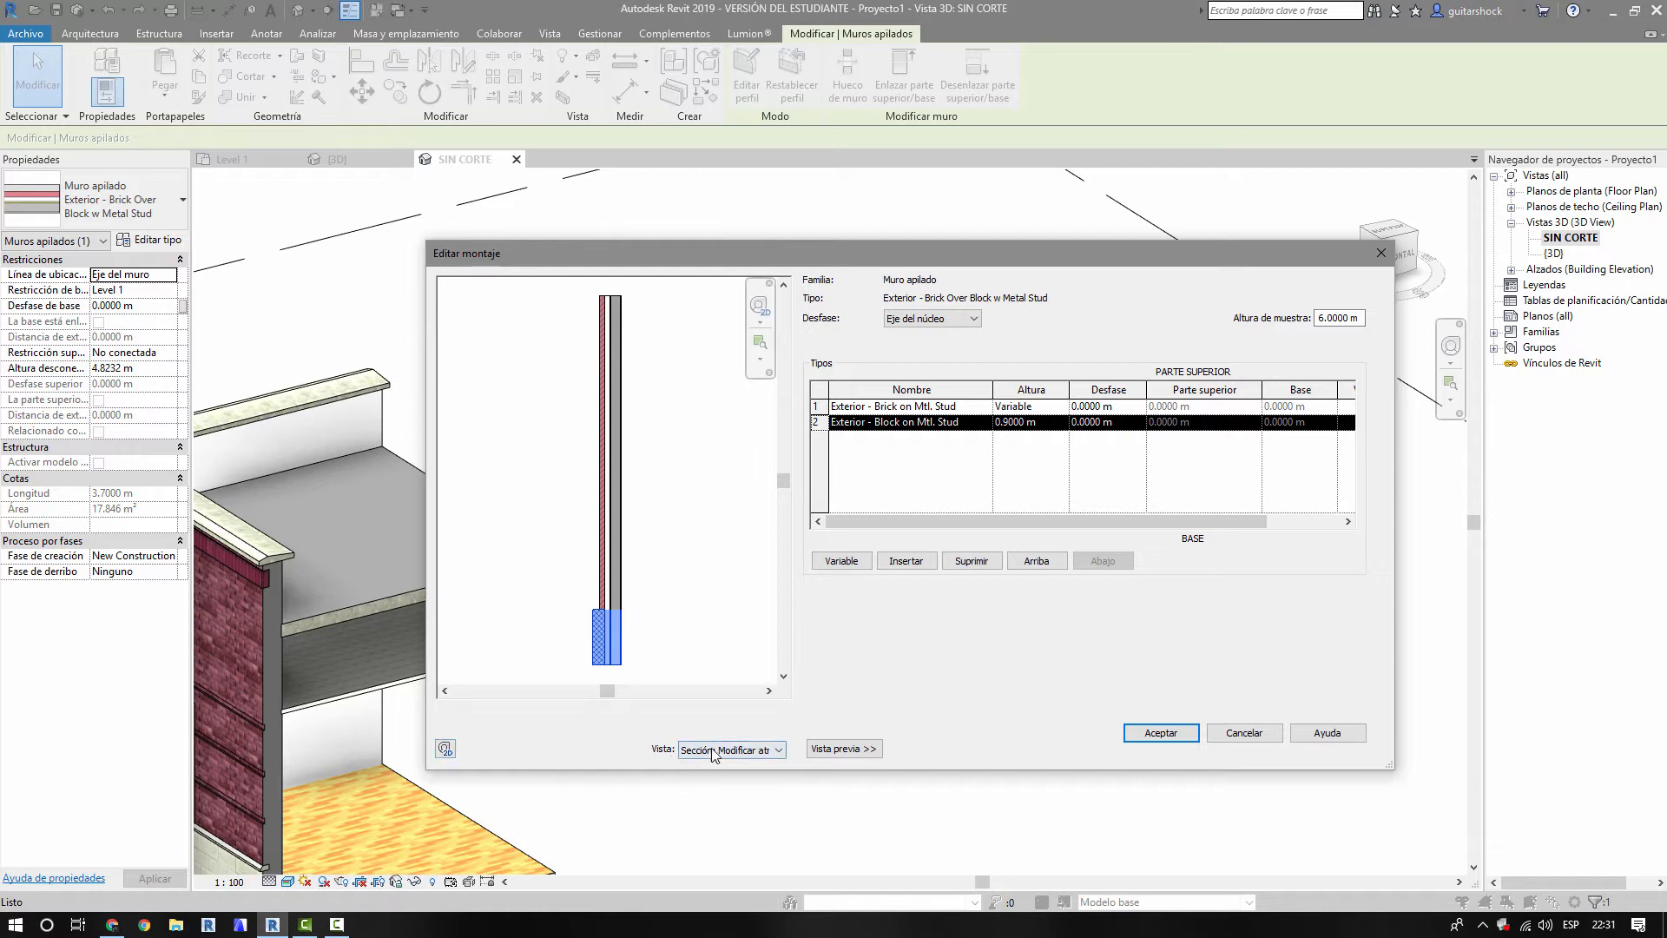
left_click(700, 752)
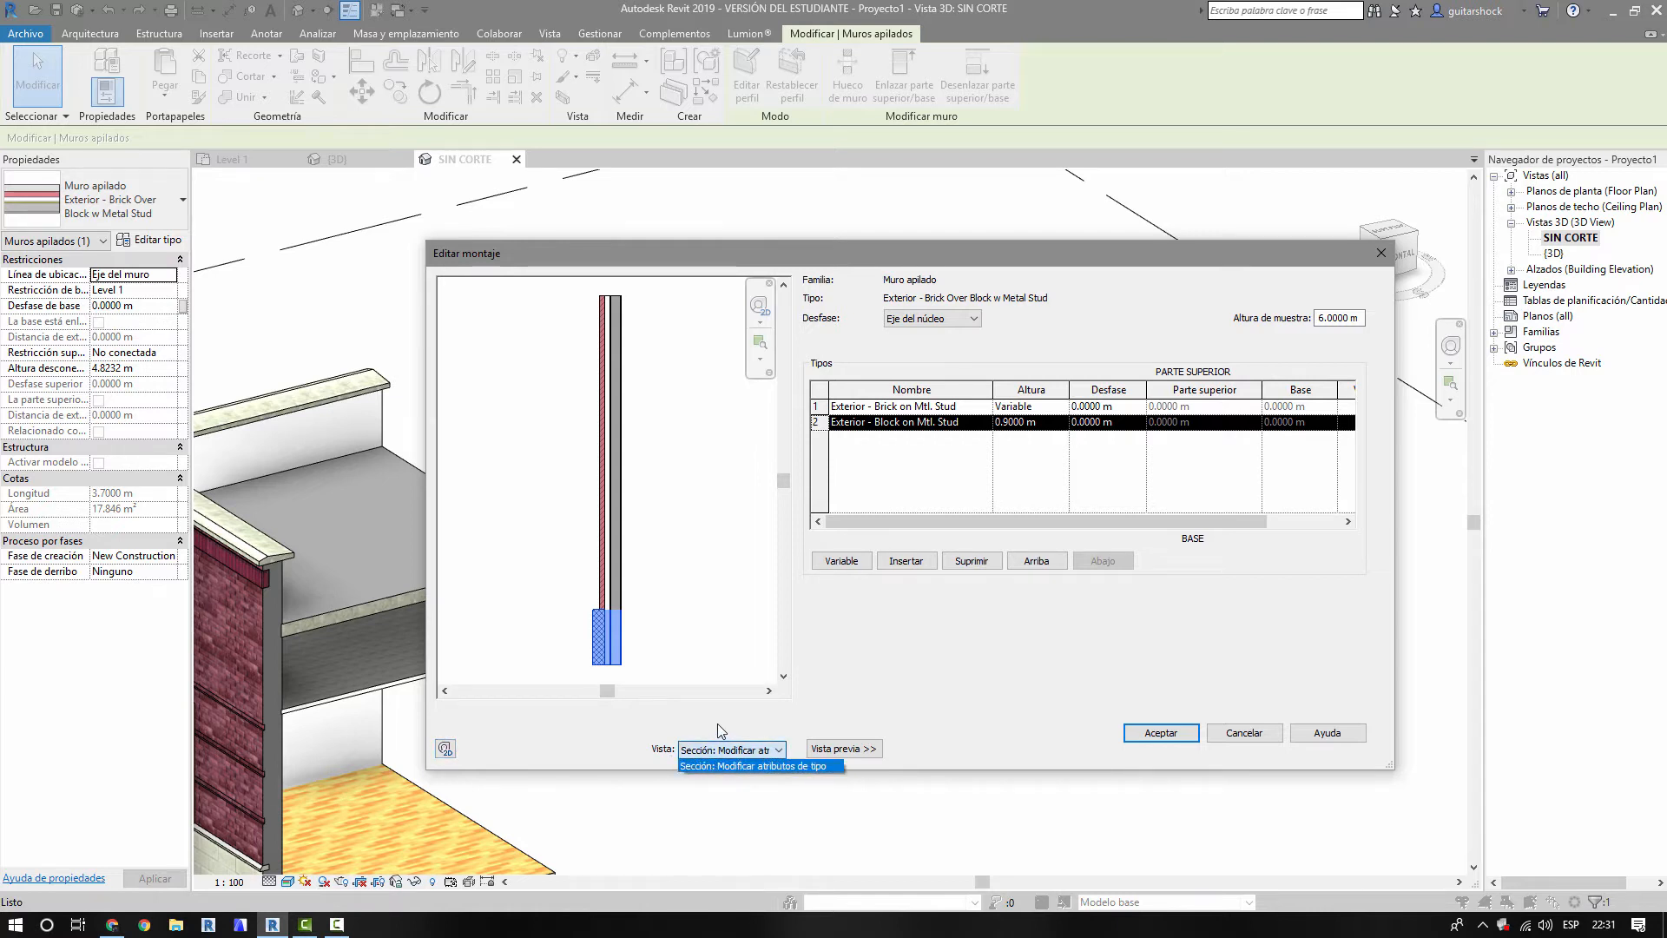
left_click(717, 730)
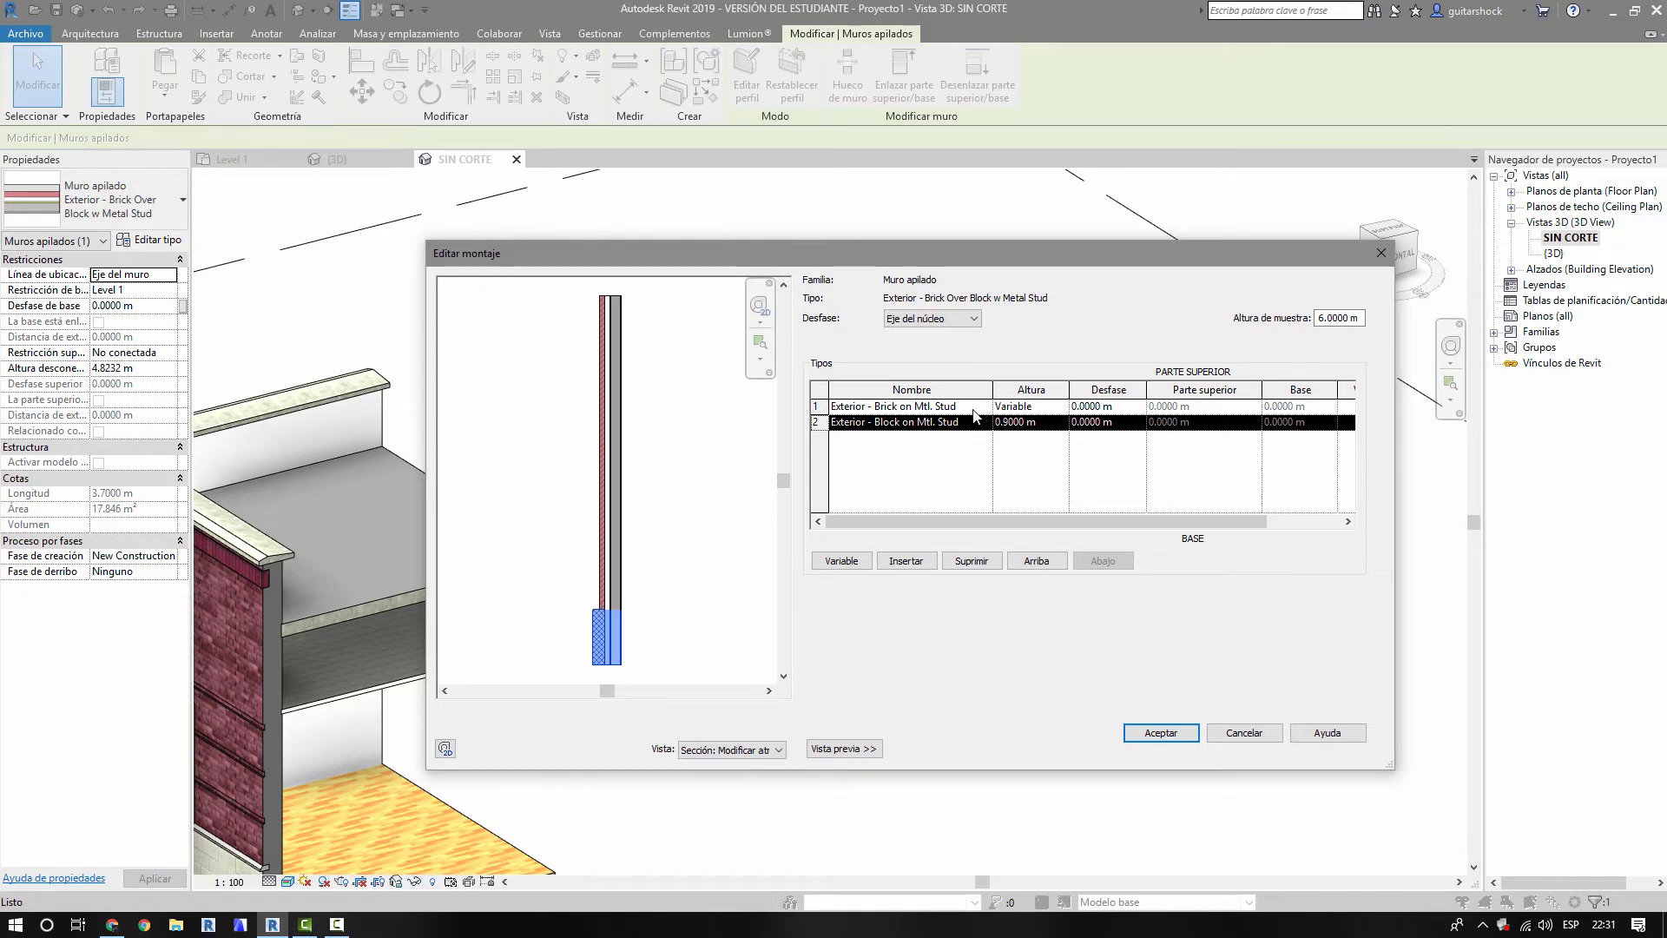
left_click(1031, 422)
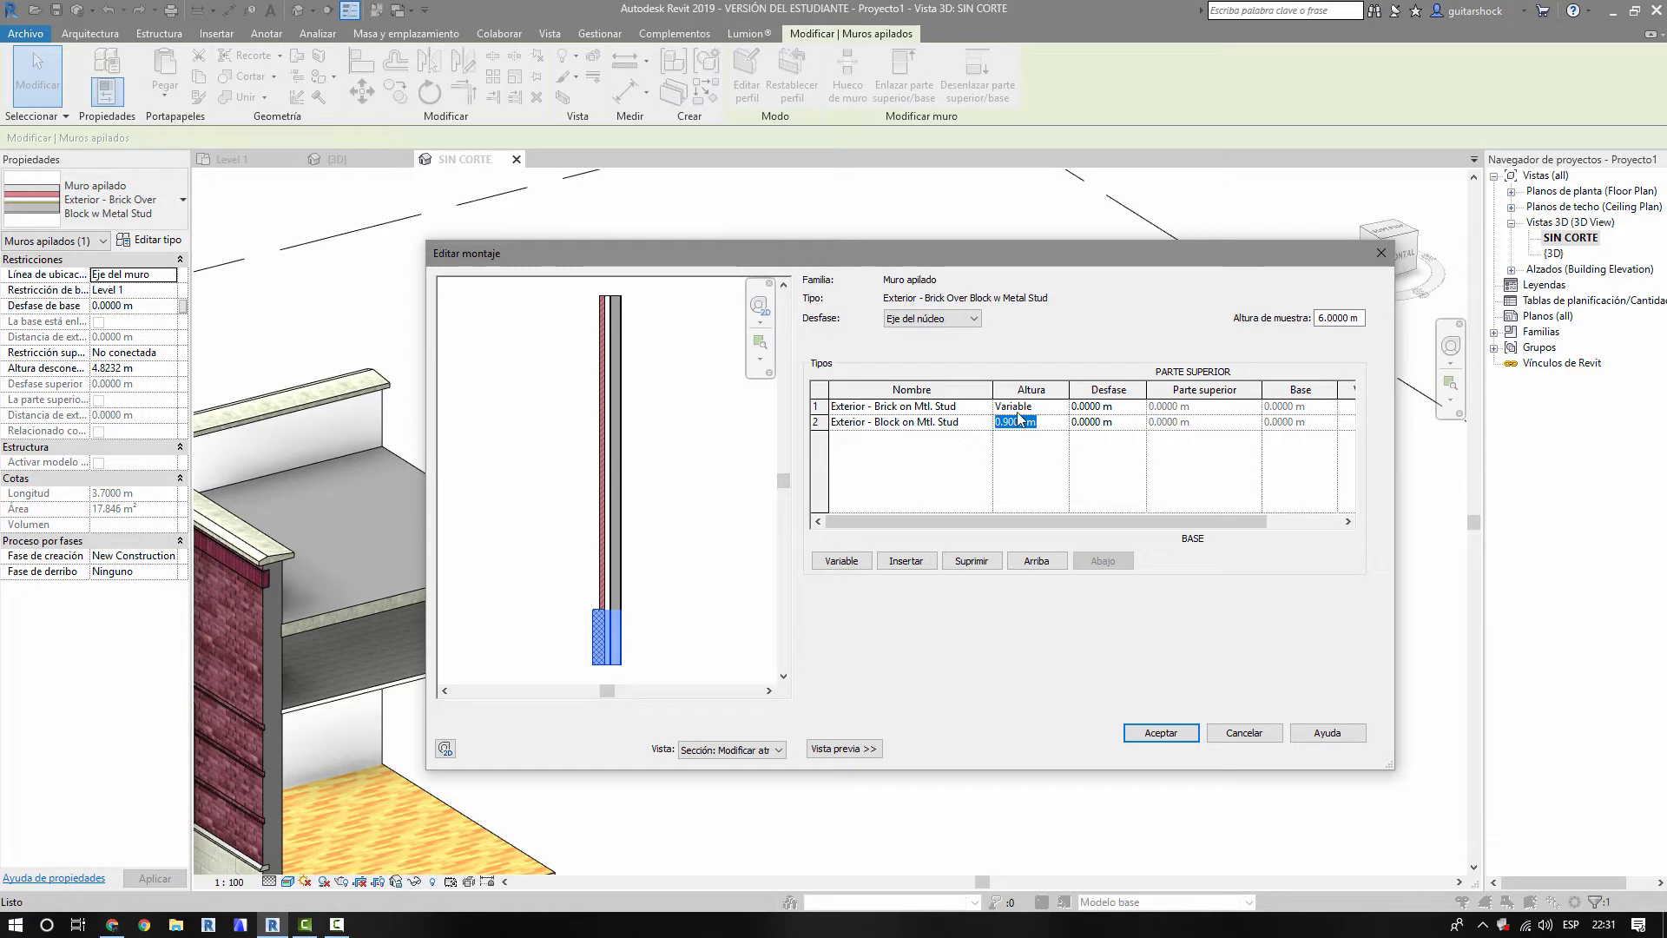
left_click(962, 407)
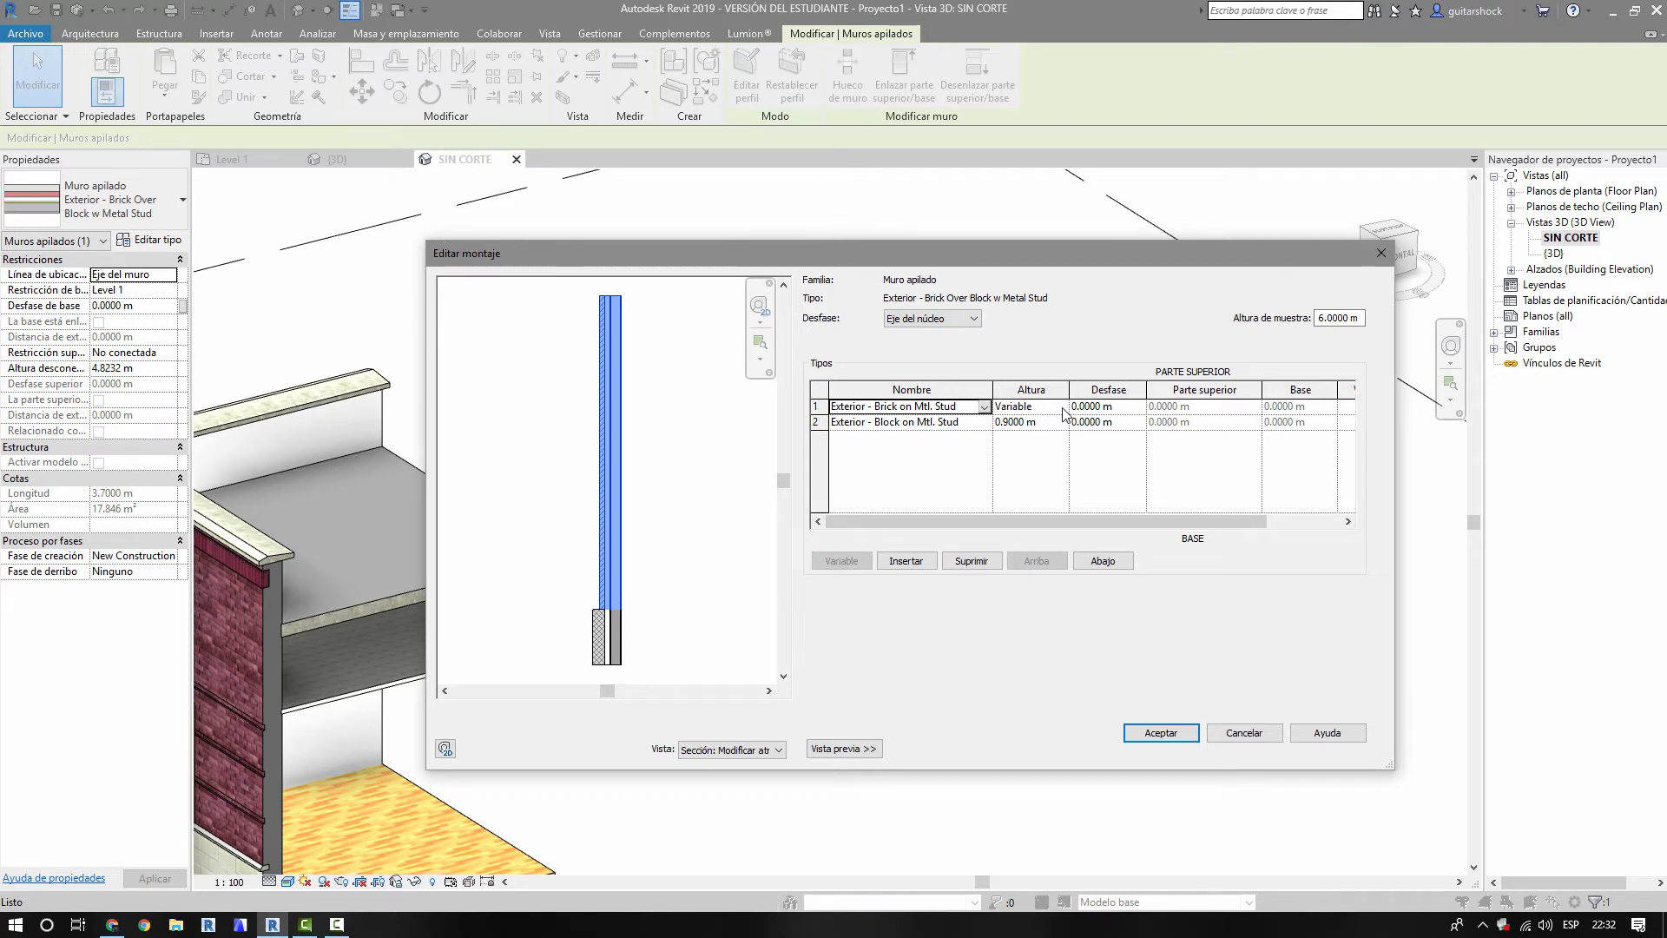
- Insert a second Exterior - Brick on Mtl. Stud wall below the variable-height one and set its height to 2 m
left_click(903, 561)
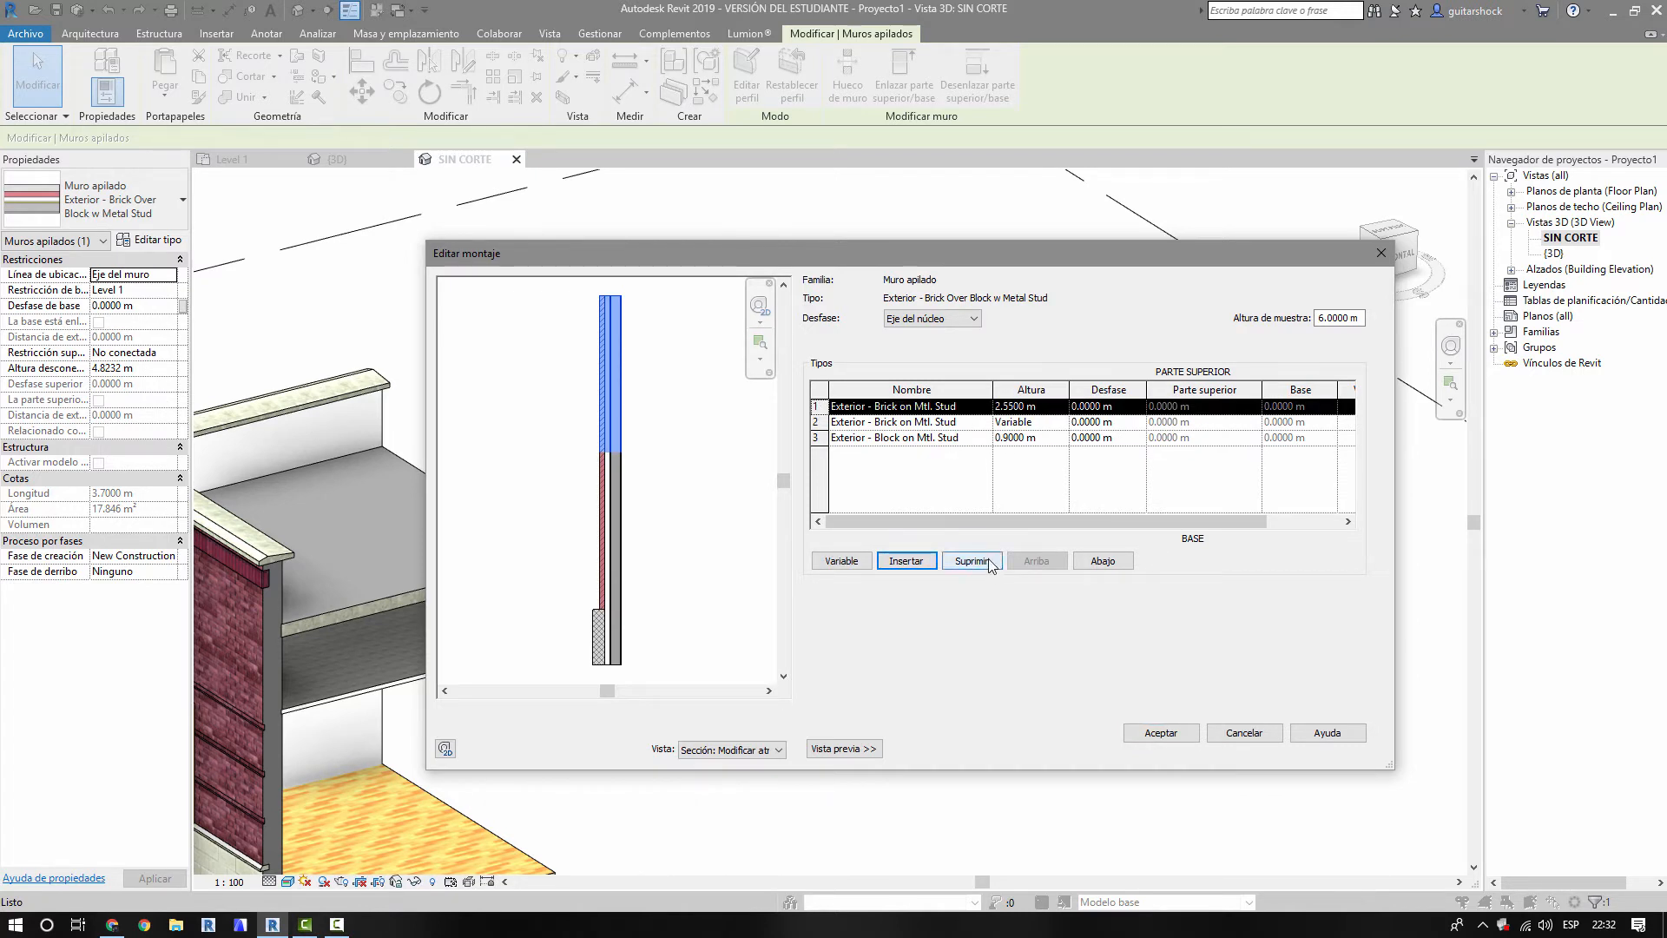
left_click(1101, 560)
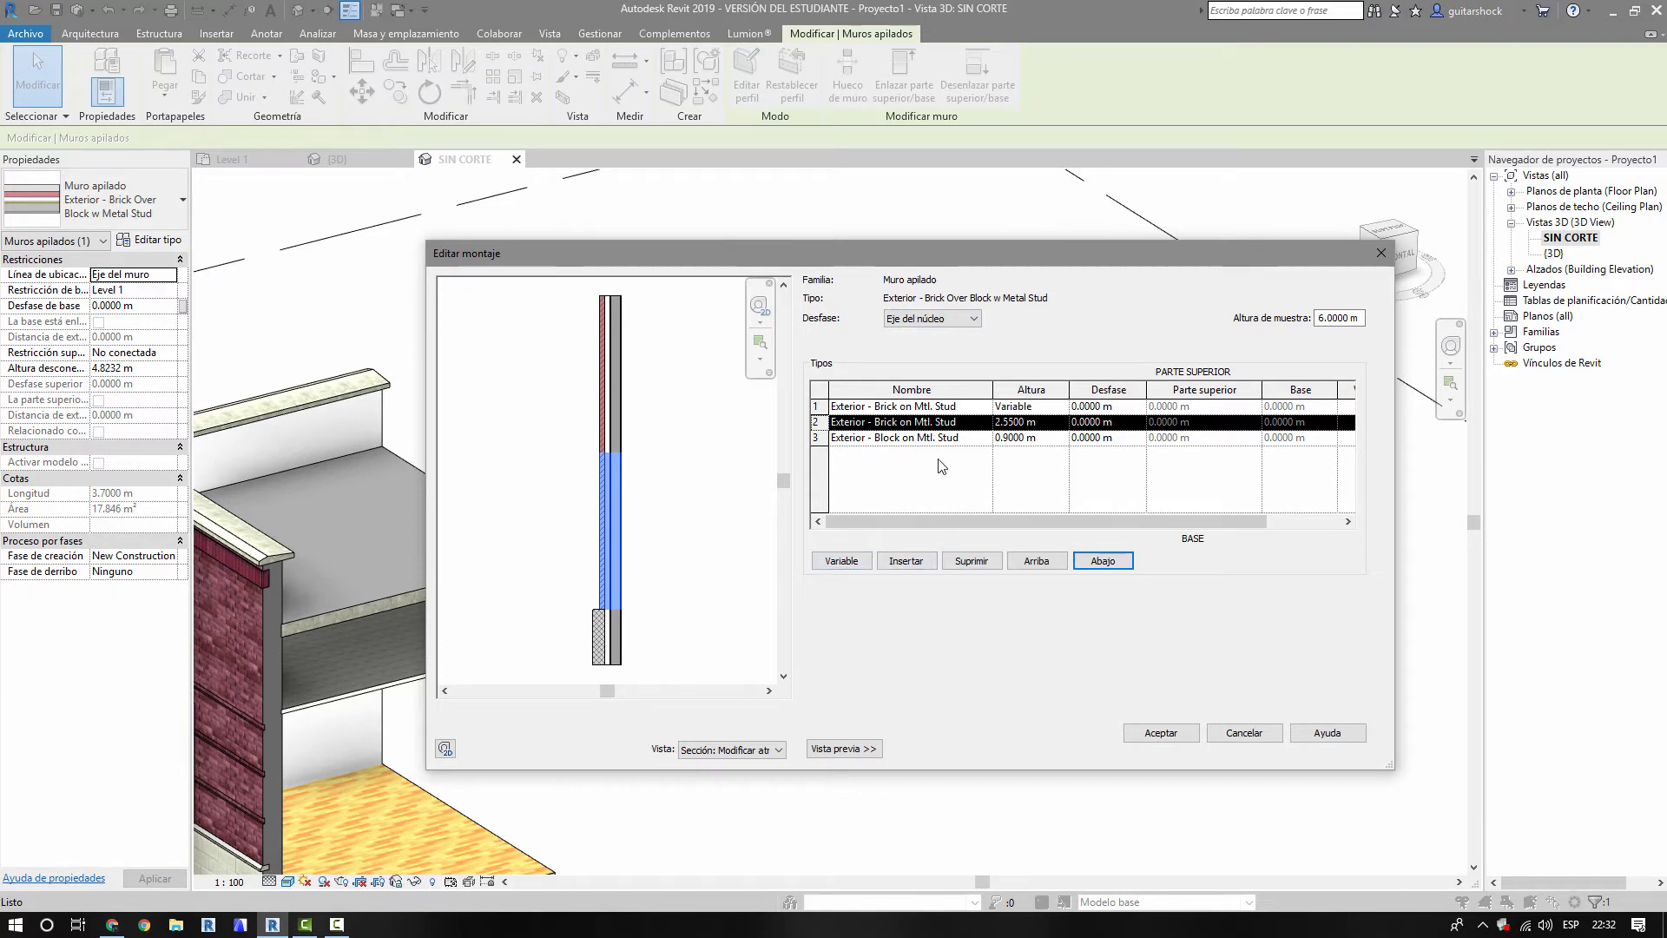
left_click(1034, 421)
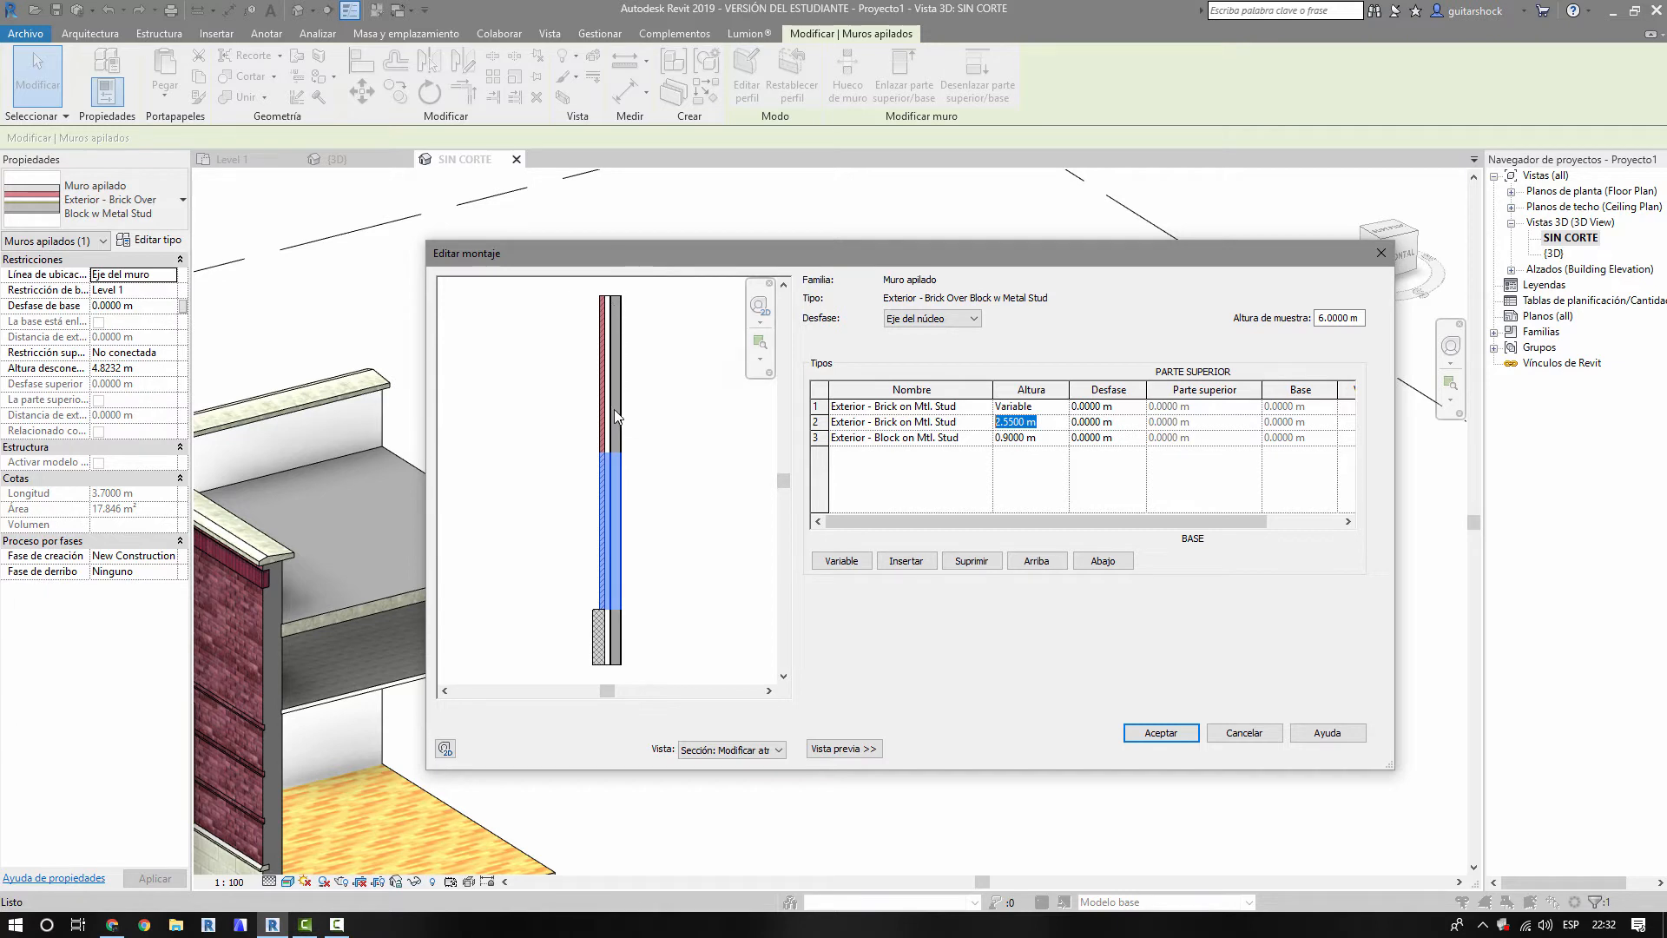
type("2")
left_click(1039, 440)
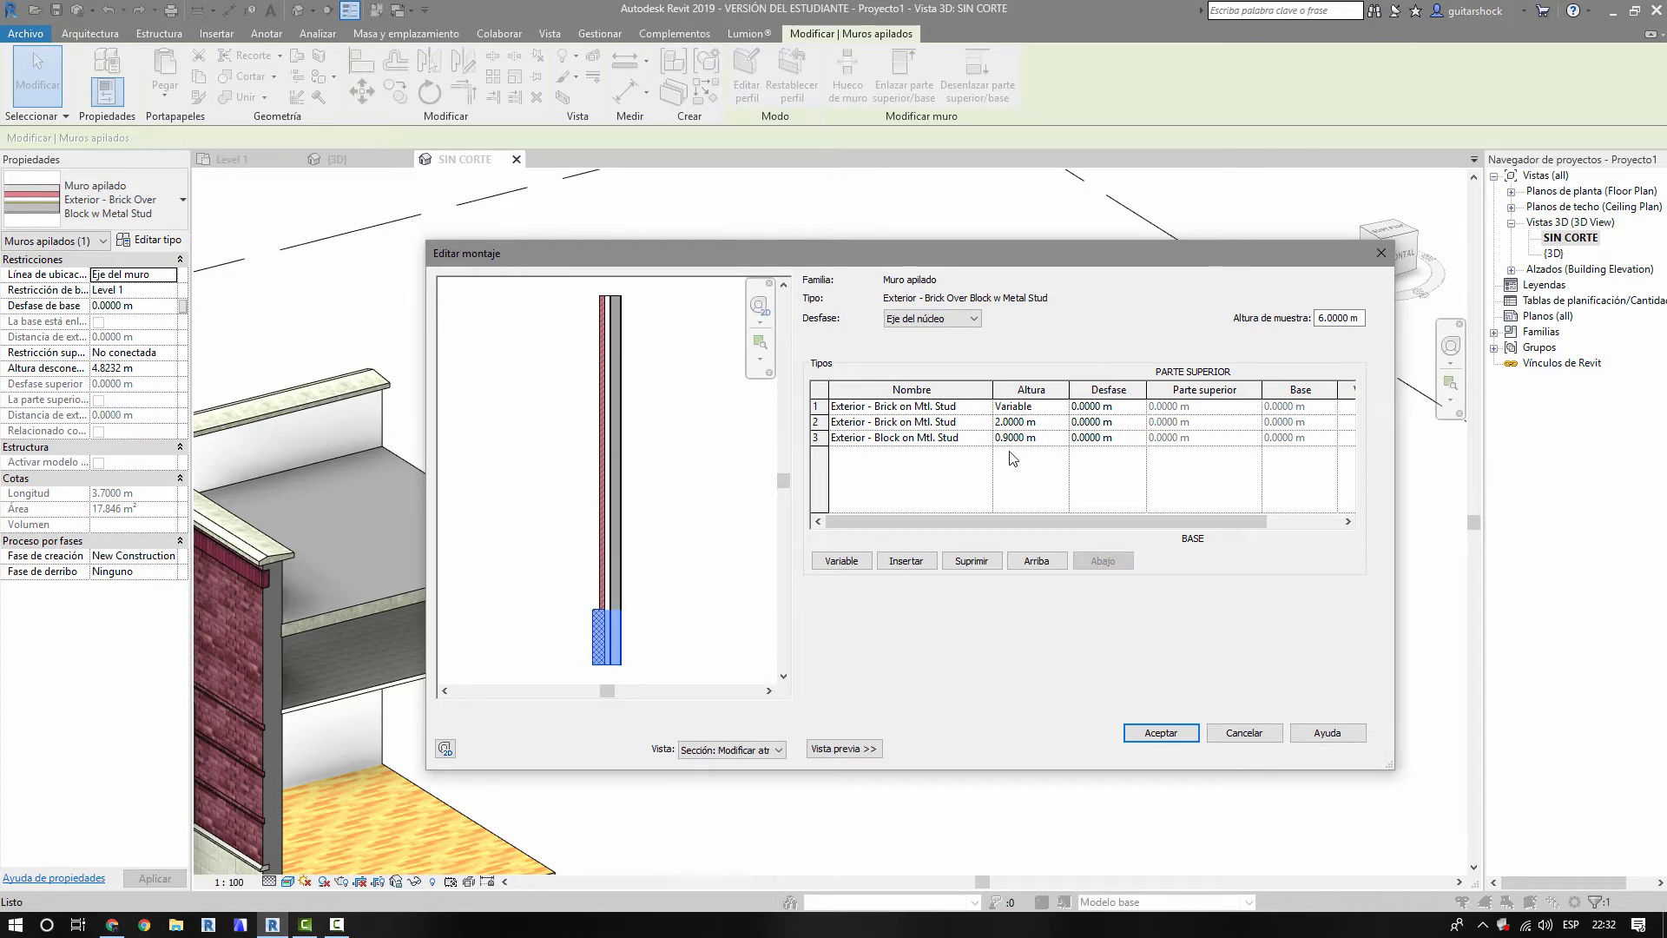
left_click(1038, 422)
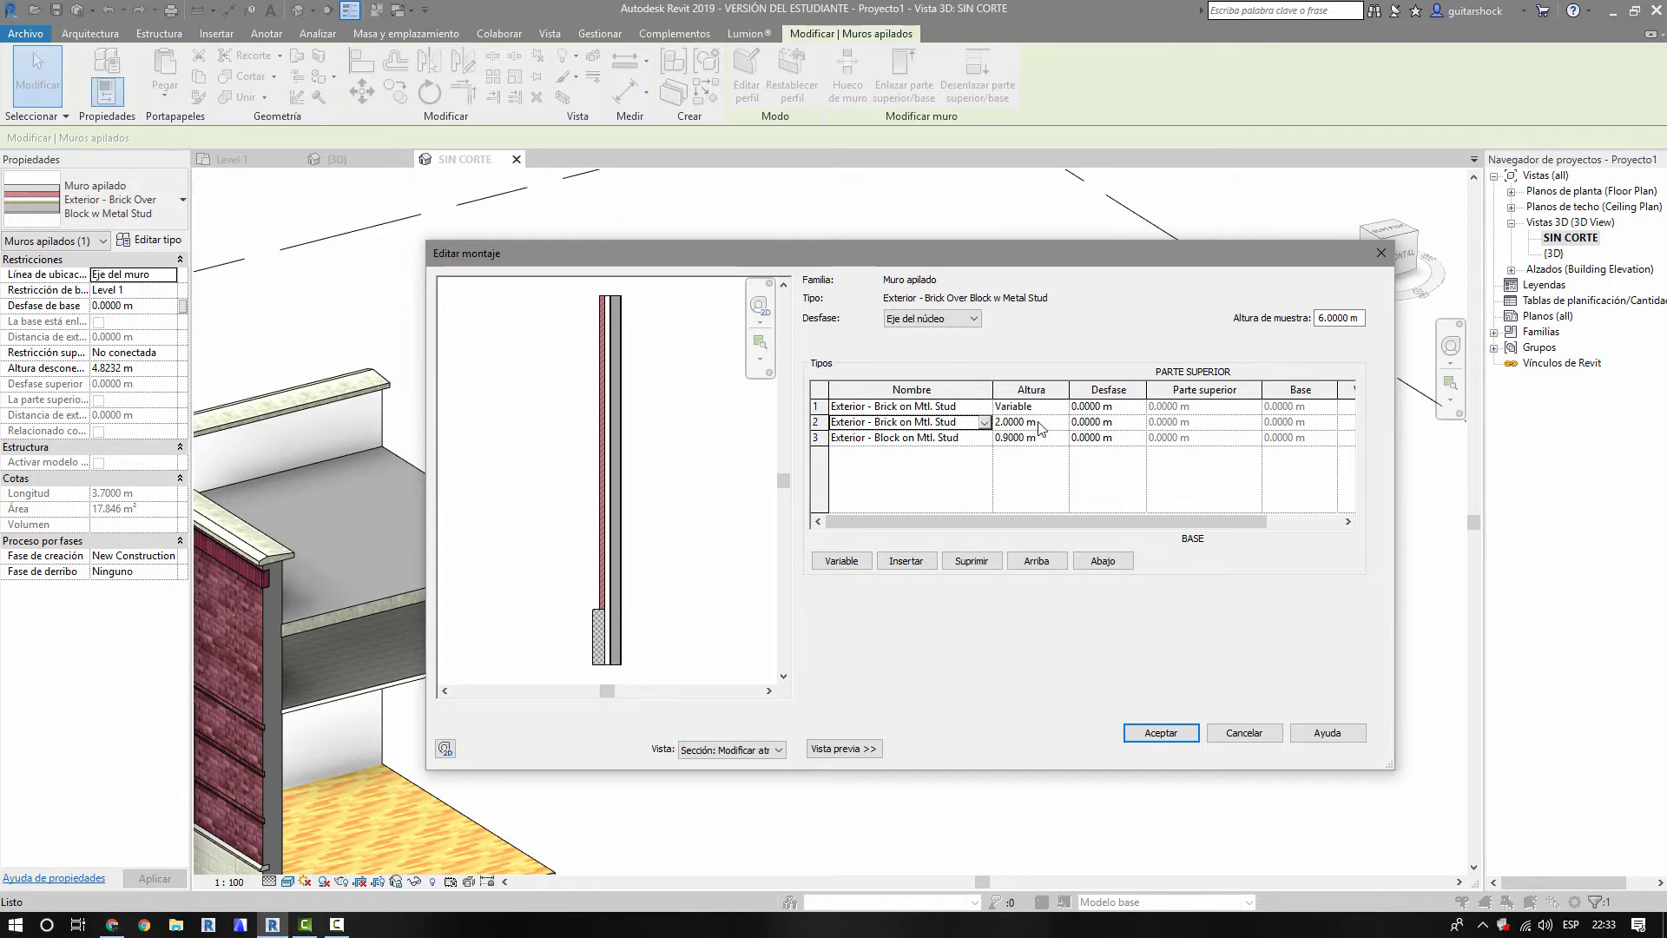
left_click(1000, 428)
left_click(1007, 422)
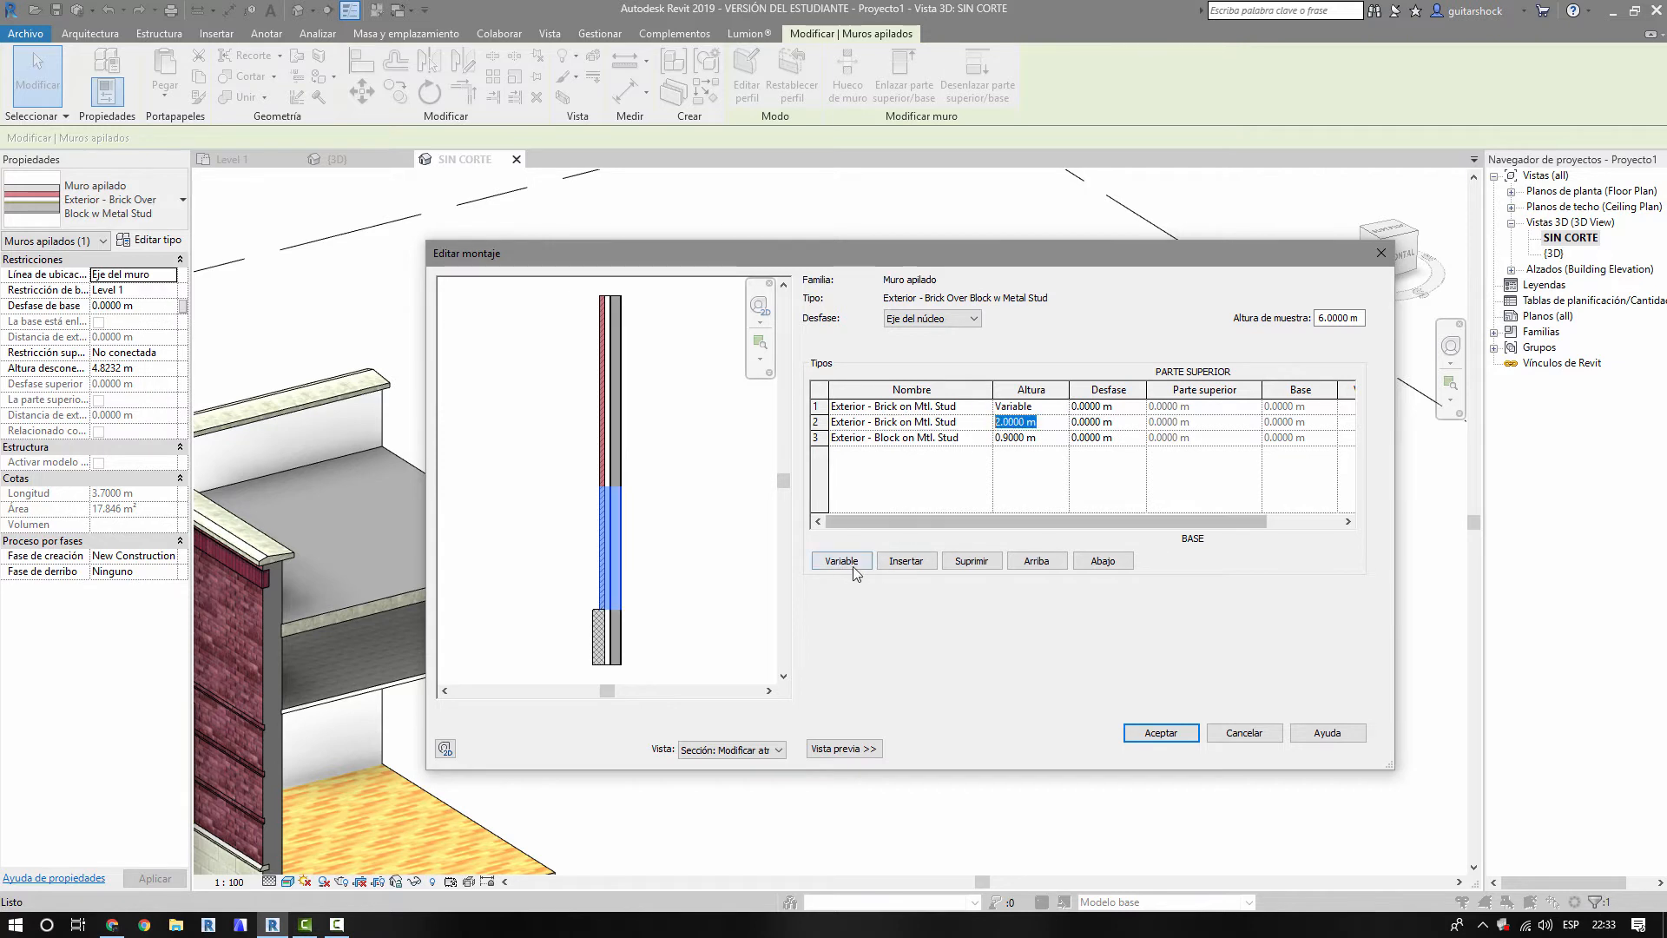
left_click(1039, 443)
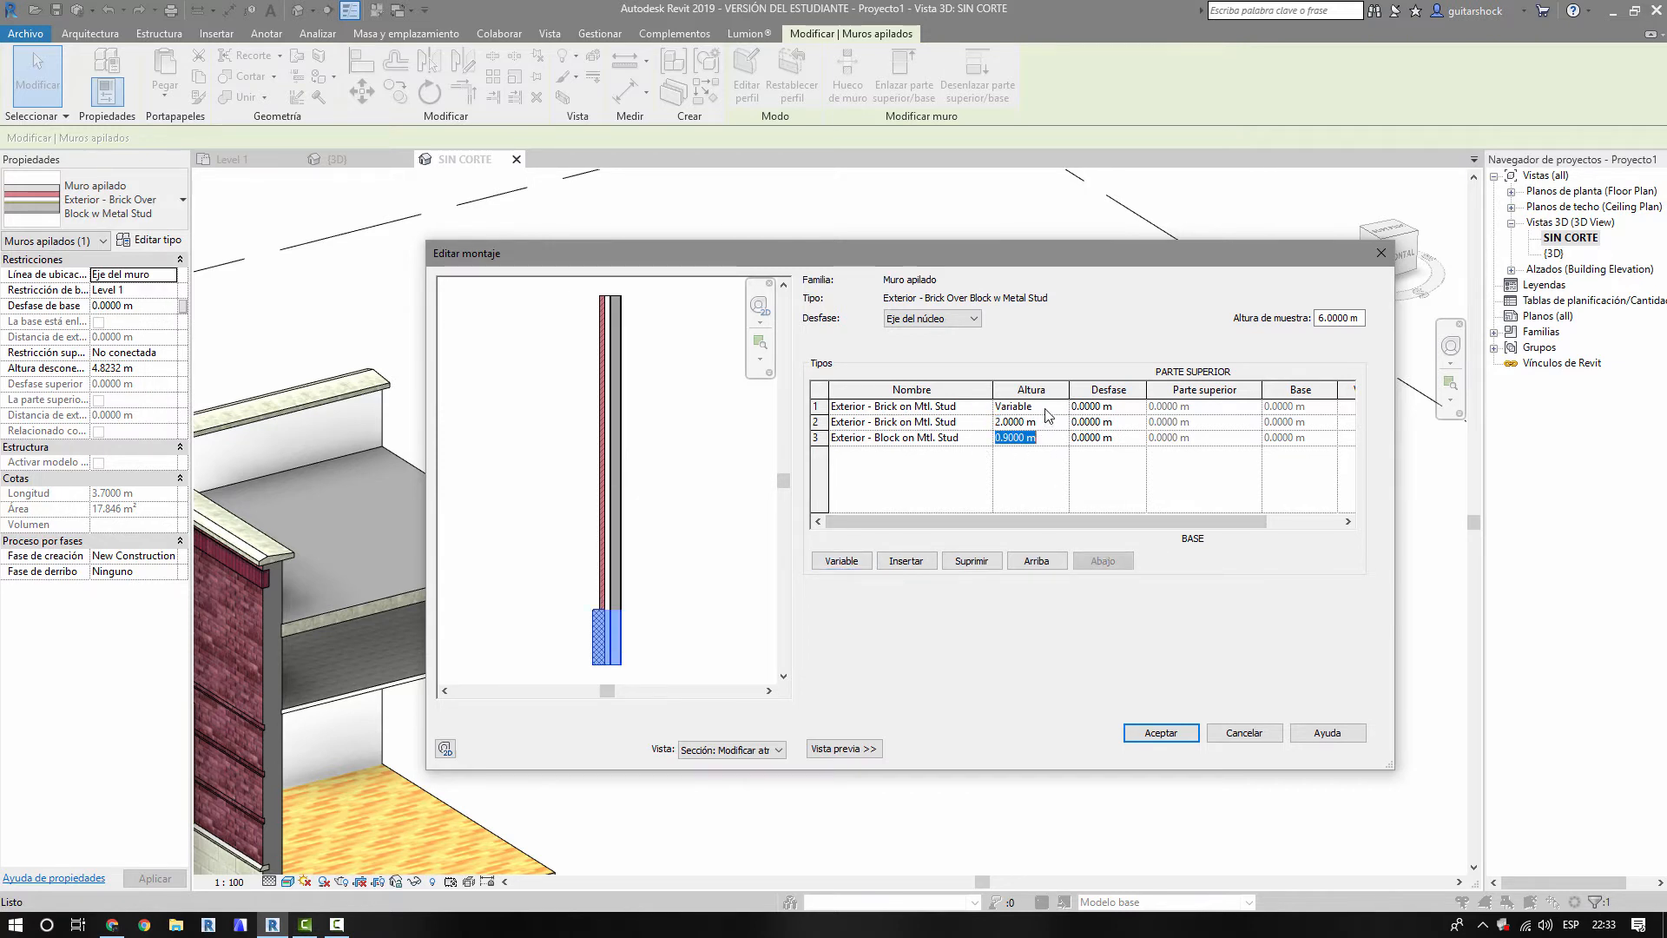
- Set the offset of the uppermost, variable-height brick wall in the assembly to 1 m
left_click(824, 405)
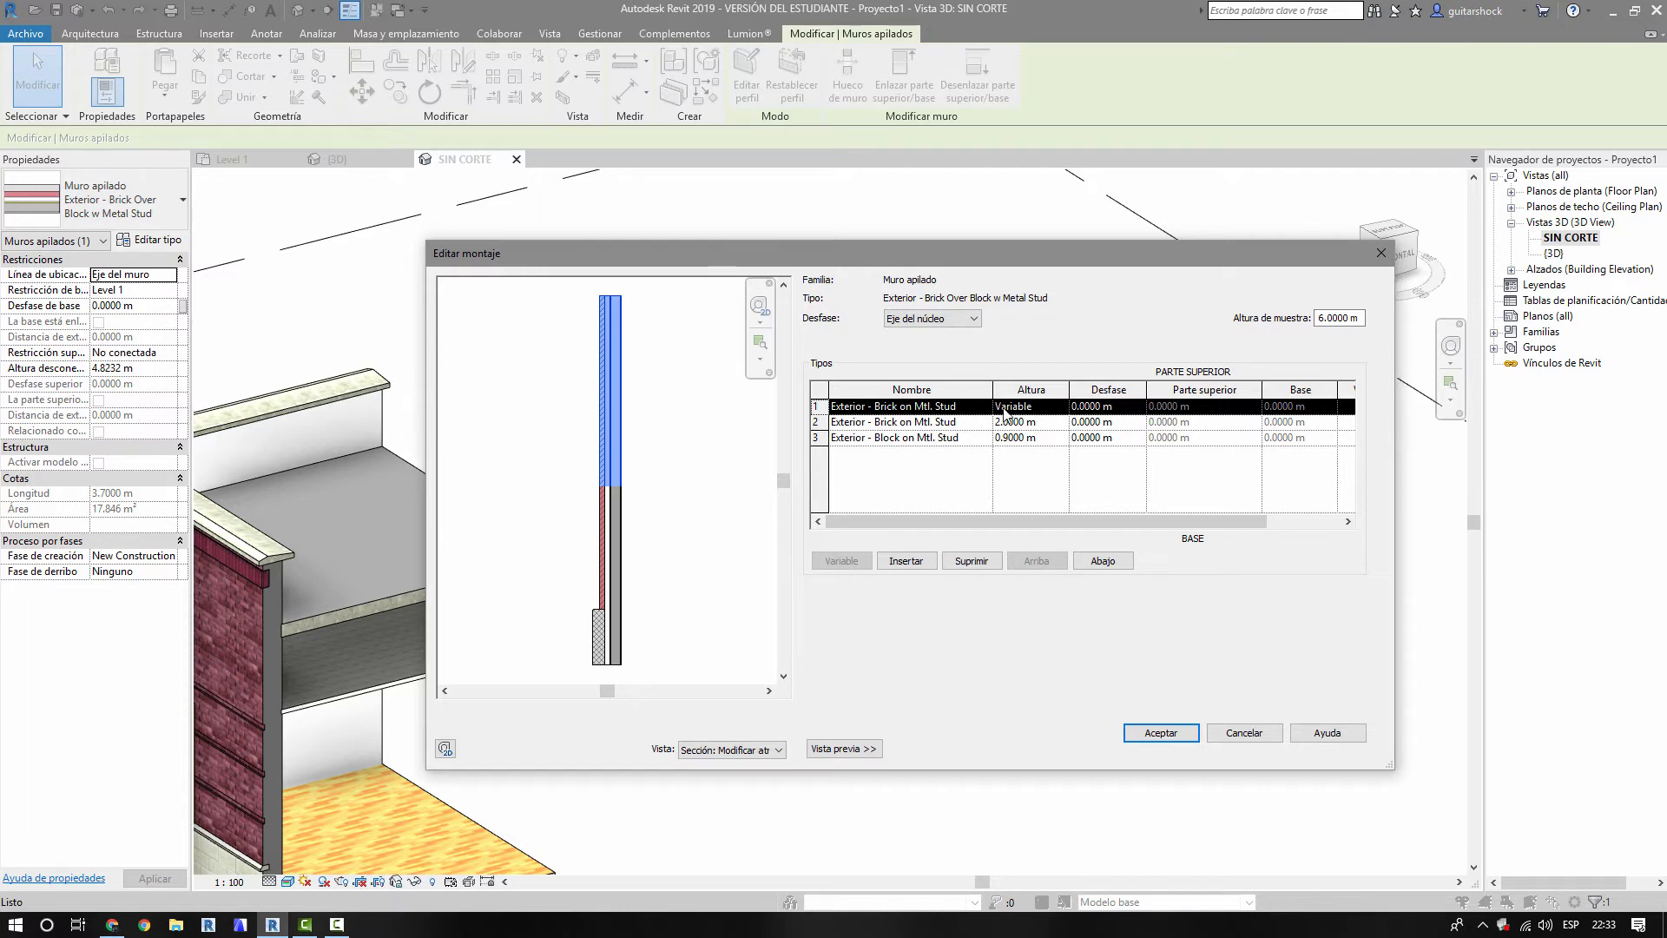
left_click(1079, 413)
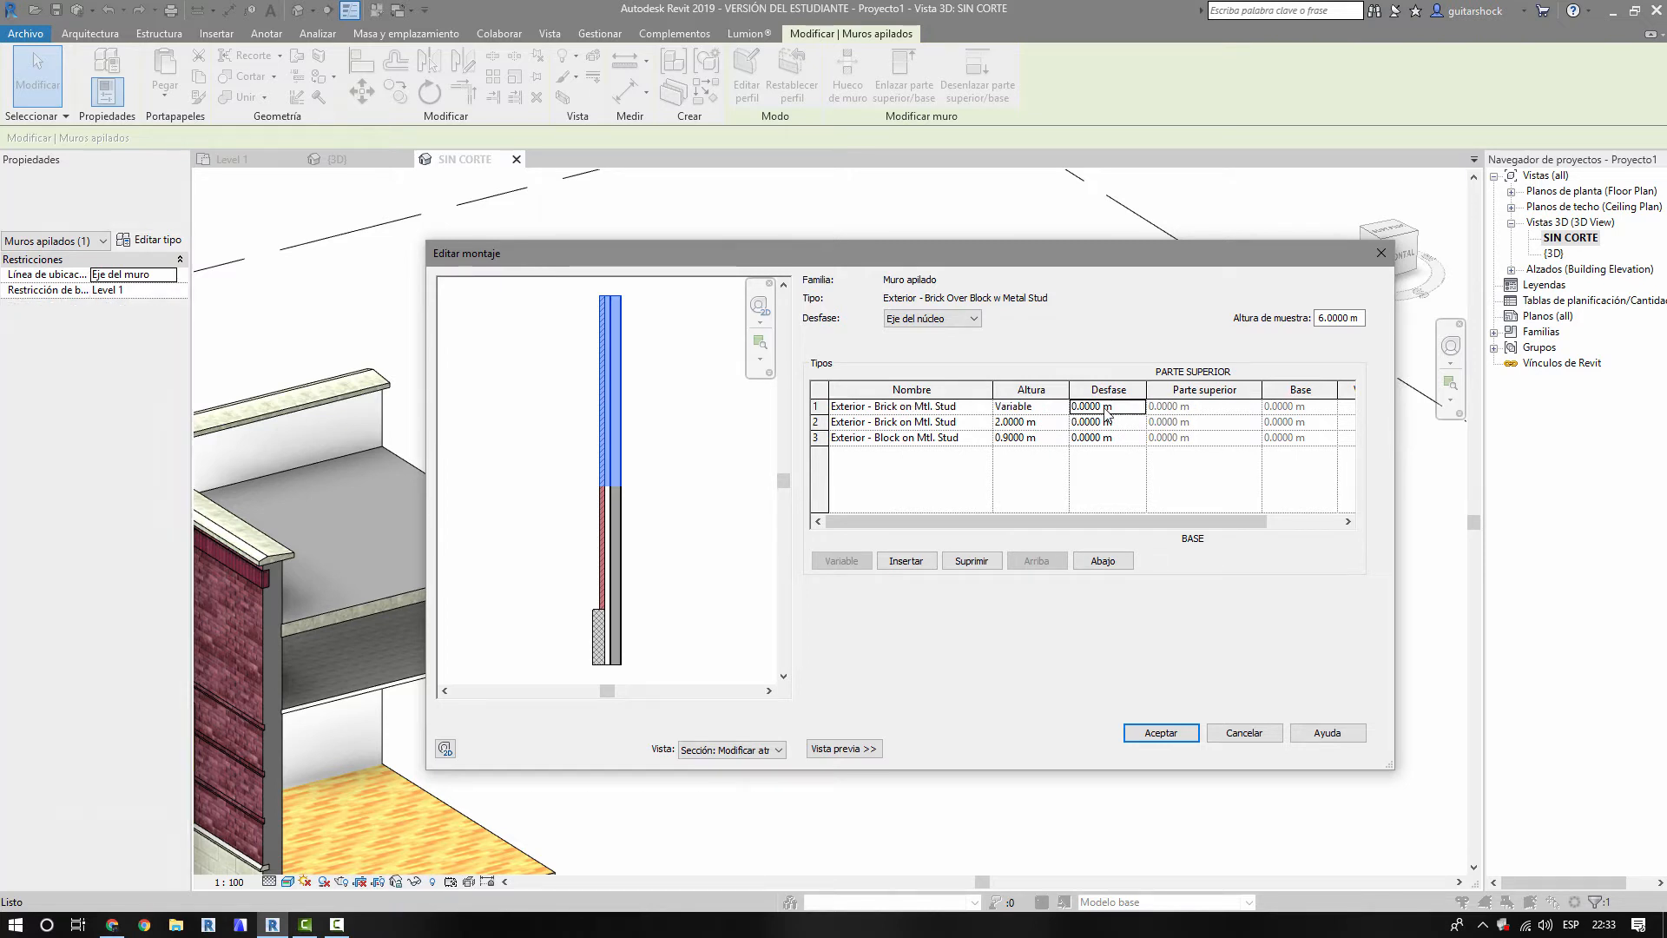
double_click(1115, 409)
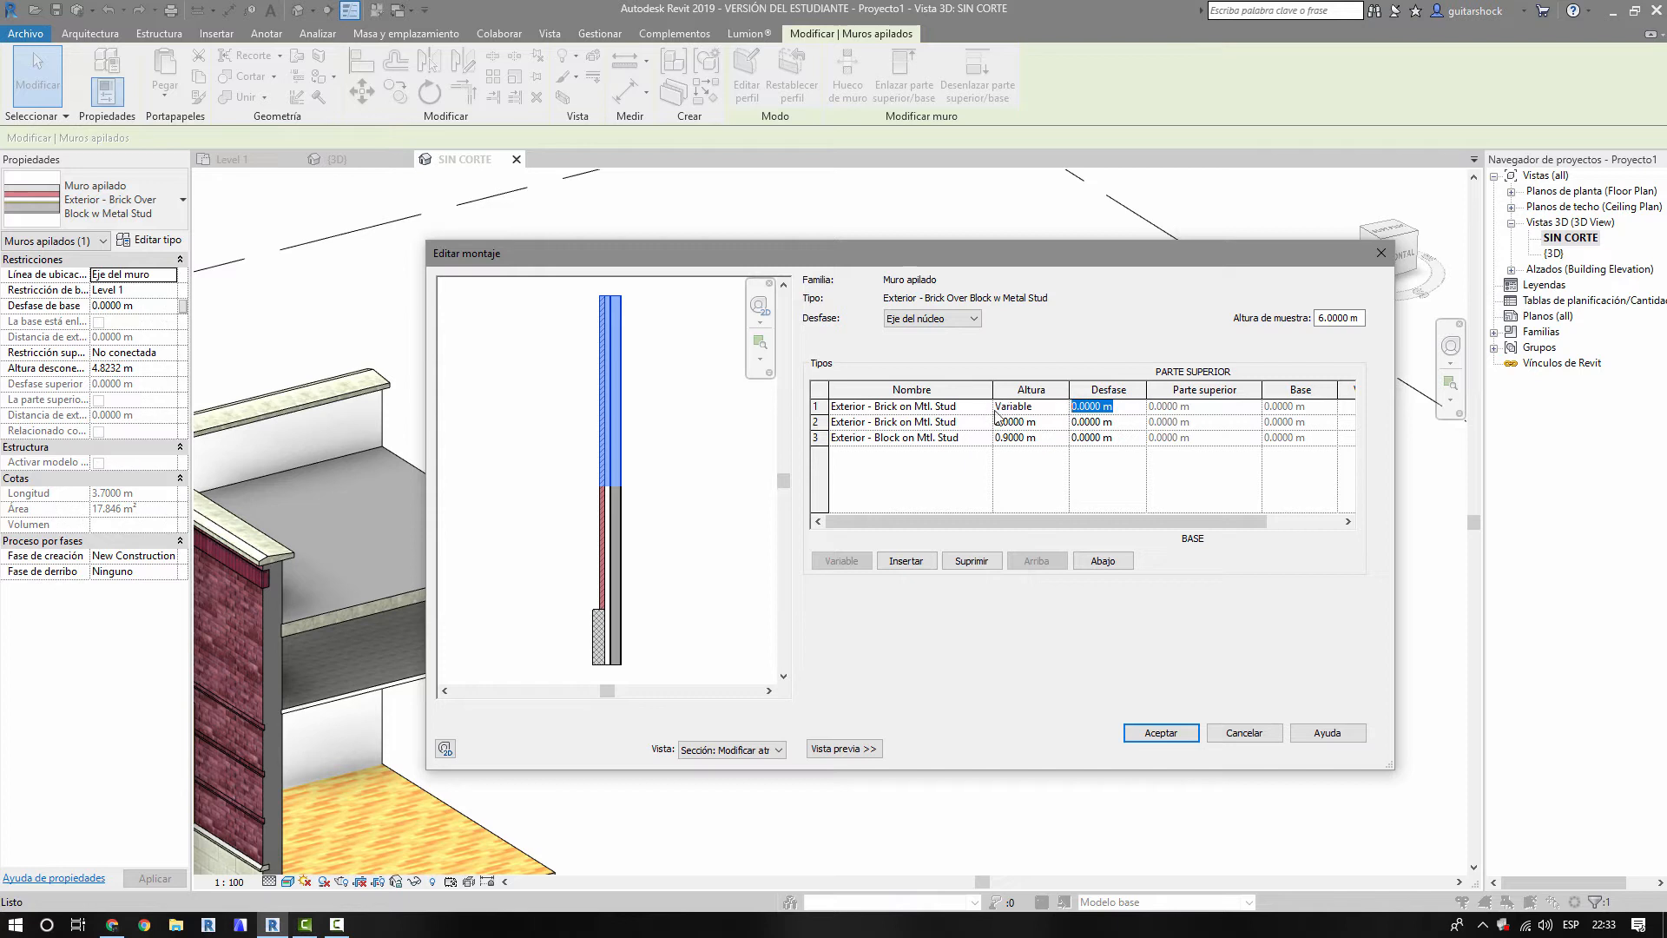
left_click(1120, 407)
double_click(1113, 407)
type("1")
left_click(1121, 423)
double_click(1098, 406)
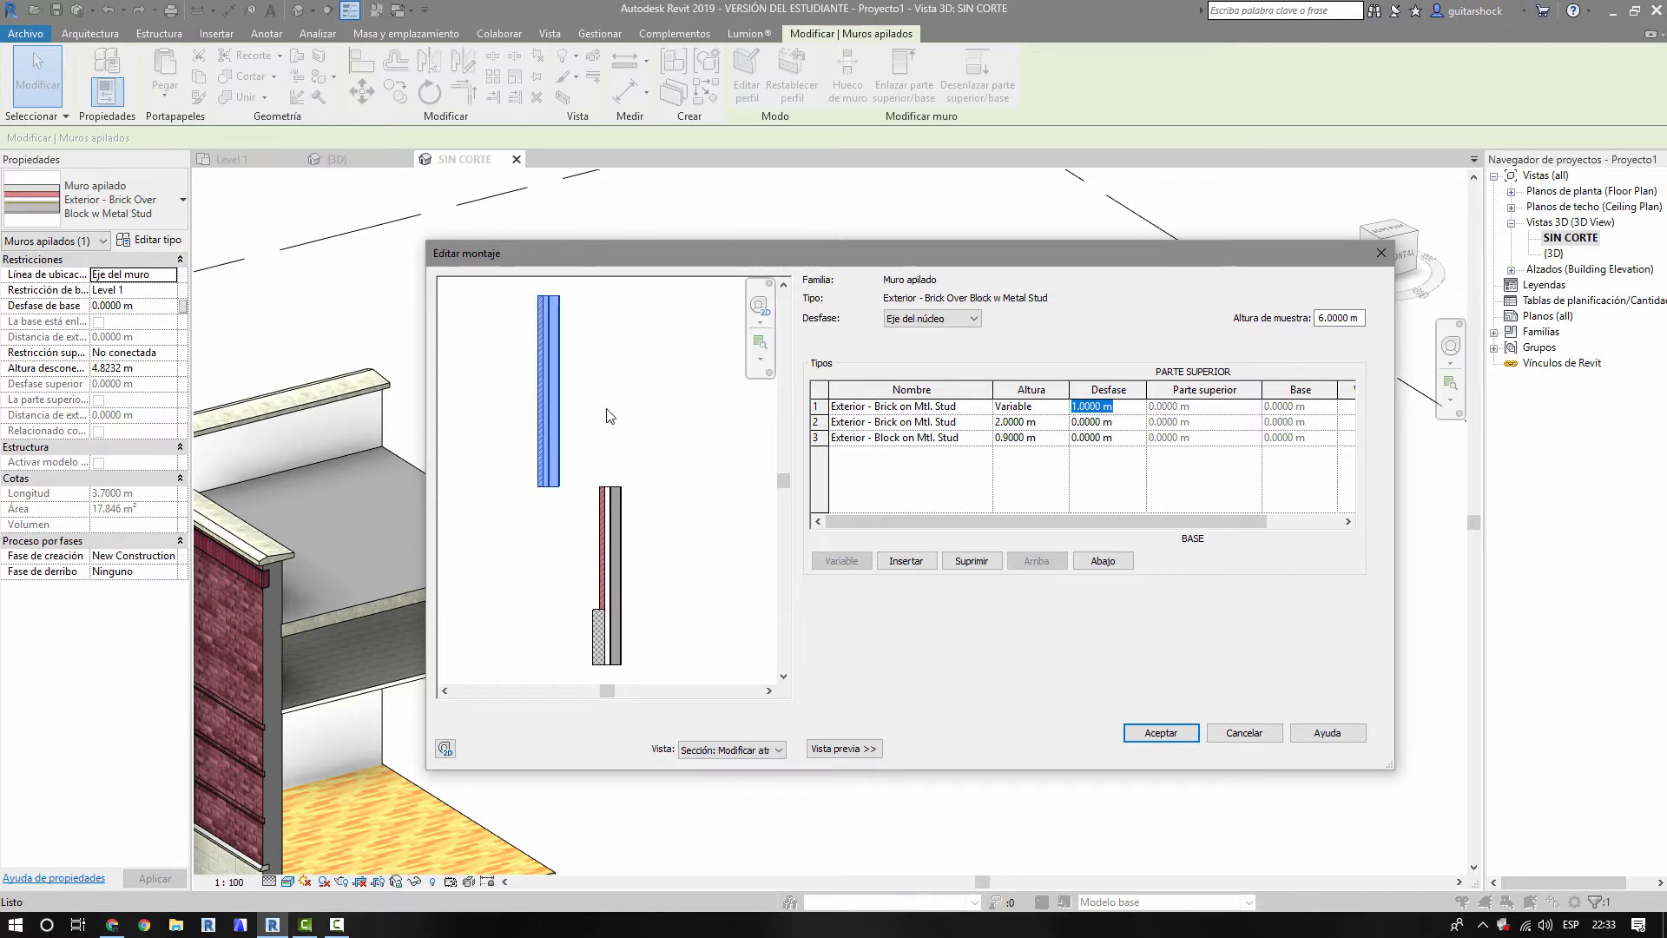
- Reset the variable-height brick wall's offset to 0 m and accept the stacked wall type's new structure
left_click(1117, 423)
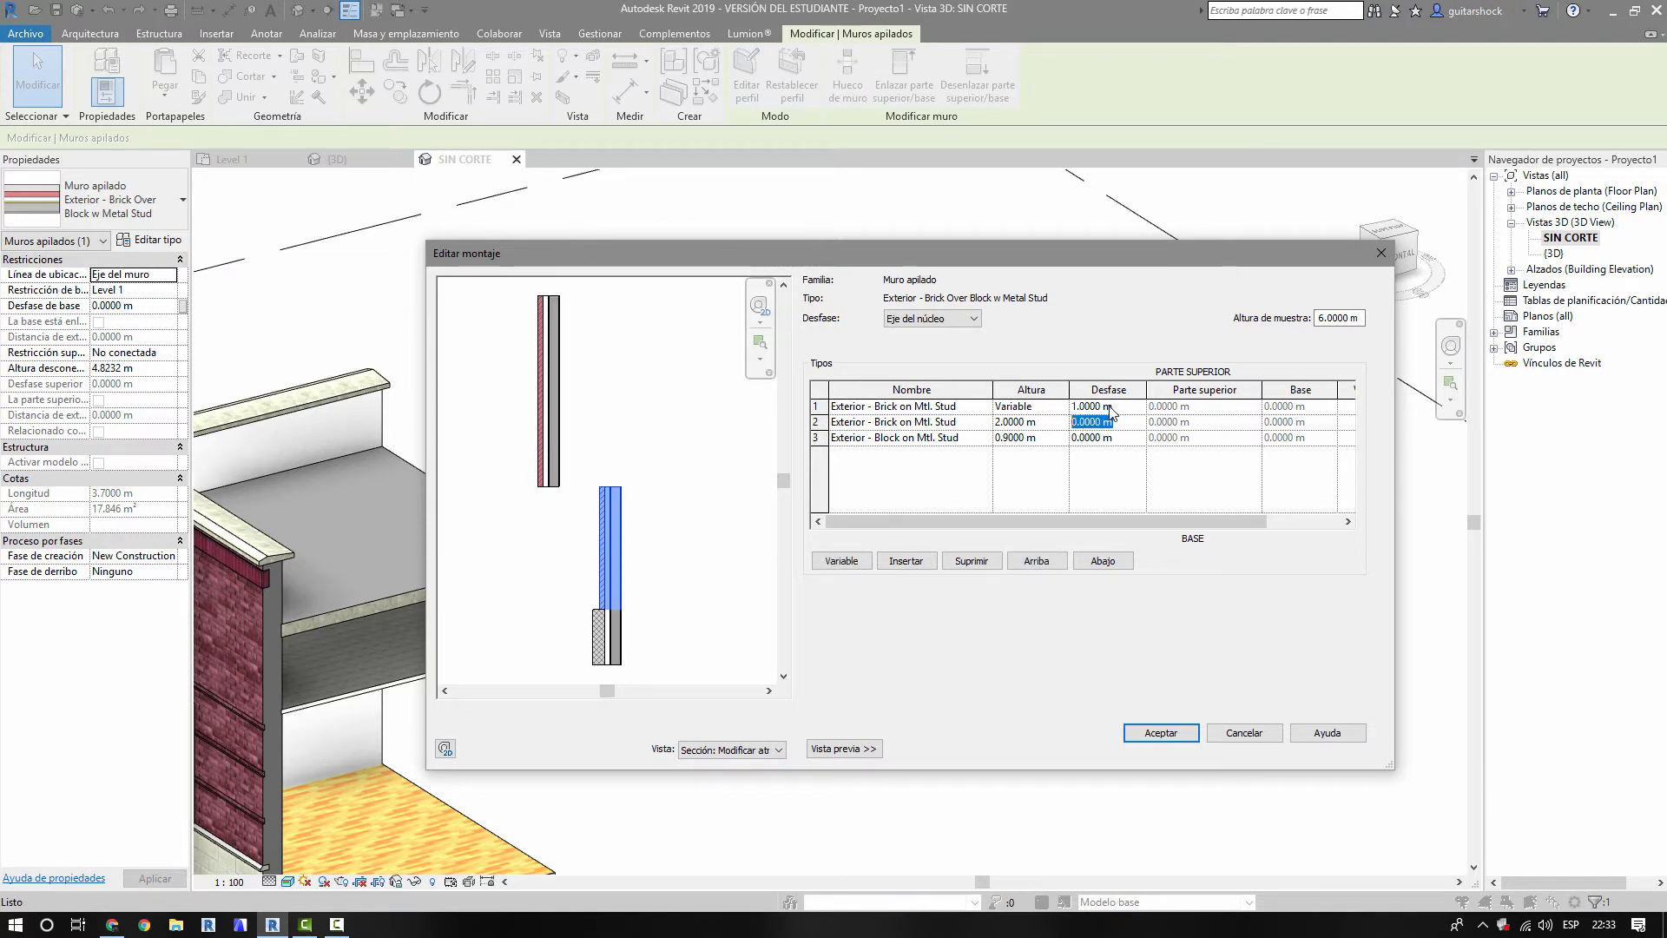
double_click(1098, 406)
type("0")
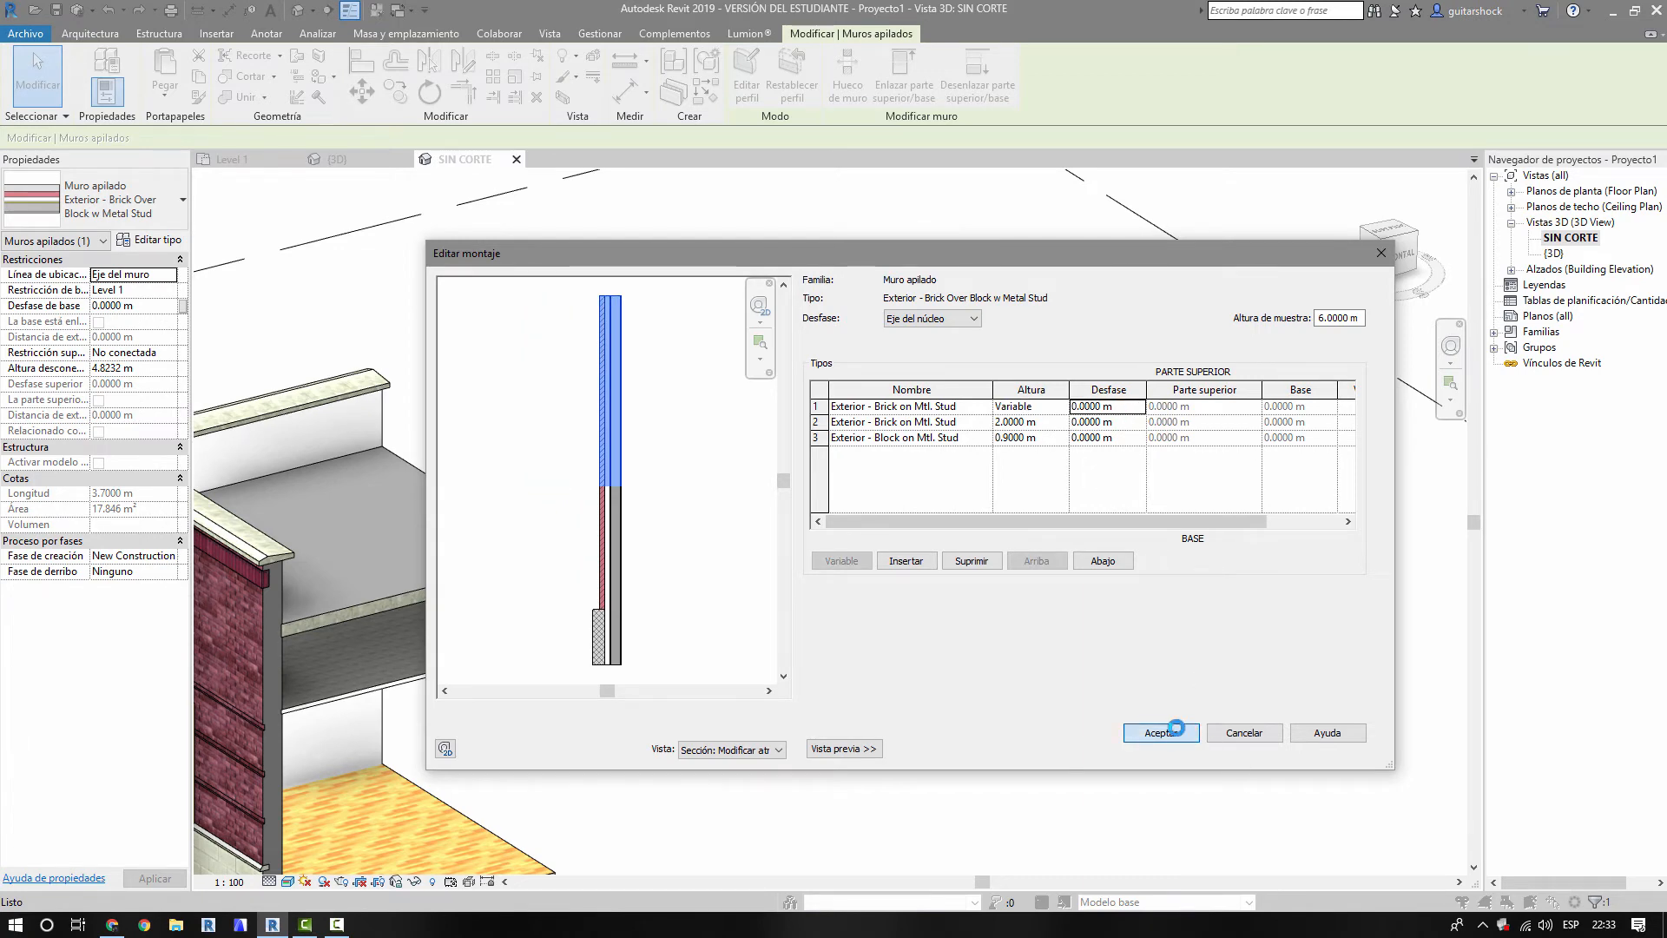
left_click(1160, 732)
left_click(1073, 748)
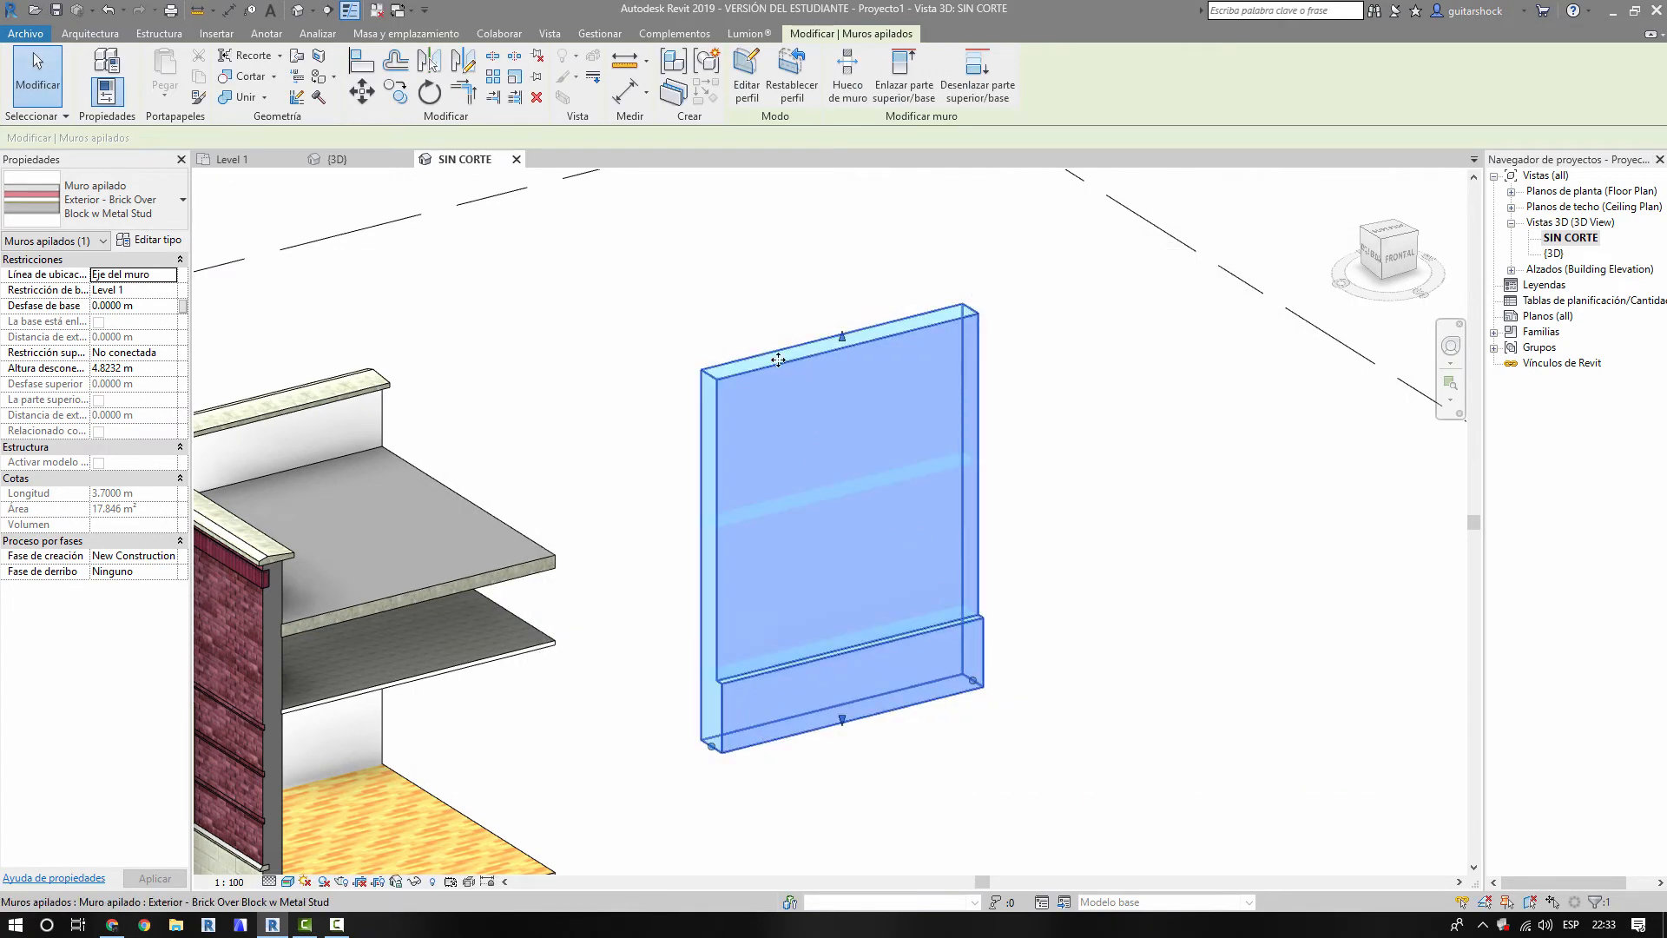
- Try to lower the freestanding stacked wall's top edge to near its block base, and undo the attempt
left_click(1014, 419)
left_click(847, 351)
left_click_drag(847, 350, 832, 599)
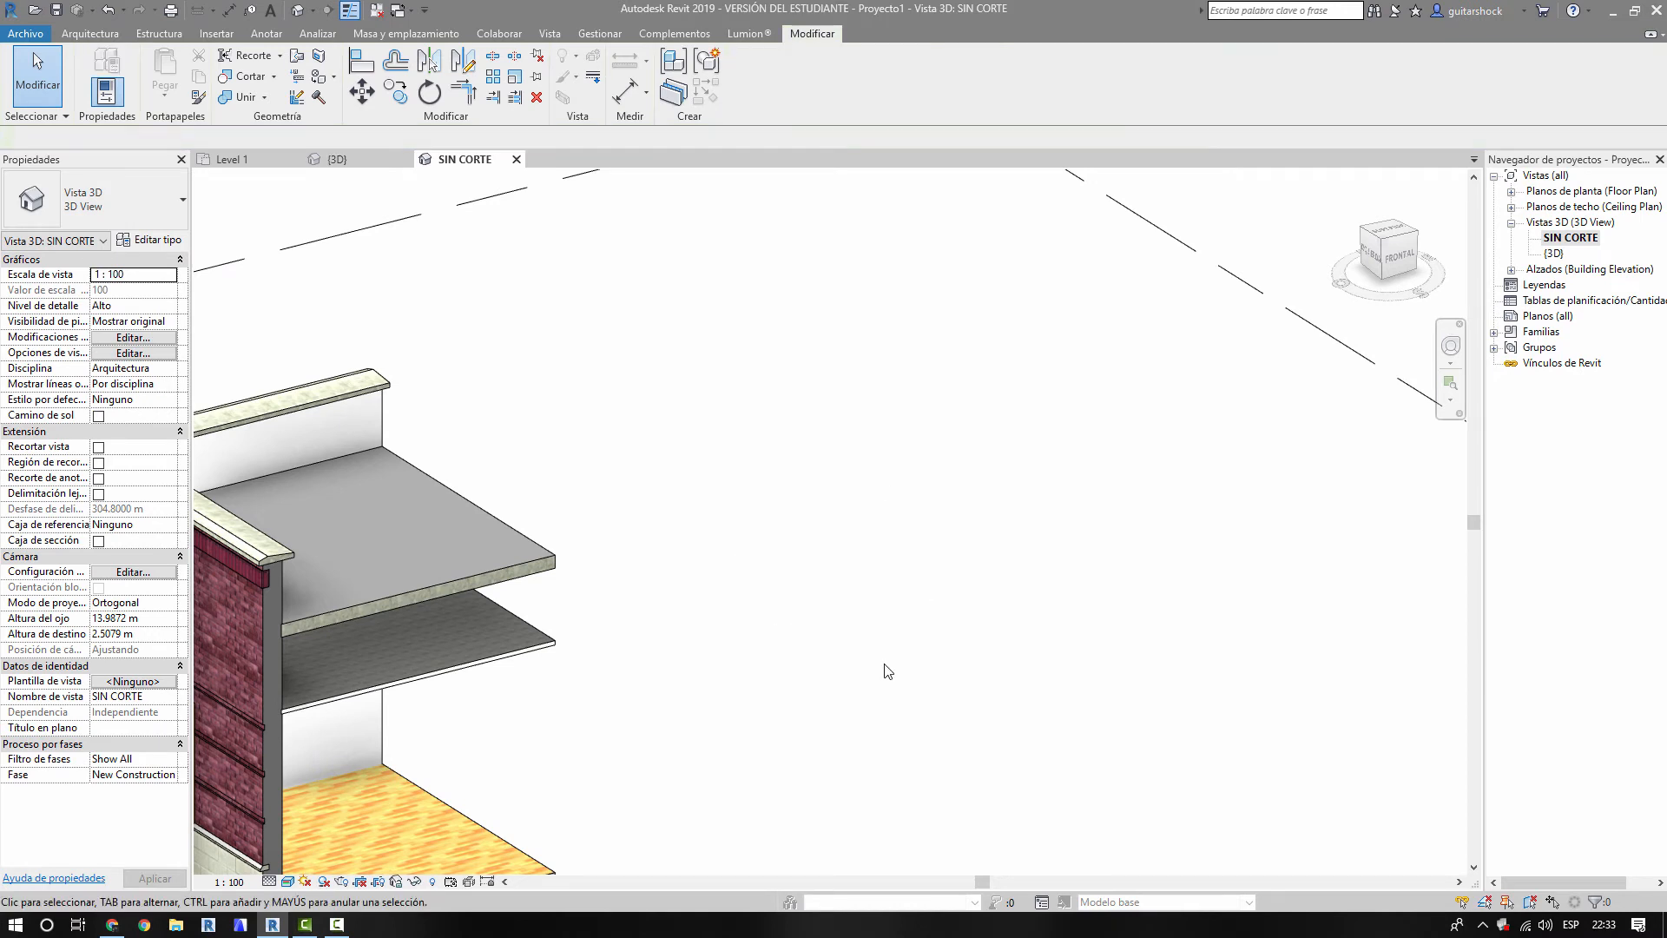
key("ctrl+z")
- Lower the top of the freestanding stacked wall to an unconnected height of about 2.96 m
left_click(837, 383)
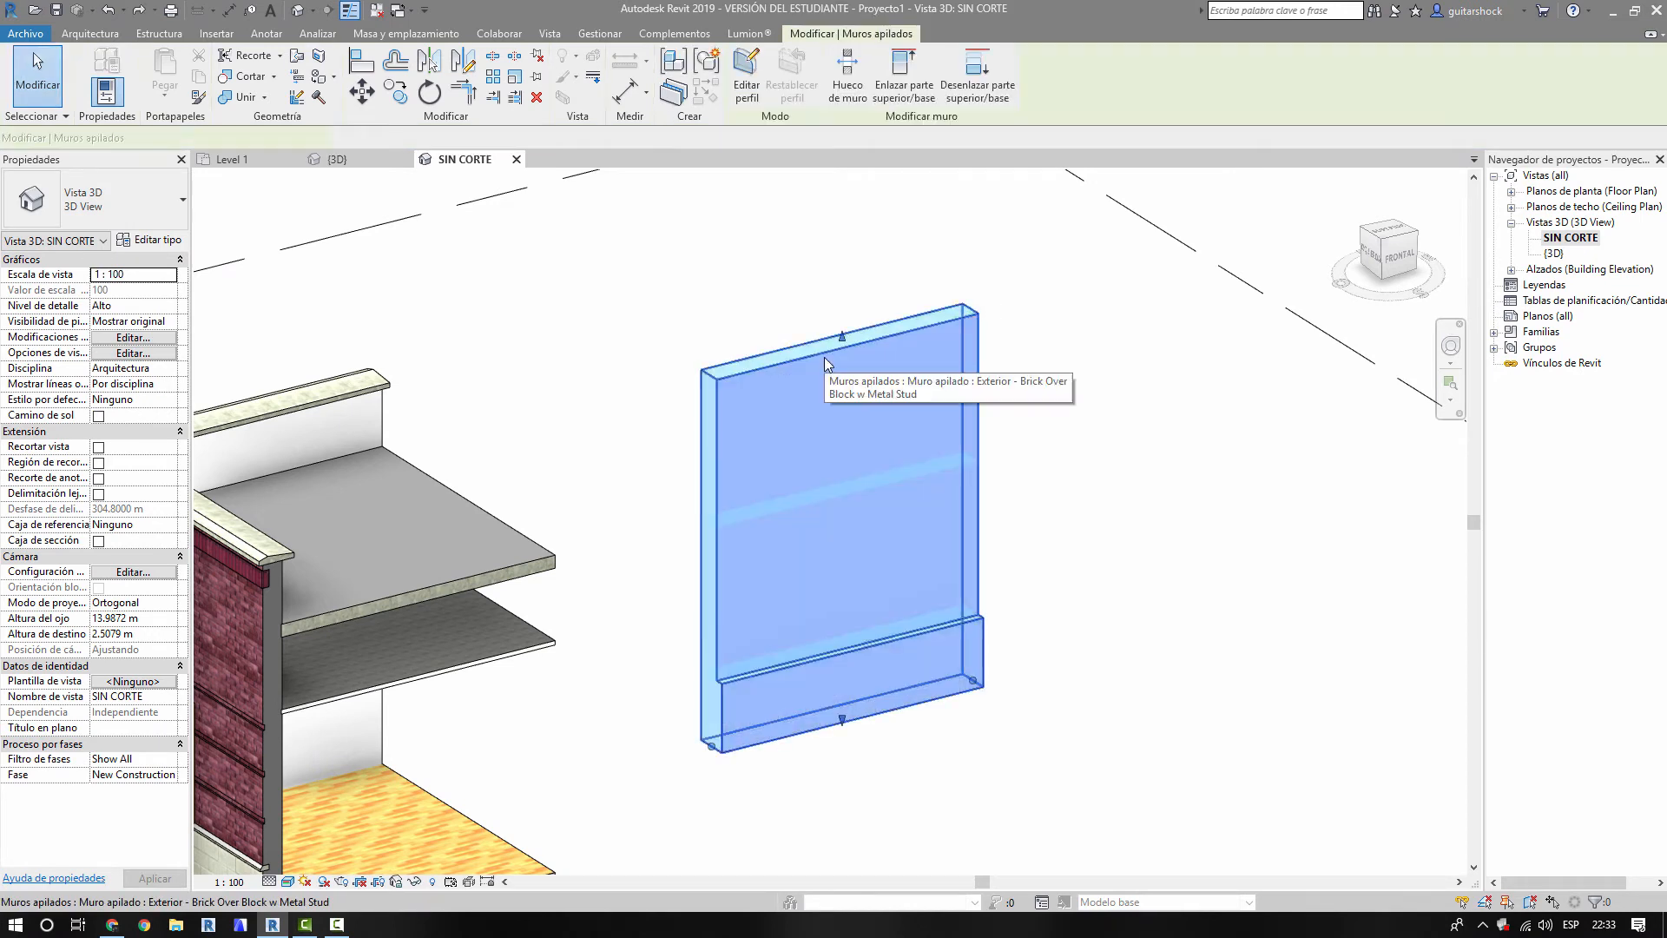
left_click_drag(841, 345, 814, 487)
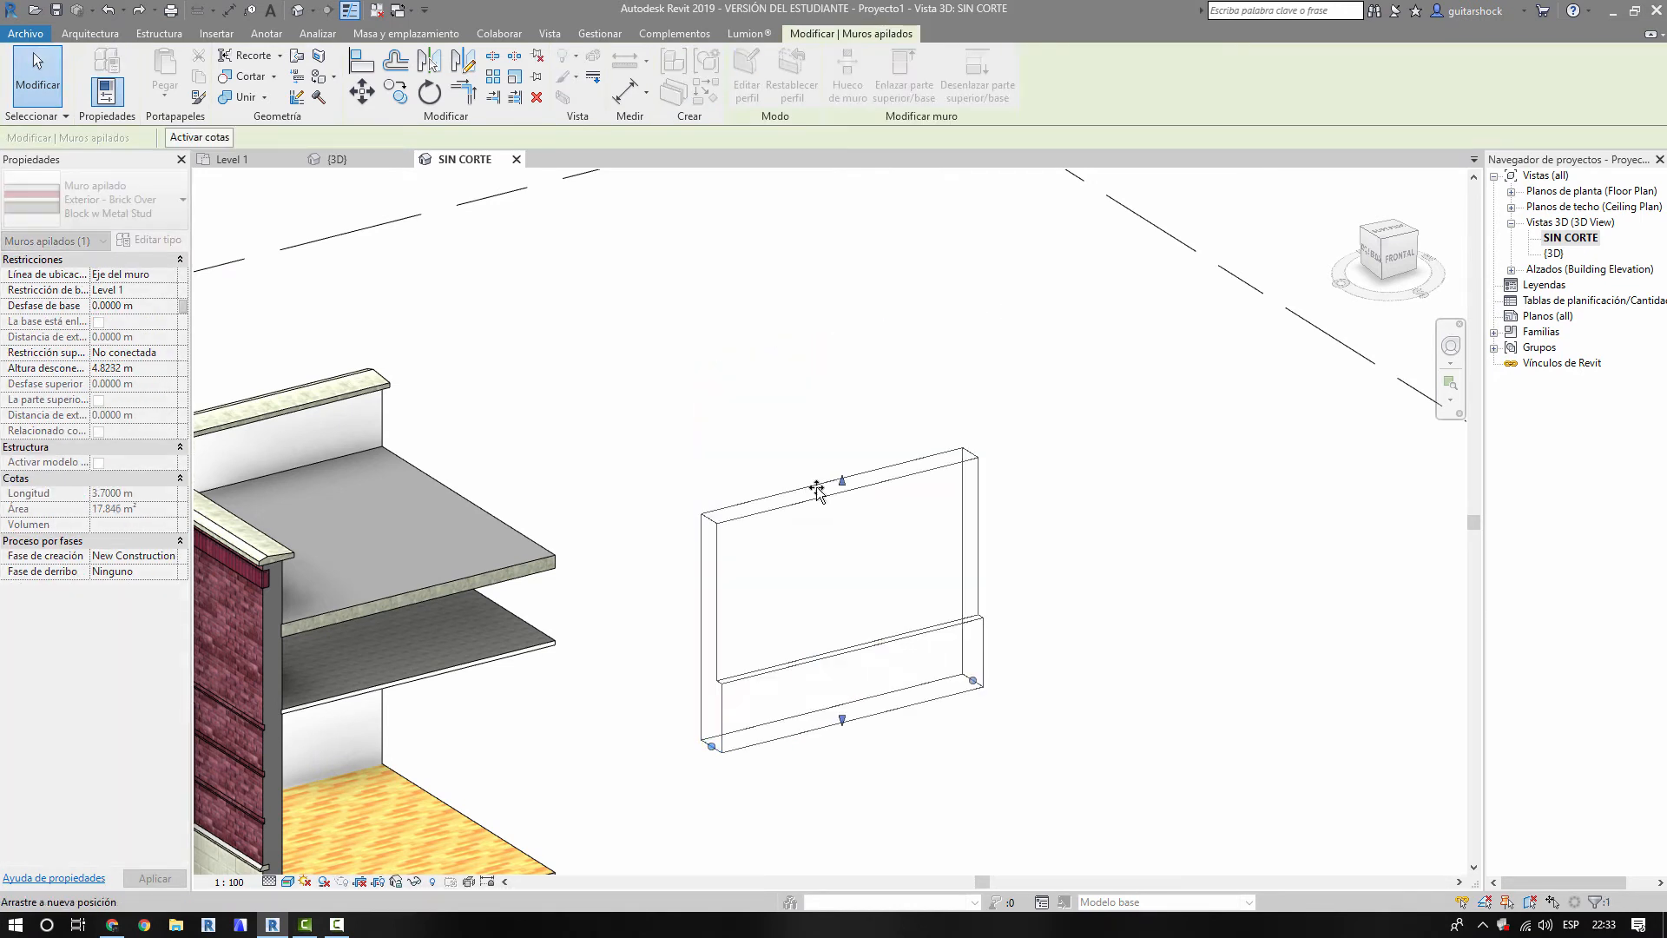
left_click(1038, 361)
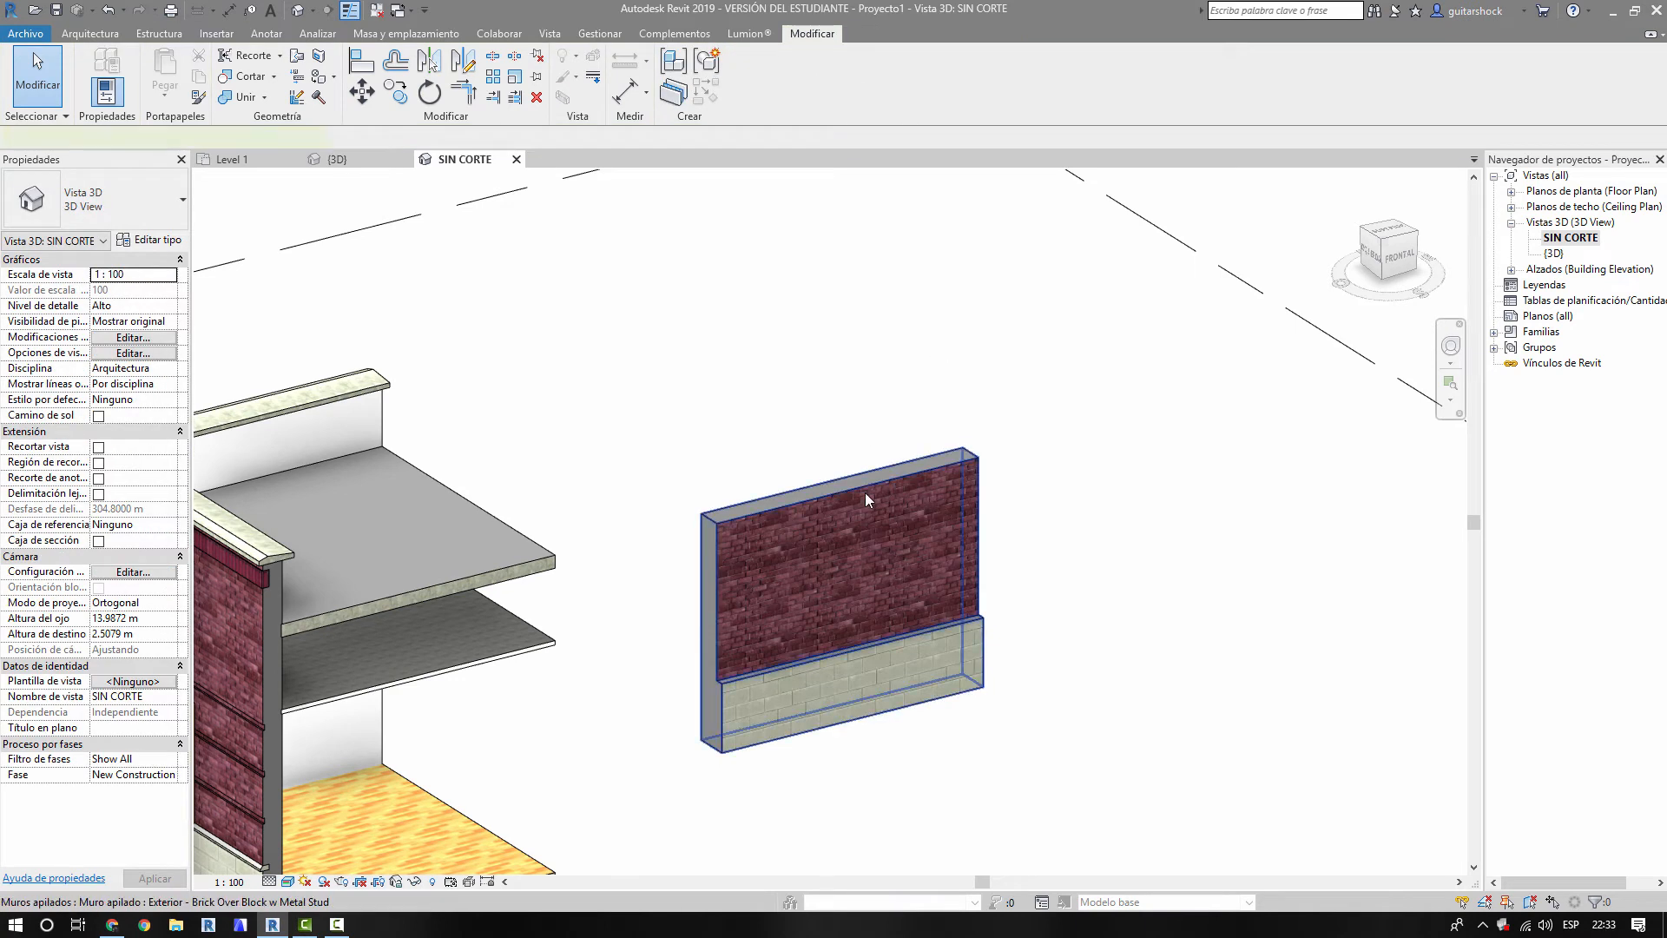
left_click(851, 480)
left_click_drag(847, 478, 842, 478)
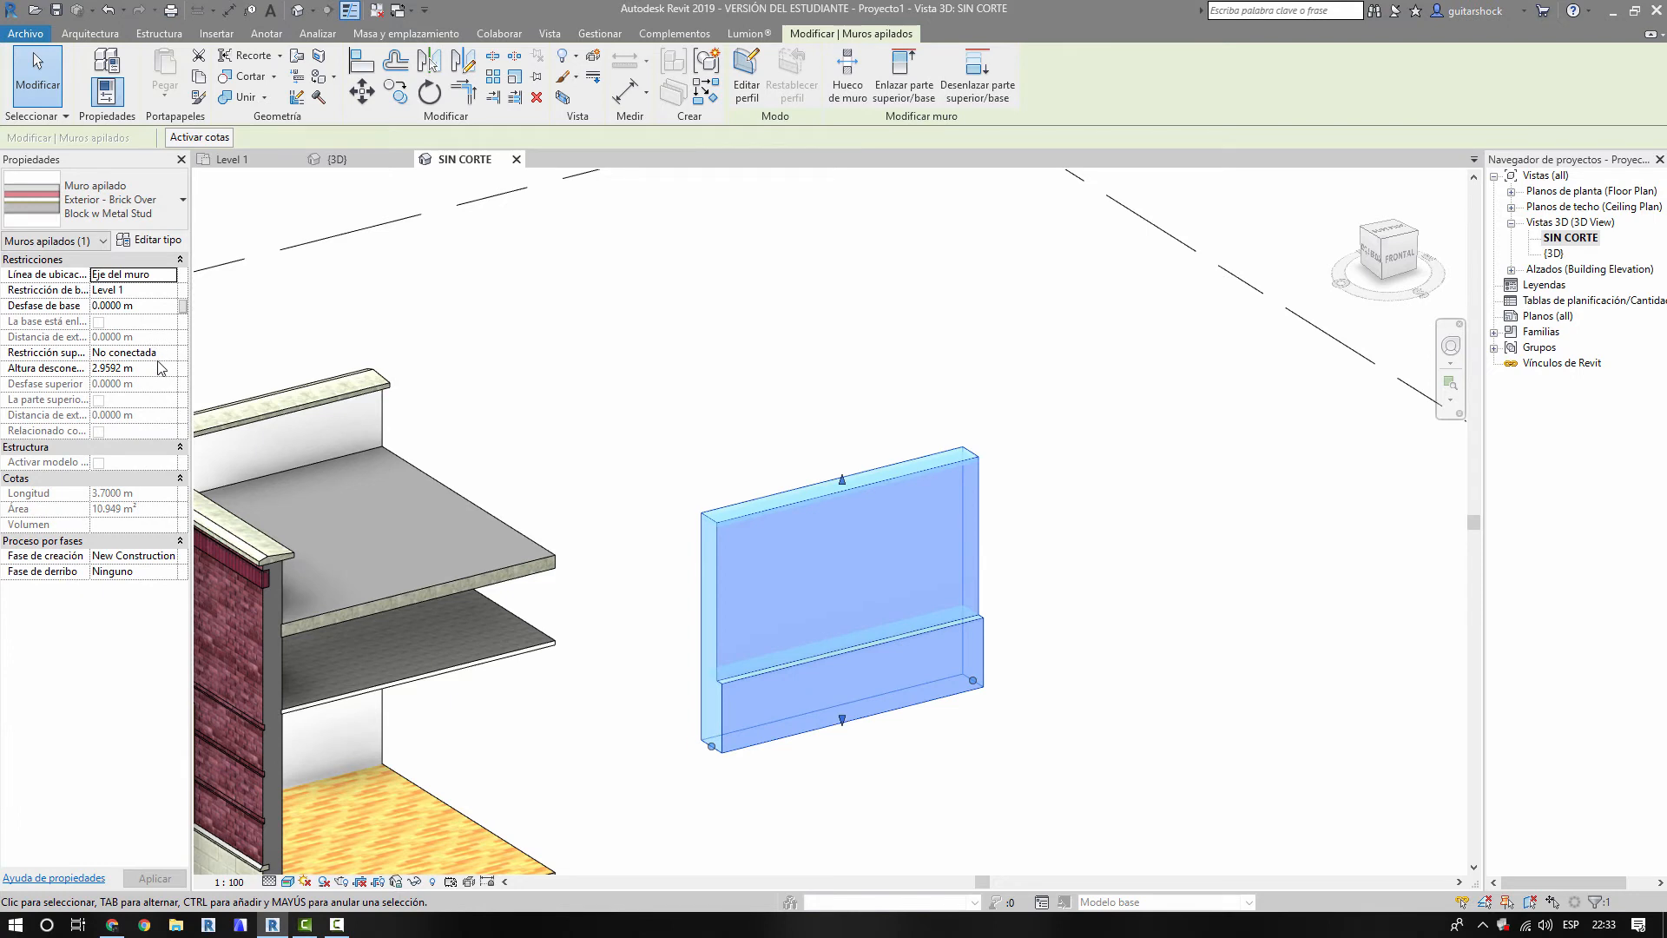
- Set the stacked wall's unconnected height to 3 m
left_click(157, 368)
type("3")
key("Return")
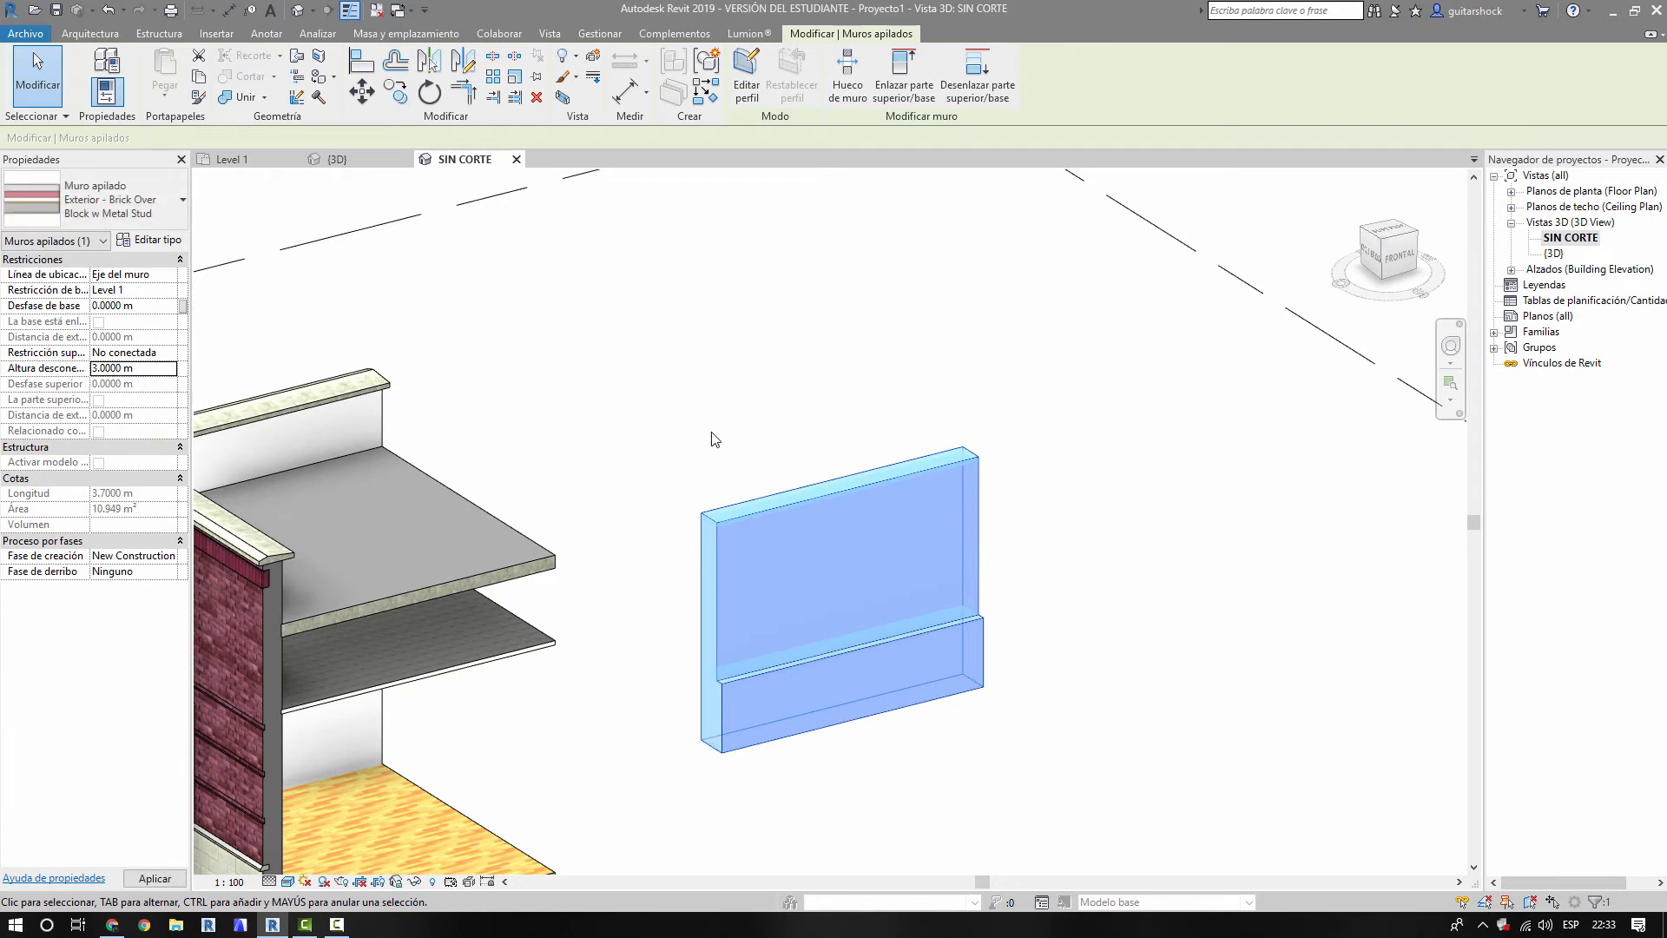
- Set the stacked wall's unconnected height to 2.9 m and deselect the wall
left_click(147, 371)
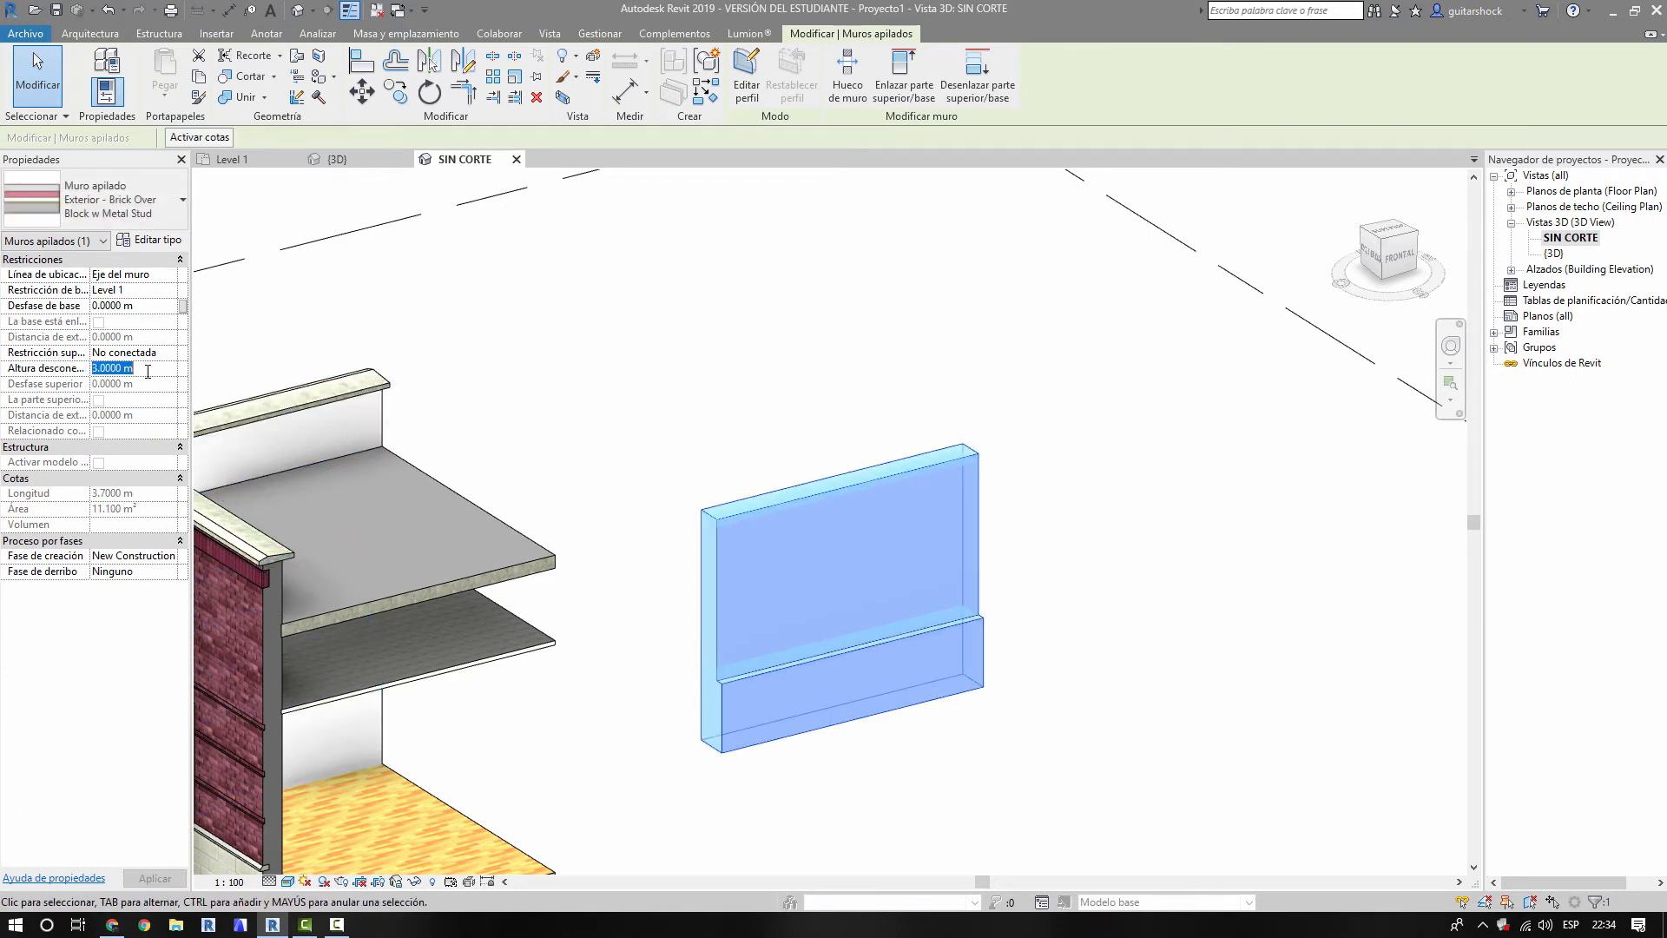
type("2.9")
key("Return")
left_click(1060, 446)
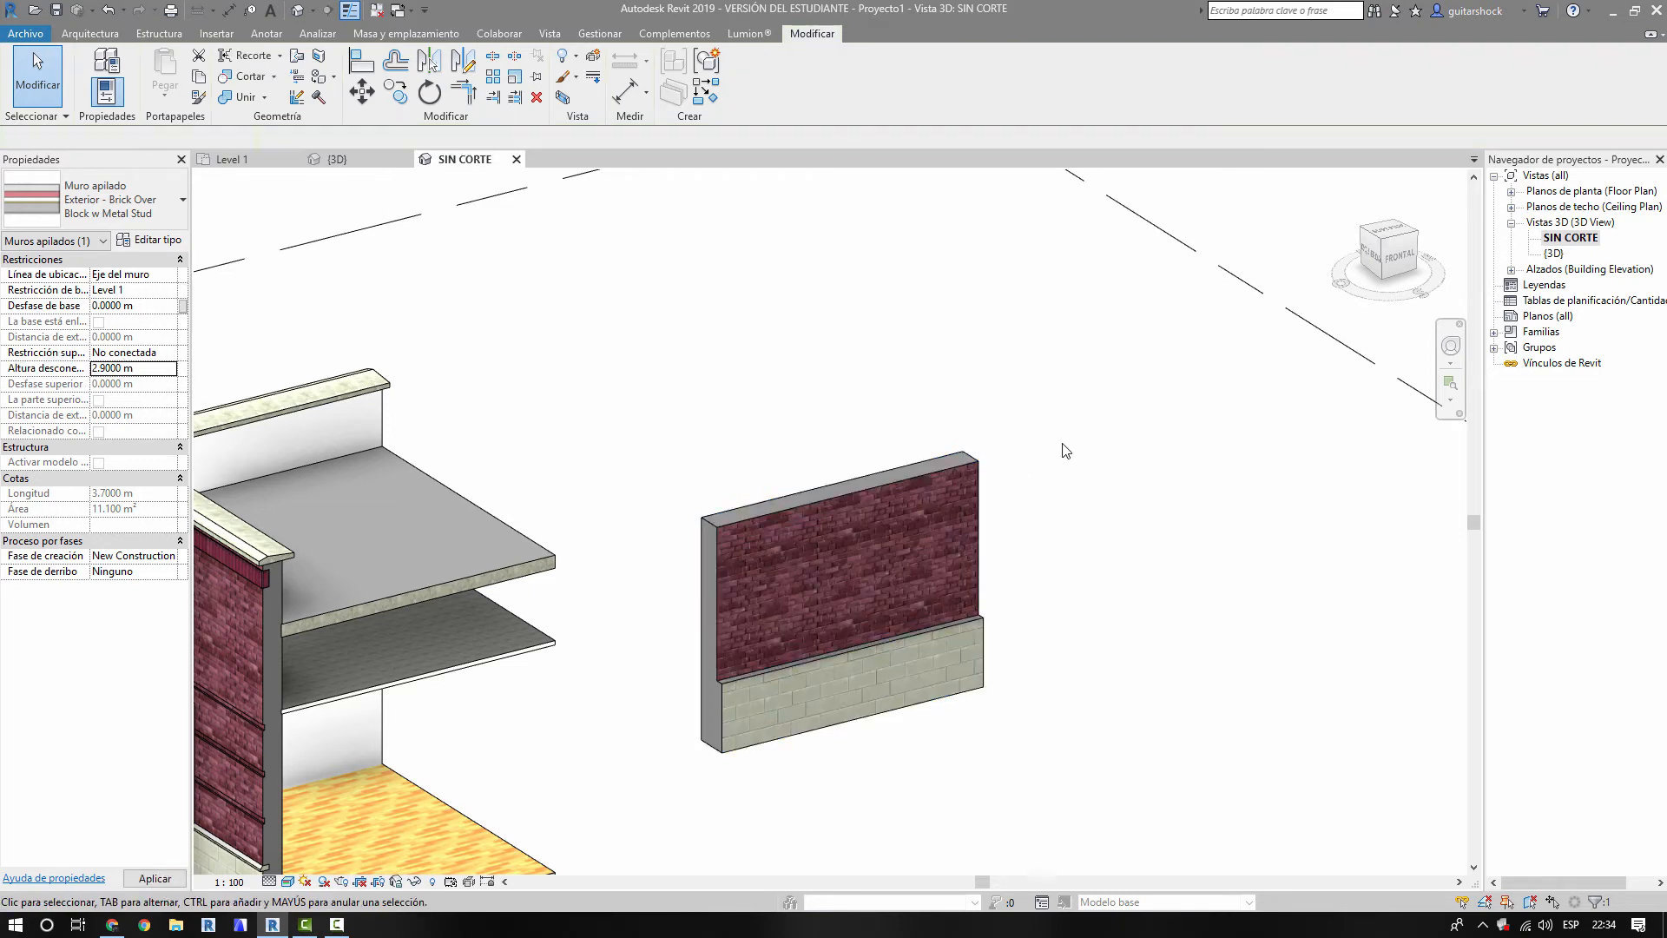
- Try to set the stacked wall's unconnected height to 2.8 m, read the error message and cancel the change
left_click(910, 480)
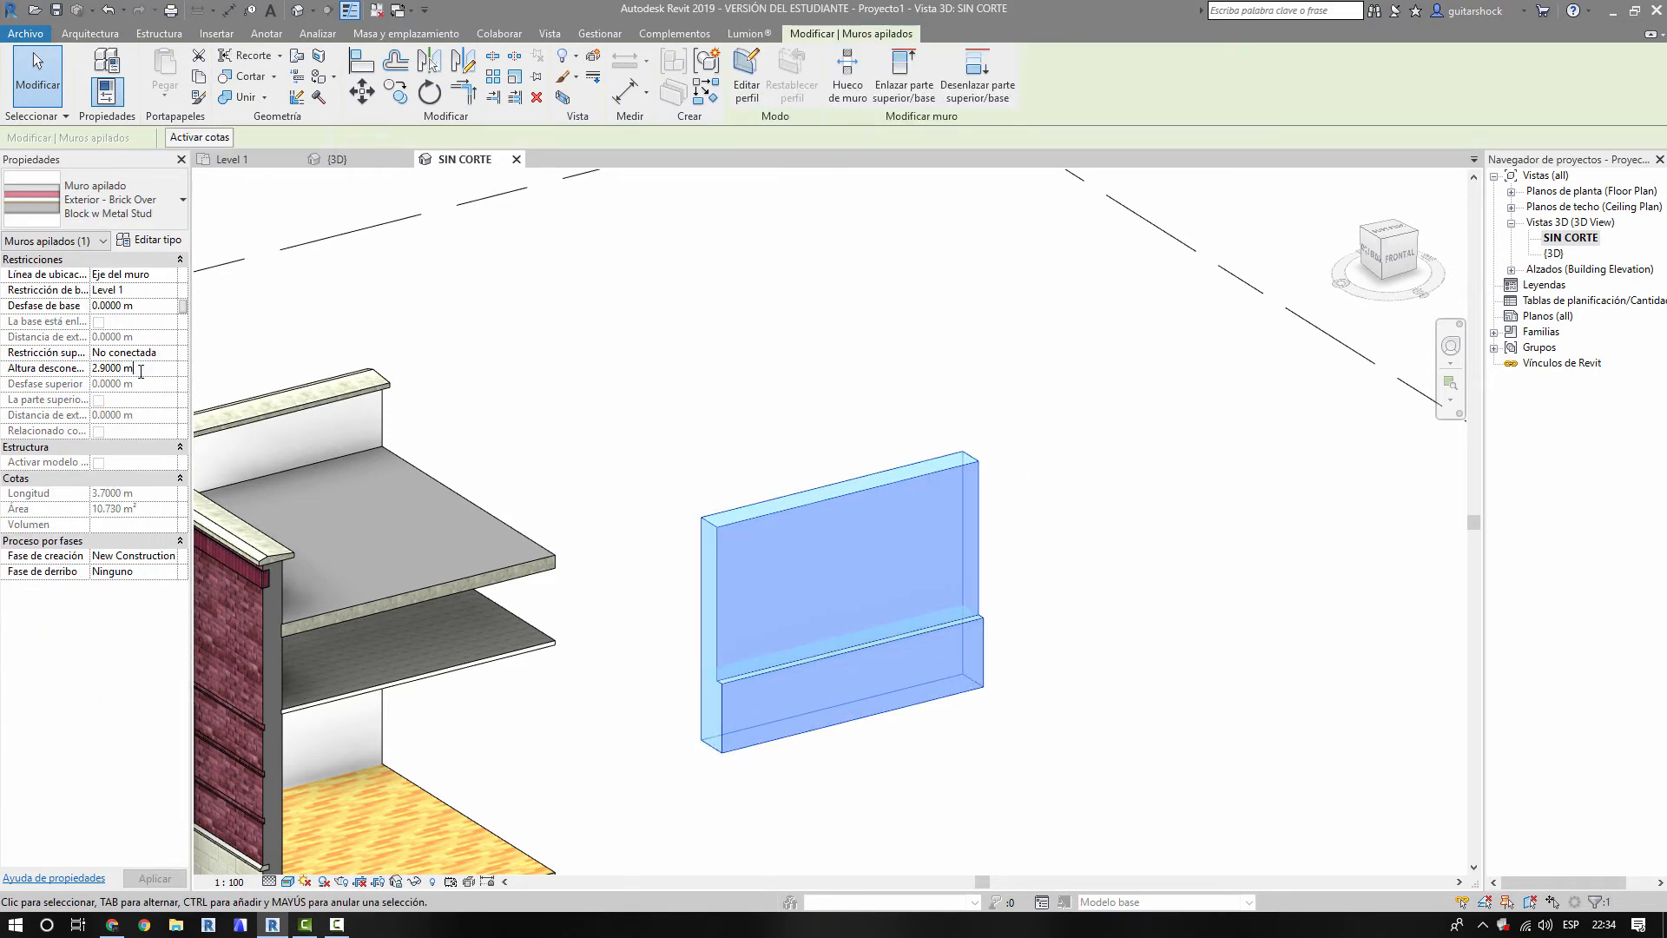
left_click(54, 366)
type("2.8")
key("Return")
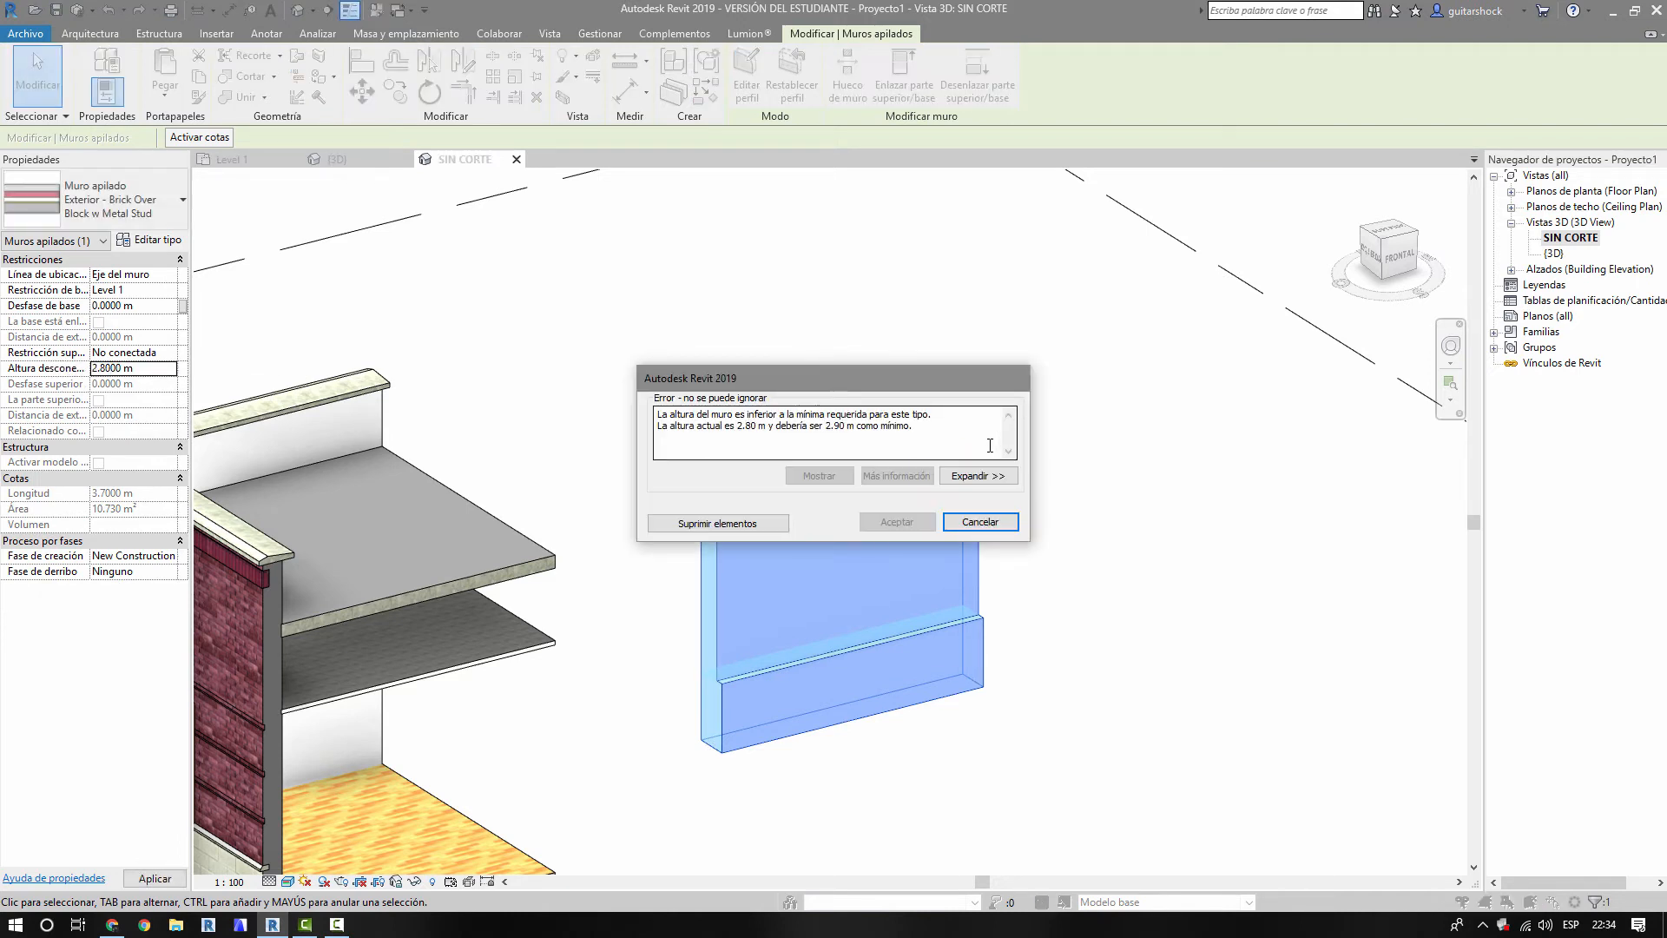
left_click_drag(797, 385, 1172, 421)
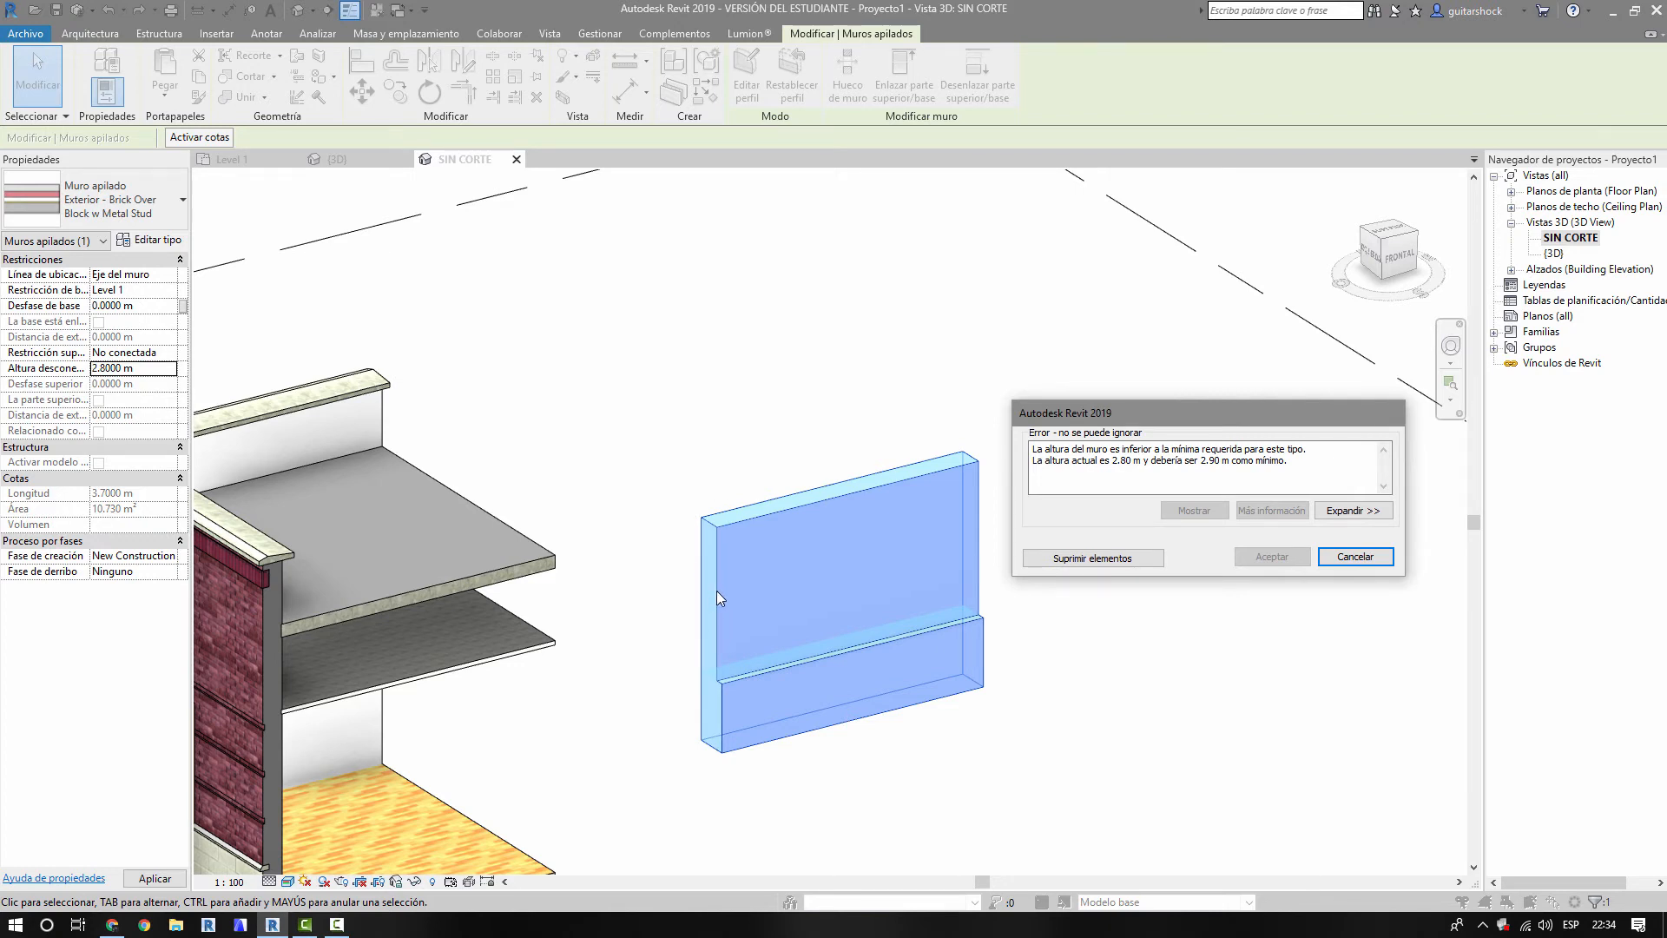
left_click_drag(1292, 461, 1006, 467)
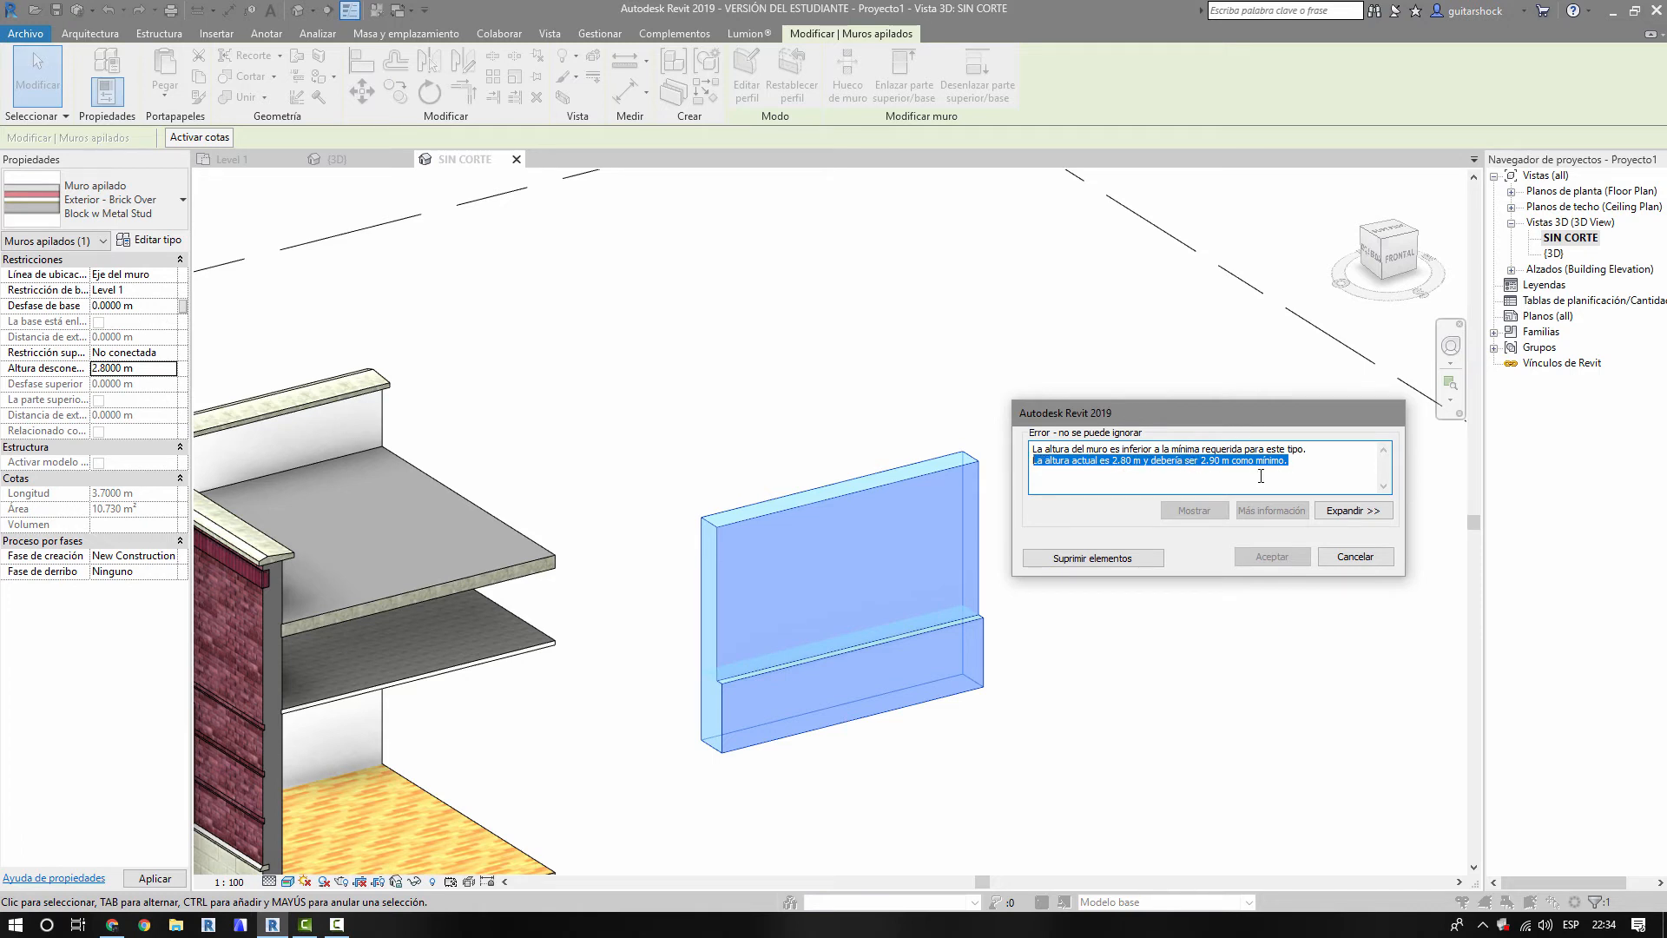
left_click(1355, 556)
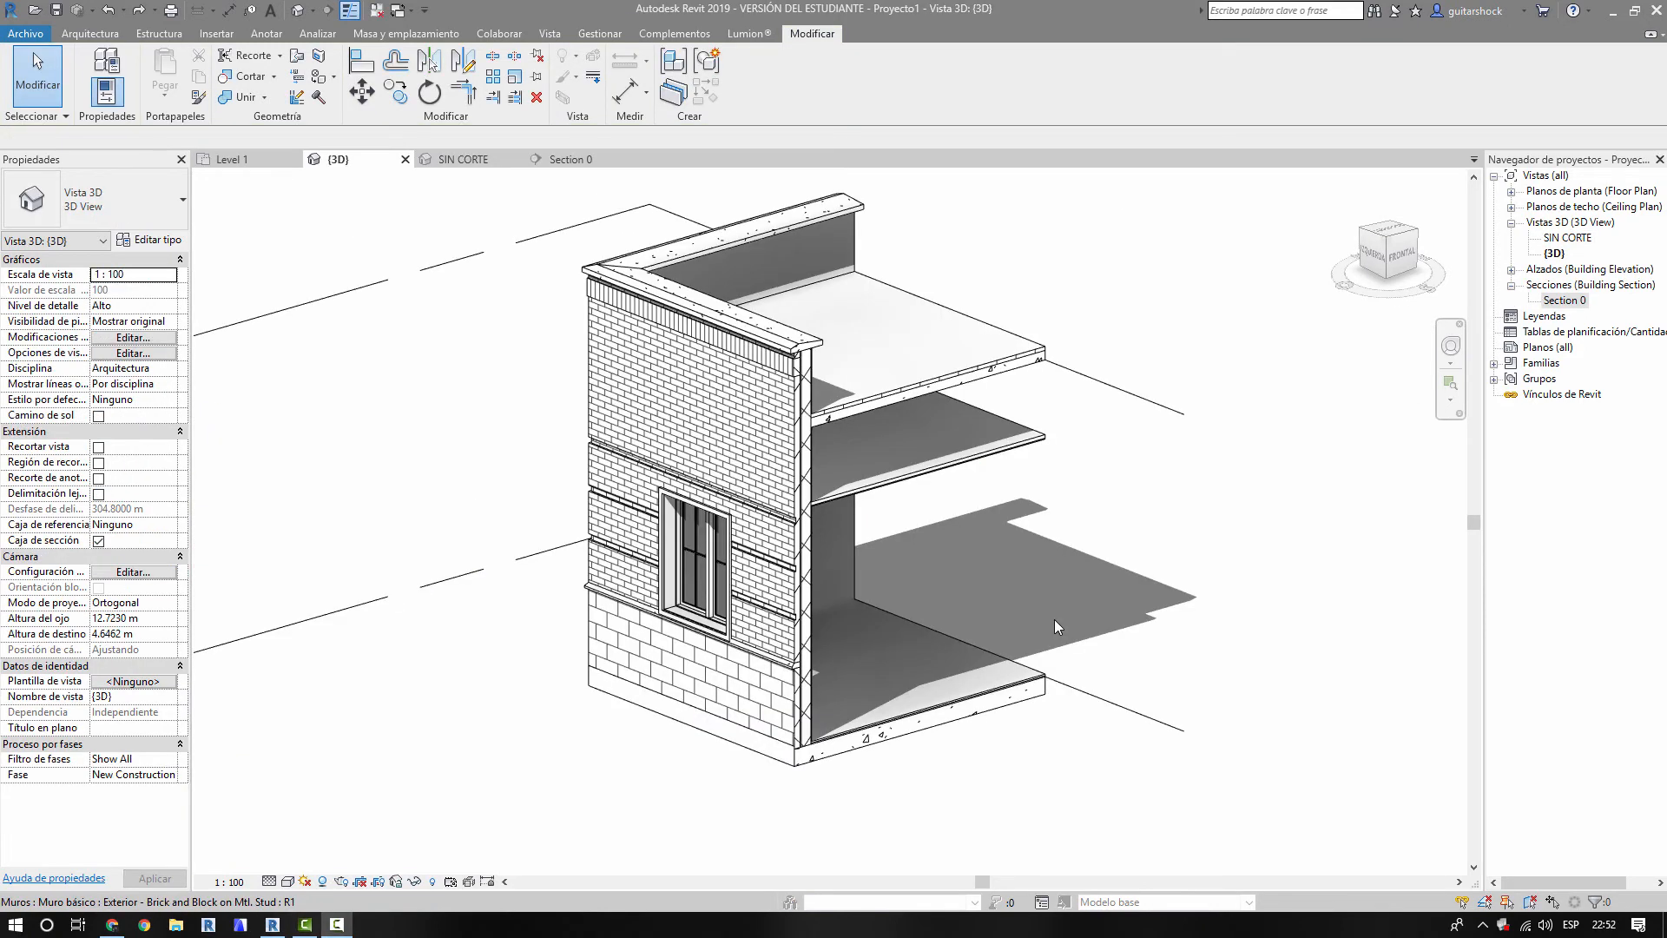
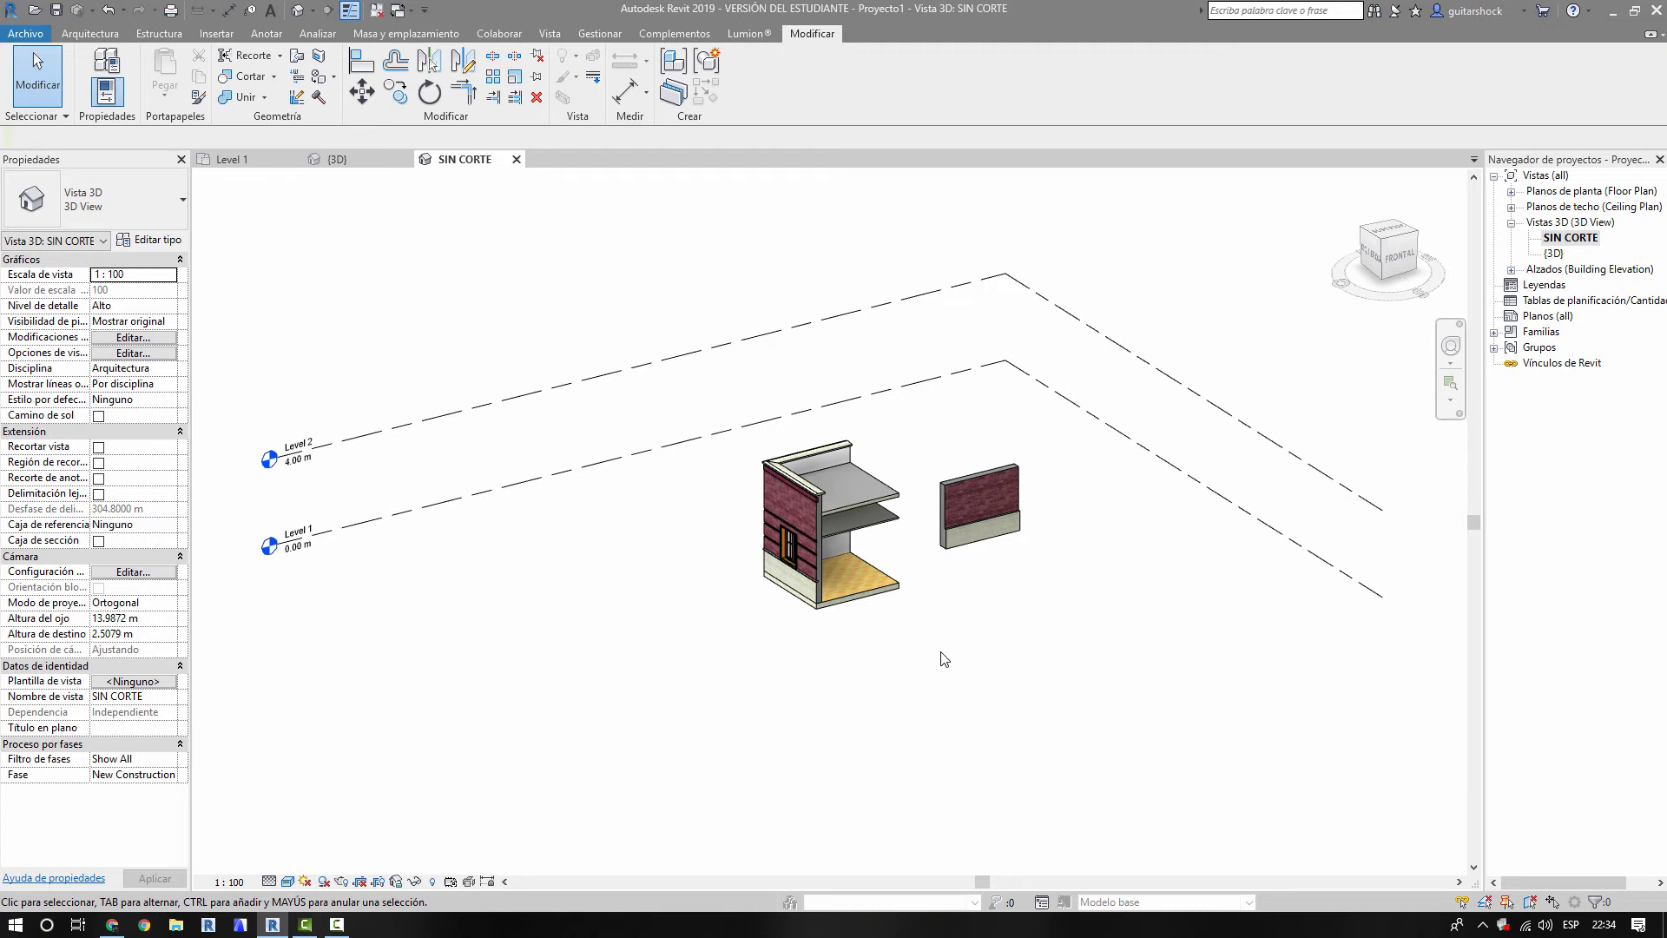
- Inspect the building corner's wall, ceiling and slab in the SIN CORTE view, and switch to the {3D} view
scroll(864, 657, "up", 6)
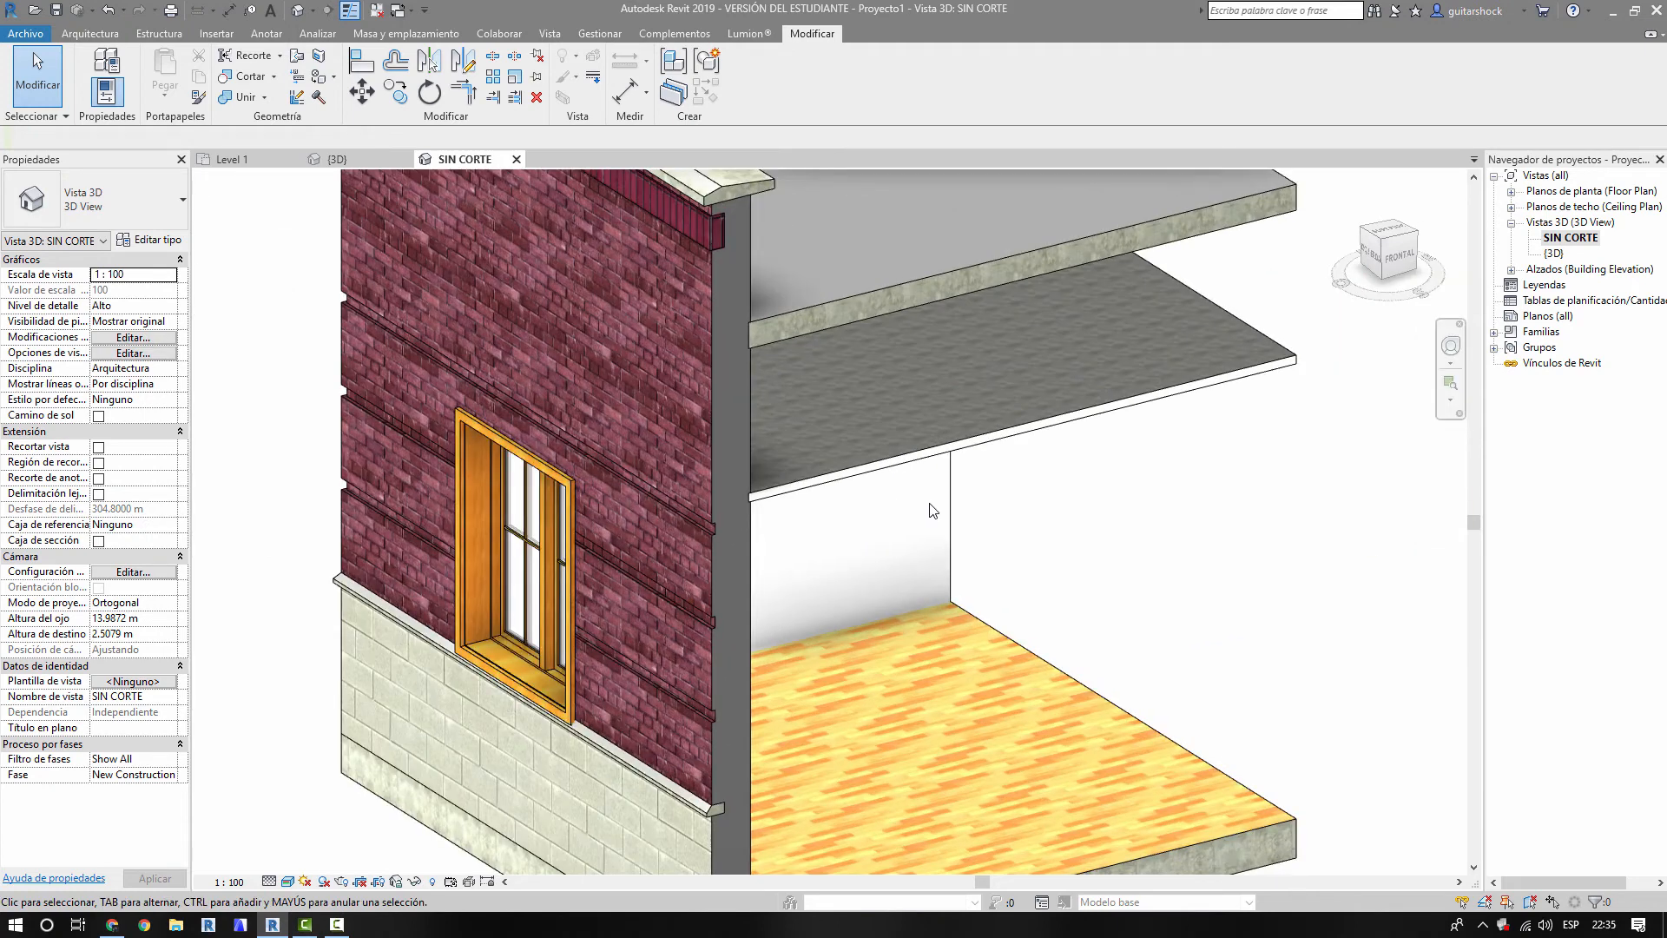
middle_click_drag(932, 509, 797, 647)
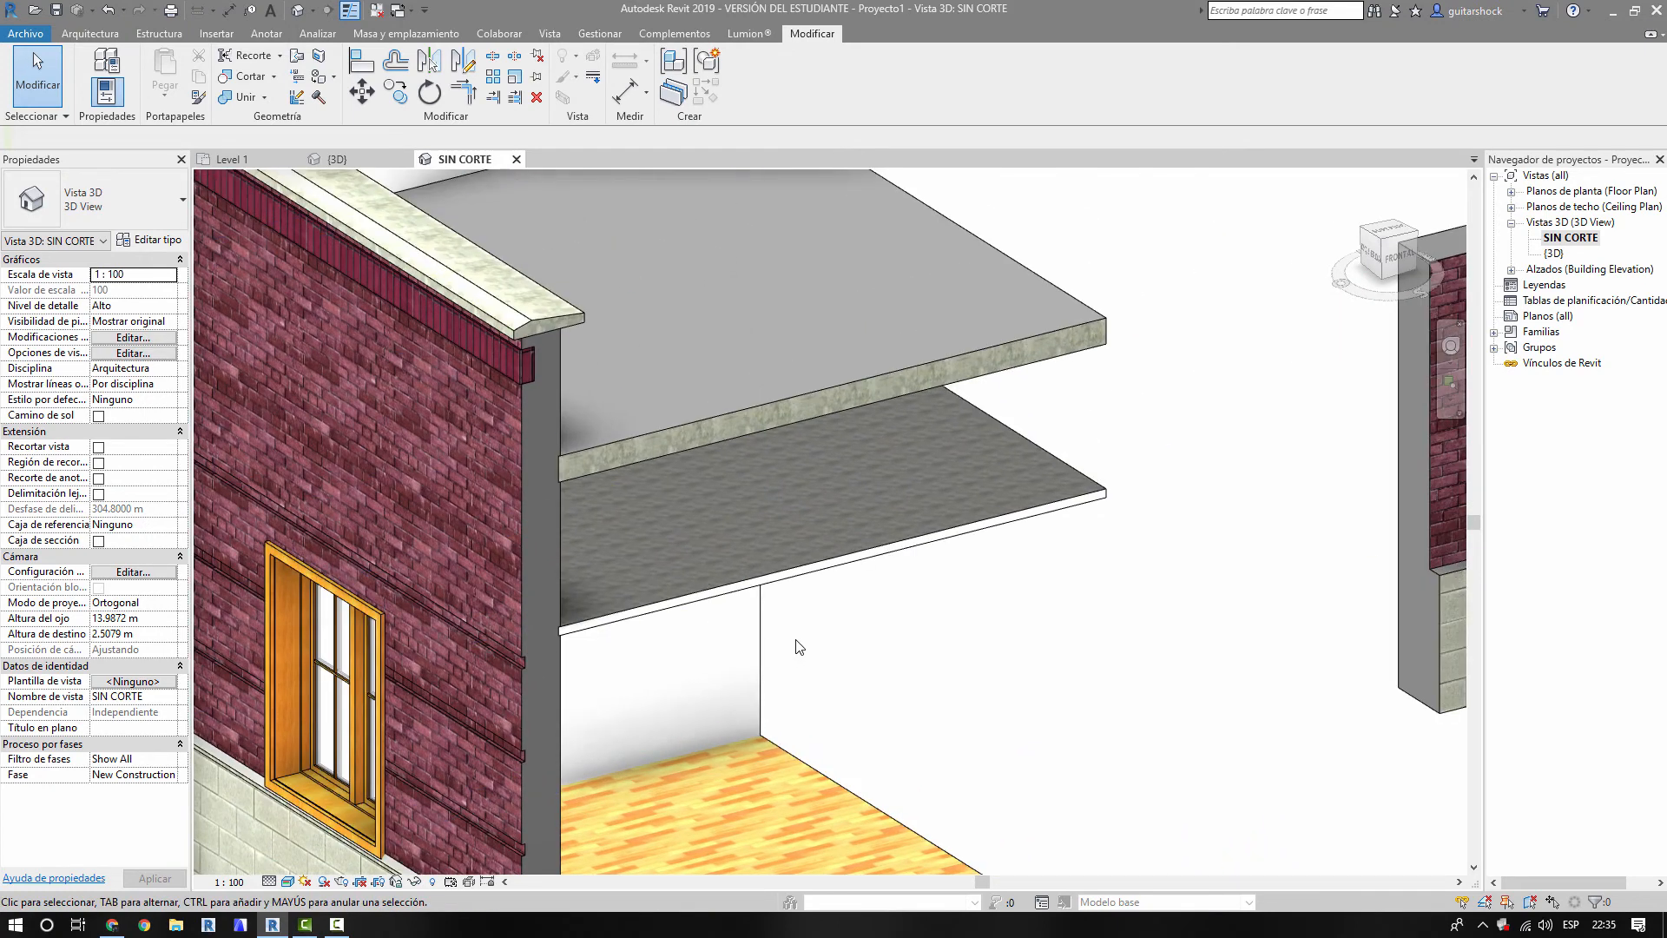
scroll(798, 639, "down", 5)
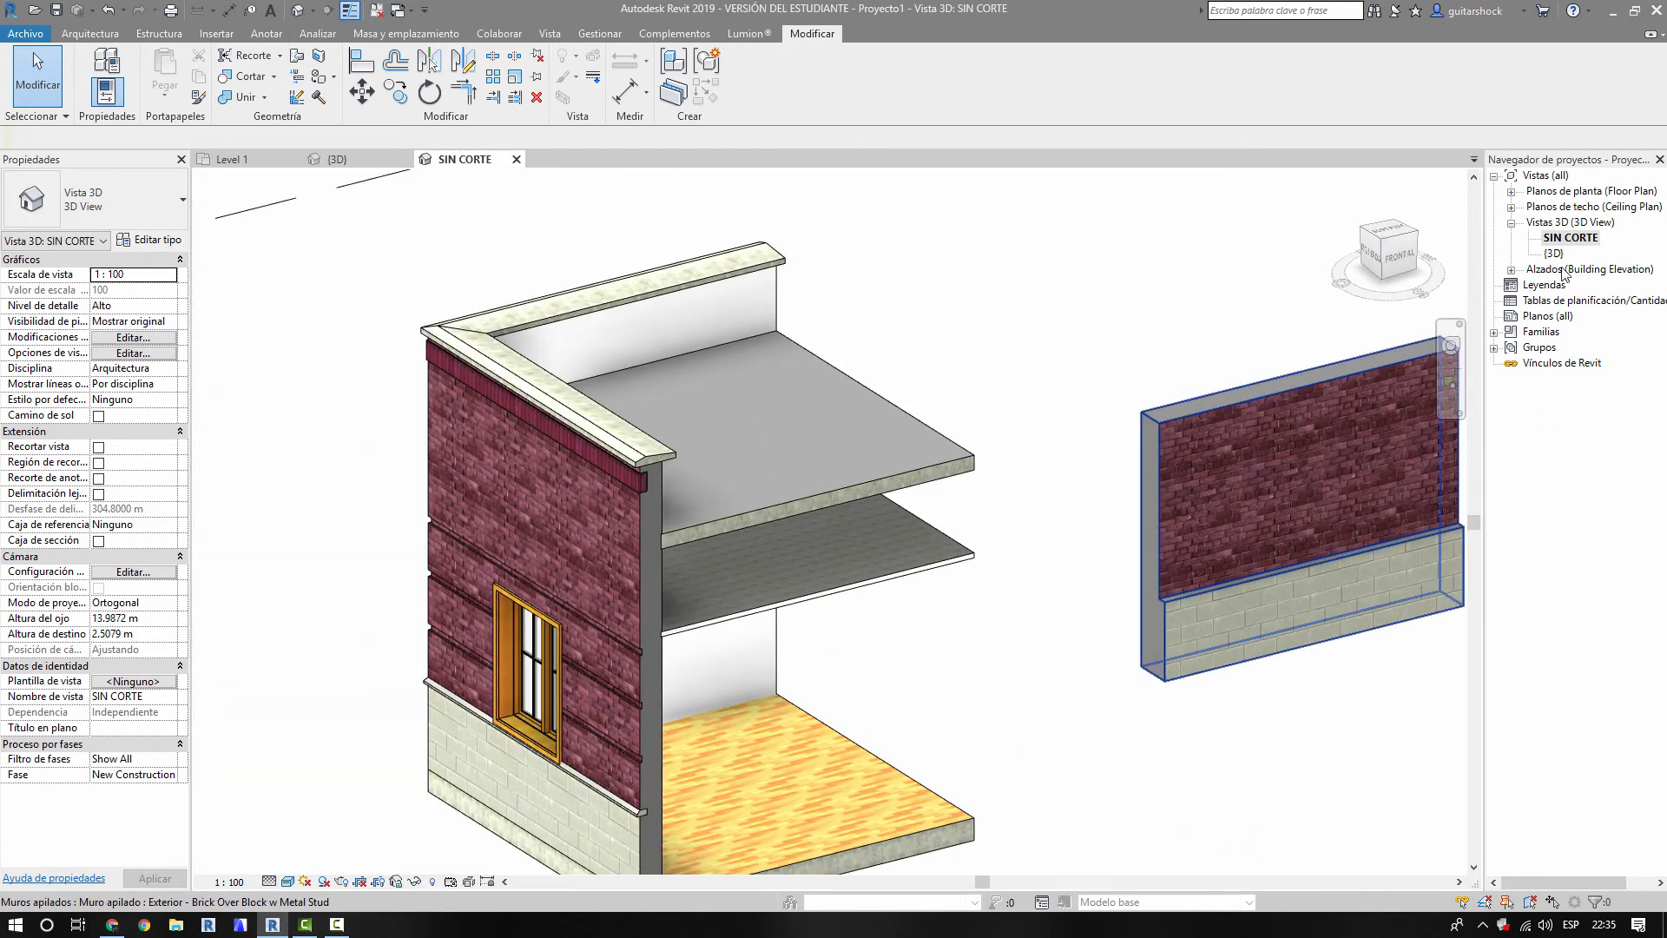
key("ctrl+Tab")
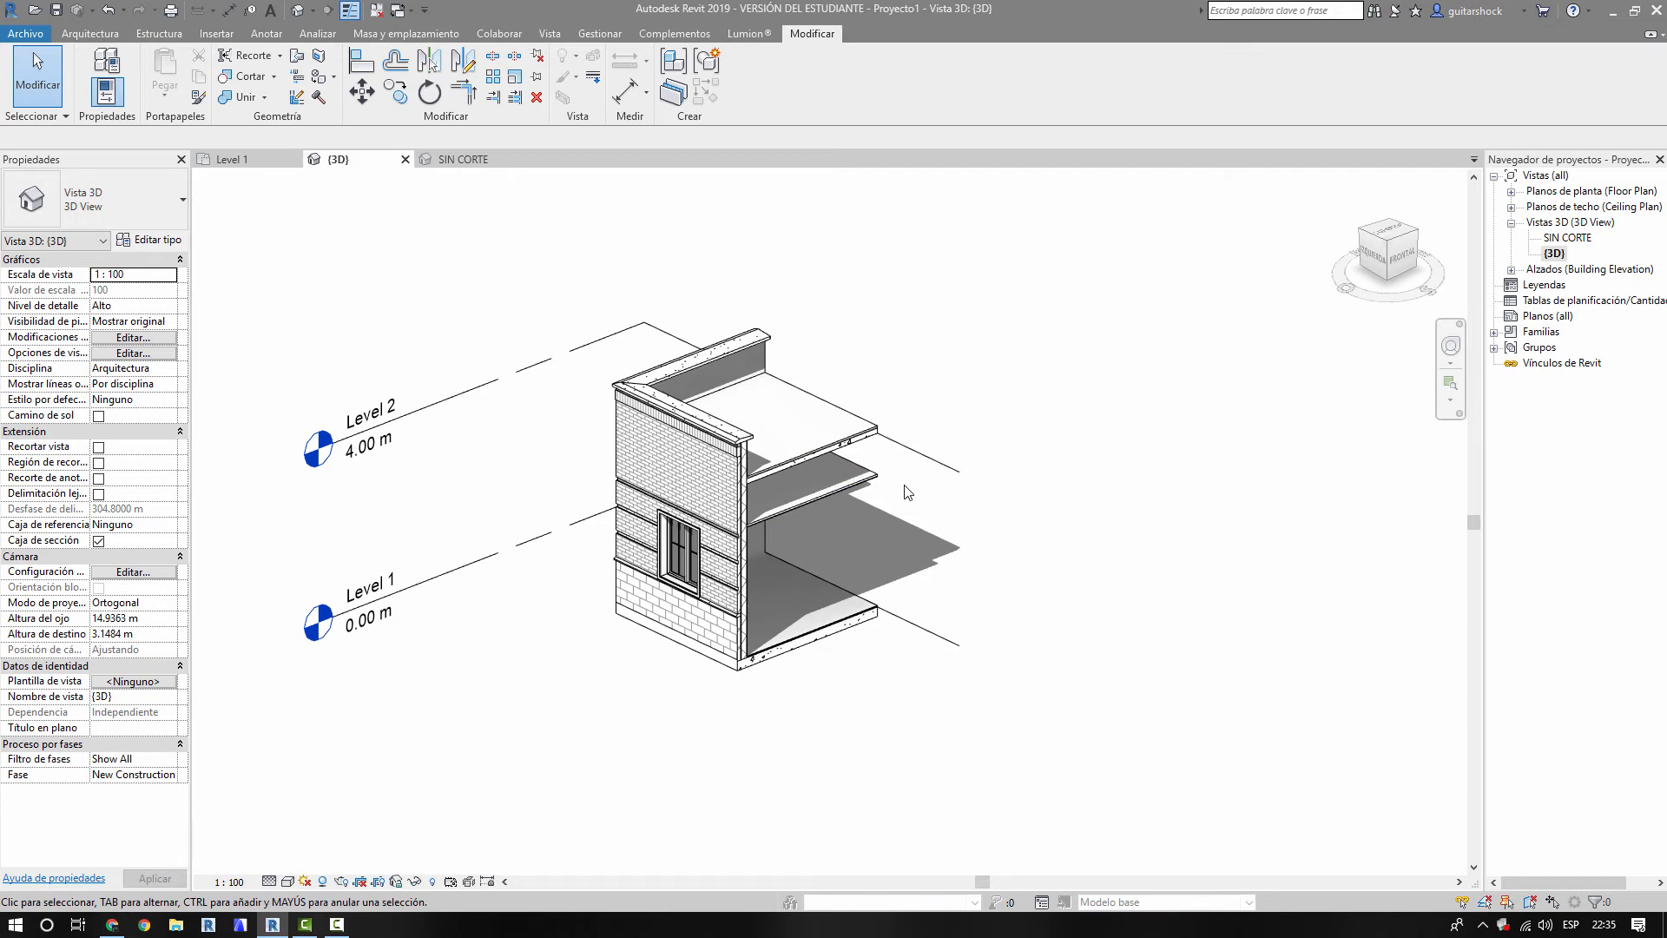
middle_click_drag(910, 493, 1101, 494)
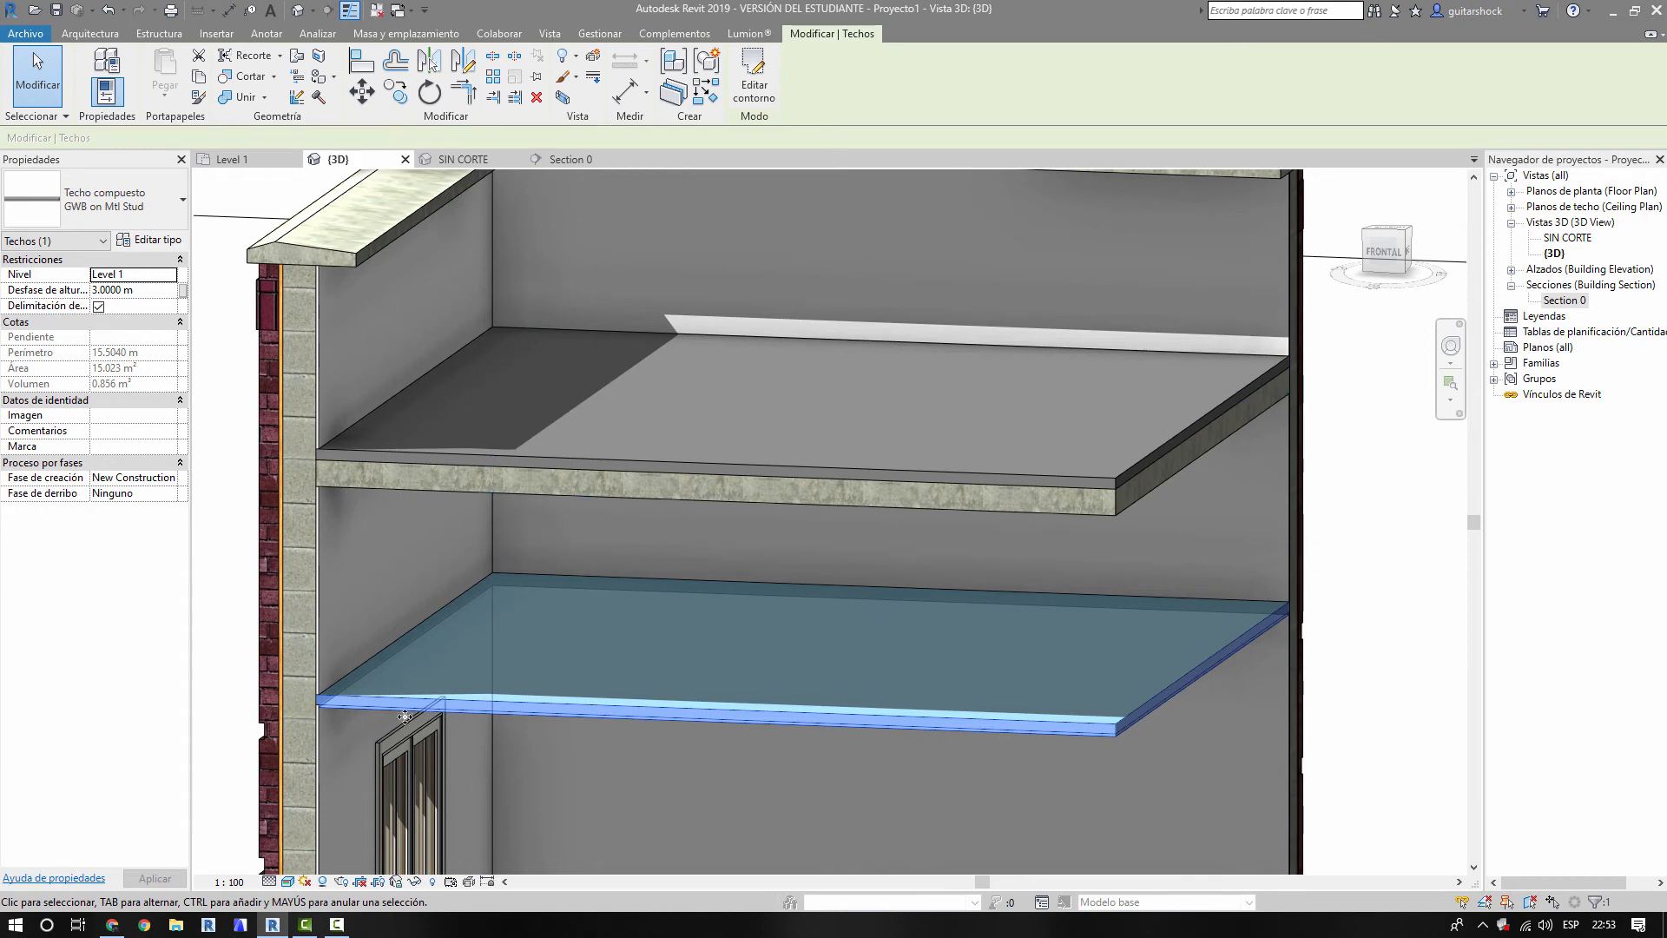
- In the Section 0 view, make the temporary dimension between the selected ceiling and the slab above permanent
left_click(279, 157)
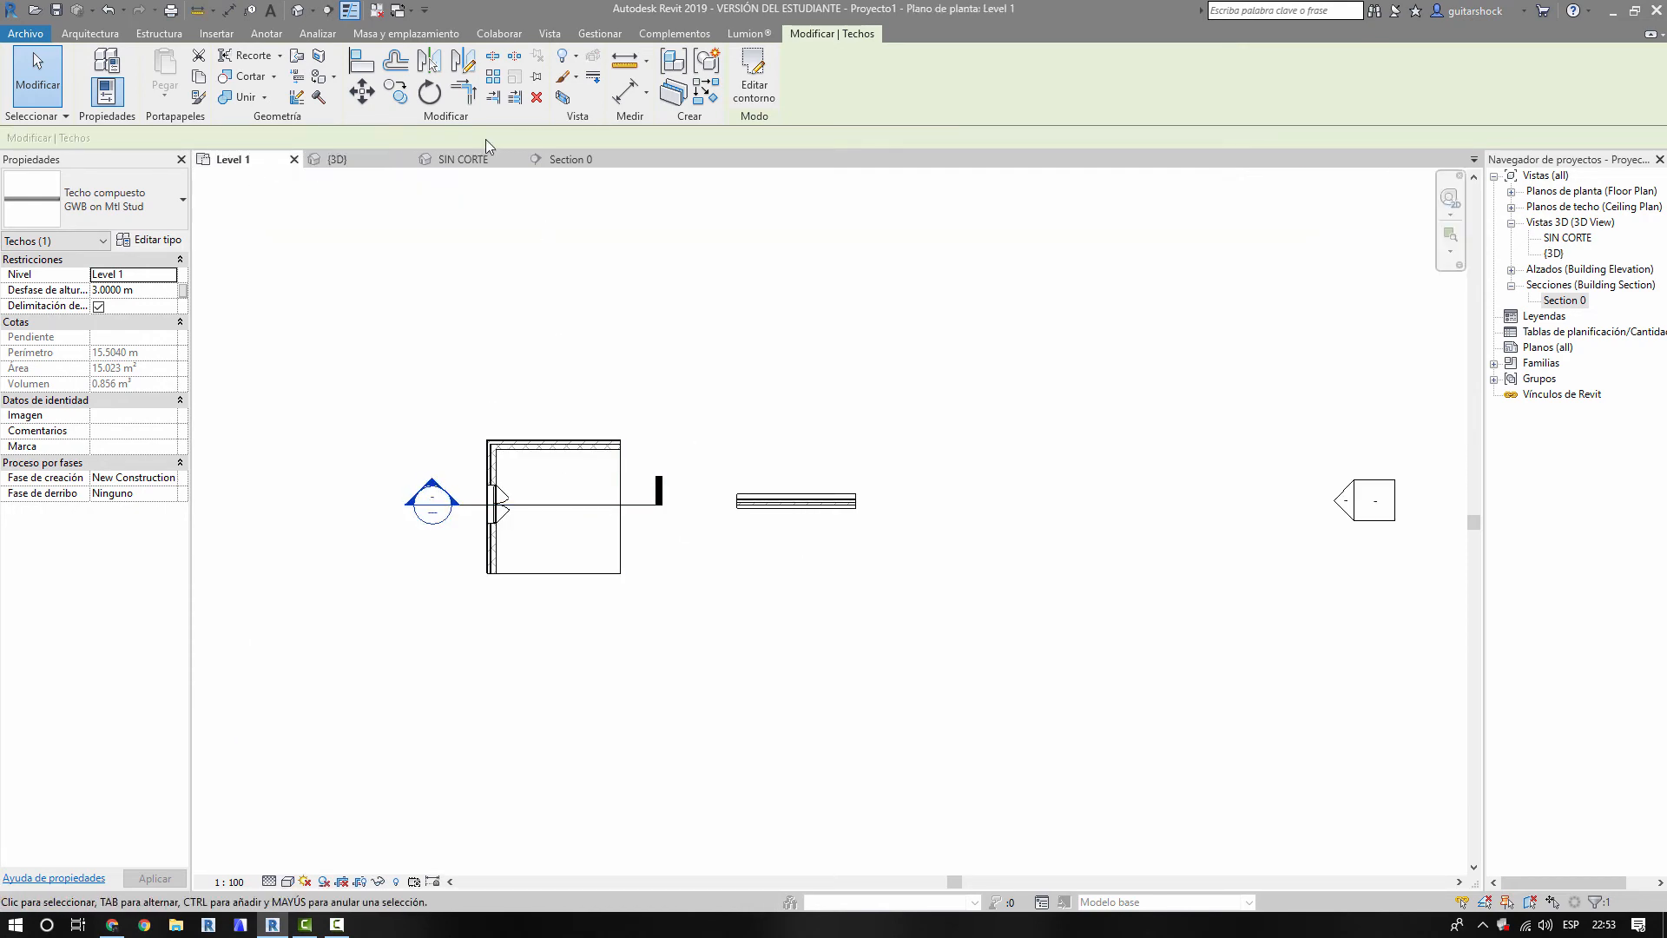
left_click(372, 162)
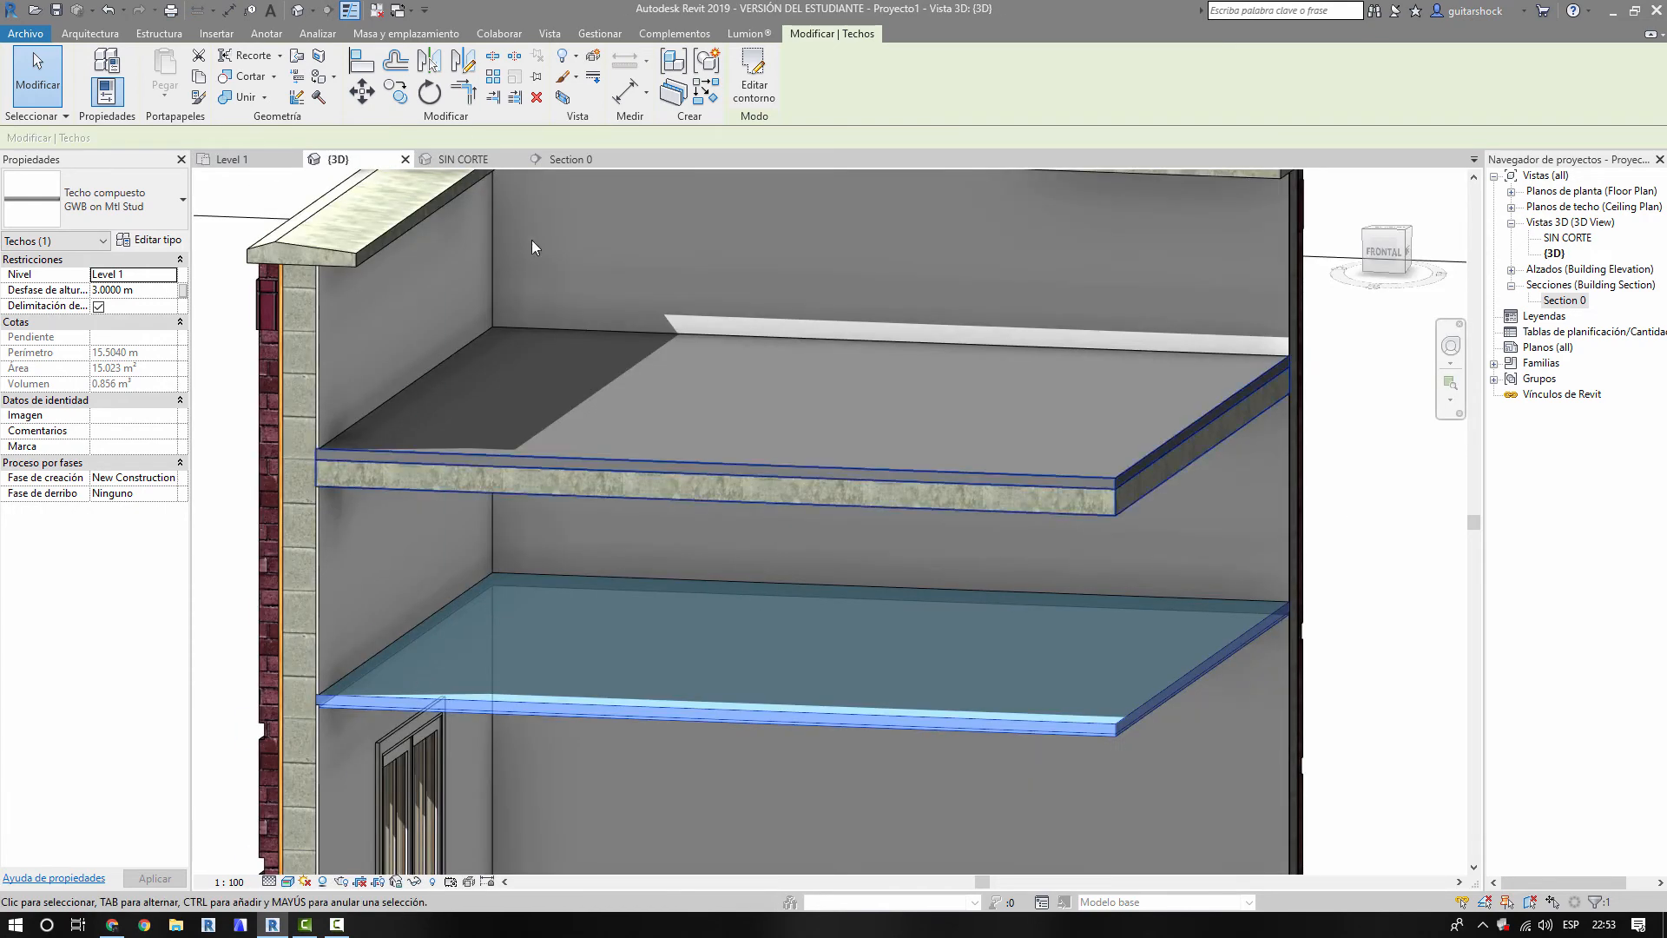
left_click(565, 158)
scroll(879, 523, "up", 4)
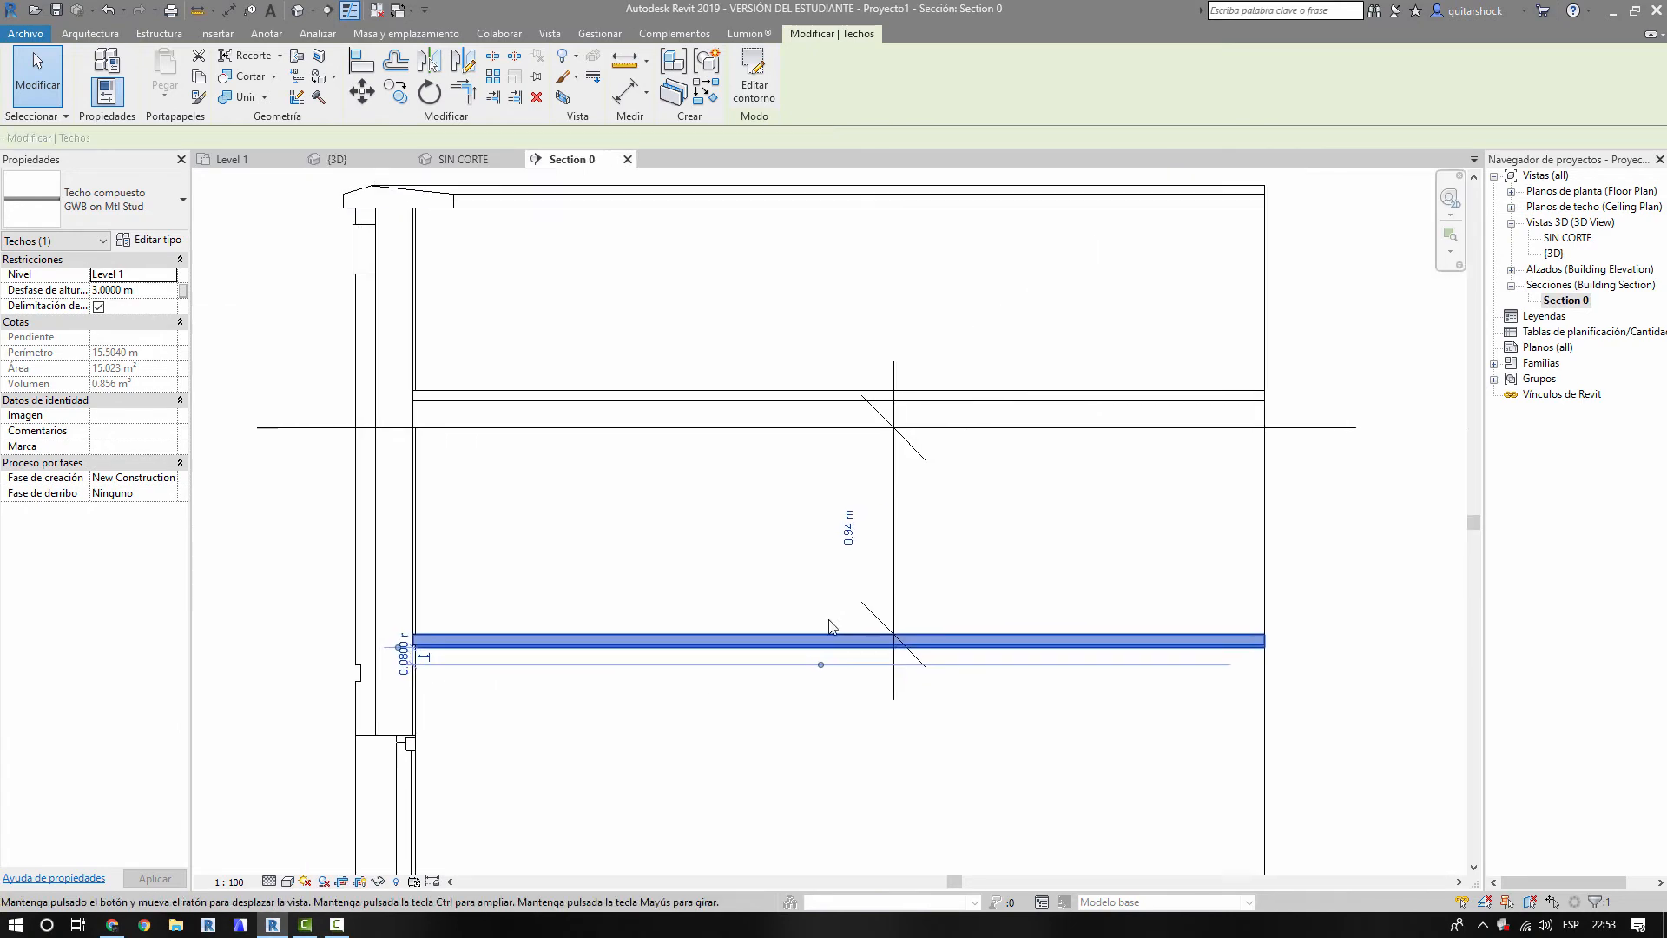
left_click(889, 529)
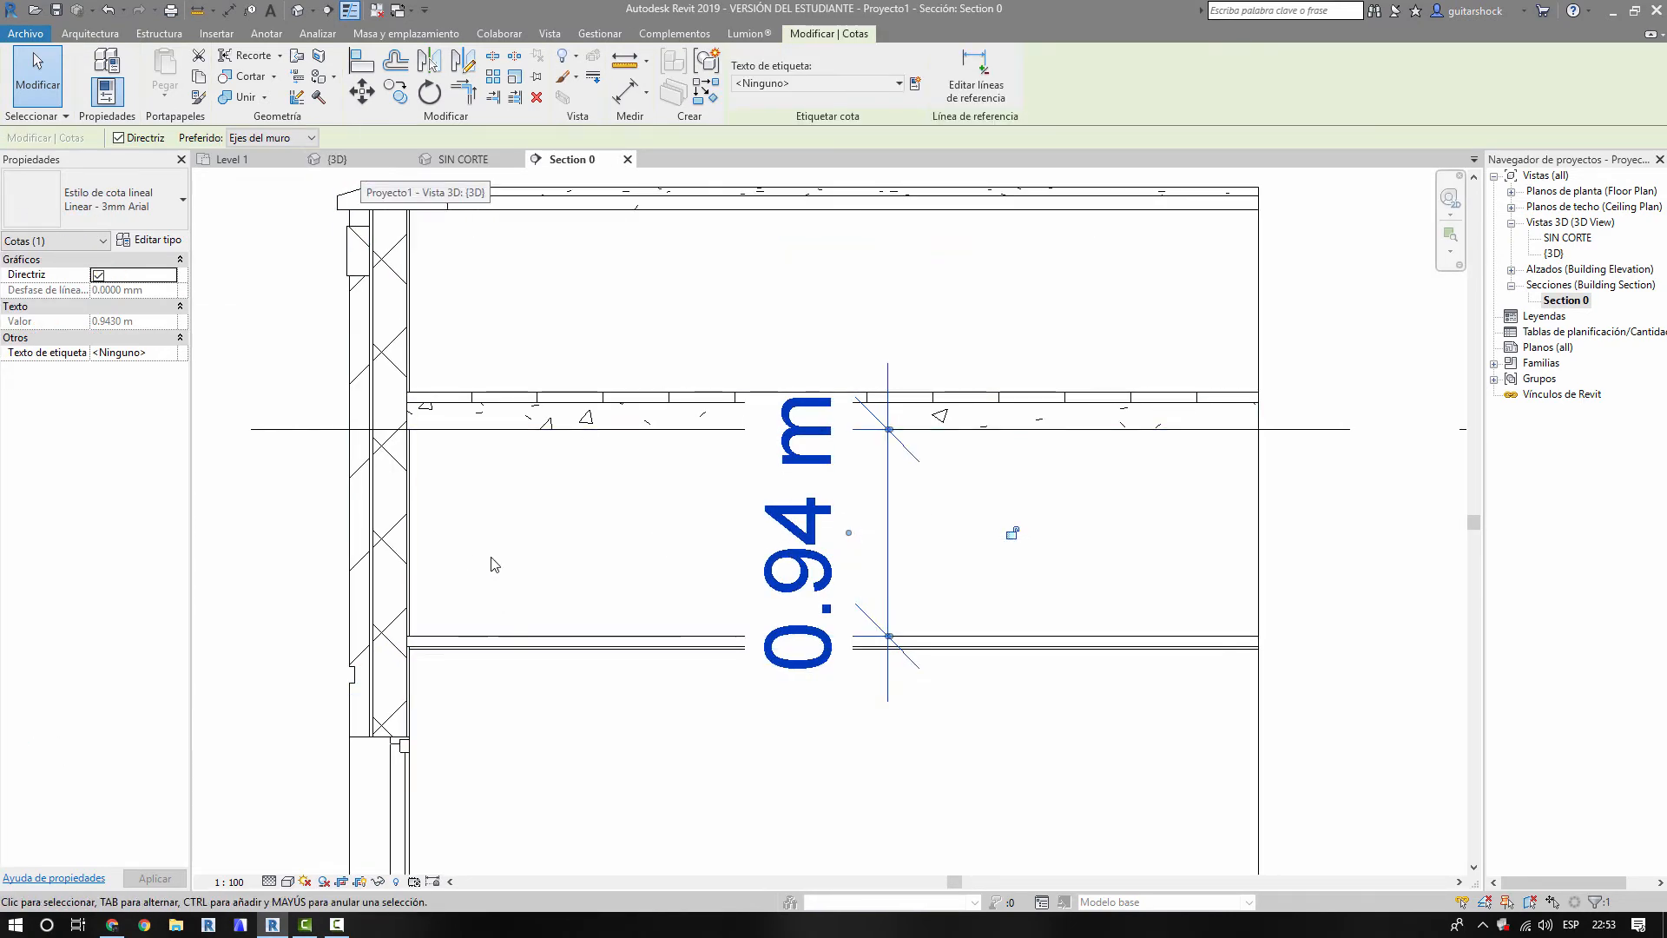
- From the {3D} view, insert a new layer in the GWB on Mtl Stud ceiling's structure, placed above the upper core boundary
left_click(243, 160)
left_click(362, 162)
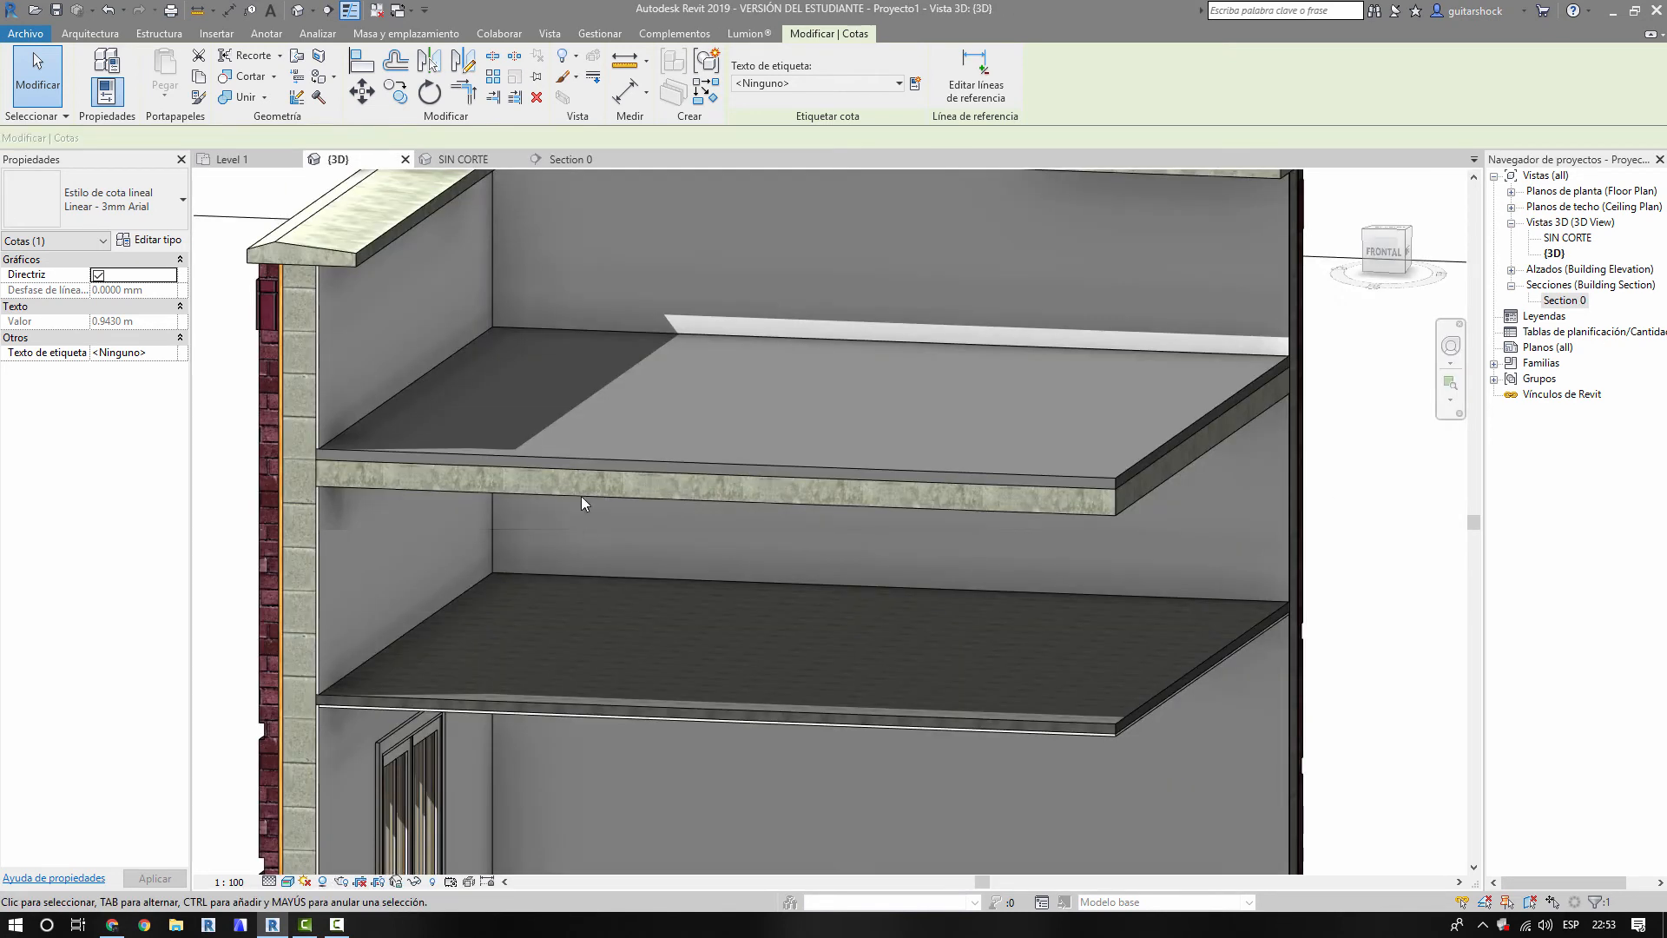
left_click(502, 719)
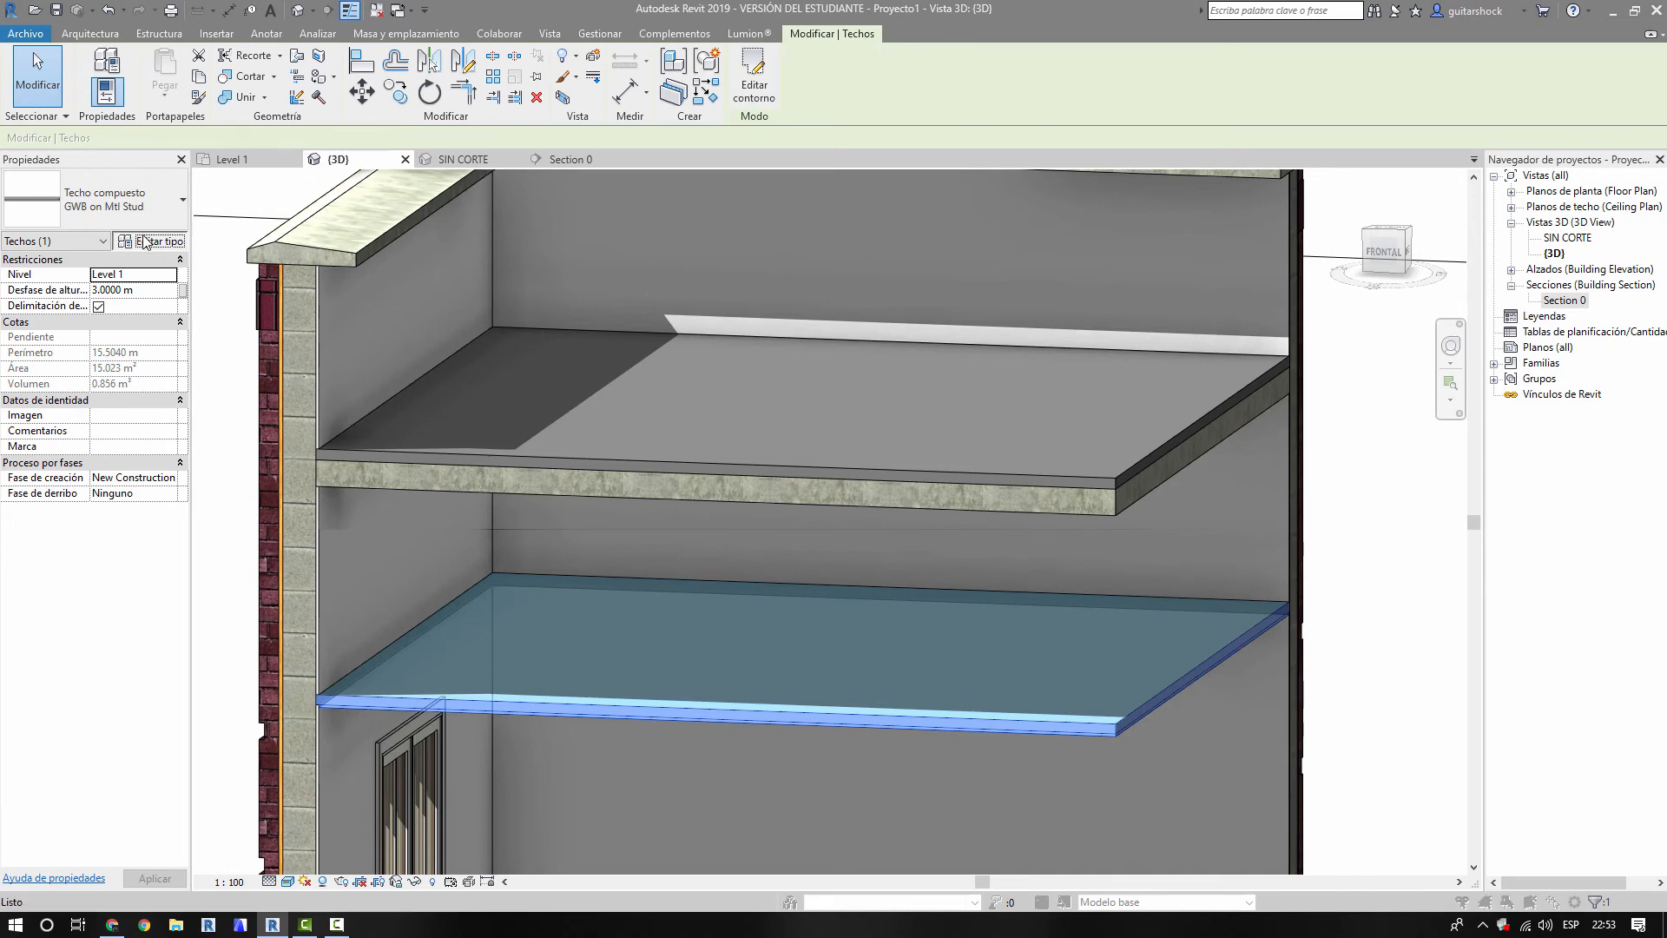
left_click(139, 240)
left_click(1177, 528)
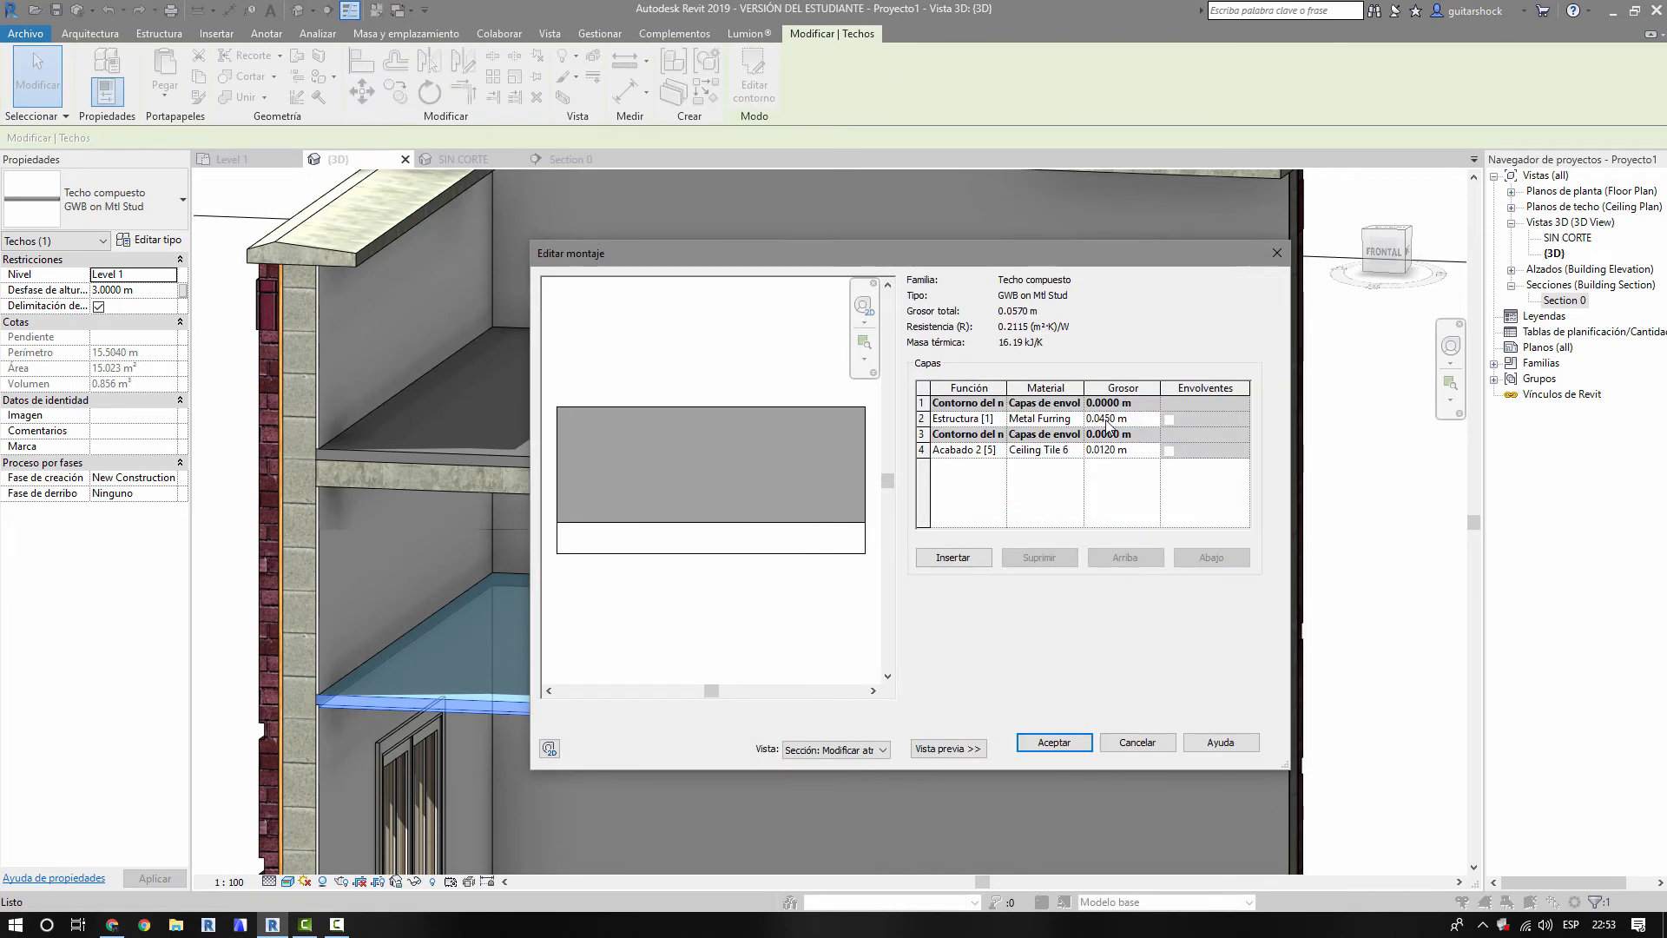
left_click(973, 421)
left_click(953, 557)
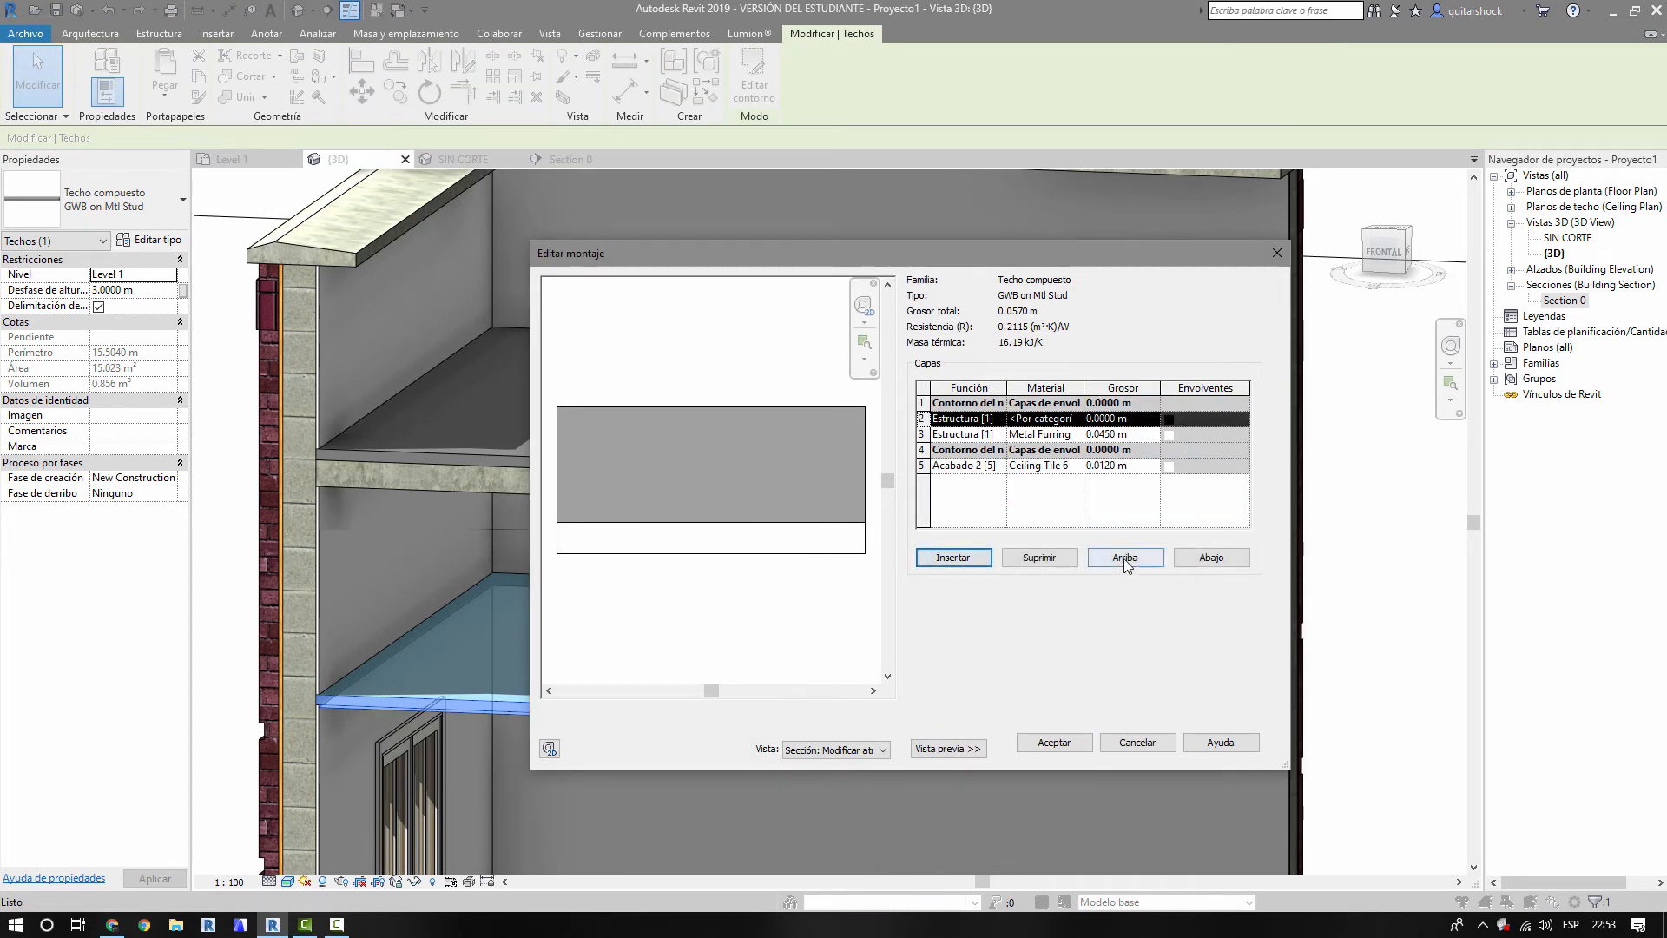
left_click(1124, 556)
- Give the new ceiling layer the Capa térmica/de aire [3] function, Air material and 0.94 m thickness, and accept the type changes
left_click(997, 407)
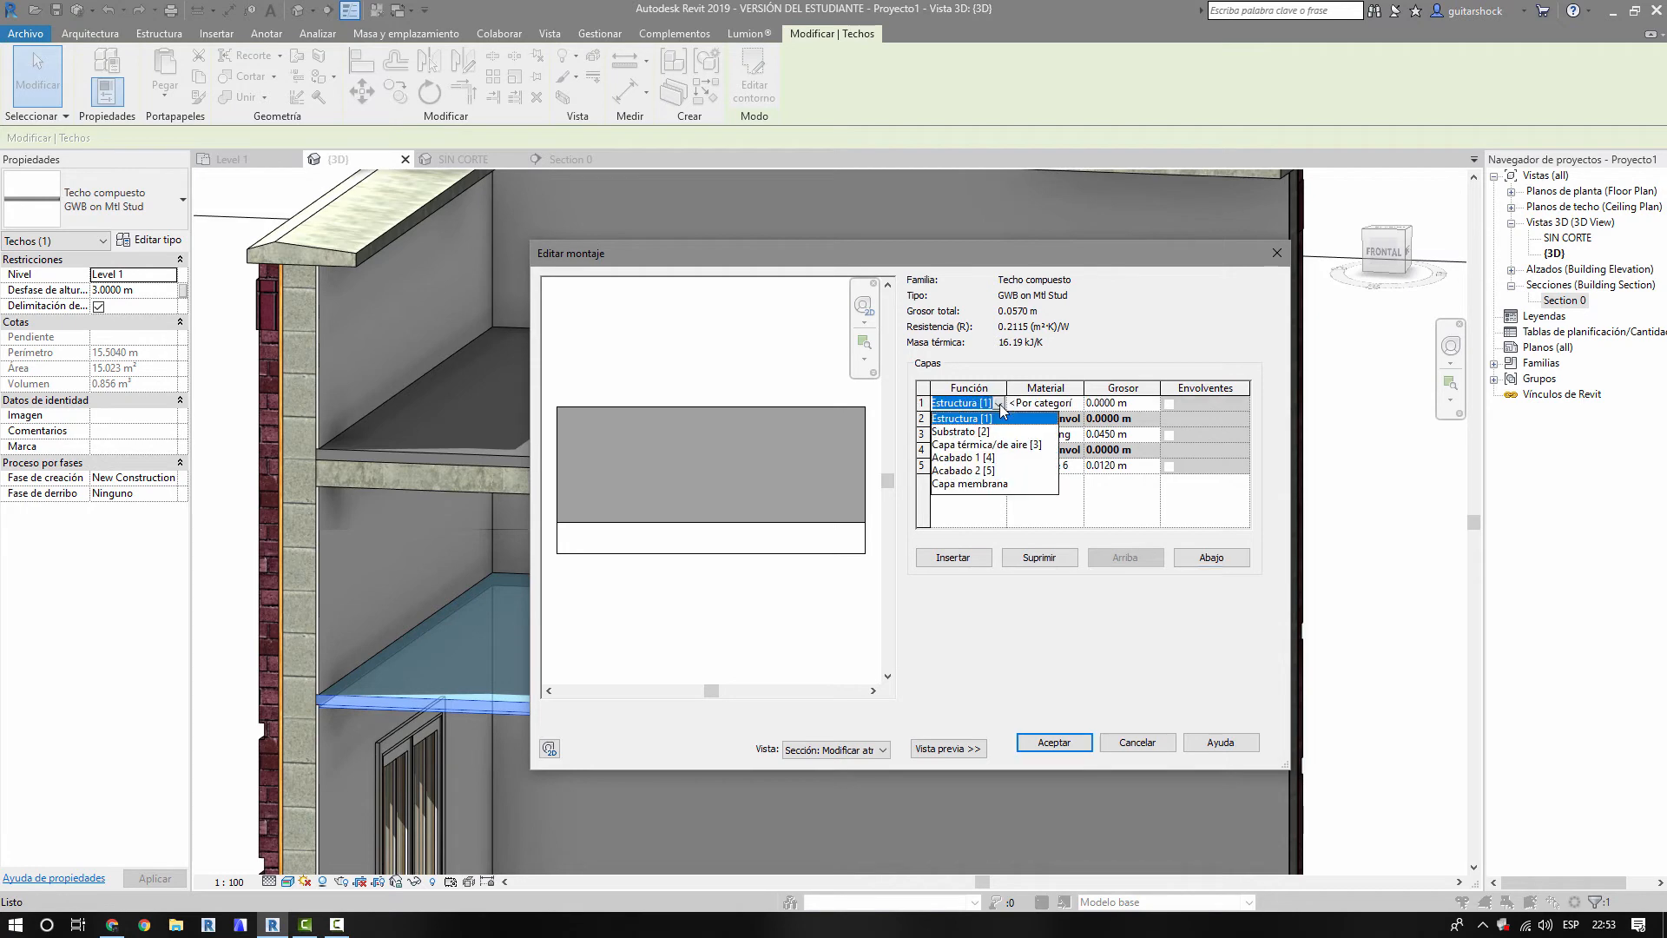
left_click(997, 449)
left_click(1077, 404)
left_click(1076, 403)
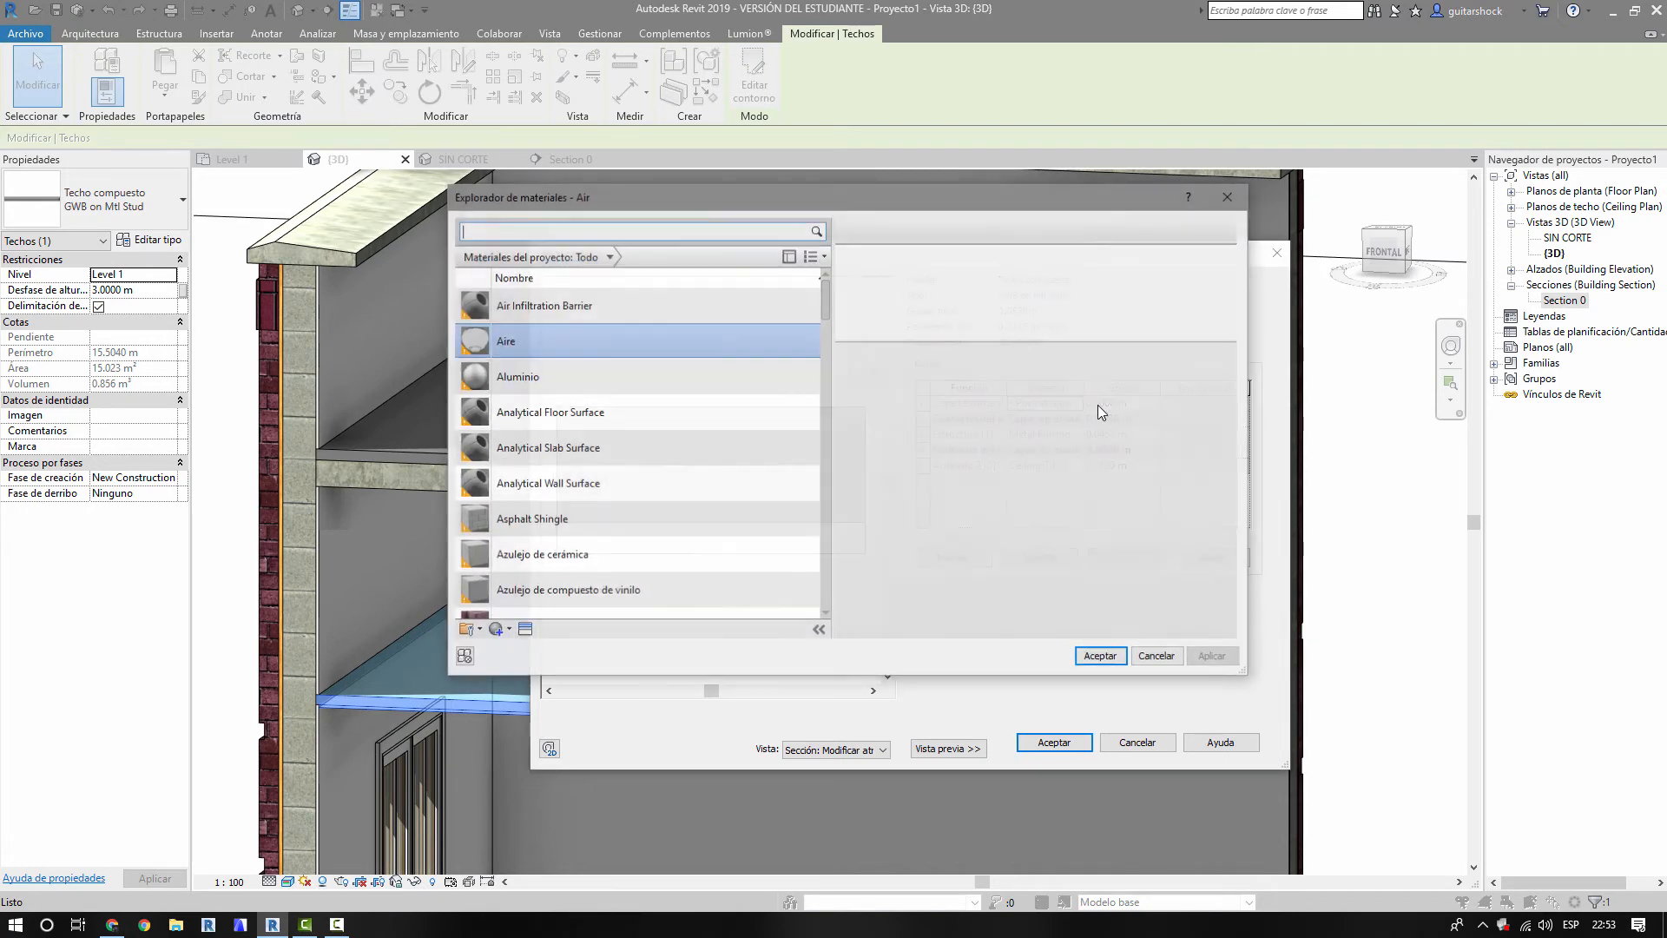
double_click(576, 341)
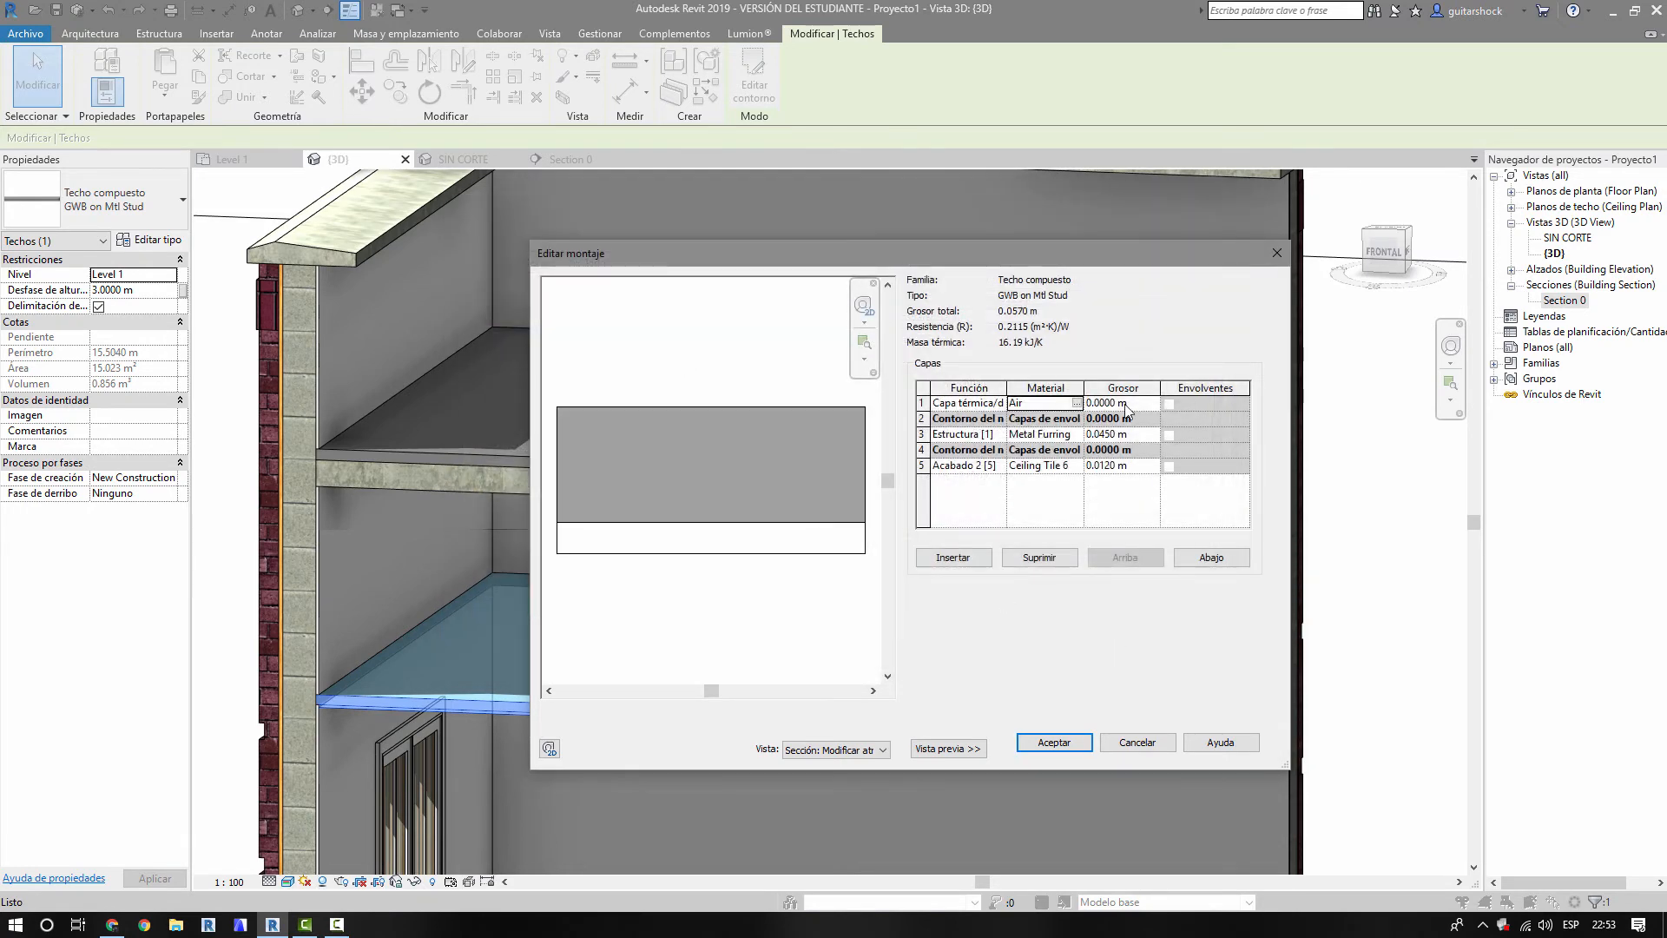
key("Tab")
type(".")
left_click(1069, 741)
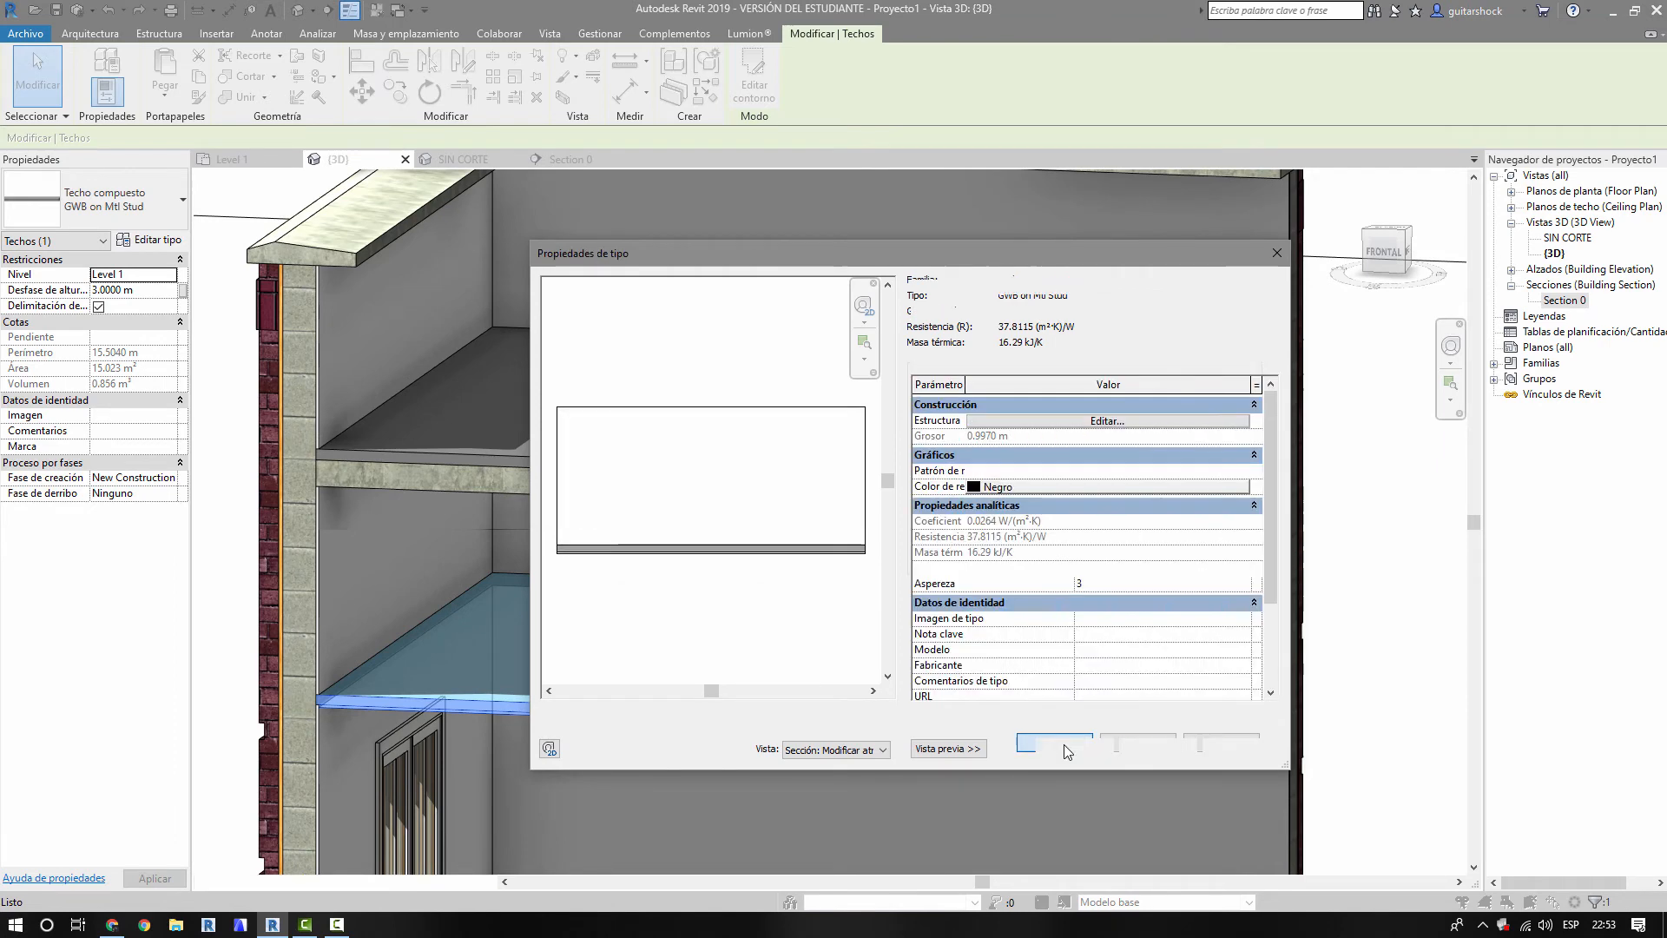
left_click(1069, 747)
key("Escape")
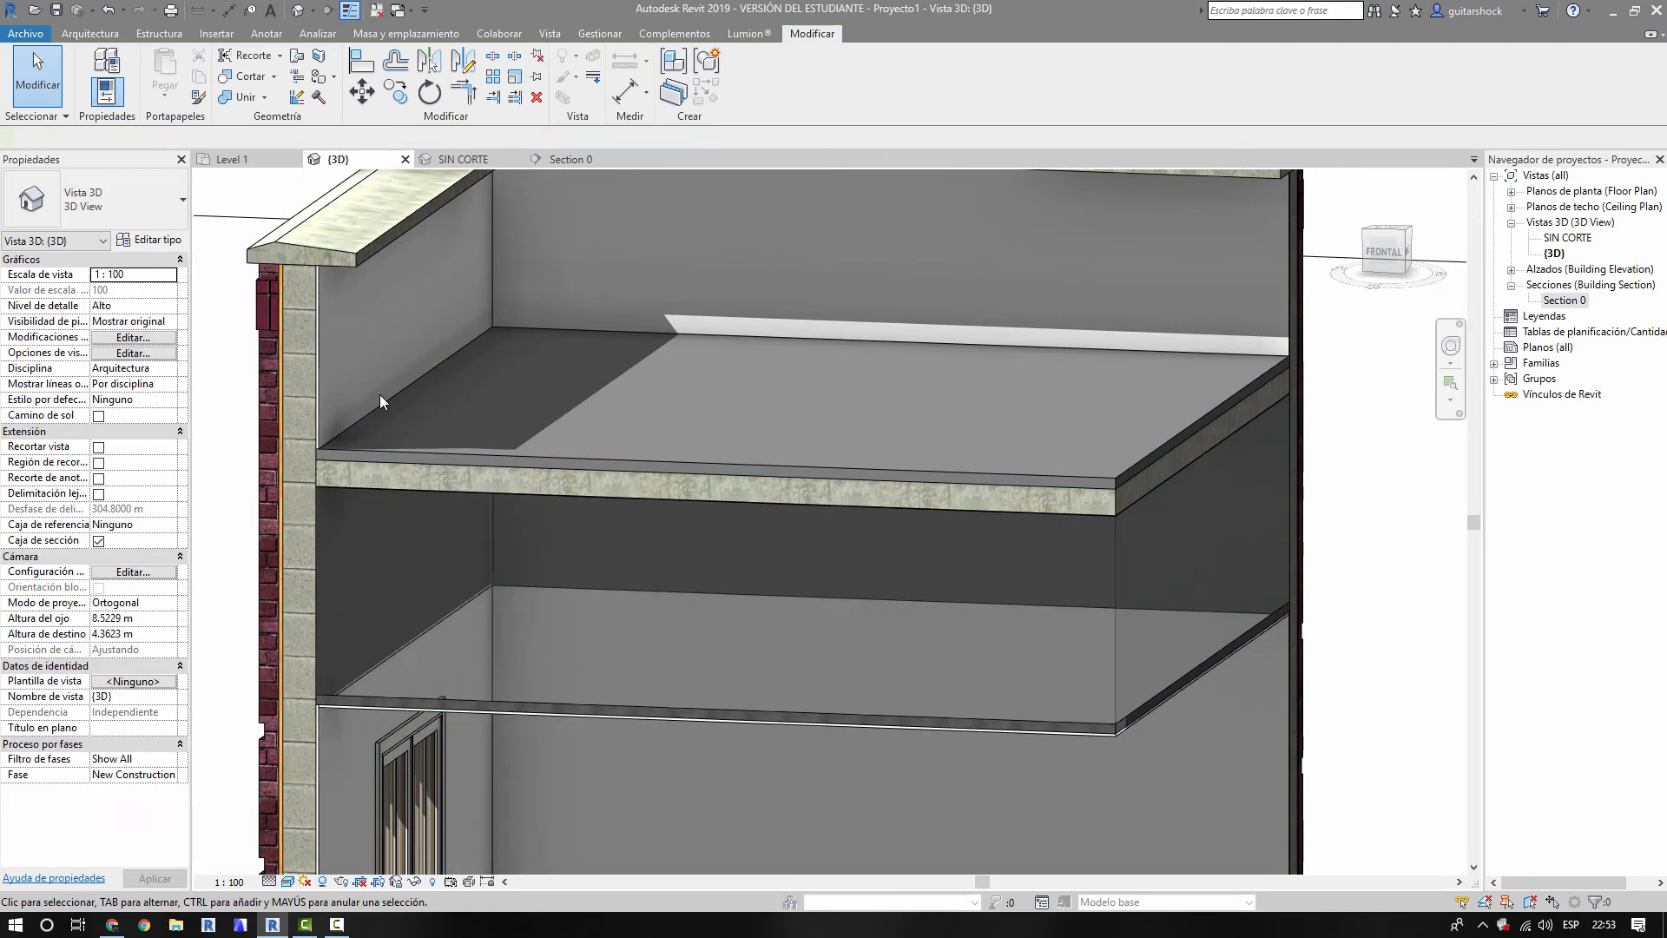
- Examine the ceiling's air layer between the slab and walls from several angles, selecting the ceiling to highlight its full volume
middle_click_drag(467, 602, 417, 597, "shift")
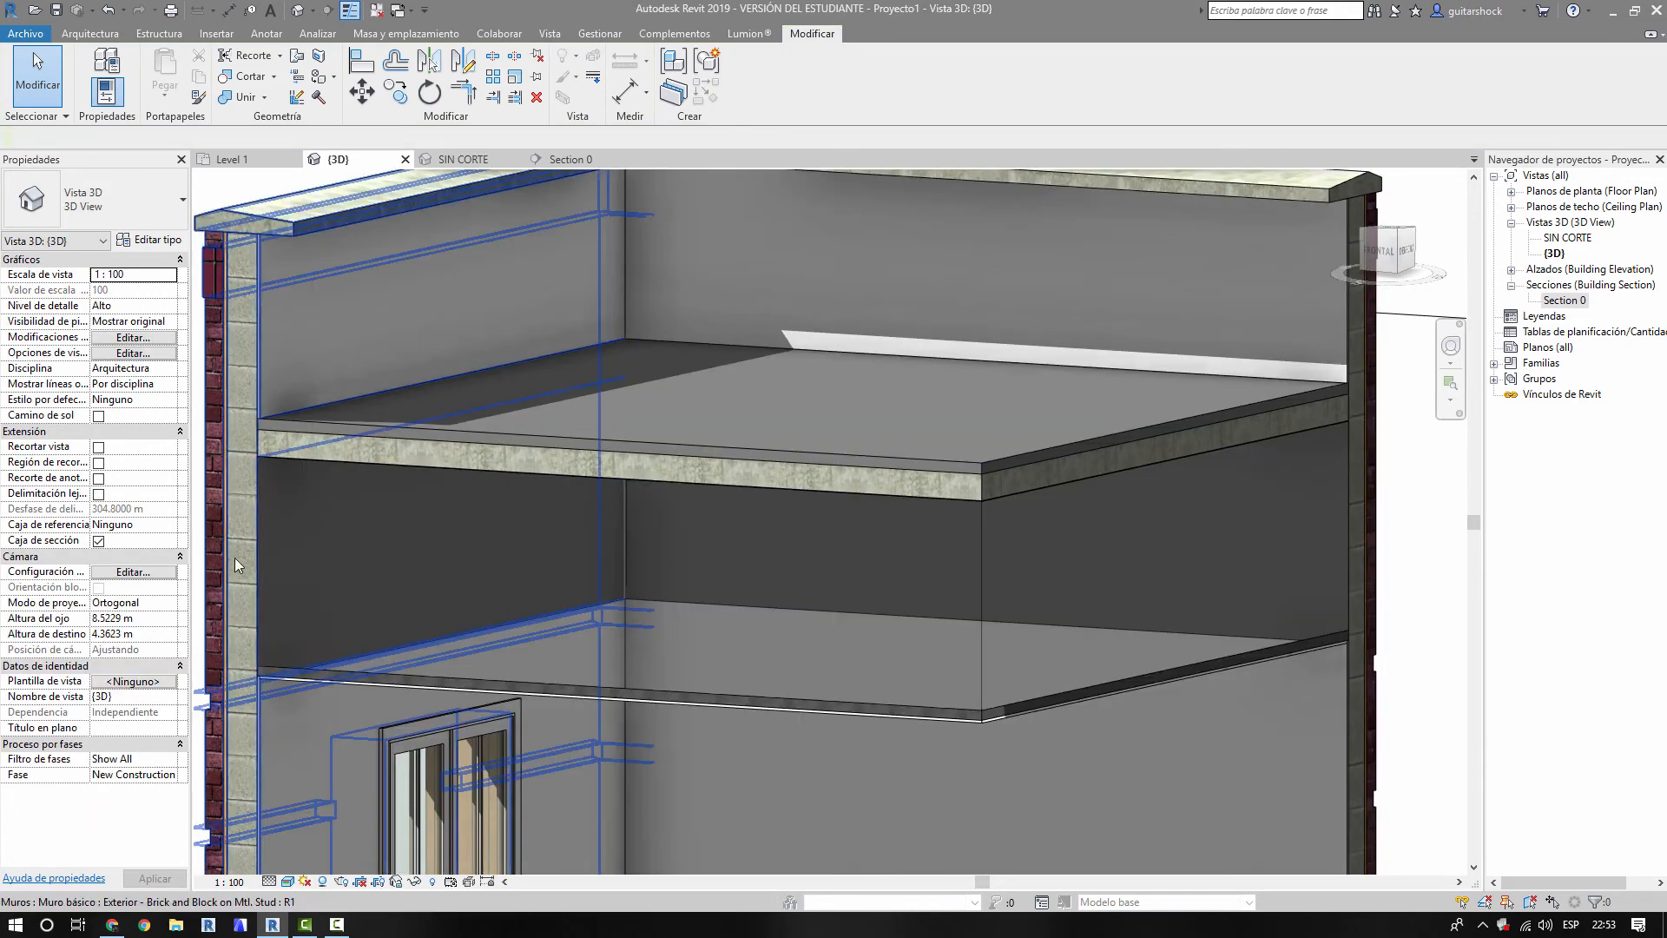
scroll(234, 557, "up", 3)
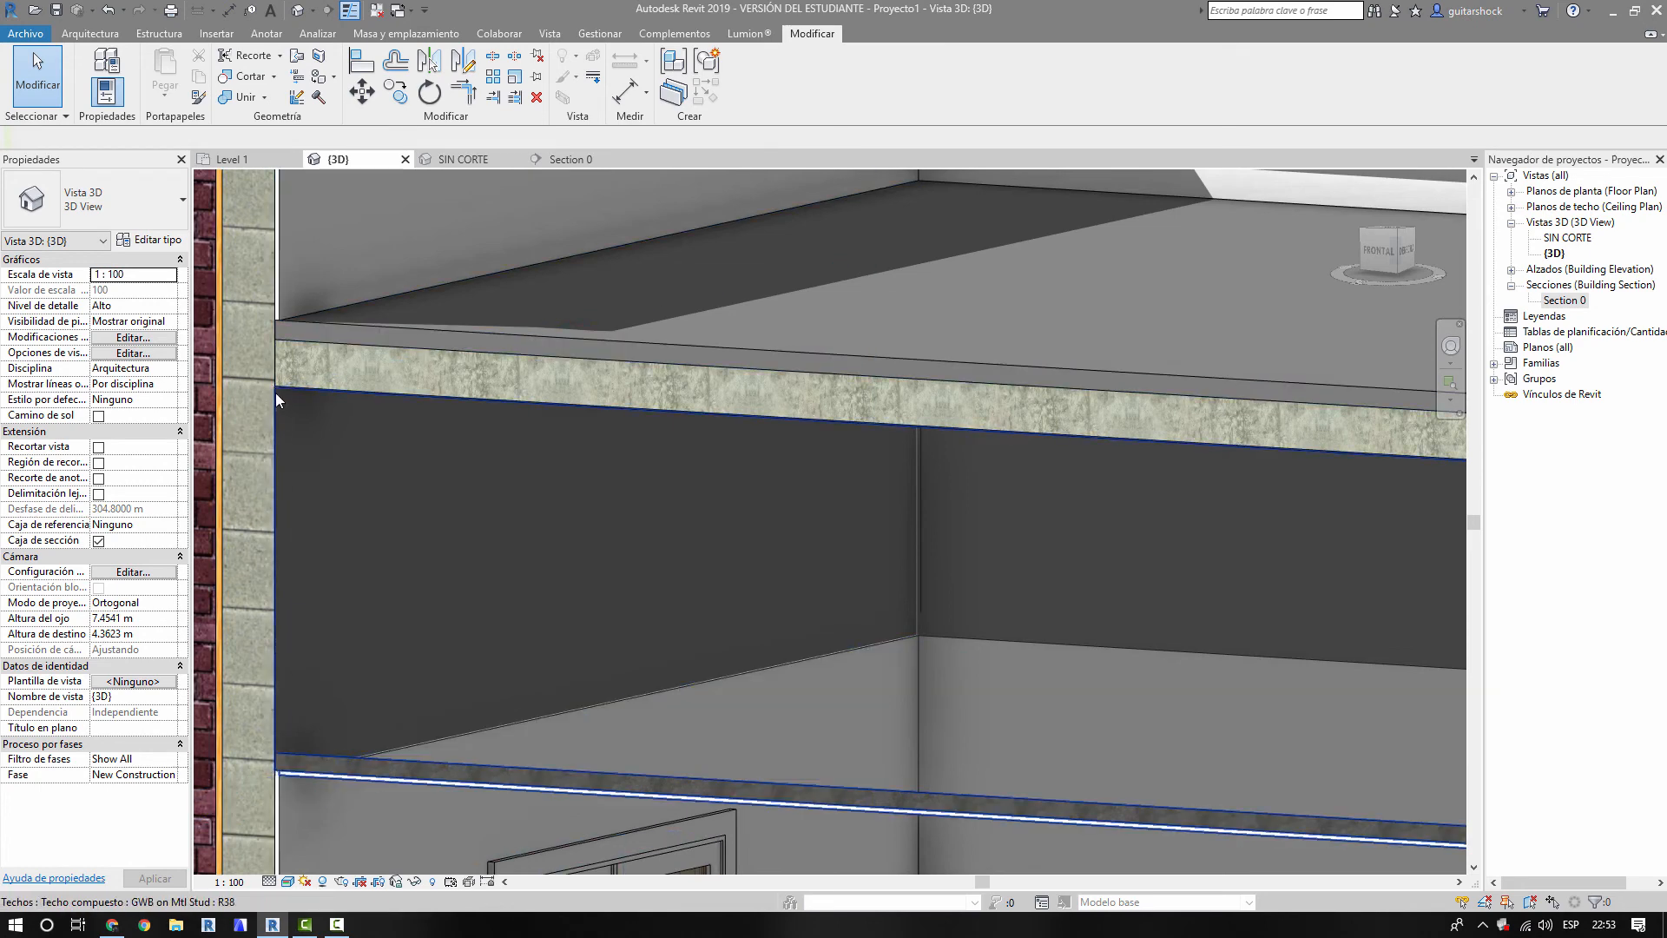
mouse_move(294, 388)
middle_mouse_down("shift")
mouse_move(347, 573)
mouse_move(852, 625)
mouse_move(562, 611)
mouse_move(1174, 565)
middle_mouse_up("shift")
middle_click_drag(1072, 584, 1299, 555, "shift")
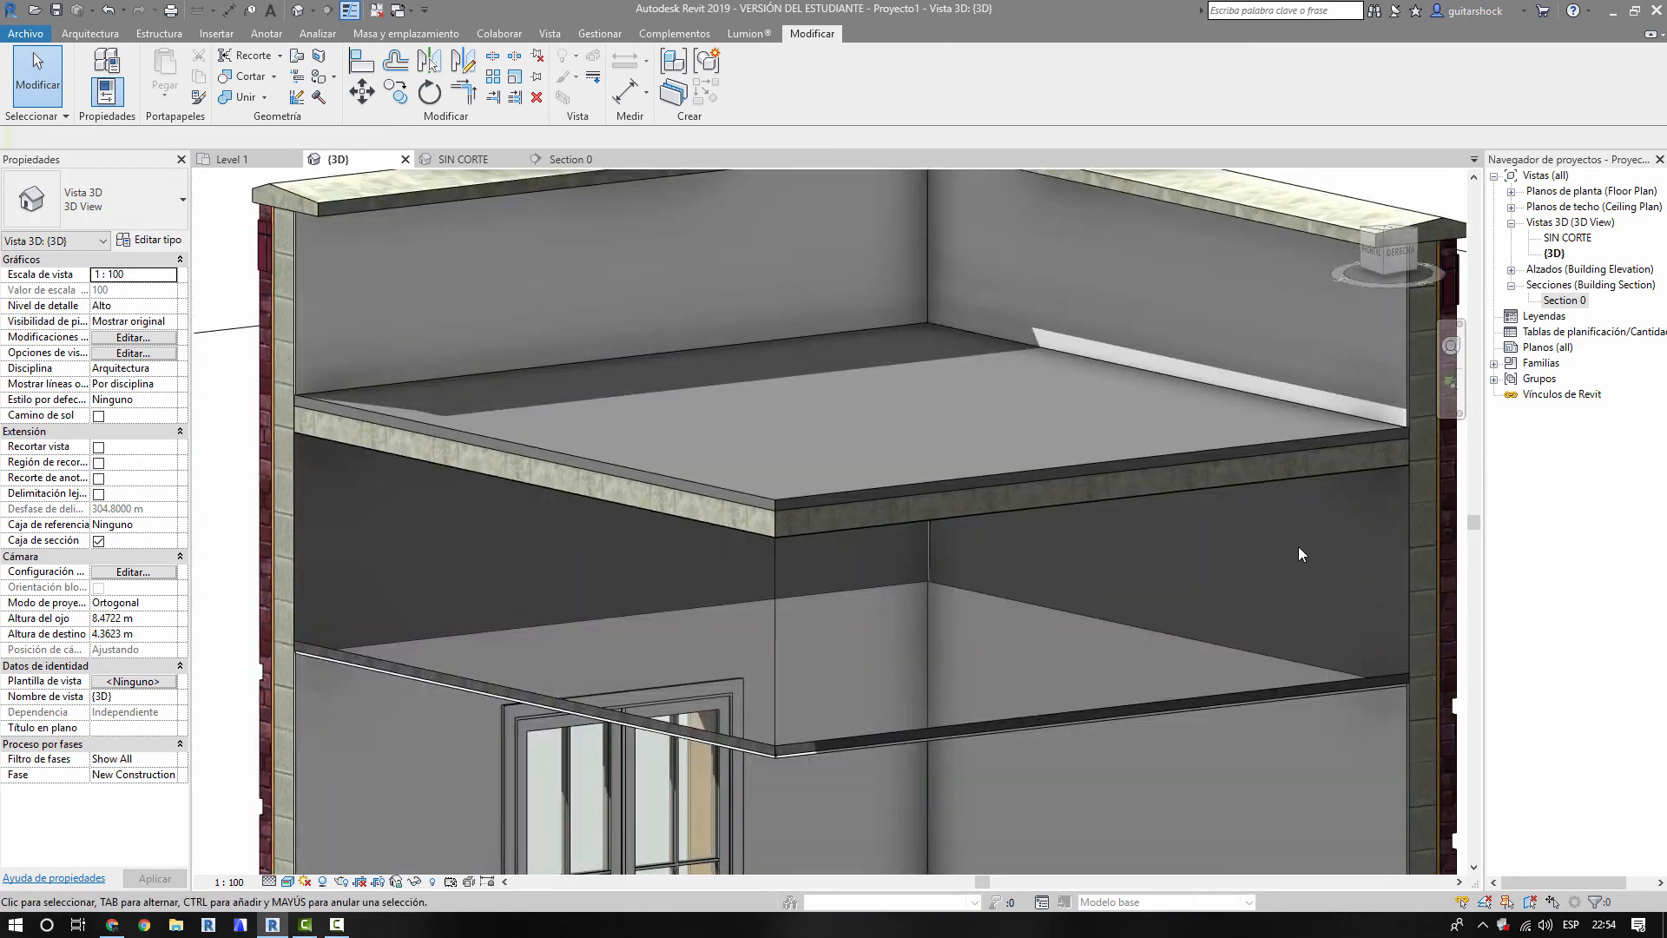
middle_click_drag(290, 498, 387, 581, "shift")
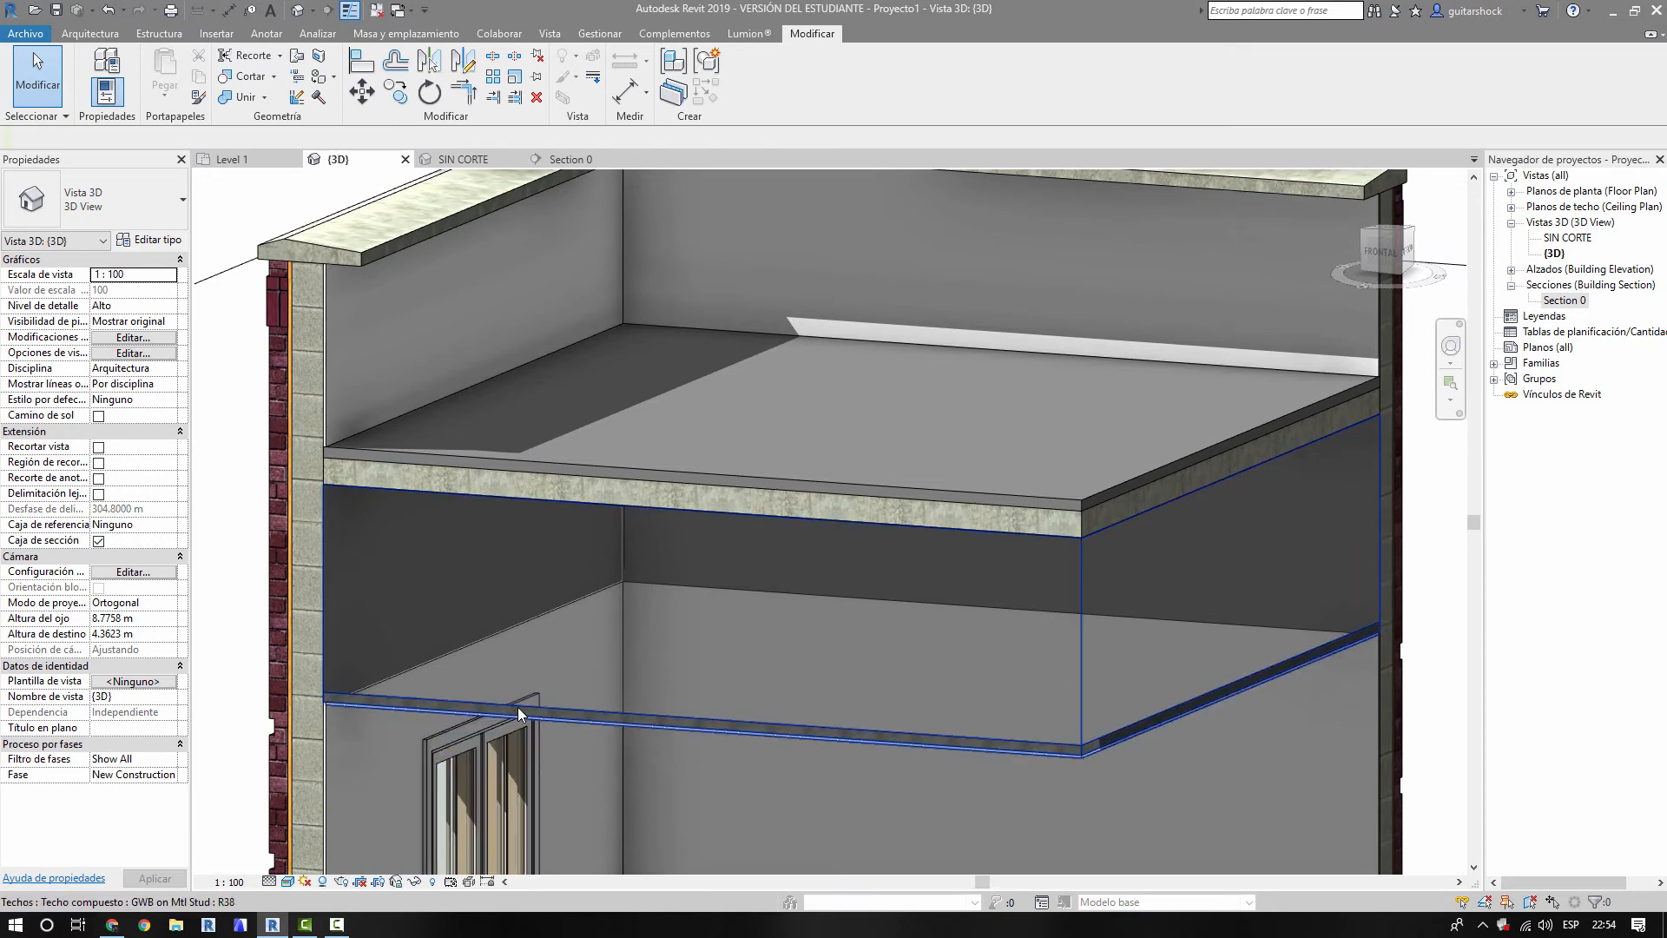
left_click(446, 702)
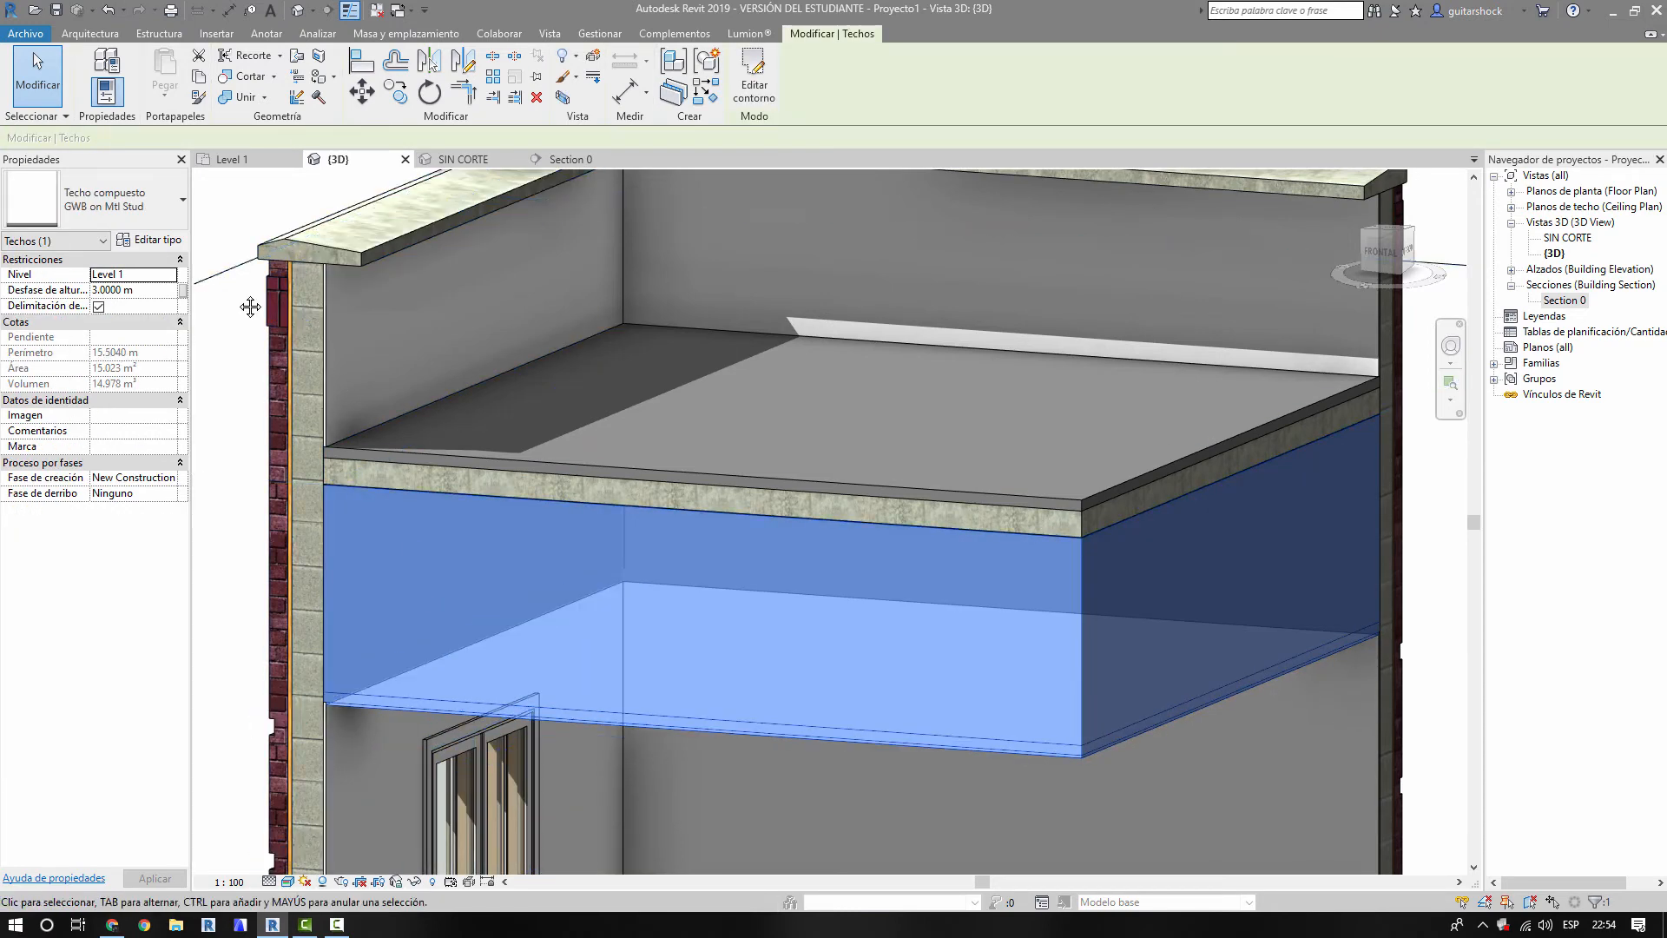
scroll(324, 309, "down", 3)
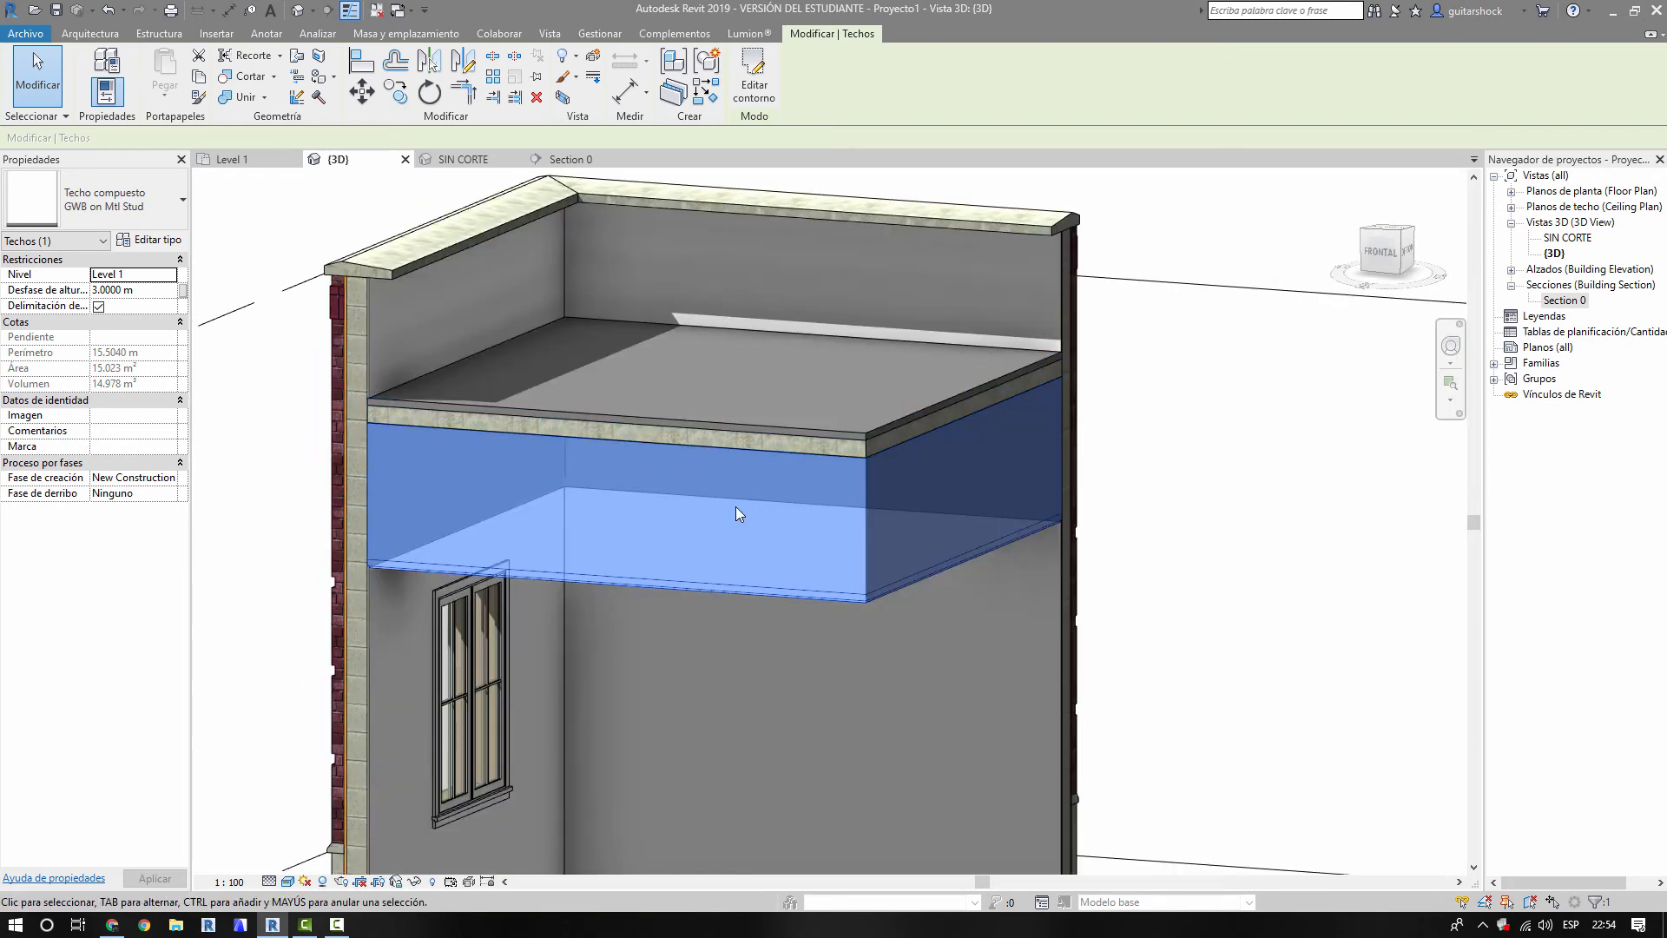
middle_click_drag(761, 531, 758, 573)
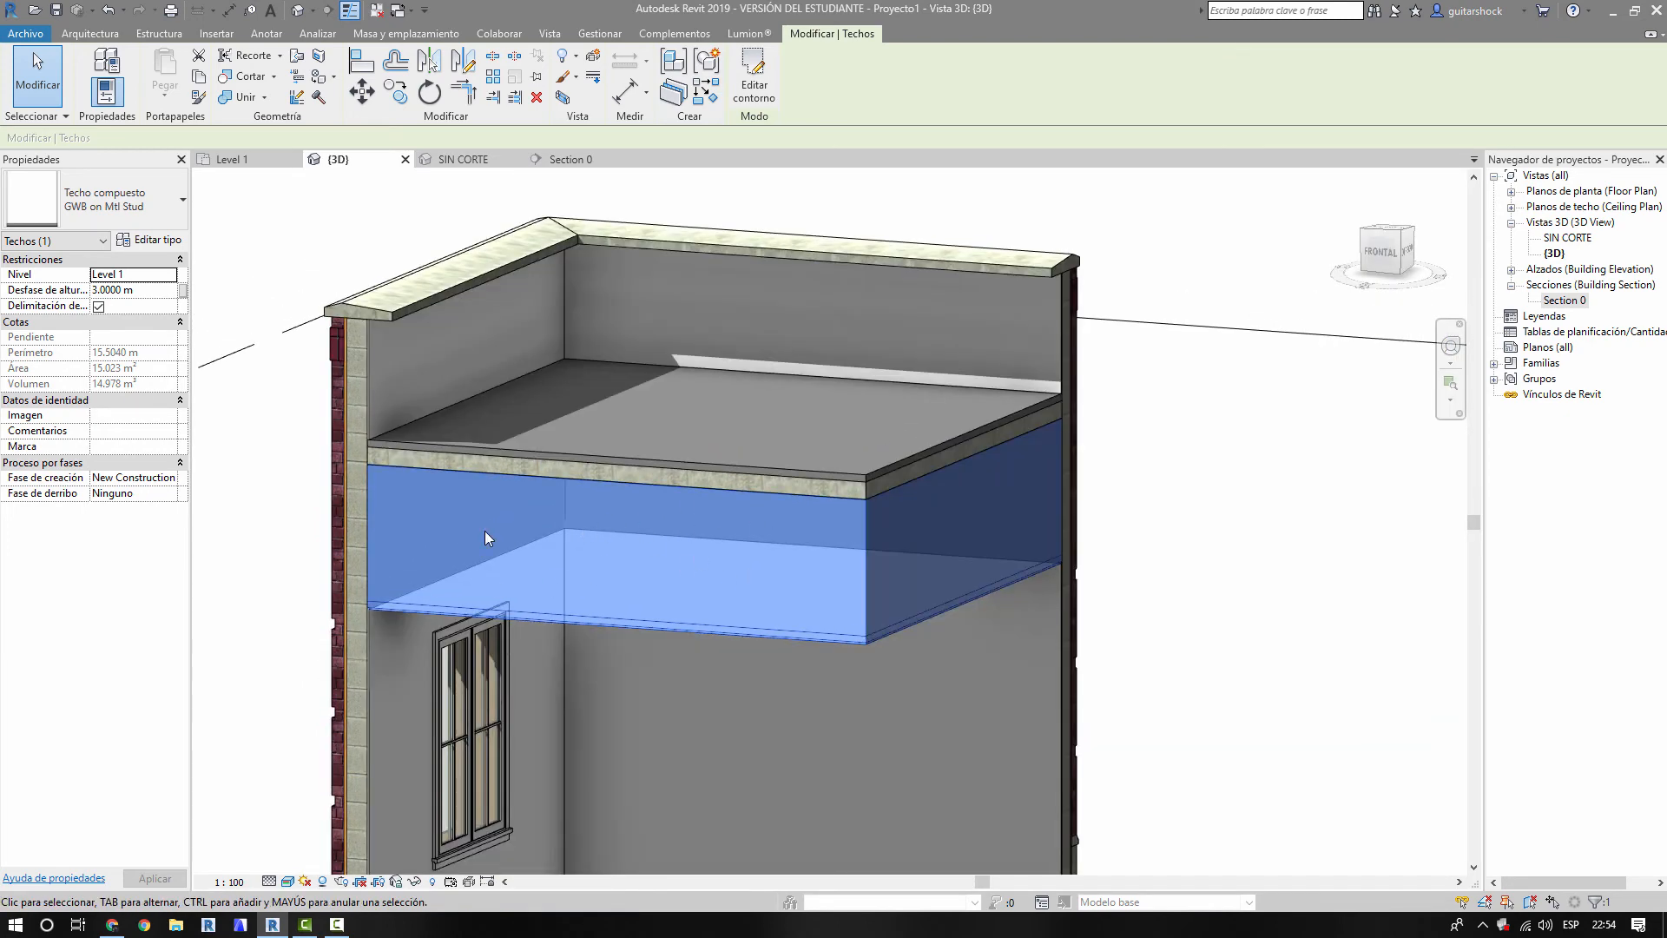
left_click(1190, 497)
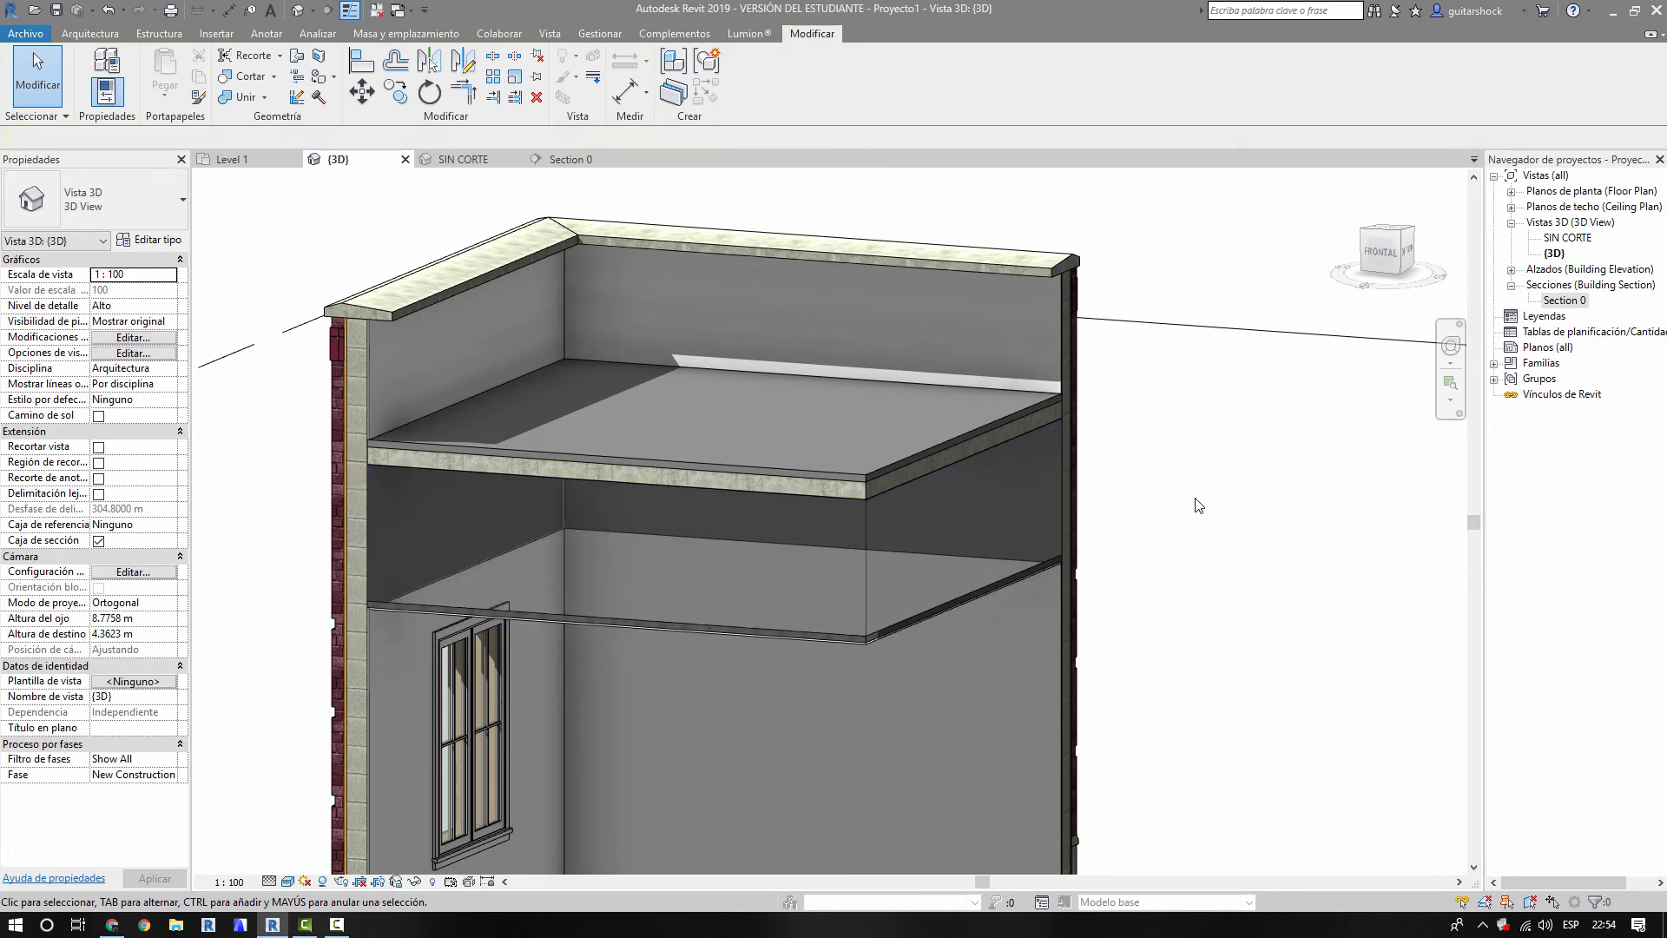
left_click(945, 611)
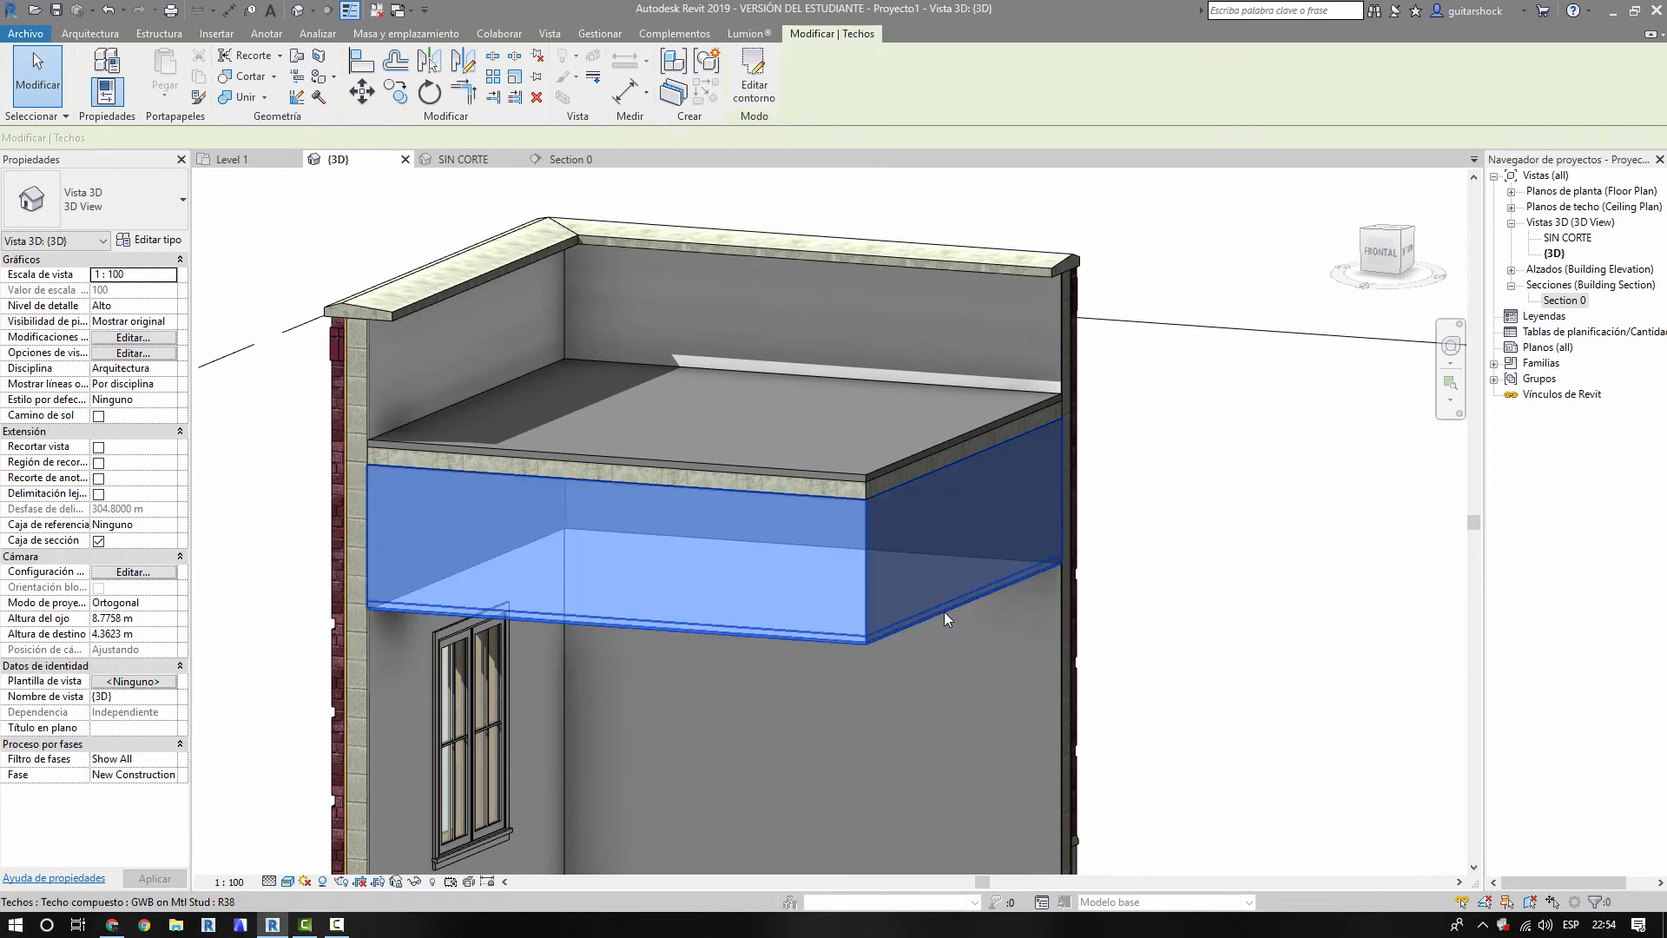
key("Escape")
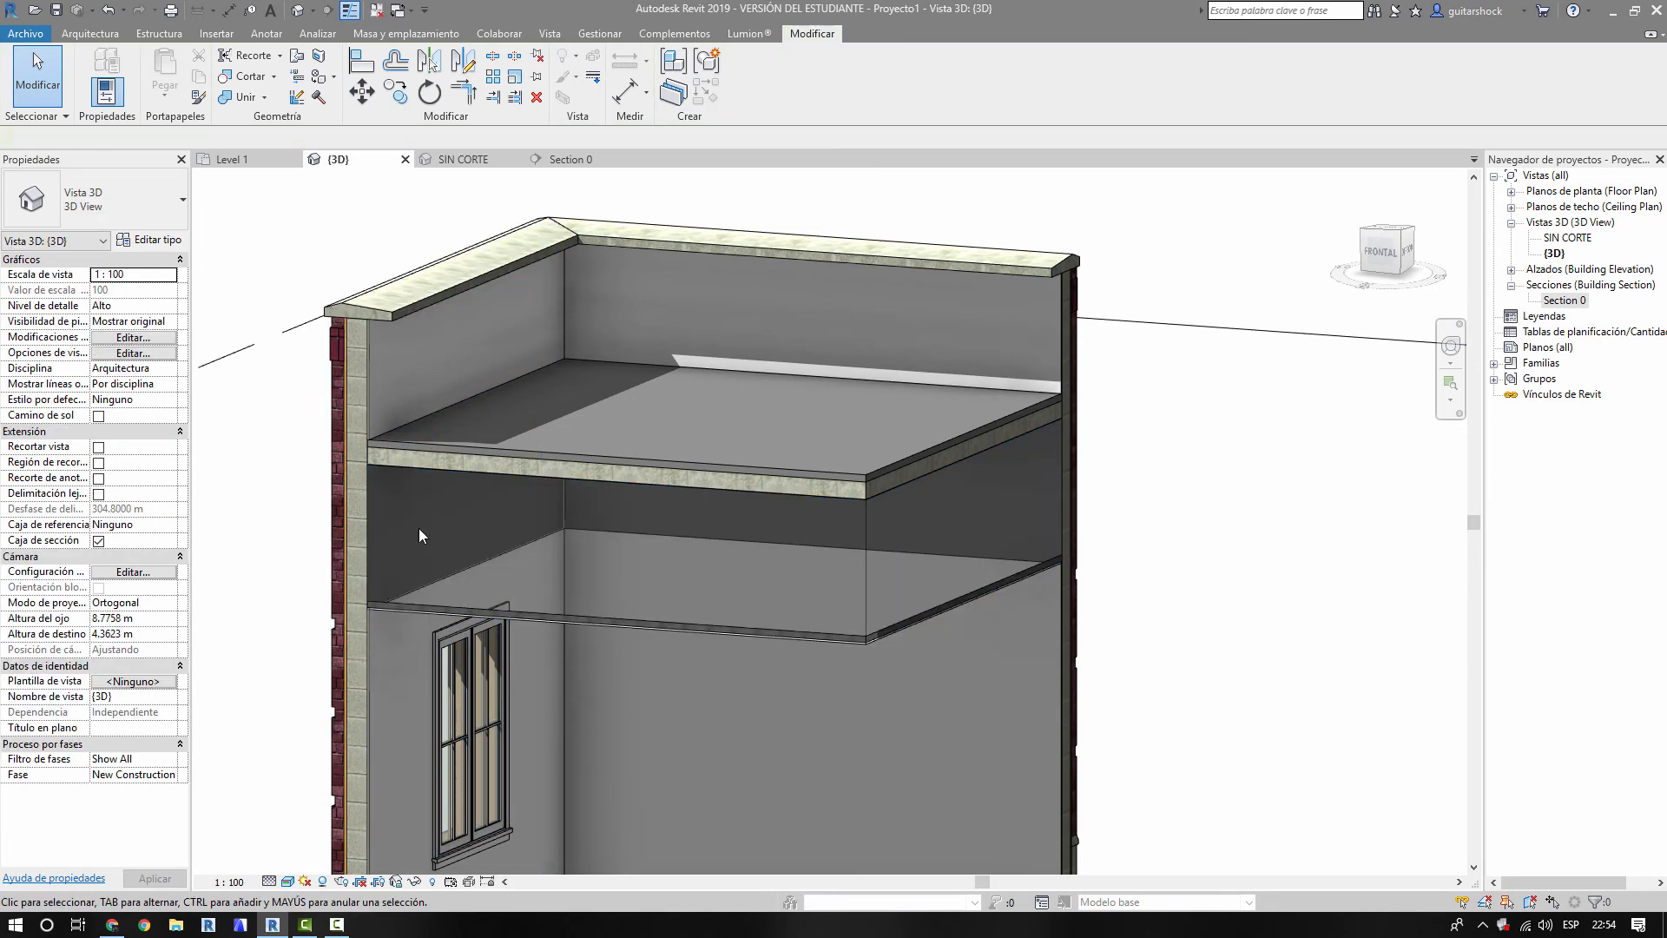
middle_click_drag(418, 528, 599, 690, "shift")
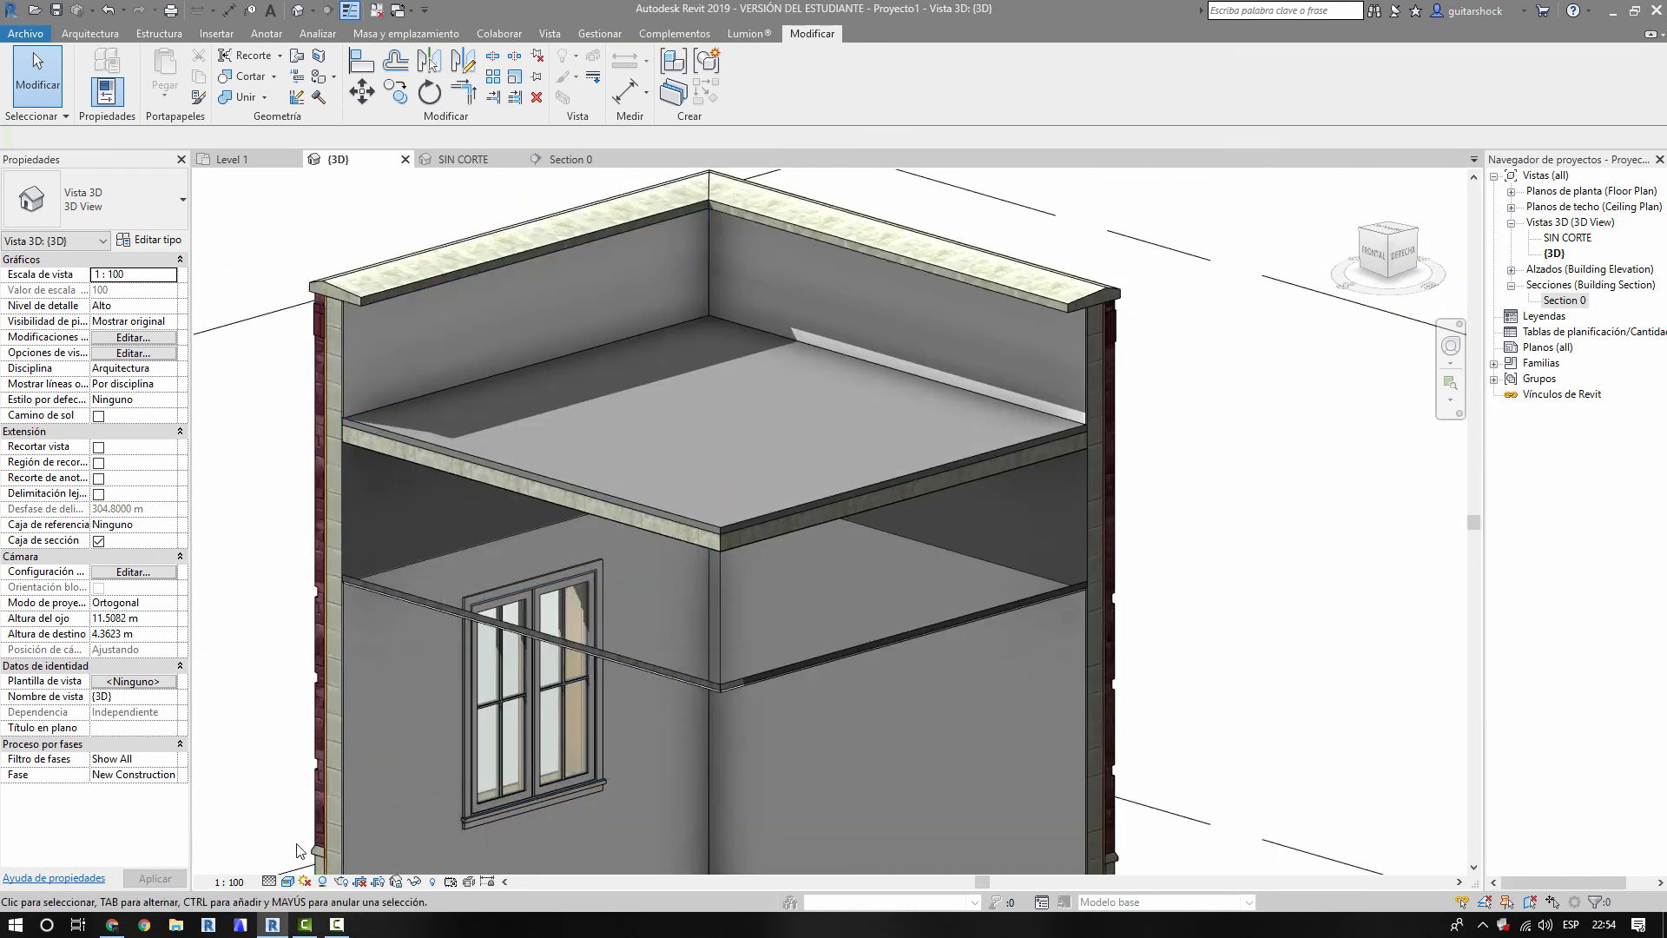
- In the GWB on Mtl Stud ceiling's air layer material, try turning off reflectivity and setting the appearance transparency to 90
left_click(638, 655)
left_click(148, 208)
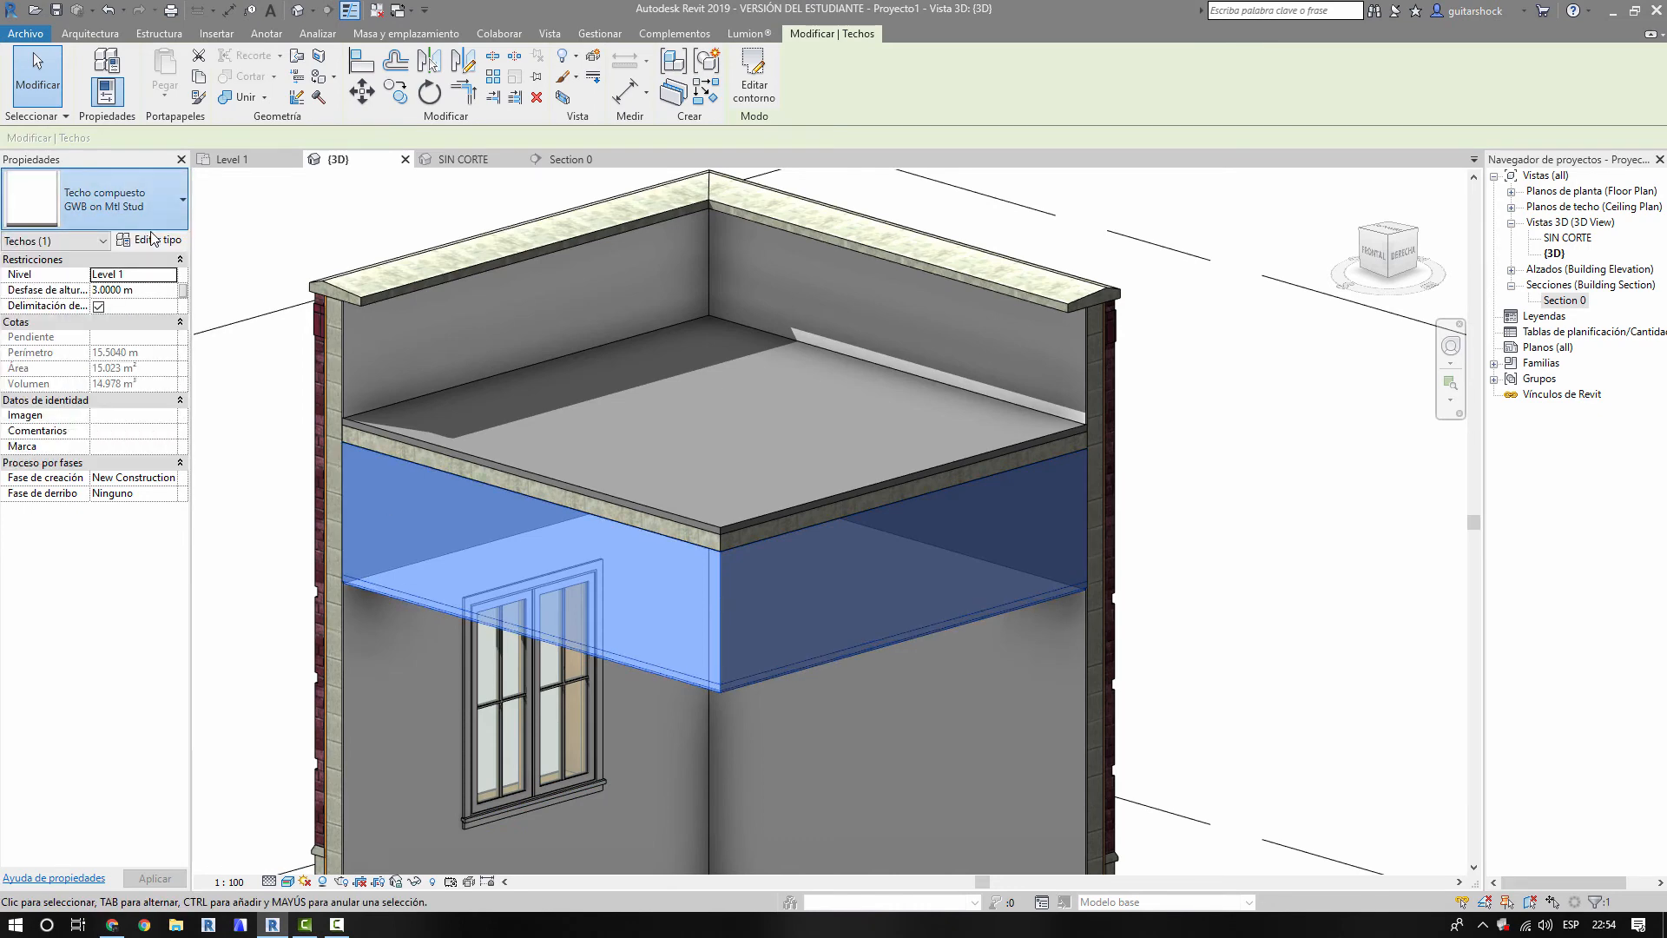
left_click(149, 239)
left_click(1119, 426)
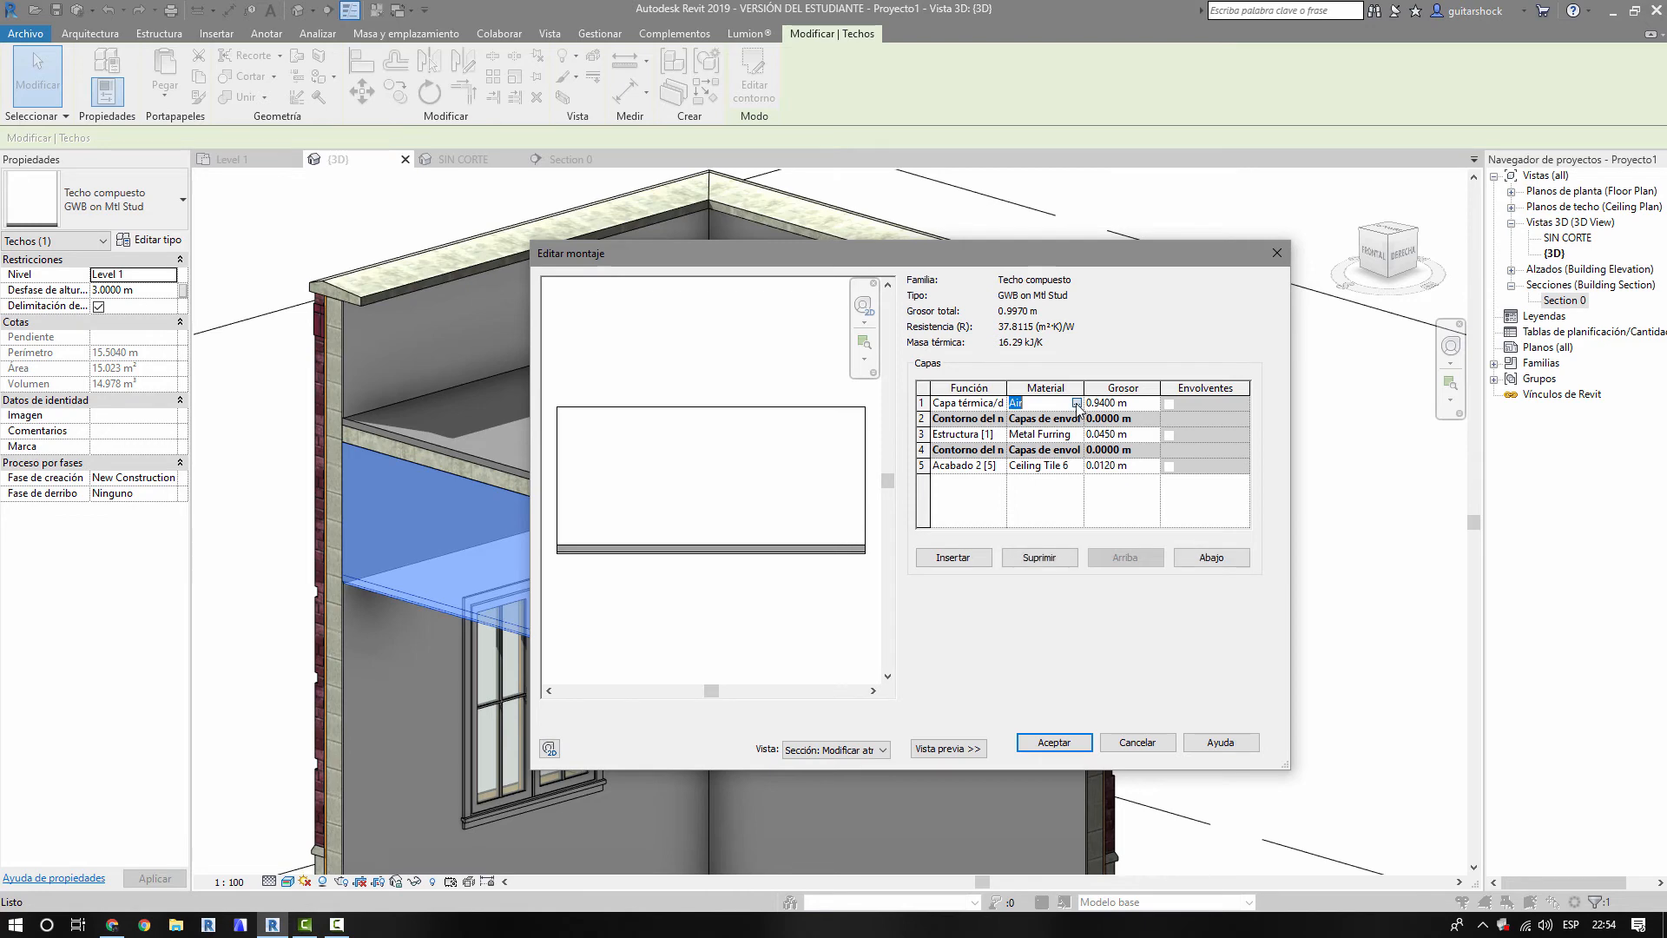
left_click(1078, 403)
left_click(926, 235)
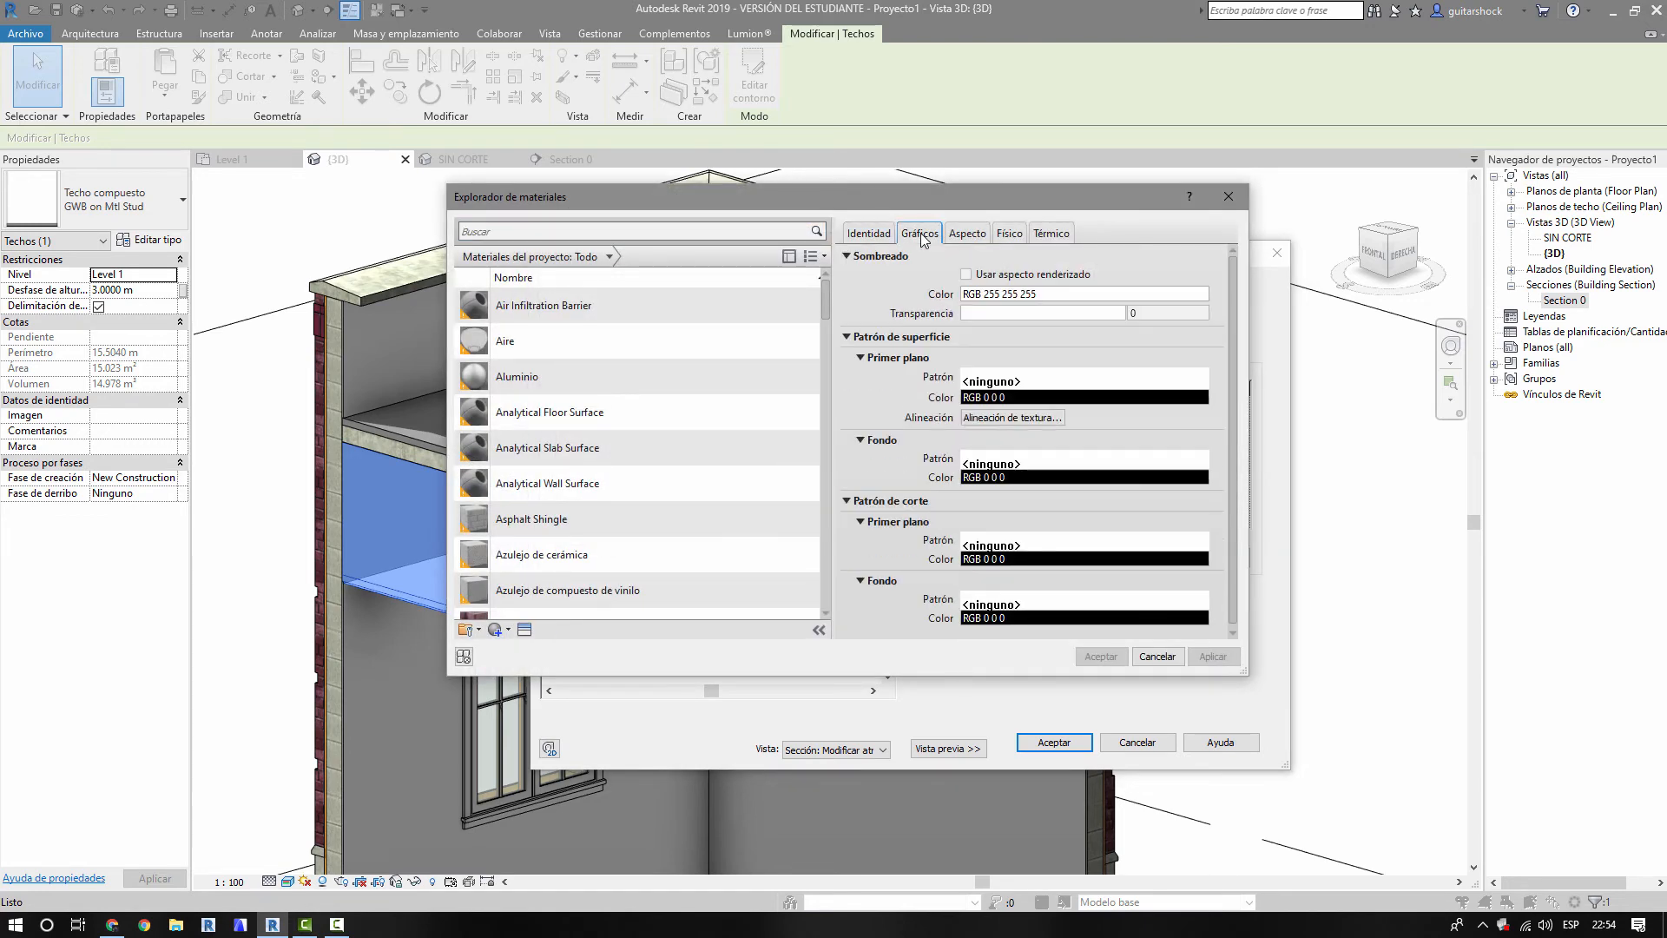
left_click(970, 232)
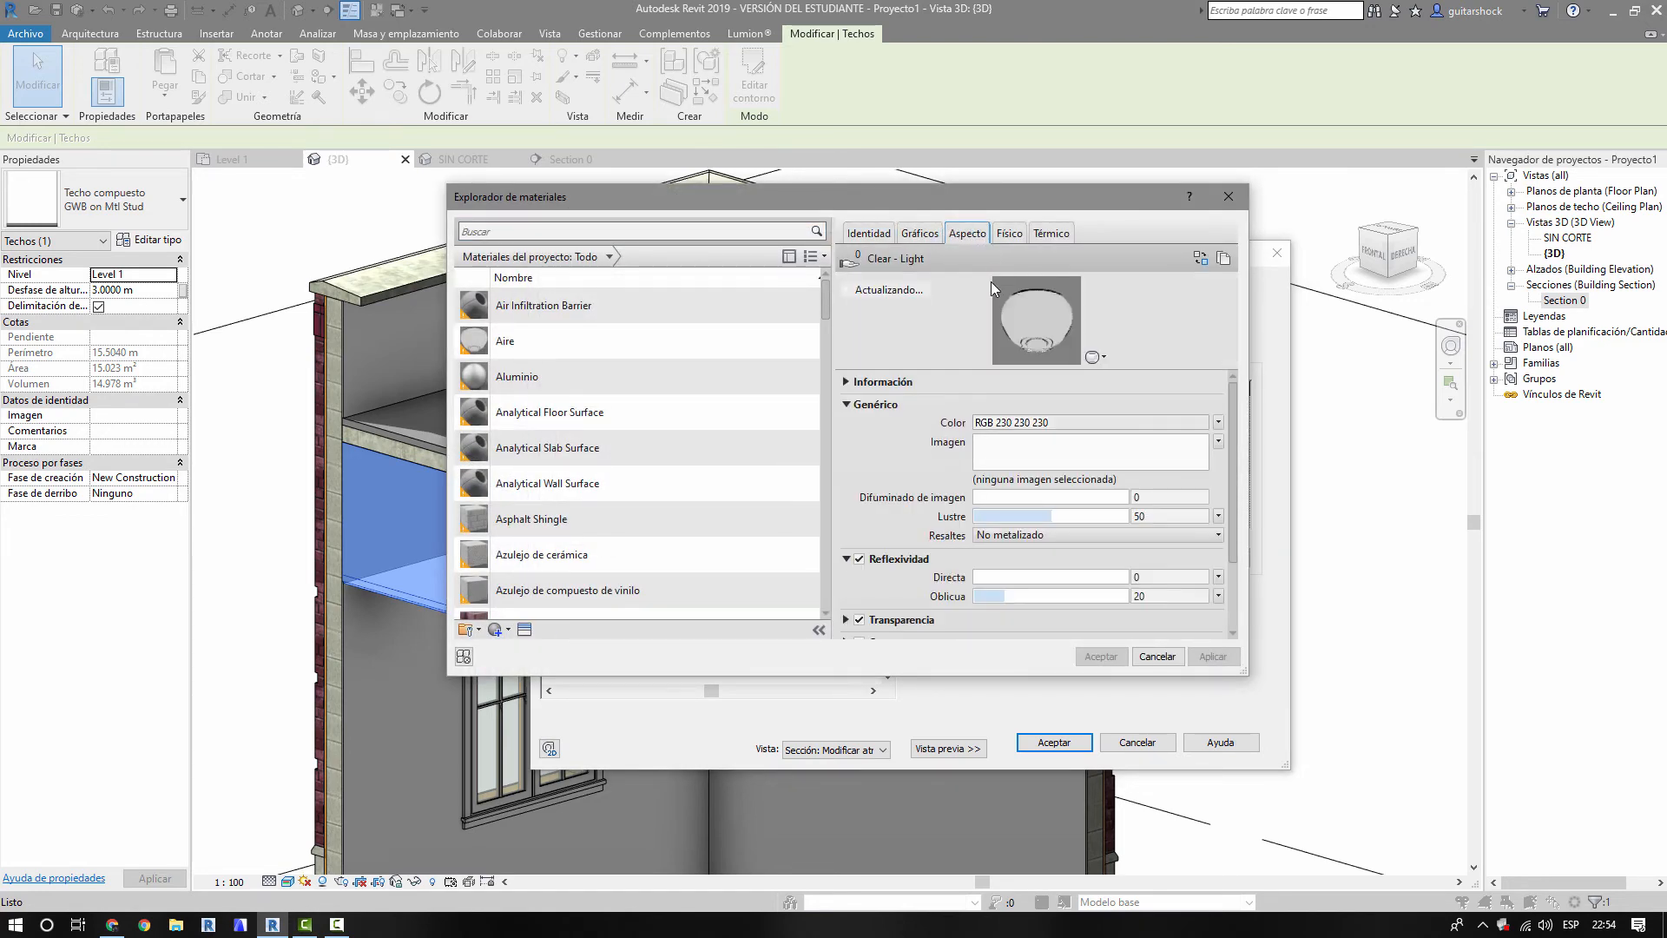
scroll(1226, 486, "down", 3)
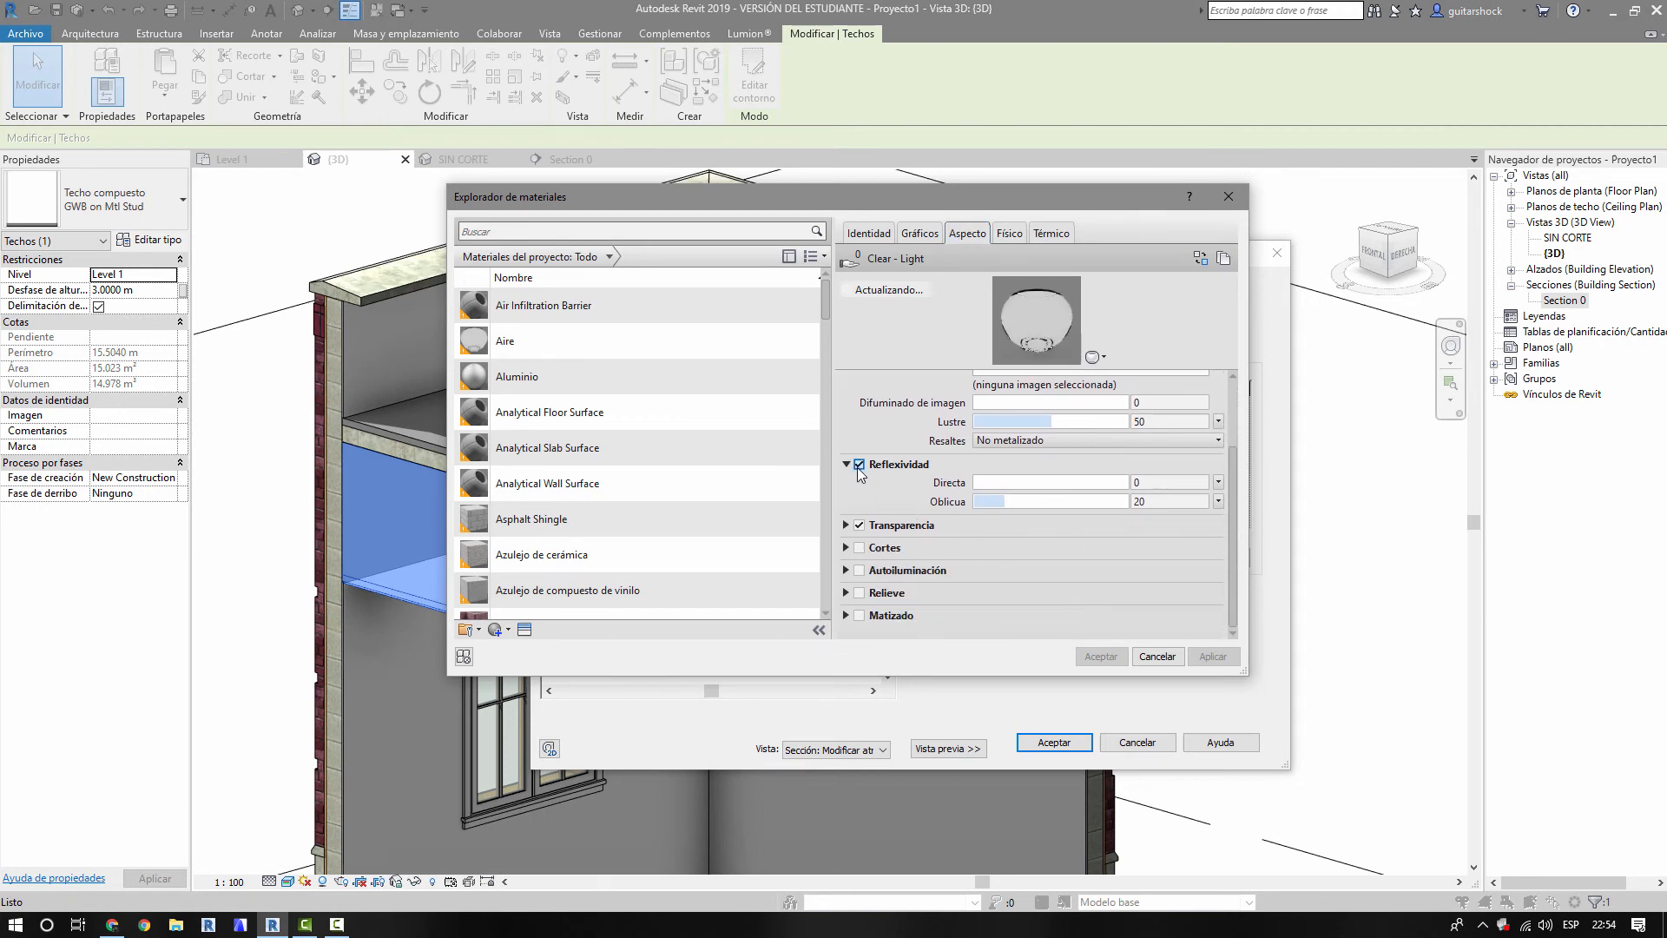
left_click(858, 465)
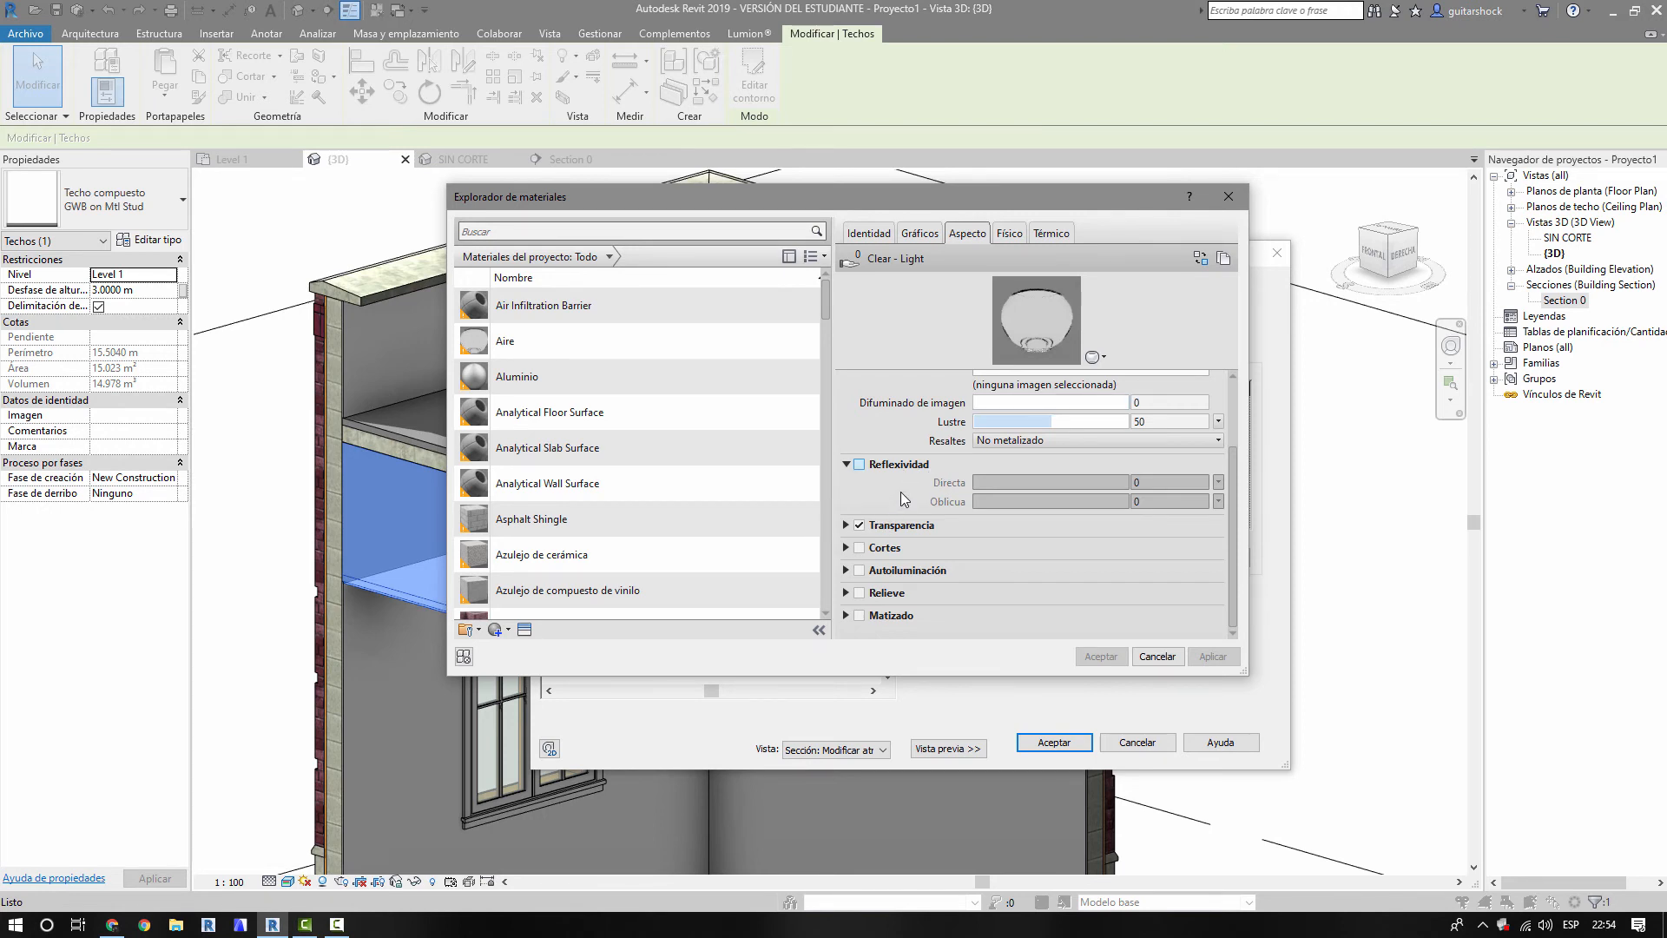
left_click(844, 525)
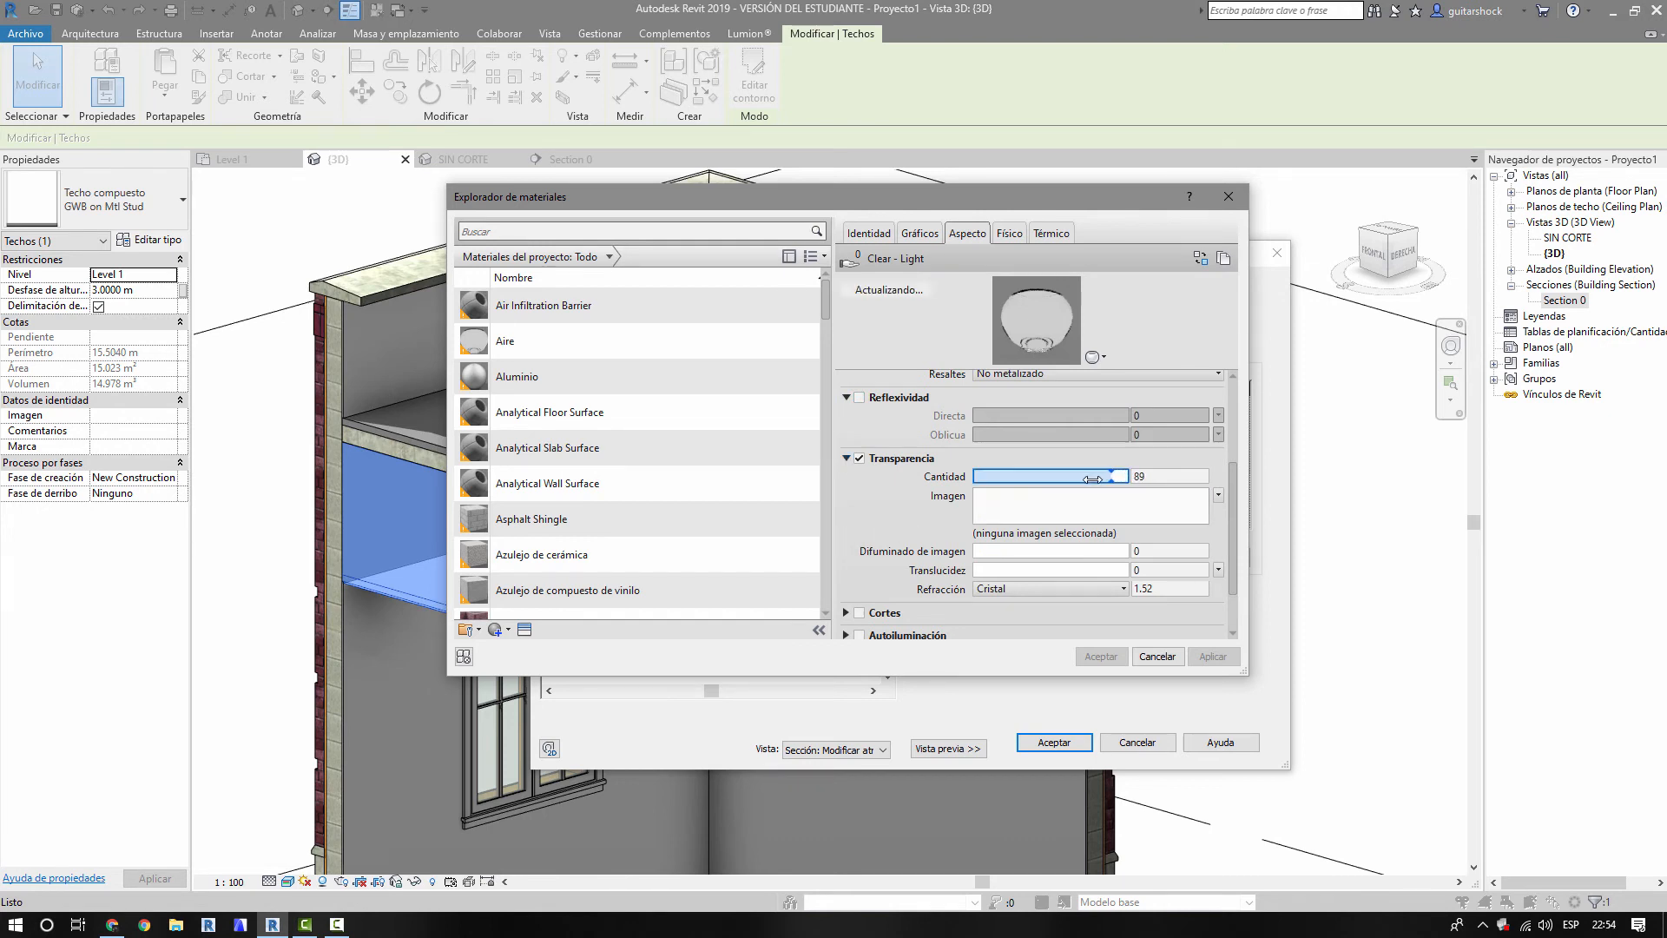
mouse_move(1113, 472)
left_mouse_down()
mouse_move(955, 477)
mouse_move(1114, 476)
left_mouse_up()
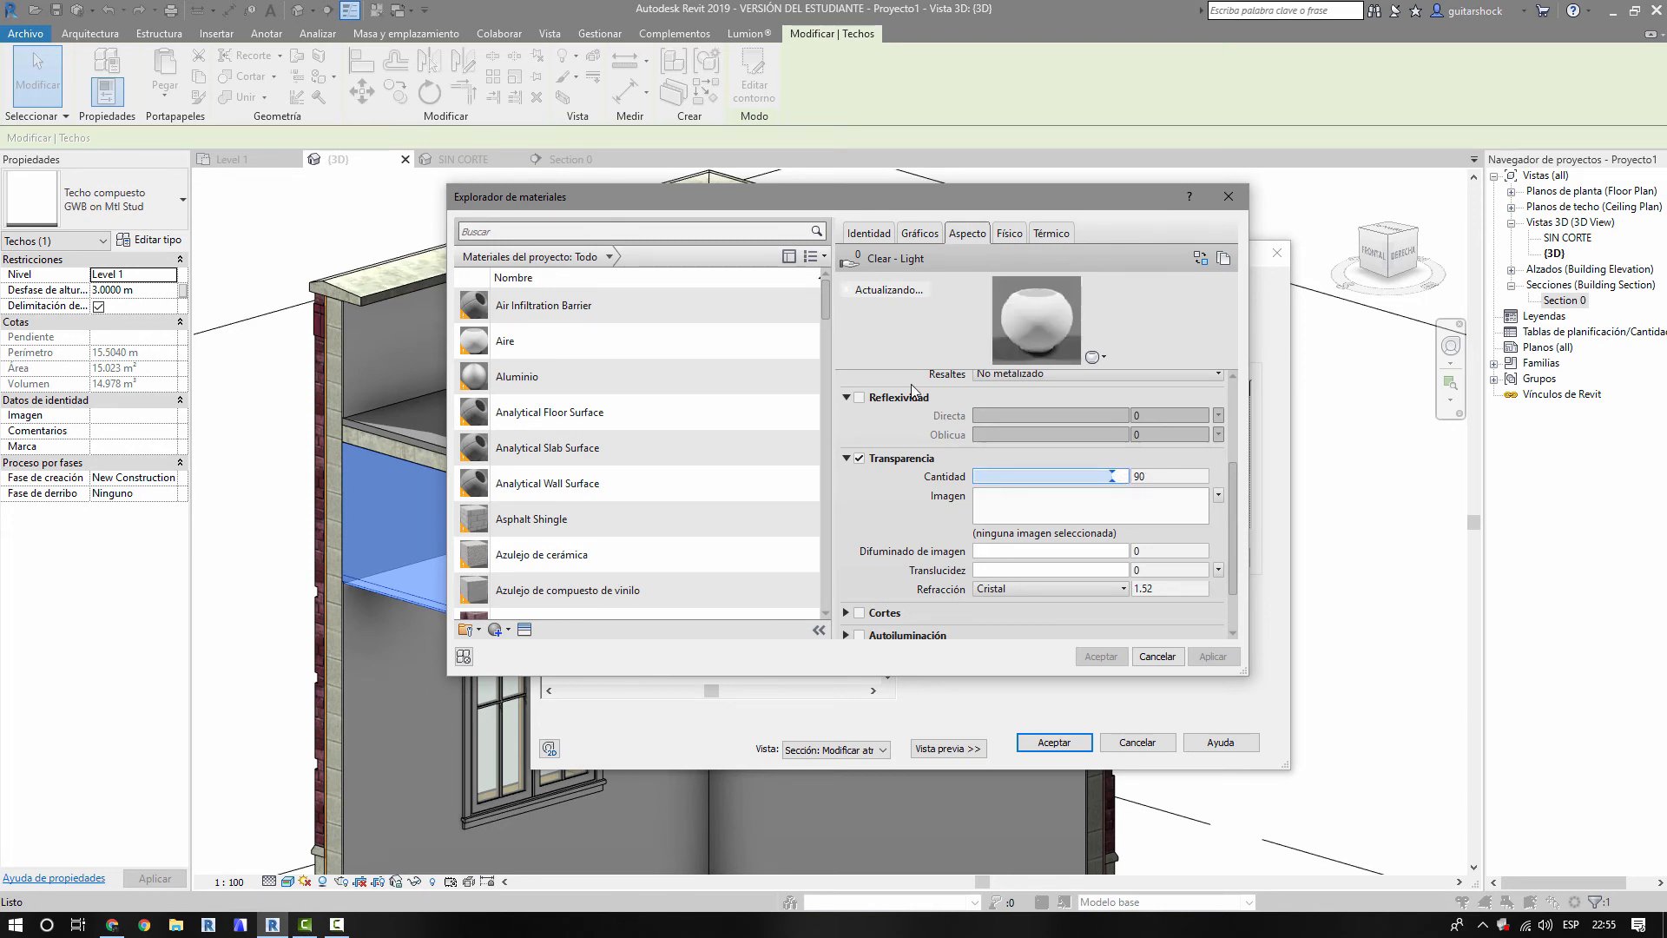
- Try to set the air material's shading transparency to 50 and accept the ceiling type changes
left_click(927, 240)
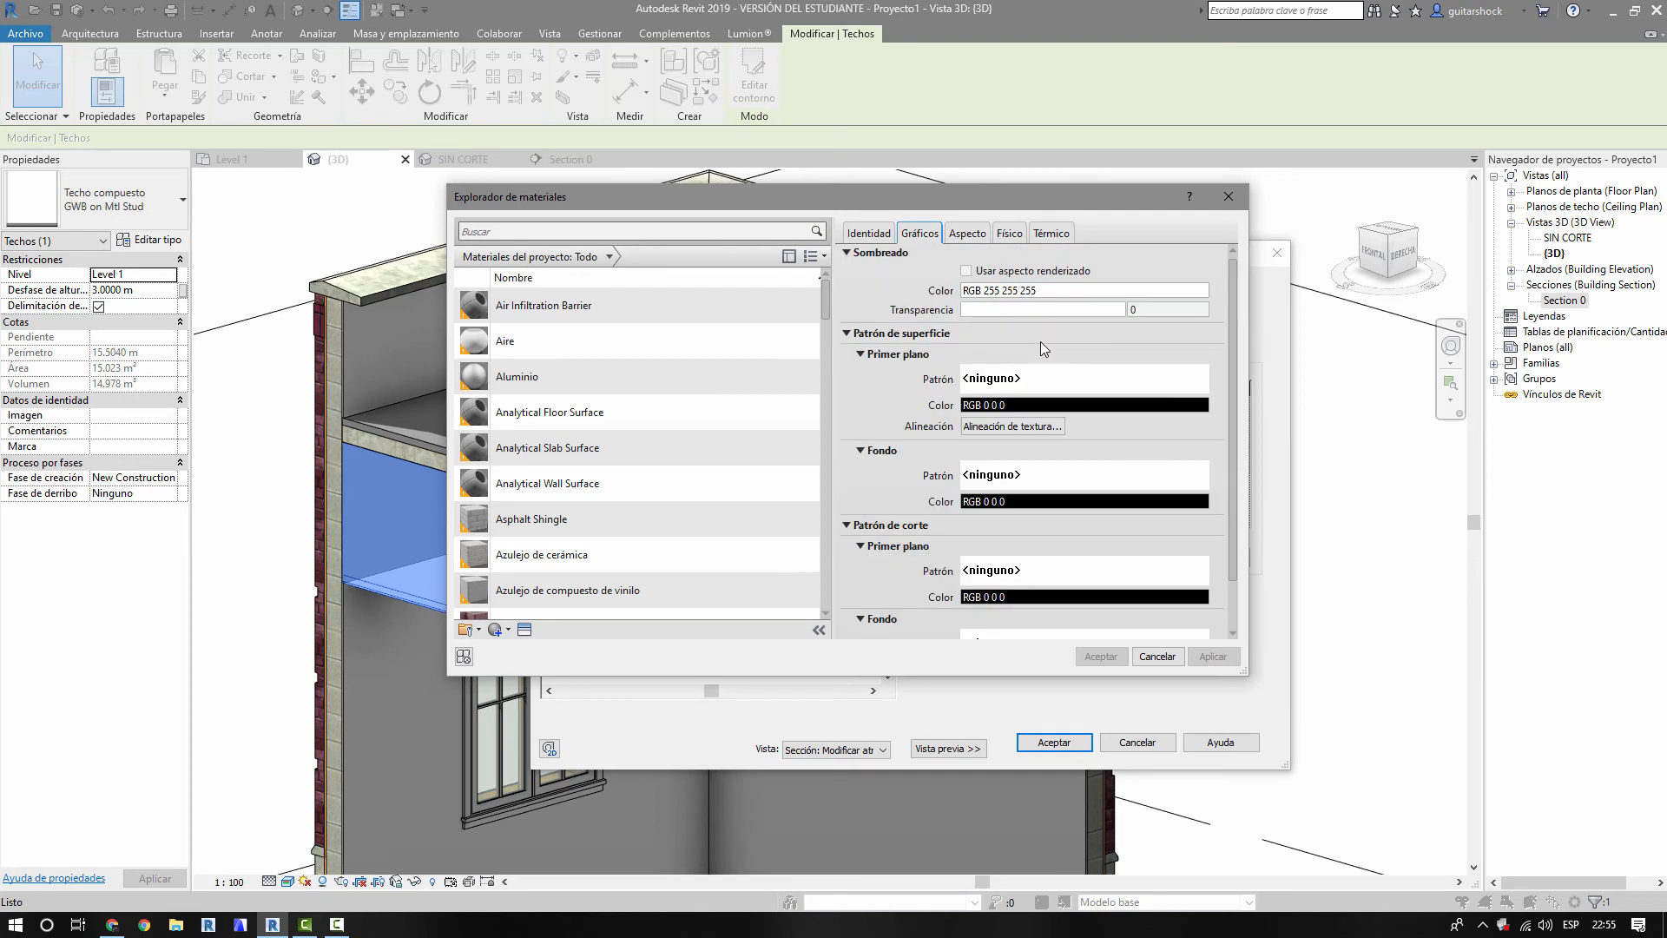
left_click_drag(987, 307, 1043, 309)
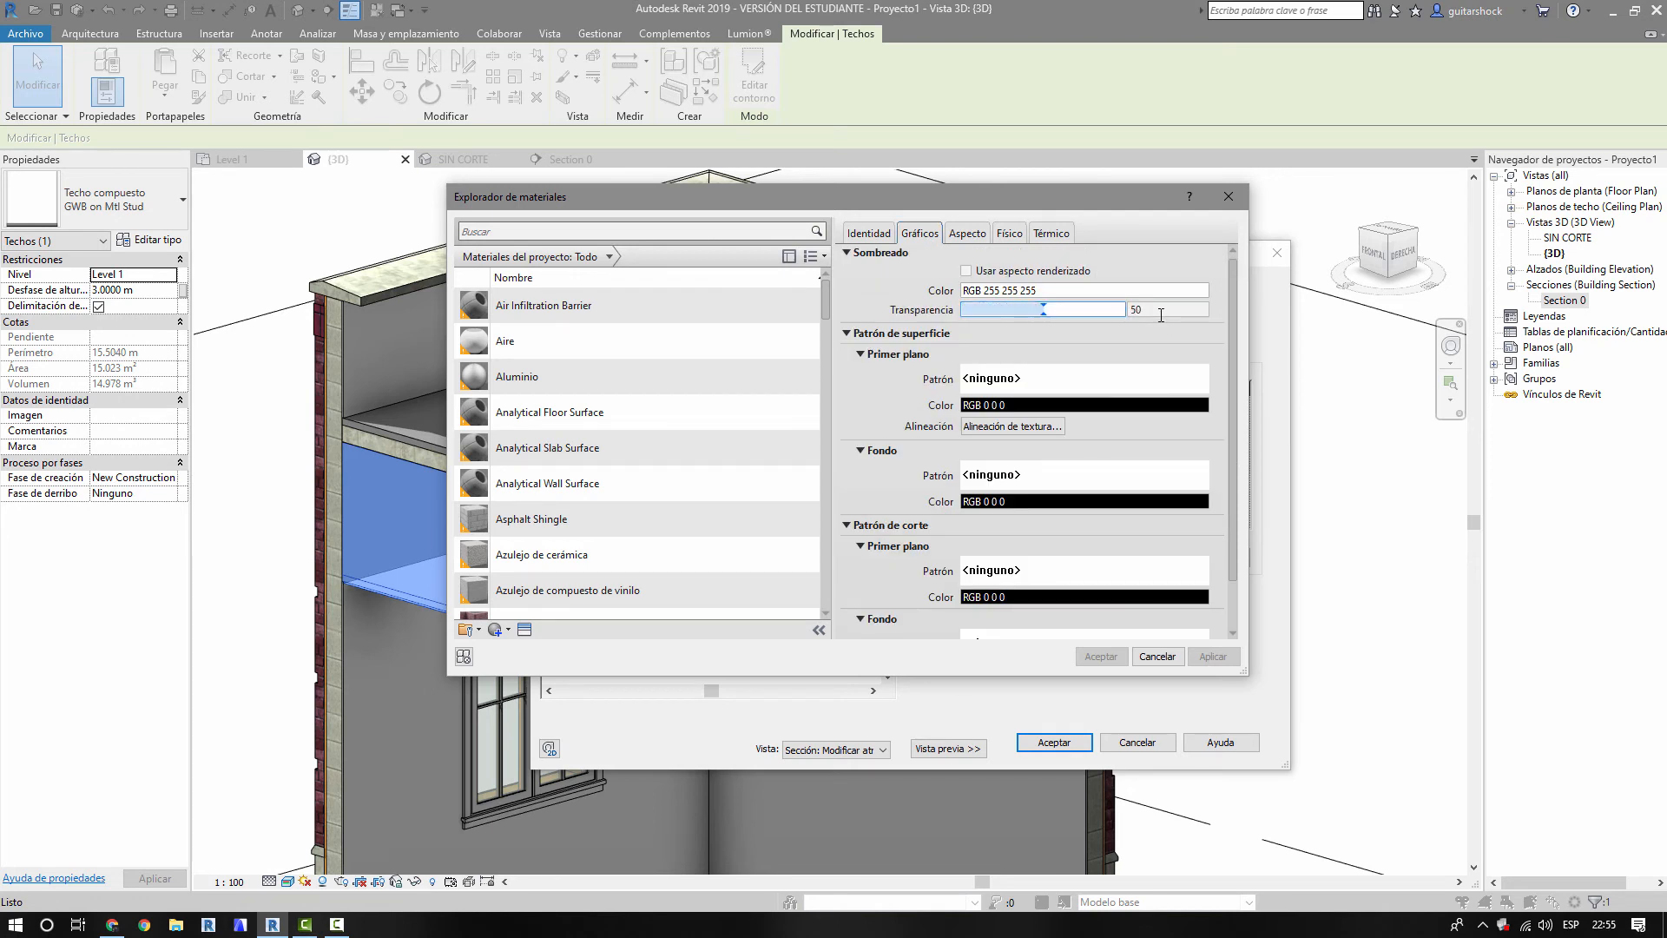
left_click(581, 342)
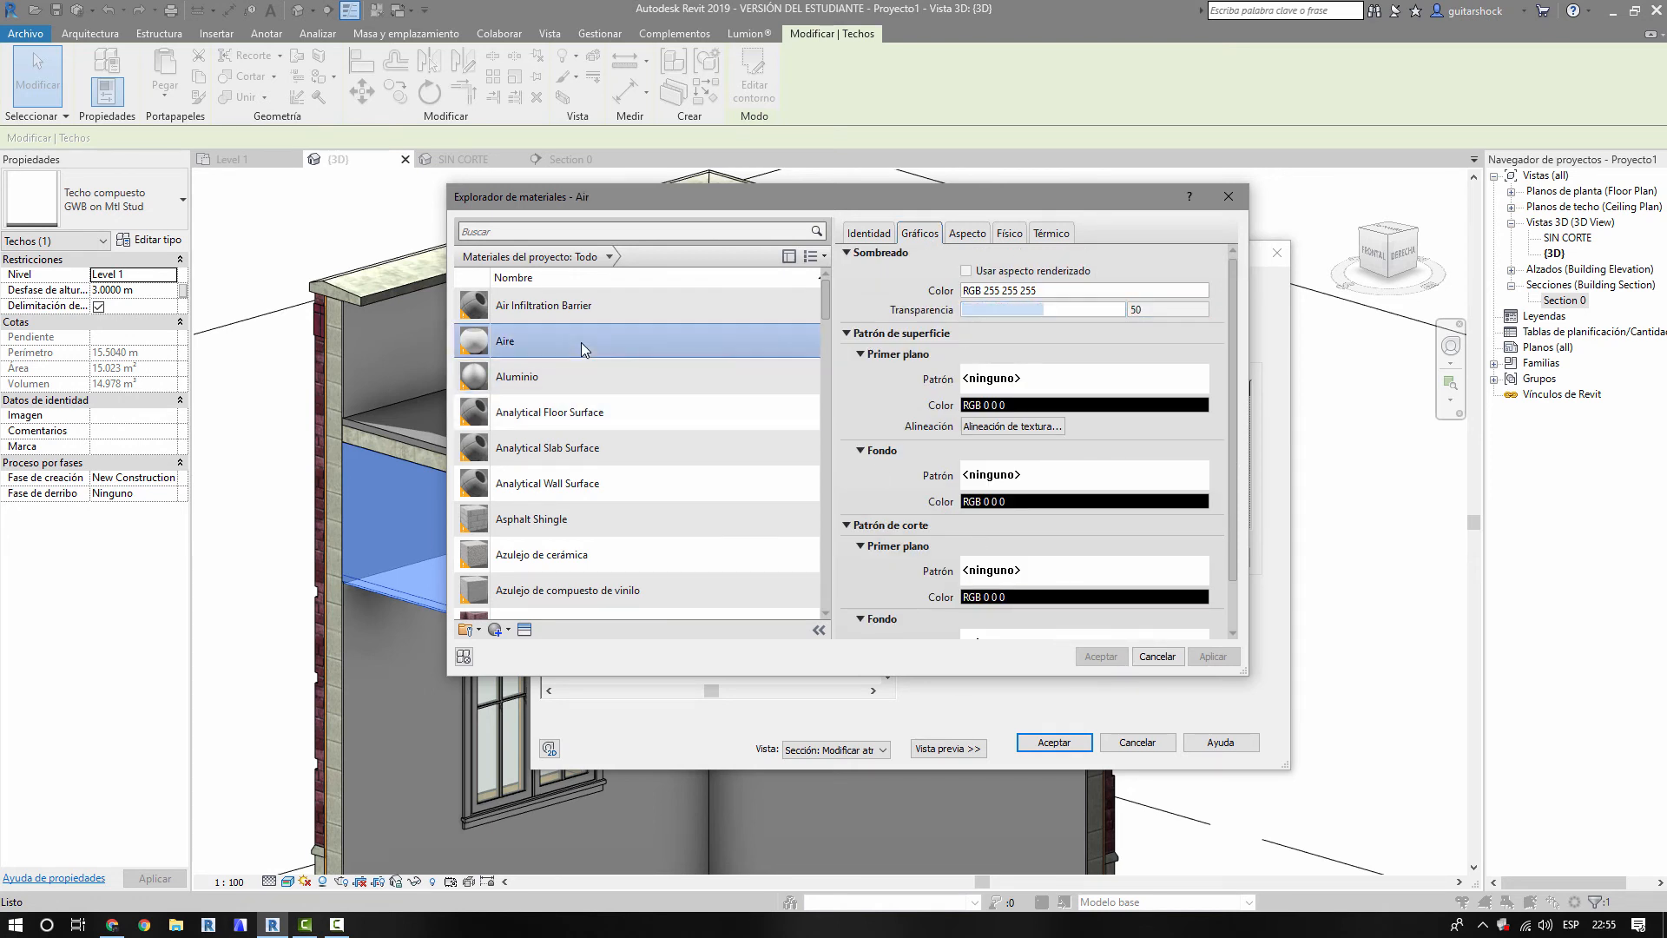
left_click(1101, 656)
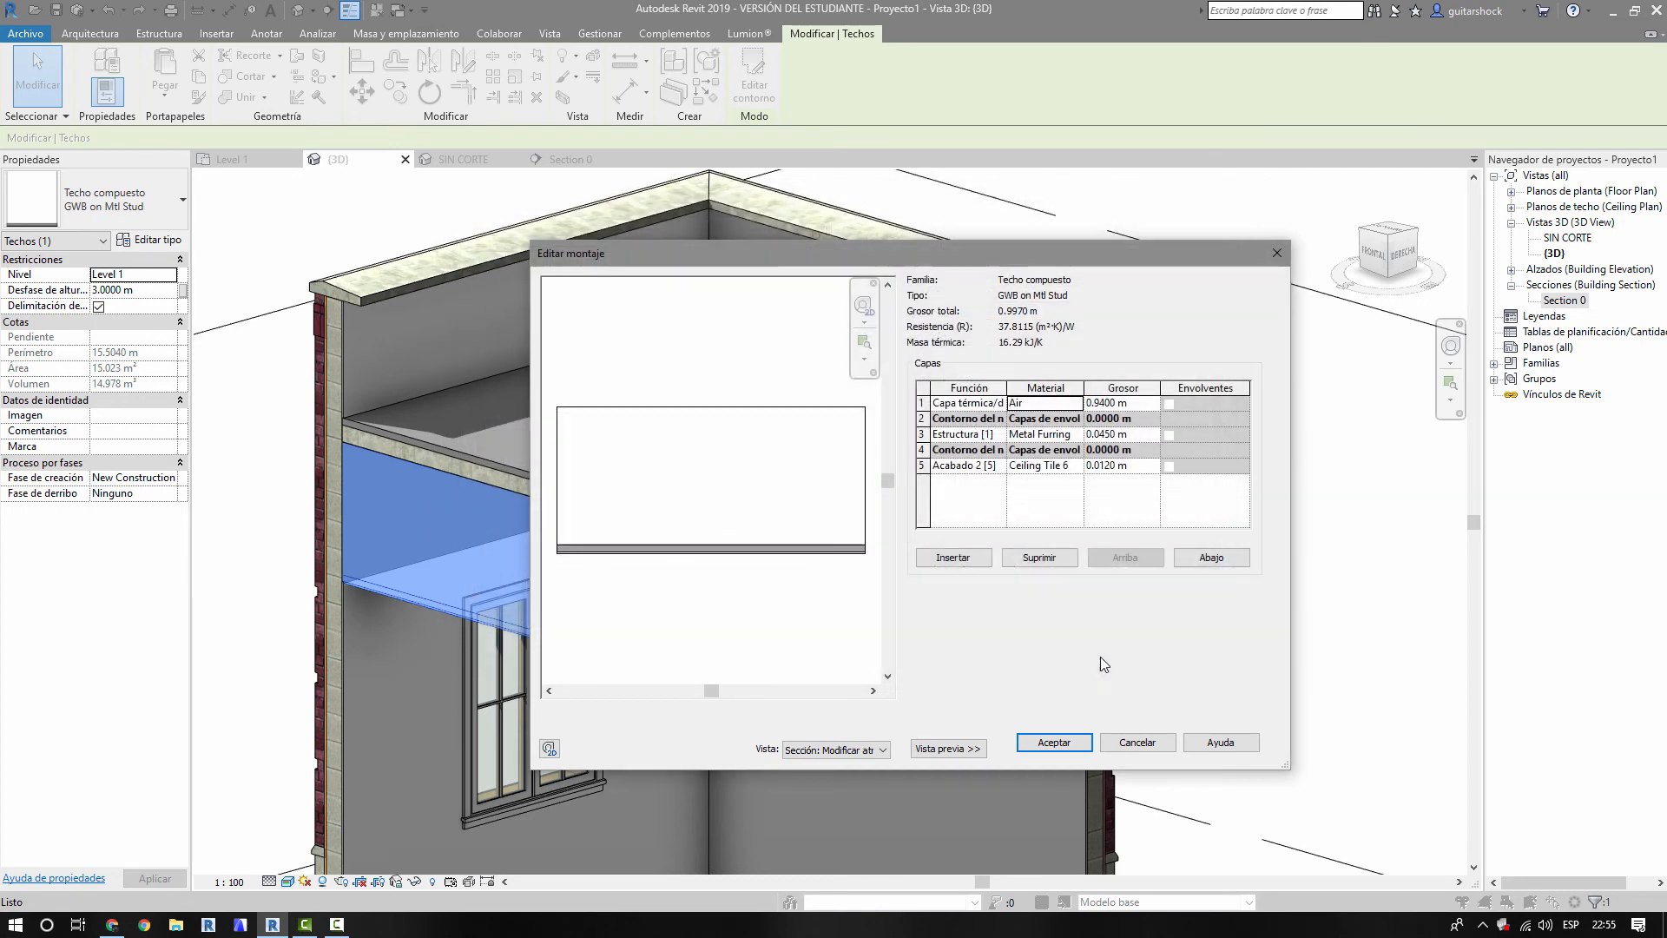
left_click(1053, 742)
left_click(1074, 748)
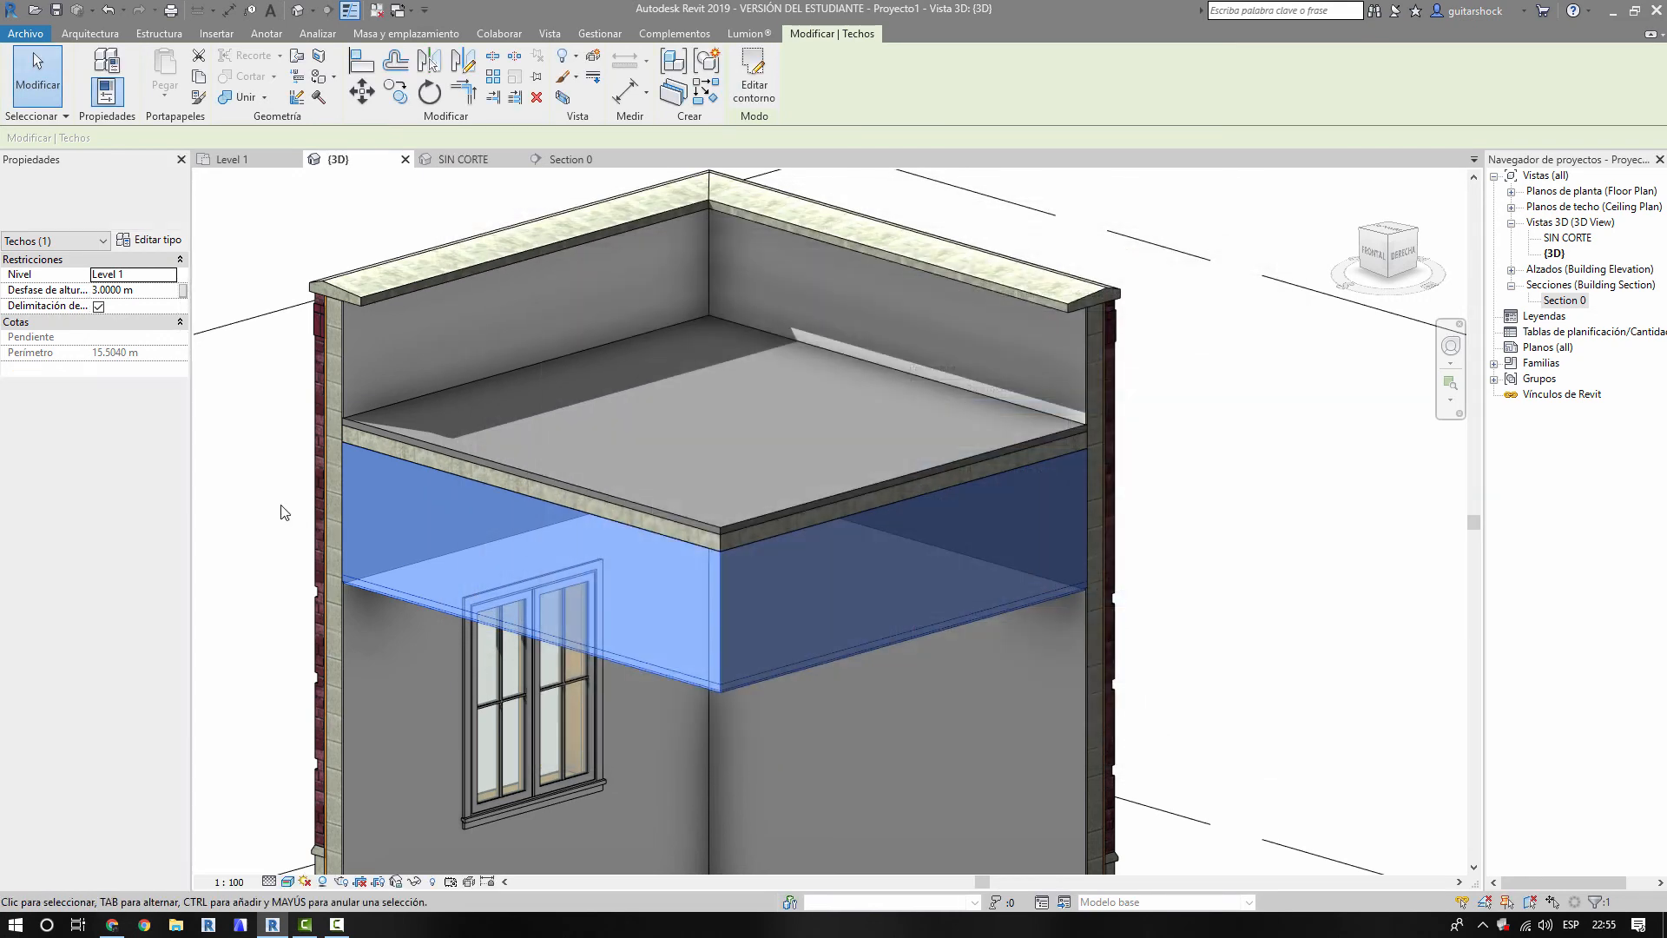
left_click(282, 512)
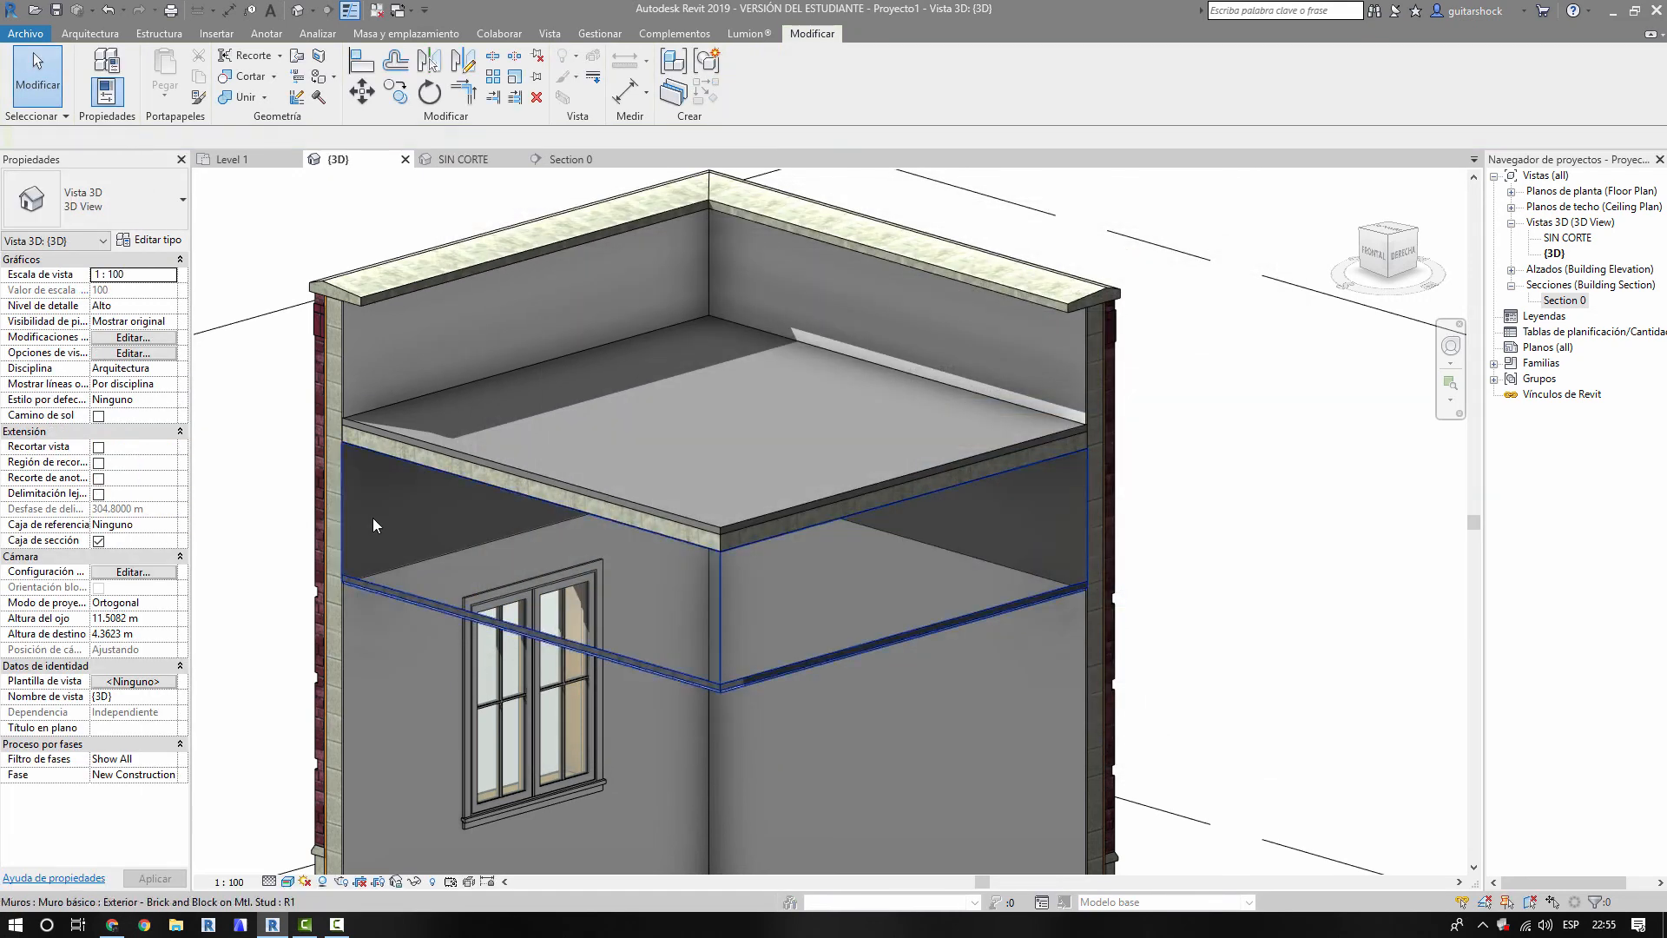
- Switch the 3D view to the Sombreado visual style and open the Air material from the ceiling's layer structure
left_click(288, 881)
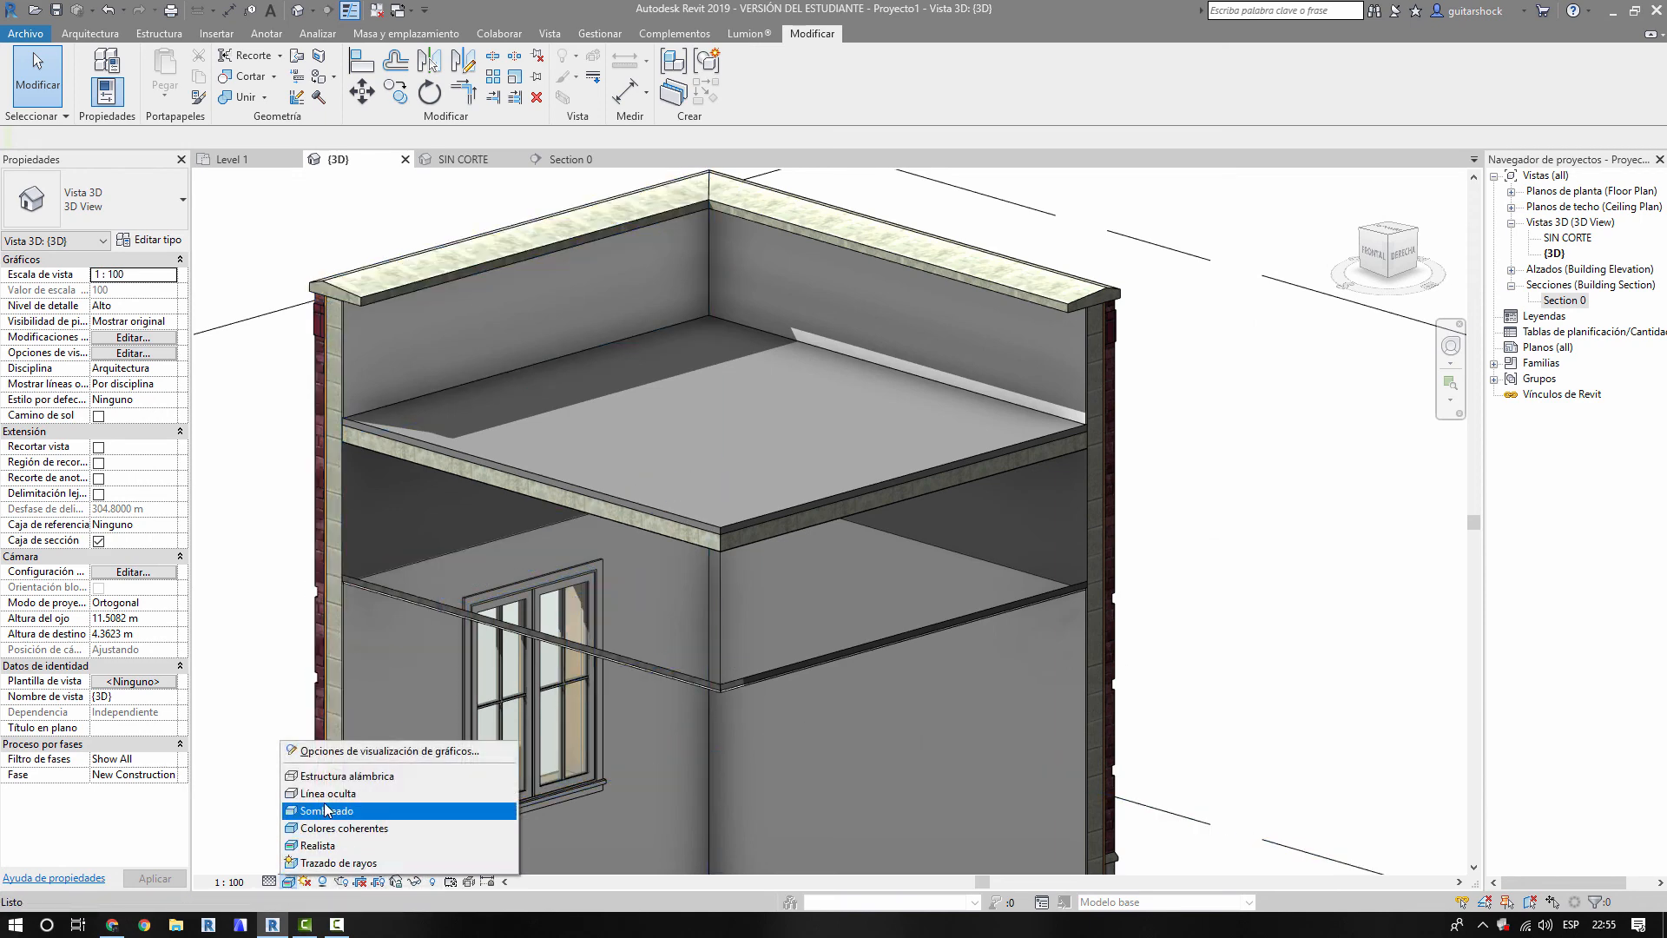
left_click(351, 814)
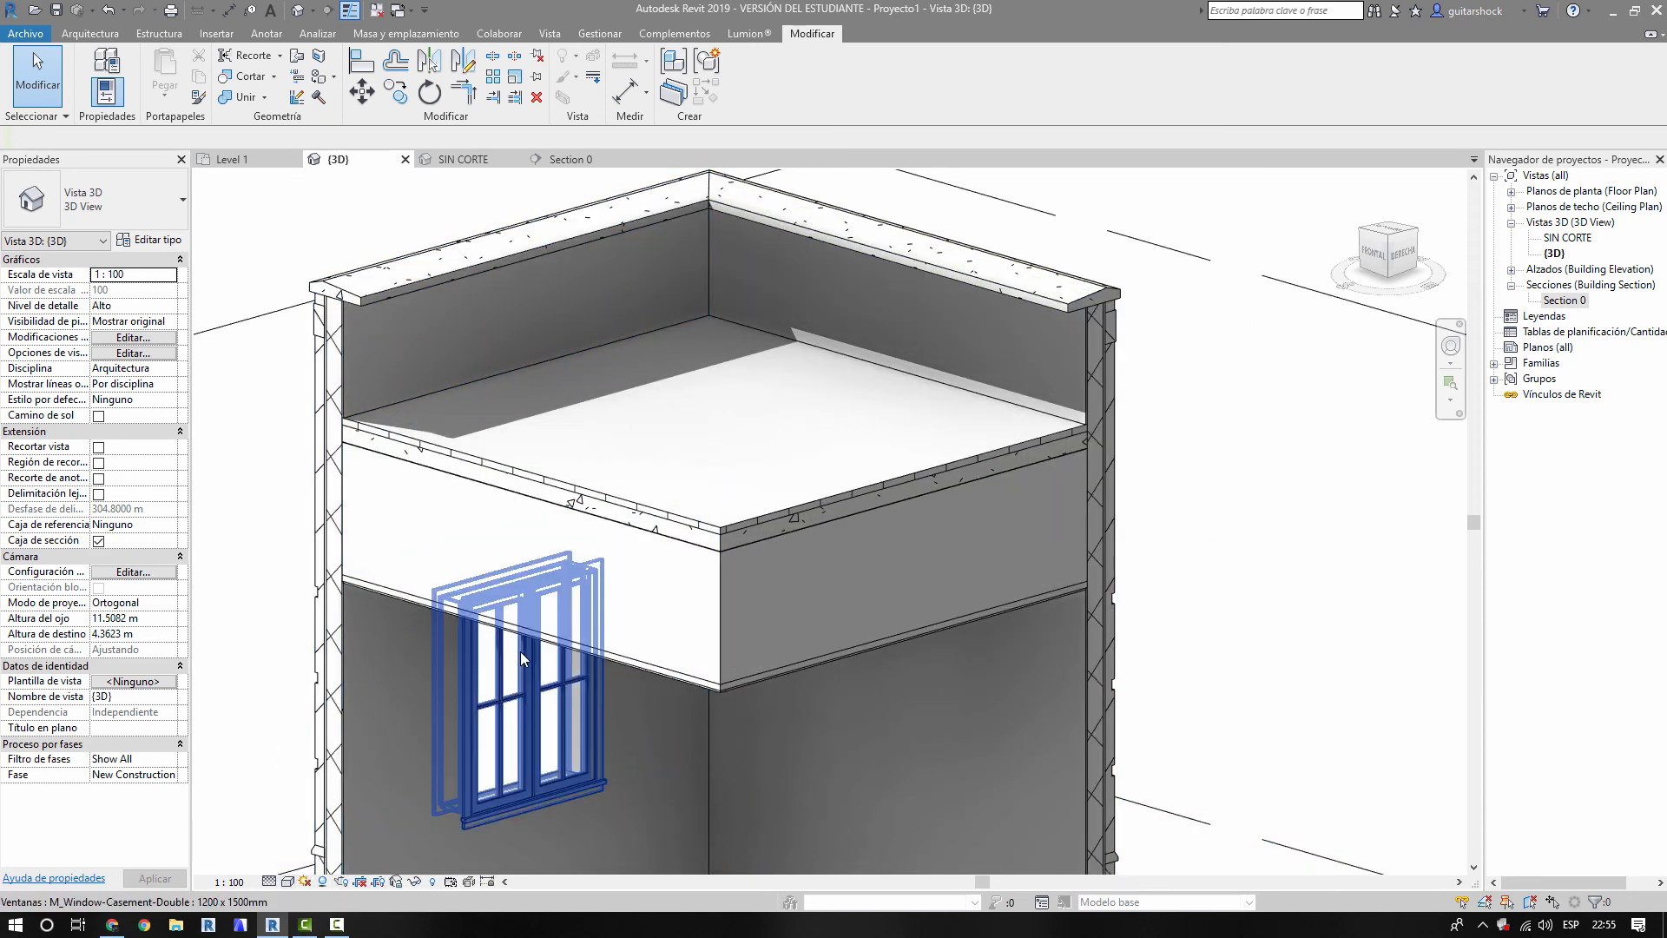
left_click(572, 646)
left_click(146, 240)
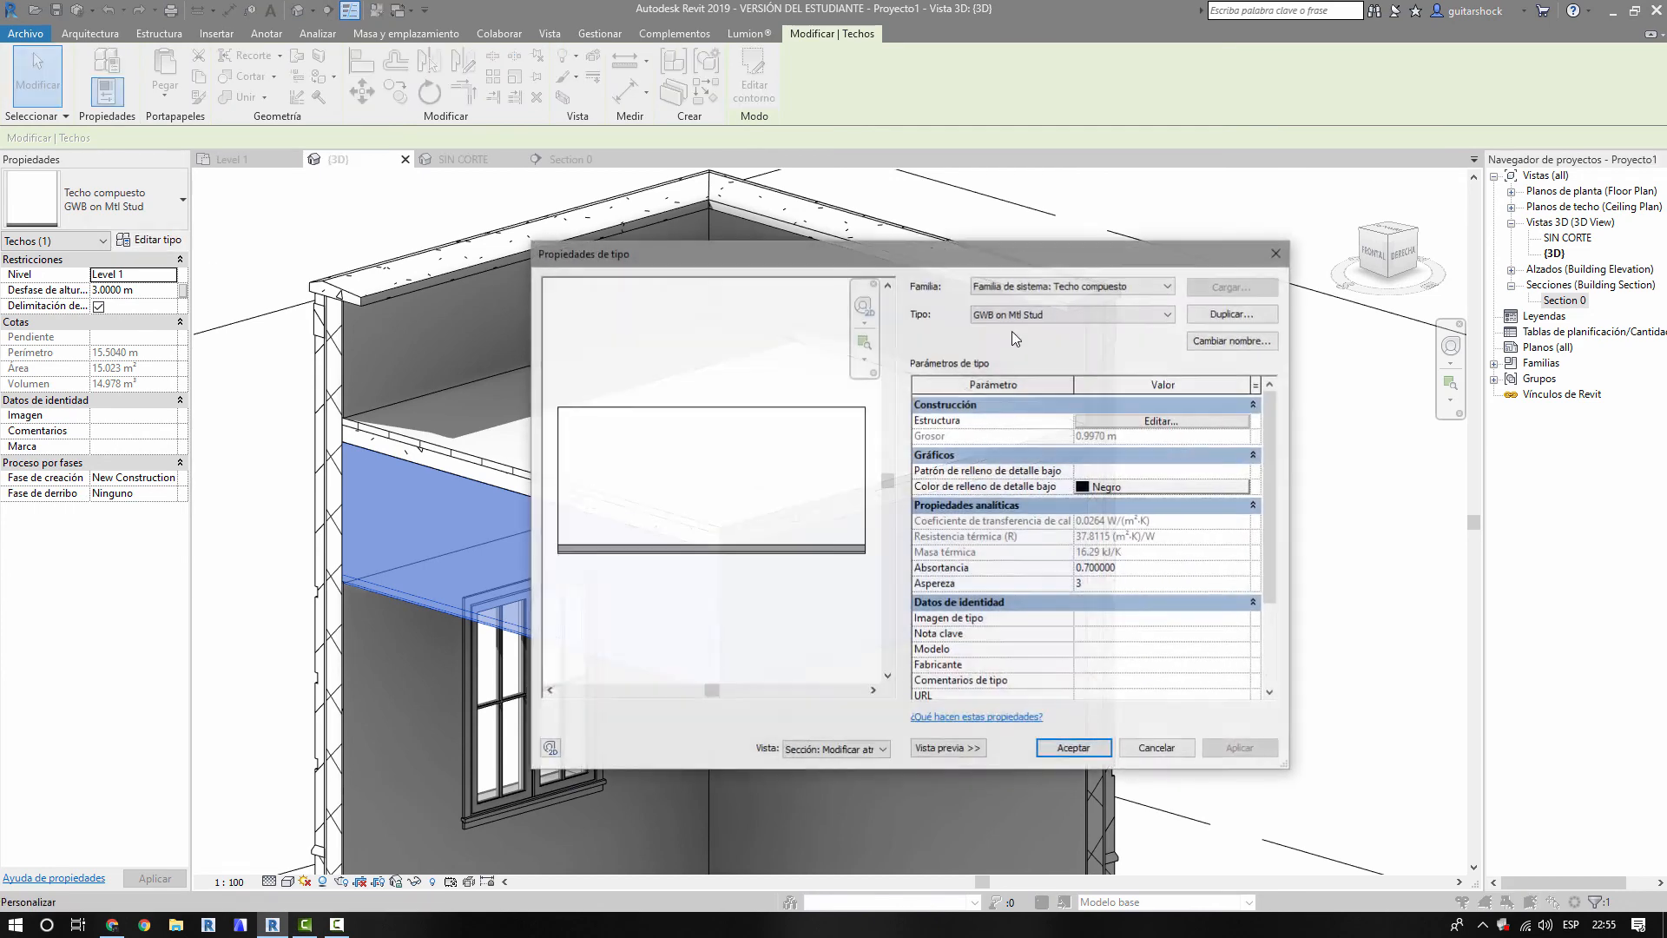
left_click(1144, 422)
left_click(1079, 405)
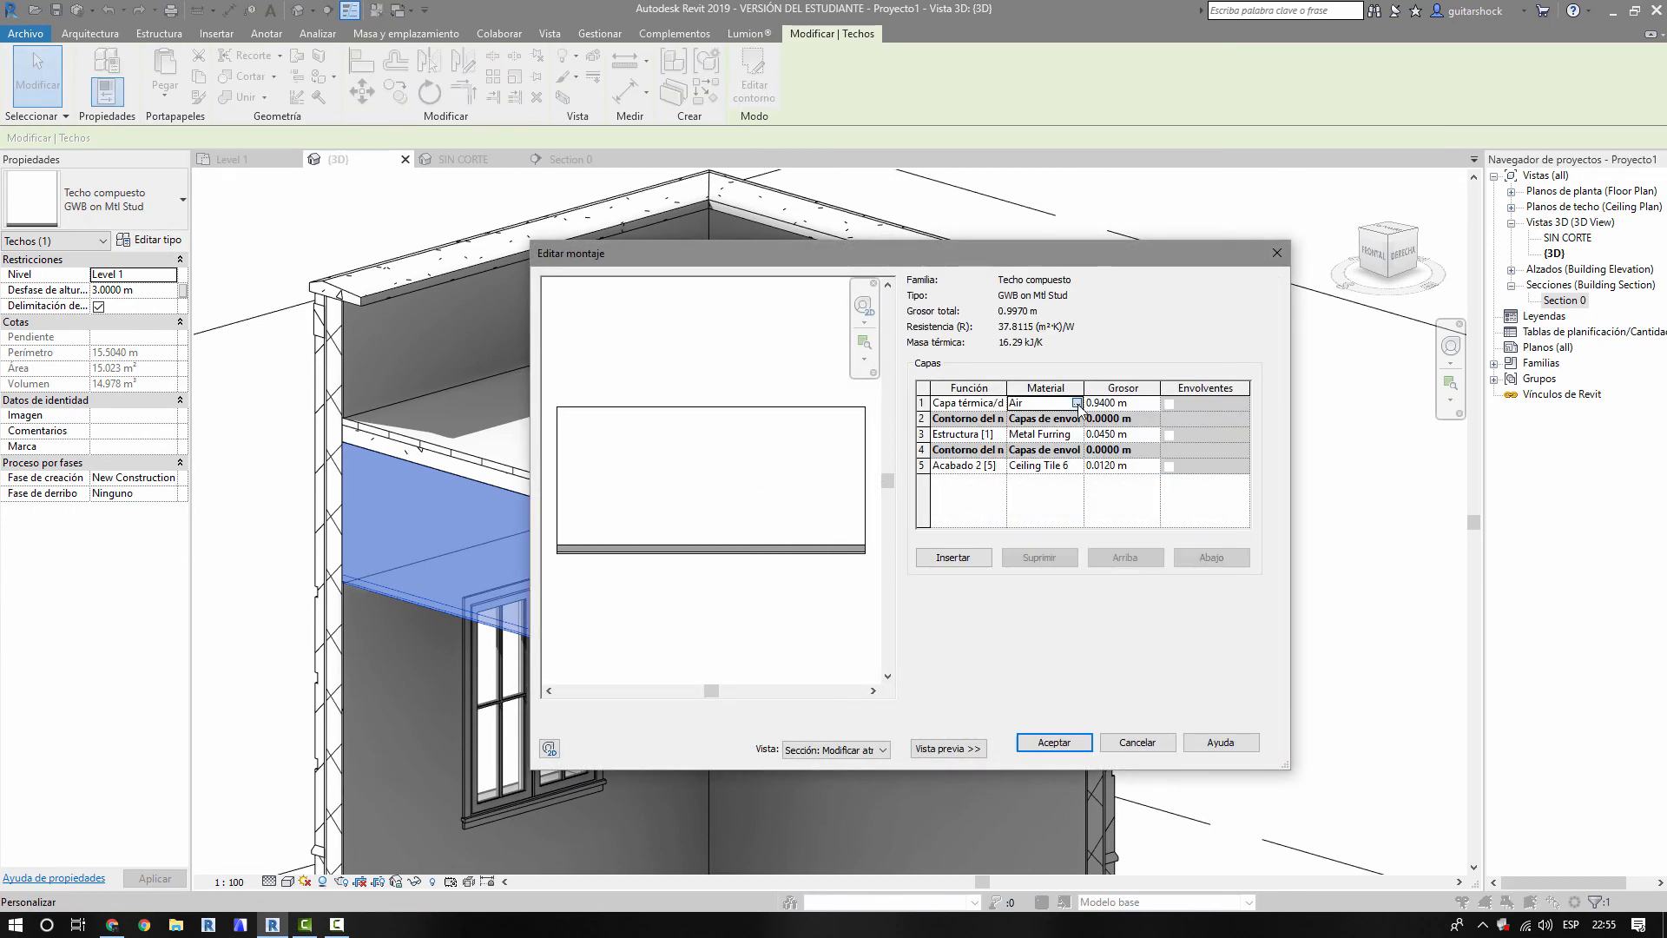
left_click(1077, 404)
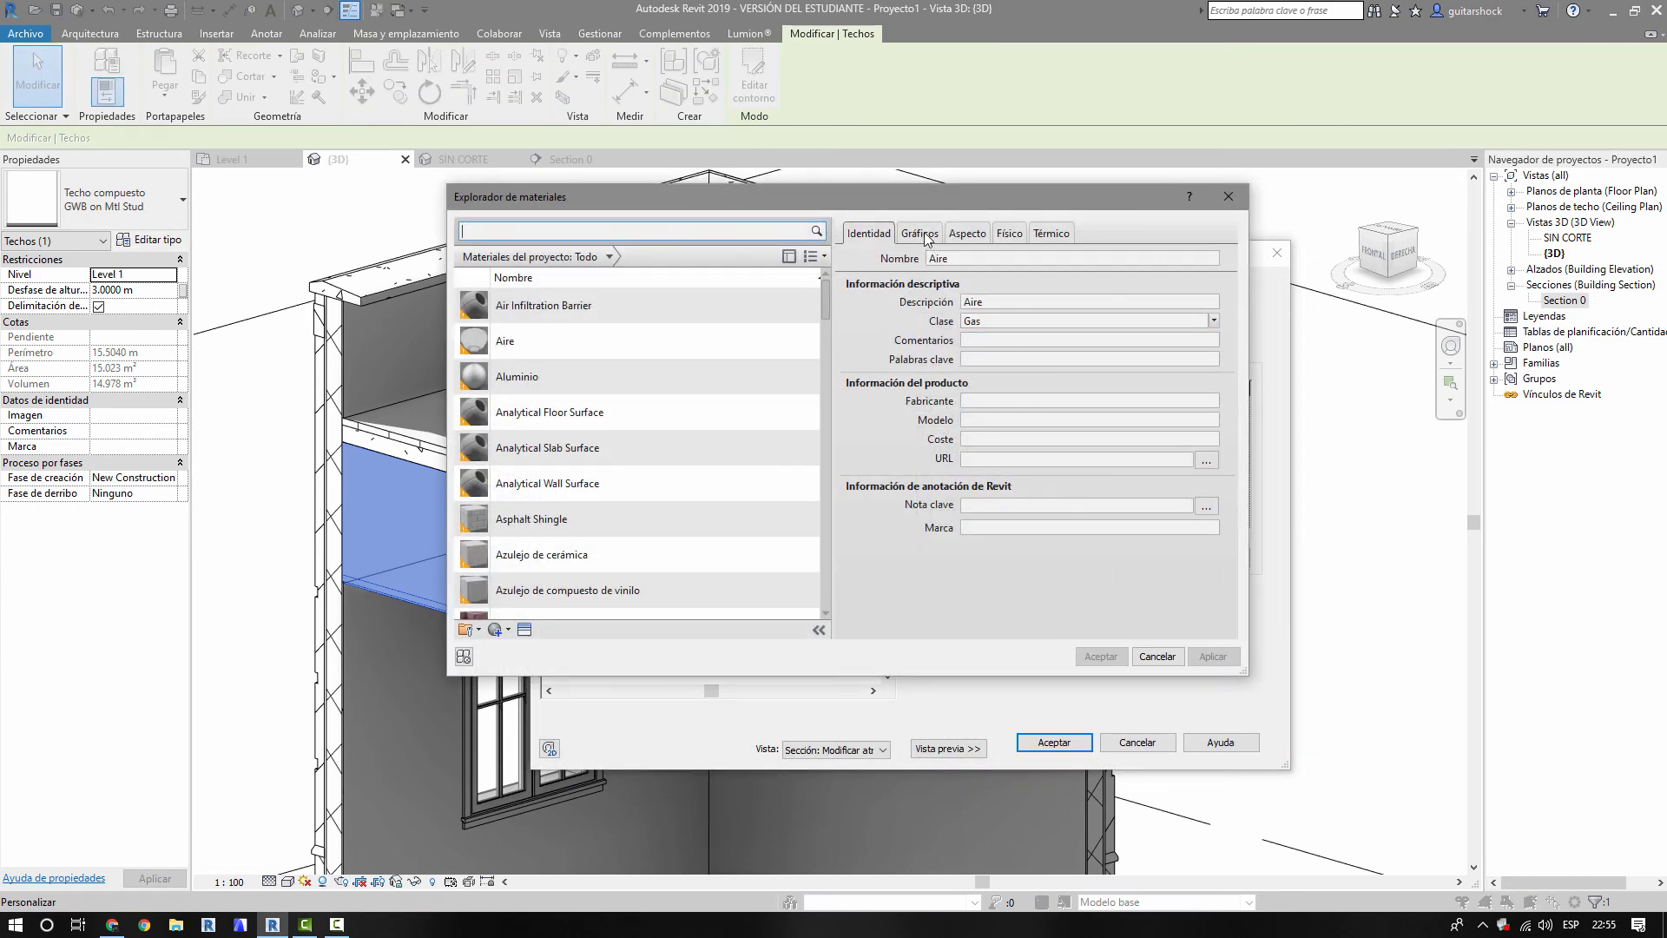
- Set the Aire material's shading transparency to 50 and accept the ceiling type changes
left_click(922, 235)
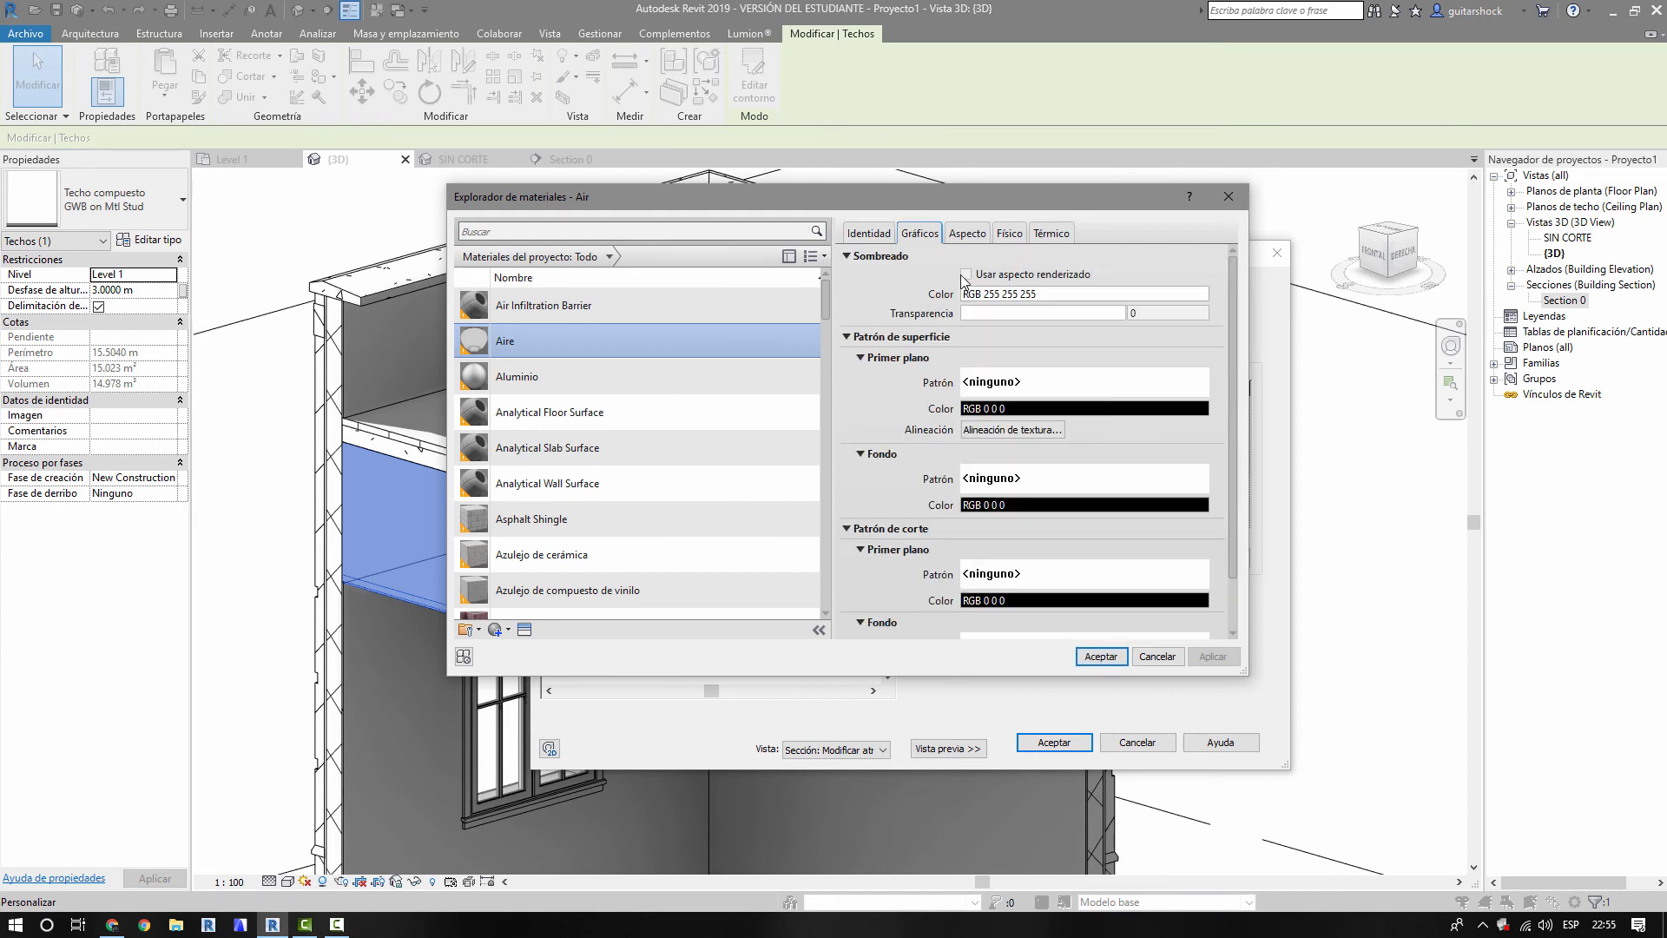
left_click(1018, 312)
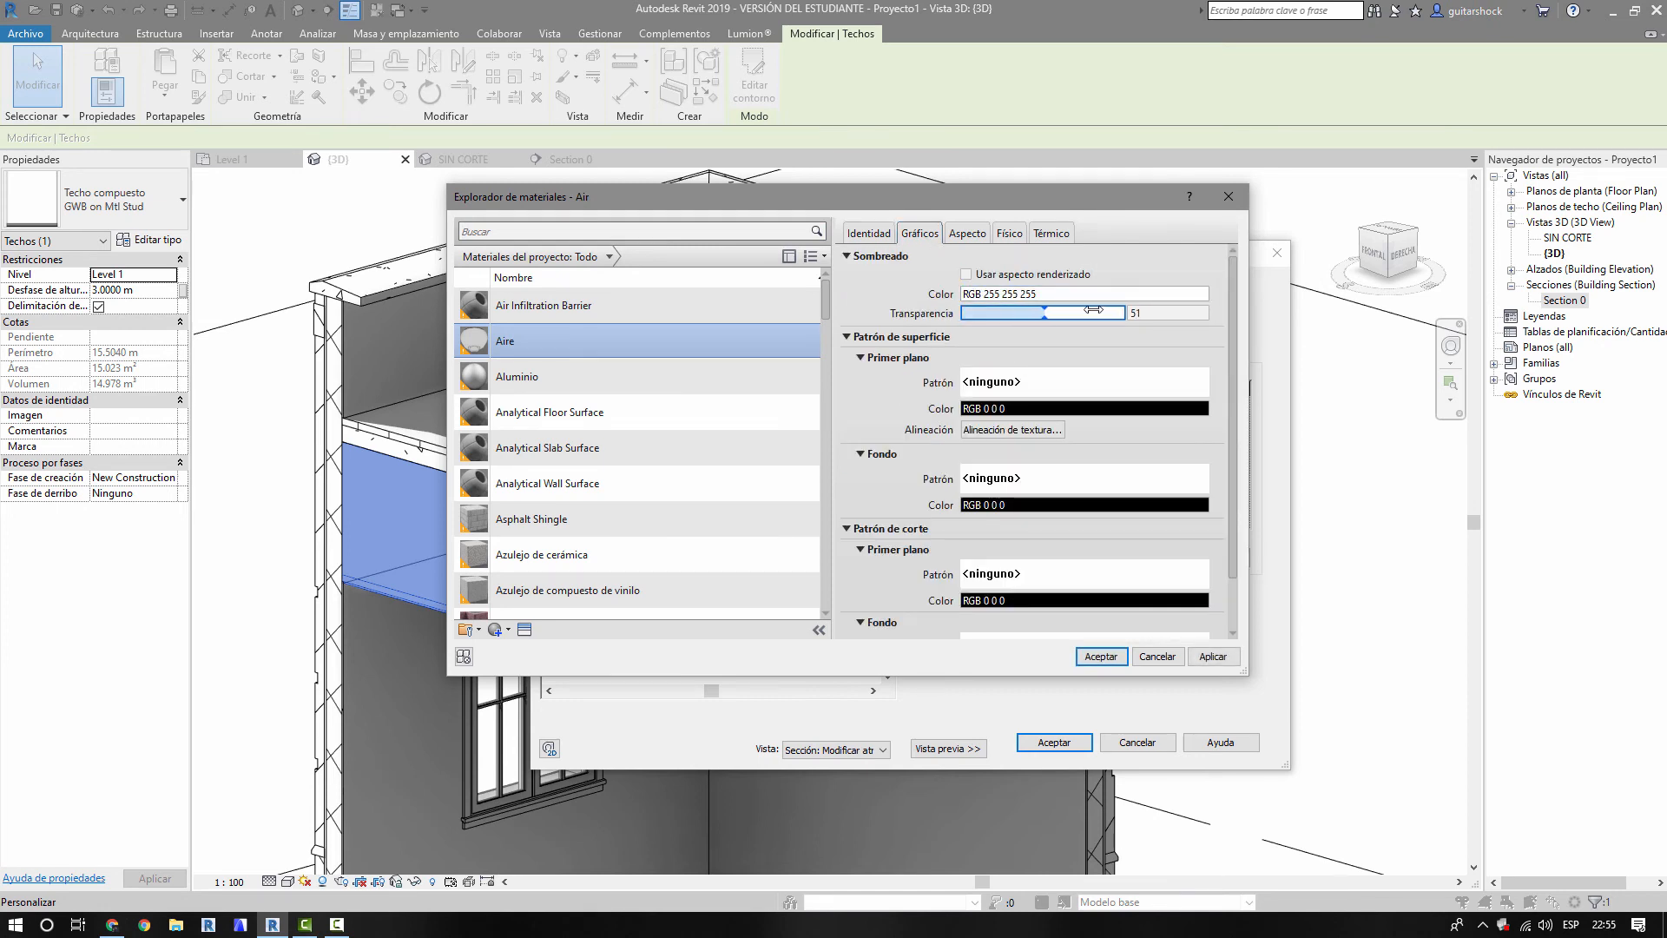
left_click(1173, 314)
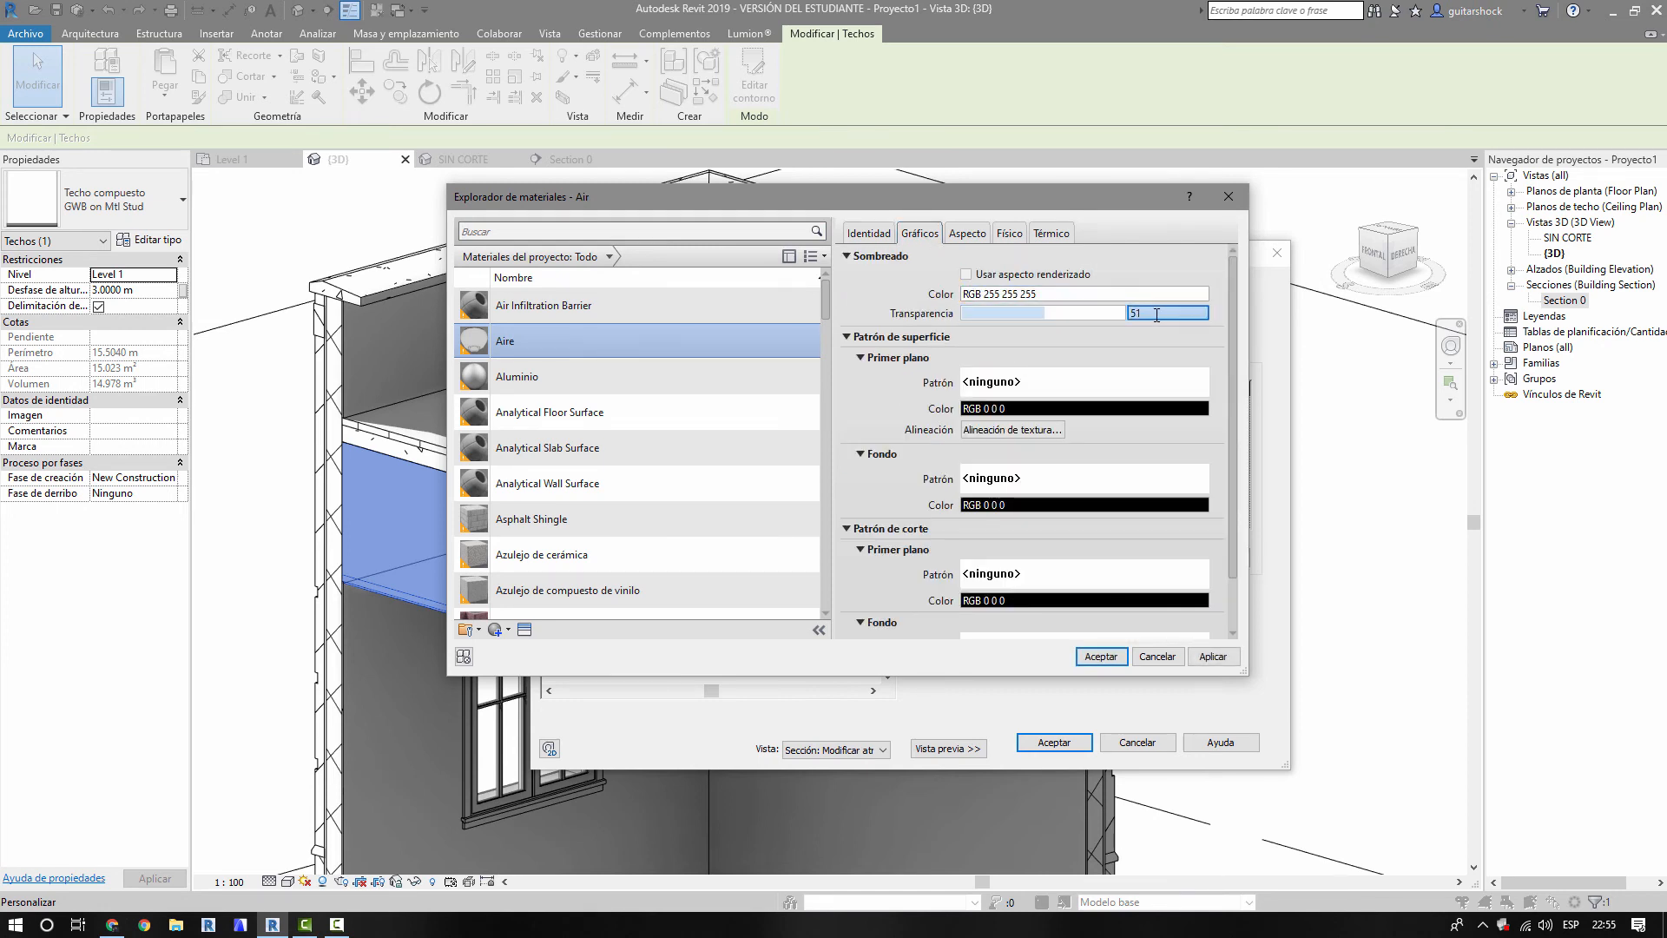
left_click_drag(1154, 313, 1124, 311)
type("50")
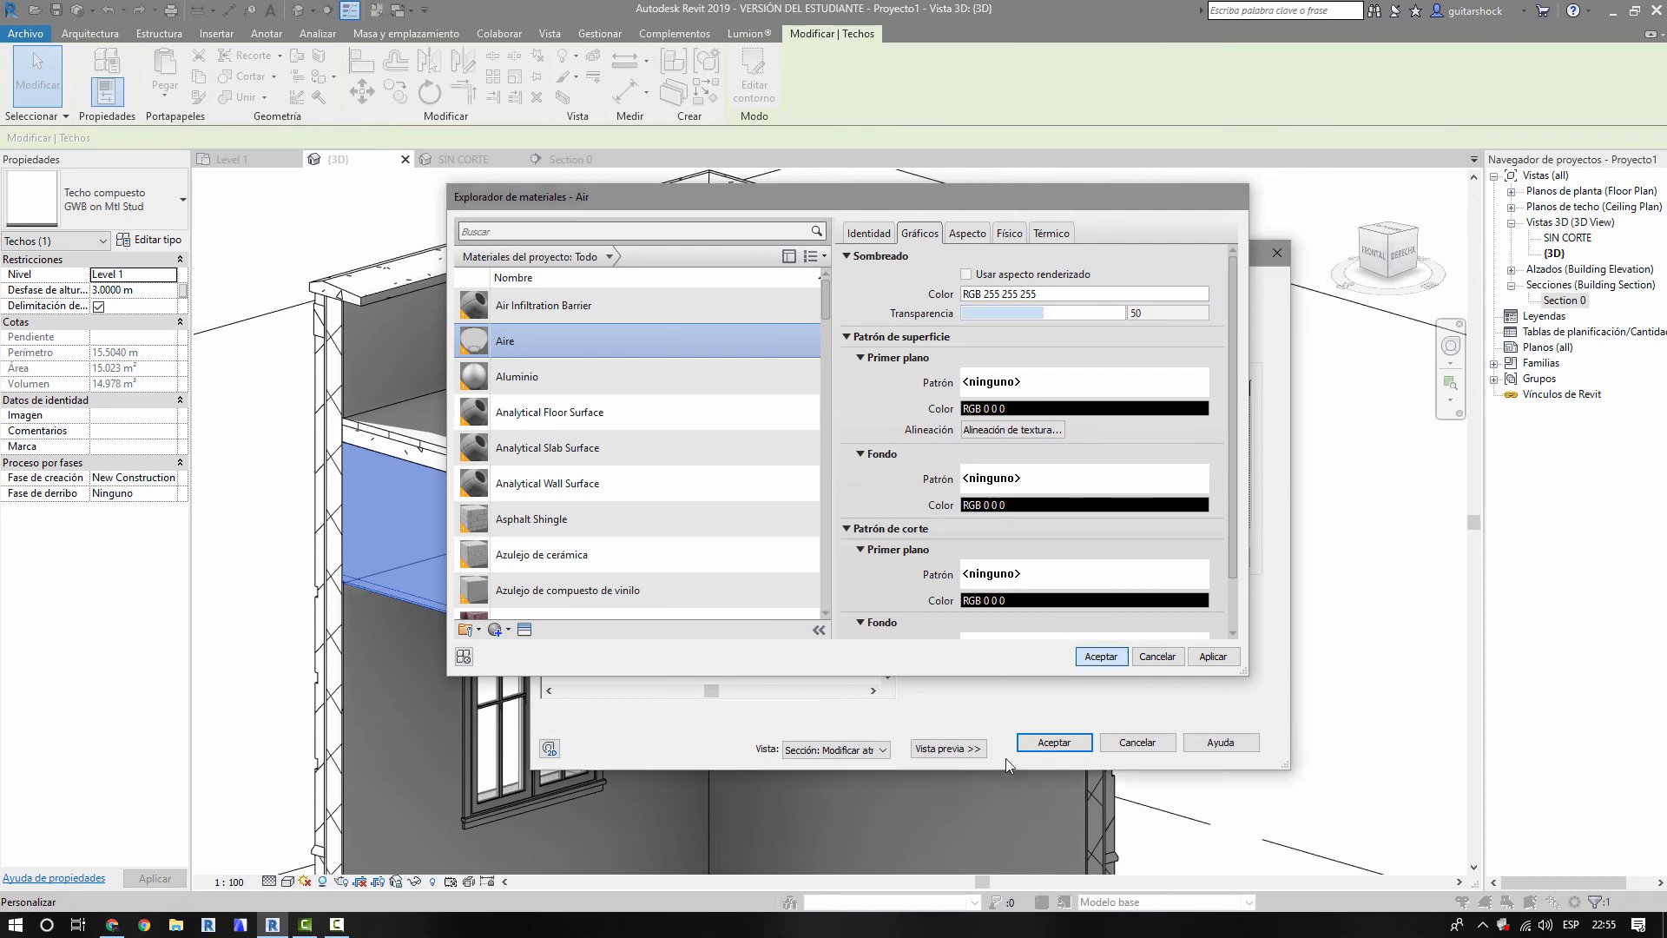
left_click(1101, 656)
left_click(1055, 742)
left_click(1058, 745)
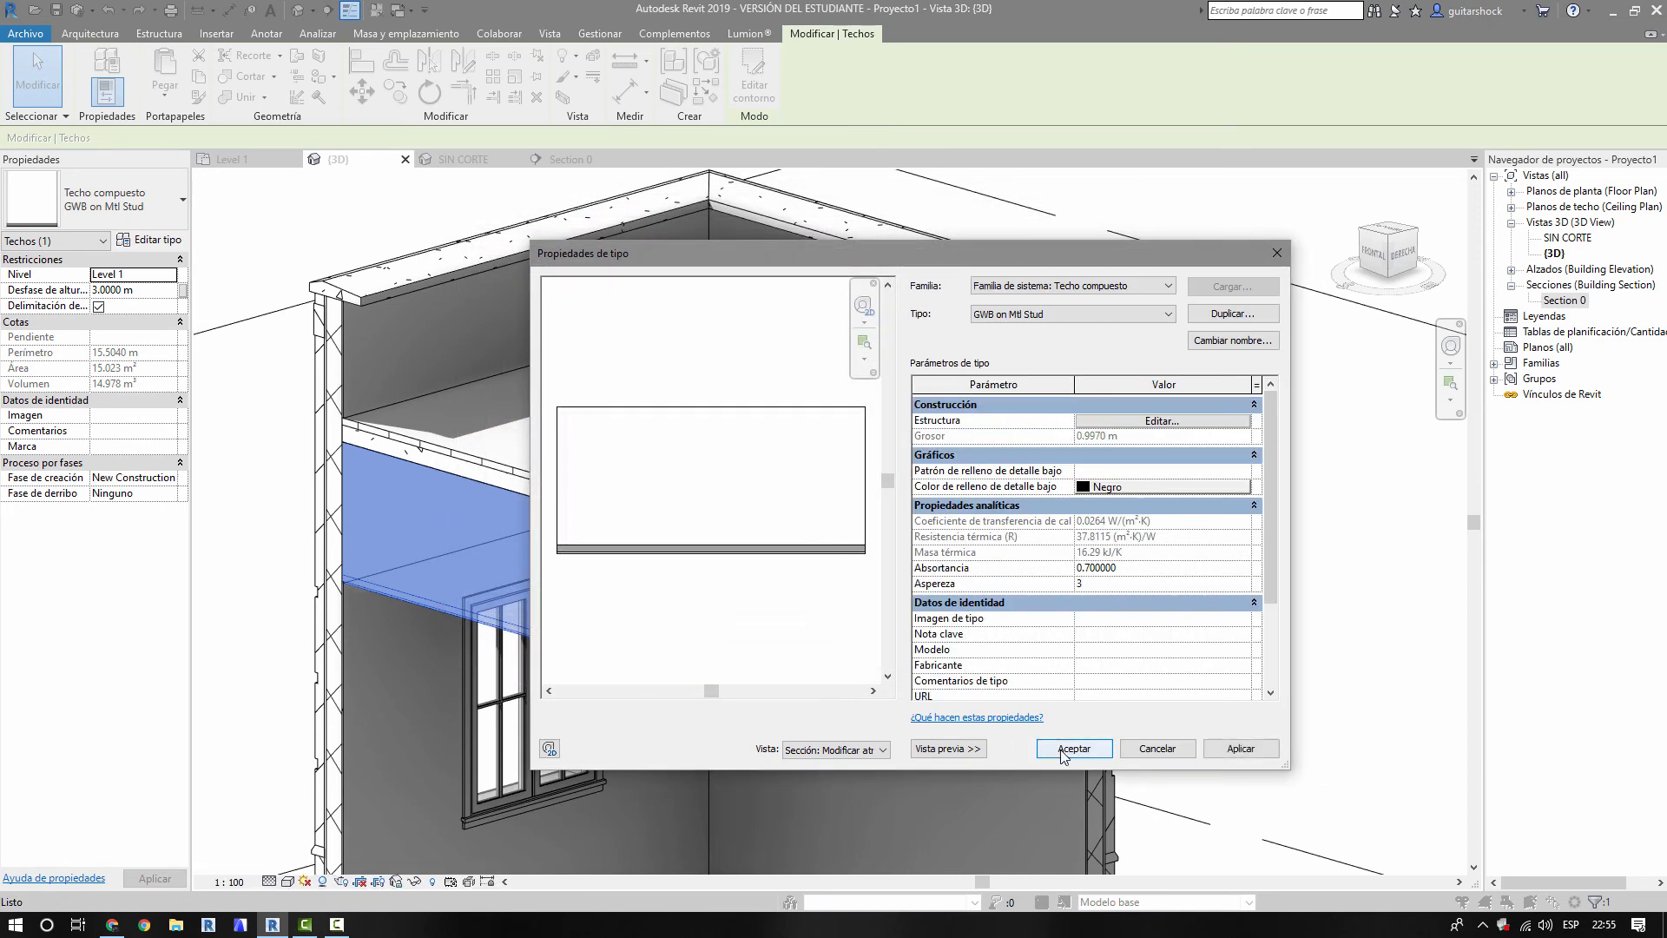
left_click(1236, 574)
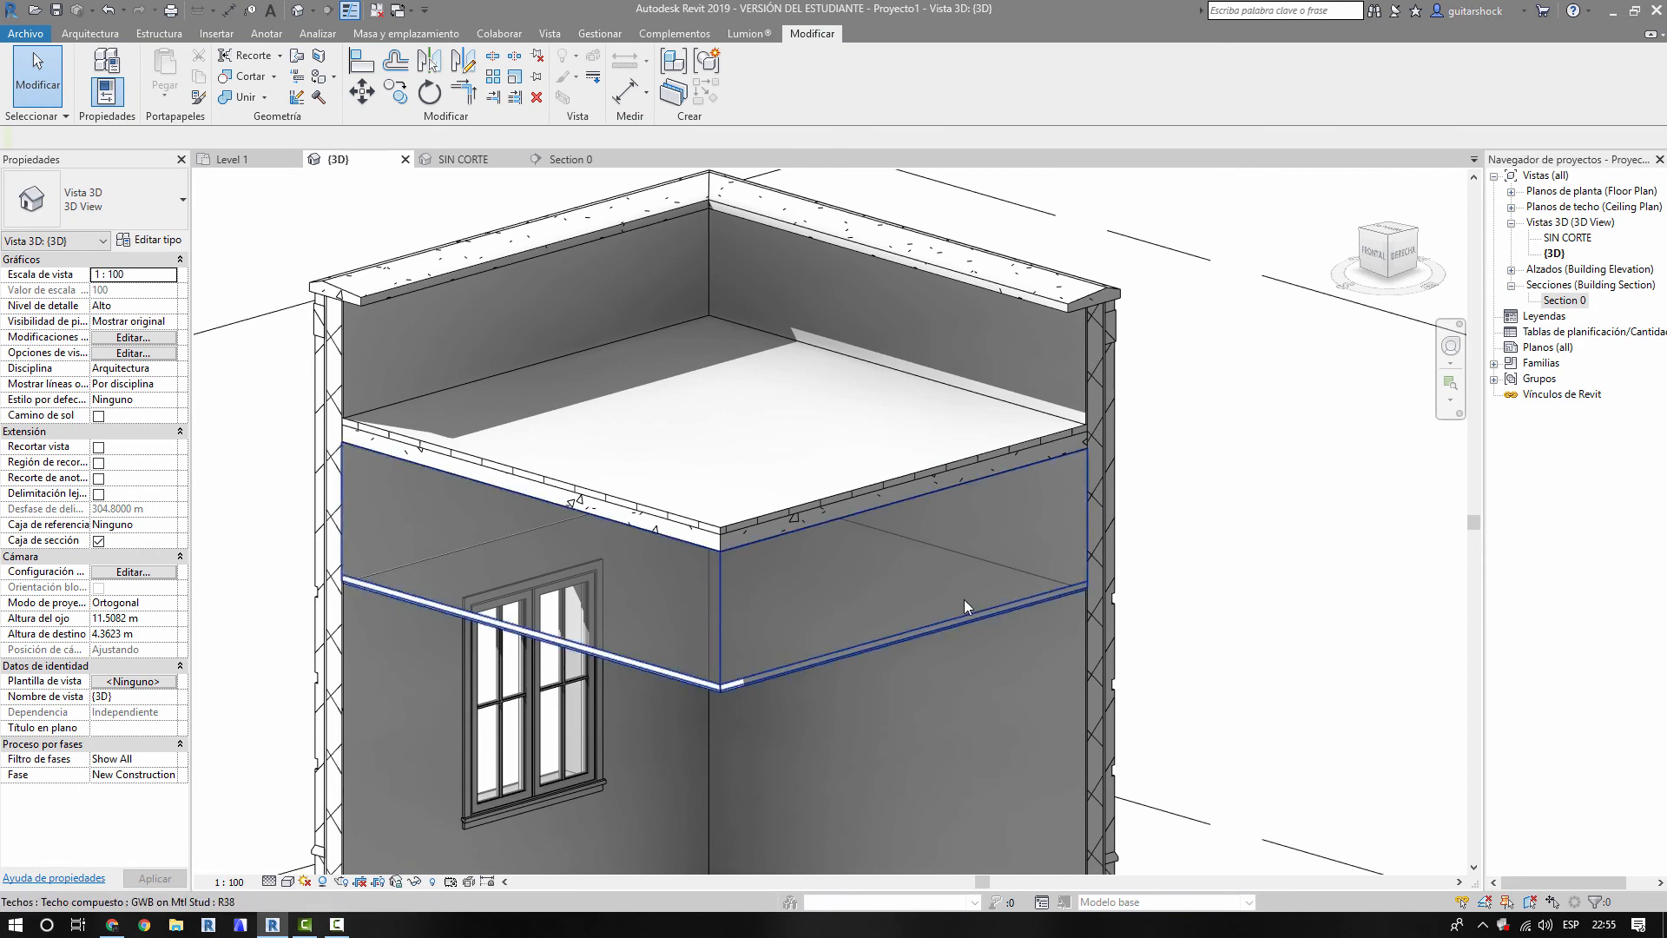
- Set the air layer's thickness to 0.95 m in the GWB on Mtl Stud ceiling structure and check its junction with the slab
middle_click_drag(592, 554, 1144, 586, "shift")
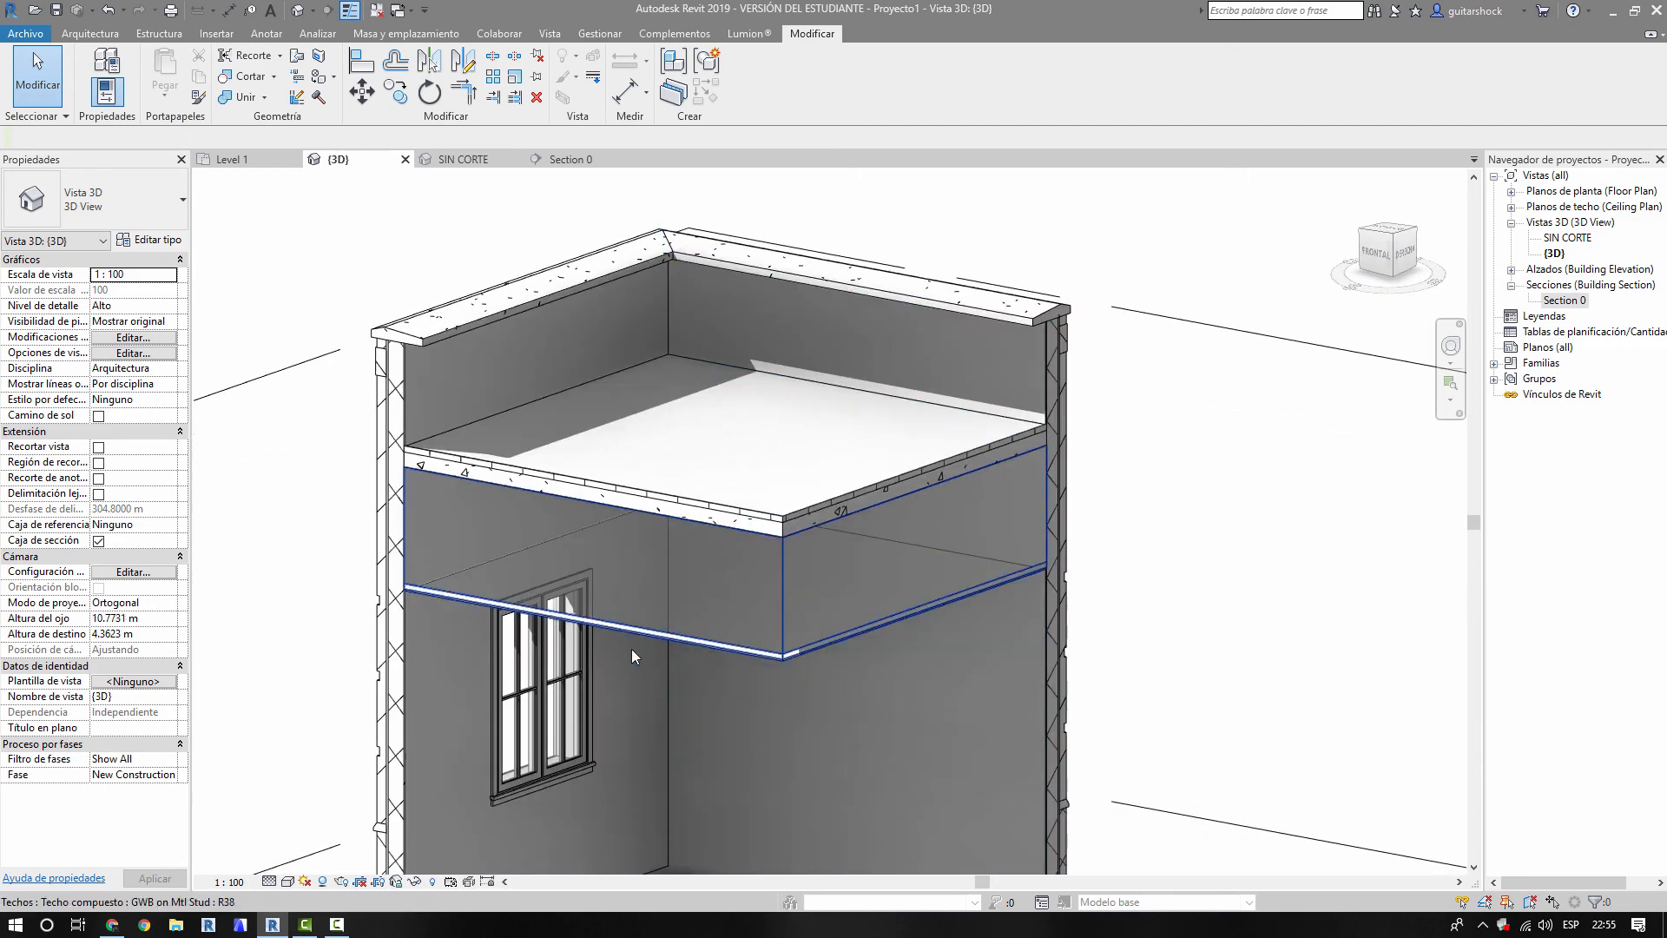
scroll(409, 585, "up", 6)
scroll(417, 484, "up", 5)
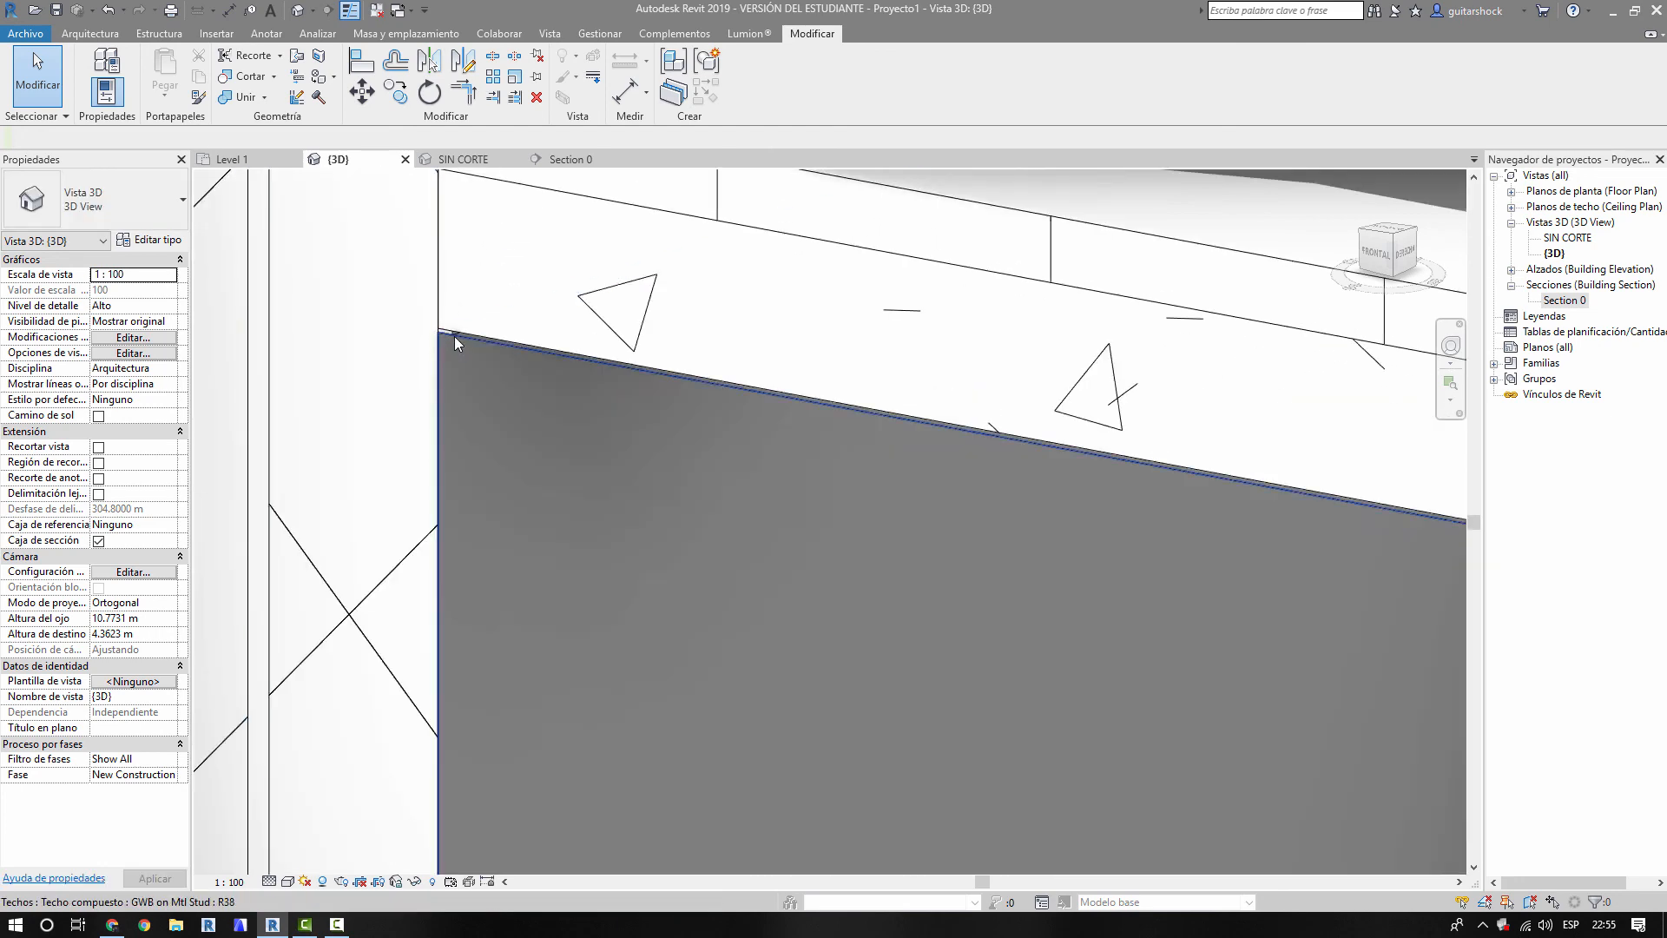
scroll(454, 333, "up", 4)
scroll(467, 344, "down", 5)
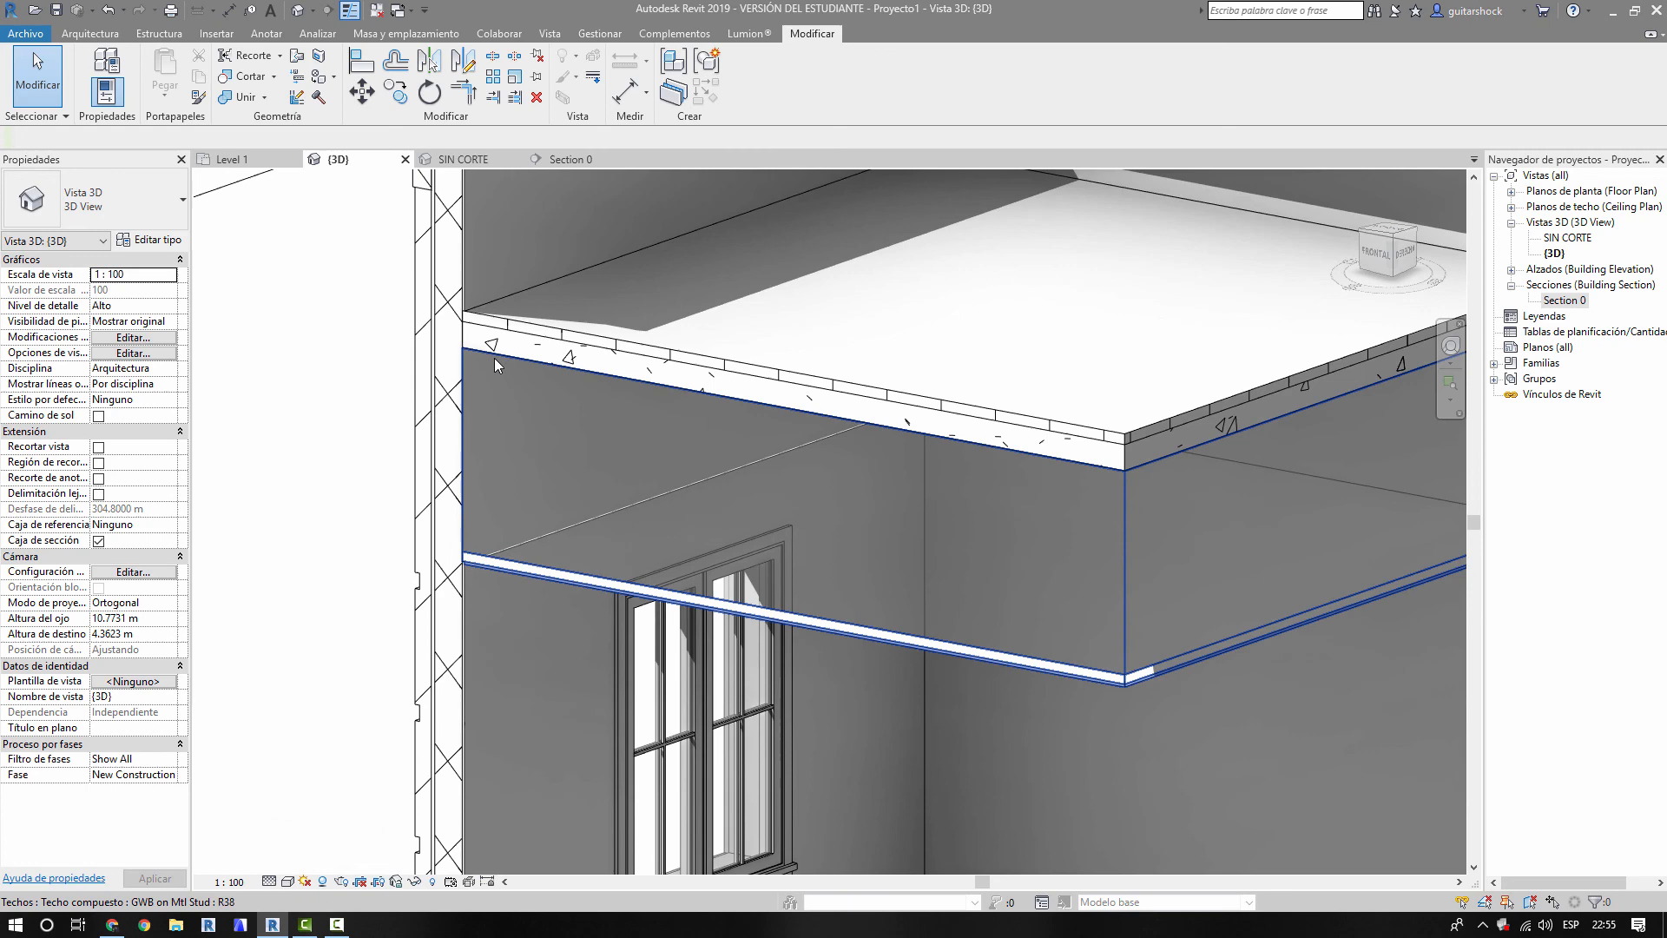
left_click(494, 359)
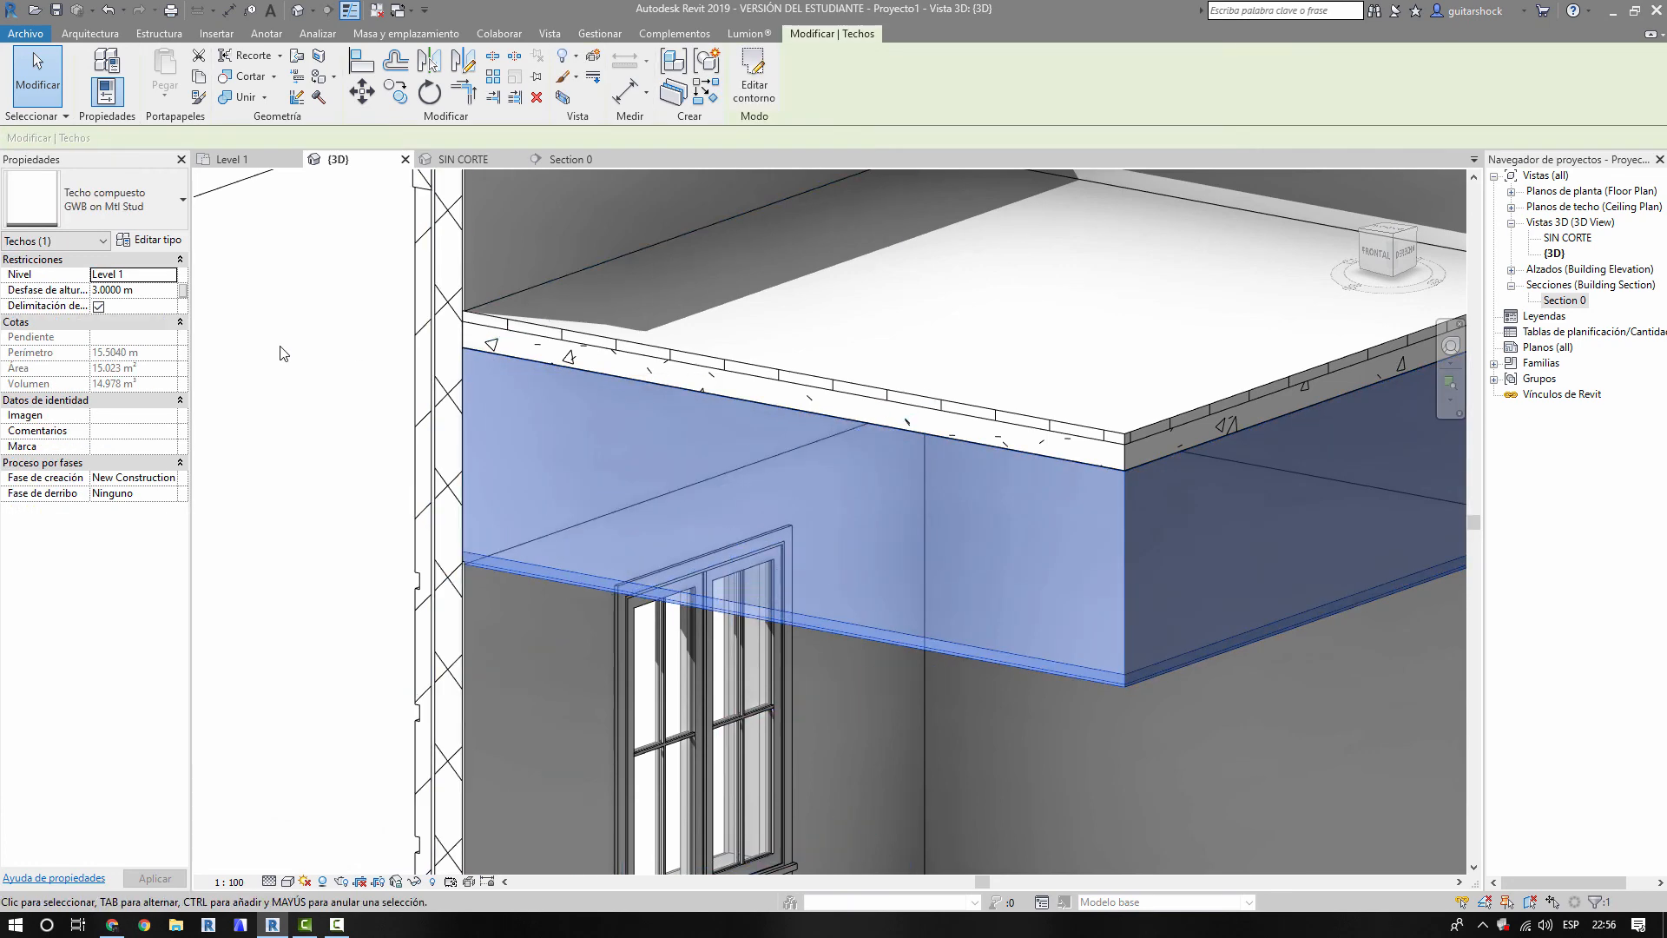
left_click(149, 239)
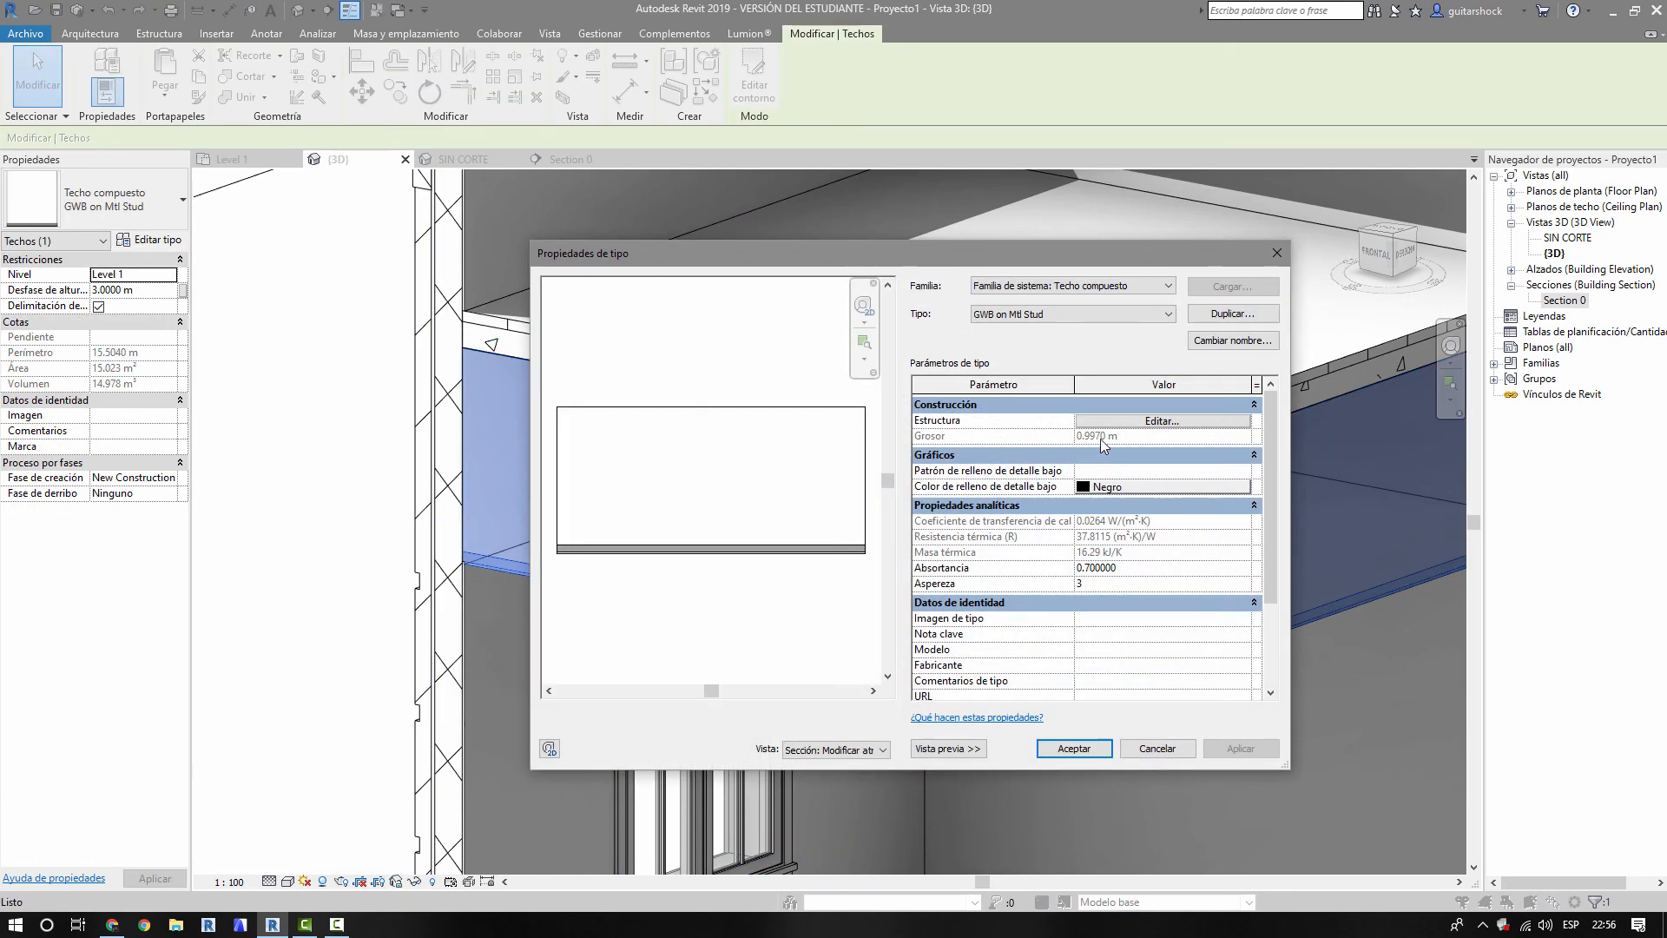
left_click(1127, 423)
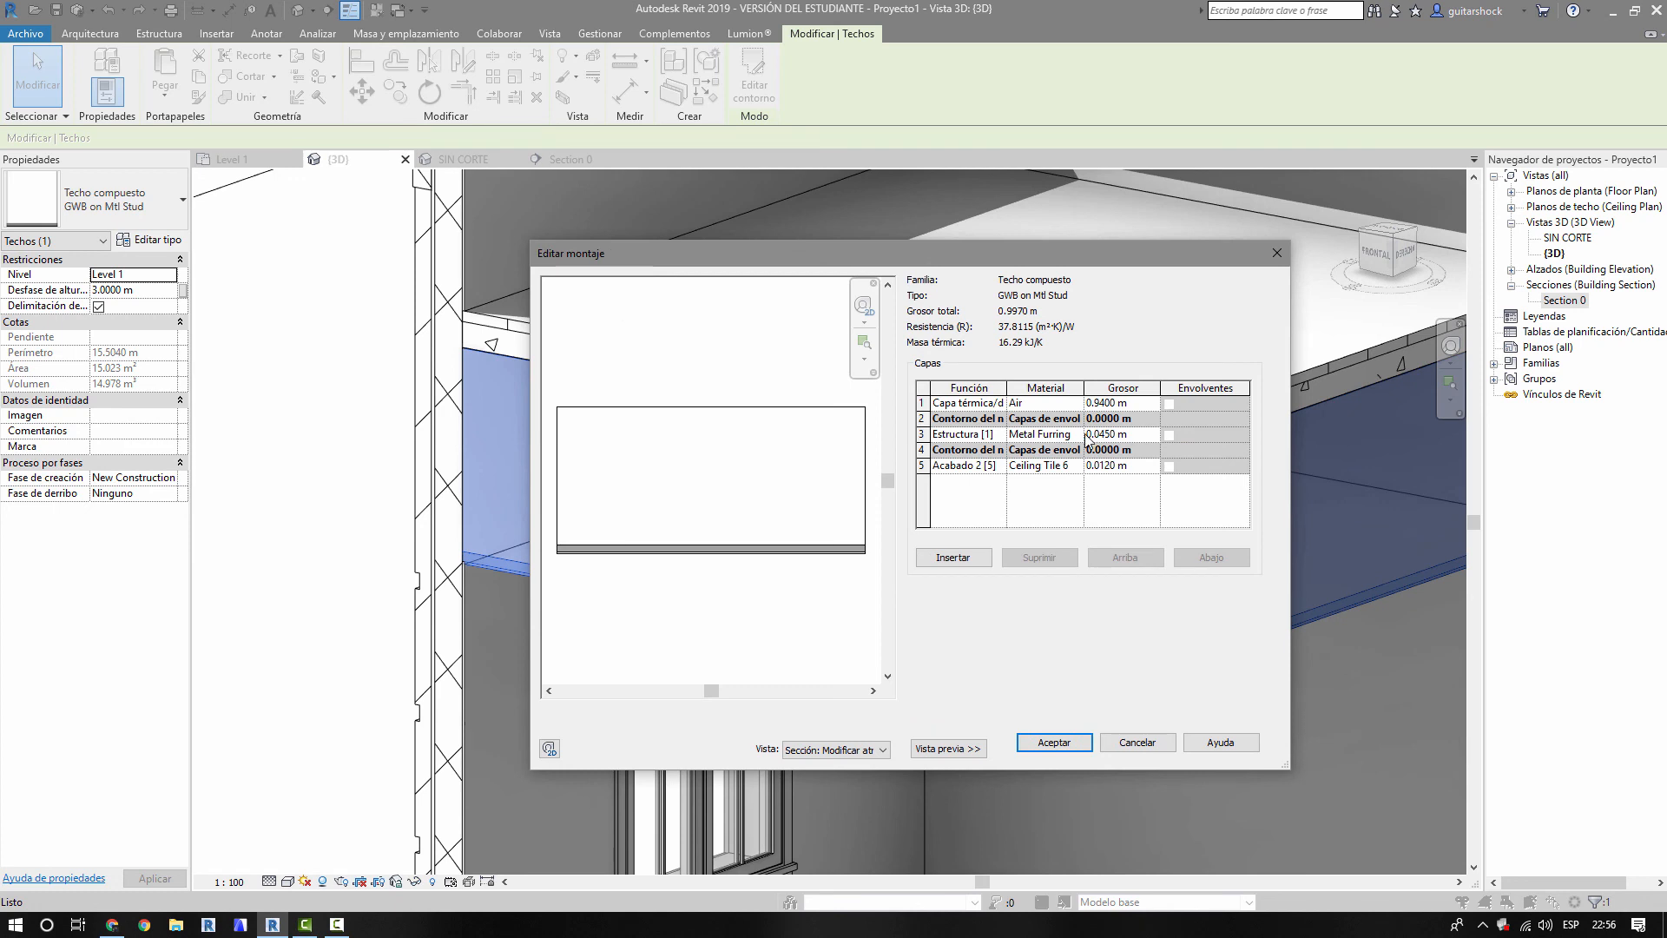
left_click(1137, 402)
type(".9")
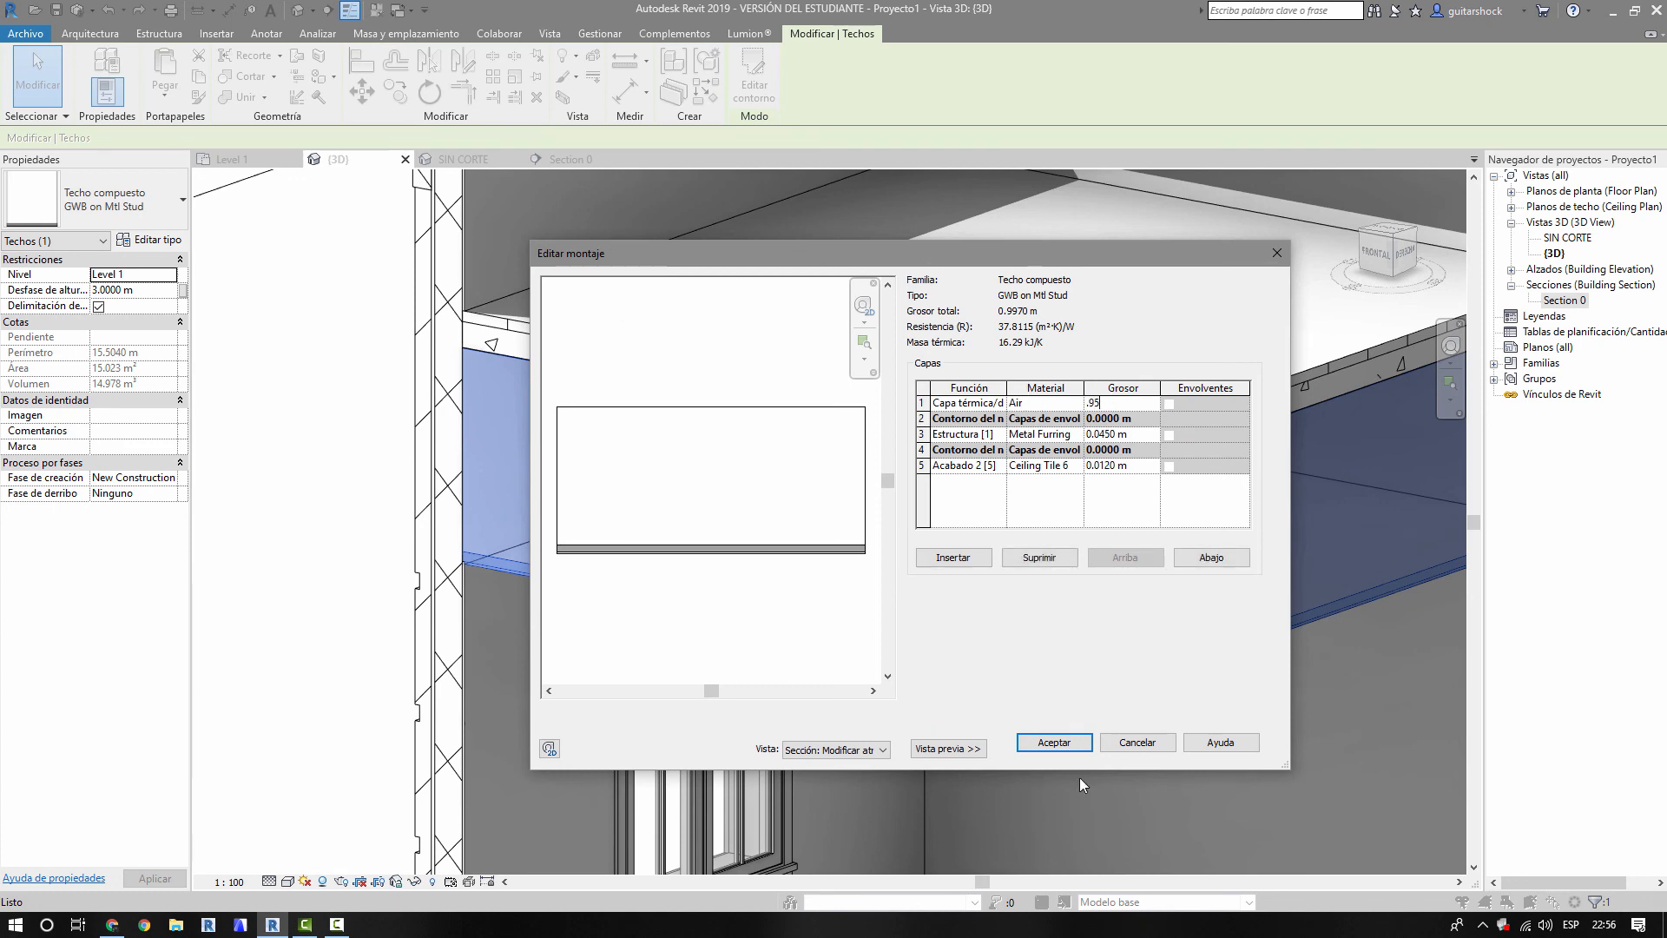
type("5")
left_click(1054, 743)
left_click(1071, 745)
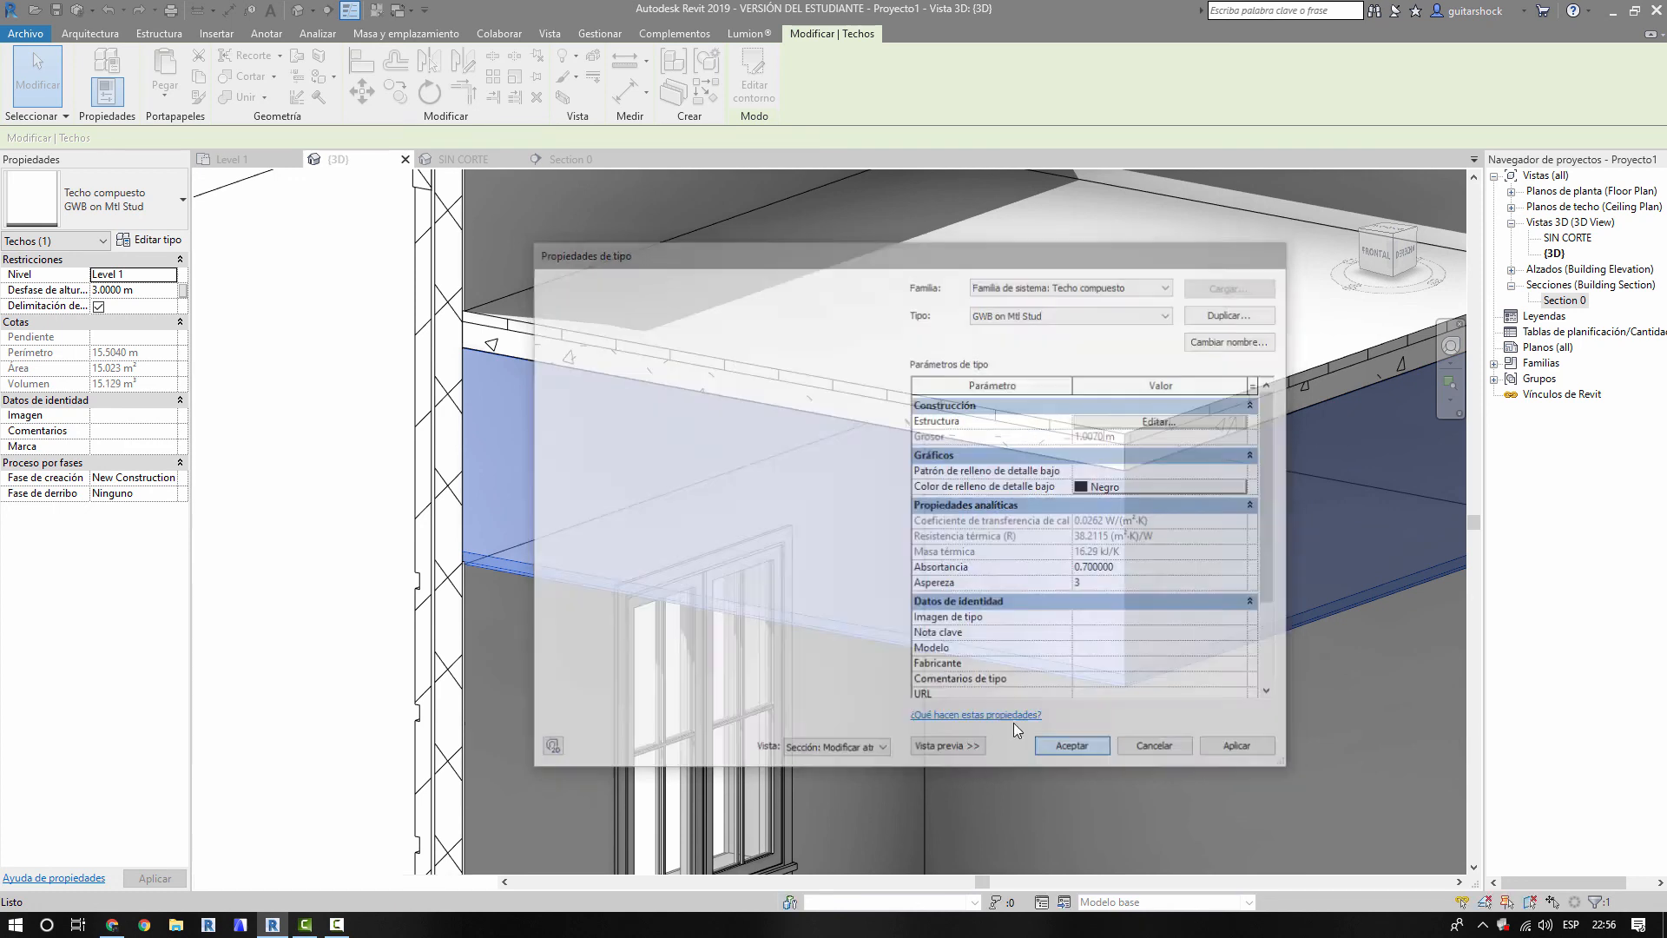
key("Escape")
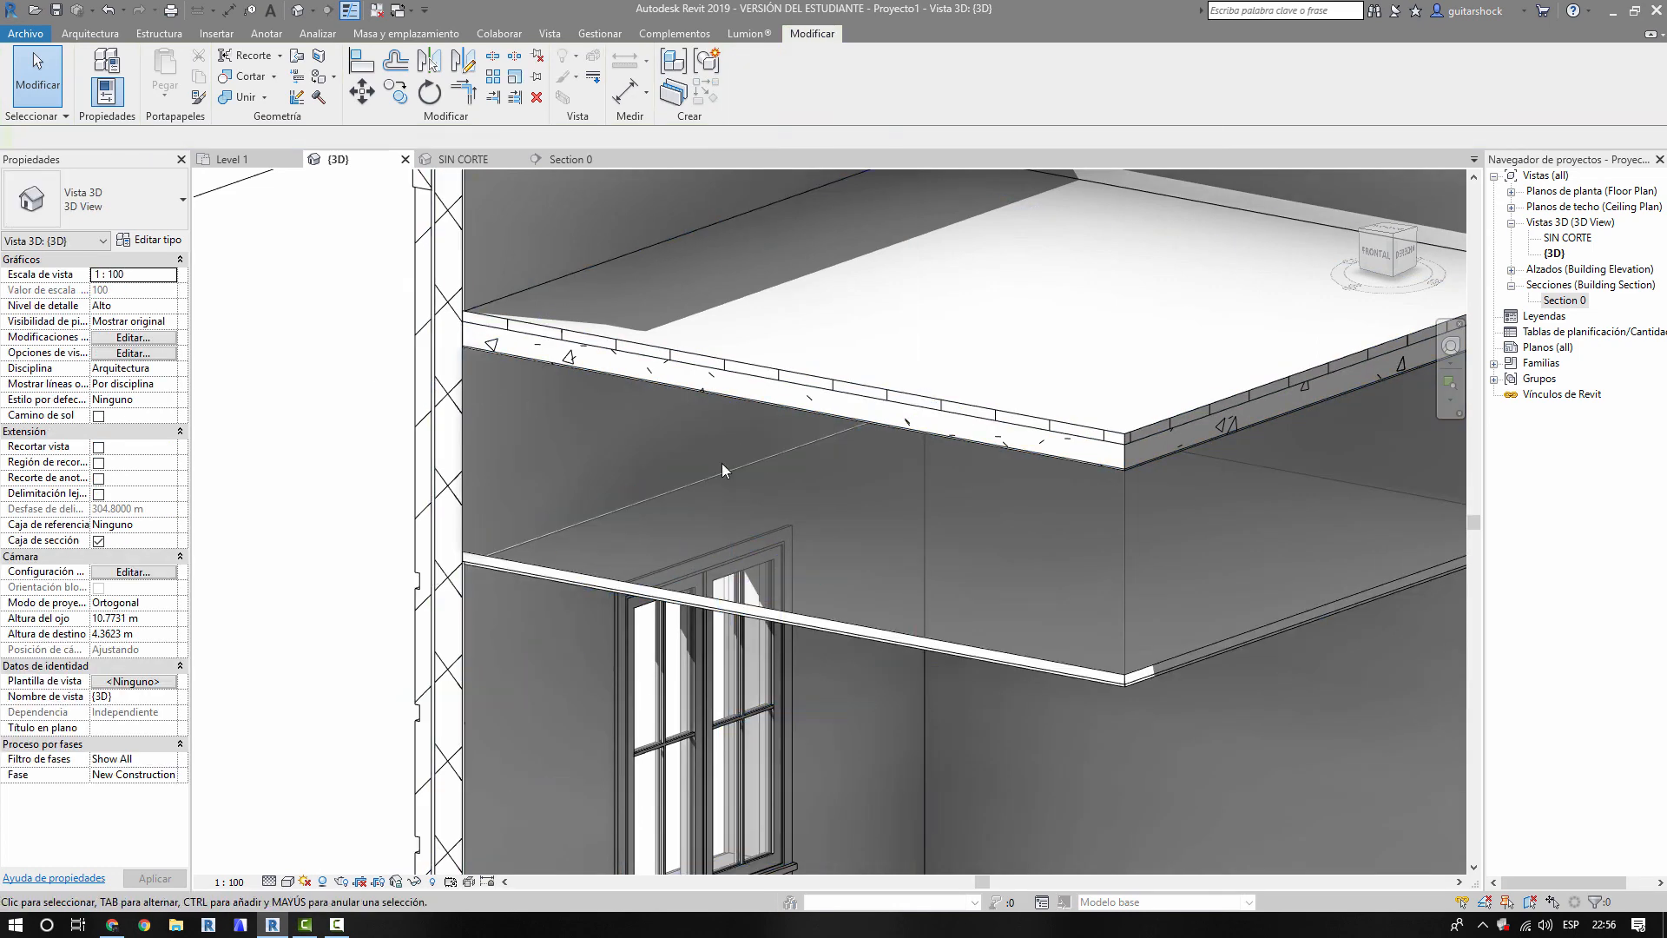
scroll(1132, 463, "up", 5)
scroll(1146, 660, "down", 3)
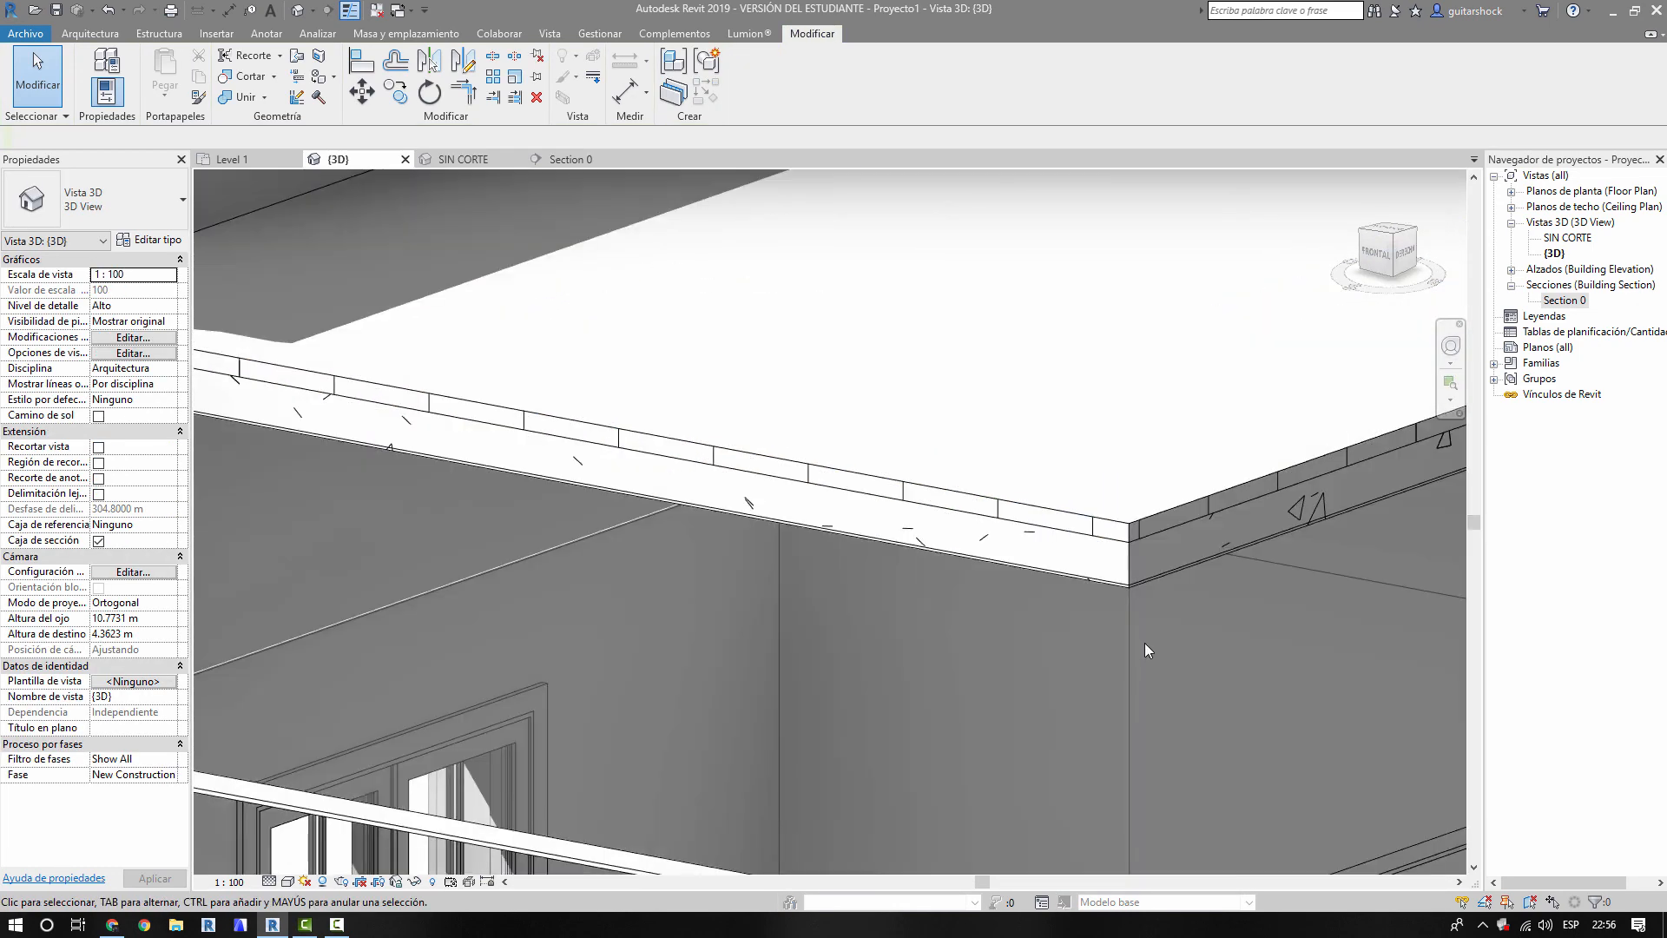
- Select the GWB on Mtl Stud ceiling under the slab and examine how its air layer meets the slab's underside
middle_click_drag(902, 571, 1408, 575)
scroll(434, 386, "up", 5)
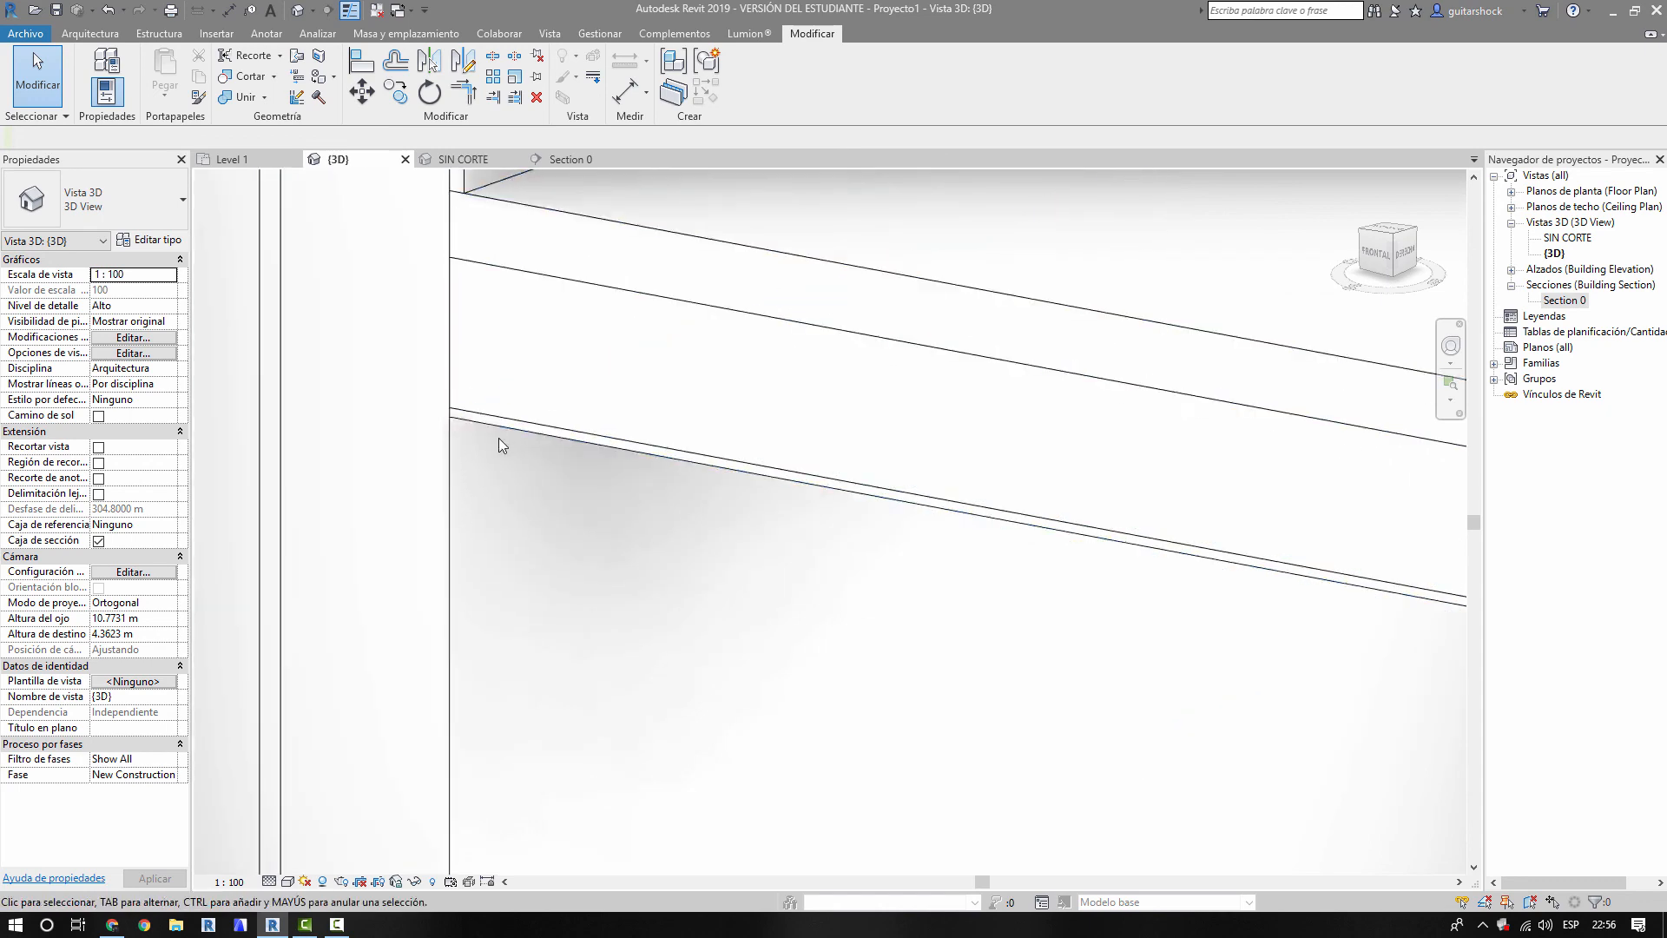
left_click(498, 415)
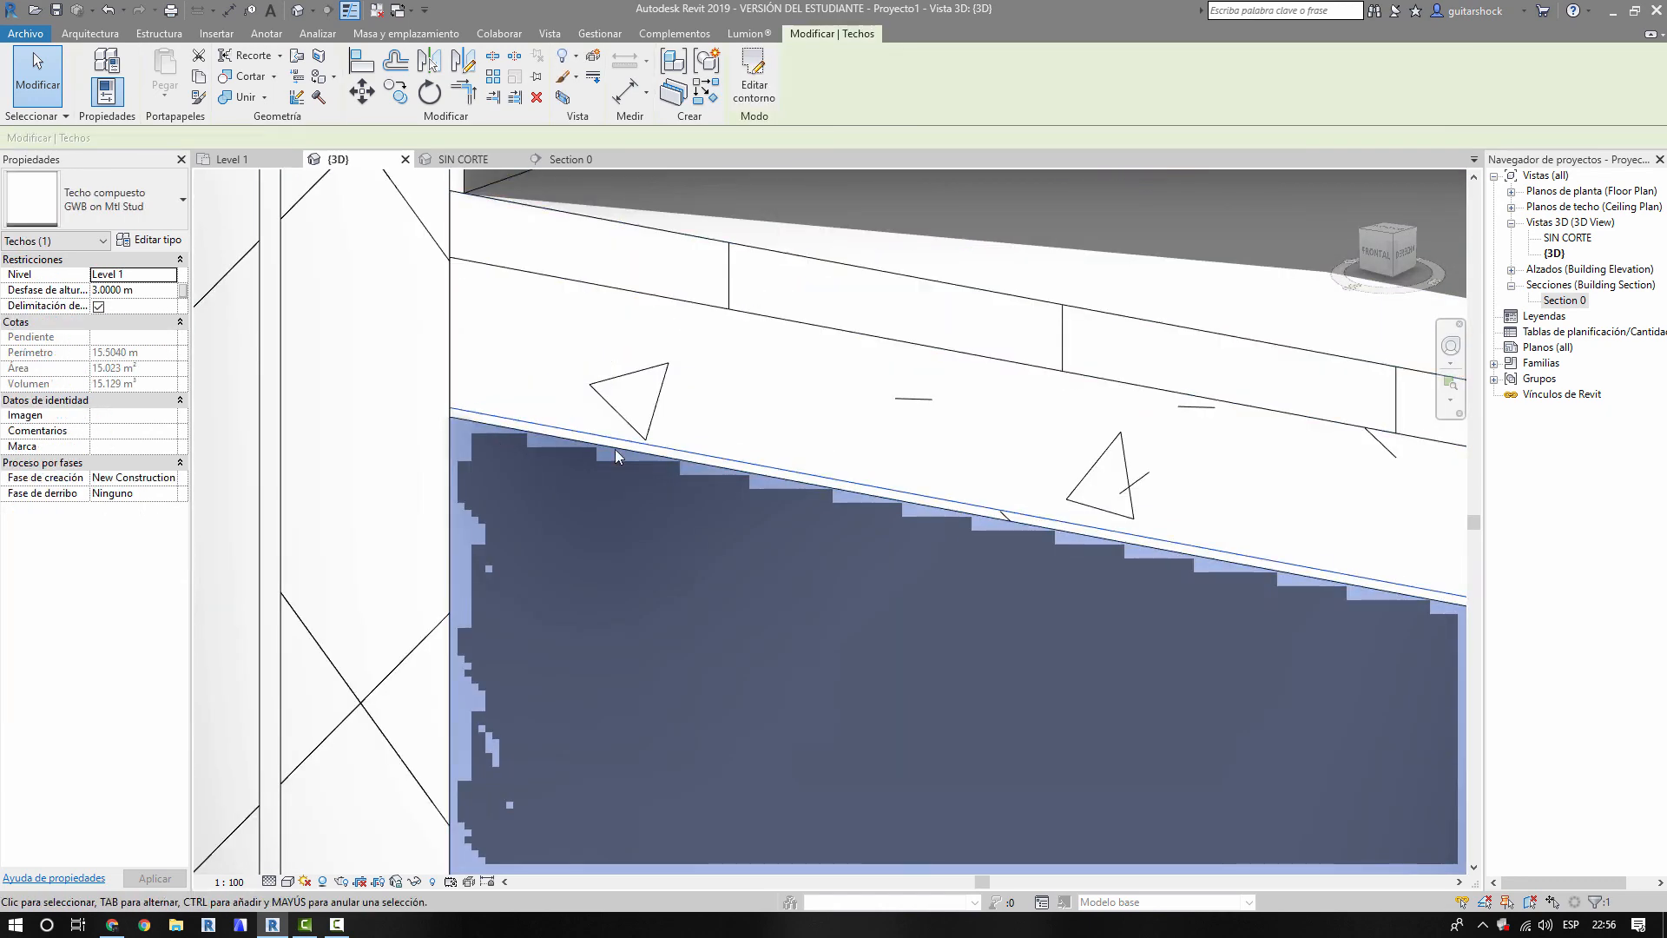
scroll(615, 450, "down", 6)
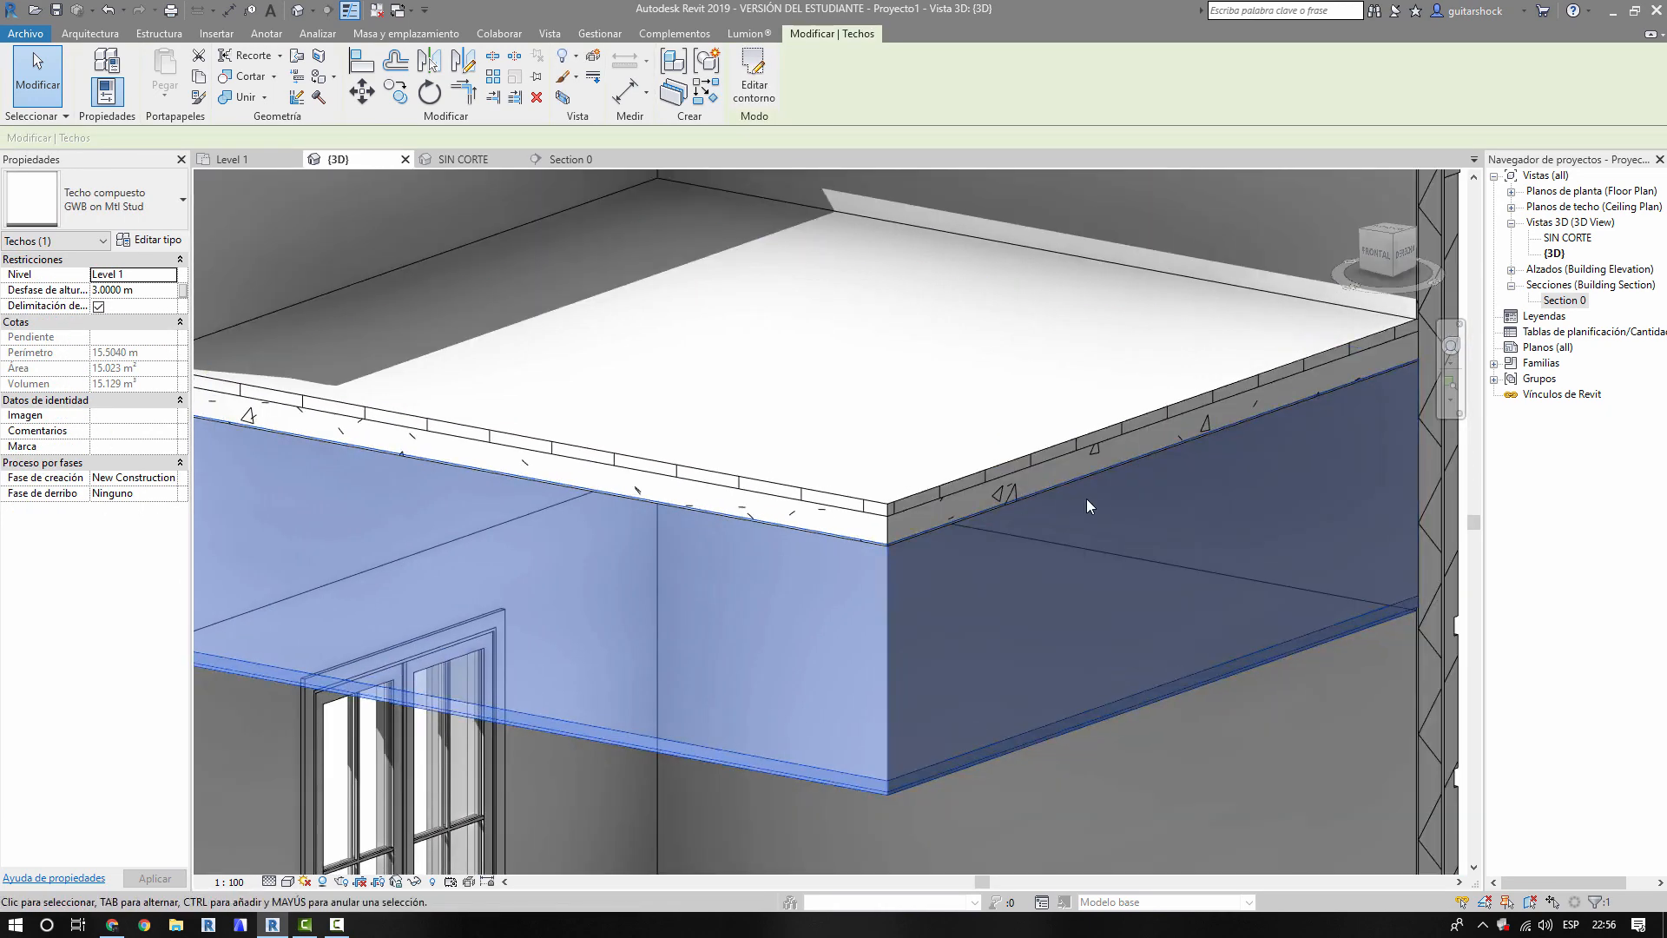
middle_click_drag(1087, 506, 731, 552)
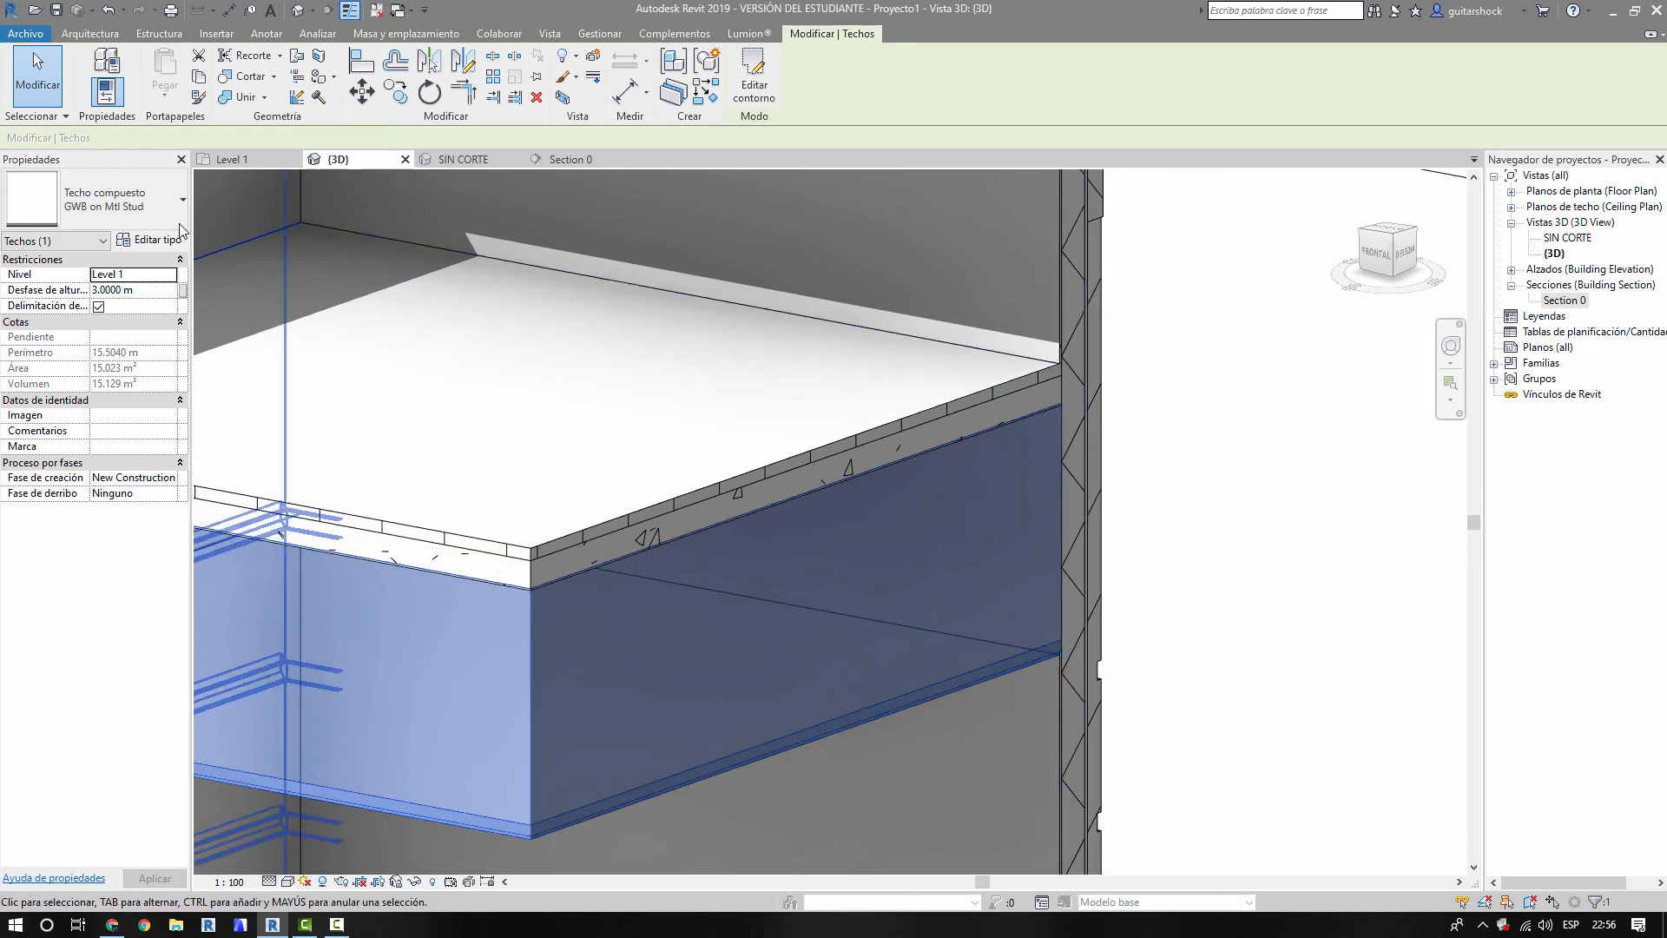
- Review the ceiling type's layer structure with the function column widened to read the air layer's full function name, and accept the dialogs
left_click(178, 239)
left_click(1125, 431)
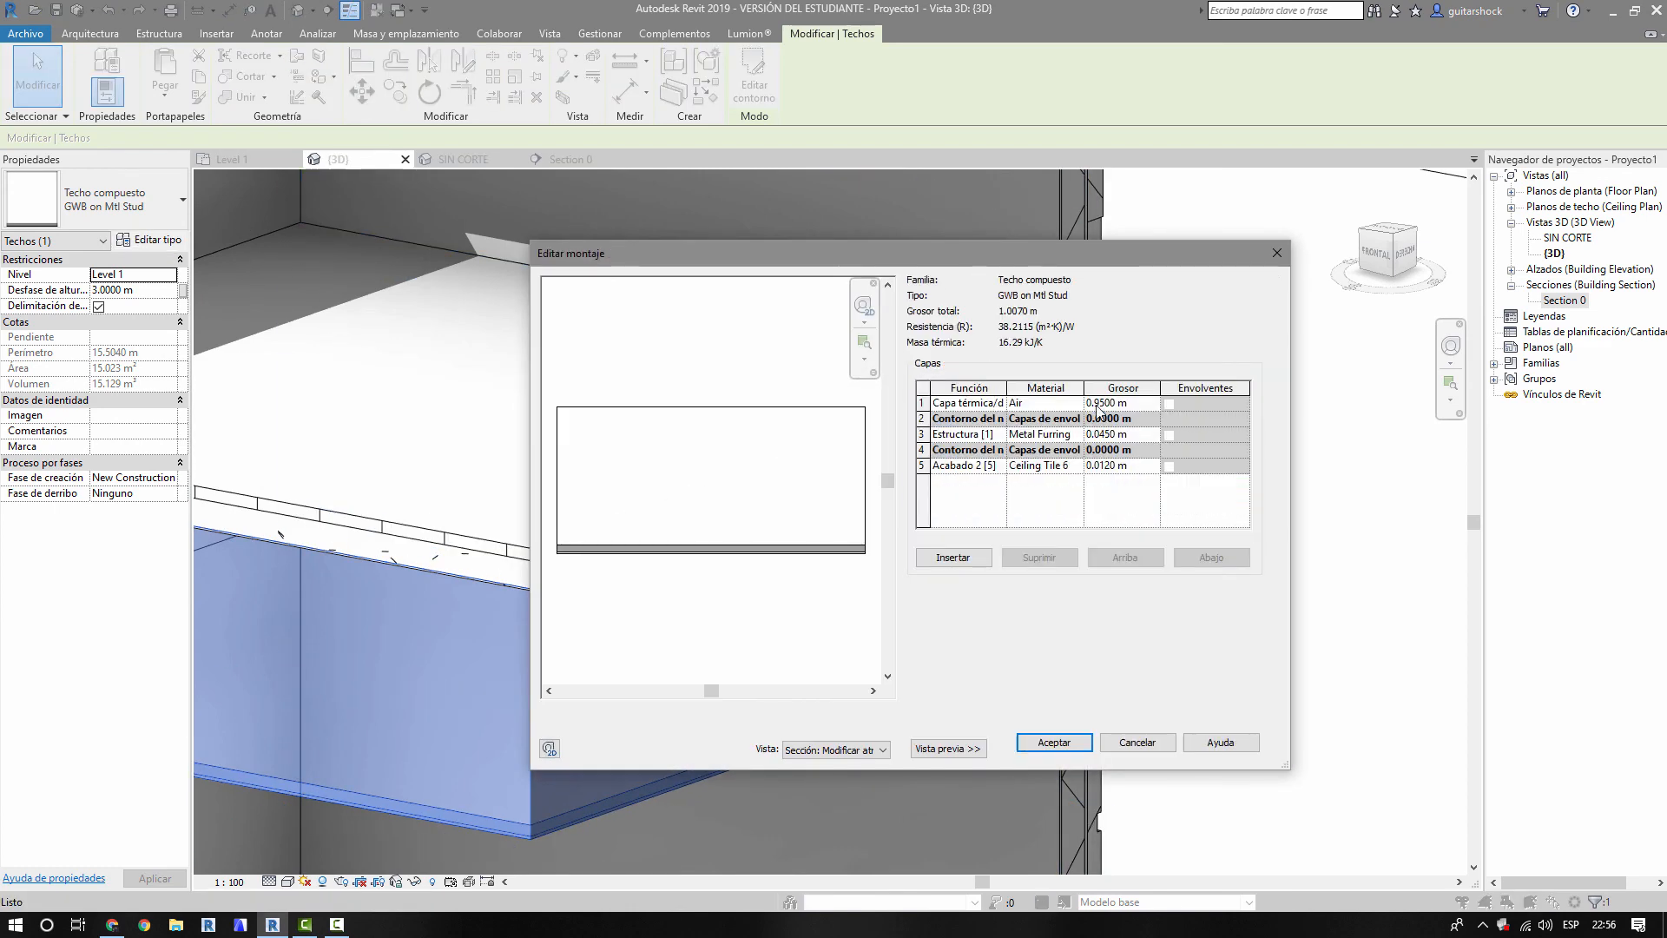
left_click(1066, 404)
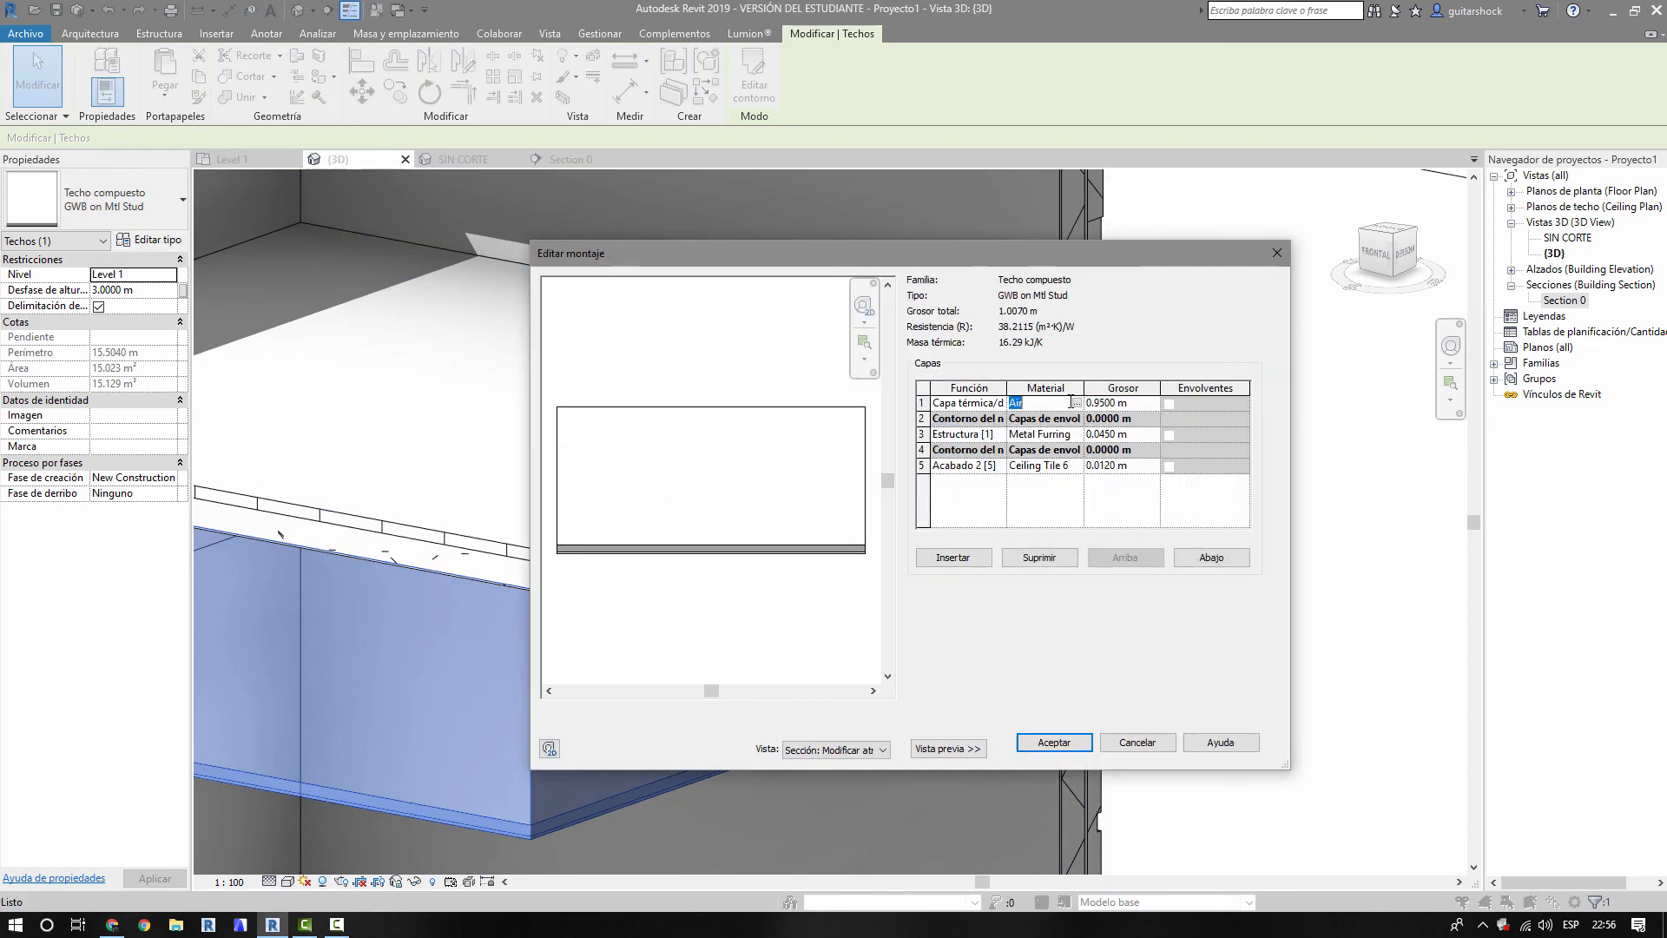
left_click_drag(1005, 386, 941, 404)
left_click(992, 404)
left_click_drag(1046, 404, 951, 401)
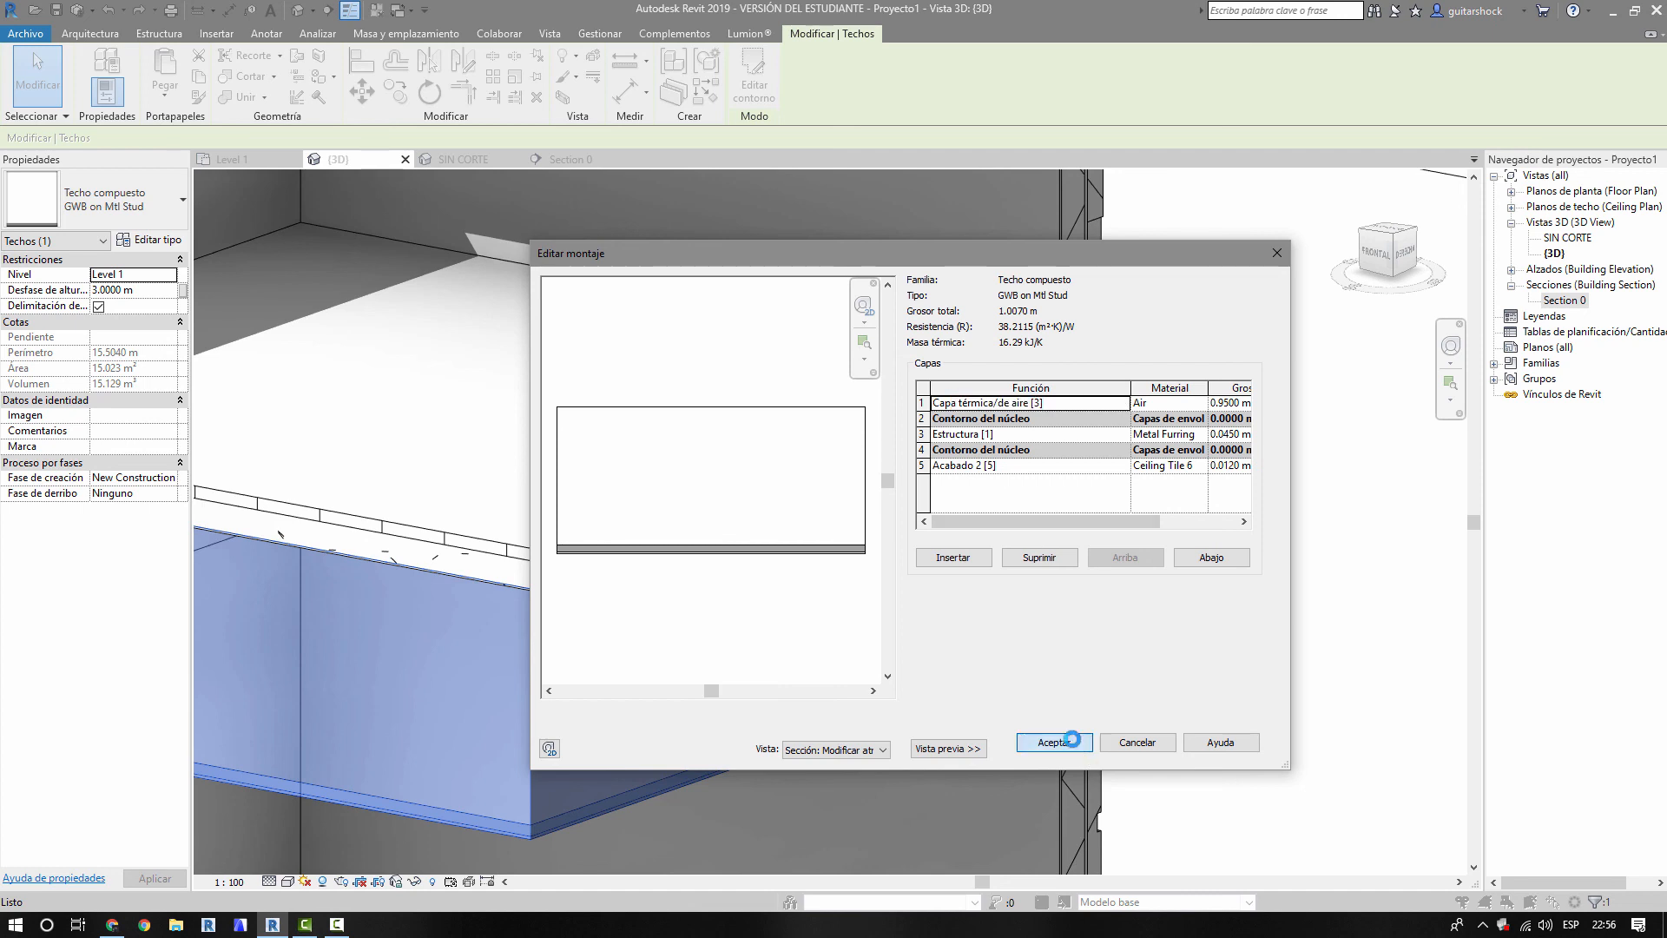
left_click(1053, 742)
left_click(1066, 745)
left_click(1138, 602)
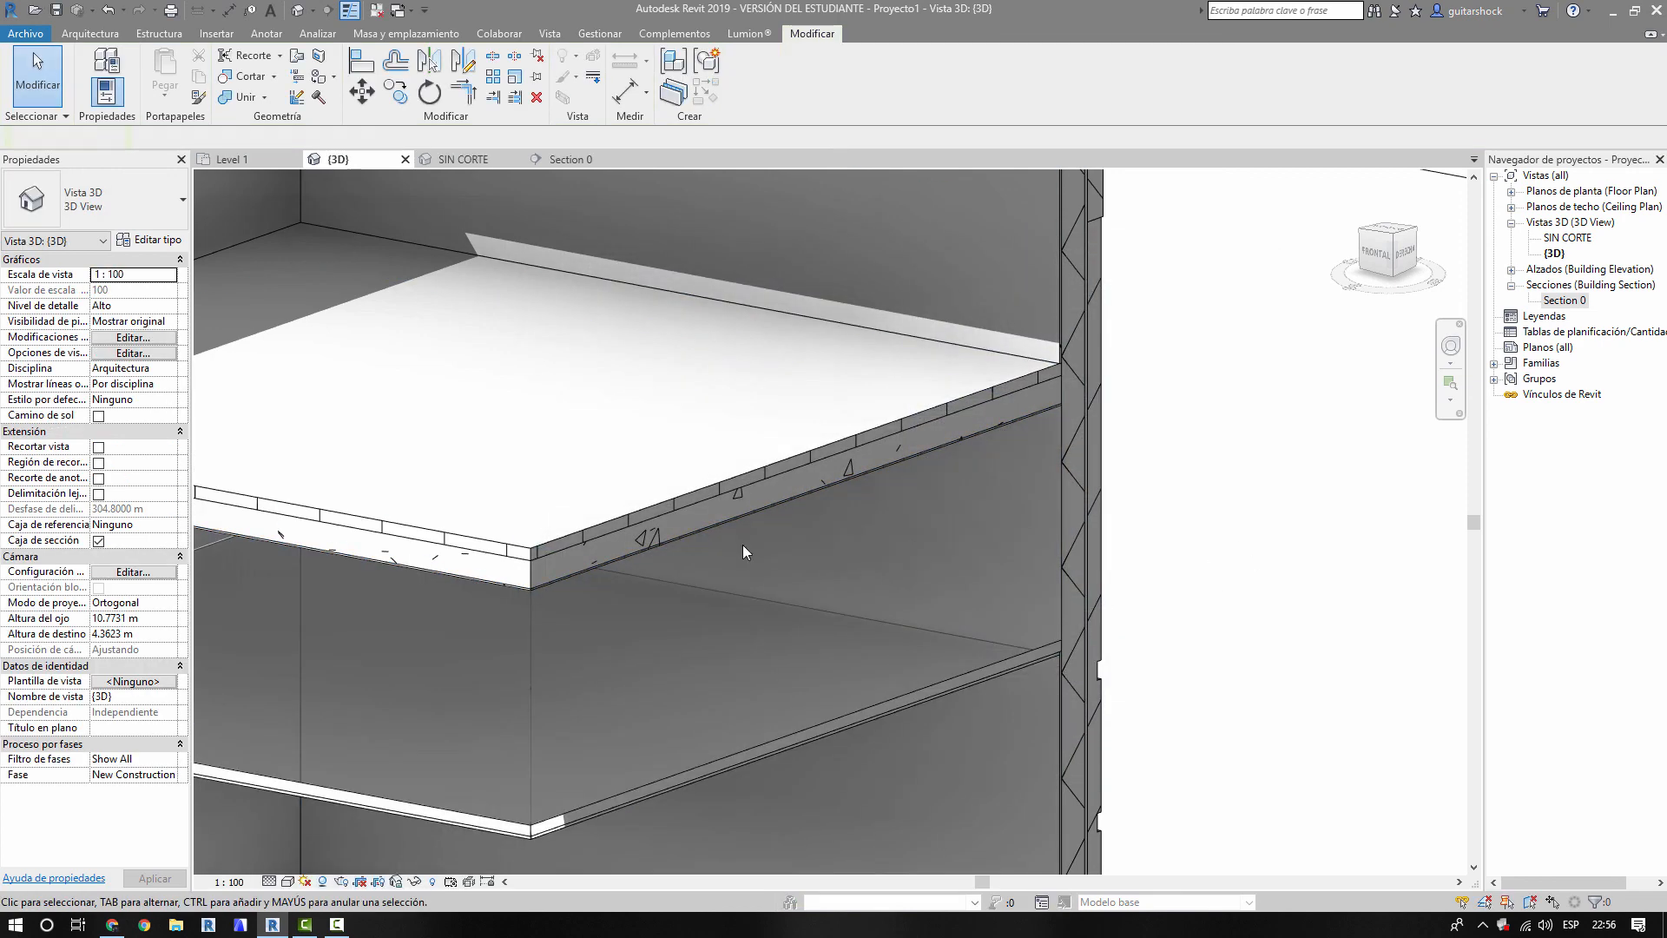
- Examine the whole sectioned building from outside, including the plenum between the roof slab and the ceiling
mouse_move(599, 551)
middle_mouse_down()
mouse_move(1013, 547)
mouse_move(815, 546)
middle_mouse_up()
scroll(799, 538, "down", 6)
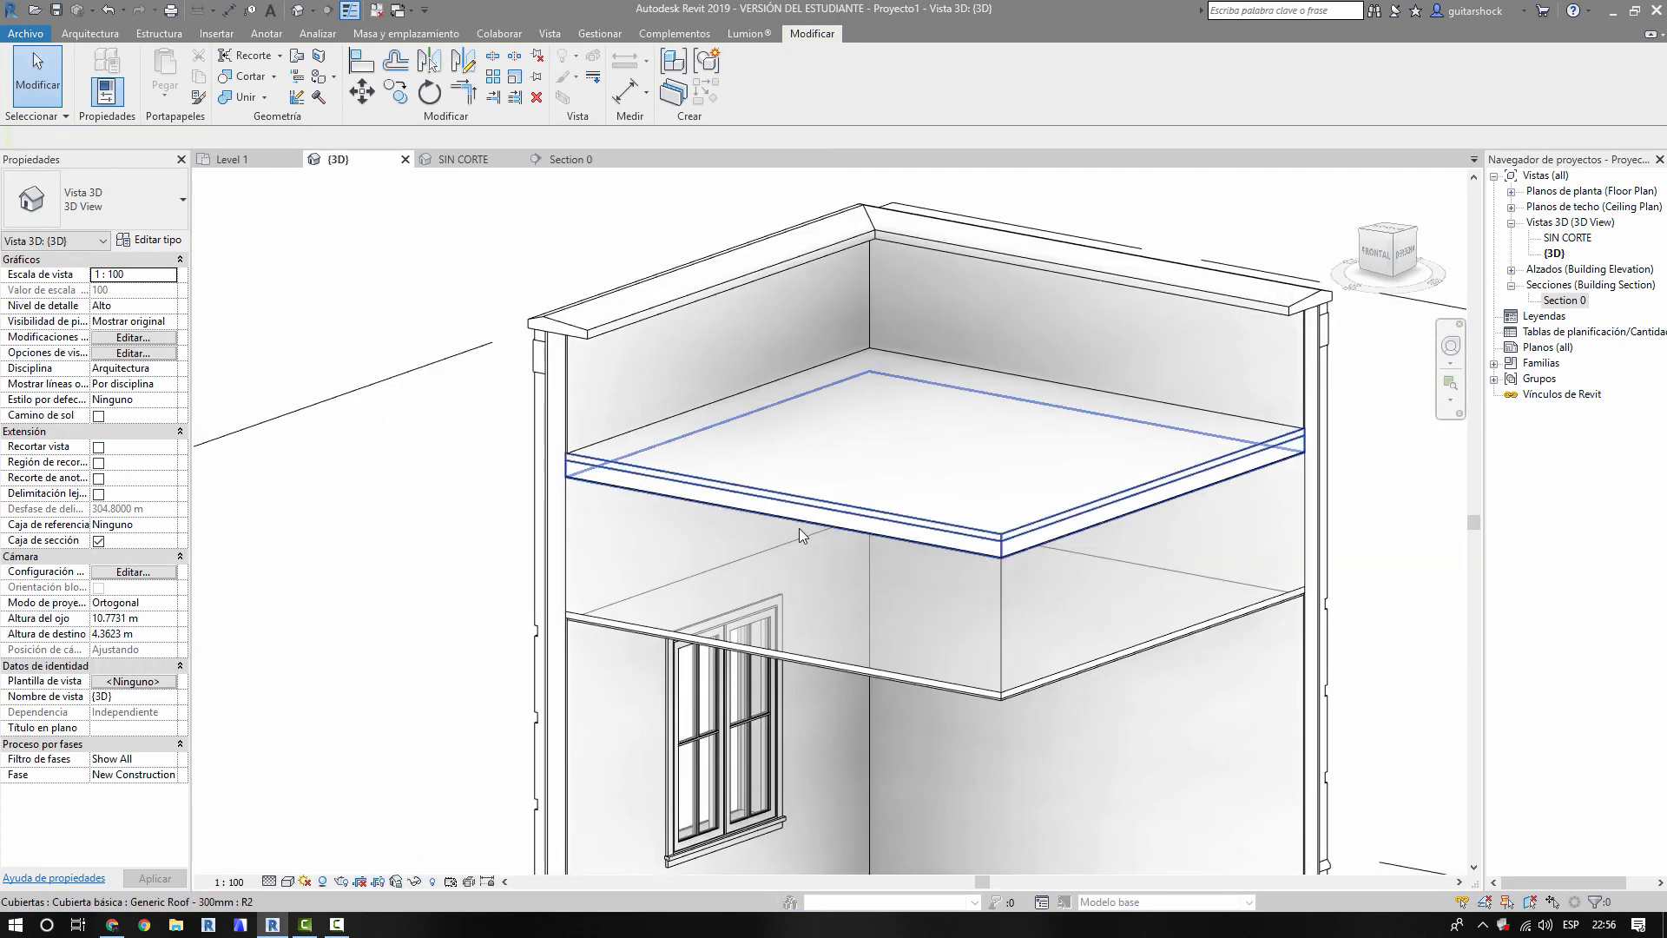
mouse_move(685, 439)
middle_mouse_down("shift")
mouse_move(819, 589)
mouse_move(1123, 606)
mouse_move(960, 590)
middle_mouse_up("shift")
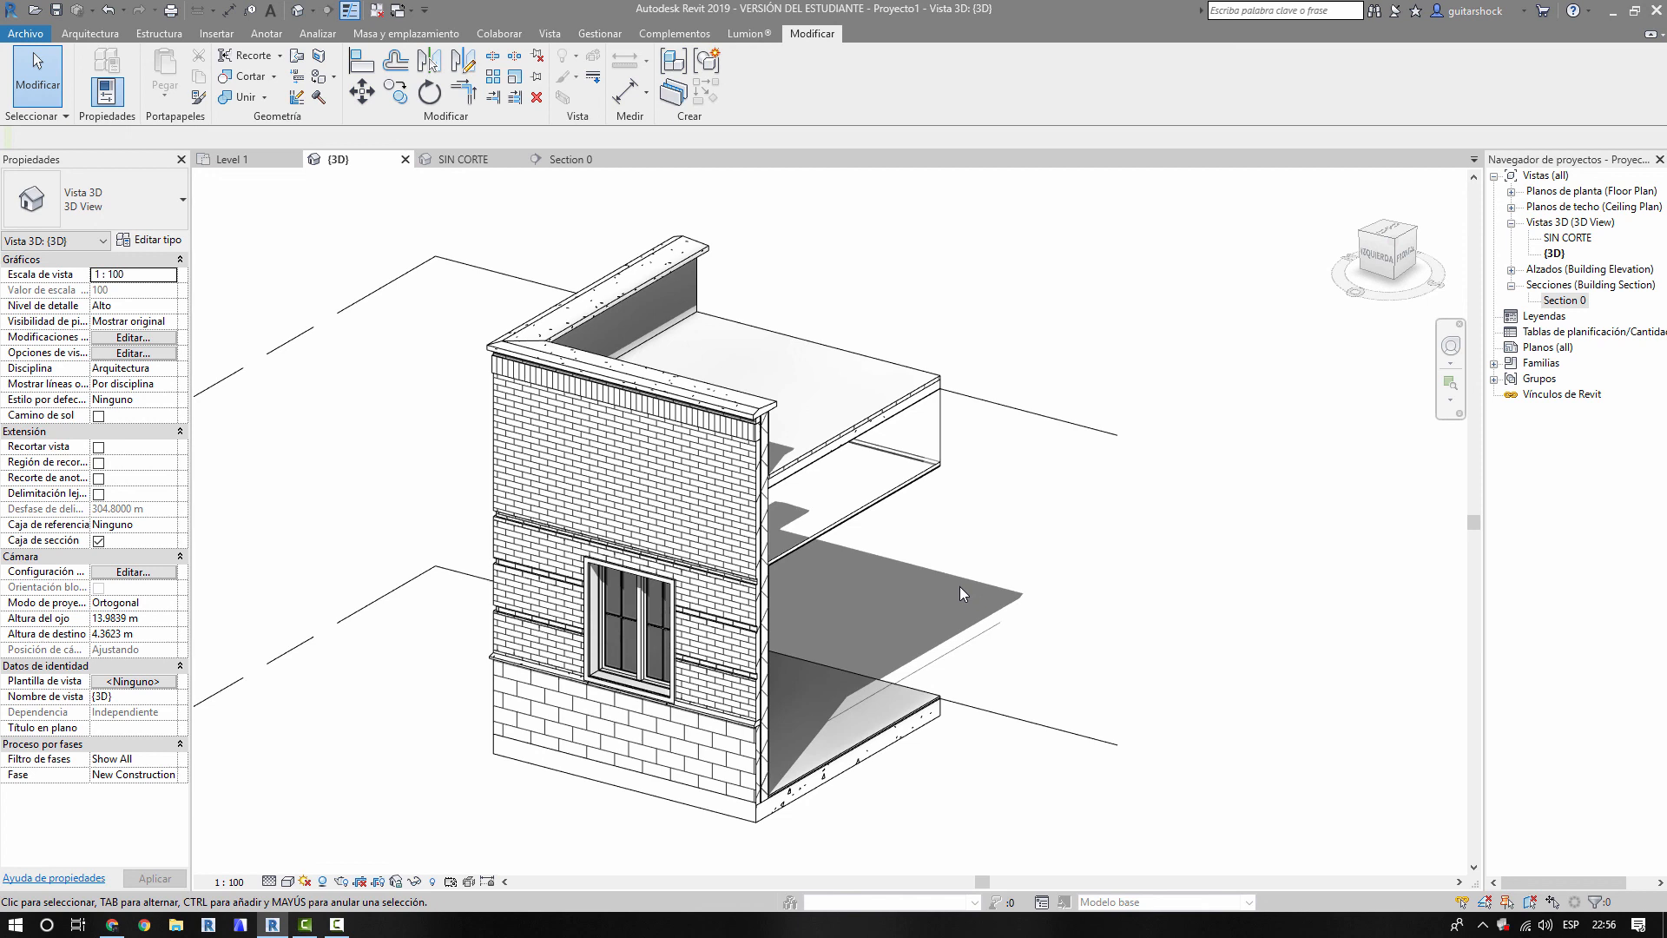
middle_click_drag(948, 570, 1126, 523)
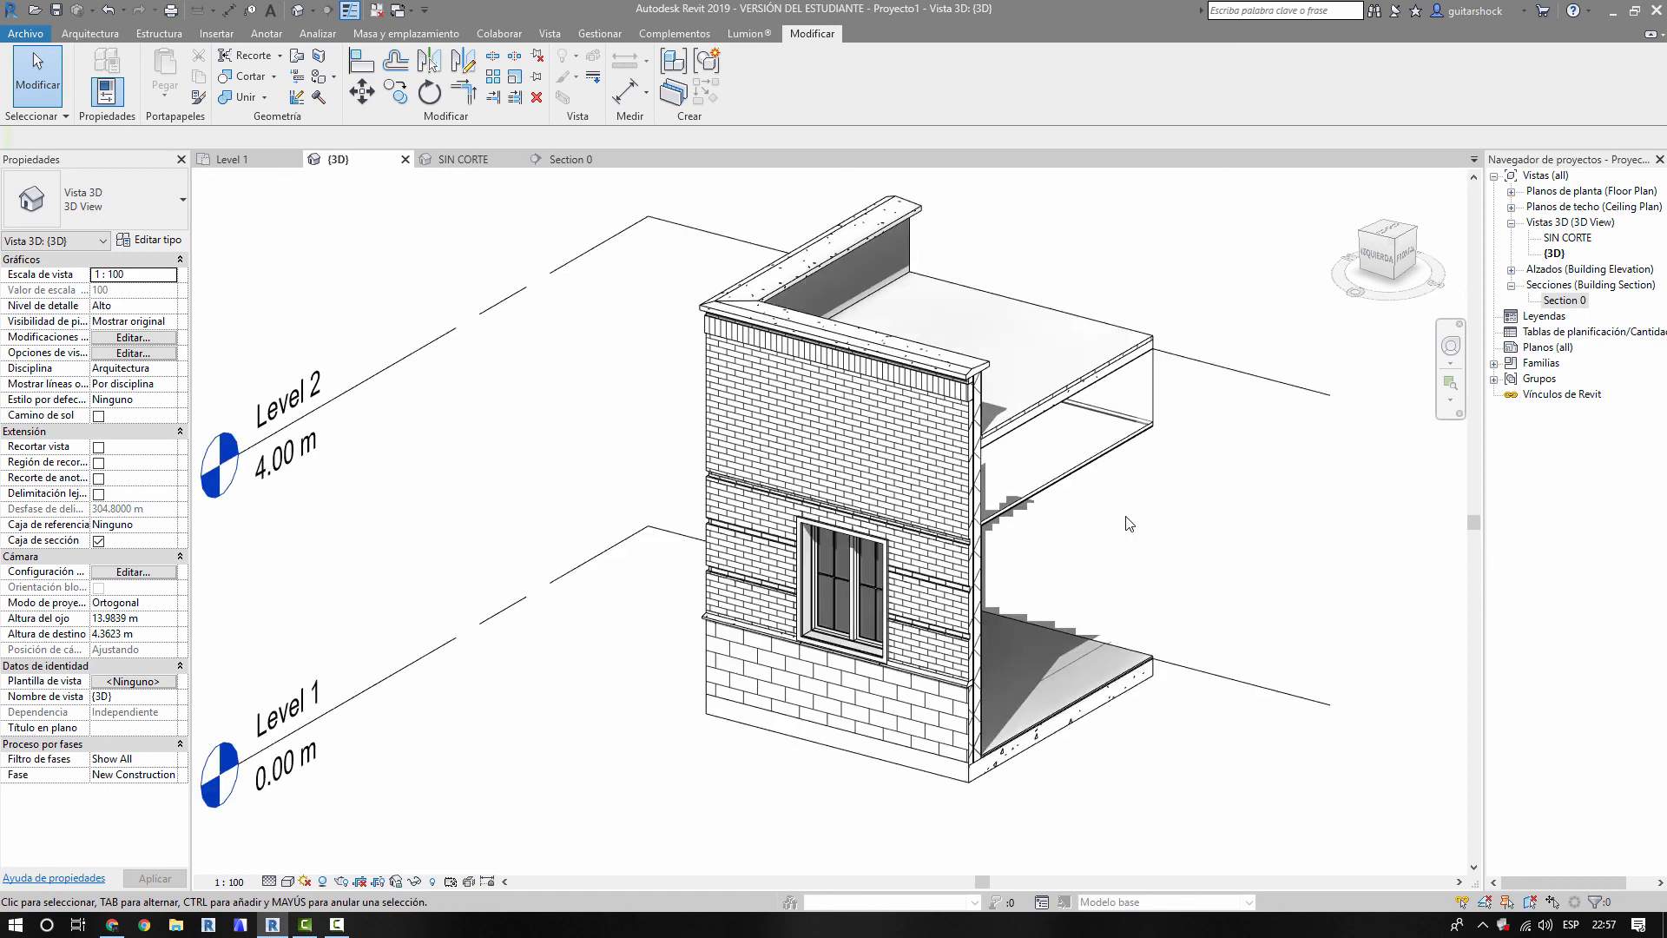